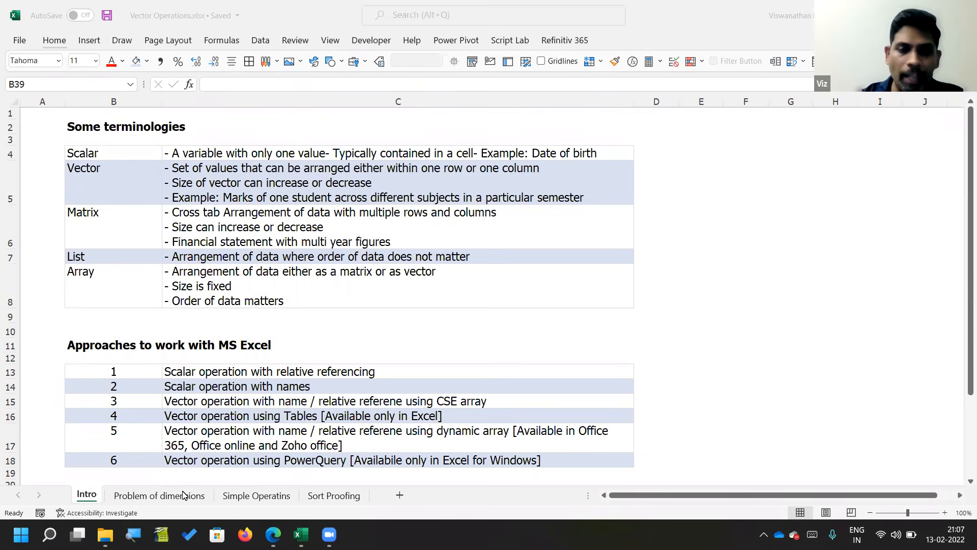
Step: Open the Problem of dimensions sheet and review the Problem 1 description with its class and branch lists
{"action": "left_click", "coordinate": [184, 496]}
{"action": "scroll", "coordinate": [230, 360], "scroll_direction": "up", "scroll_amount": 12}
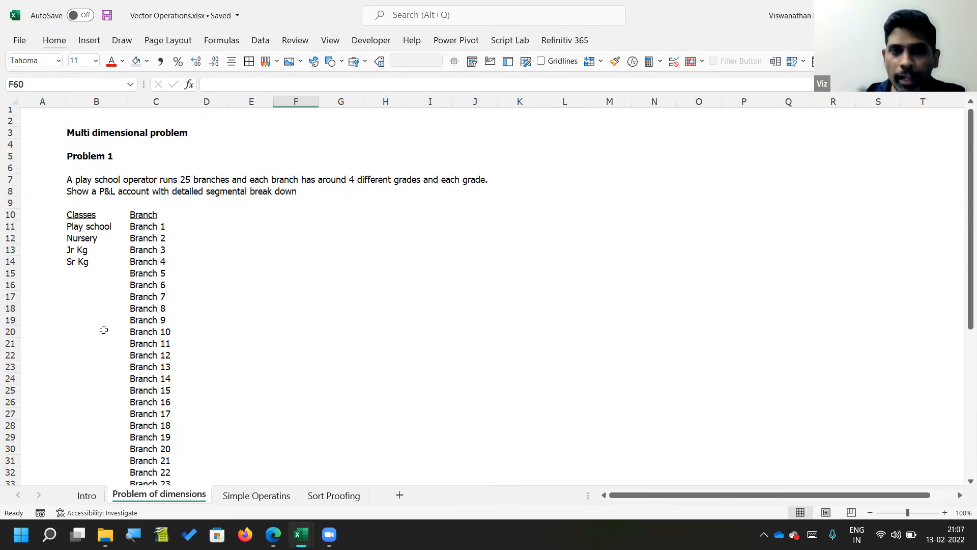
{"action": "scroll", "coordinate": [201, 343], "scroll_direction": "down", "scroll_amount": 3}
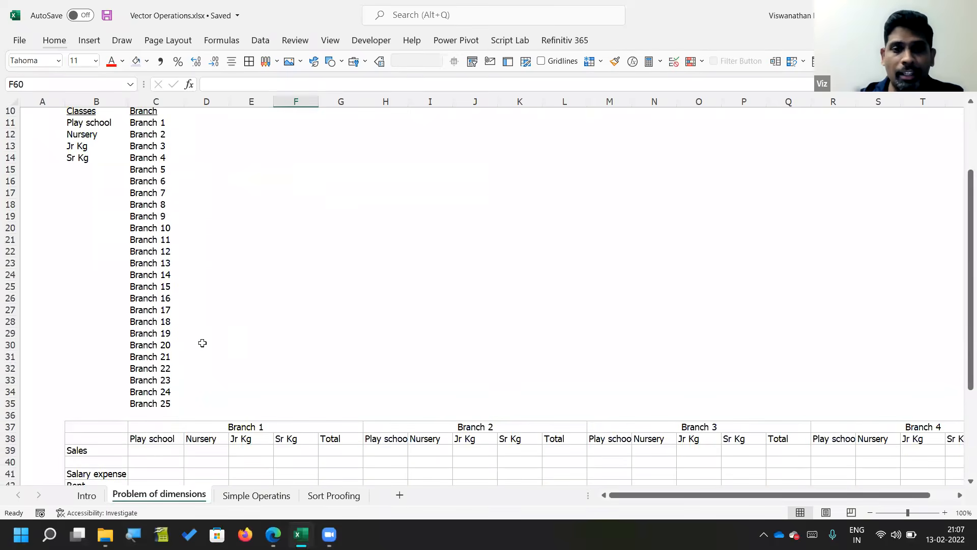
{"action": "scroll", "coordinate": [202, 343], "scroll_direction": "down", "scroll_amount": 3}
Step: Examine the Problem 1 P&L layout in rows 37 to 44, covering the branch headings, class columns and expense rows
{"action": "left_click", "coordinate": [165, 309]}
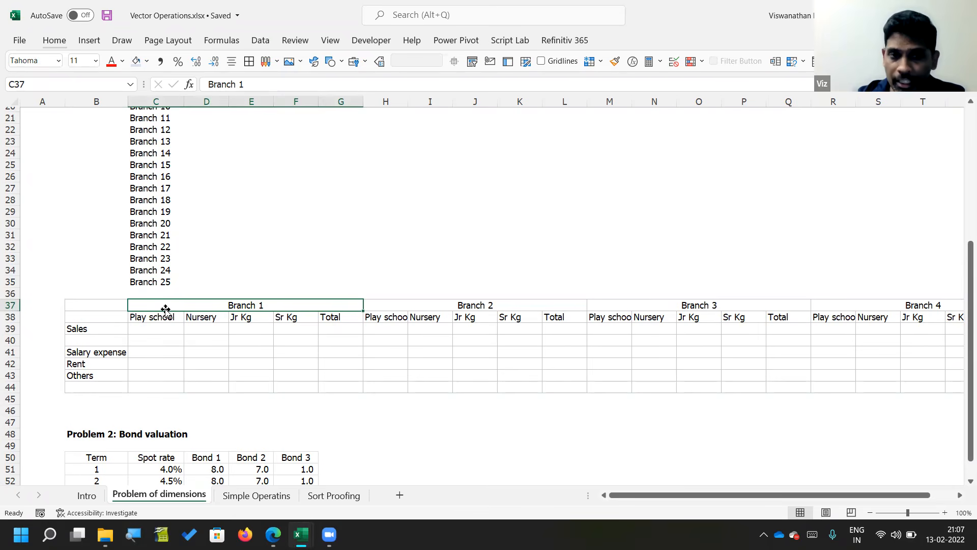
{"action": "key", "text": "Down"}
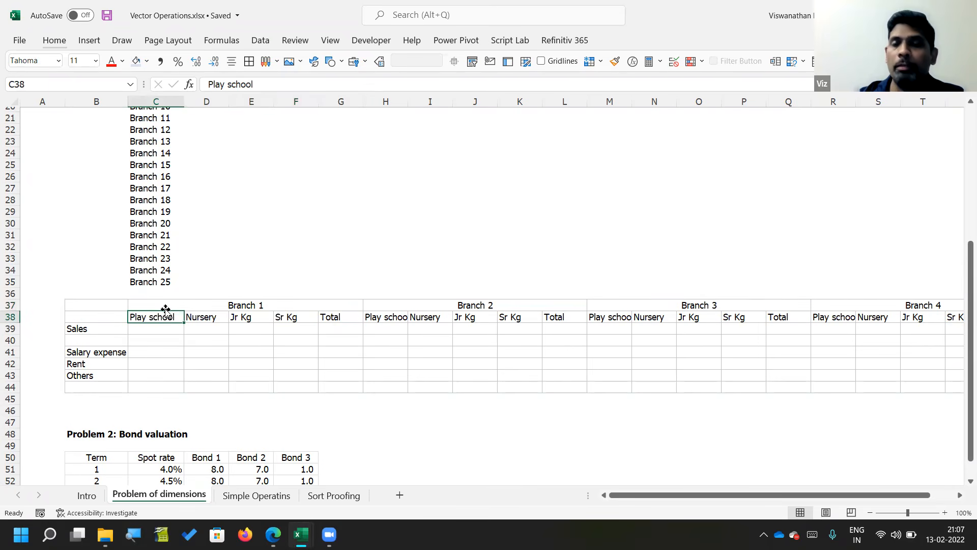
{"action": "key", "text": "Up"}
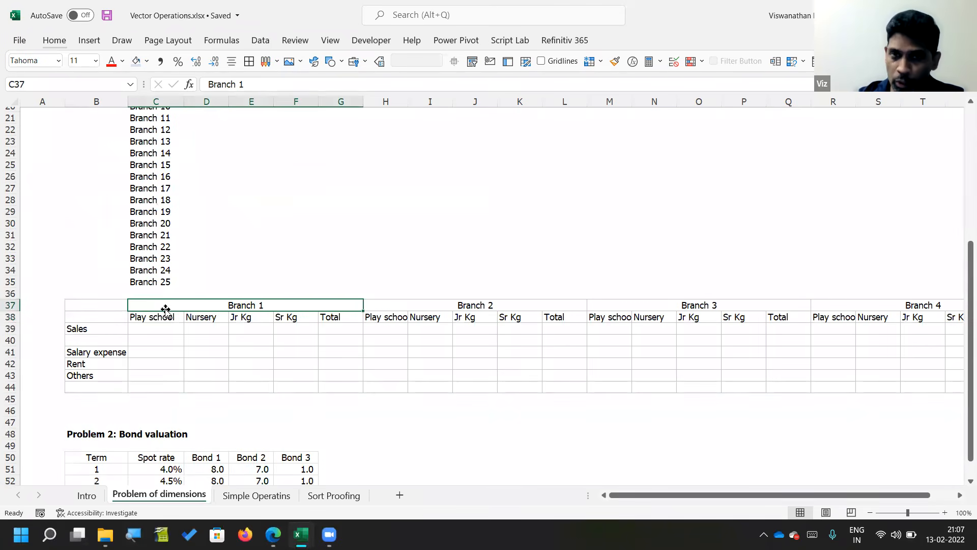
{"action": "key", "text": "Down"}
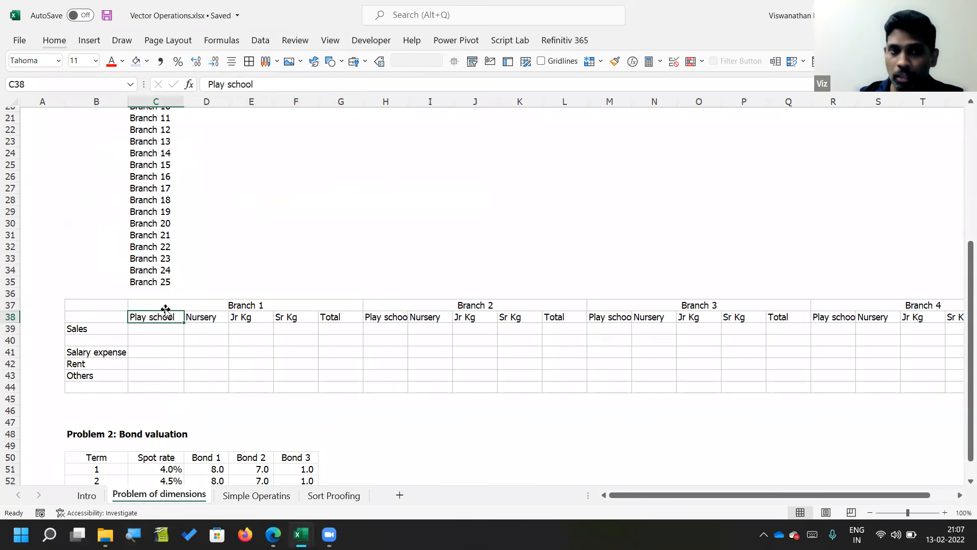
{"action": "key", "text": "Right"}
{"action": "key", "text": "Right"}
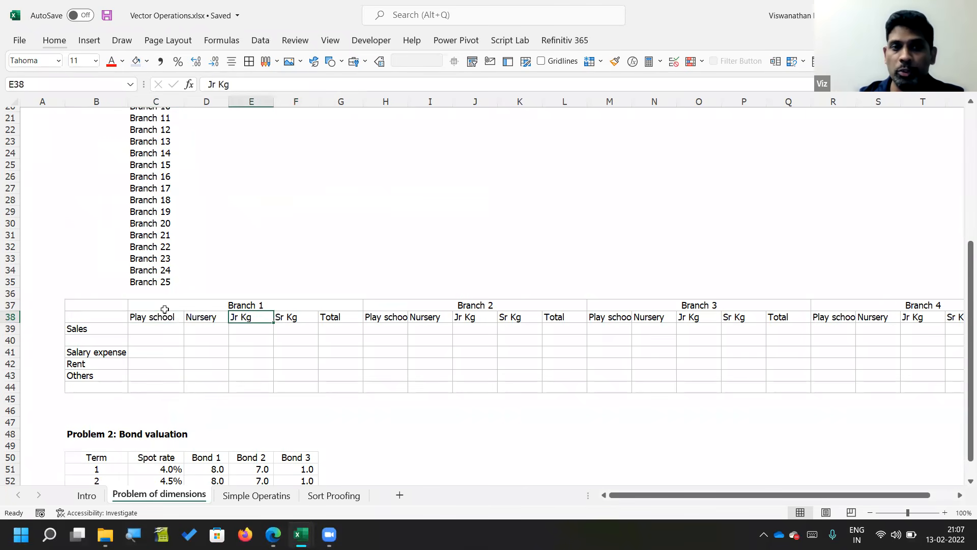
{"action": "key", "text": "Right"}
{"action": "key", "text": "Left"}
{"action": "key", "text": "Left"}
{"action": "key", "text": "Left"}
{"action": "key", "text": "Left"}
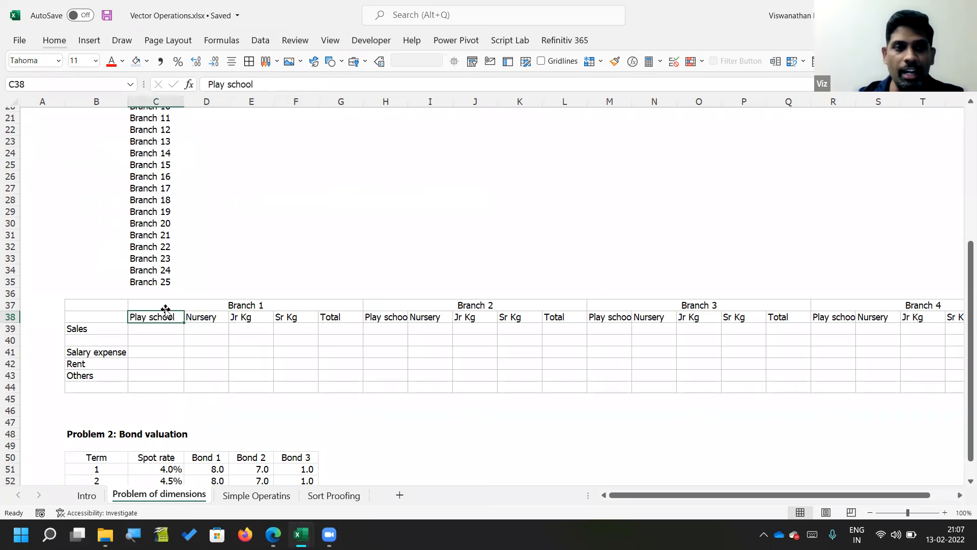
{"action": "key", "text": "Down"}
{"action": "key", "text": "Down"}
{"action": "key", "text": "Down"}
{"action": "key", "text": "Down"}
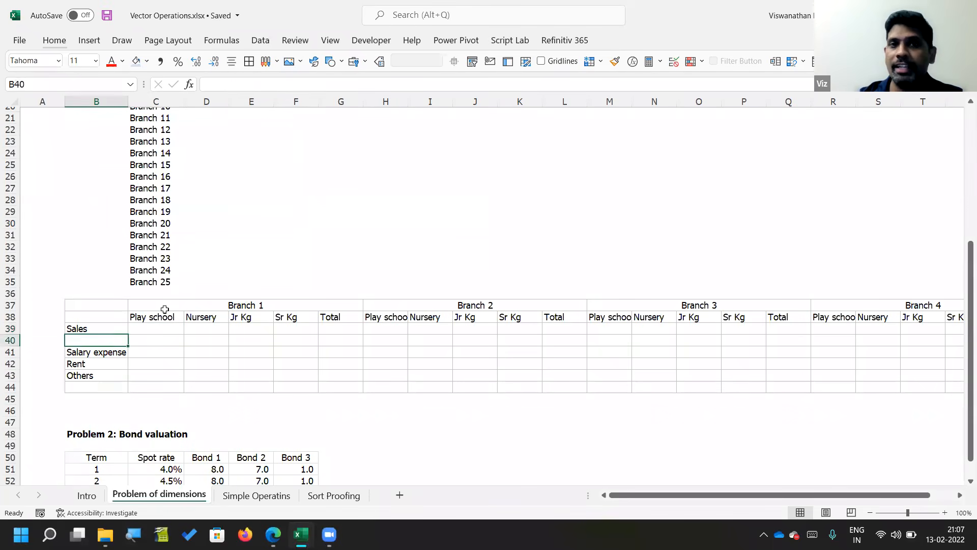
{"action": "key", "text": "Down"}
{"action": "key", "text": "Down"}
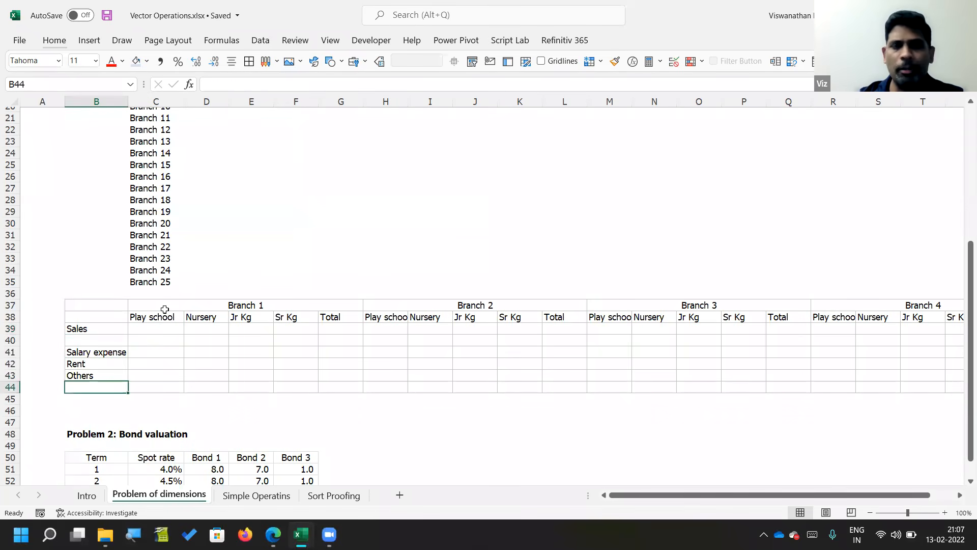
{"action": "key", "text": "Right"}
{"action": "key", "text": "Right"}
{"action": "key", "text": "Right"}
{"action": "key", "text": "Right"}
{"action": "key", "text": "Right"}
{"action": "key", "text": "Right"}
{"action": "key", "text": "Right"}
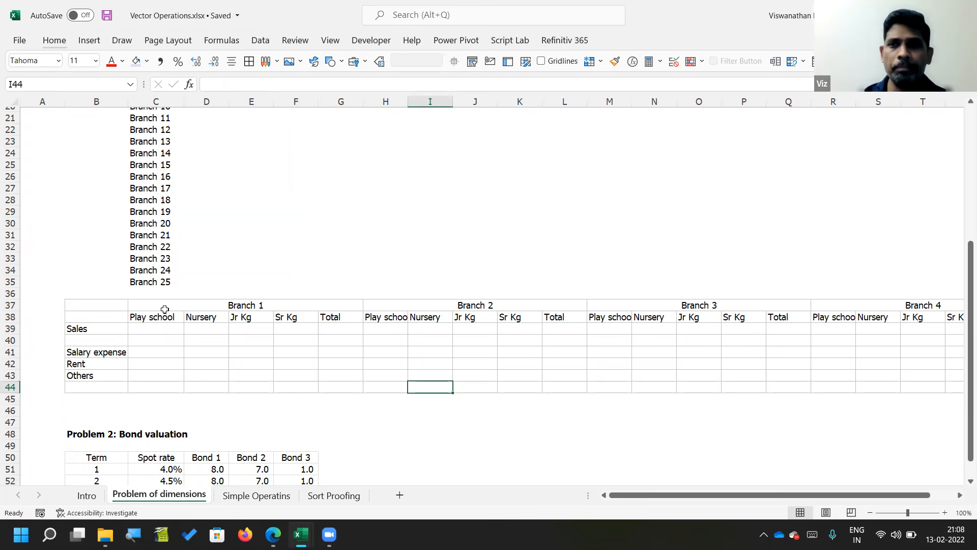
{"action": "left_click", "coordinate": [330, 527]}
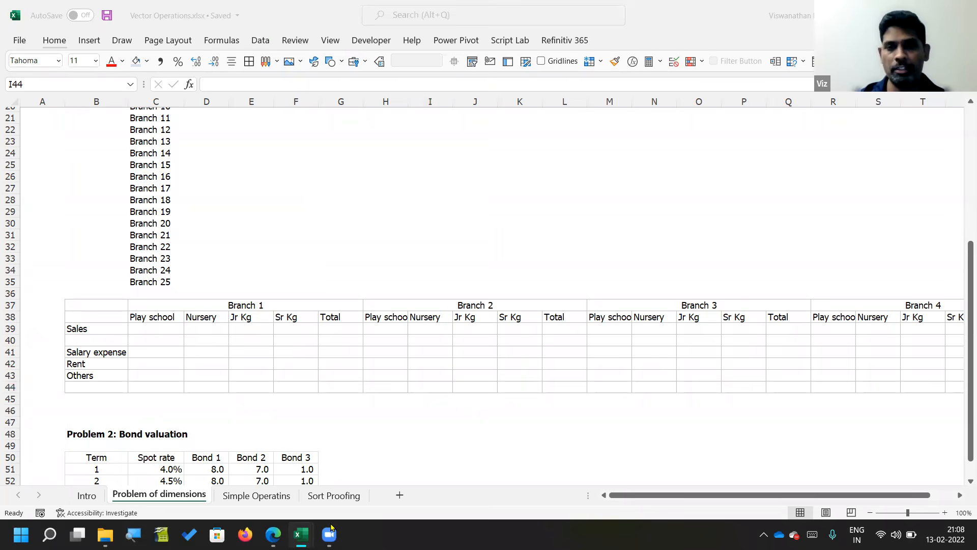
{"action": "left_click", "coordinate": [452, 316]}
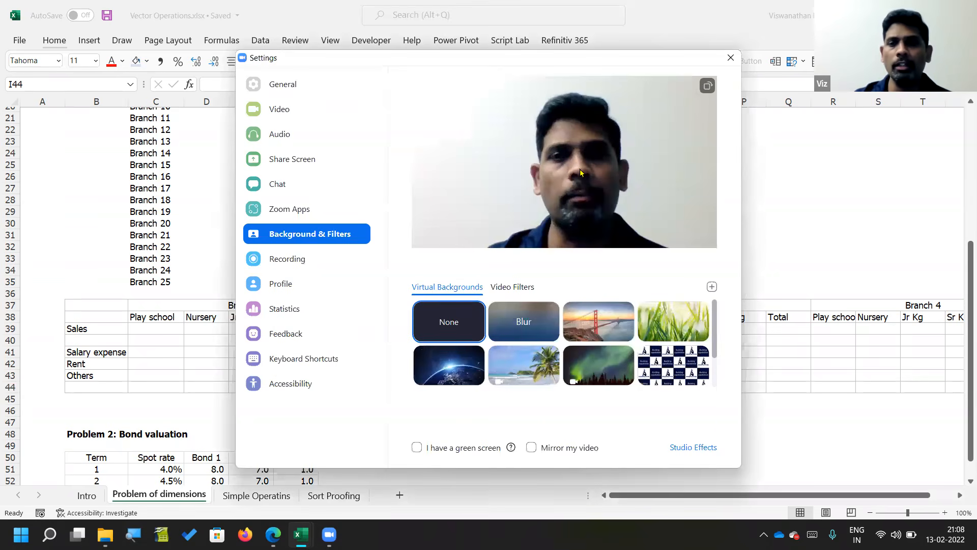
{"action": "left_click", "coordinate": [731, 57]}
Step: Examine the Problem 2 bond valuation table, including the spot rates, the three bond headings and the Bond 1 cash flows
{"action": "scroll", "coordinate": [529, 220], "scroll_direction": "down", "scroll_amount": 9}
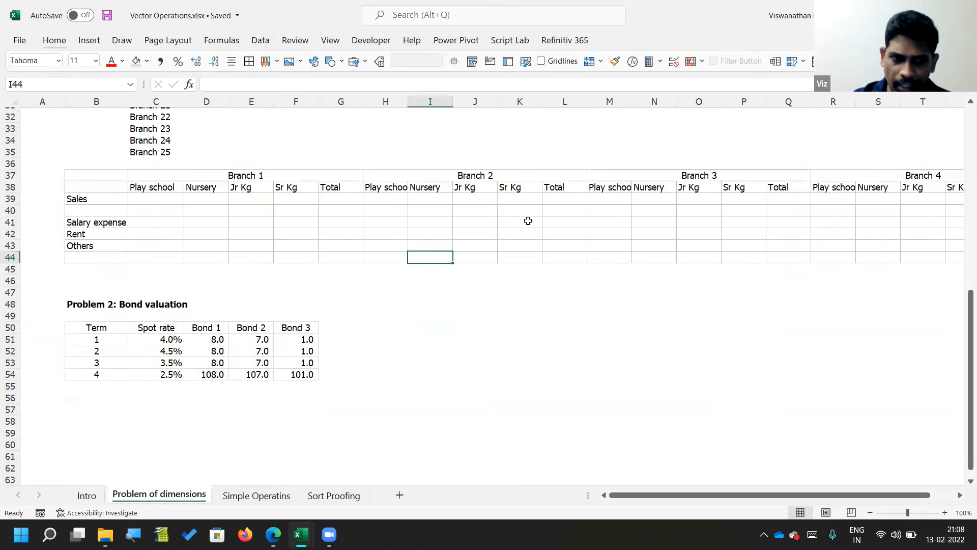
{"action": "scroll", "coordinate": [528, 220], "scroll_direction": "up", "scroll_amount": 2}
{"action": "scroll", "coordinate": [528, 221], "scroll_direction": "up", "scroll_amount": 1}
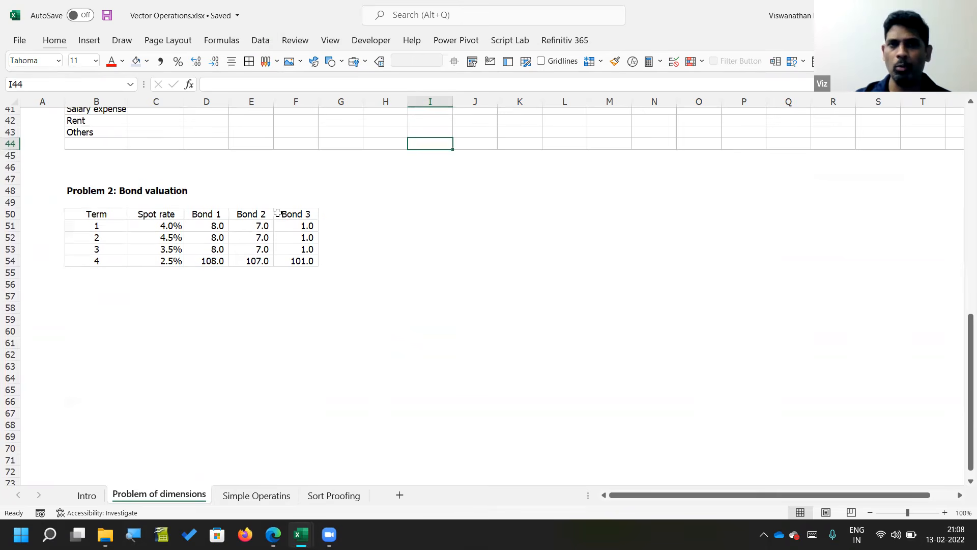
{"action": "left_click", "coordinate": [180, 224]}
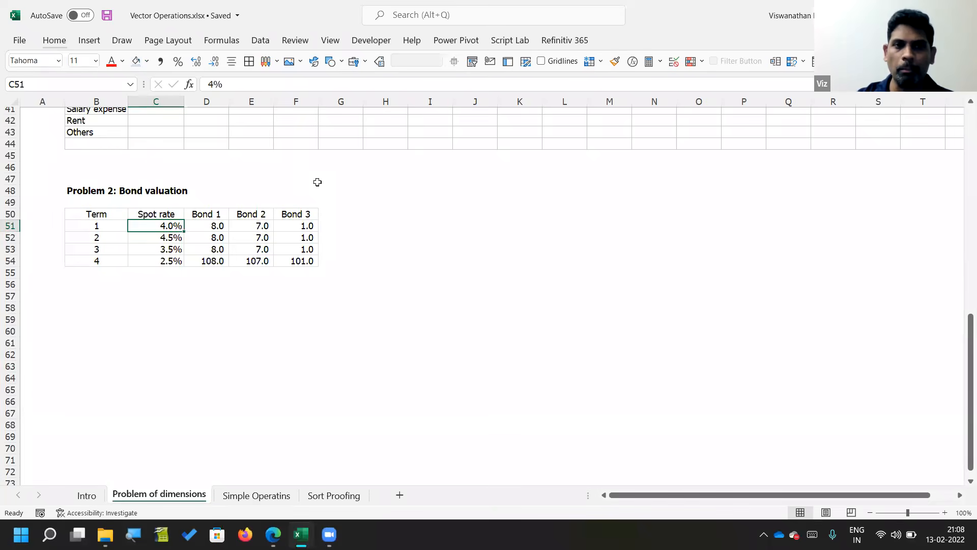
{"action": "key", "text": "Right"}
{"action": "key", "text": "Up"}
{"action": "key", "text": "shift+Right"}
{"action": "key", "text": "shift+Right"}
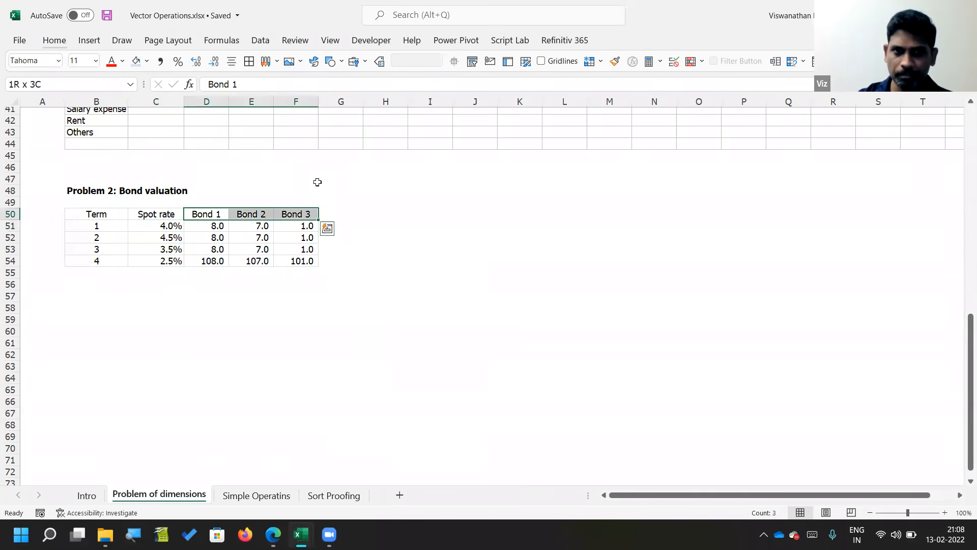
{"action": "key", "text": "Down"}
{"action": "key", "text": "shift+Down"}
{"action": "key", "text": "shift+Down"}
{"action": "key", "text": "shift+Down"}
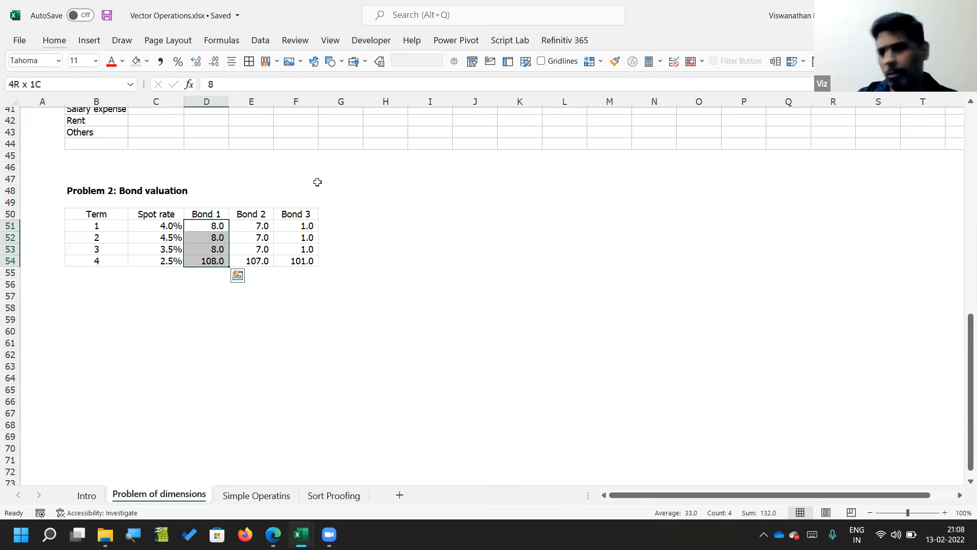
Step: Add the column header PV in G50, beside the Bond 3 header
{"action": "key", "text": "Right"}
{"action": "key", "text": "Right"}
{"action": "key", "text": "Up"}
{"action": "key", "text": "Right"}
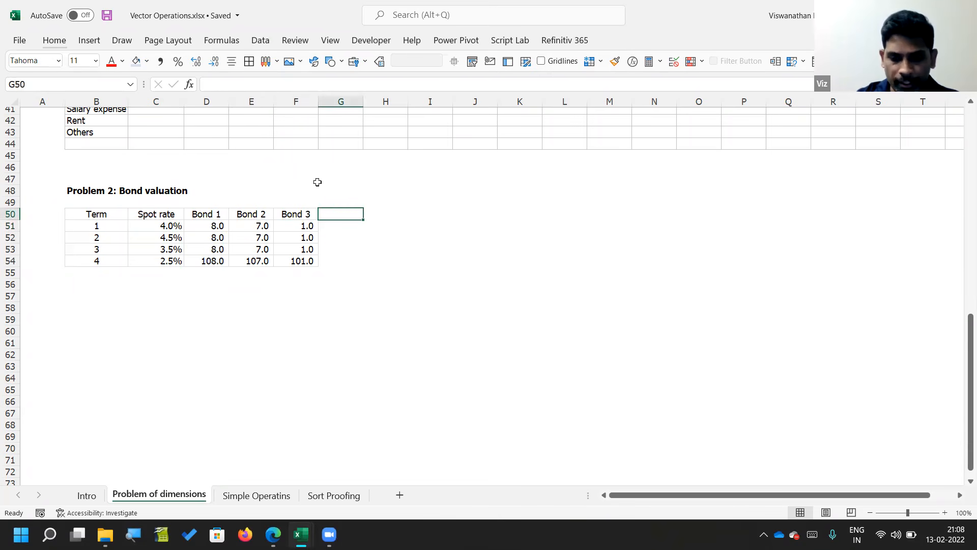
{"action": "type", "text": "PV"}
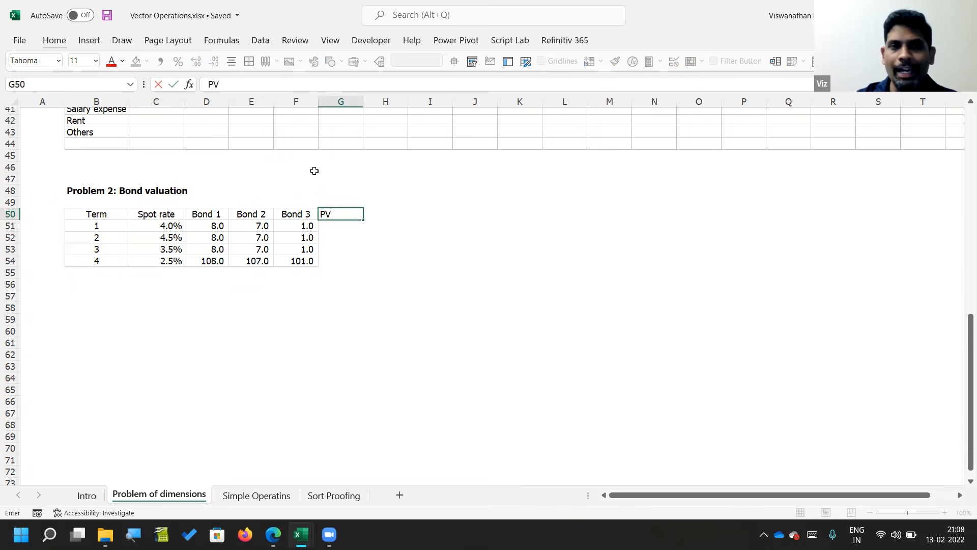
{"action": "key", "text": "Tab"}
{"action": "key", "text": "Down"}
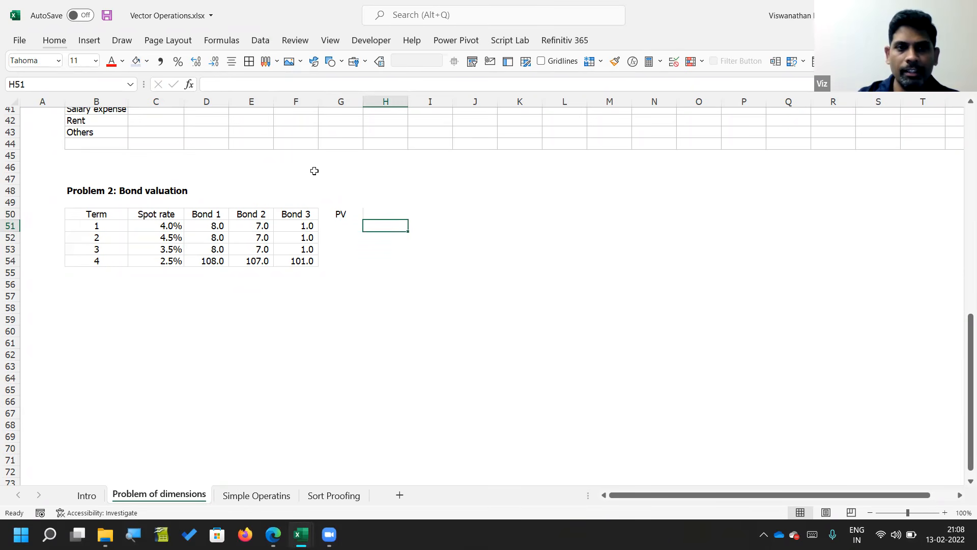
Step: Write the present value formula as a text note, CF/(1 + i)^T, in H51
{"action": "key", "text": "Left"}
{"action": "key", "text": "Left"}
{"action": "key", "text": "Left"}
{"action": "key", "text": "Left"}
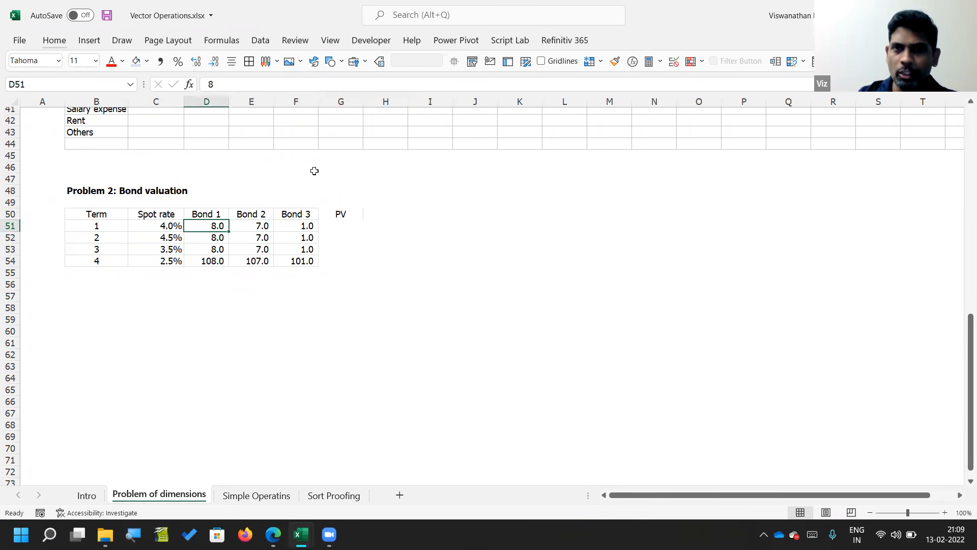
{"action": "key", "text": "Right"}
{"action": "key", "text": "Right"}
{"action": "key", "text": "Right"}
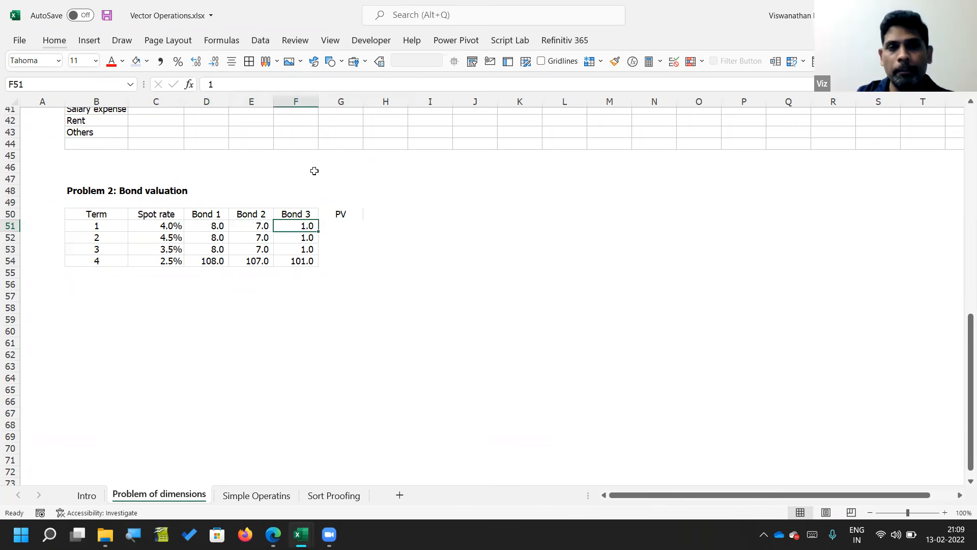
{"action": "key", "text": "Right"}
{"action": "type", "text": "CF/("}
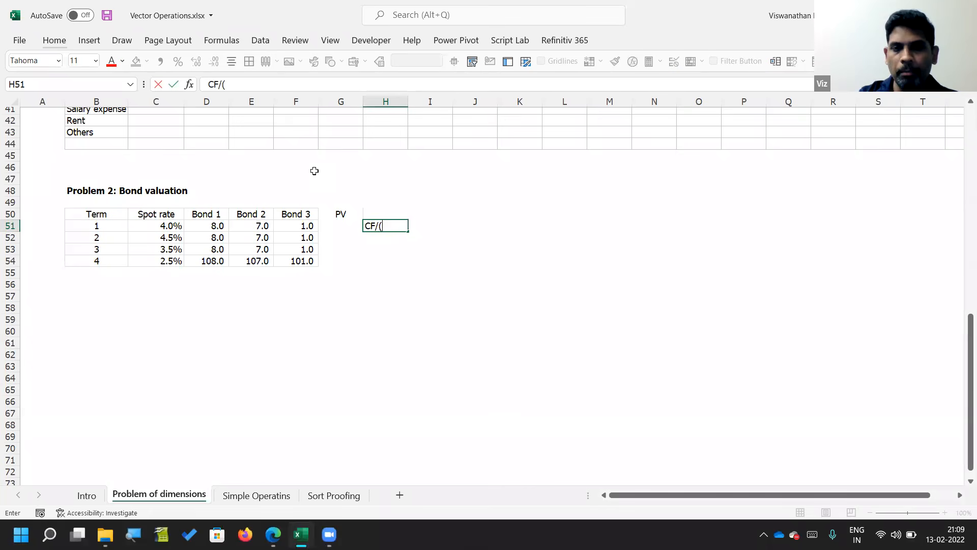
{"action": "type", "text": "1 + i)^"}
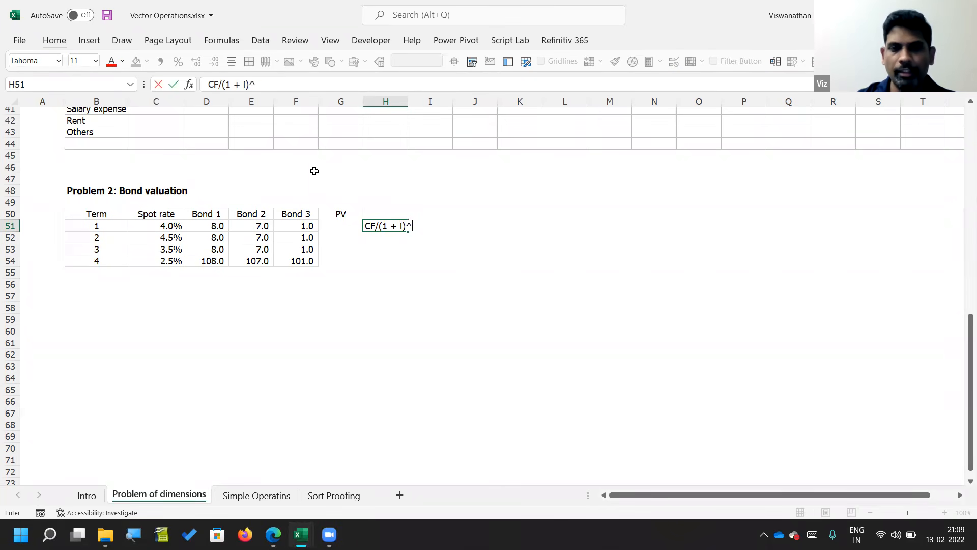
{"action": "type", "text": "T"}
{"action": "key", "text": "Return"}
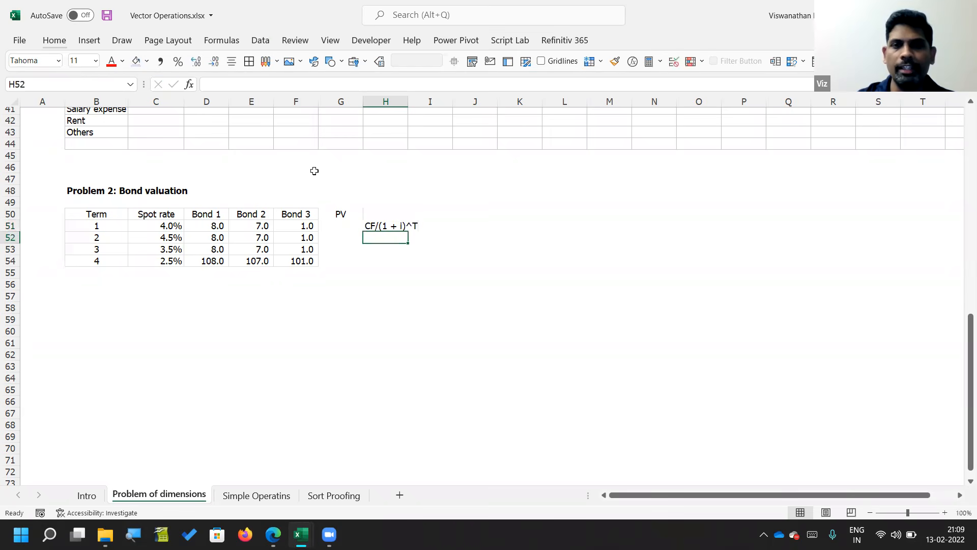
Step: Replace the column header in G50 with Val
{"action": "key", "text": "Up"}
{"action": "key", "text": "Left"}
{"action": "key", "text": "Up"}
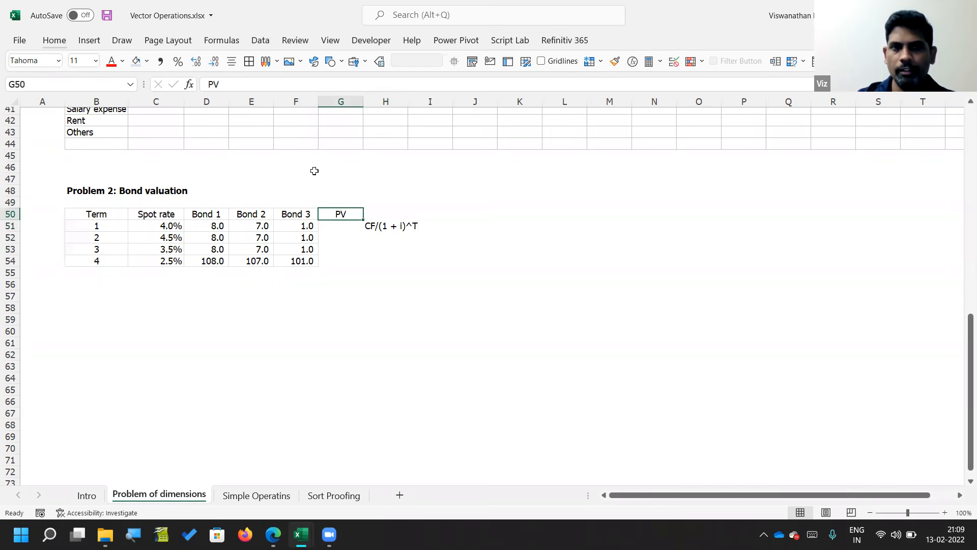
{"action": "type", "text": "Valu"}
{"action": "key", "text": "BackSpace"}
{"action": "key", "text": "Return"}
Step: Discount the Bond 1 cash flow in G51 with =D51/(1+C51)^B51 and fill the formula down to G54
{"action": "type", "text": "="}
{"action": "key", "text": "Left"}
{"action": "key", "text": "Left"}
{"action": "key", "text": "Left"}
{"action": "type", "text": "/(1+"}
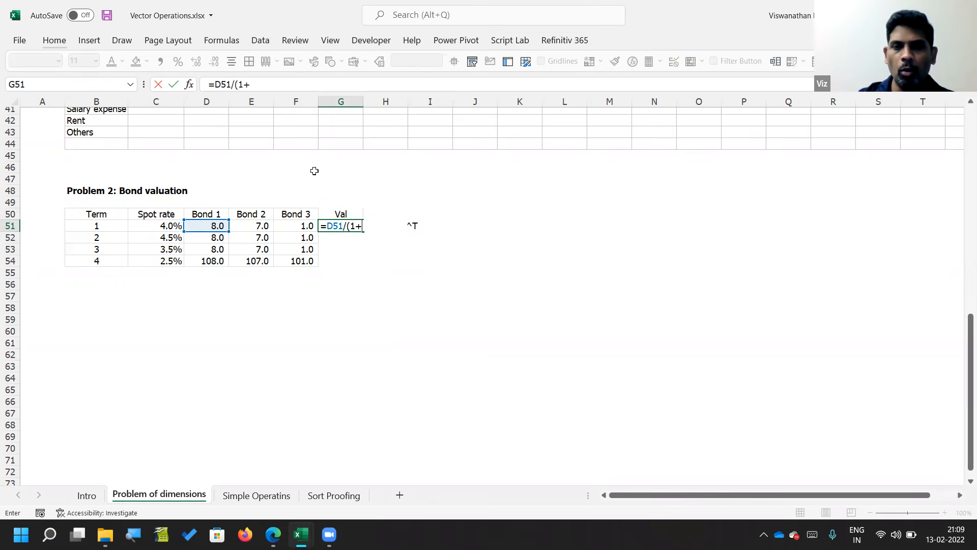
{"action": "key", "text": "Left"}
{"action": "key", "text": "Left"}
{"action": "key", "text": "Left"}
{"action": "key", "text": "Left"}
{"action": "type", "text": ")^"}
{"action": "key", "text": "Left"}
{"action": "key", "text": "Left"}
{"action": "key", "text": "Left"}
{"action": "key", "text": "Left"}
{"action": "key", "text": "Left"}
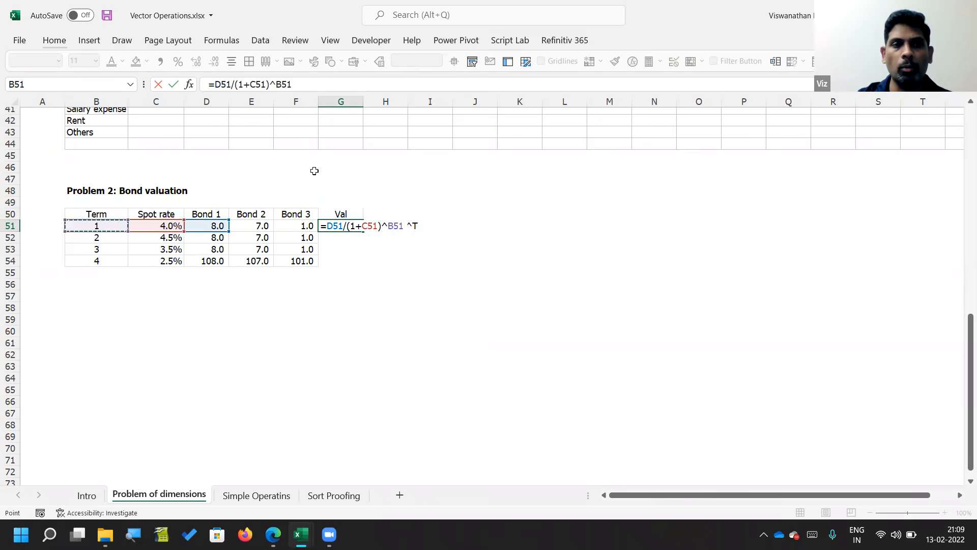
{"action": "key", "text": "Return"}
{"action": "key", "text": "Up"}
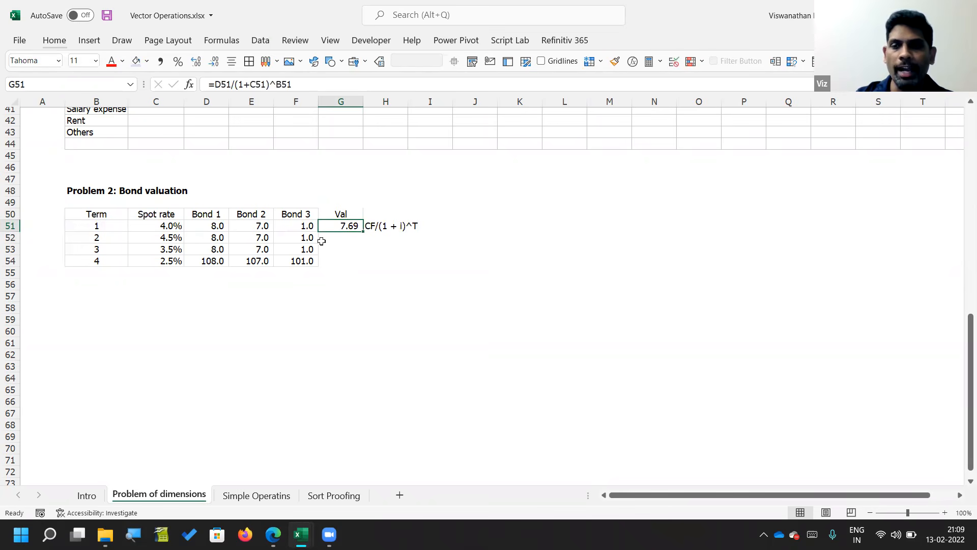
{"action": "double_click", "coordinate": [362, 234]}
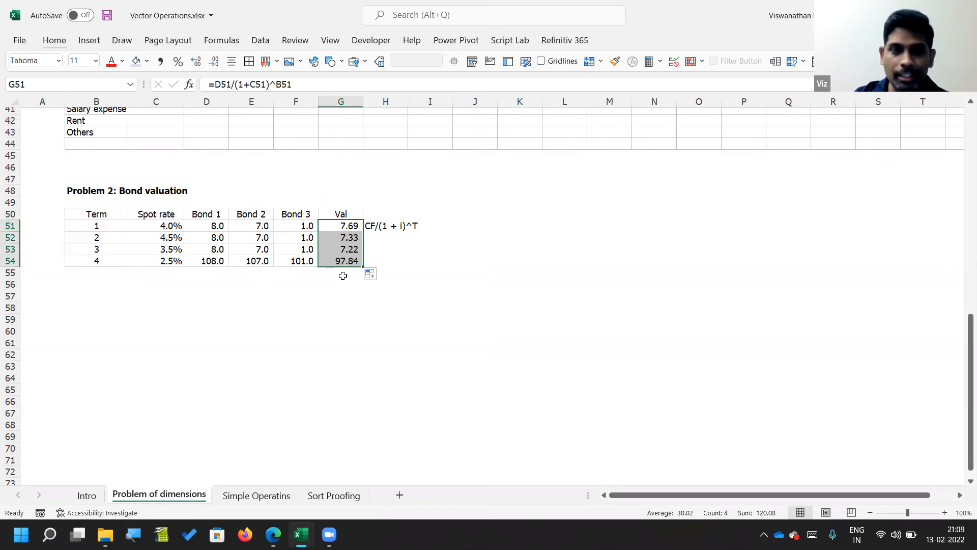
Step: Rename the header of the discounted values column in G50 to Bond 1 val
{"action": "key", "text": "Down"}
{"action": "key", "text": "Down"}
{"action": "key", "text": "Down"}
{"action": "key", "text": "Up"}
{"action": "key", "text": "Up"}
{"action": "key", "text": "Up"}
{"action": "key", "text": "Up"}
{"action": "type", "text": "Bond 1 val"}
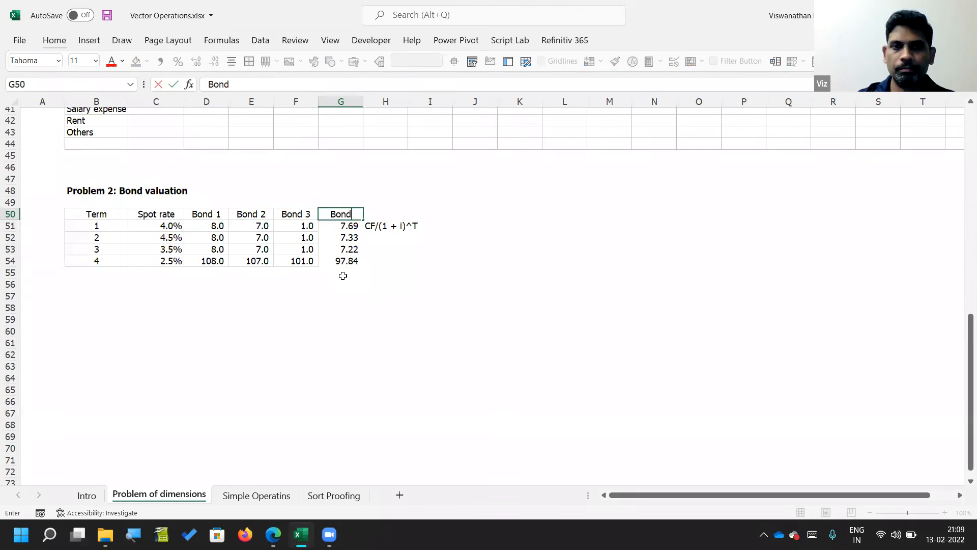
{"action": "key", "text": "Return"}
Step: Total the discounted Bond 1 cash flows in G56 with =SUM(G51:G55)
{"action": "key", "text": "Down"}
{"action": "key", "text": "Down"}
{"action": "key", "text": "Down"}
{"action": "key", "text": "Down"}
{"action": "key", "text": "Down"}
{"action": "type", "text": "=SUM("}
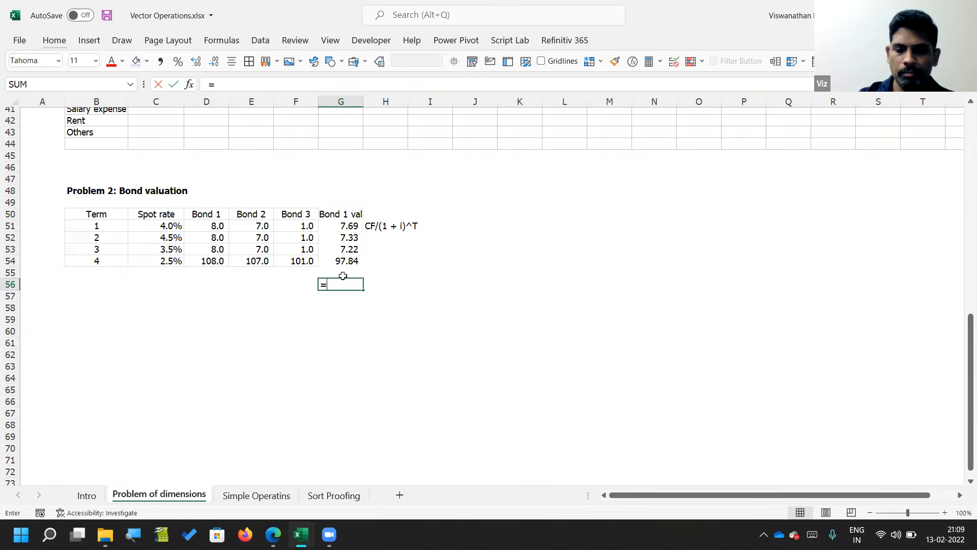
{"action": "key", "text": "Up"}
{"action": "key", "text": "shift+Up"}
{"action": "key", "text": "shift+Up"}
{"action": "key", "text": "shift+Up"}
{"action": "key", "text": "shift+Up"}
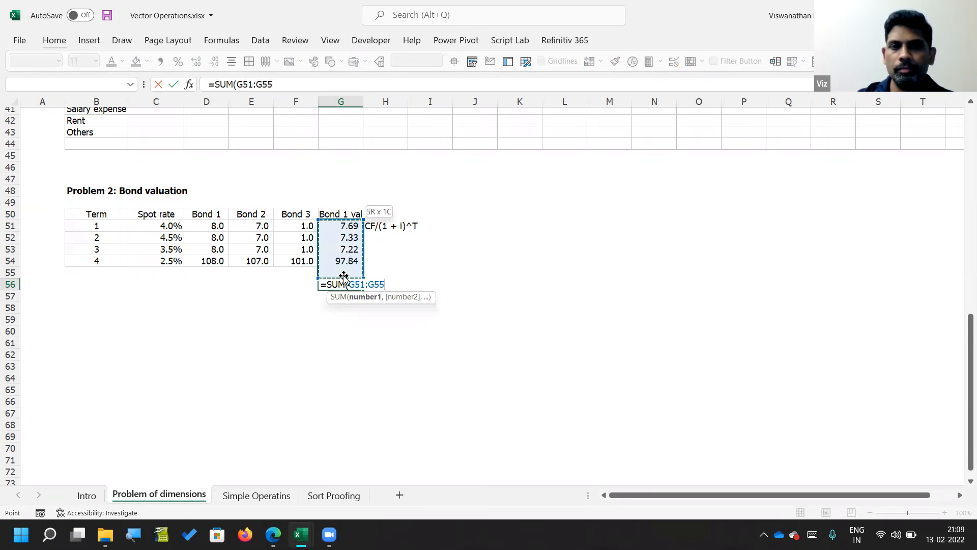
{"action": "type", "text": ")"}
{"action": "key", "text": "ctrl+Return"}
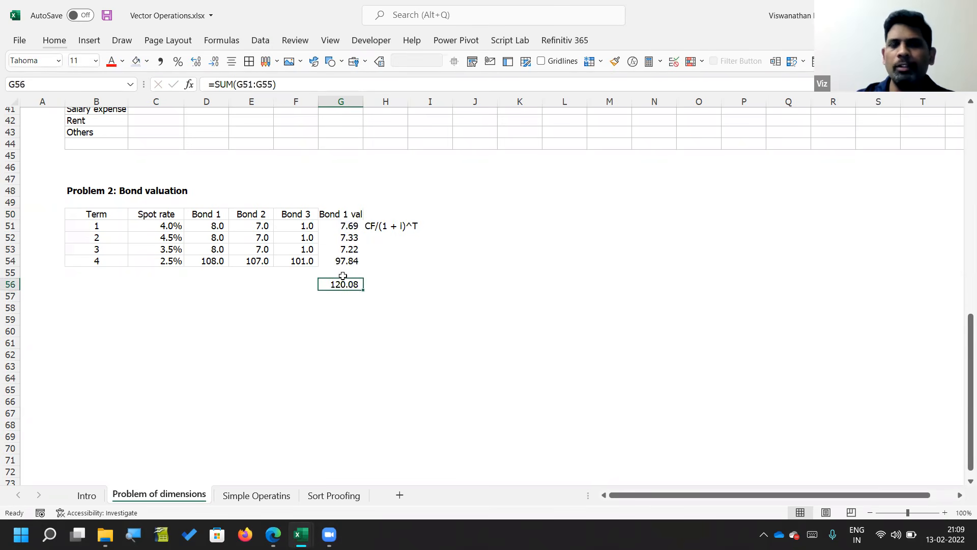
Step: Lock the term column in the G51 discount formula as $B51 and fill the revised formula down to G54
{"action": "key", "text": "Up"}
{"action": "key", "text": "Up"}
{"action": "key", "text": "Up"}
{"action": "key", "text": "Up"}
{"action": "key", "text": "Up"}
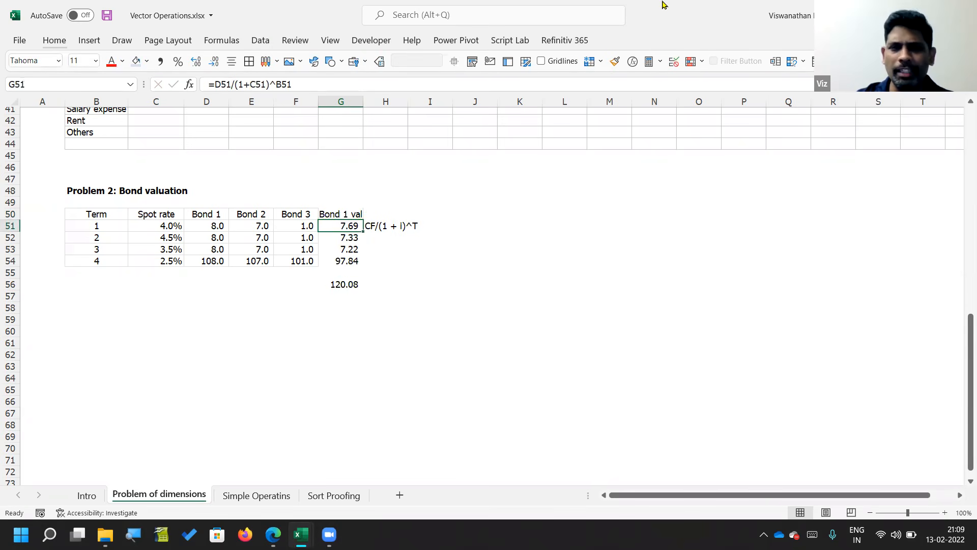
{"action": "key", "text": "F2"}
{"action": "key", "text": "F4"}
{"action": "key", "text": "F4"}
{"action": "key", "text": "F4"}
{"action": "key", "text": "ctrl+Return"}
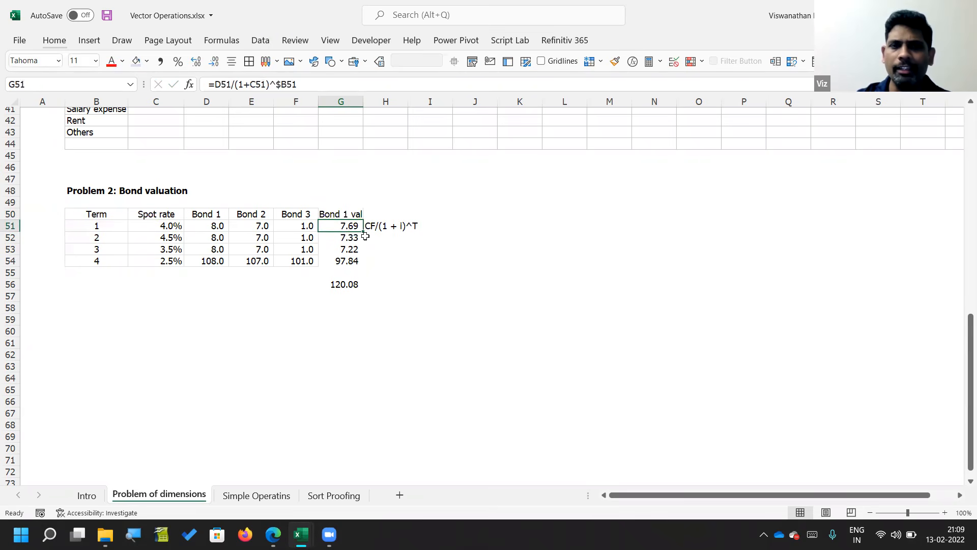
{"action": "left_click_drag", "start_coordinate": [370, 229], "coordinate": [354, 227]}
{"action": "left_click", "coordinate": [351, 227]}
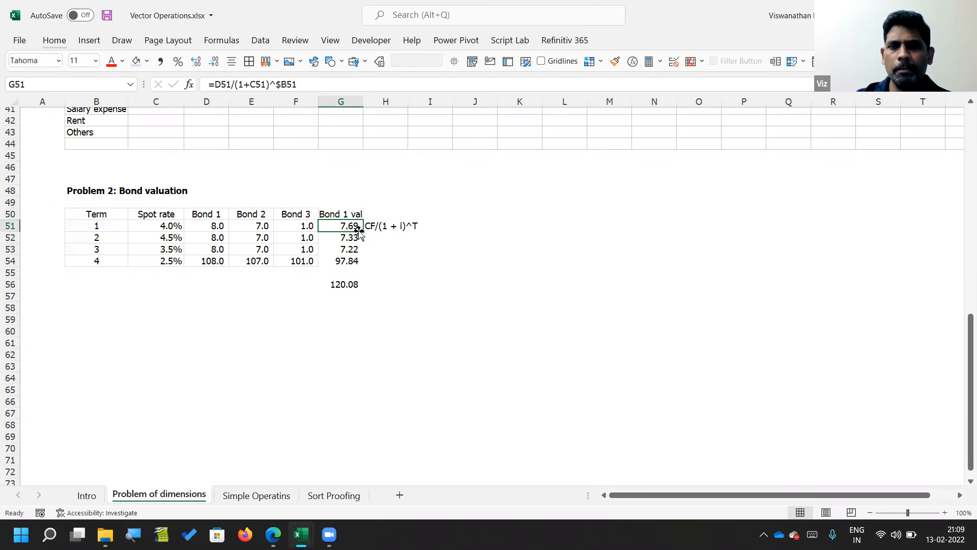
{"action": "double_click", "coordinate": [362, 231]}
Step: Copy the Bond 1 value column G50:G56, with its header and total, into columns H, I and J
{"action": "key", "text": "Up"}
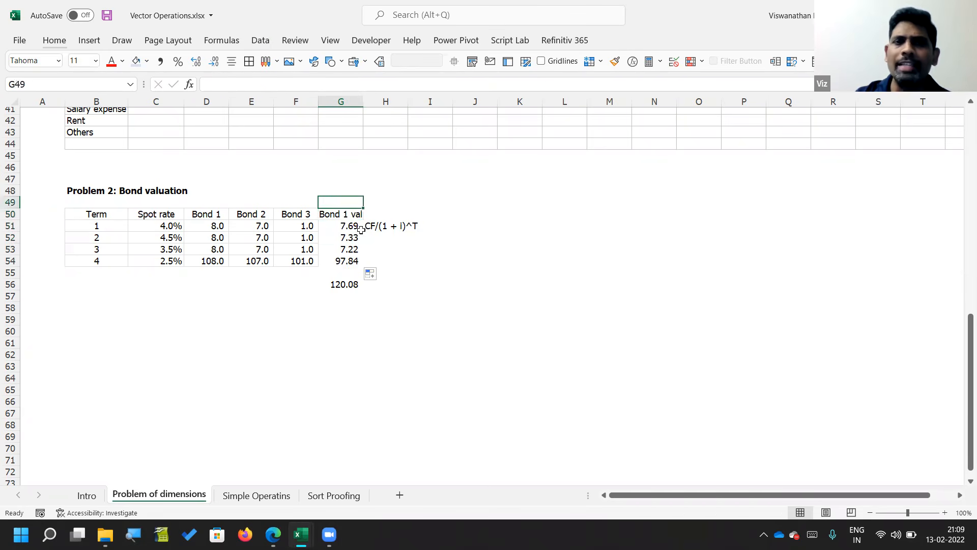
{"action": "key", "text": "shift+Down"}
{"action": "key", "text": "shift+Down"}
{"action": "key", "text": "shift+Down"}
{"action": "key", "text": "ctrl+c"}
{"action": "key", "text": "Right"}
{"action": "key", "text": "ctrl+v"}
{"action": "key", "text": "Right"}
{"action": "key", "text": "ctrl+v"}
{"action": "key", "text": "Right"}
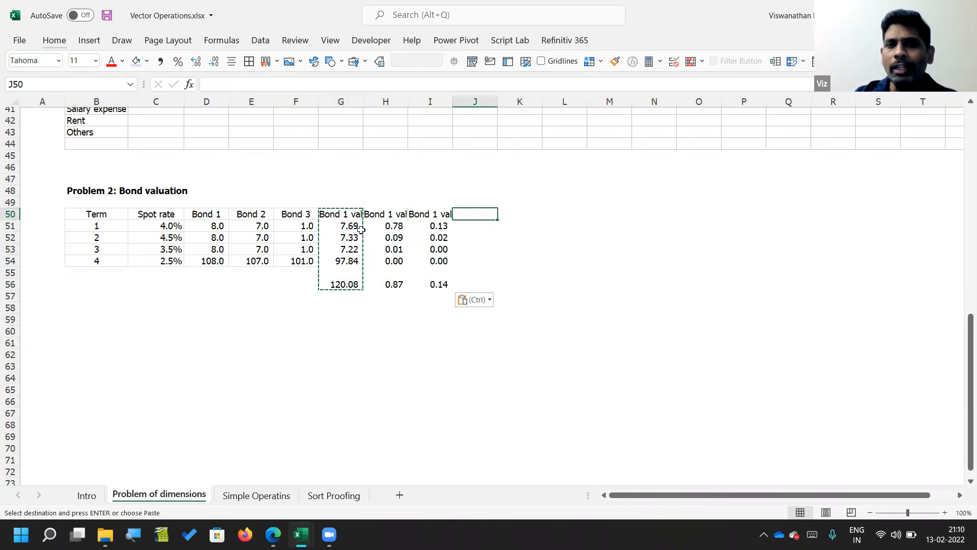
{"action": "key", "text": "ctrl+v"}
{"action": "key", "text": "Left"}
{"action": "key", "text": "Left"}
{"action": "key", "text": "Down"}
{"action": "key", "text": "F2"}
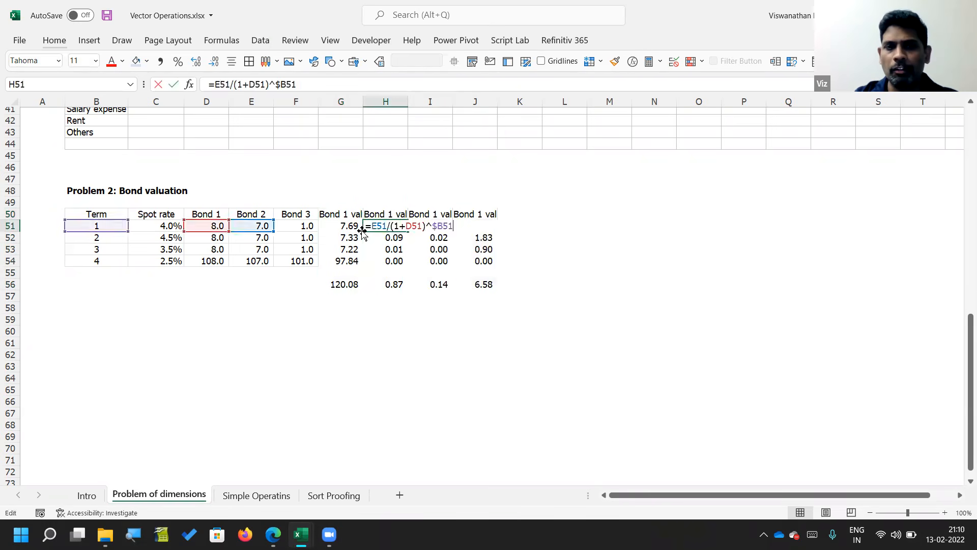
{"action": "left_click_drag", "start_coordinate": [212, 232], "coordinate": [213, 234]}
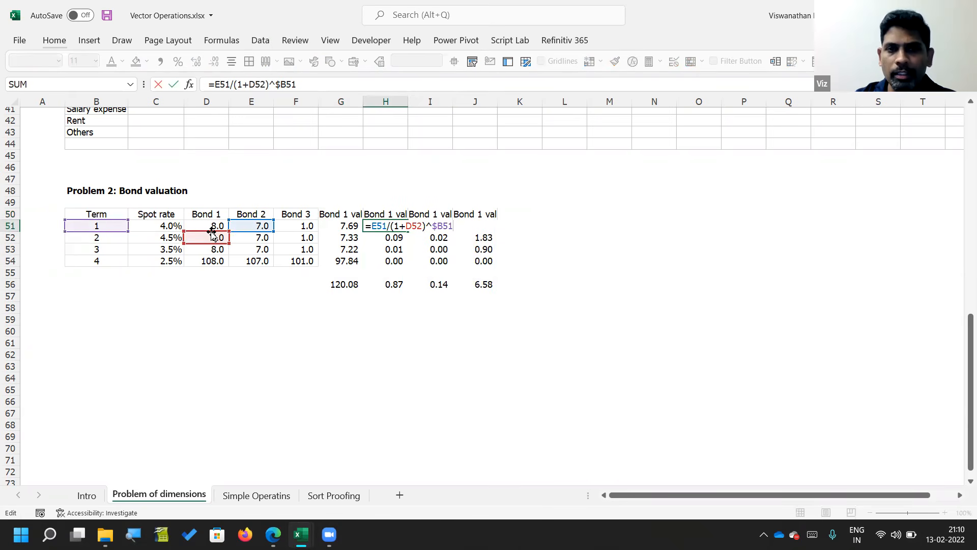
{"action": "key", "text": "Escape"}
Step: Lock the spot rate column in G51 so the formula reads =D51/(1+$C51)^$B51
{"action": "key", "text": "Left"}
{"action": "key", "text": "F2"}
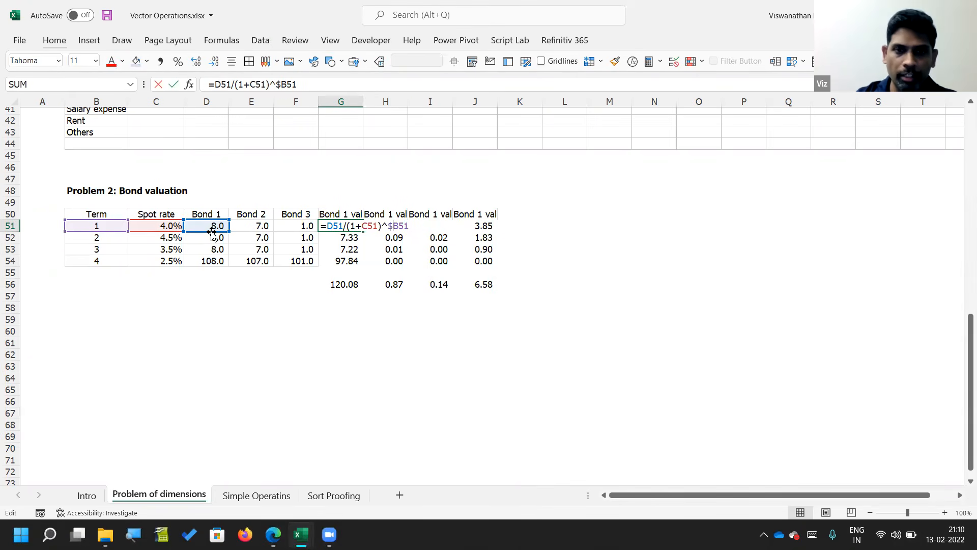
{"action": "key", "text": "Left"}
{"action": "key", "text": "Left"}
{"action": "key", "text": "Left"}
{"action": "key", "text": "Left"}
{"action": "key", "text": "Left"}
{"action": "key", "text": "Left"}
{"action": "key", "text": "Left"}
{"action": "key", "text": "Left"}
{"action": "key", "text": "Left"}
{"action": "type", "text": "$"}
{"action": "key", "text": "Return"}
Step: Copy the G51 formula across the whole valuation block G51:J54
{"action": "key", "text": "Up"}
{"action": "key", "text": "ctrl+c"}
{"action": "key", "text": "shift+Down"}
{"action": "key", "text": "shift+Down"}
{"action": "key", "text": "shift+Down"}
{"action": "key", "text": "shift+Right"}
{"action": "key", "text": "shift+Right"}
{"action": "key", "text": "shift+Right"}
{"action": "key", "text": "ctrl+v"}
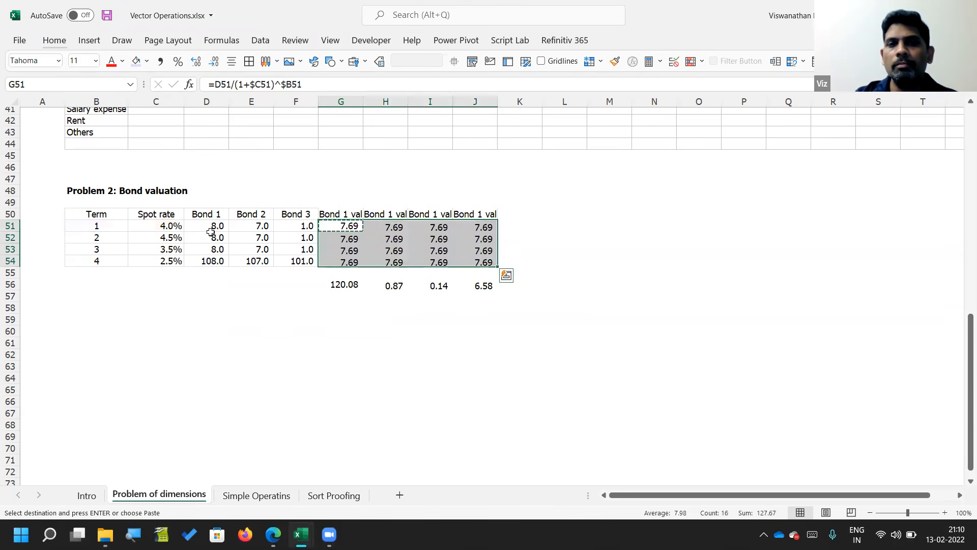
{"action": "key", "text": "Escape"}
{"action": "key", "text": "Down"}
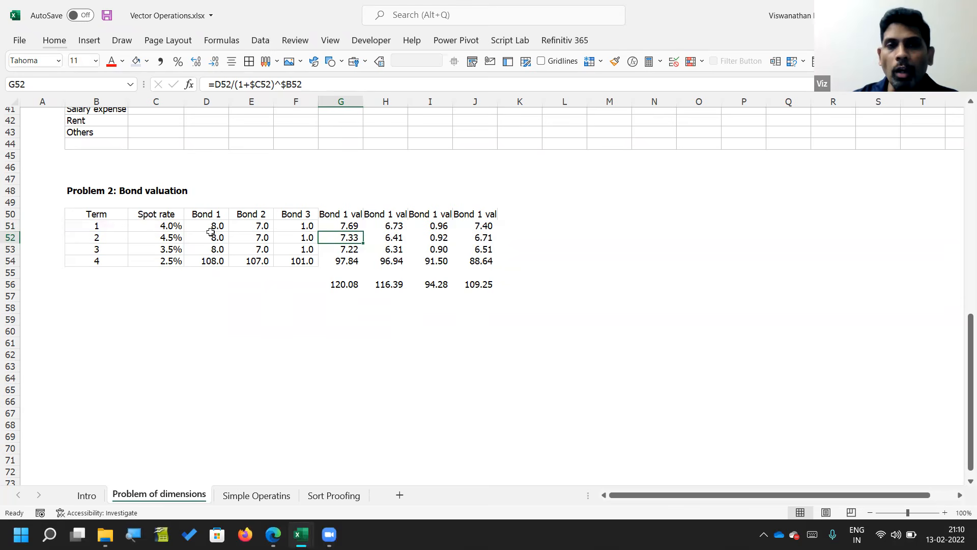
{"action": "key", "text": "Up"}
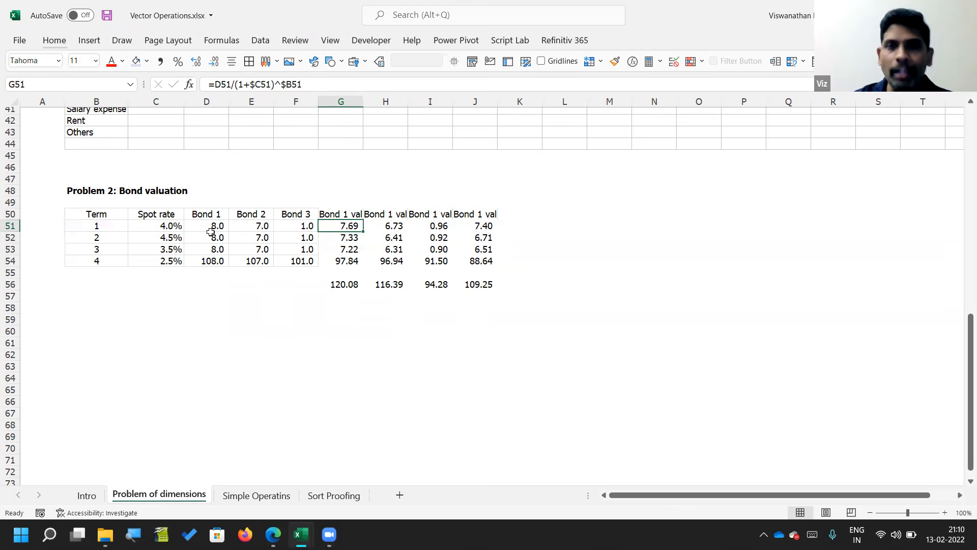
Step: Examine the spot rates, the bond cash flows in D51:F54 and the discounted values in G51:J54
{"action": "left_click_drag", "start_coordinate": [219, 229], "coordinate": [203, 261]}
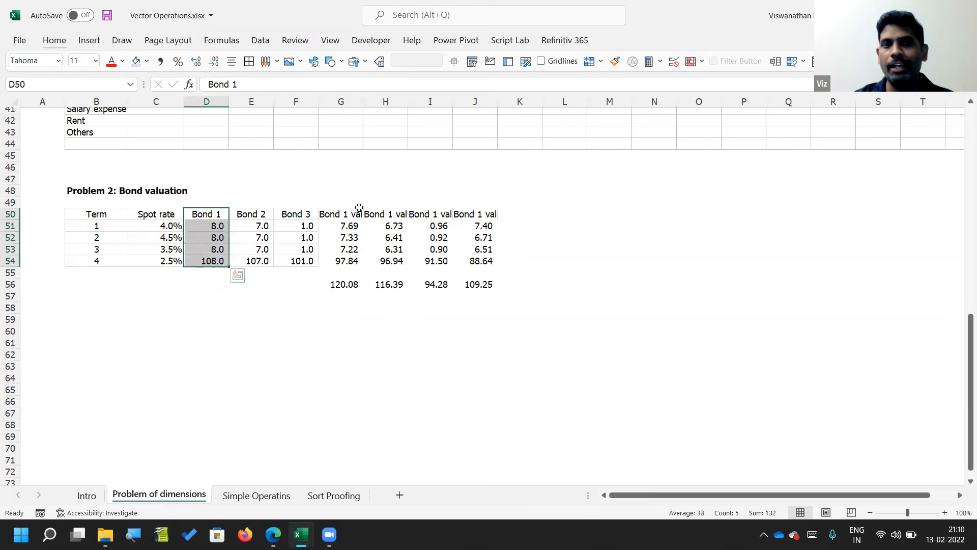
{"action": "left_click_drag", "start_coordinate": [341, 225], "coordinate": [341, 260]}
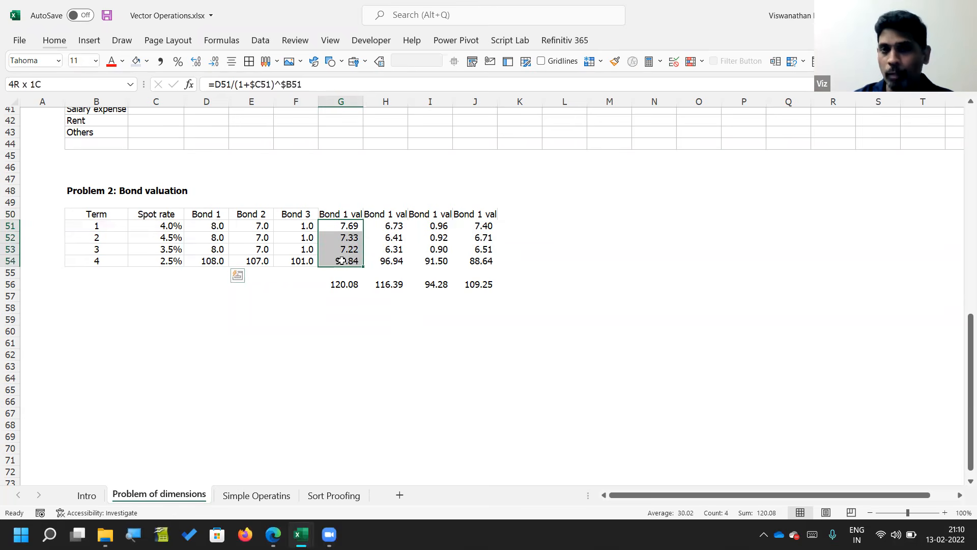
{"action": "left_click_drag", "start_coordinate": [203, 201], "coordinate": [471, 203]}
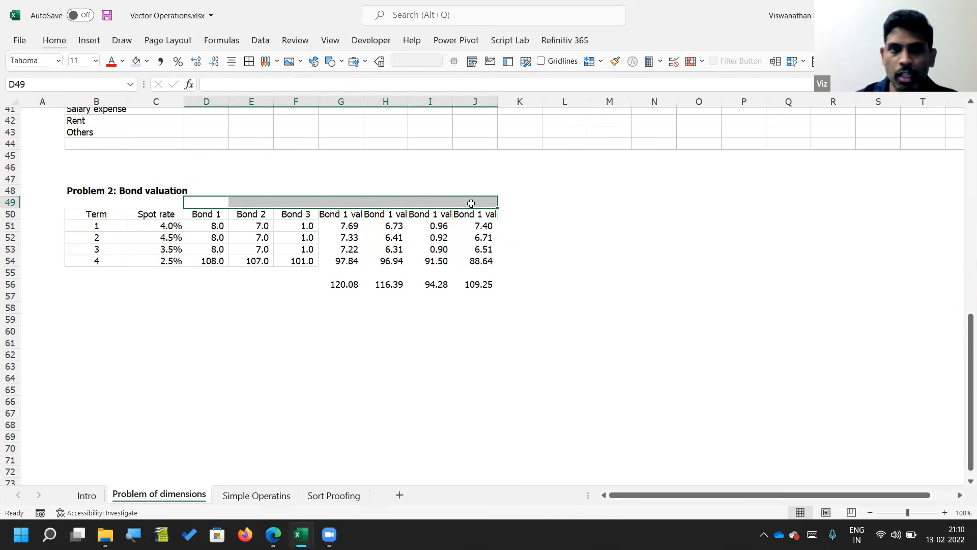
{"action": "left_click_drag", "start_coordinate": [209, 224], "coordinate": [212, 262]}
{"action": "left_click", "coordinate": [210, 214]}
{"action": "left_click_drag", "start_coordinate": [210, 214], "coordinate": [505, 215]}
{"action": "left_click_drag", "start_coordinate": [145, 224], "coordinate": [147, 265]}
{"action": "left_click", "coordinate": [199, 231]}
{"action": "left_click_drag", "start_coordinate": [199, 230], "coordinate": [310, 262]}
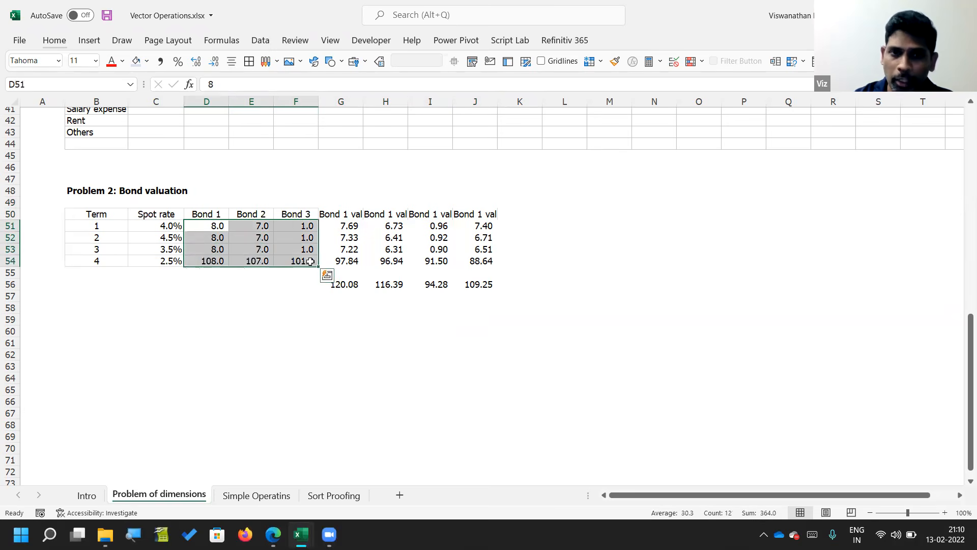
{"action": "left_click_drag", "start_coordinate": [349, 225], "coordinate": [475, 255]}
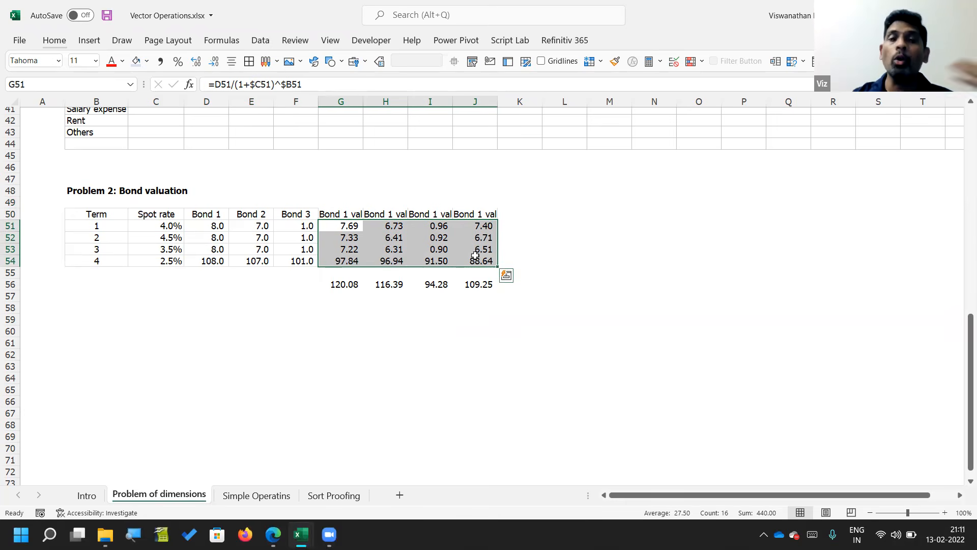
Step: Compare the branch-wise table layout from B37 with the bond valuation block and inspect the formula in G51
{"action": "scroll", "coordinate": [472, 316], "scroll_direction": "up", "scroll_amount": 3}
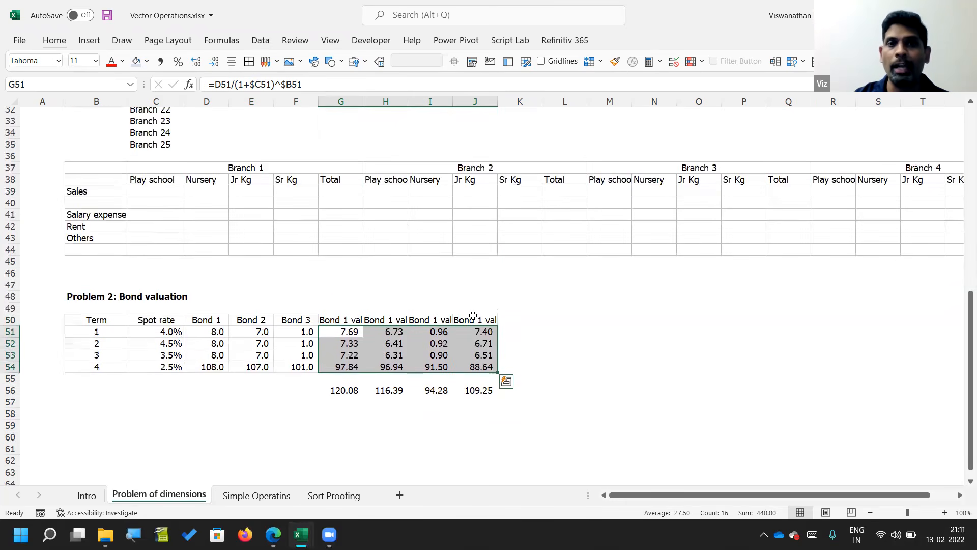
{"action": "left_click", "coordinate": [109, 166]}
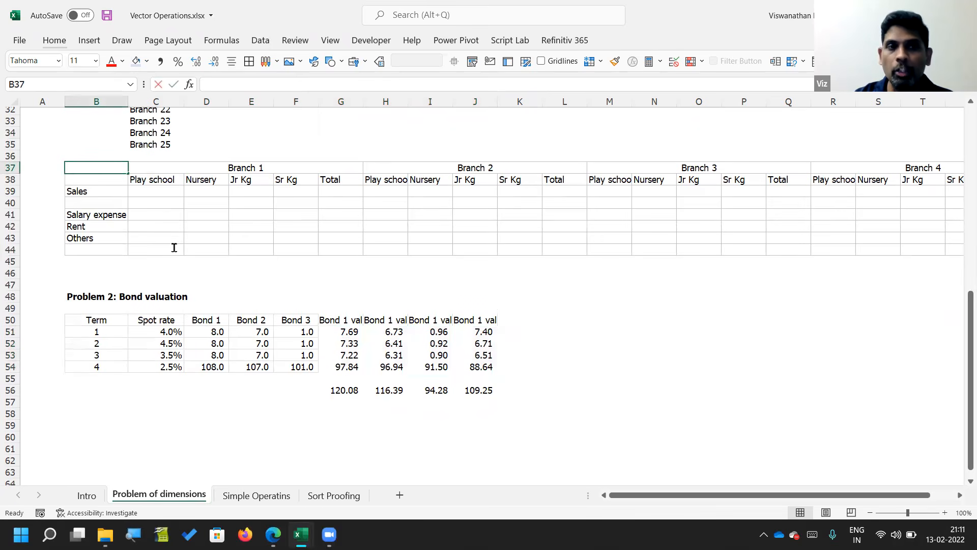
{"action": "left_click", "coordinate": [181, 272]}
{"action": "left_click", "coordinate": [105, 172]}
{"action": "left_click_drag", "start_coordinate": [106, 172], "coordinate": [538, 249]}
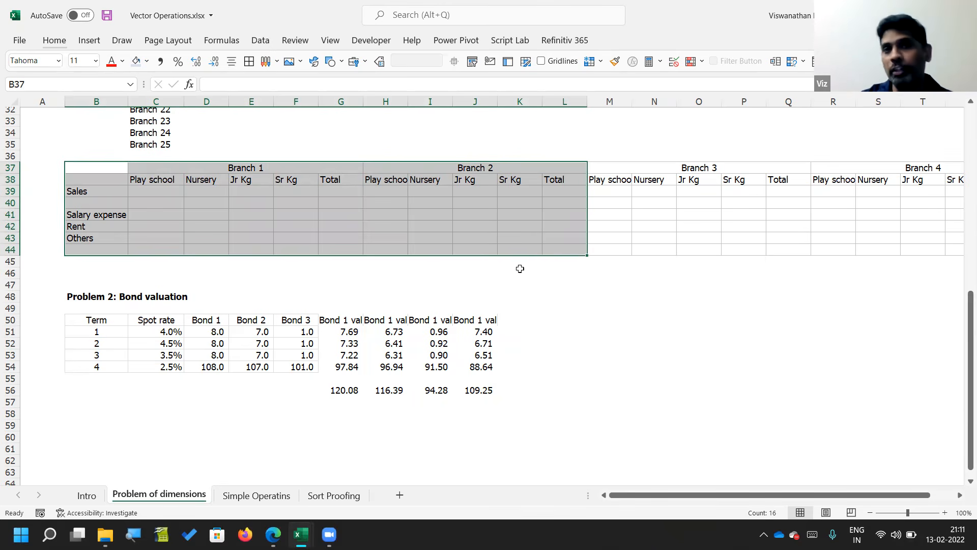
{"action": "left_click", "coordinate": [343, 324]}
{"action": "left_click_drag", "start_coordinate": [344, 324], "coordinate": [503, 391]}
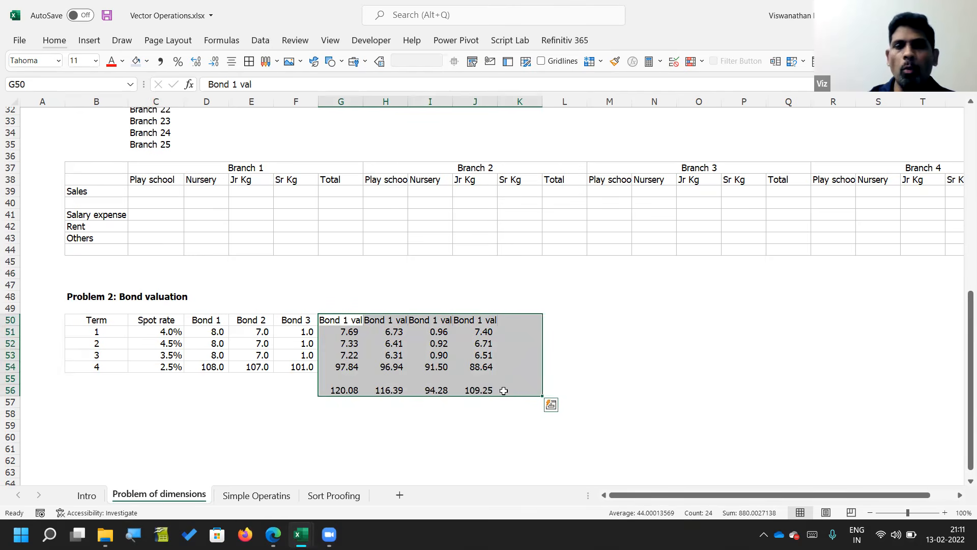
{"action": "left_click_drag", "start_coordinate": [390, 324], "coordinate": [477, 392]}
{"action": "key", "text": "Left"}
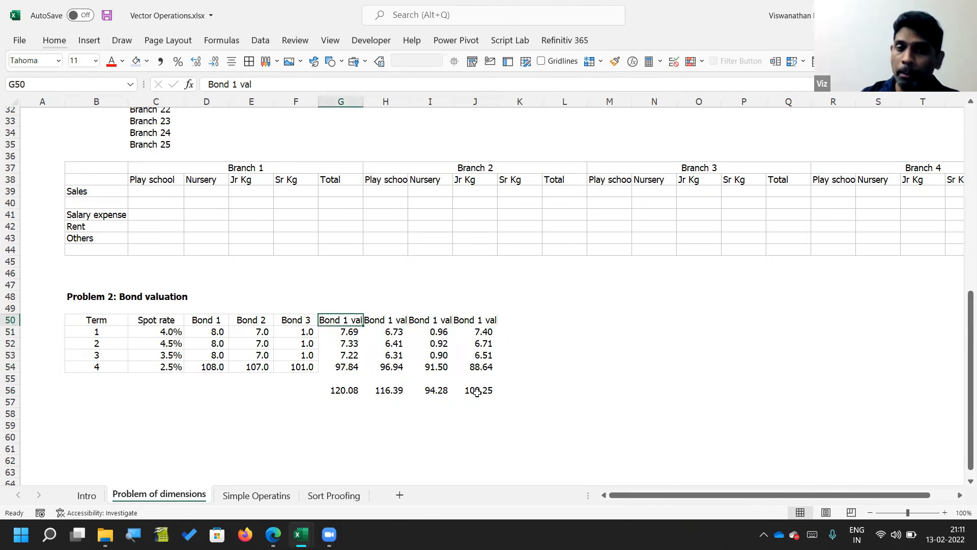
{"action": "key", "text": "Down"}
{"action": "key", "text": "F2"}
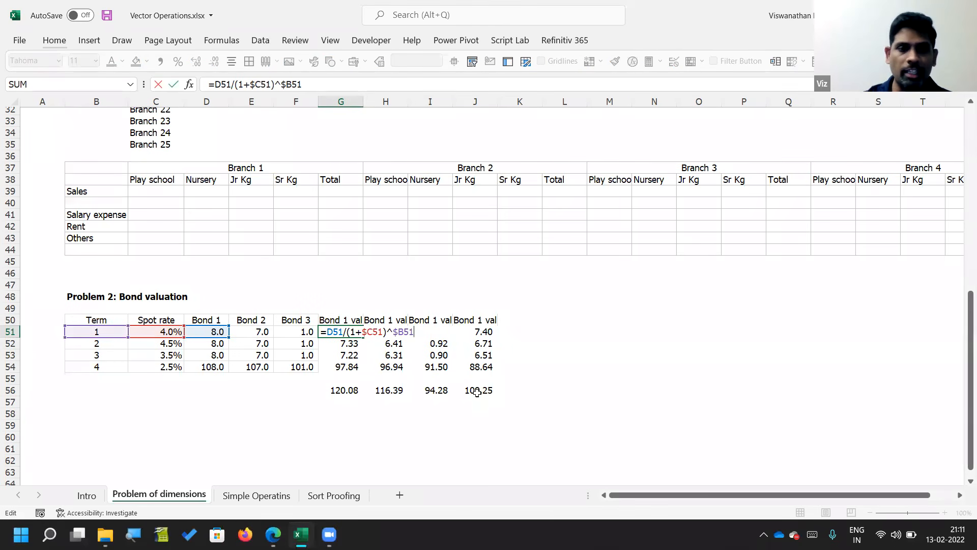
{"action": "key", "text": "Escape"}
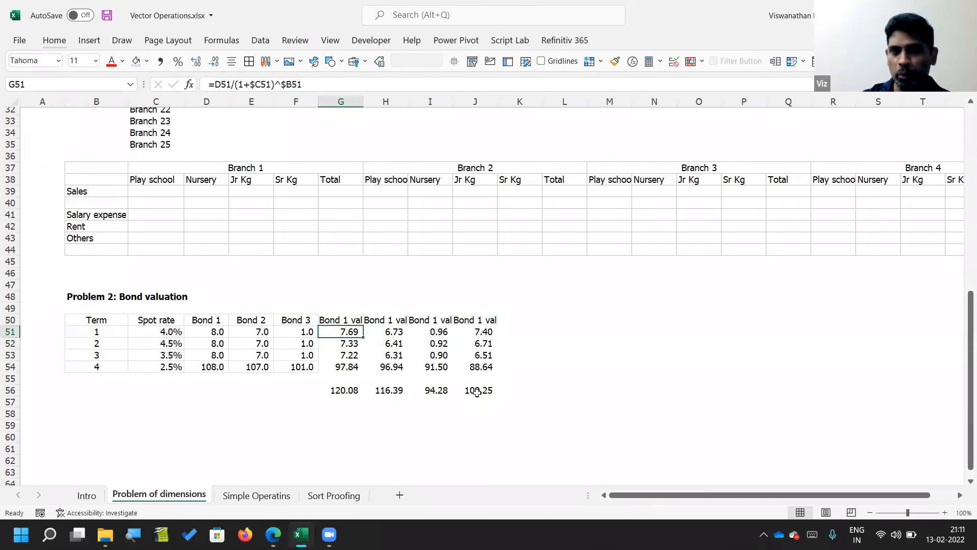
Step: Review the Scalar, Vector and Matrix definitions on the Intro sheet
{"action": "left_click", "coordinate": [98, 492]}
{"action": "left_click", "coordinate": [129, 157]}
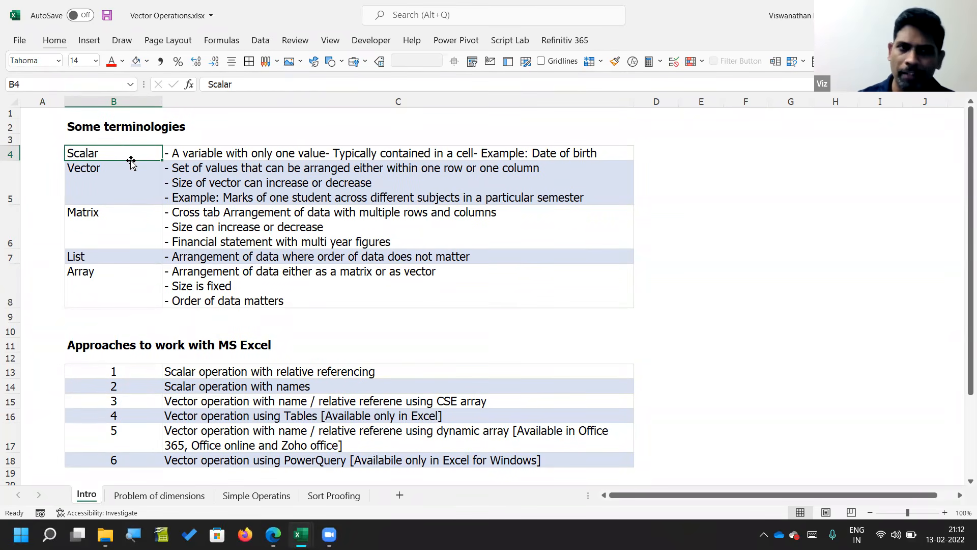
{"action": "key", "text": "Down"}
{"action": "key", "text": "shift+Down"}
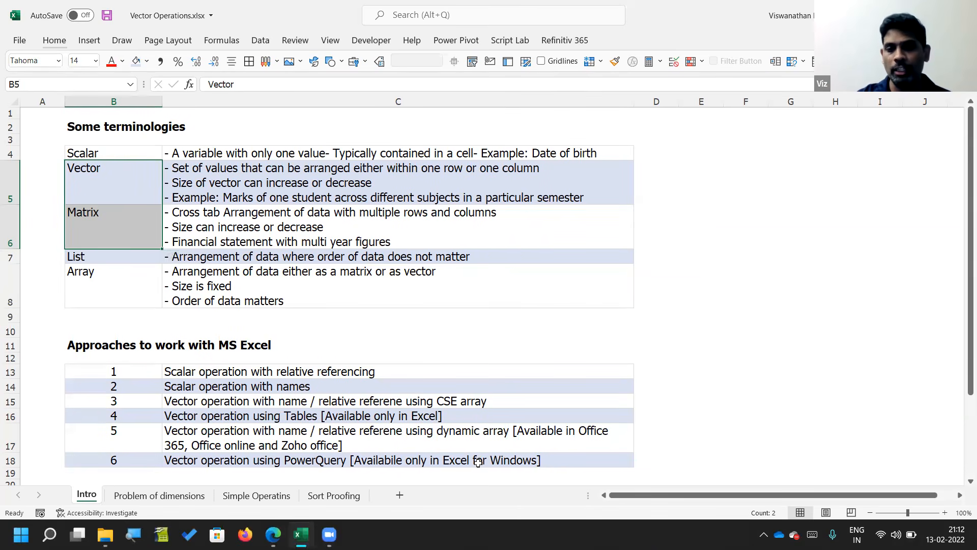
{"action": "key", "text": "ctrl+alt+g"}
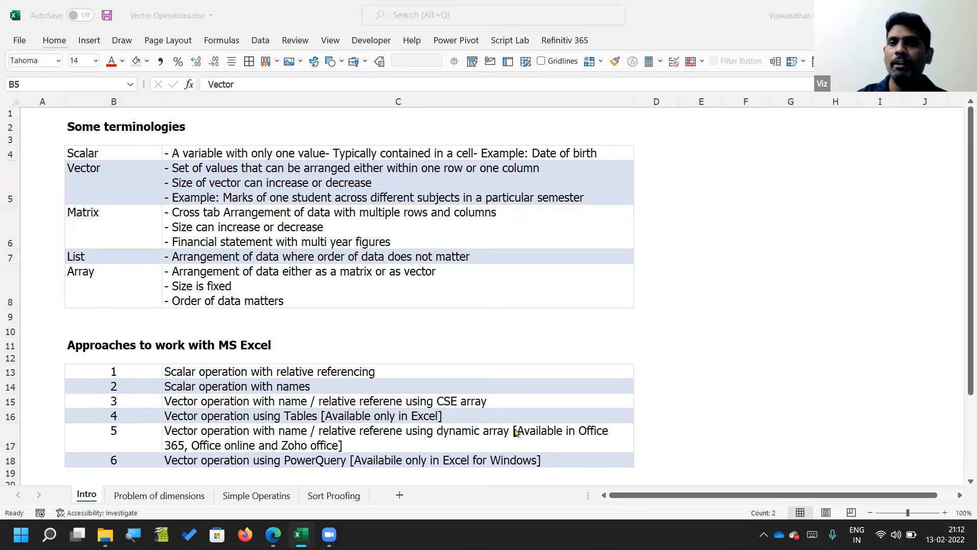
{"action": "left_click", "coordinate": [416, 211]}
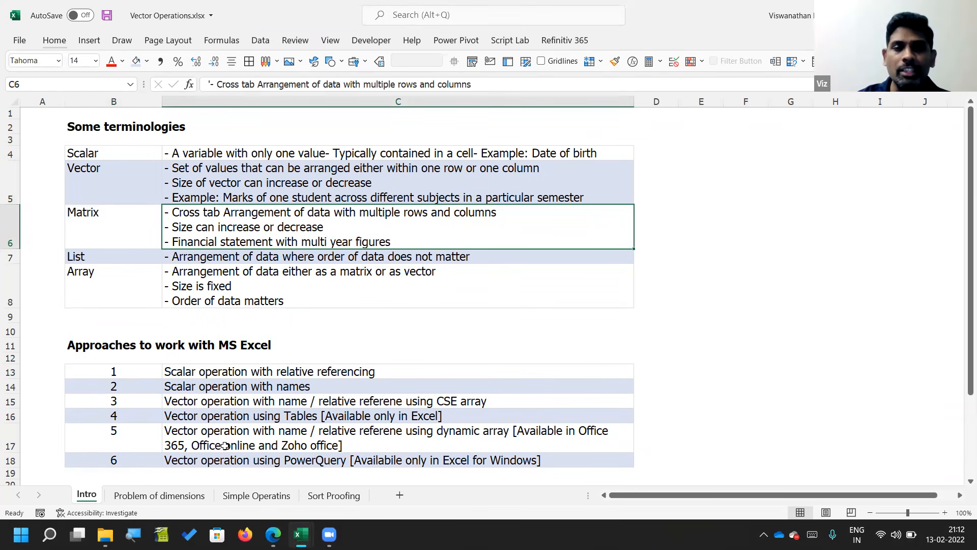
Step: Relate the spot rate and bond cash flow ranges on Problem of dimensions to the terminology on the Intro sheet, down to Array
{"action": "left_click", "coordinate": [194, 496]}
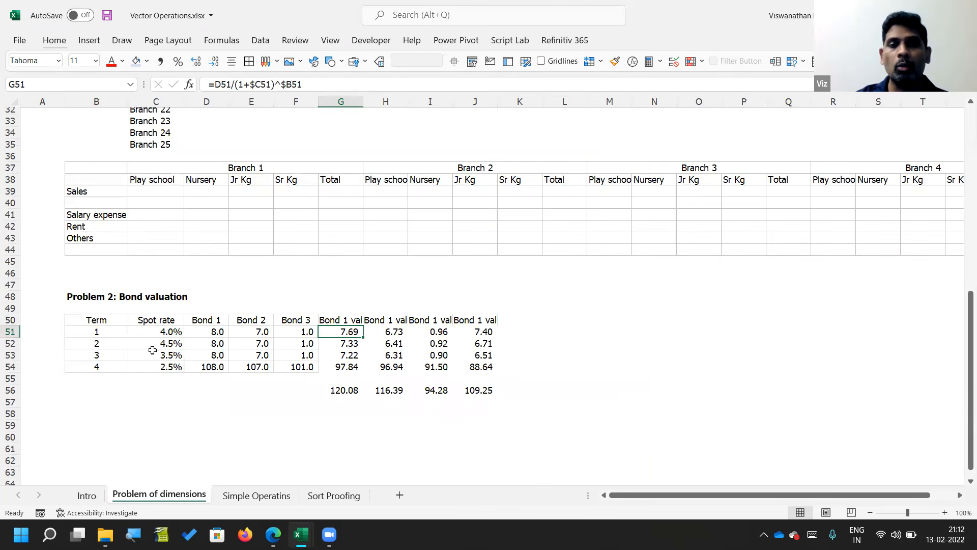
{"action": "left_click", "coordinate": [162, 321]}
{"action": "left_click_drag", "start_coordinate": [166, 342], "coordinate": [303, 368]}
{"action": "left_click_drag", "start_coordinate": [210, 320], "coordinate": [303, 367]}
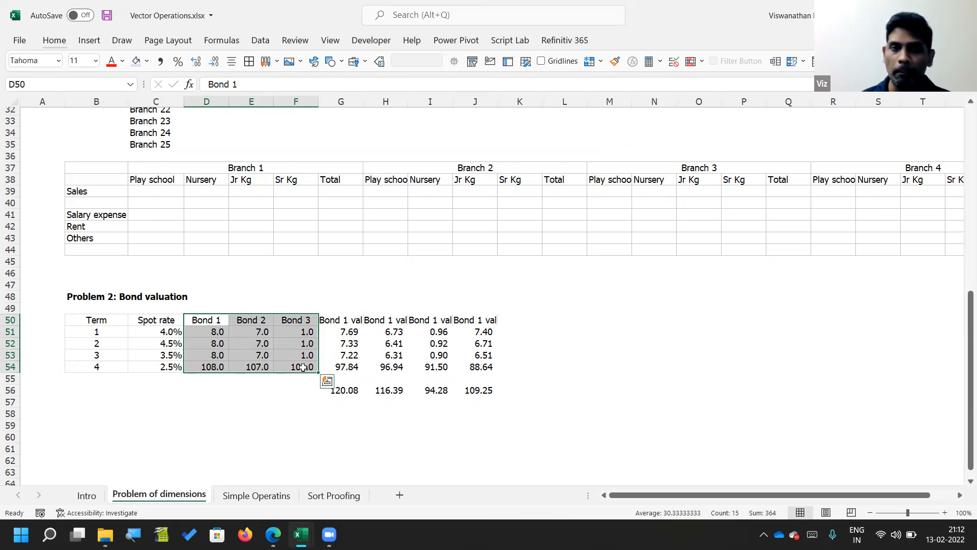
{"action": "left_click", "coordinate": [86, 497]}
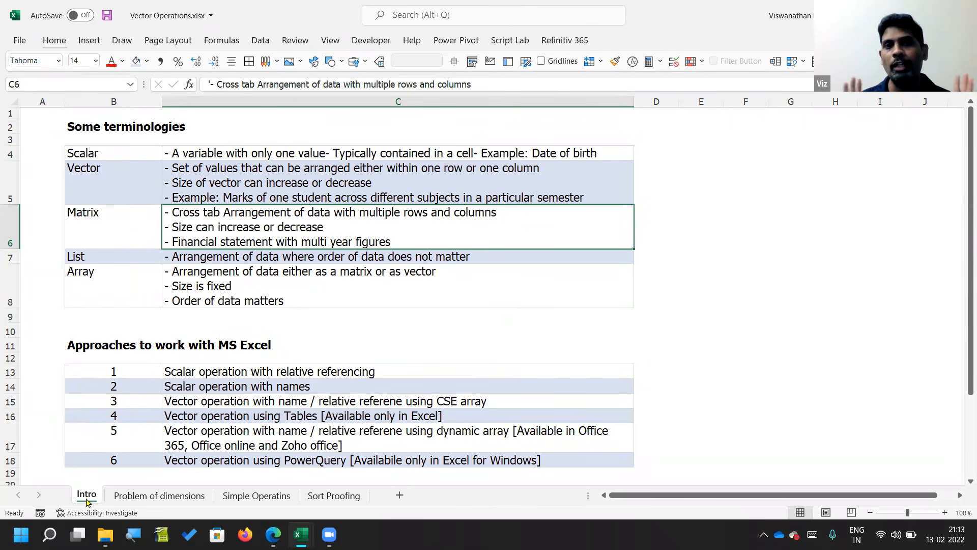
{"action": "key", "text": "Down"}
{"action": "key", "text": "Down"}
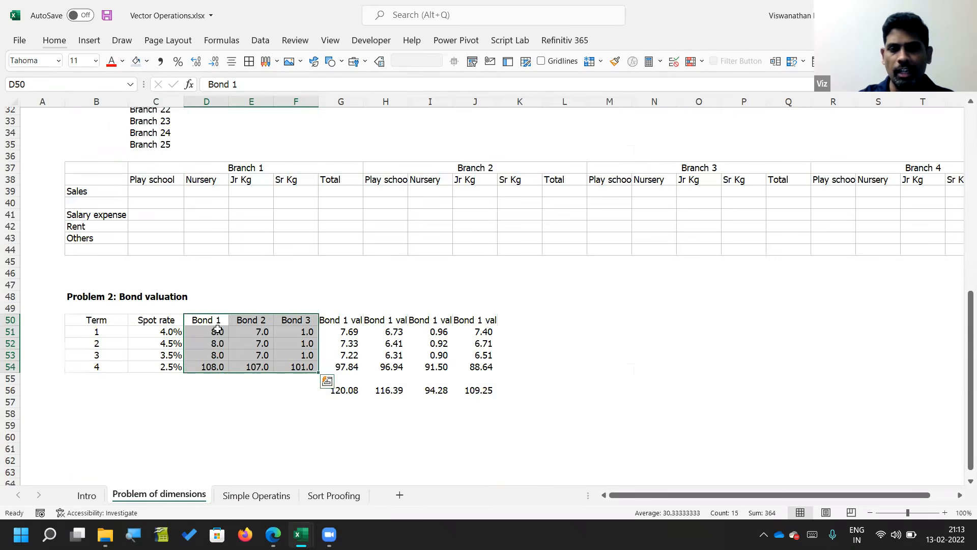
Step: Examine the bond cash flows in D51:F54 on Problem of dimensions and open the G51 formula to inspect its references
{"action": "left_click_drag", "start_coordinate": [206, 331], "coordinate": [291, 368]}
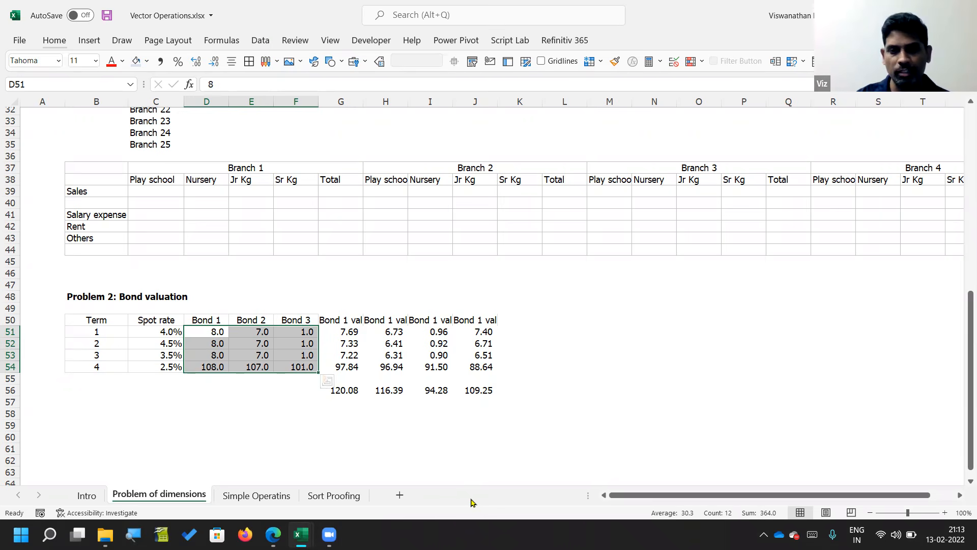
{"action": "key", "text": "alt+Tab"}
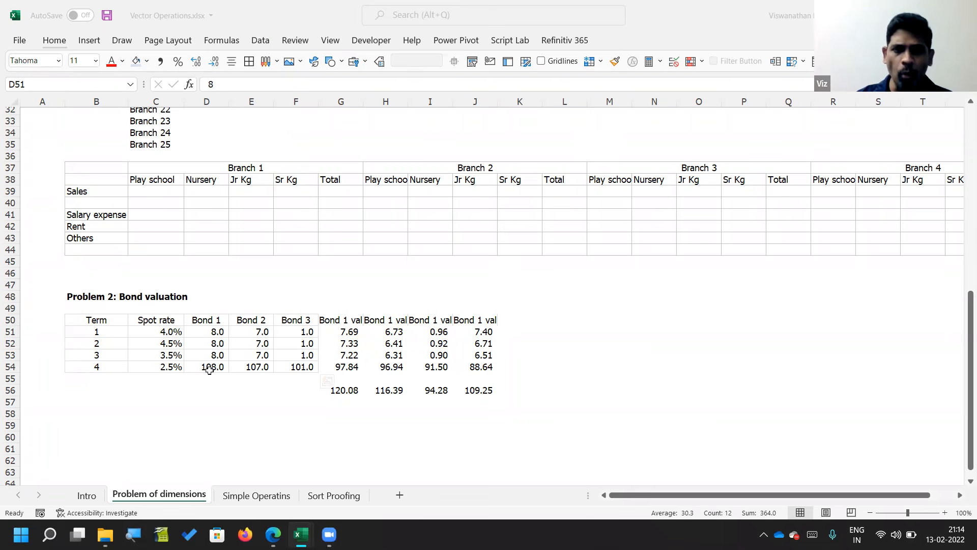
{"action": "left_click", "coordinate": [195, 390]}
{"action": "left_click", "coordinate": [352, 335]}
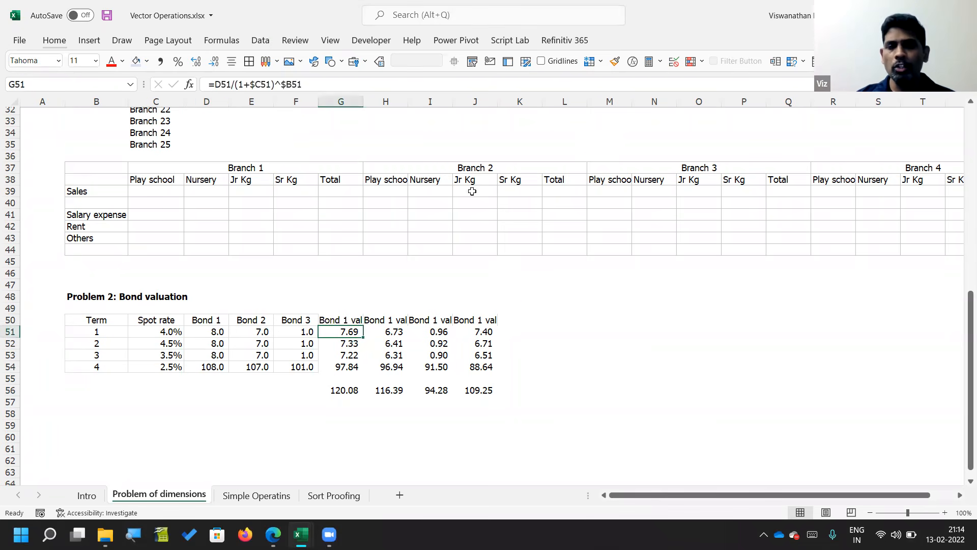
{"action": "key", "text": "F2"}
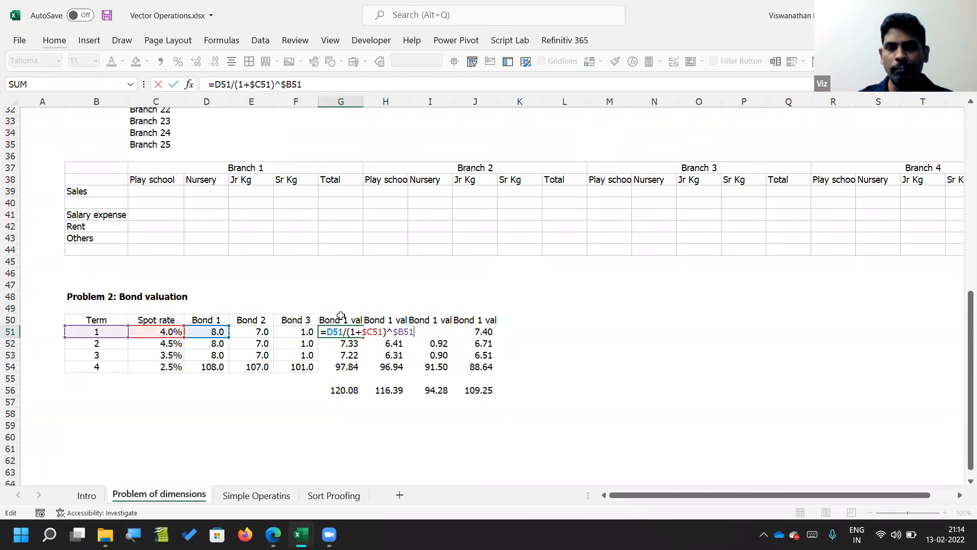
Step: Examine the G51 formula part by part, from the D51 cash flow reference to the $C51 spot rate and $B51 term discounting
{"action": "mouse_move", "coordinate": [344, 332]}
{"action": "left_mouse_down"}
{"action": "mouse_move", "coordinate": [312, 332]}
{"action": "mouse_move", "coordinate": [325, 332]}
{"action": "left_mouse_up"}
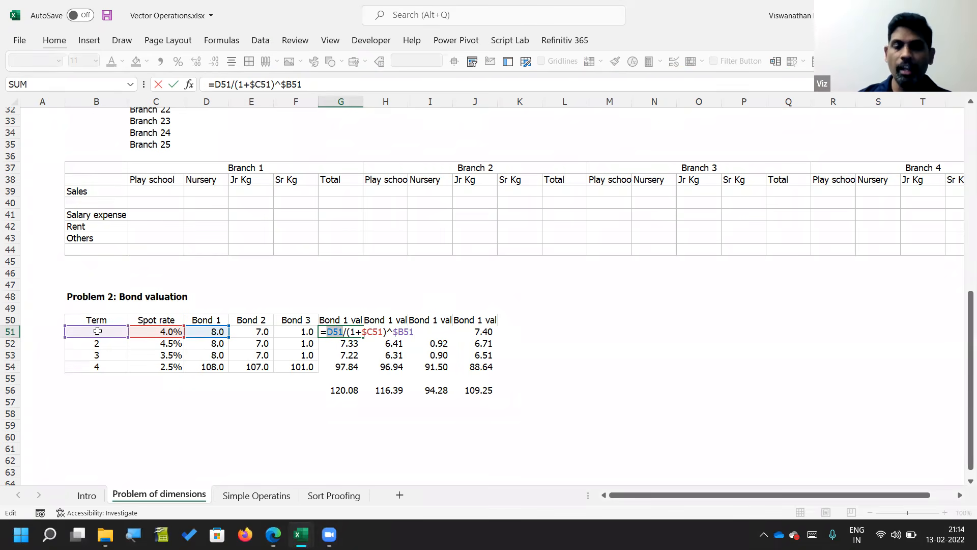
{"action": "left_click", "coordinate": [341, 332]}
{"action": "left_click_drag", "start_coordinate": [361, 332], "coordinate": [415, 331]}
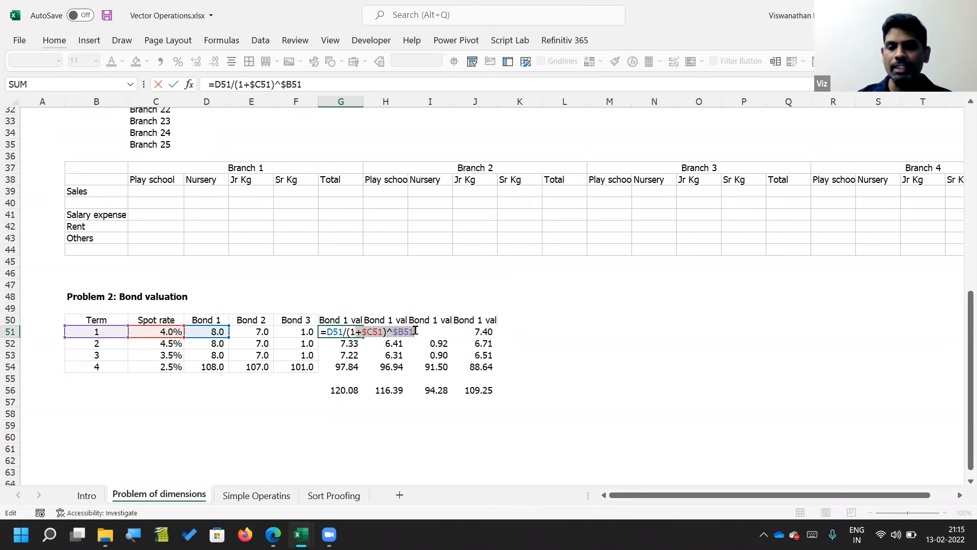
{"action": "key", "text": "Return"}
{"action": "key", "text": "Up"}
{"action": "key", "text": "F2"}
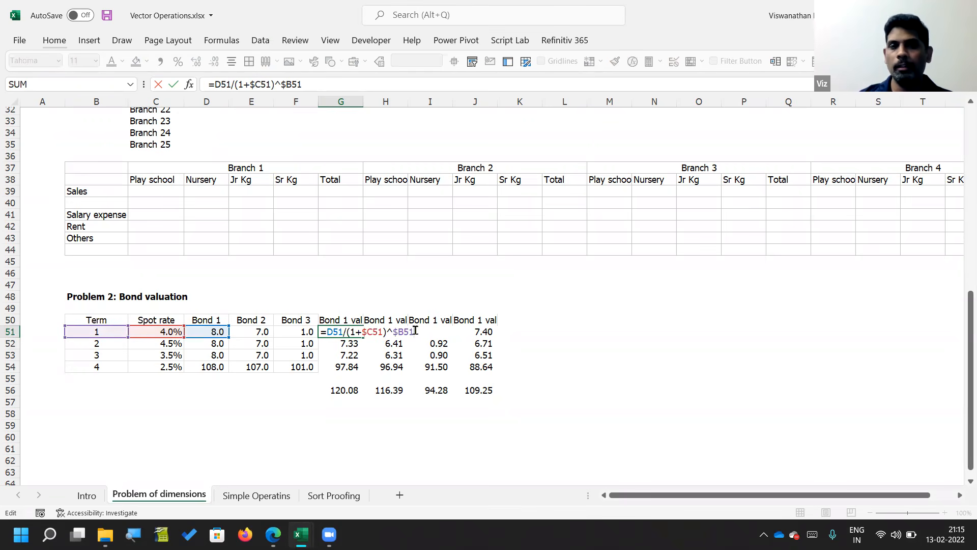
{"action": "key", "text": "Escape"}
Step: Begin a formula in D56 that references the whole Bond 1 cash flow range D51:D54
{"action": "key", "text": "Down"}
{"action": "key", "text": "Down"}
{"action": "key", "text": "Down"}
{"action": "key", "text": "Down"}
{"action": "key", "text": "Down"}
{"action": "key", "text": "Down"}
{"action": "key", "text": "Down"}
{"action": "key", "text": "Down"}
{"action": "key", "text": "Left"}
{"action": "key", "text": "Left"}
{"action": "key", "text": "Up"}
{"action": "key", "text": "Left"}
{"action": "key", "text": "Up"}
{"action": "key", "text": "Up"}
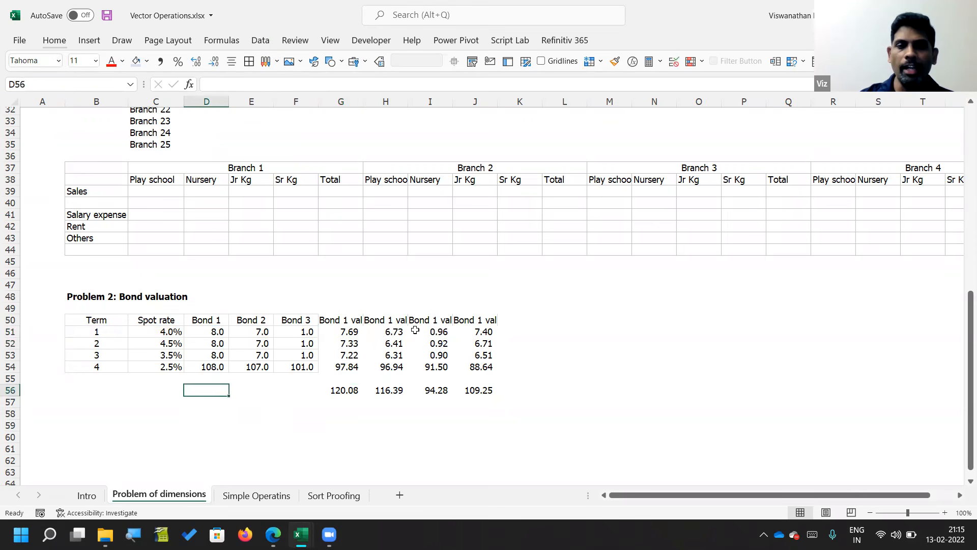
{"action": "type", "text": "="}
{"action": "key", "text": "Up"}
{"action": "key", "text": "Up"}
{"action": "key", "text": "shift+Up"}
{"action": "key", "text": "shift+Up"}
{"action": "key", "text": "shift+Up"}
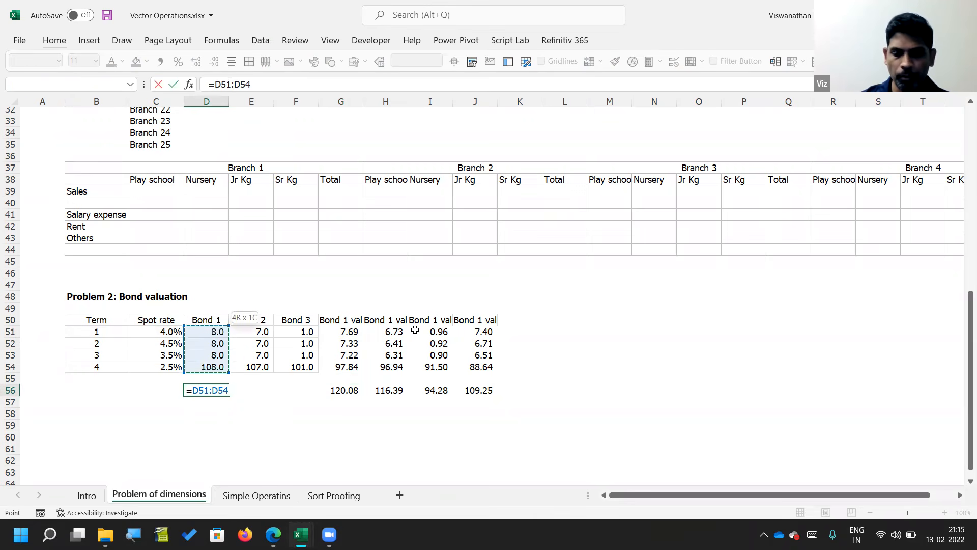
Step: Extend the D56 formula by dividing by one plus the spot rate range C51:C54
{"action": "type", "text": "/(1+"}
{"action": "key", "text": "Up"}
{"action": "key", "text": "Up"}
{"action": "key", "text": "Left"}
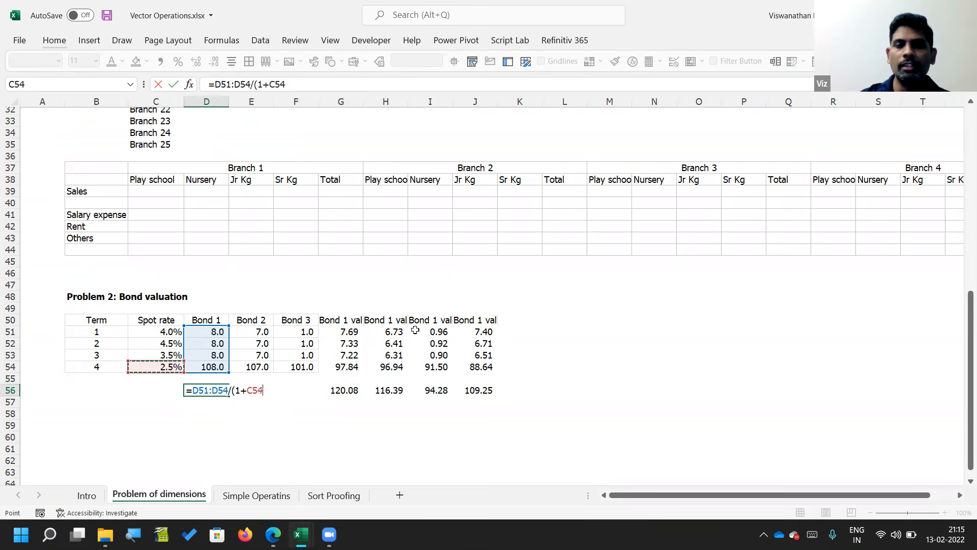
{"action": "key", "text": "shift+Up"}
{"action": "key", "text": "shift+Up"}
{"action": "key", "text": "shift+Up"}
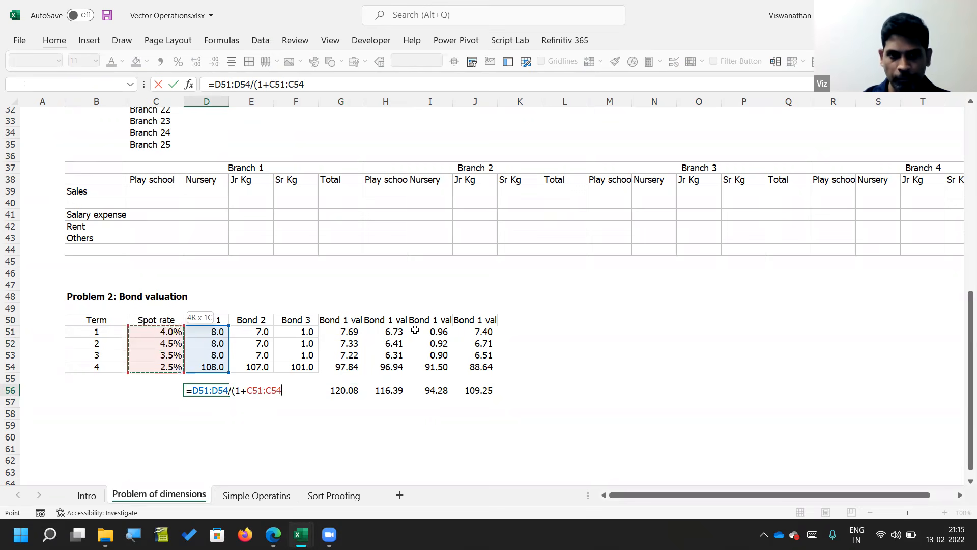
Step: Raise the discount term to the power (B51:B54), enter the D56 array formula, and check its references
{"action": "type", "text": ")^("}
{"action": "key", "text": "Left"}
{"action": "key", "text": "Up"}
{"action": "key", "text": "Up"}
{"action": "key", "text": "Left"}
{"action": "key", "text": "shift+Up"}
{"action": "key", "text": "shift+Up"}
{"action": "key", "text": "shift+Up"}
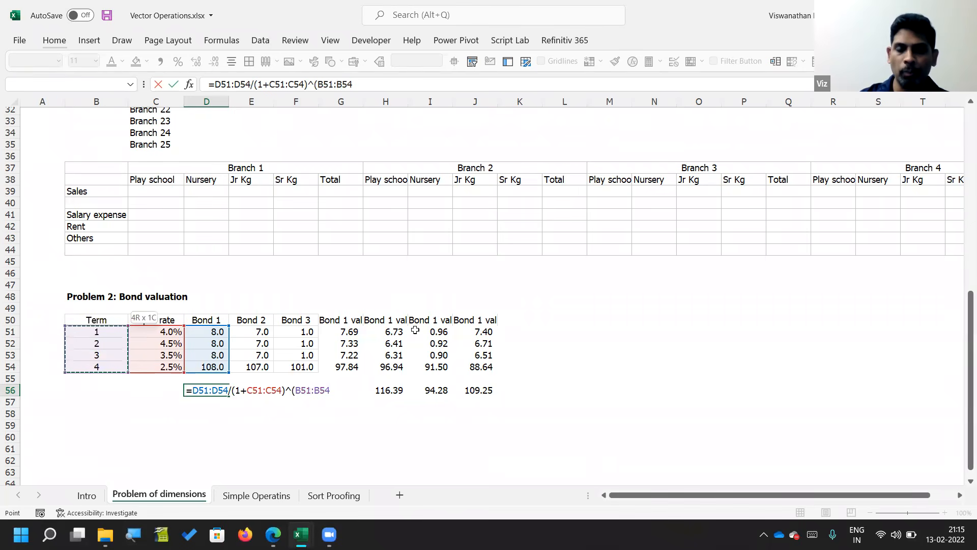
{"action": "type", "text": ")"}
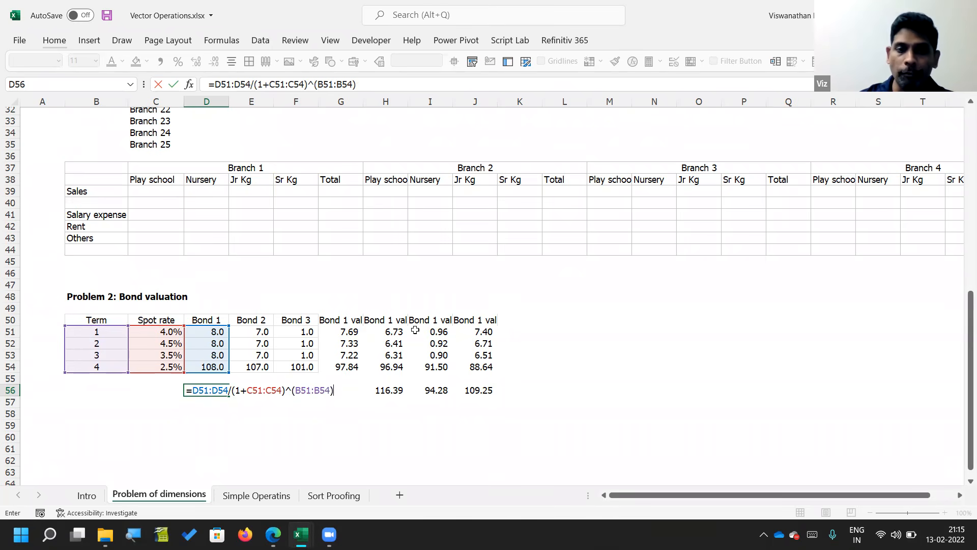
{"action": "key", "text": "ctrl+Return"}
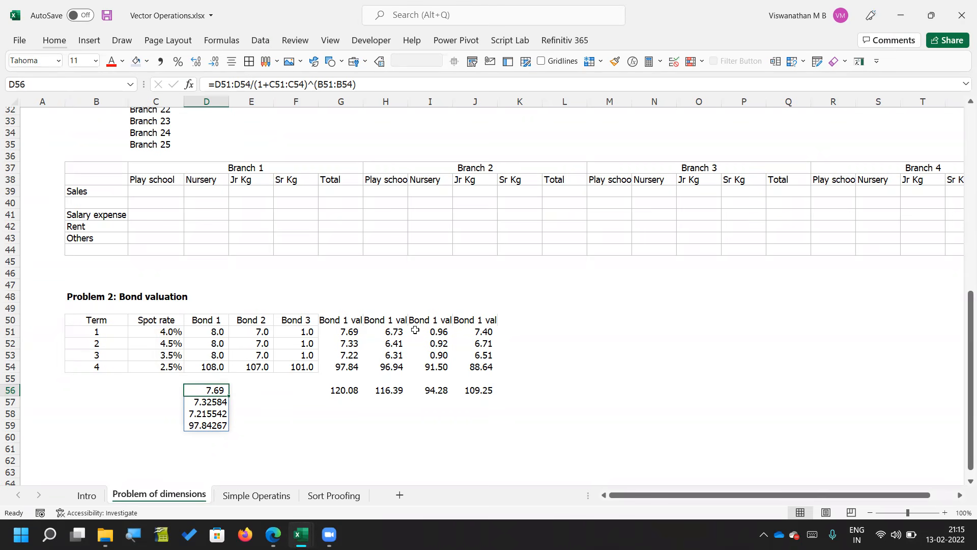
{"action": "key", "text": "F2"}
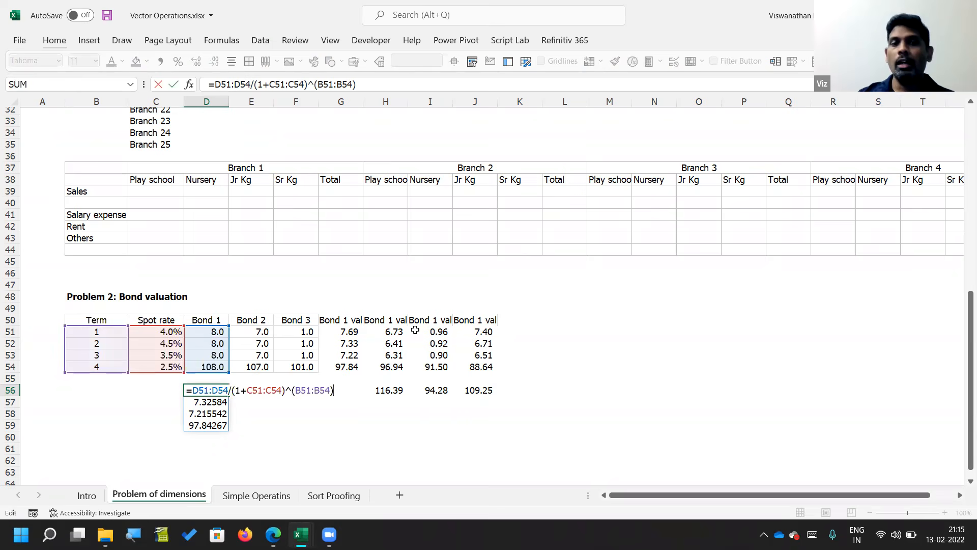
{"action": "key", "text": "Escape"}
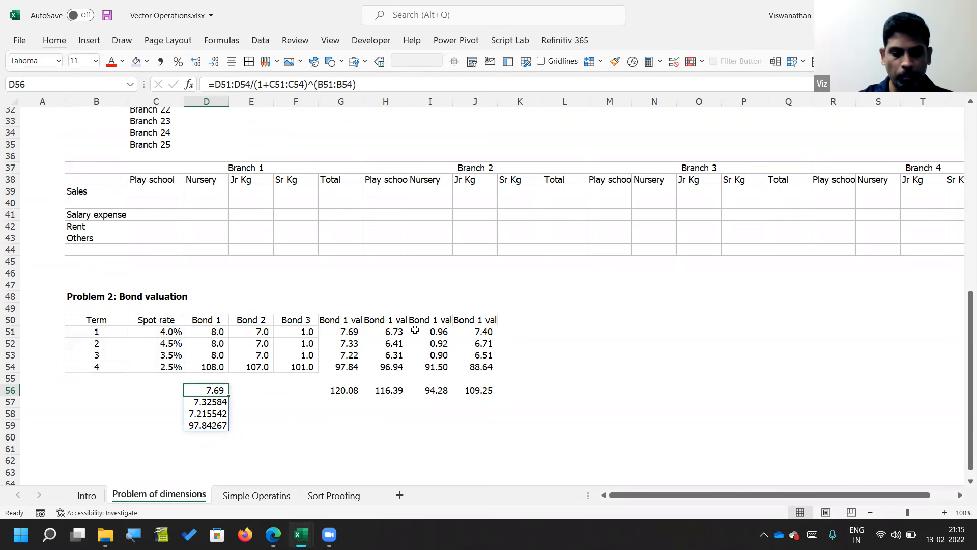
Step: Launch OpenOffice Calc and decline to recover or save the Untitled 1 document
{"action": "key", "text": "super"}
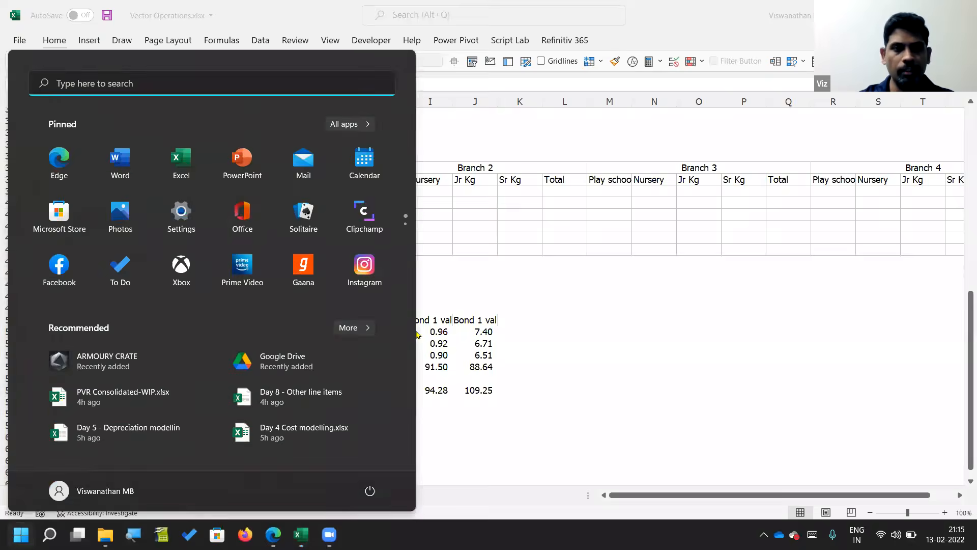
{"action": "type", "text": "openoffice"}
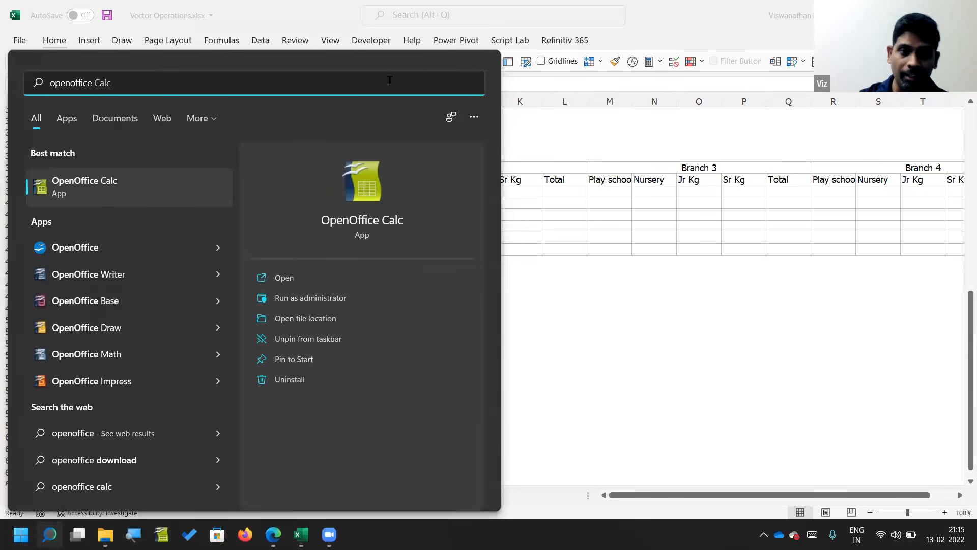
{"action": "left_click", "coordinate": [112, 208]}
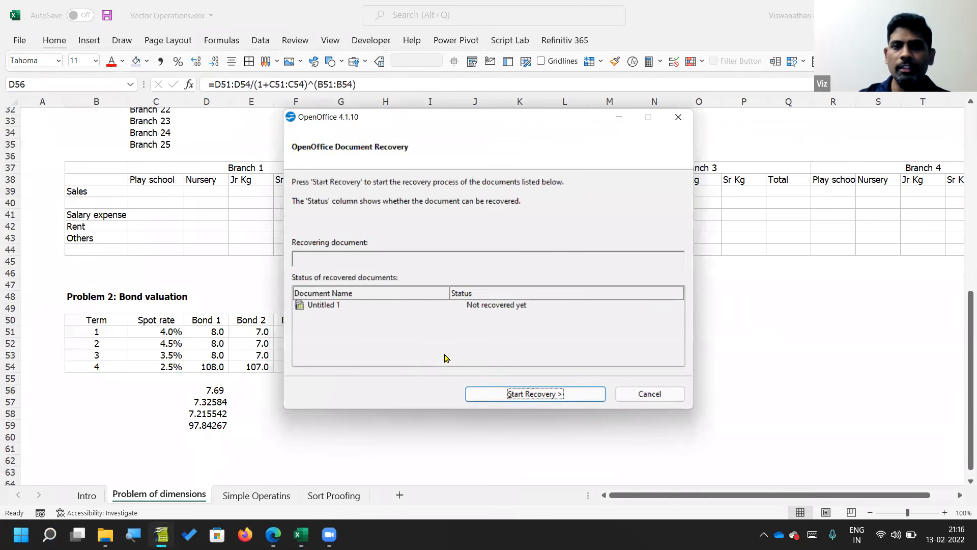
{"action": "left_click", "coordinate": [644, 395]}
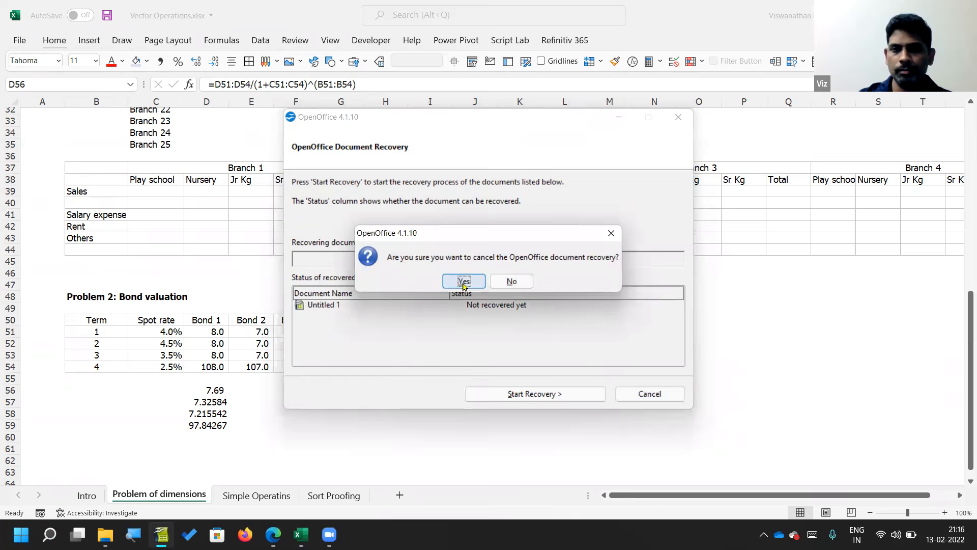
{"action": "left_click", "coordinate": [464, 283]}
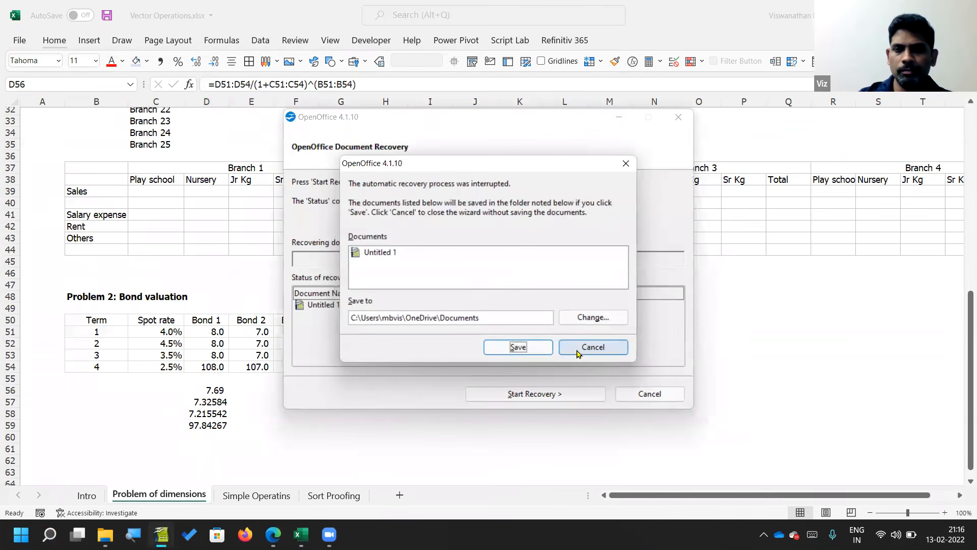
{"action": "left_click", "coordinate": [579, 349]}
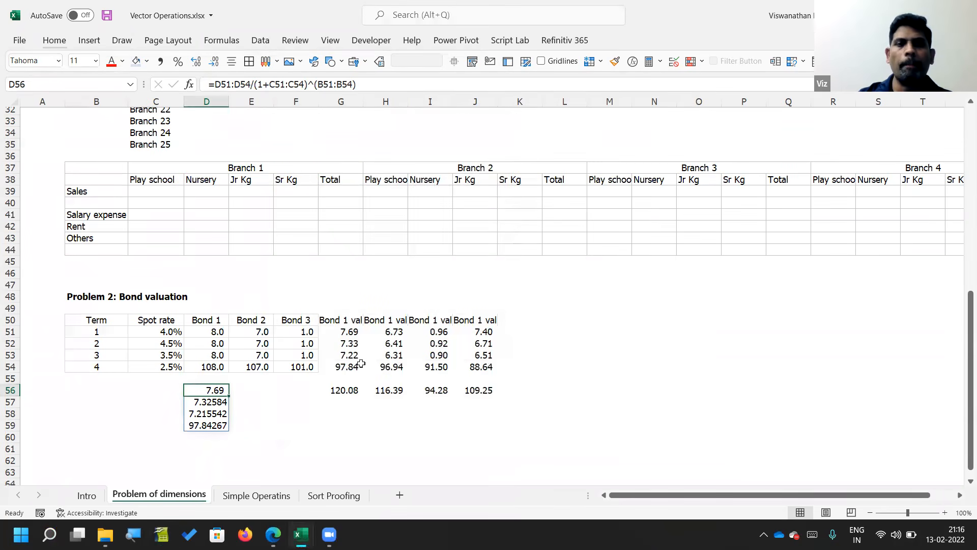
Step: Switch back to Vector Operations.xlsx in Excel and wrap the D56 formula as =SUM(D51:D54/(1+C51:C54)^(B51:B54))
{"action": "key", "text": "F2"}
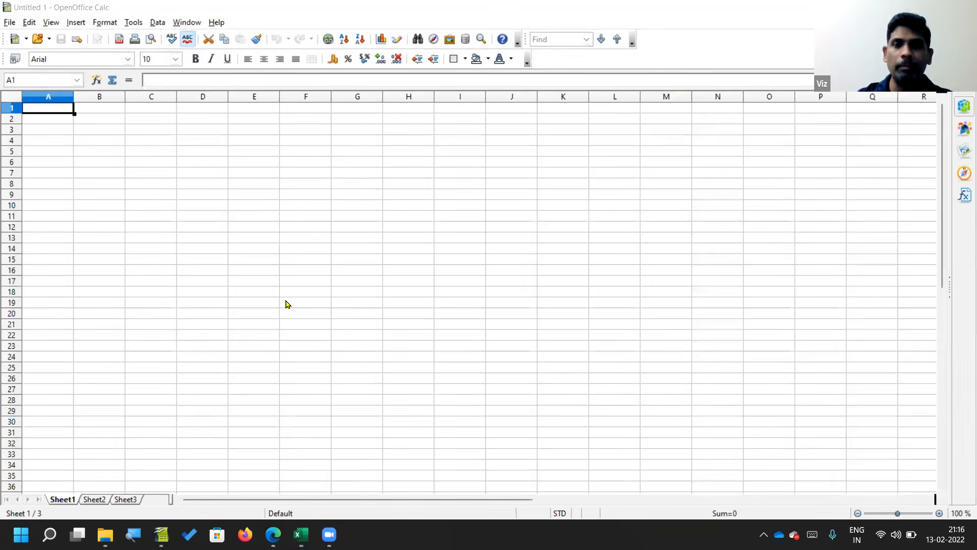
{"action": "key", "text": "alt+Tab"}
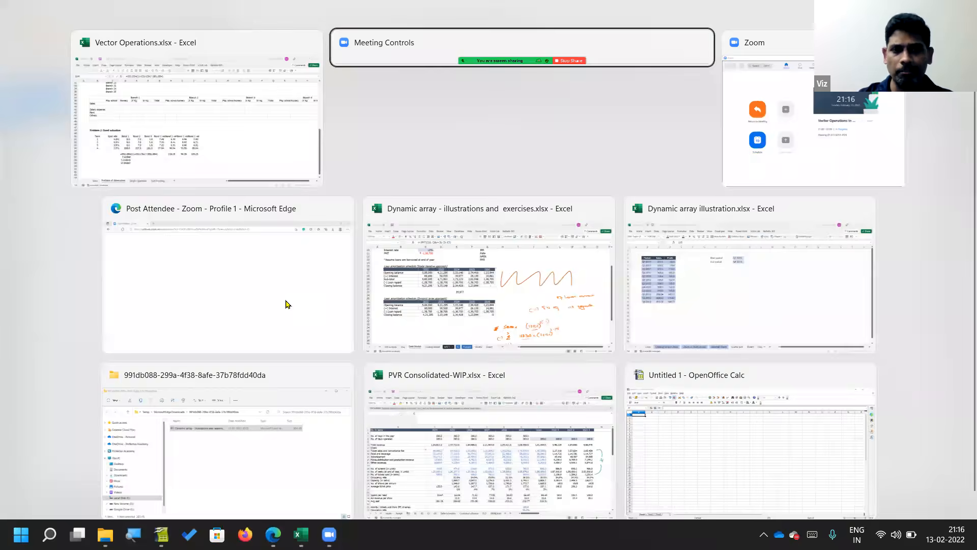
{"action": "key", "text": "alt+Tab"}
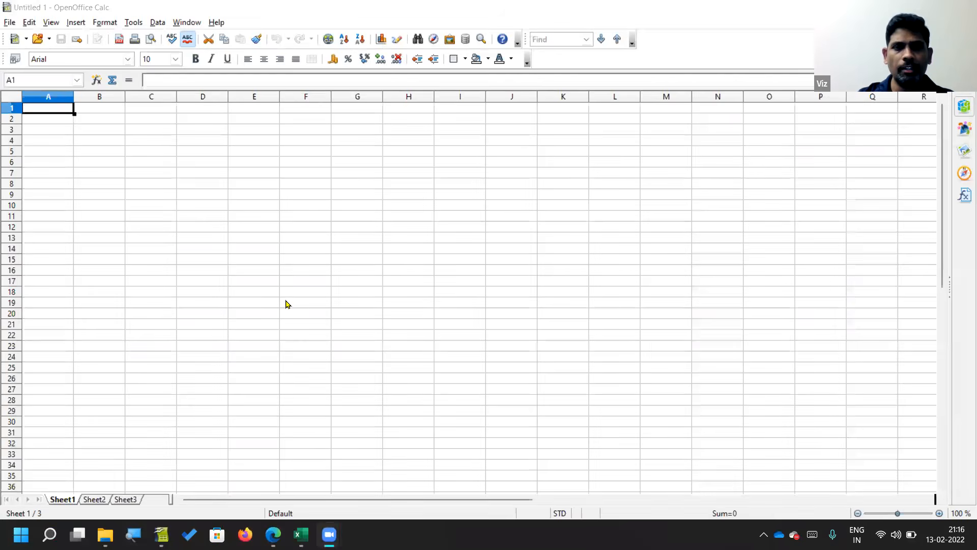
{"action": "key", "text": "alt+Tab"}
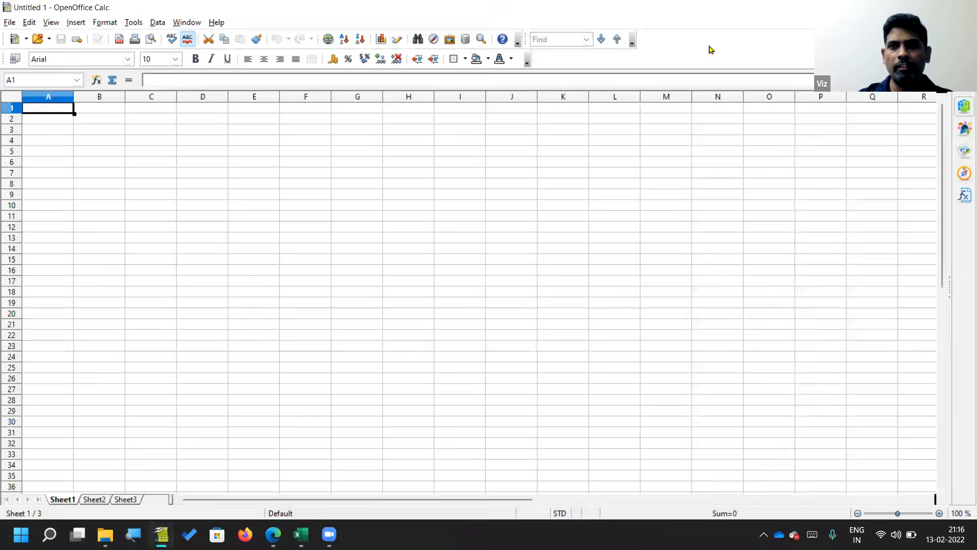
{"action": "key", "text": "alt+Tab"}
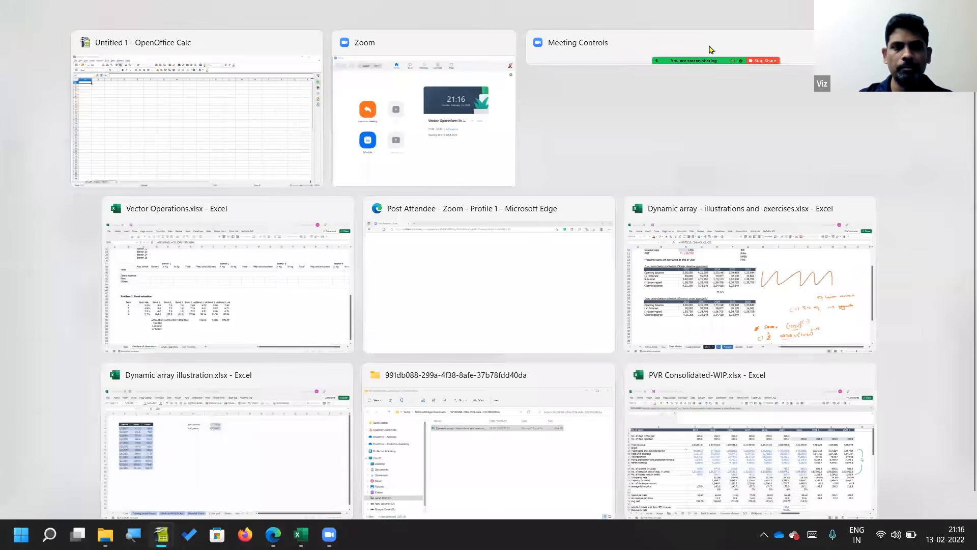
{"action": "key", "text": "alt+Tab"}
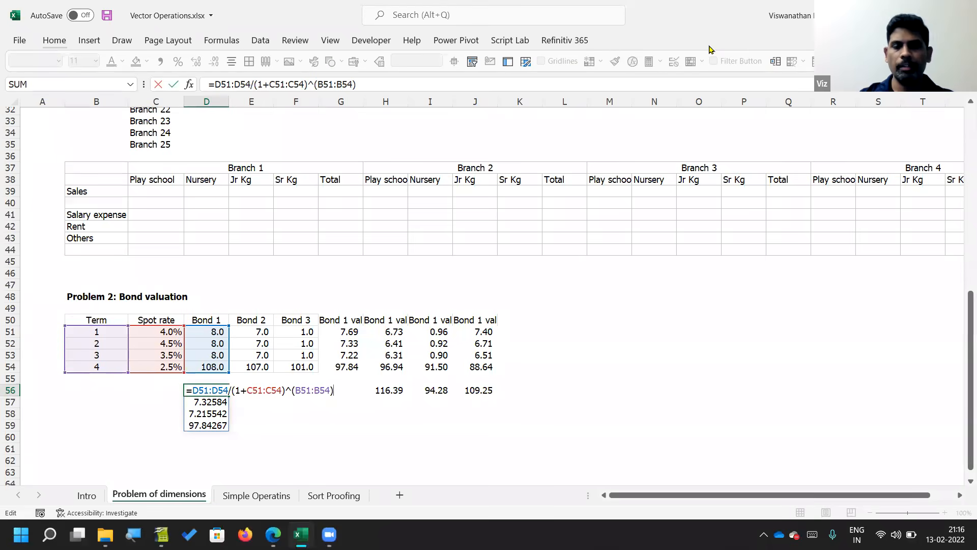
{"action": "left_click", "coordinate": [211, 84]}
{"action": "type", "text": "sum"}
{"action": "key", "text": "Tab"}
{"action": "left_click", "coordinate": [411, 84]}
{"action": "type", "text": ")"}
{"action": "key", "text": "Return"}
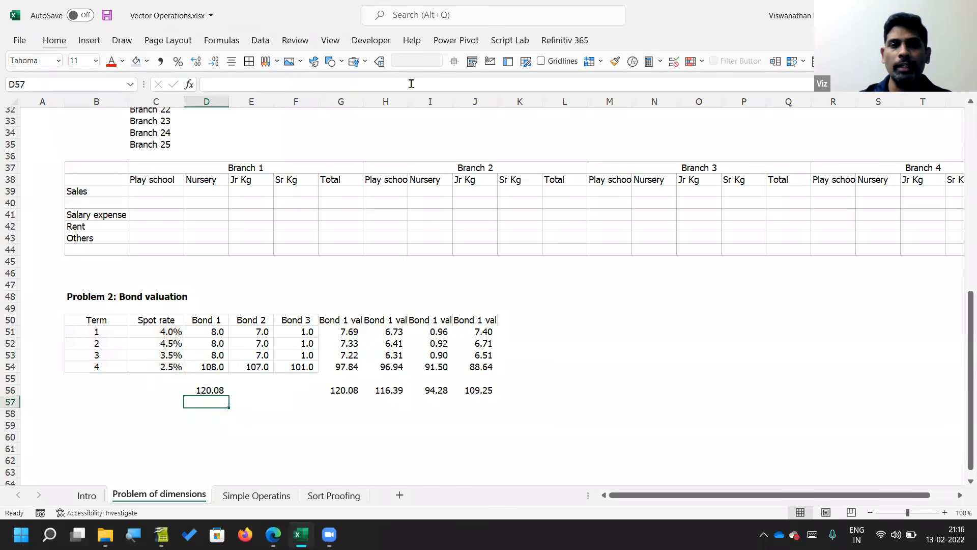
Step: Inspect the references in the D56 SUM formula and the Bond 1 cash flows above it
{"action": "key", "text": "Up"}
{"action": "key", "text": "F2"}
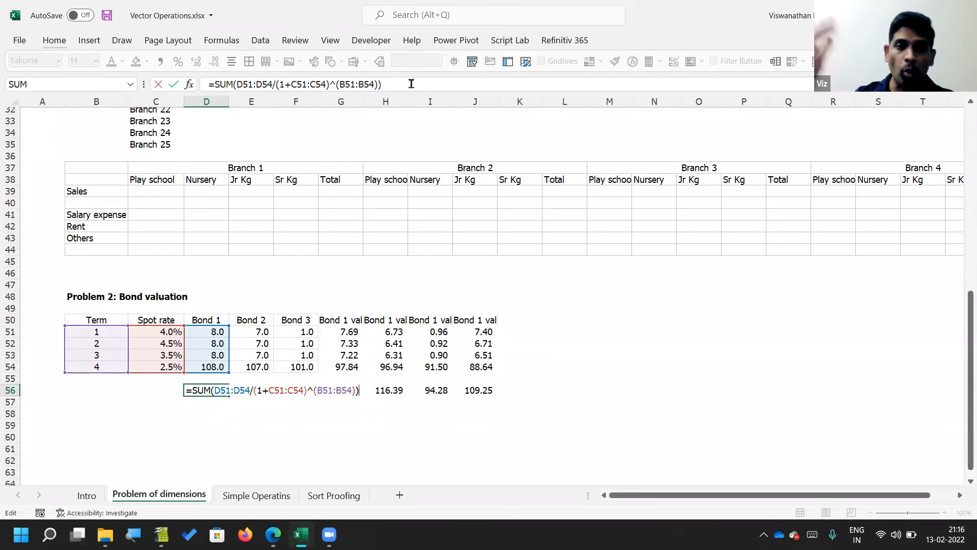
{"action": "key", "text": "Escape"}
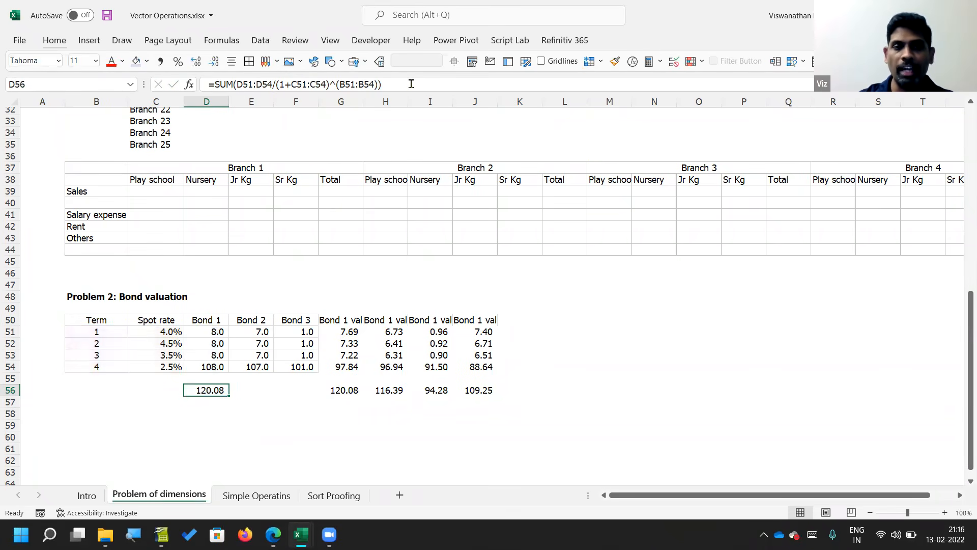
{"action": "key", "text": "F2"}
{"action": "key", "text": "ctrl+Return"}
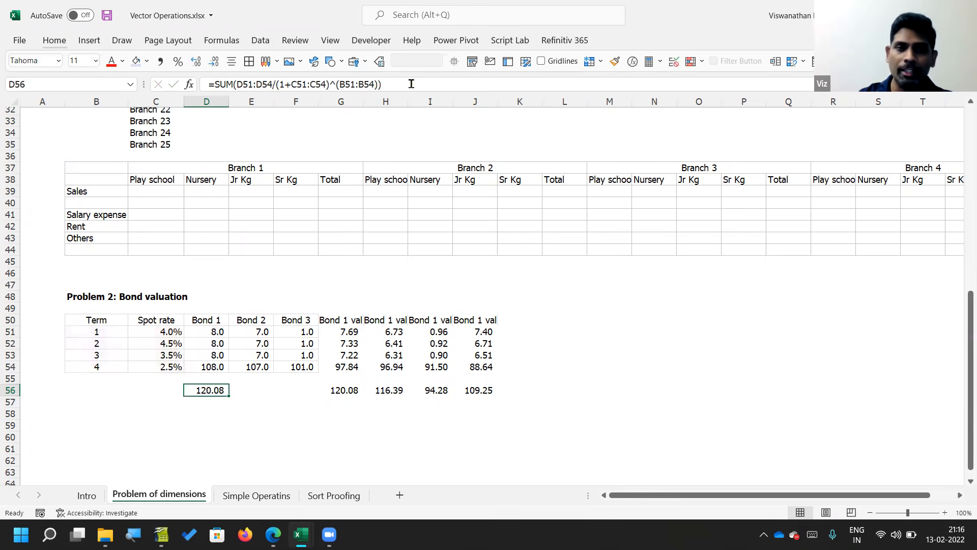
{"action": "key", "text": "Up"}
{"action": "key", "text": "Up"}
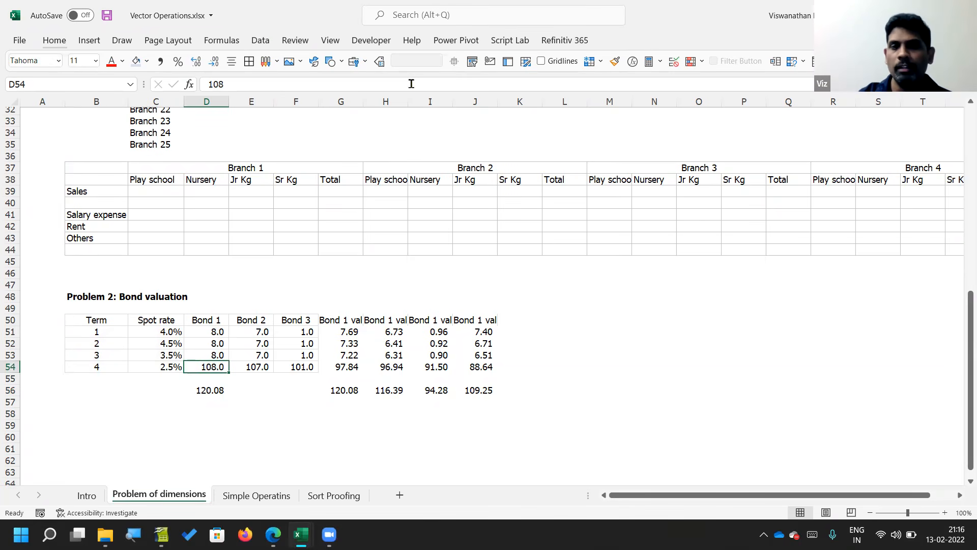
Step: Enter =D56/SUM(D51:D54) in D57 to divide the Bond 1 value by its total cash flows, and check its references
{"action": "key", "text": "Down"}
{"action": "key", "text": "Down"}
{"action": "key", "text": "Down"}
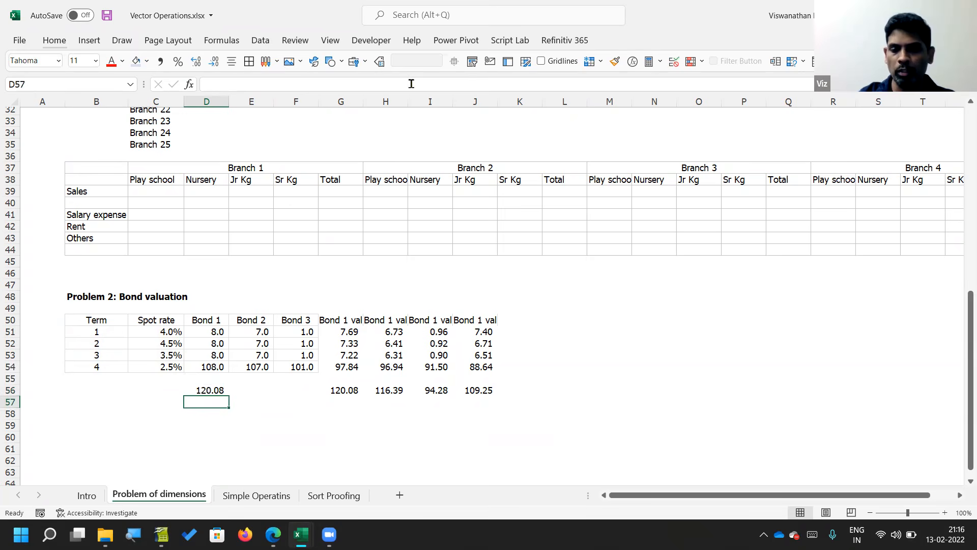
{"action": "type", "text": "="}
{"action": "key", "text": "Up"}
{"action": "type", "text": "/sum"}
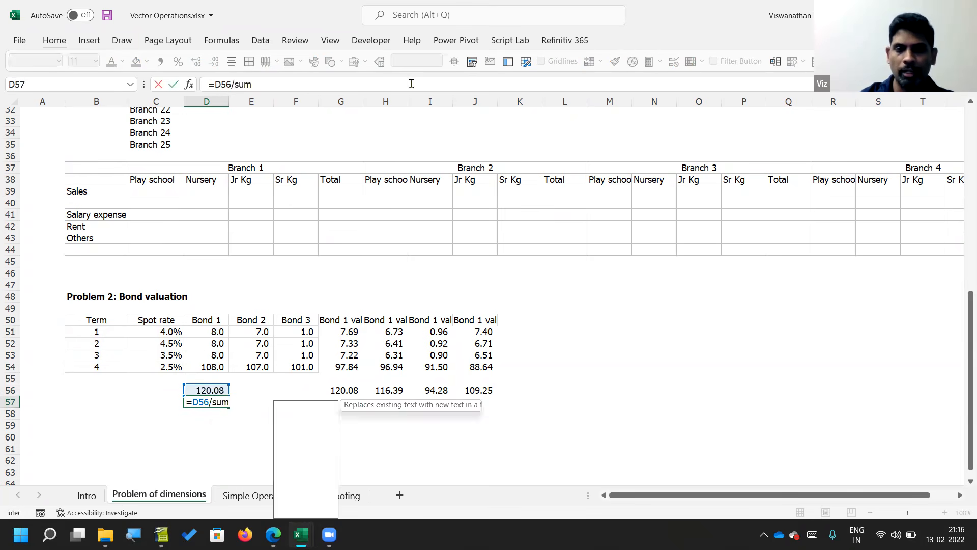
{"action": "key", "text": "Tab"}
{"action": "key", "text": "Up"}
{"action": "key", "text": "Up"}
{"action": "key", "text": "Up"}
{"action": "key", "text": "shift+Up"}
{"action": "key", "text": "shift+Up"}
{"action": "key", "text": "shift+Up"}
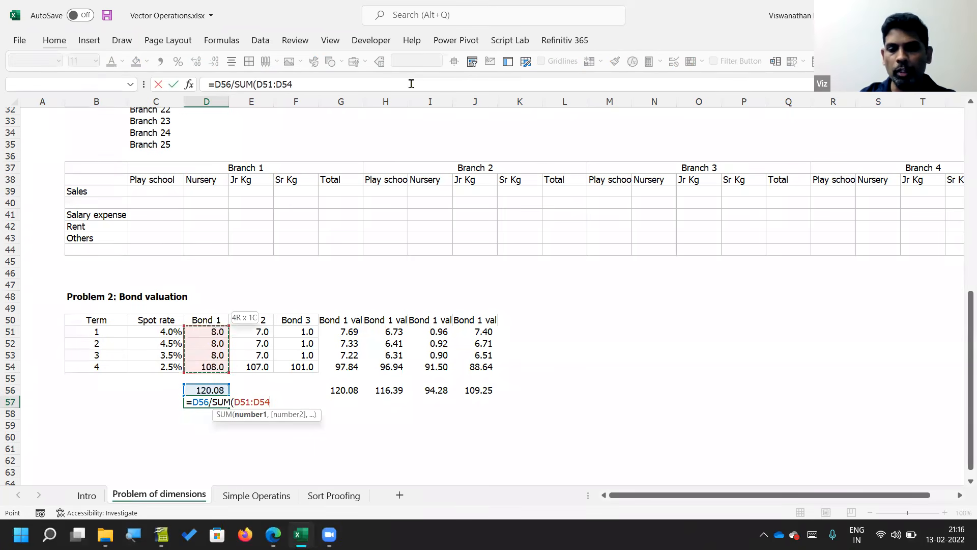
{"action": "key", "text": "Return"}
{"action": "key", "text": "Up"}
{"action": "key", "text": "F2"}
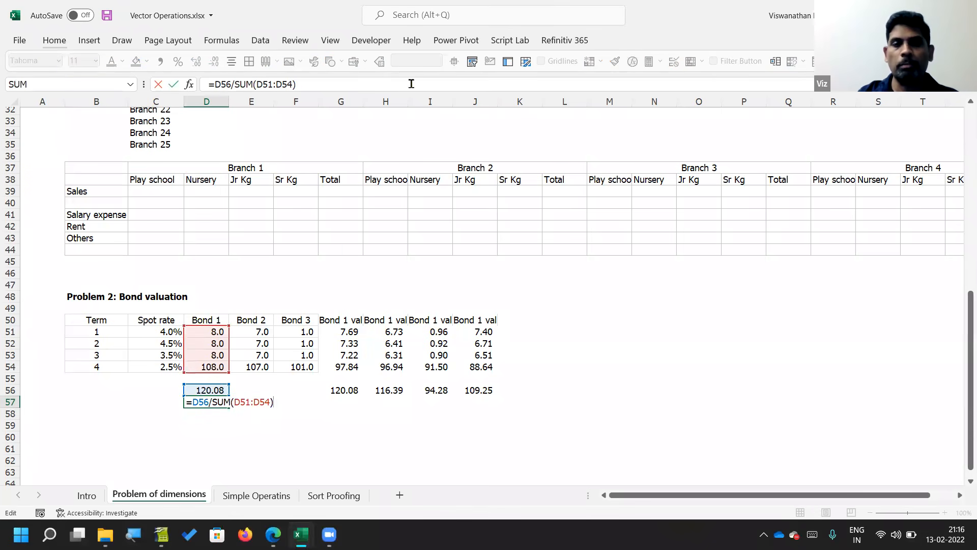
{"action": "key", "text": "Escape"}
{"action": "key", "text": "Up"}
{"action": "key", "text": "Right"}
{"action": "key", "text": "Right"}
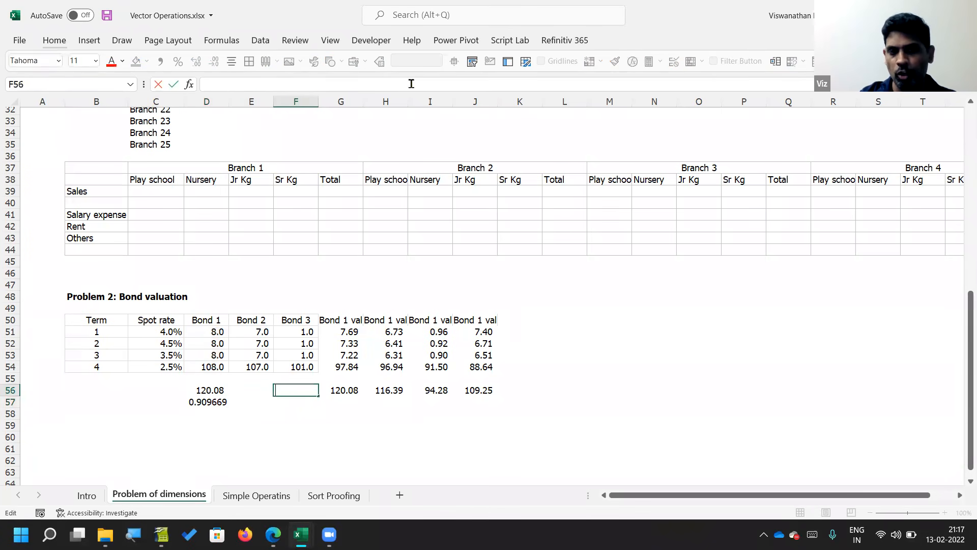
{"action": "key", "text": "Right"}
{"action": "key", "text": "alt+equal"}
{"action": "key", "text": "ctrl+Return"}
{"action": "key", "text": "Left"}
{"action": "key", "text": "Left"}
{"action": "key", "text": "Left"}
{"action": "key", "text": "Down"}
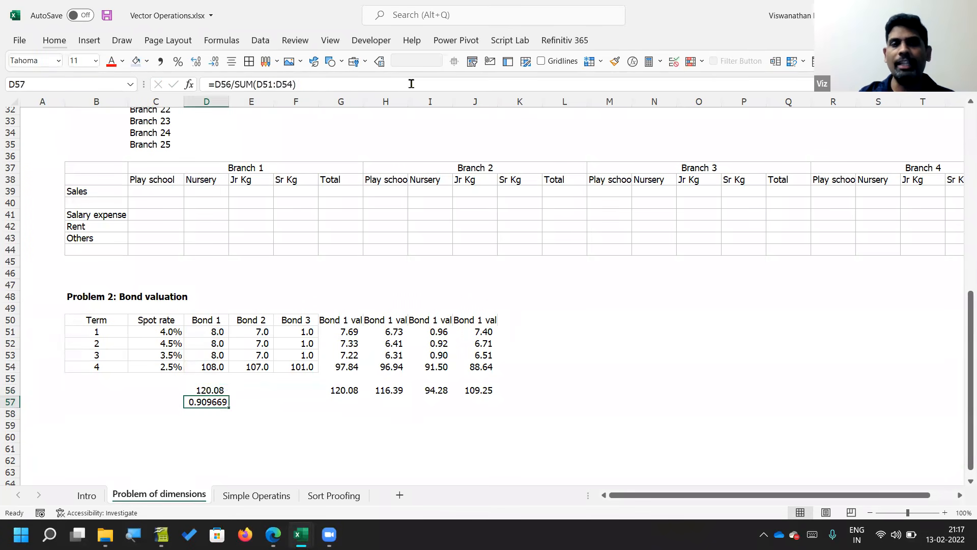
Step: Format D57 as a percentage with one decimal place and inspect the references in the D56 SUM formula
{"action": "left_click", "coordinate": [179, 61]}
{"action": "left_click", "coordinate": [197, 60]}
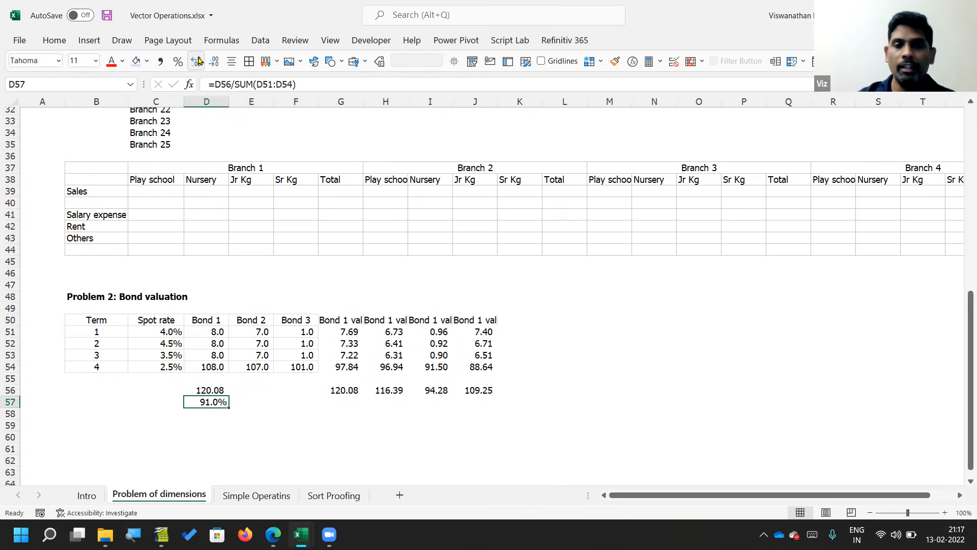
{"action": "key", "text": "Up"}
{"action": "key", "text": "F2"}
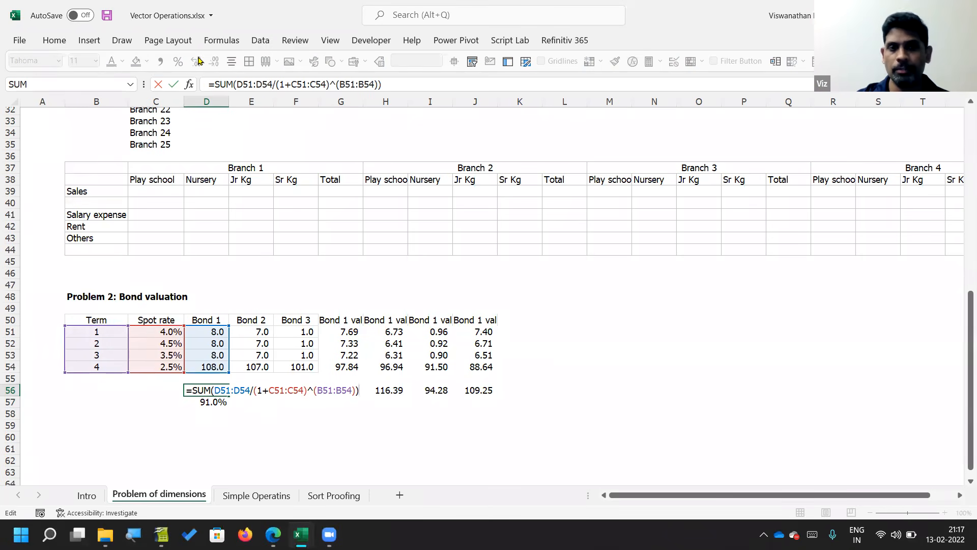
{"action": "key", "text": "Return"}
{"action": "key", "text": "Up"}
Step: Copy the term, spot rate and bond table B50:F54 into the blank OpenOffice Calc sheet at B3
{"action": "left_click_drag", "start_coordinate": [96, 320], "coordinate": [298, 365]}
{"action": "key", "text": "ctrl+c"}
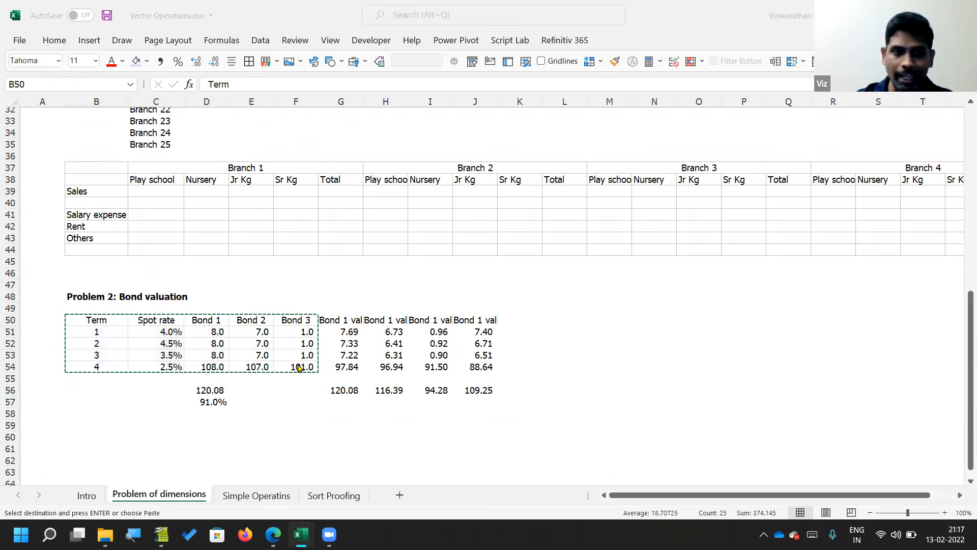
{"action": "key", "text": "alt+Tab"}
{"action": "left_click", "coordinate": [101, 133]}
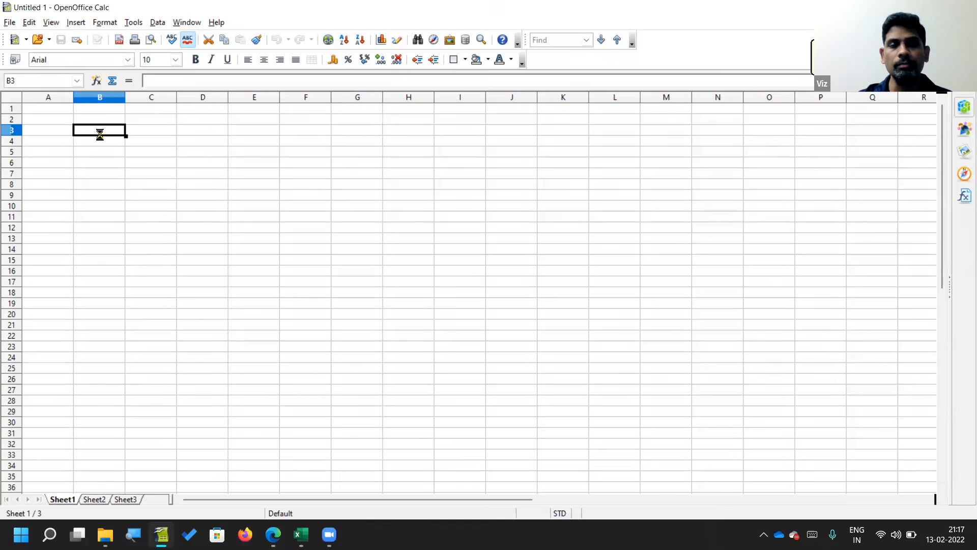
{"action": "key", "text": "ctrl+v"}
Step: Begin a formula in D9 with =D4:D7/(1+ using the whole Bond 1 cash flow range
{"action": "key", "text": "Down"}
{"action": "key", "text": "Down"}
{"action": "key", "text": "Down"}
{"action": "key", "text": "Down"}
{"action": "key", "text": "Down"}
{"action": "key", "text": "Right"}
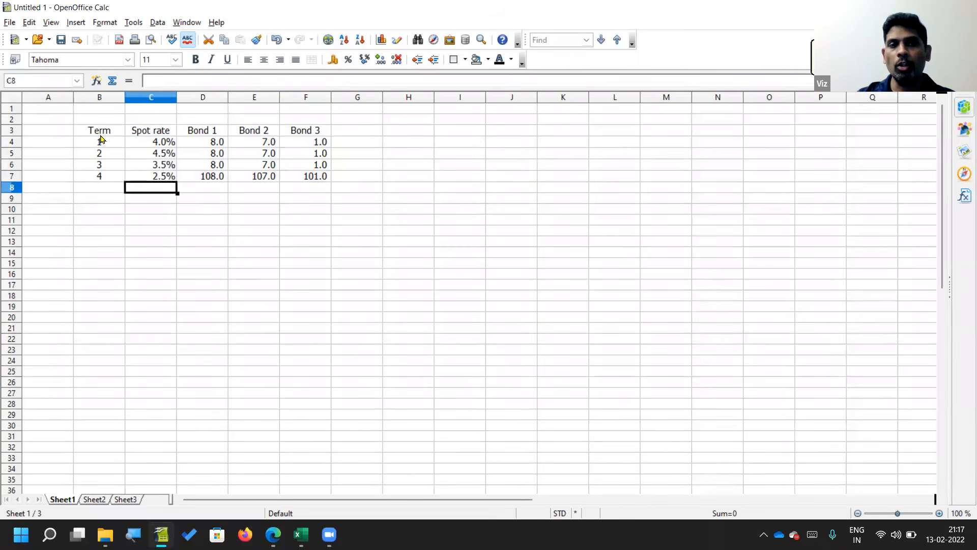
{"action": "key", "text": "Down"}
{"action": "key", "text": "Right"}
{"action": "type", "text": "="}
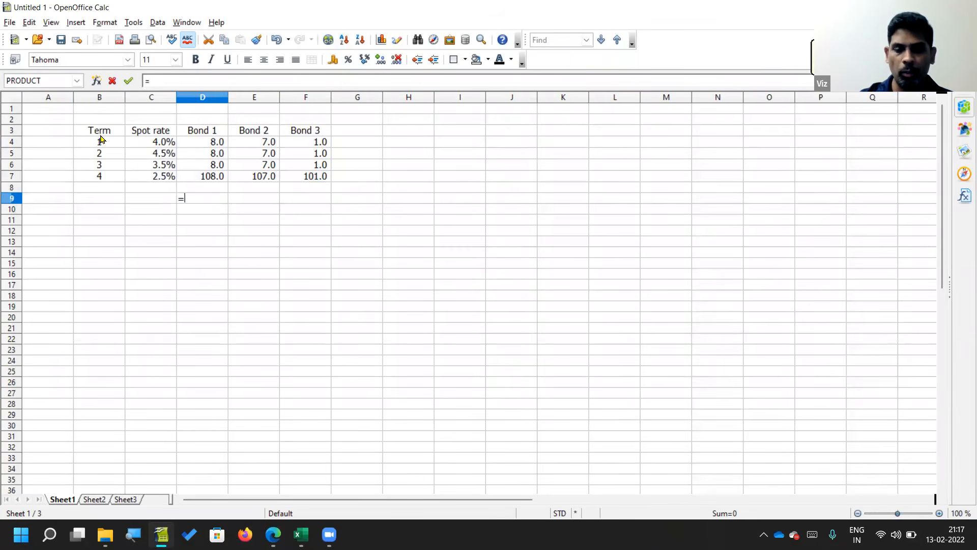
{"action": "key", "text": "Up"}
{"action": "key", "text": "Up"}
{"action": "key", "text": "shift+Up"}
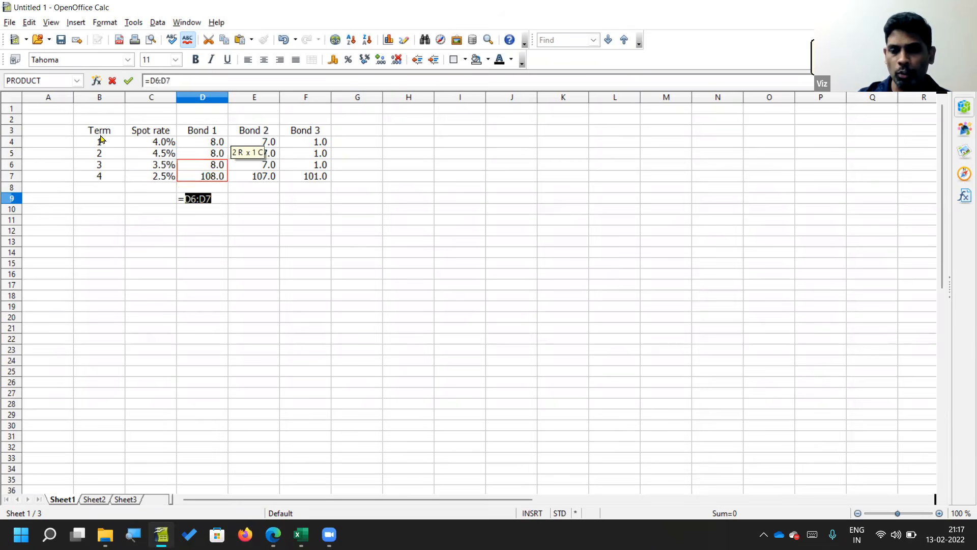
{"action": "key", "text": "shift+Up"}
{"action": "key", "text": "shift+Up"}
{"action": "type", "text": "/(1+"}
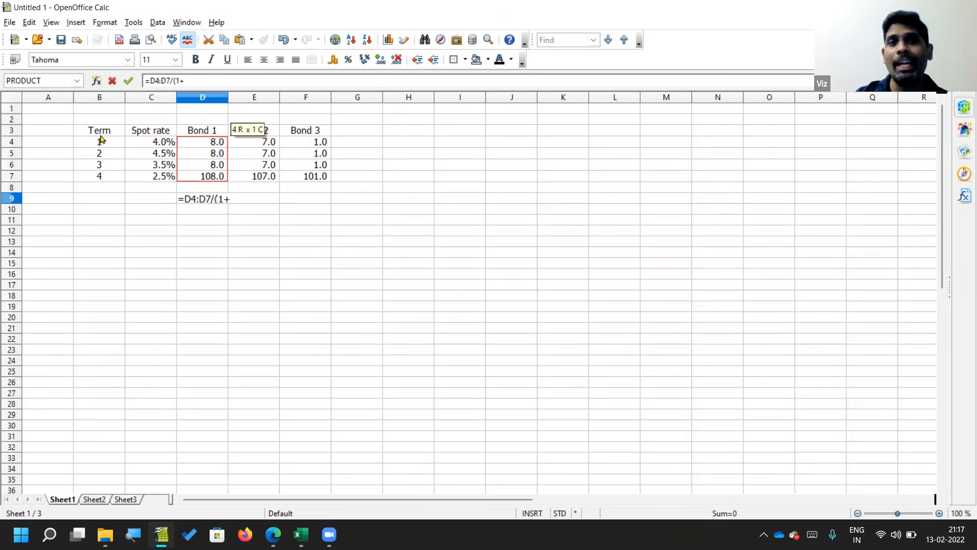
Step: Complete the D9 formula with spot rates C4:C7 and terms B4:B7 as =D4:D7/(1+C4:C7)^B4:B7
{"action": "key", "text": "Up"}
{"action": "key", "text": "Left"}
{"action": "key", "text": "Down"}
{"action": "key", "text": "shift+Down"}
{"action": "key", "text": "shift+Down"}
{"action": "key", "text": "shift+Down"}
{"action": "type", "text": ")^"}
{"action": "key", "text": "Left"}
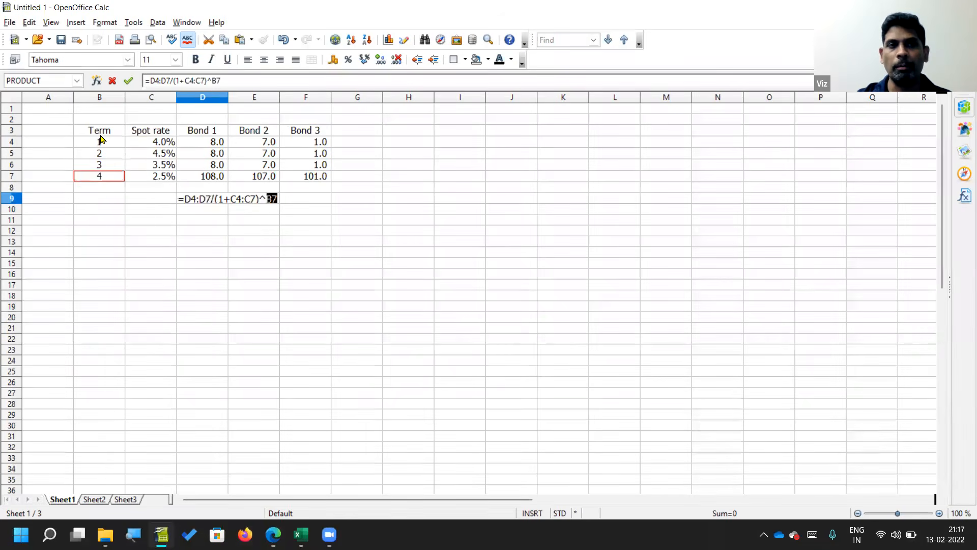
{"action": "key", "text": "shift+Up"}
{"action": "key", "text": "shift+Up"}
{"action": "key", "text": "shift+Up"}
{"action": "key", "text": "Return"}
{"action": "key", "text": "Up"}
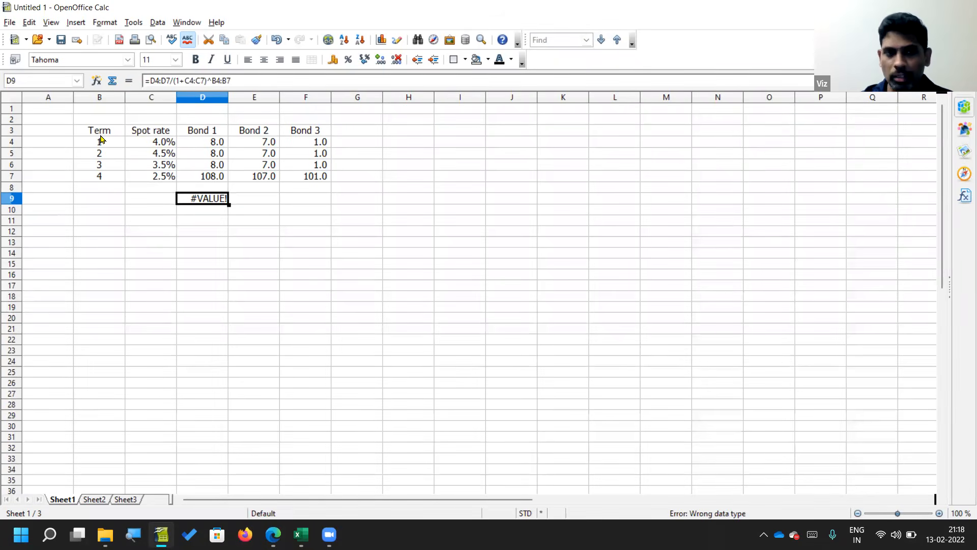
Step: Wrap the D9 formula in SUMPRODUCT as =SUMPRODUCT(D4:D7/(1+C4:C7)^B4:B7)
{"action": "key", "text": "F2"}
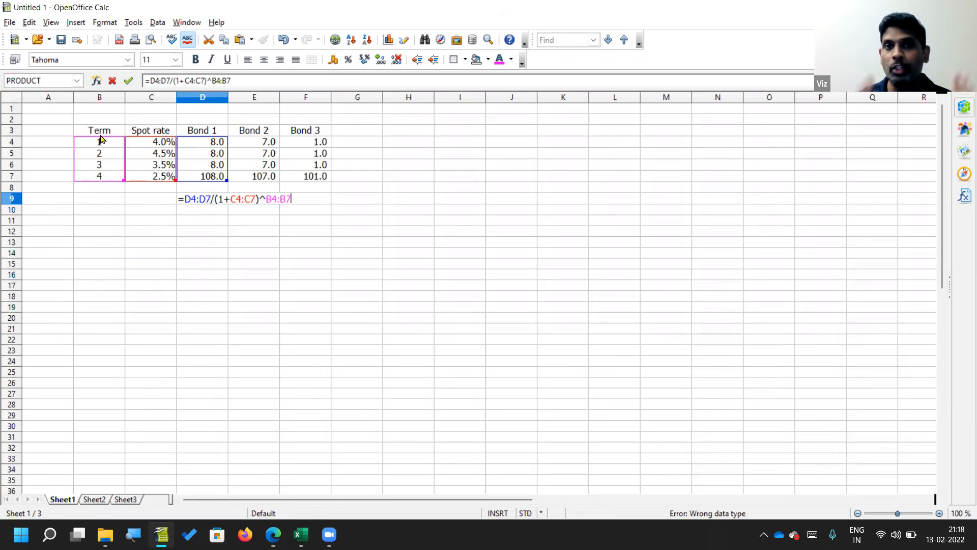
{"action": "left_click", "coordinate": [152, 81]}
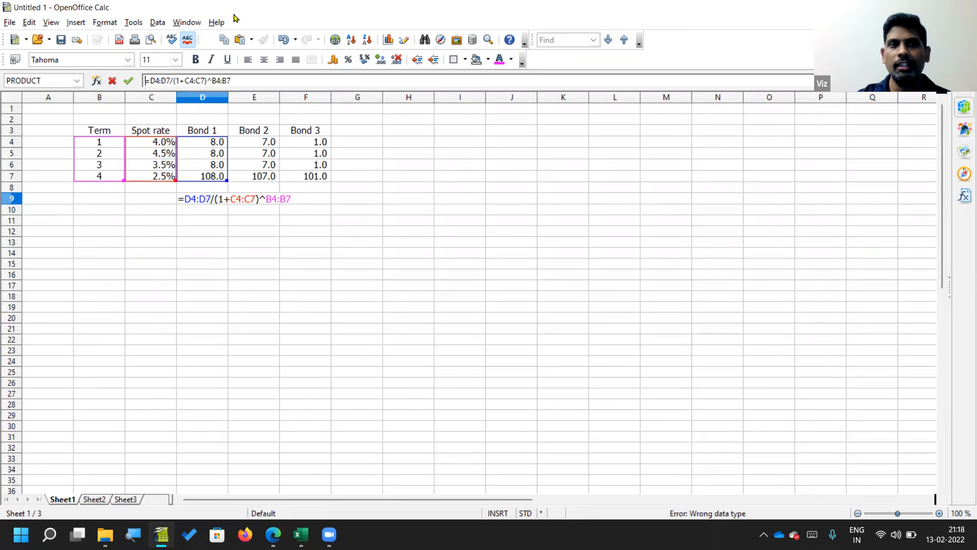
{"action": "type", "text": "sumpro"}
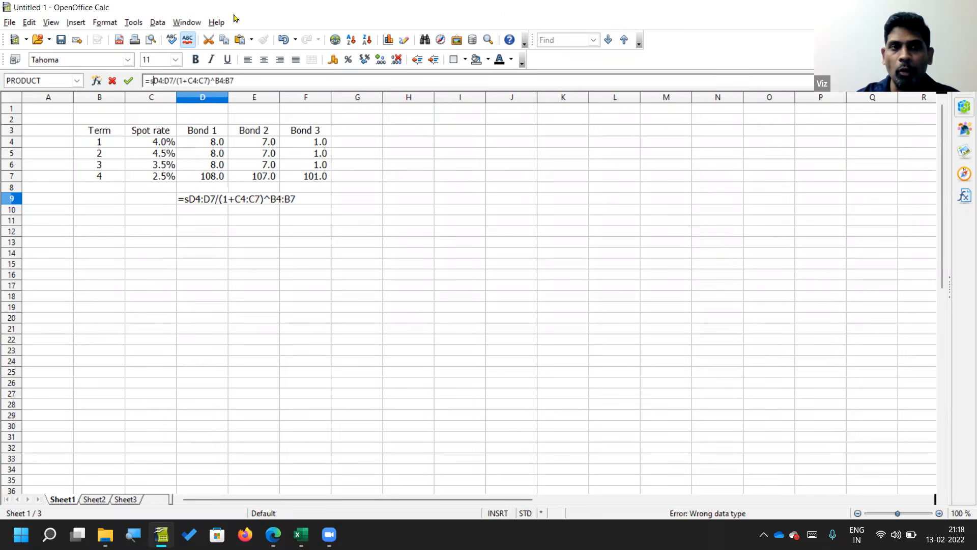
{"action": "type", "text": "duct("}
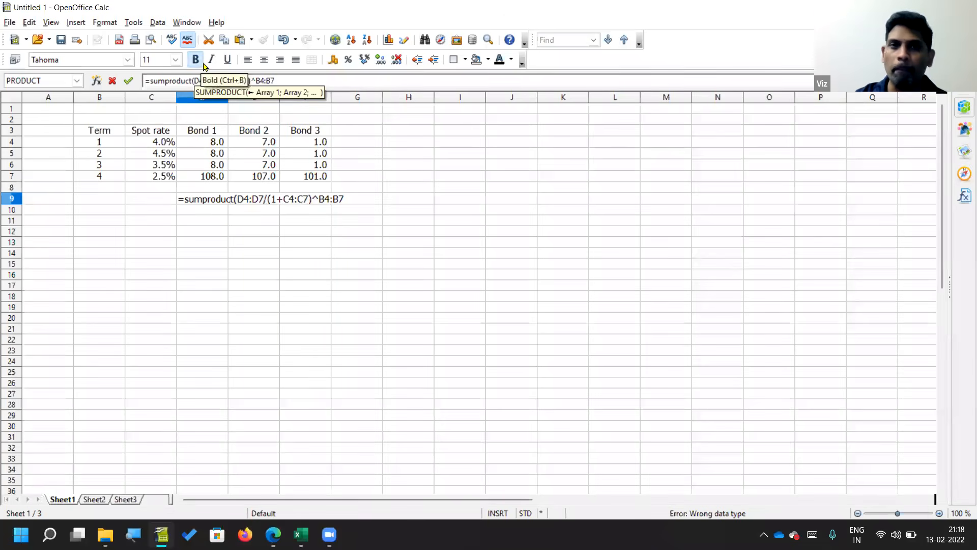
{"action": "left_click", "coordinate": [288, 81]}
{"action": "type", "text": ")"}
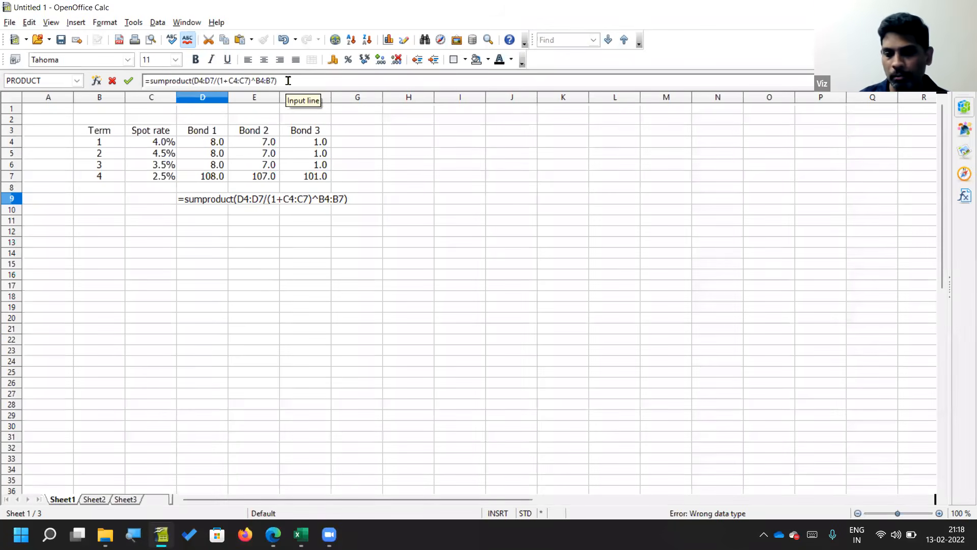
{"action": "key", "text": "Return"}
{"action": "key", "text": "Up"}
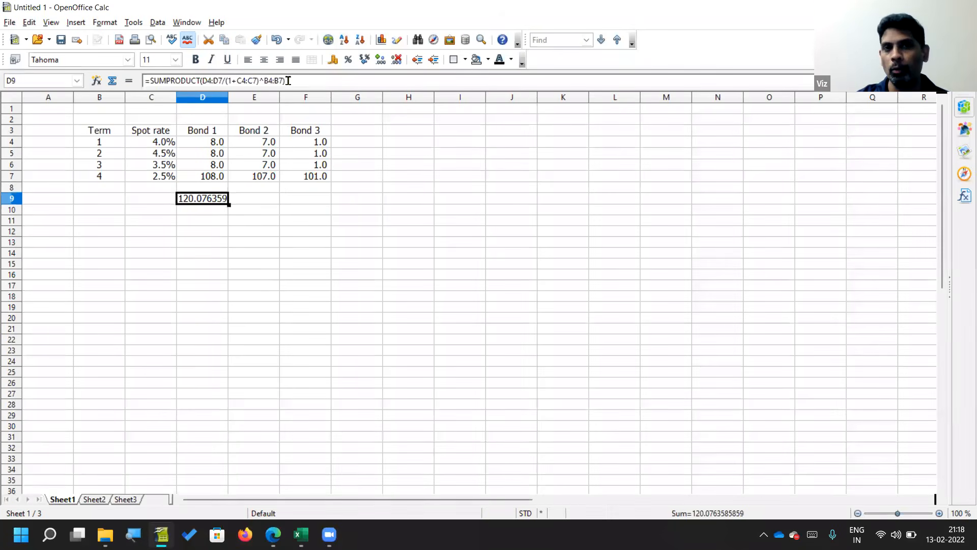
{"action": "key", "text": "F2"}
{"action": "key", "text": "Left"}
{"action": "key", "text": "Left"}
{"action": "key", "text": "Left"}
{"action": "key", "text": "Left"}
{"action": "key", "text": "Left"}
{"action": "key", "text": "Left"}
{"action": "key", "text": "Left"}
{"action": "key", "text": "Right"}
{"action": "key", "text": "Right"}
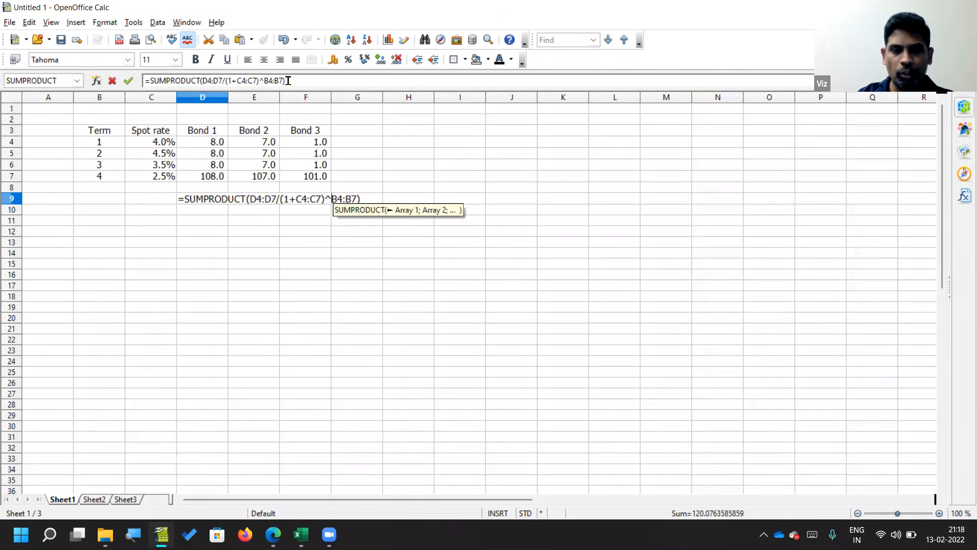
{"action": "key", "text": "shift+Right"}
{"action": "key", "text": "shift+Right"}
{"action": "key", "text": "shift+Right"}
{"action": "key", "text": "shift+Right"}
{"action": "key", "text": "shift+Right"}
{"action": "key", "text": "Escape"}
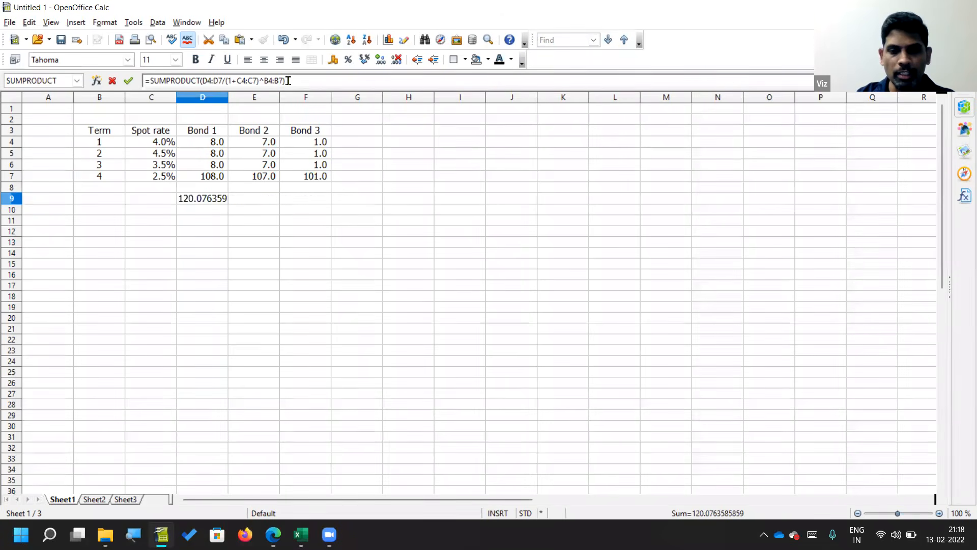
{"action": "key", "text": "F4"}
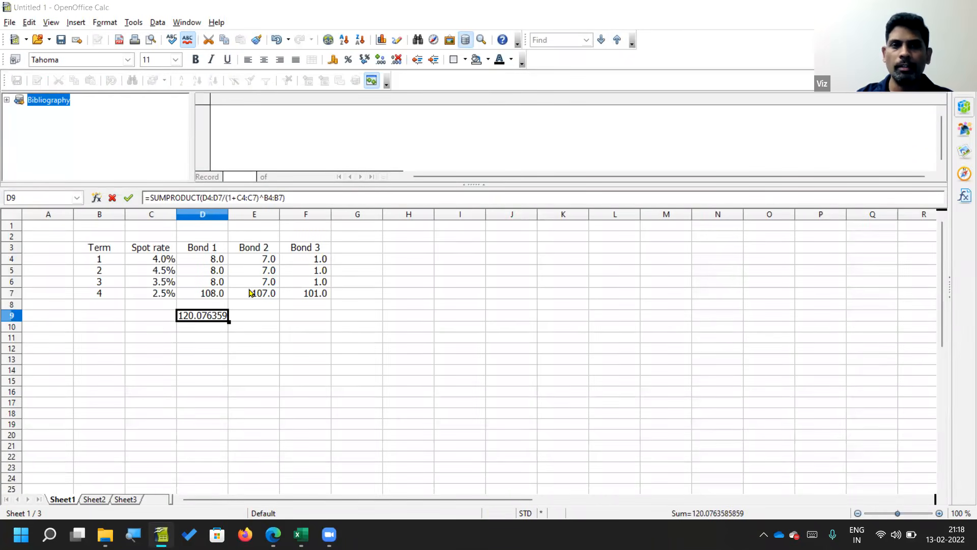
Step: Switch back to Vector Operations.xlsx in Excel and clear the cell-by-cell bond valuations in G50:K56
{"action": "key", "text": "alt+Tab"}
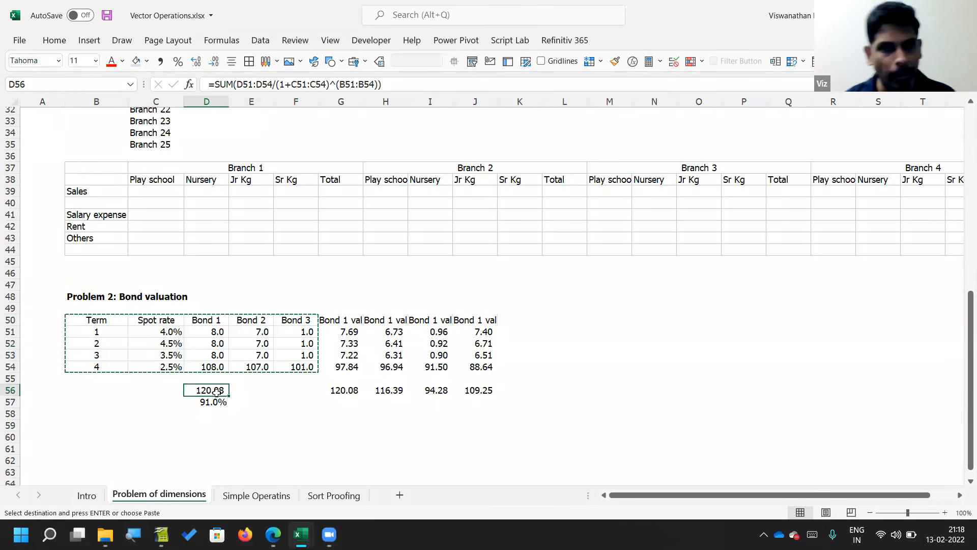
{"action": "left_click_drag", "start_coordinate": [348, 320], "coordinate": [511, 390]}
{"action": "key", "text": "Delete"}
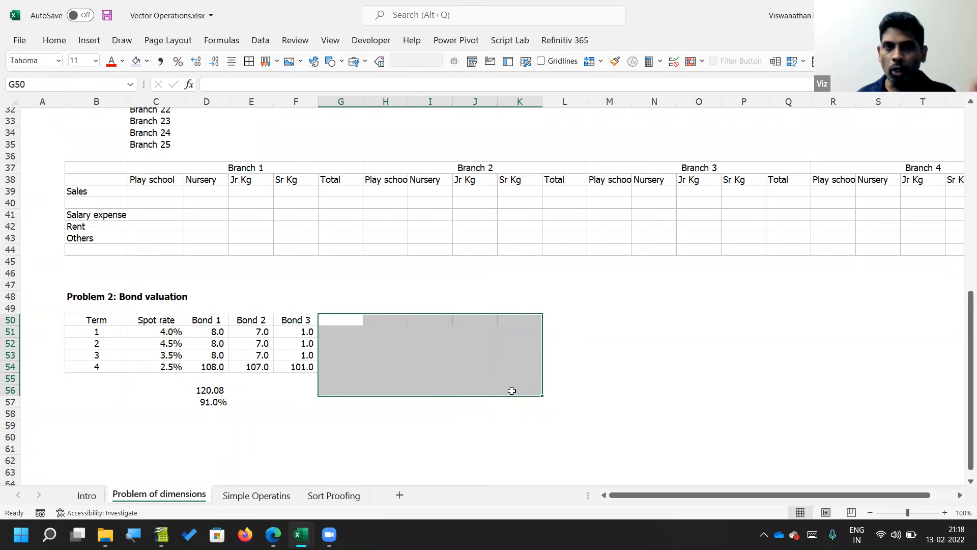
Step: Examine the Bond 1 cash flows, the references in the D56 formula and the Branch 1 block above
{"action": "left_click_drag", "start_coordinate": [209, 334], "coordinate": [209, 372]}
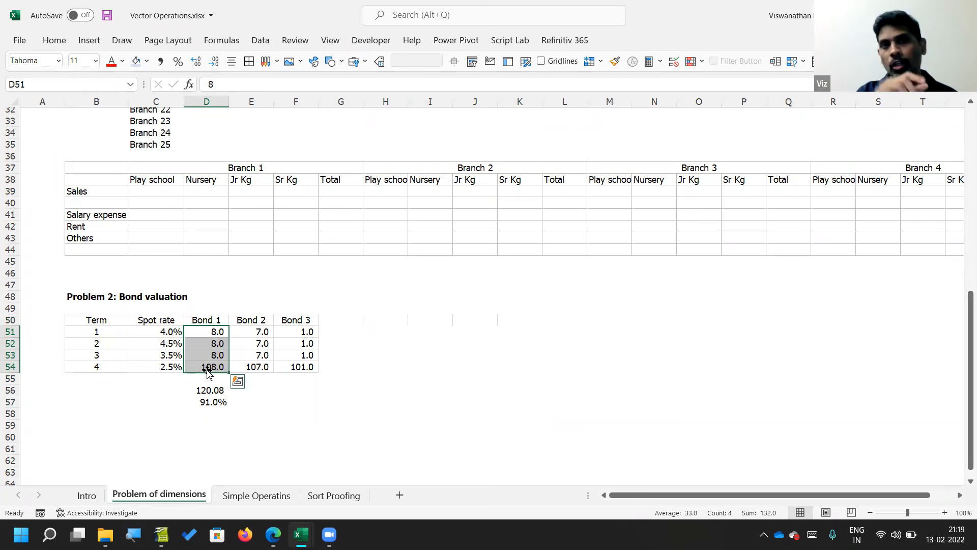
{"action": "key", "text": "Down"}
{"action": "key", "text": "Down"}
{"action": "key", "text": "Down"}
{"action": "key", "text": "Down"}
{"action": "key", "text": "Down"}
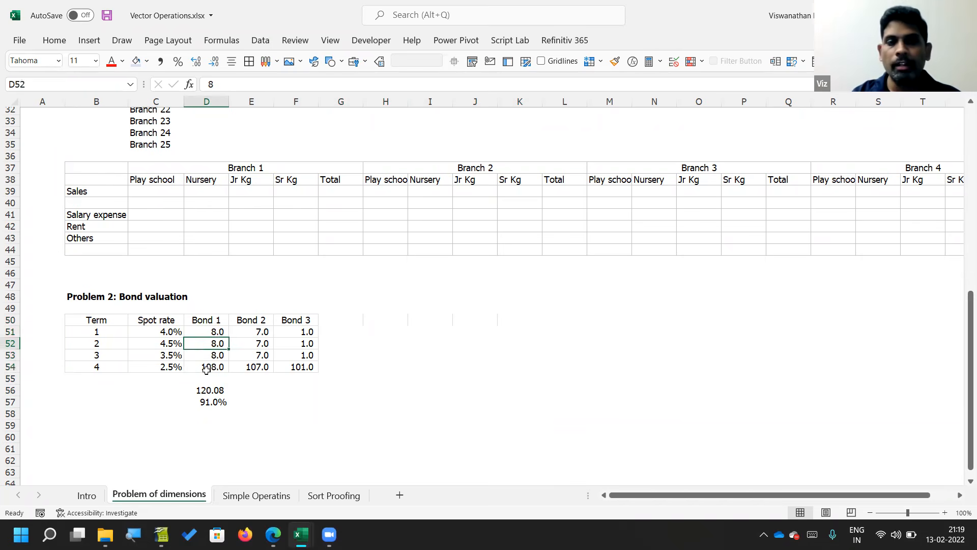
{"action": "key", "text": "F2"}
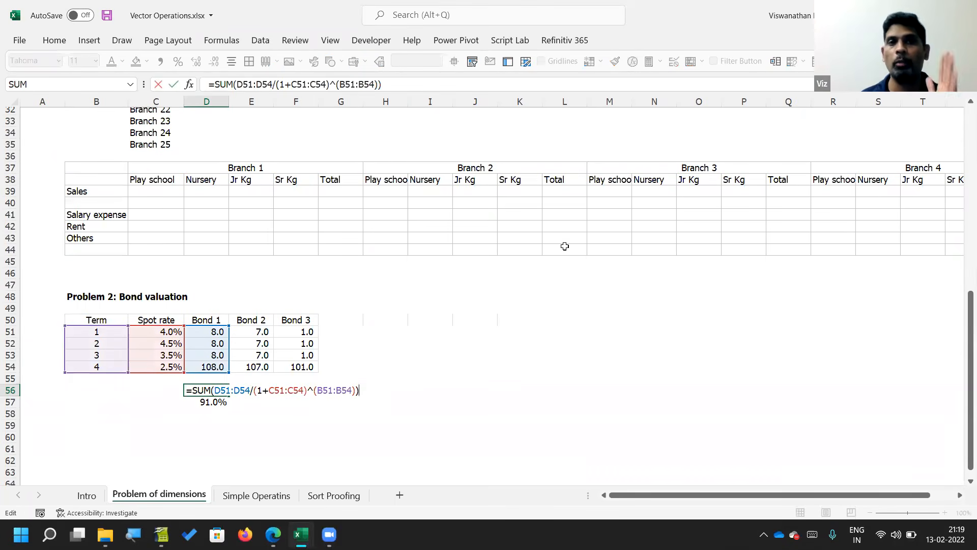
{"action": "key", "text": "Escape"}
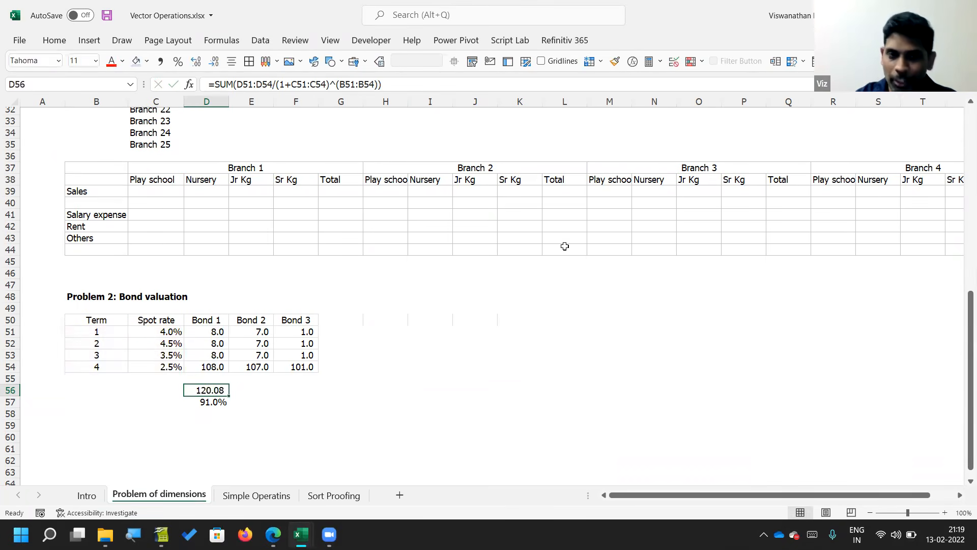
{"action": "left_click_drag", "start_coordinate": [178, 168], "coordinate": [269, 253]}
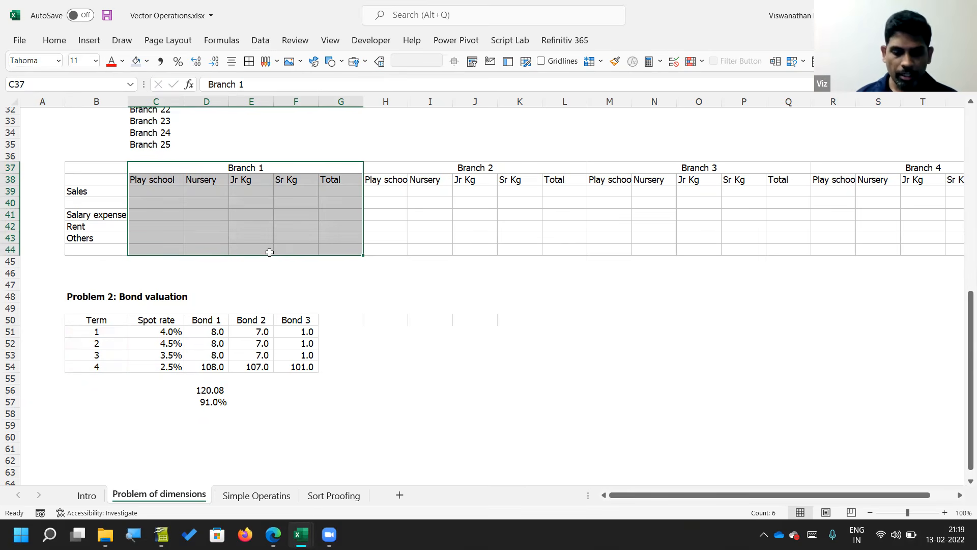
Step: Go to the Intro sheet and review the listed approaches to work with MS Excel, from scalar operations to CSE arrays
{"action": "left_click", "coordinate": [240, 497]}
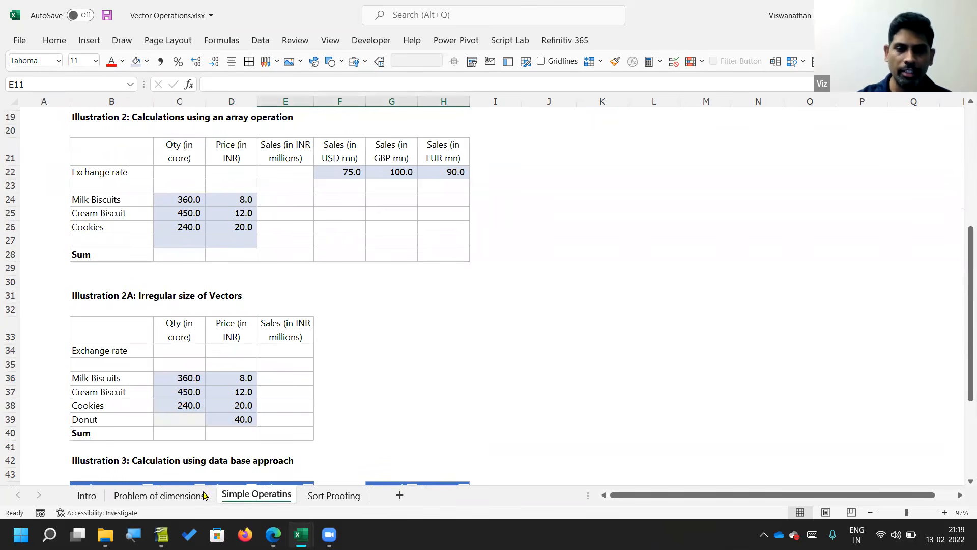
{"action": "left_click", "coordinate": [86, 501]}
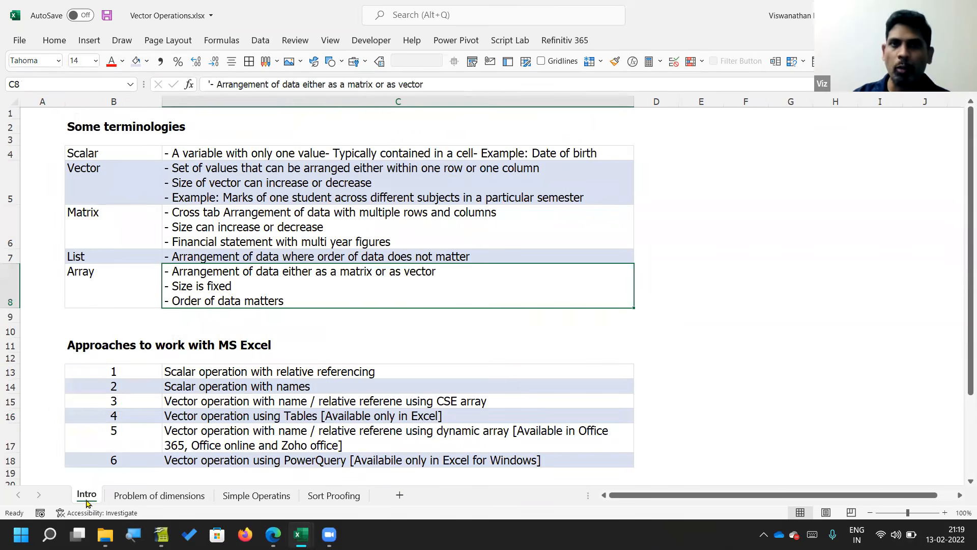
{"action": "left_click", "coordinate": [223, 333]}
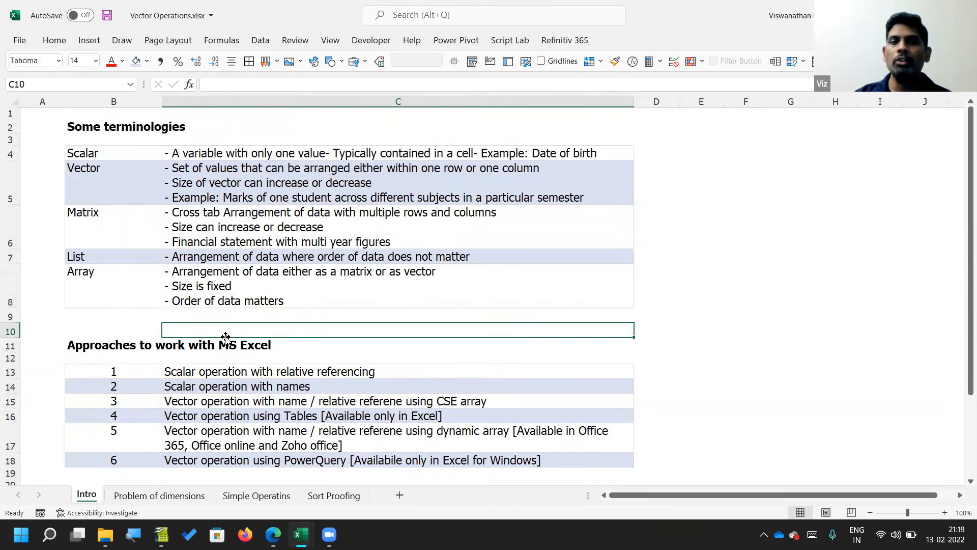
{"action": "scroll", "coordinate": [225, 337], "scroll_direction": "down", "scroll_amount": 3}
{"action": "left_click", "coordinate": [245, 330]}
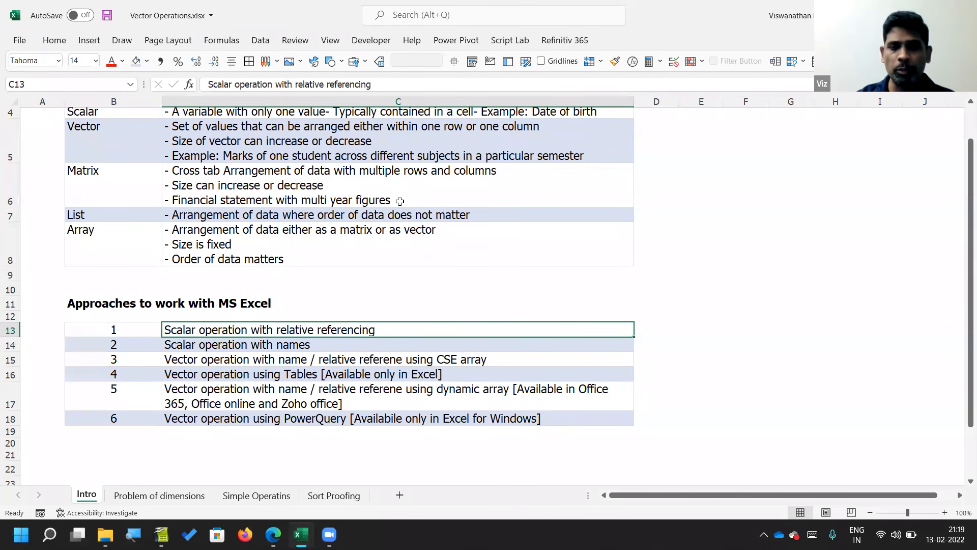
{"action": "key", "text": "F2"}
{"action": "key", "text": "shift+Home"}
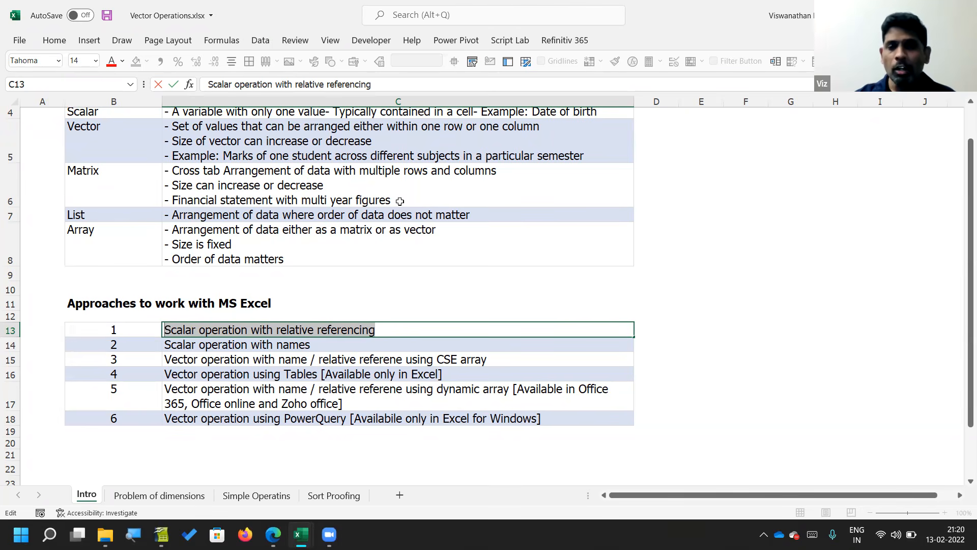
{"action": "key", "text": "Return"}
{"action": "key", "text": "Return"}
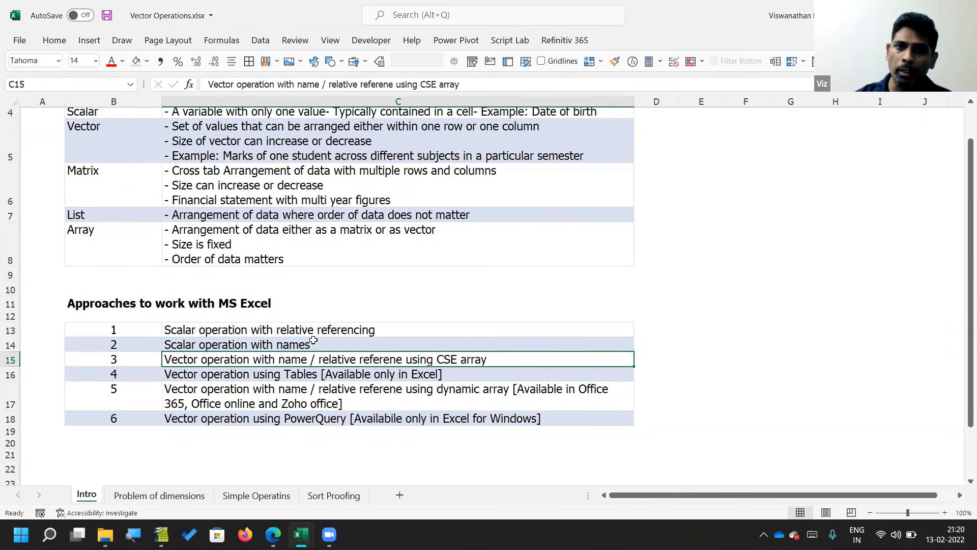
Step: Show Illustration 1: Simple scalar operations at the start of the Simple Operatins sheet
{"action": "left_click", "coordinate": [240, 497]}
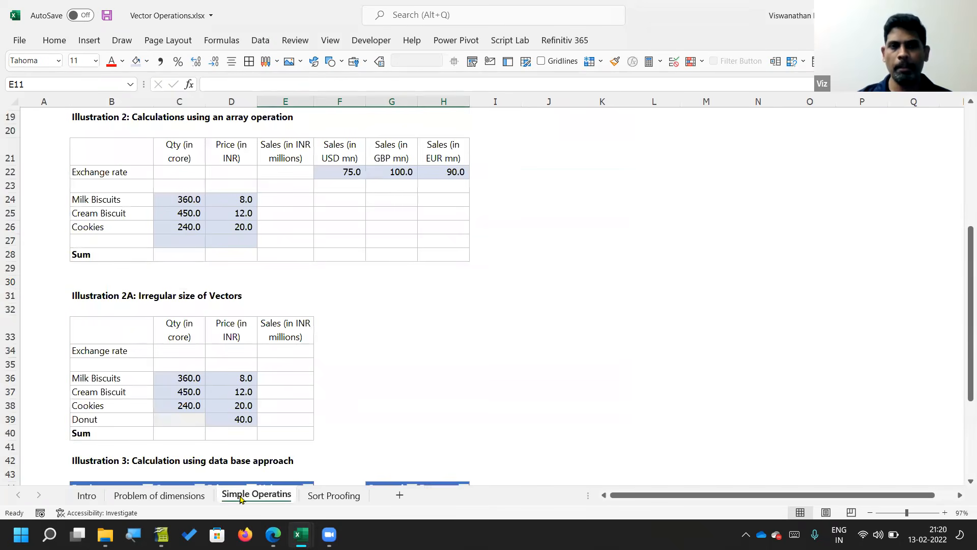
{"action": "scroll", "coordinate": [337, 267], "scroll_direction": "up", "scroll_amount": 2}
{"action": "scroll", "coordinate": [337, 267], "scroll_direction": "up", "scroll_amount": 5}
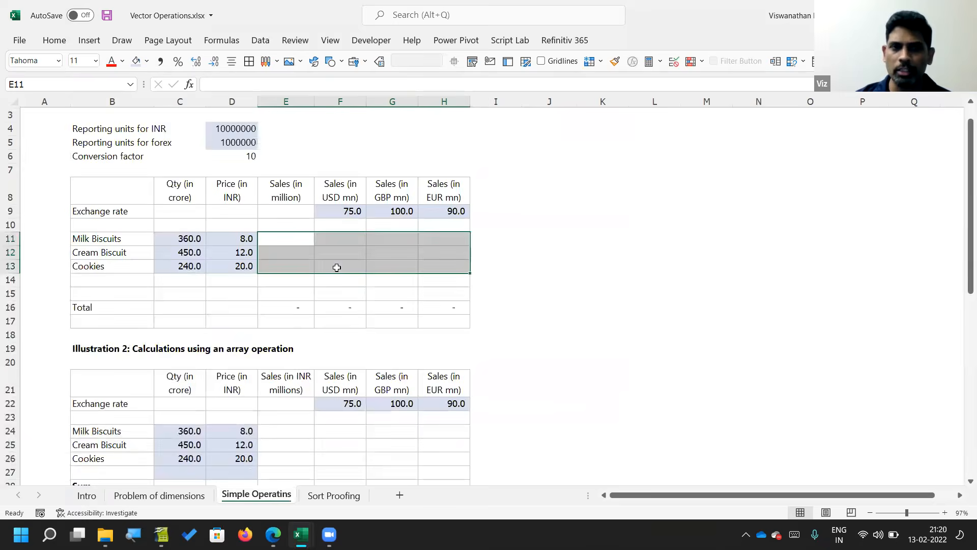
{"action": "left_click", "coordinate": [288, 200]}
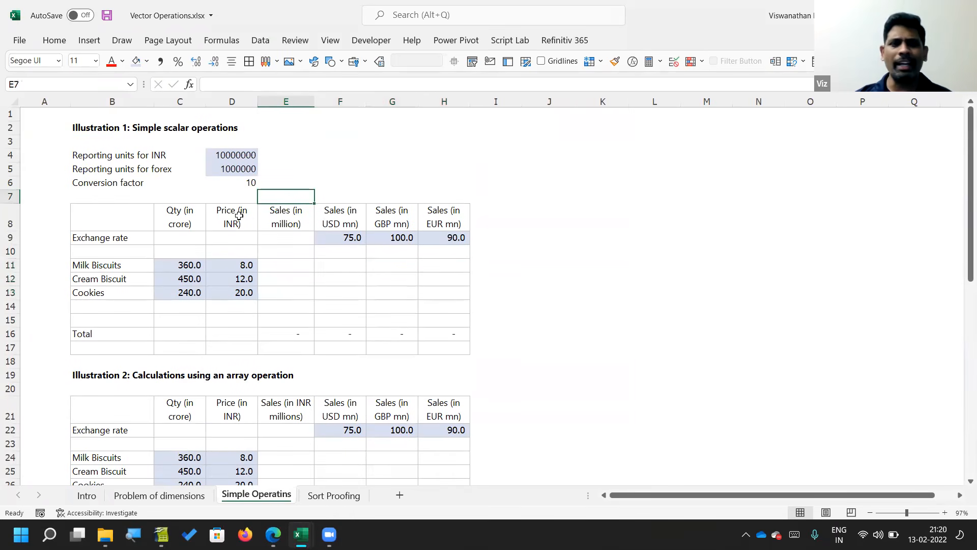
Step: Examine the Milk Biscuits quantity and price and the quantity cells C11:C13 in Illustration 1
{"action": "left_click", "coordinate": [124, 215]}
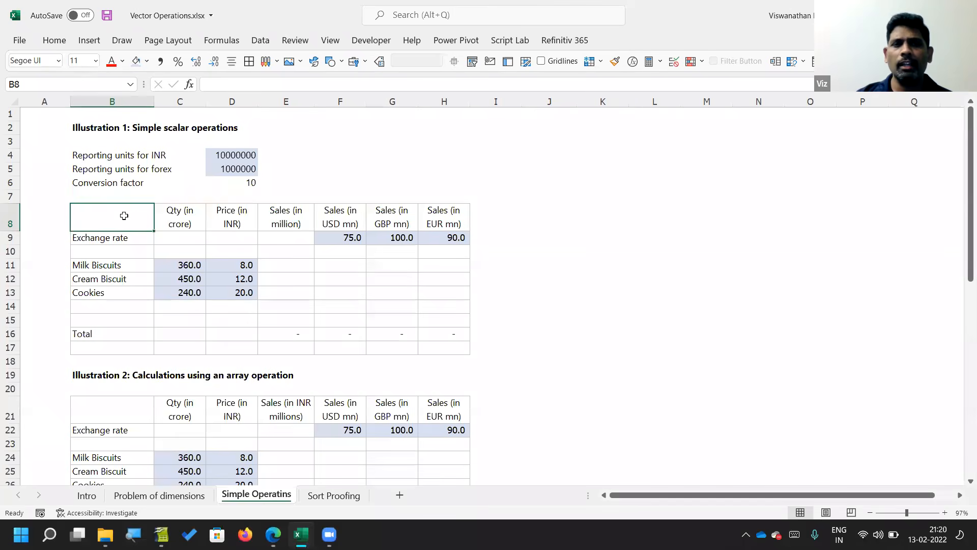
{"action": "key", "text": "Down"}
{"action": "key", "text": "Down"}
{"action": "key", "text": "Down"}
{"action": "key", "text": "Right"}
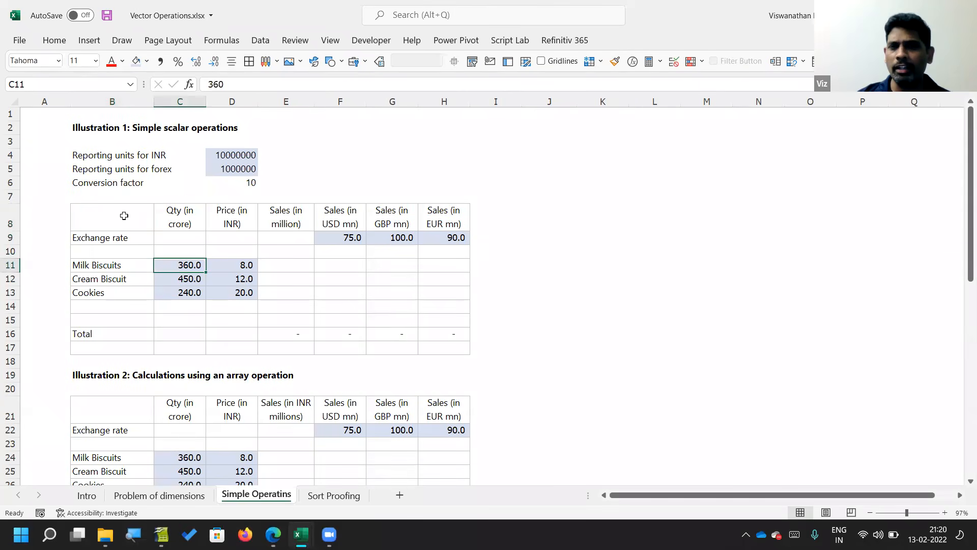
{"action": "key", "text": "Right"}
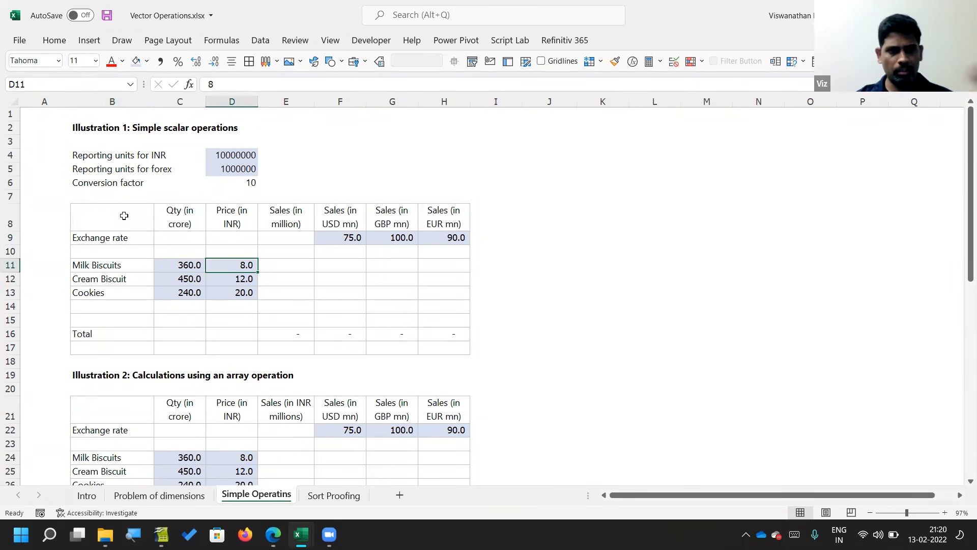
{"action": "key", "text": "Left"}
{"action": "key", "text": "shift+Down"}
{"action": "key", "text": "shift+Down"}
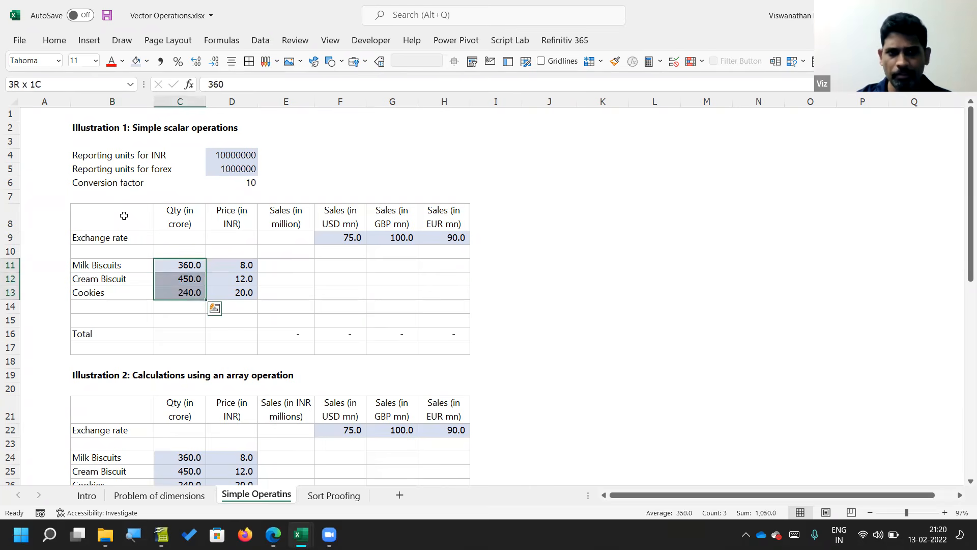
Step: Calculate the Milk Biscuits sales in E11 with the scalar formula =C11*D11
{"action": "key", "text": "Right"}
{"action": "key", "text": "Right"}
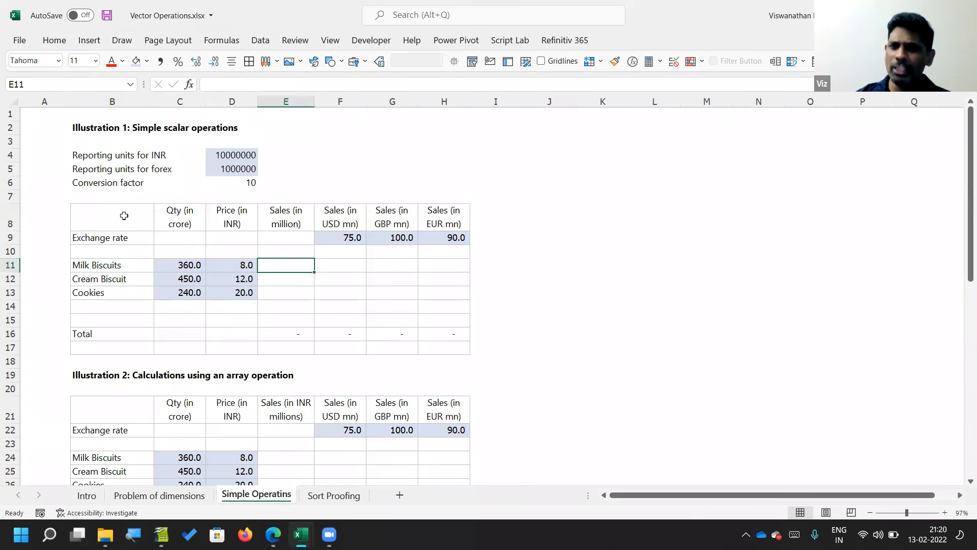
{"action": "type", "text": "="}
{"action": "key", "text": "Left"}
{"action": "key", "text": "Left"}
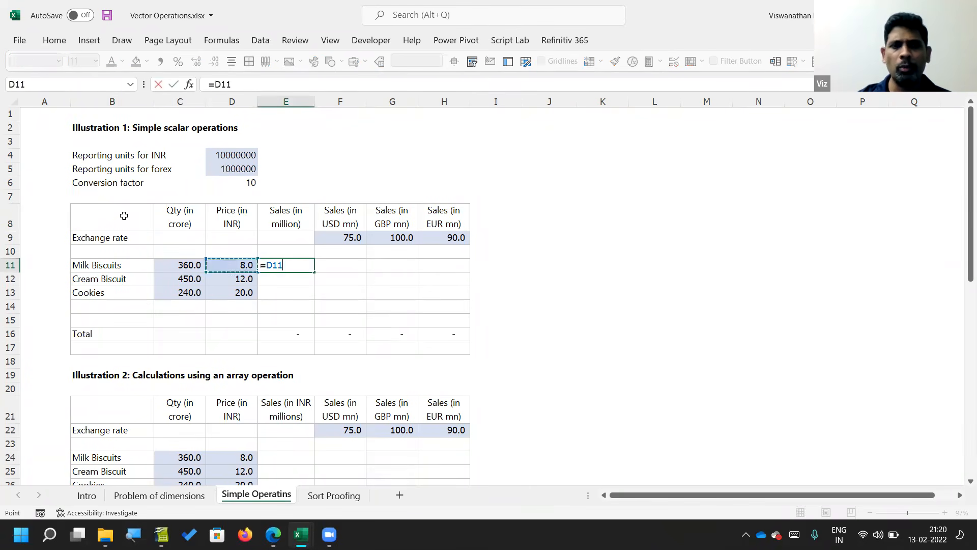
{"action": "type", "text": "*"}
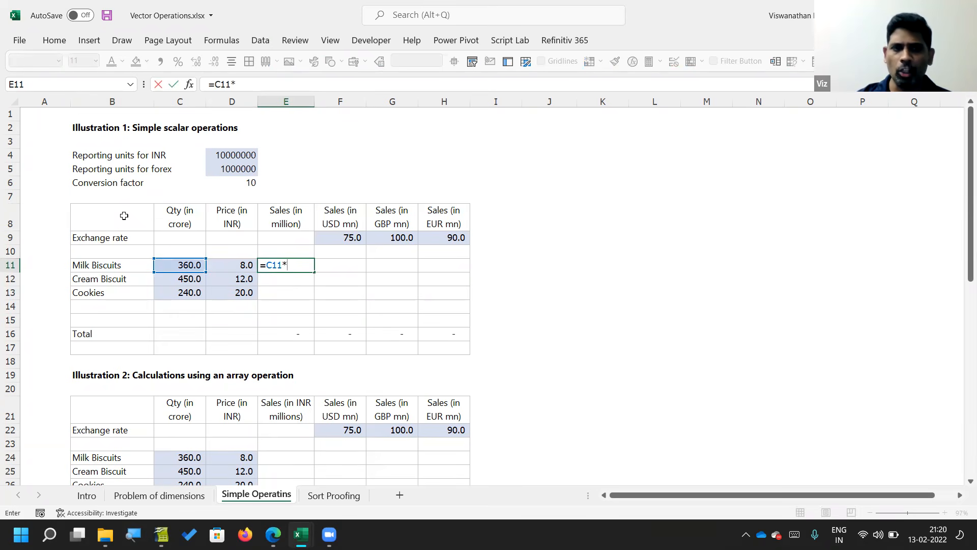
{"action": "key", "text": "Left"}
{"action": "key", "text": "Return"}
Step: Copy the E11 sales formula down through E13 for Cream Biscuit and Cookies
{"action": "key", "text": "Up"}
{"action": "key", "text": "ctrl+c"}
{"action": "key", "text": "shift+Down"}
{"action": "key", "text": "shift+Down"}
{"action": "key", "text": "Return"}
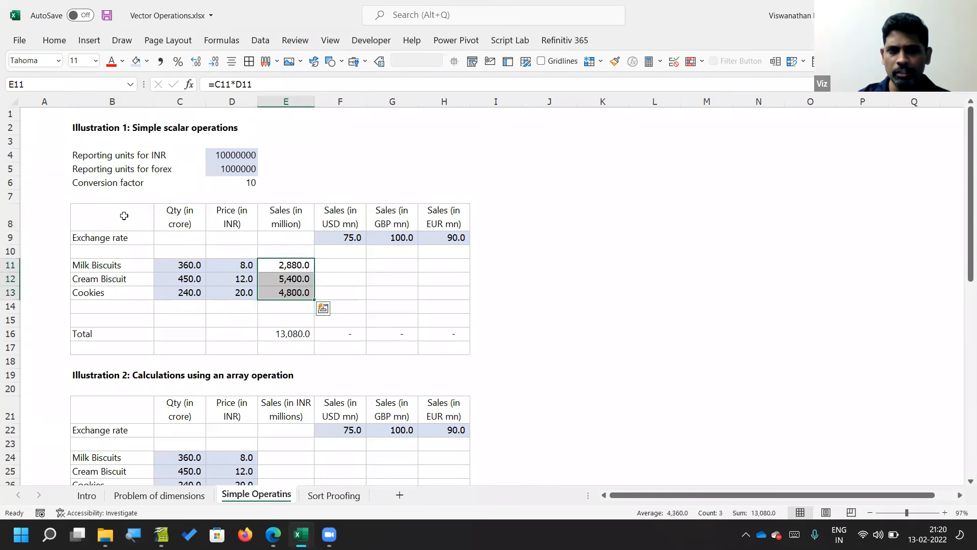
Step: Examine the Total formula for the sales column in E16 and the USD exchange rate in F9
{"action": "key", "text": "ctrl+Down"}
{"action": "key", "text": "Down"}
{"action": "key", "text": "Down"}
{"action": "key", "text": "Down"}
{"action": "key", "text": "F2"}
{"action": "key", "text": "Escape"}
{"action": "key", "text": "Up"}
{"action": "key", "text": "Up"}
{"action": "key", "text": "Up"}
{"action": "key", "text": "Up"}
{"action": "key", "text": "Up"}
{"action": "key", "text": "Right"}
{"action": "key", "text": "Up"}
{"action": "key", "text": "Up"}
{"action": "key", "text": "Down"}
{"action": "key", "text": "Down"}
{"action": "key", "text": "Down"}
{"action": "key", "text": "Up"}
Step: Convert the Milk Biscuits sales to USD in F11 with the mixed-reference formula =$E11/F$9
{"action": "type", "text": "="}
{"action": "key", "text": "Left"}
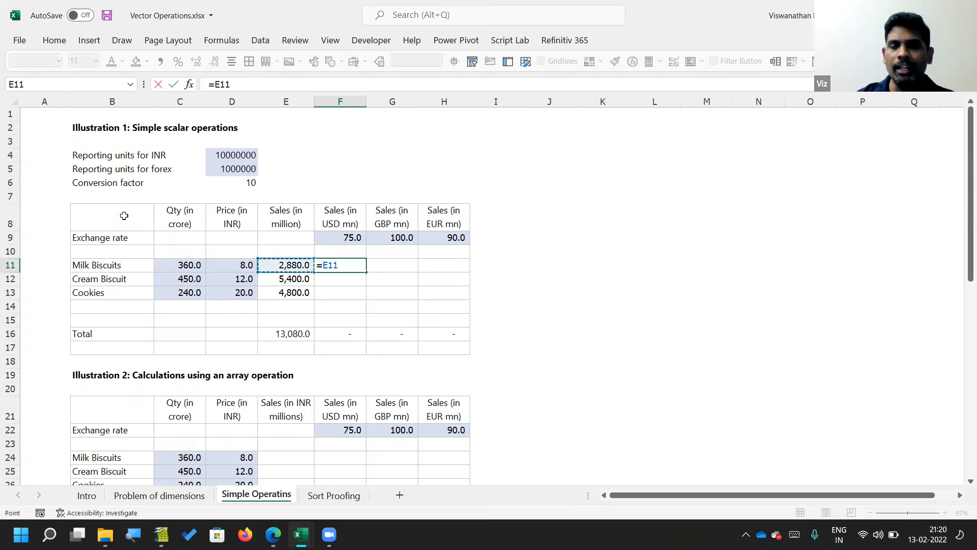
{"action": "key", "text": "F4"}
{"action": "key", "text": "F4"}
{"action": "key", "text": "F4"}
{"action": "type", "text": "/"}
{"action": "key", "text": "Up"}
{"action": "key", "text": "Up"}
{"action": "key", "text": "F4"}
{"action": "key", "text": "F4"}
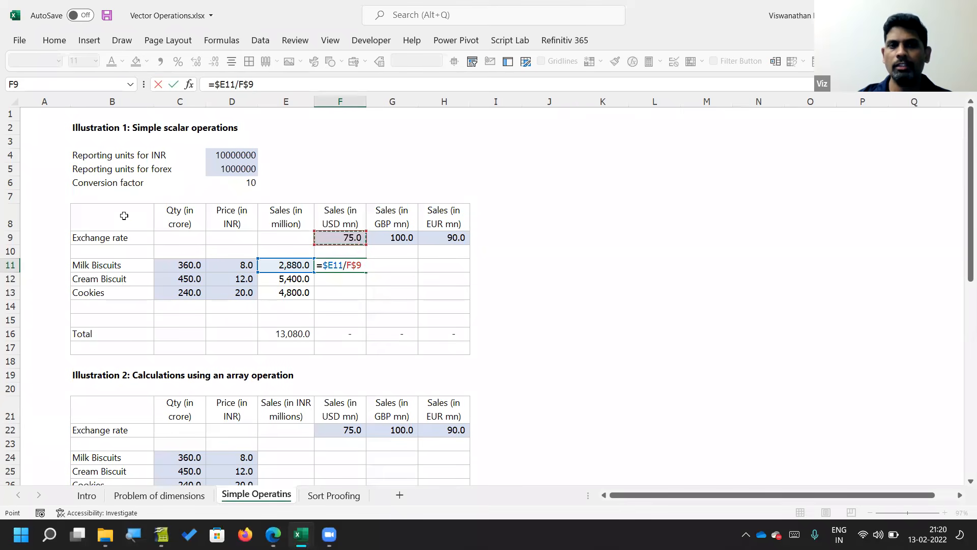
{"action": "key", "text": "Return"}
Step: Examine the mixed references in the F11 formula and the cells around it that still need filling
{"action": "key", "text": "Up"}
{"action": "key", "text": "F2"}
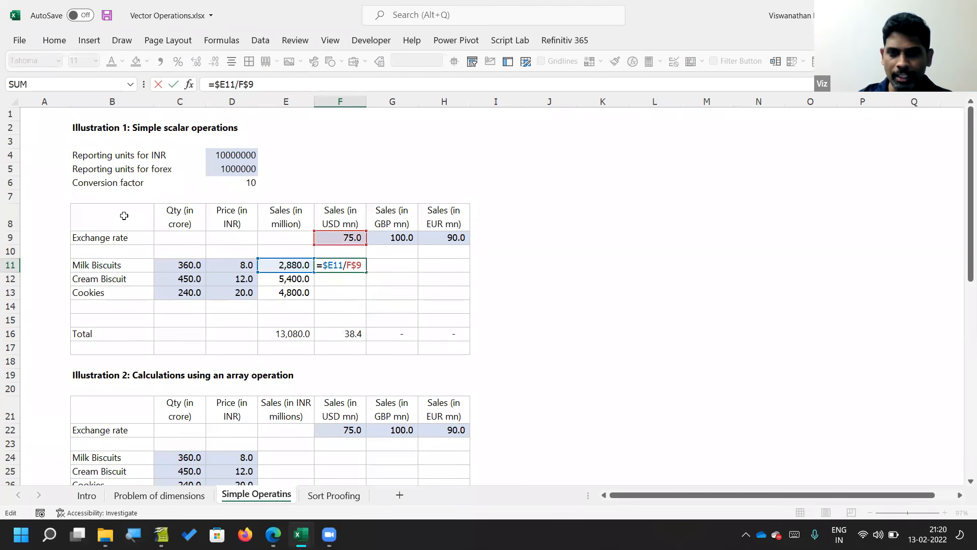
{"action": "key", "text": "Escape"}
{"action": "key", "text": "Down"}
{"action": "key", "text": "Down"}
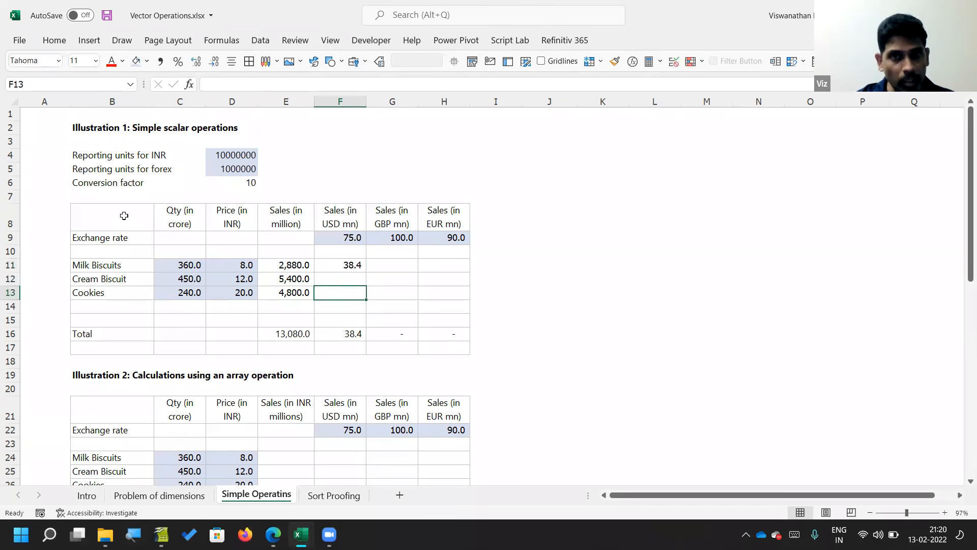
{"action": "key", "text": "Up"}
{"action": "key", "text": "Up"}
{"action": "key", "text": "Right"}
{"action": "key", "text": "Right"}
{"action": "key", "text": "Left"}
{"action": "key", "text": "Left"}
{"action": "key", "text": "F2"}
{"action": "key", "text": "Escape"}
Step: Copy the F11 conversion formula across the range F11:H13
{"action": "key", "text": "ctrl+c"}
{"action": "key", "text": "shift+Down"}
{"action": "key", "text": "shift+Down"}
{"action": "key", "text": "shift+Right"}
{"action": "key", "text": "shift+Right"}
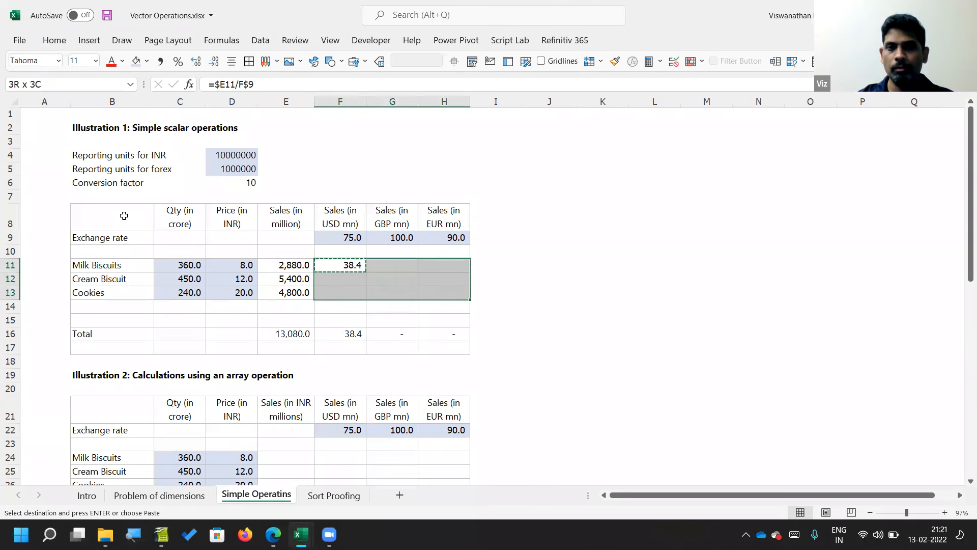
{"action": "key", "text": "Return"}
Step: Check the cell references in the copied USD formulas F12:F13 and GBP formulas G11:G13
{"action": "key", "text": "Down"}
{"action": "key", "text": "F2"}
{"action": "key", "text": "Escape"}
{"action": "key", "text": "Down"}
{"action": "key", "text": "F2"}
{"action": "key", "text": "Escape"}
{"action": "key", "text": "Right"}
{"action": "key", "text": "F2"}
{"action": "key", "text": "Escape"}
{"action": "key", "text": "Up"}
{"action": "key", "text": "F2"}
{"action": "key", "text": "Escape"}
{"action": "key", "text": "Up"}
{"action": "key", "text": "F2"}
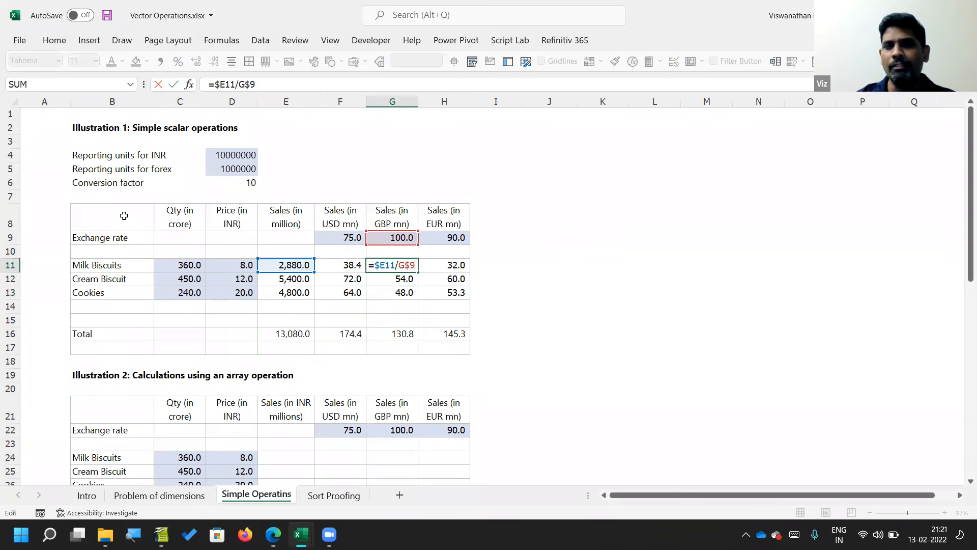
{"action": "key", "text": "Escape"}
Step: Check the cell references in the copied EUR formulas H11:H13
{"action": "key", "text": "Right"}
{"action": "key", "text": "F2"}
{"action": "key", "text": "Escape"}
{"action": "key", "text": "Down"}
{"action": "key", "text": "F2"}
{"action": "key", "text": "Escape"}
{"action": "key", "text": "Down"}
{"action": "key", "text": "F2"}
{"action": "key", "text": "Escape"}
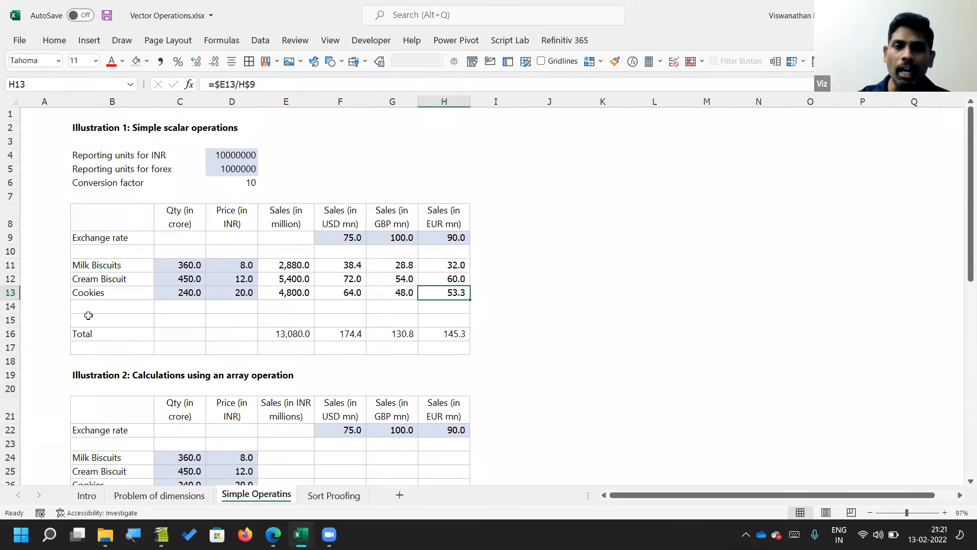
Step: Copy the whole Illustration 2 block, B19:H28, from the Simple Operatins sheet
{"action": "left_click", "coordinate": [160, 308]}
{"action": "scroll", "coordinate": [160, 309], "scroll_direction": "down", "scroll_amount": 3}
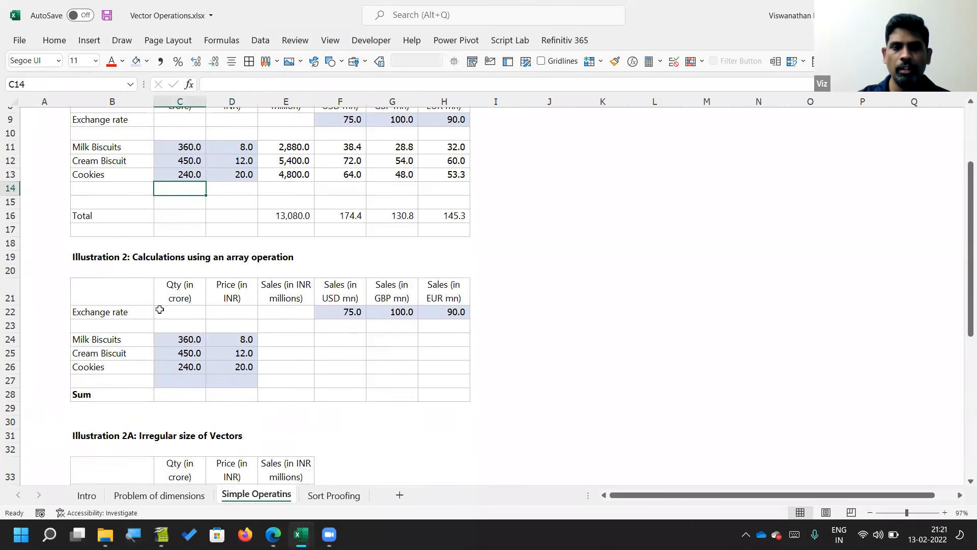
{"action": "left_click", "coordinate": [284, 342]}
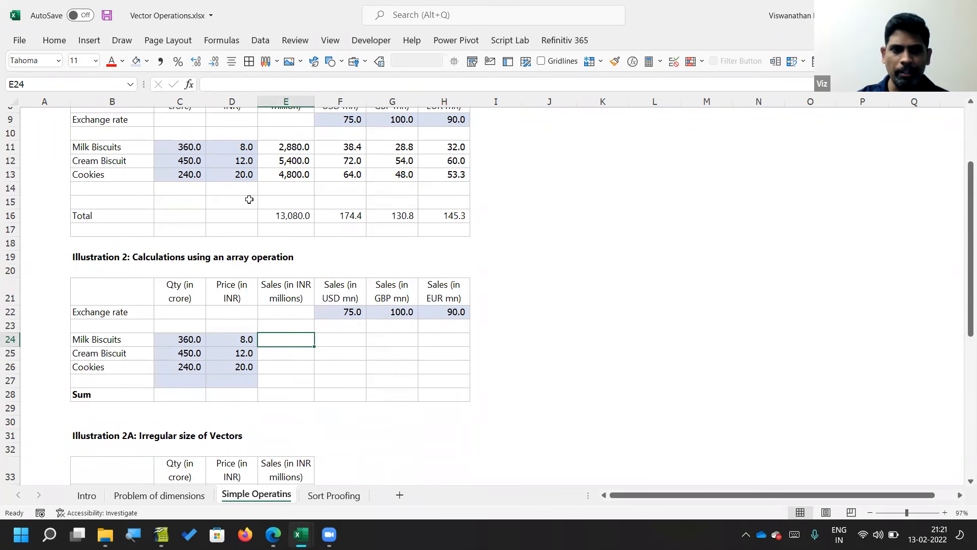
{"action": "left_click_drag", "start_coordinate": [102, 259], "coordinate": [436, 394]}
{"action": "key", "text": "ctrl+c"}
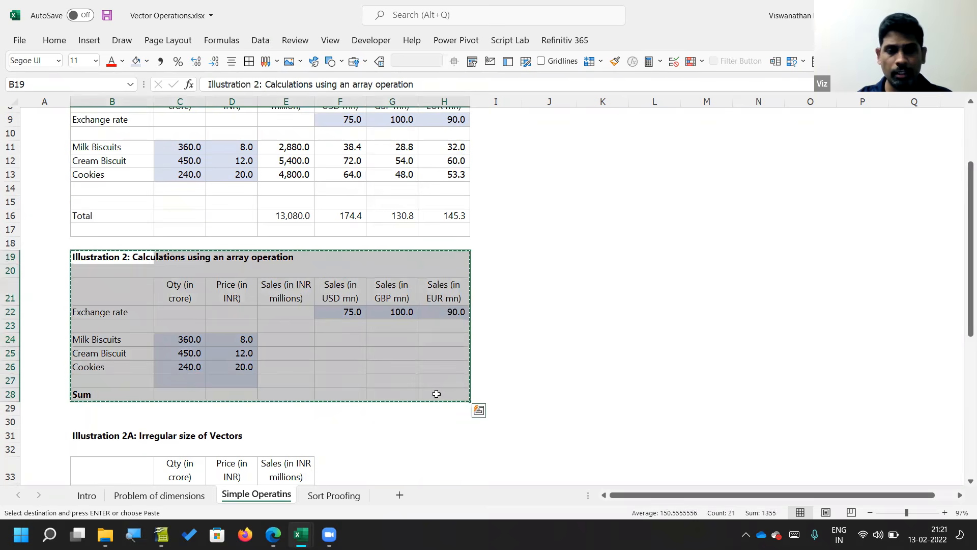
Step: Switch to the Untitled 1 spreadsheet in OpenOffice Calc and paste the Illustration 2 block at B19 of Sheet1
{"action": "key", "text": "ctrl+n"}
{"action": "key", "text": "alt+Tab"}
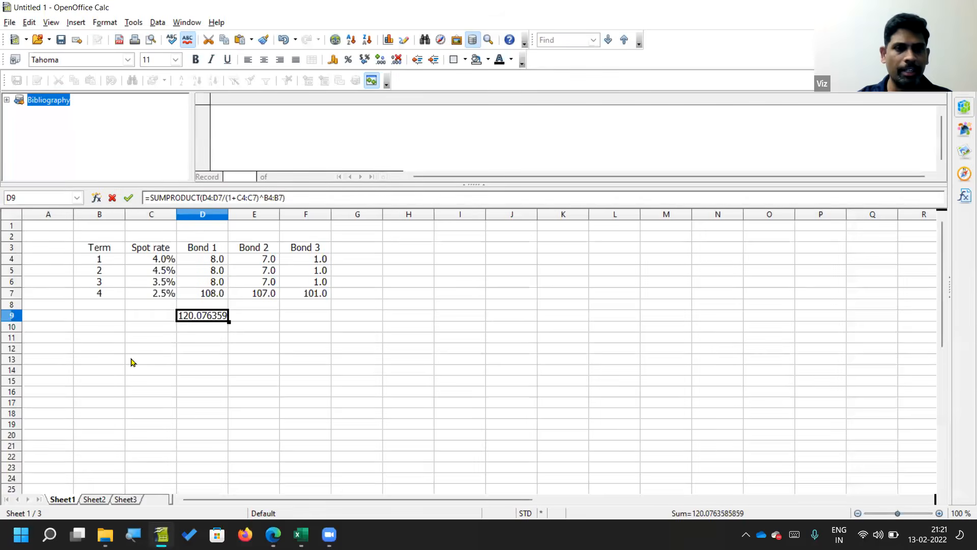
{"action": "scroll", "coordinate": [124, 345], "scroll_direction": "down", "scroll_amount": 5}
{"action": "left_click", "coordinate": [112, 261]}
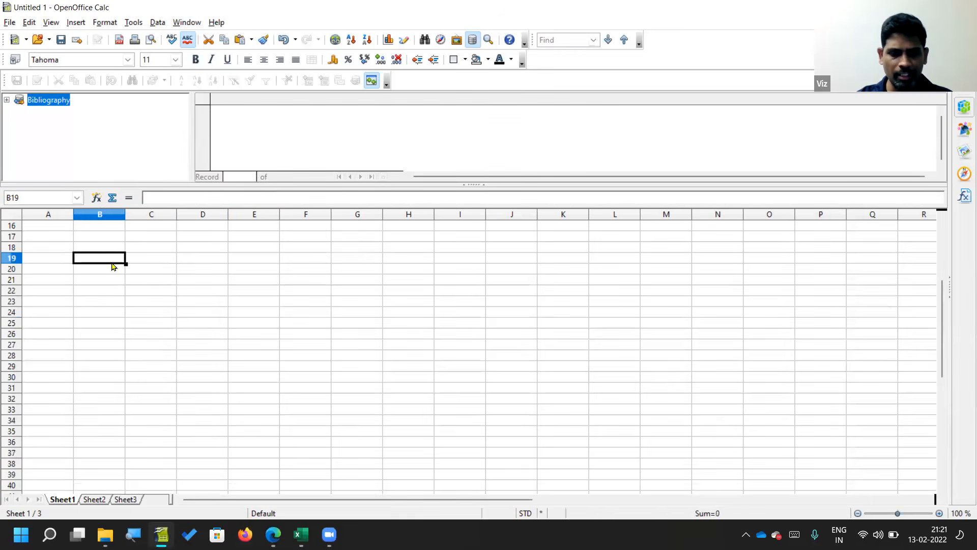
{"action": "key", "text": "ctrl+v"}
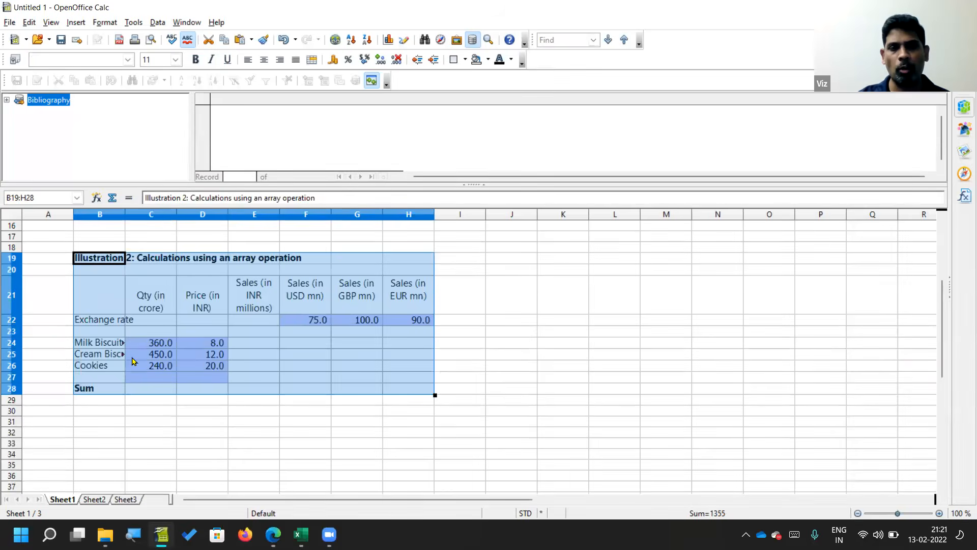
{"action": "left_click", "coordinate": [145, 354]}
{"action": "left_click", "coordinate": [249, 342]}
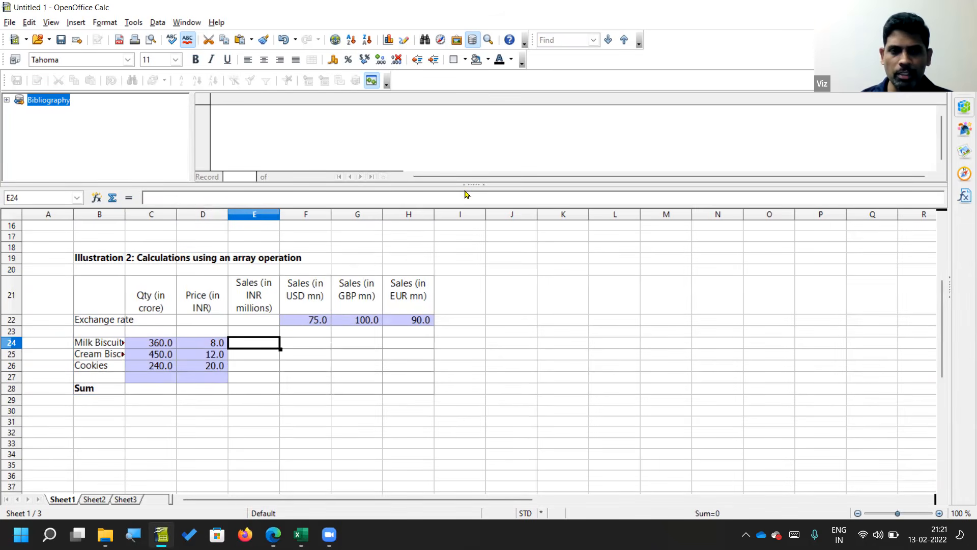
{"action": "type", "text": "="}
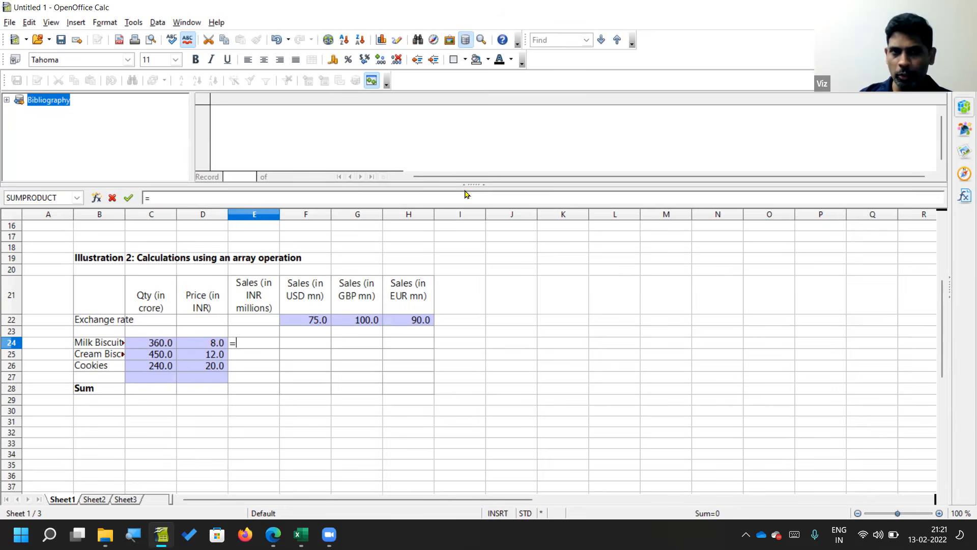
{"action": "key", "text": "Escape"}
Step: Enter the array formula {=C24:C26*D24:D26} over E24:E26 to calculate sales for all three products at once
{"action": "key", "text": "Down"}
{"action": "key", "text": "Down"}
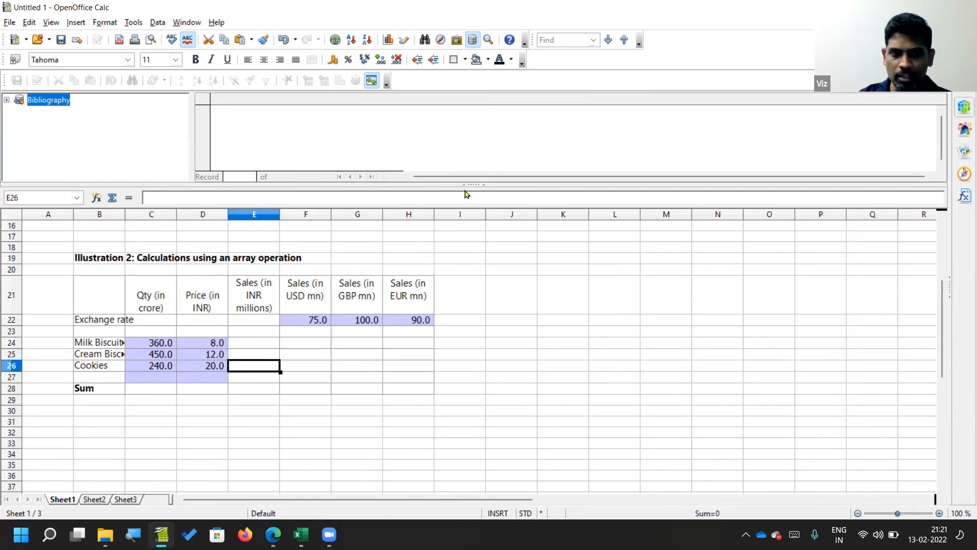
{"action": "key", "text": "shift+Up"}
{"action": "key", "text": "shift+Up"}
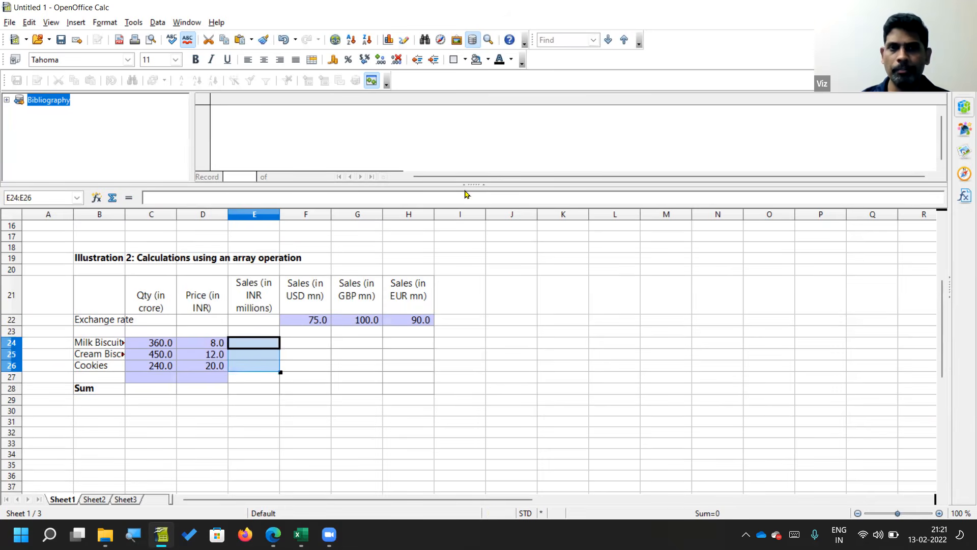
{"action": "type", "text": "="}
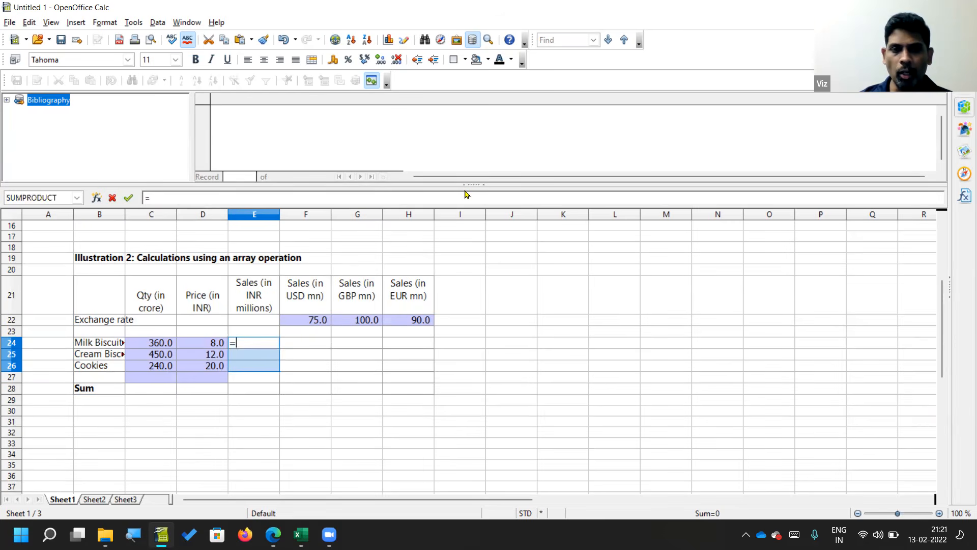
{"action": "key", "text": "Left"}
{"action": "key", "text": "Left"}
{"action": "key", "text": "shift+Down"}
{"action": "key", "text": "shift+Down"}
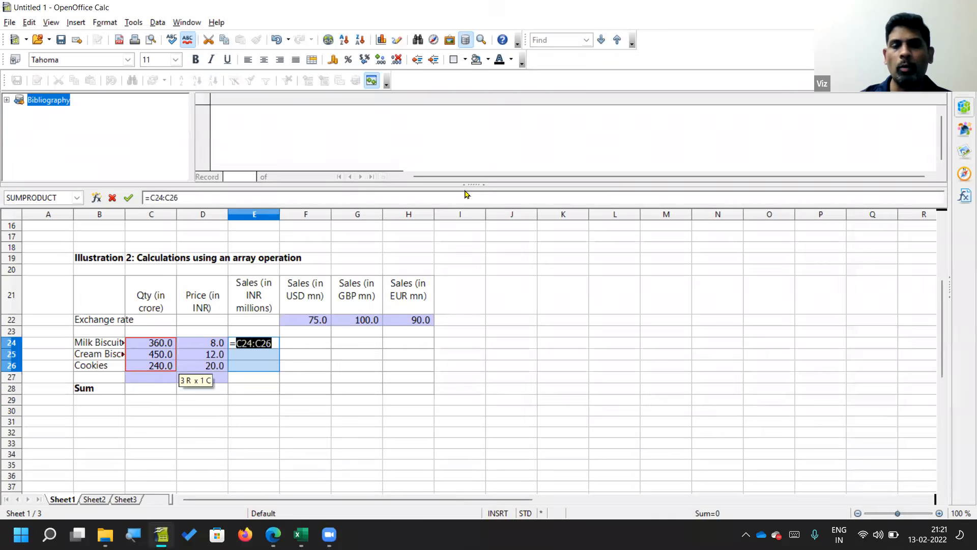
{"action": "type", "text": "*"}
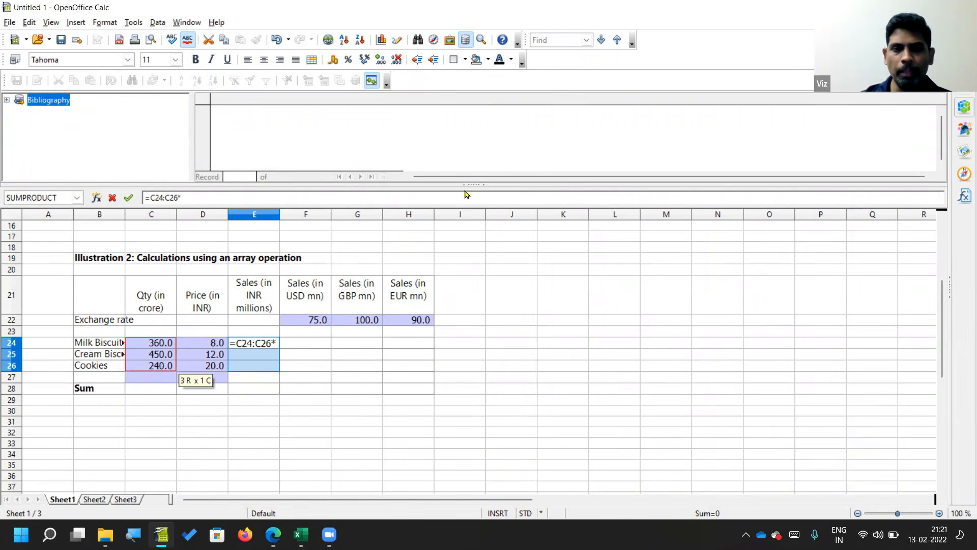
{"action": "key", "text": "Left"}
{"action": "key", "text": "Left"}
{"action": "key", "text": "Right"}
{"action": "key", "text": "Right"}
{"action": "key", "text": "Right"}
{"action": "key", "text": "shift+Up"}
{"action": "key", "text": "shift+Up"}
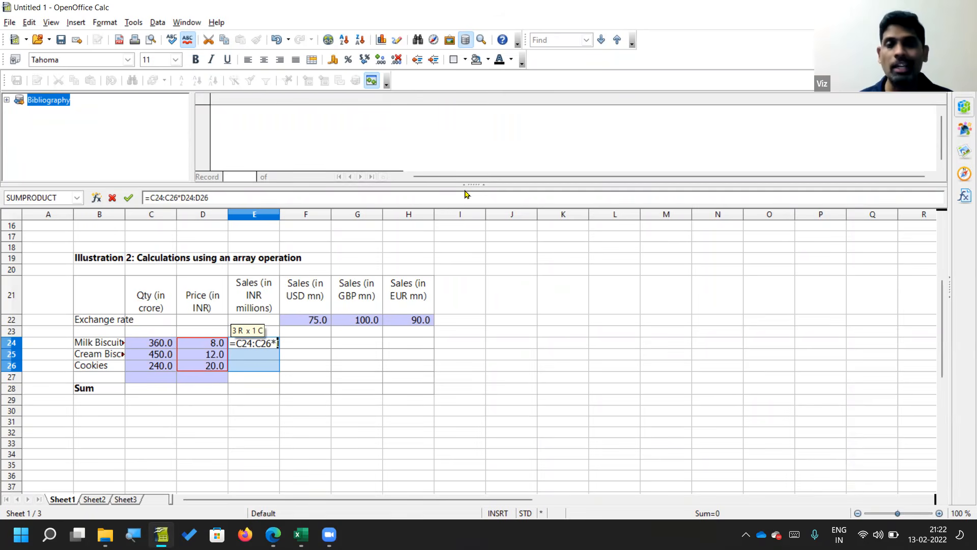
{"action": "key", "text": "ctrl+shift+Return"}
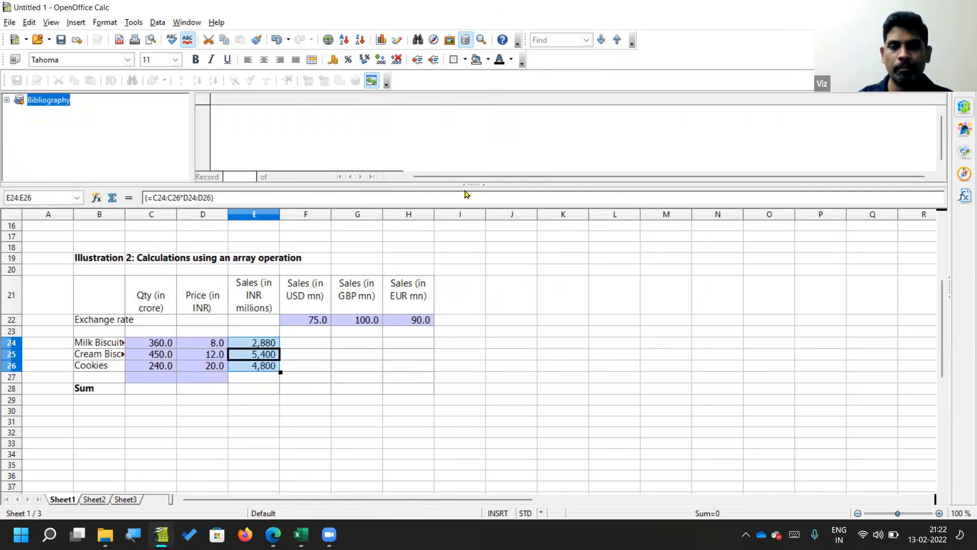
Step: Try to delete only E24 from the array result
{"action": "key", "text": "Escape"}
{"action": "key", "text": "Delete"}
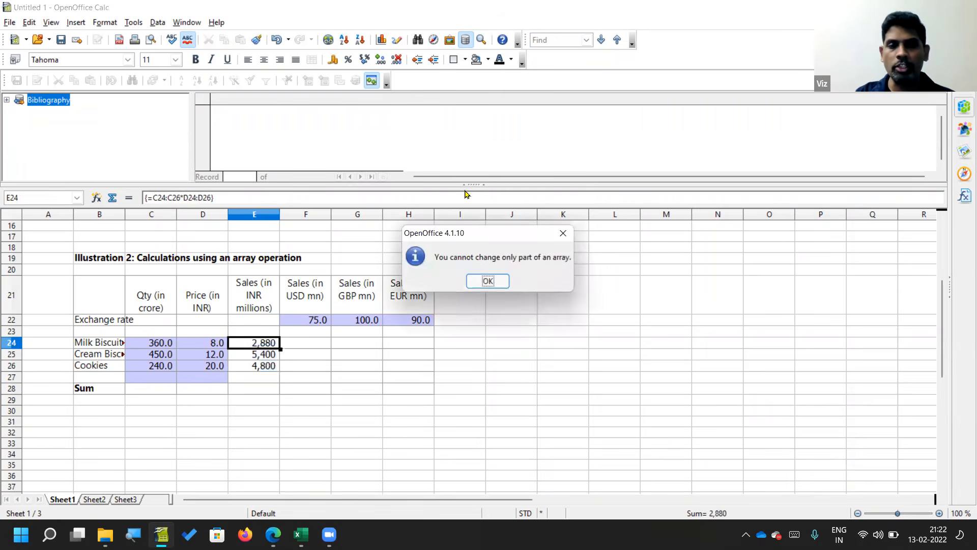
{"action": "key", "text": "Return"}
Step: Examine the shared array formula in each of the cells E24:E26
{"action": "key", "text": "Down"}
{"action": "key", "text": "Down"}
{"action": "key", "text": "Up"}
{"action": "key", "text": "Up"}
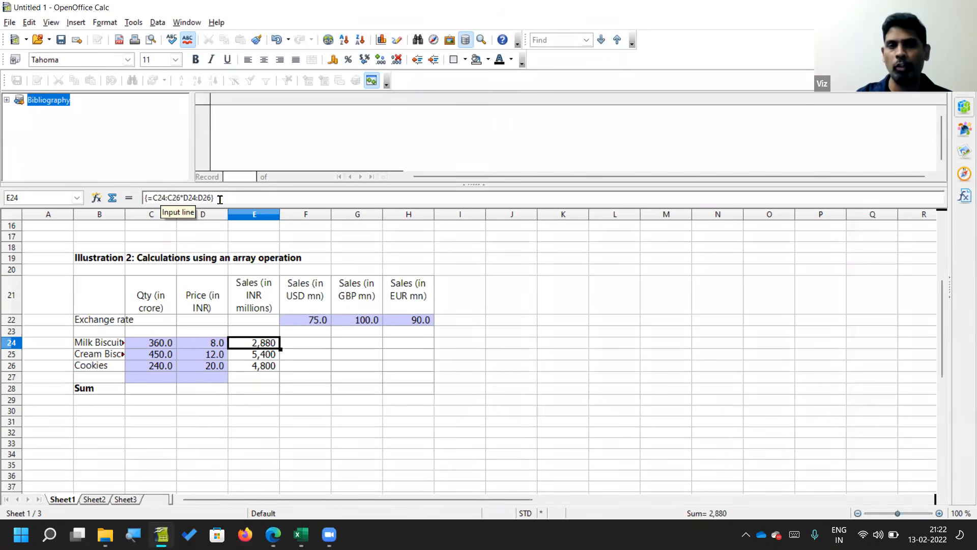
{"action": "key", "text": "Down"}
{"action": "key", "text": "Down"}
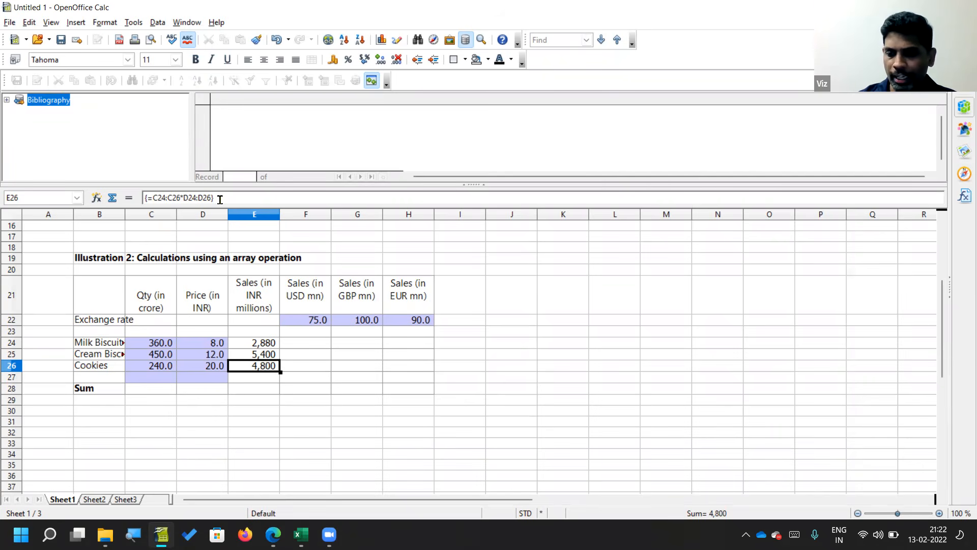
Step: Try to delete only E26 from the array result, then go to the Sum cell E28
{"action": "key", "text": "Delete"}
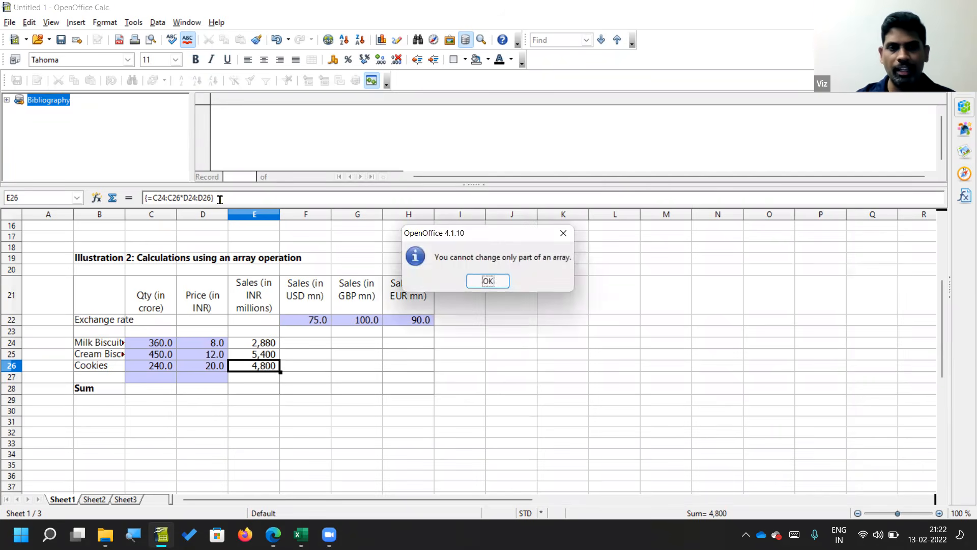
{"action": "key", "text": "Return"}
{"action": "key", "text": "Down"}
{"action": "key", "text": "Down"}
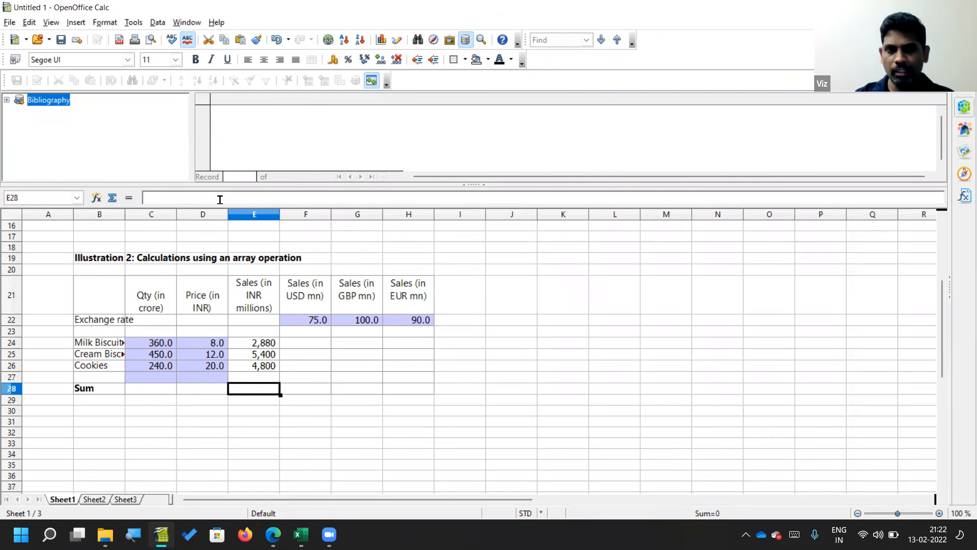
{"action": "key", "text": "Up"}
{"action": "key", "text": "Up"}
{"action": "key", "text": "Up"}
{"action": "key", "text": "Up"}
{"action": "key", "text": "Down"}
{"action": "key", "text": "Down"}
{"action": "key", "text": "Down"}
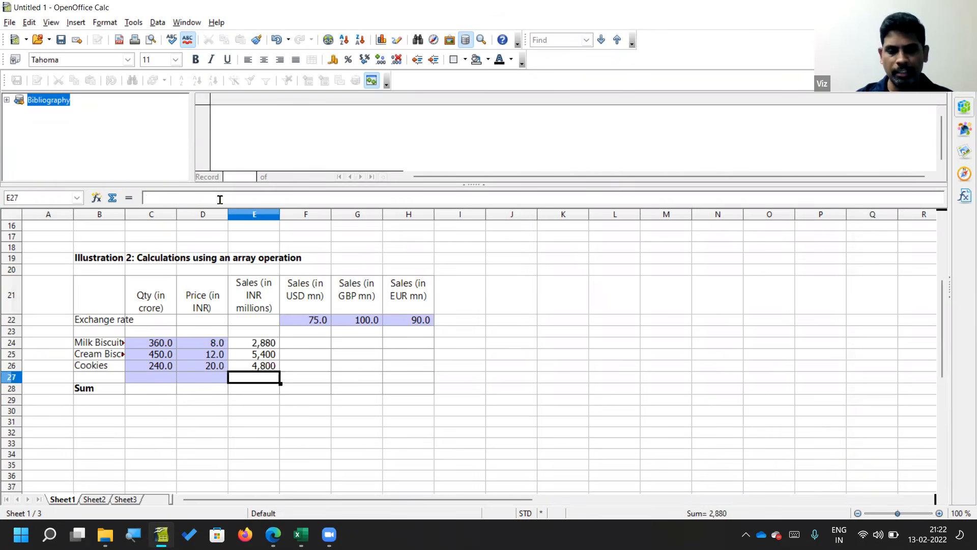
{"action": "key", "text": "Up"}
{"action": "key", "text": "Up"}
{"action": "key", "text": "Down"}
{"action": "key", "text": "Down"}
{"action": "key", "text": "ctrl+v"}
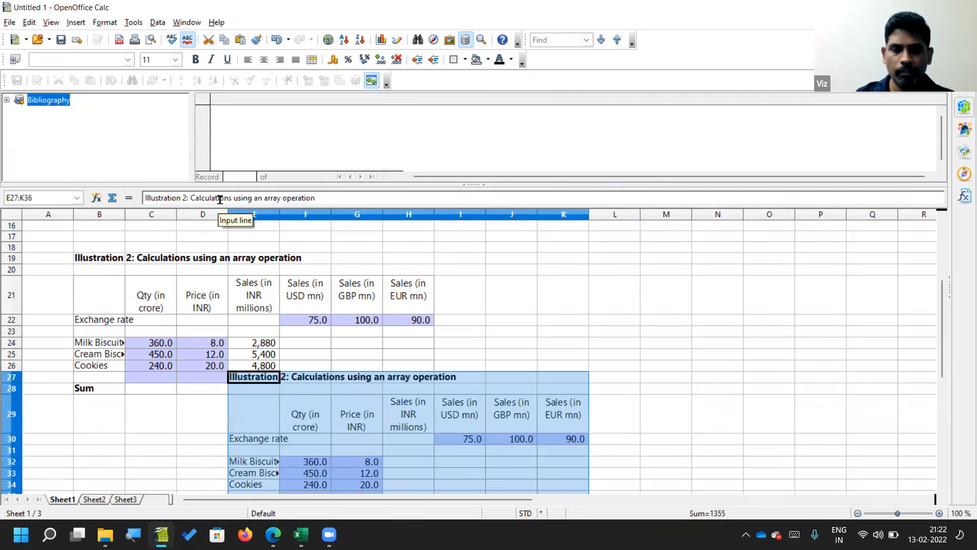
{"action": "key", "text": "ctrl+z"}
Step: Add a Donut product in row 27 with a quantity of 40 and a price of 50
{"action": "key", "text": "Left"}
{"action": "key", "text": "Left"}
{"action": "key", "text": "Left"}
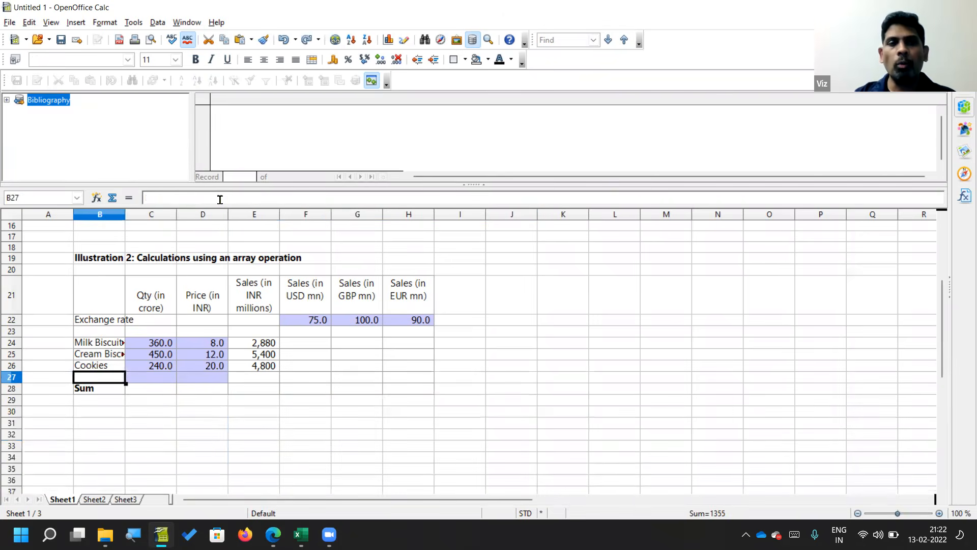
{"action": "type", "text": "Donut"}
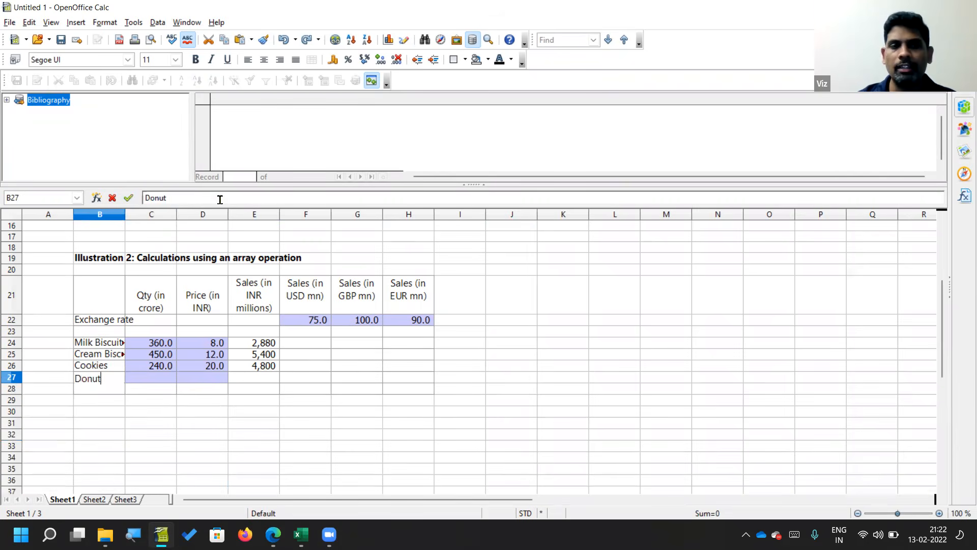
{"action": "key", "text": "Tab"}
{"action": "key", "text": "Tab"}
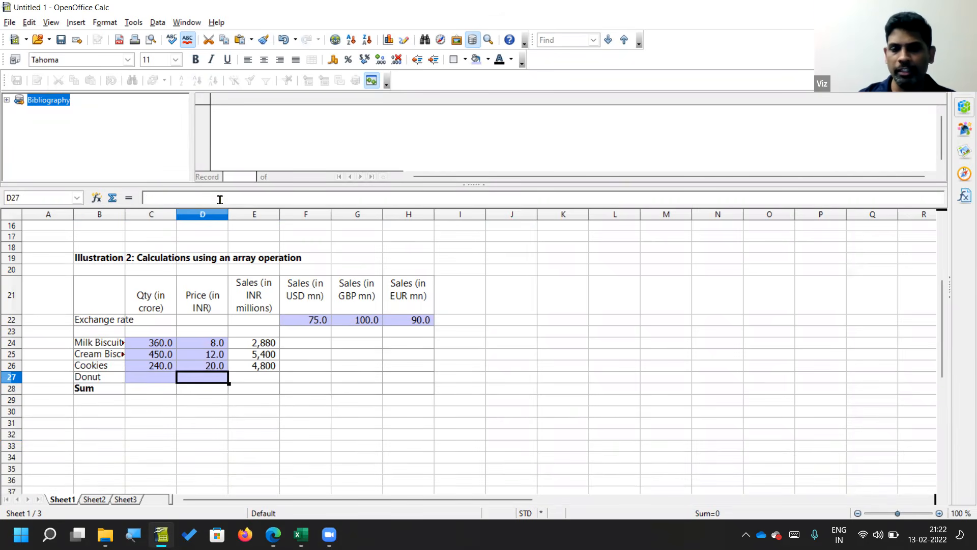
{"action": "type", "text": "50"}
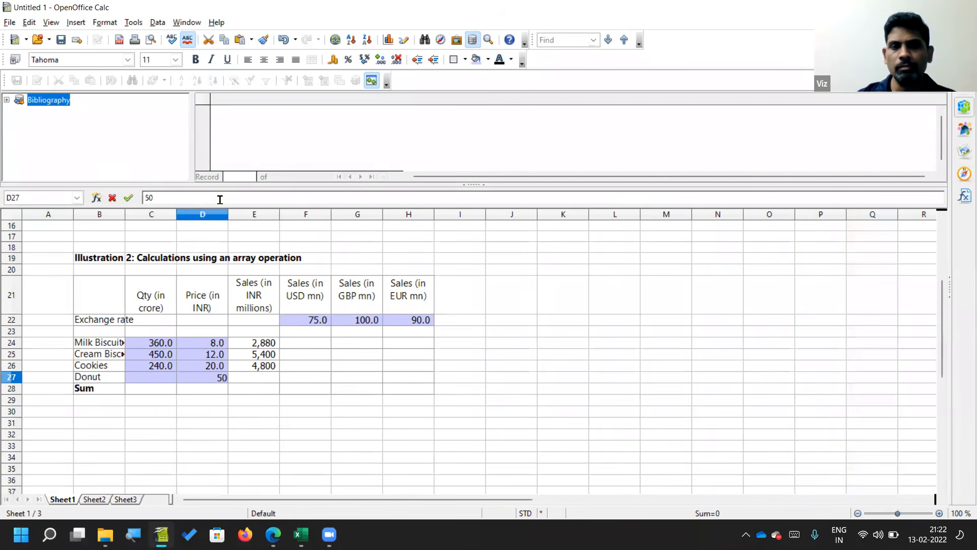
{"action": "key", "text": "shift+Tab"}
{"action": "type", "text": "40"}
{"action": "key", "text": "Return"}
{"action": "key", "text": "Up"}
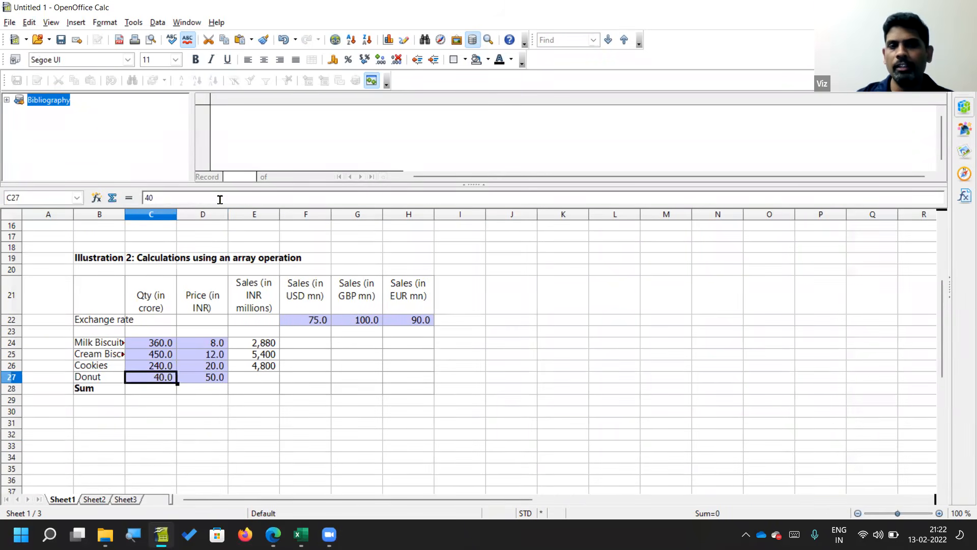
Step: Clear the existing array results in the INR sales range E24:E27
{"action": "key", "text": "Right"}
{"action": "key", "text": "Right"}
{"action": "key", "text": "Up"}
{"action": "key", "text": "Up"}
{"action": "key", "text": "Down"}
{"action": "key", "text": "Up"}
{"action": "key", "text": "Up"}
{"action": "key", "text": "Down"}
{"action": "key", "text": "Up"}
{"action": "key", "text": "shift+Down"}
{"action": "key", "text": "shift+Down"}
{"action": "key", "text": "shift+Down"}
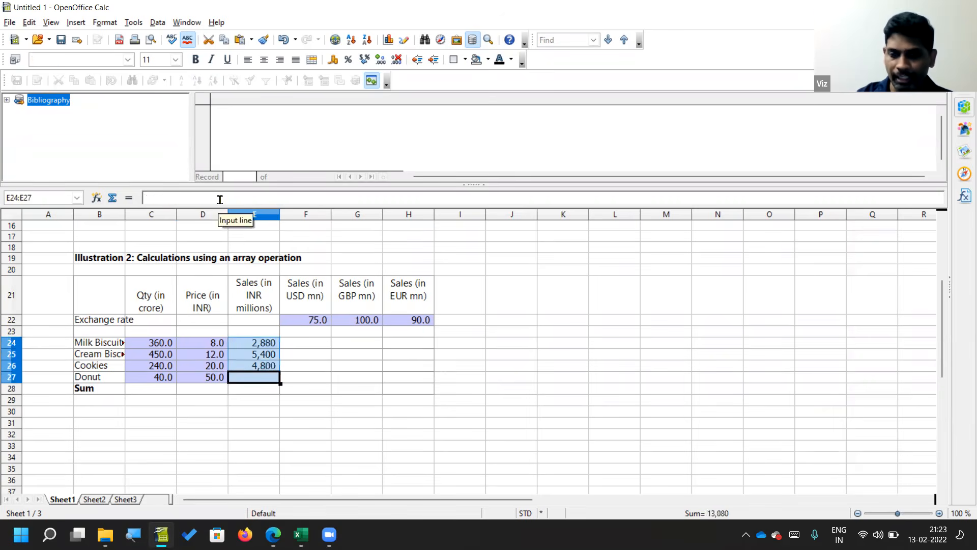
{"action": "key", "text": "Delete"}
{"action": "key", "text": "space"}
{"action": "key", "text": "Return"}
{"action": "key", "text": "Up"}
{"action": "key", "text": "Down"}
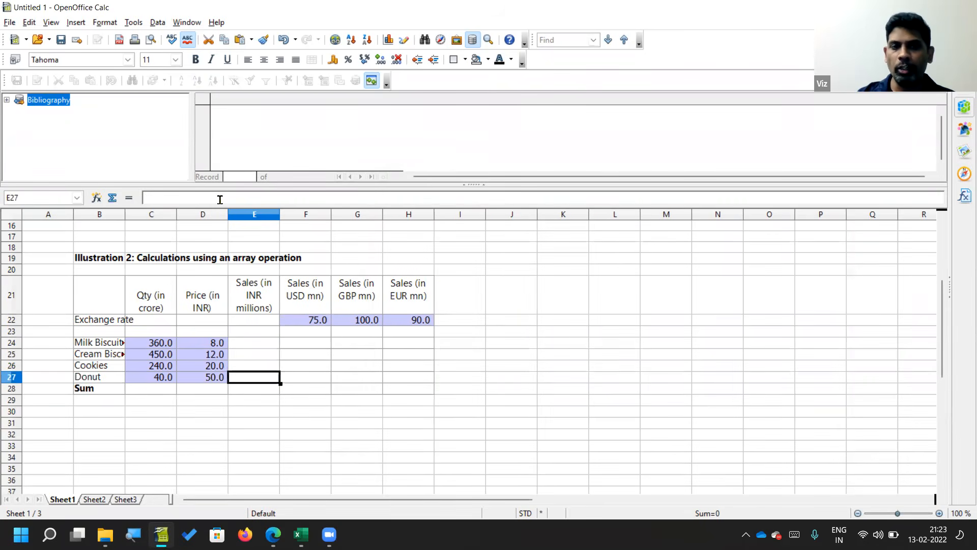
Step: Enter the array formula {=C24:C27*D24:D27} over E24:E27 to calculate INR sales for all four products
{"action": "key", "text": "shift+Up"}
{"action": "key", "text": "shift+Up"}
{"action": "key", "text": "shift+Up"}
{"action": "type", "text": "="}
{"action": "key", "text": "Left"}
{"action": "key", "text": "Left"}
{"action": "key", "text": "shift+Down"}
{"action": "key", "text": "shift+Down"}
{"action": "key", "text": "shift+Down"}
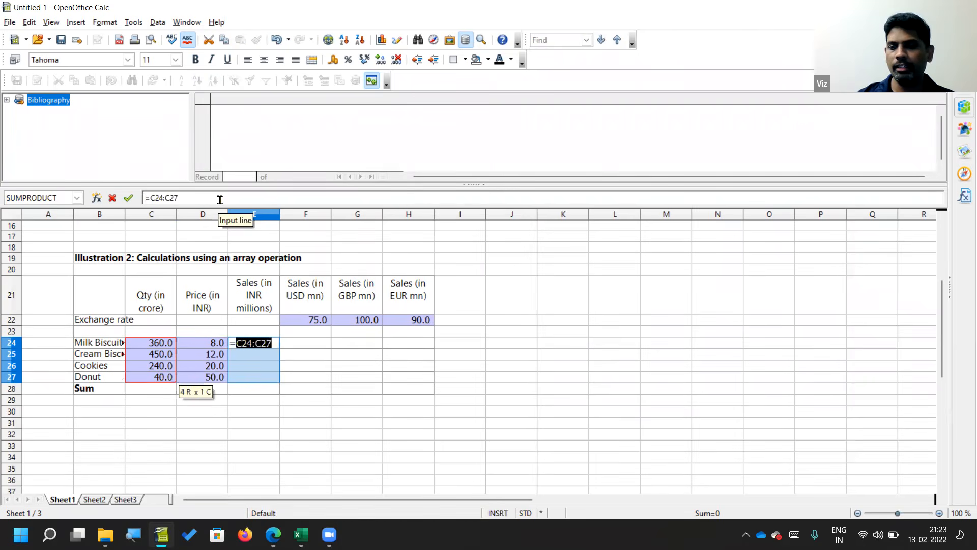
{"action": "type", "text": "*"}
{"action": "key", "text": "Left"}
{"action": "key", "text": "Right"}
{"action": "key", "text": "Right"}
{"action": "key", "text": "shift+Up"}
{"action": "key", "text": "shift+Up"}
{"action": "key", "text": "shift+Up"}
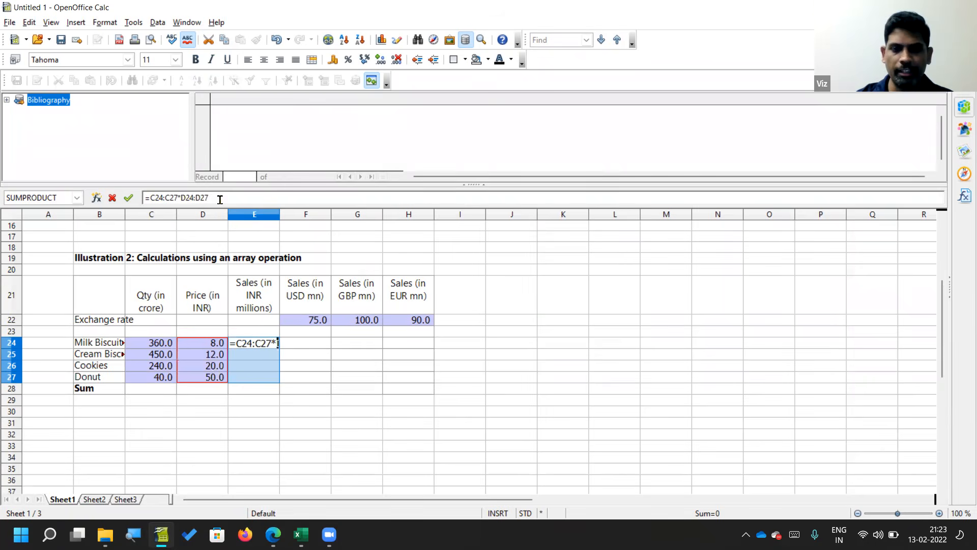
{"action": "key", "text": "ctrl+shift+Return"}
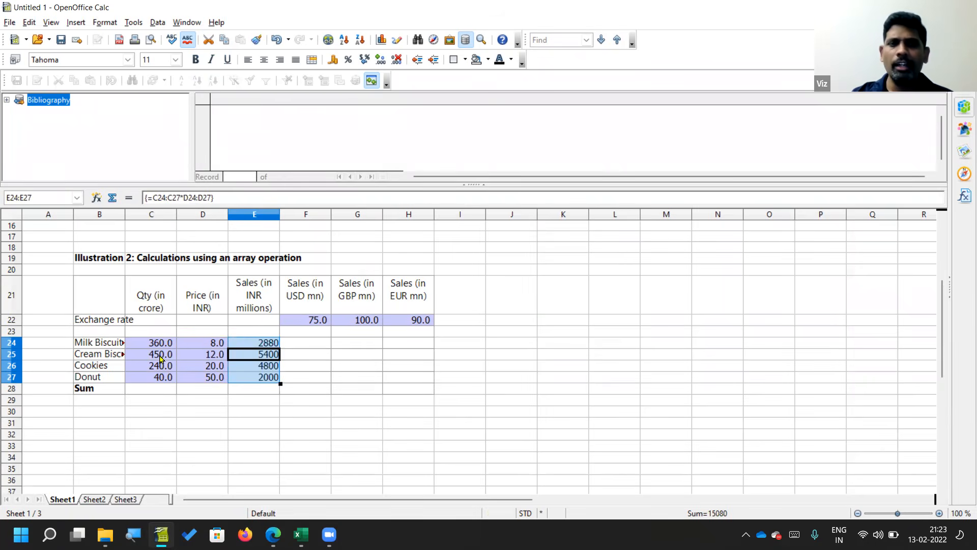
Step: Try to insert a row at the Cookies row inside the array range, then return to E25
{"action": "left_click", "coordinate": [142, 380]}
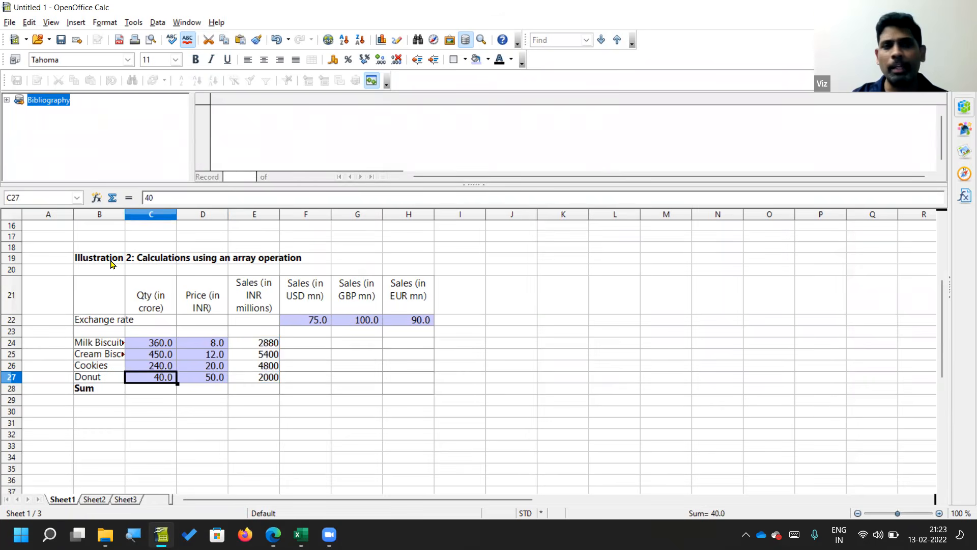
{"action": "left_click", "coordinate": [13, 366]}
{"action": "right_click", "coordinate": [13, 367]}
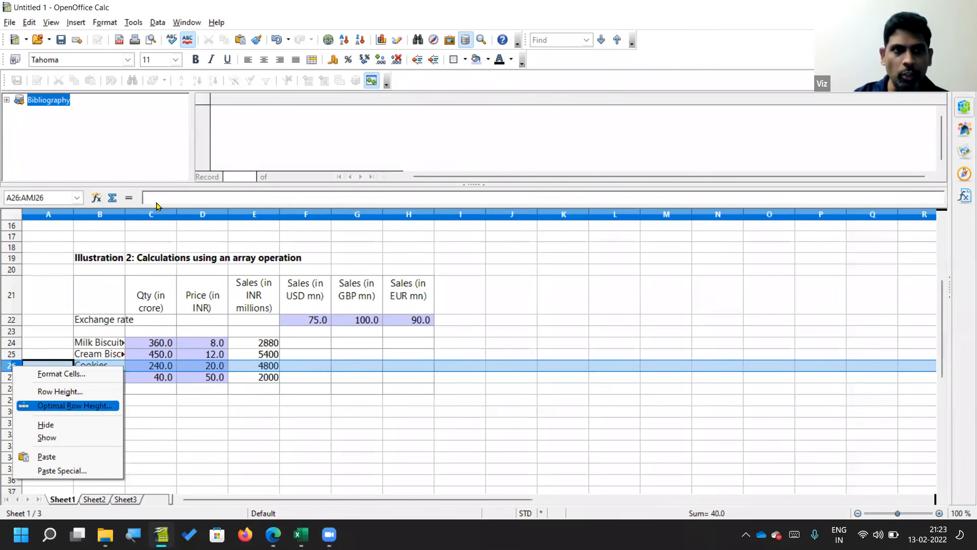
{"action": "left_click", "coordinate": [73, 23]}
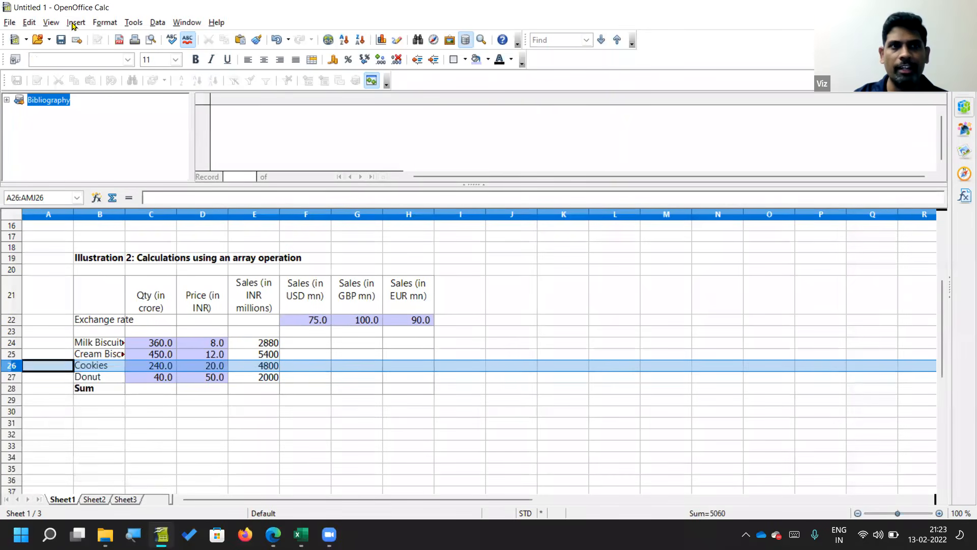
{"action": "left_click", "coordinate": [72, 23]}
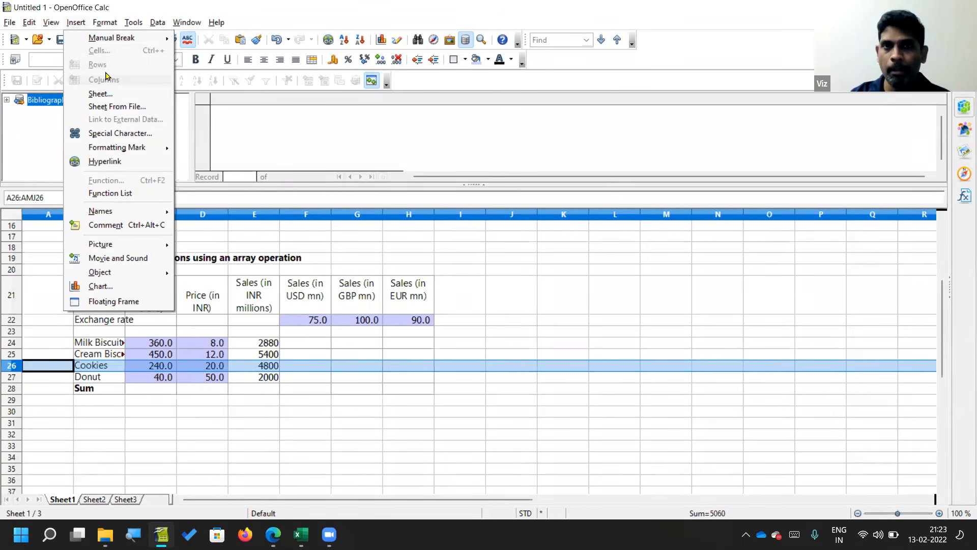
{"action": "left_click", "coordinate": [219, 242]}
{"action": "left_click", "coordinate": [259, 353]}
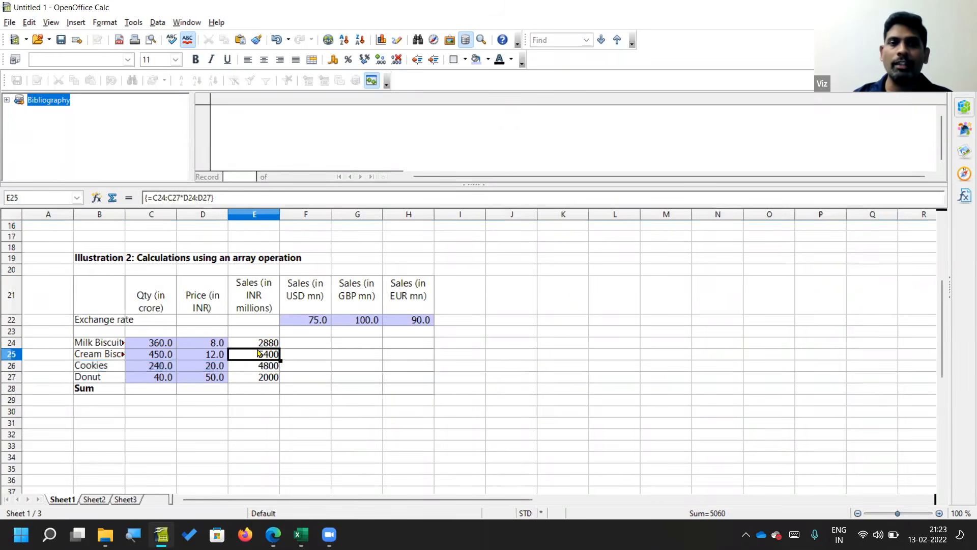
Step: Switch to the Vector Operations workbook in Excel and enter =C24:C26*D24:D26 in E24 as a regular formula
{"action": "key", "text": "alt+Tab"}
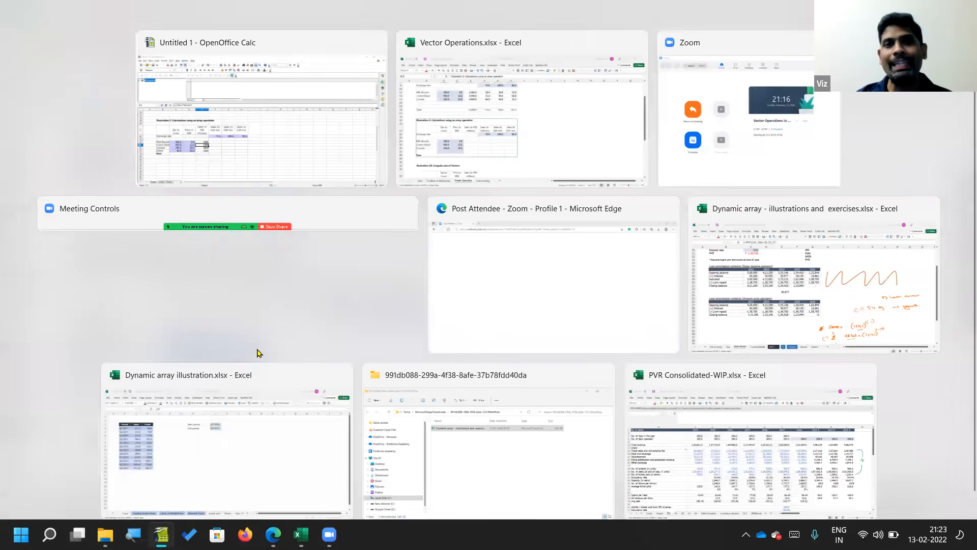
{"action": "key", "text": "Escape"}
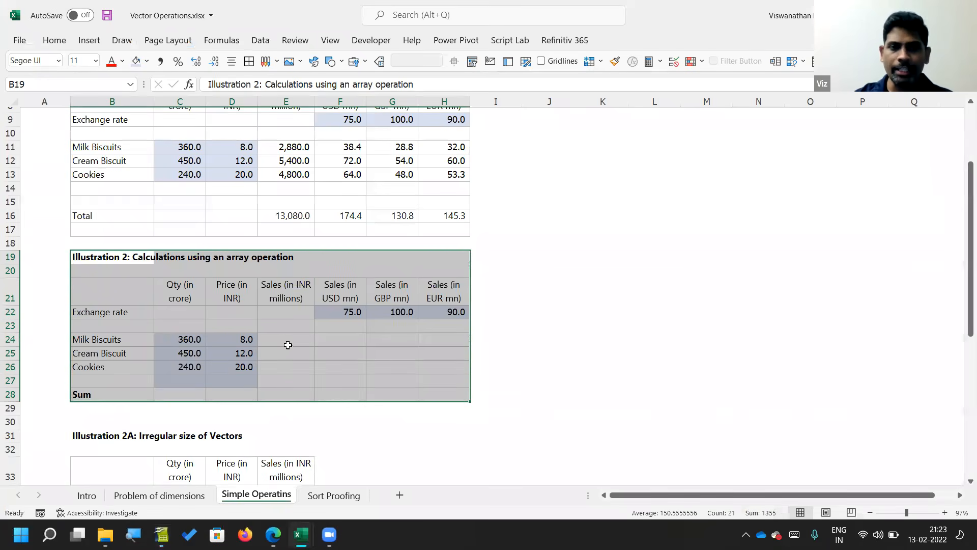
{"action": "left_click", "coordinate": [286, 342]}
{"action": "type", "text": "="}
{"action": "key", "text": "Left"}
{"action": "key", "text": "Left"}
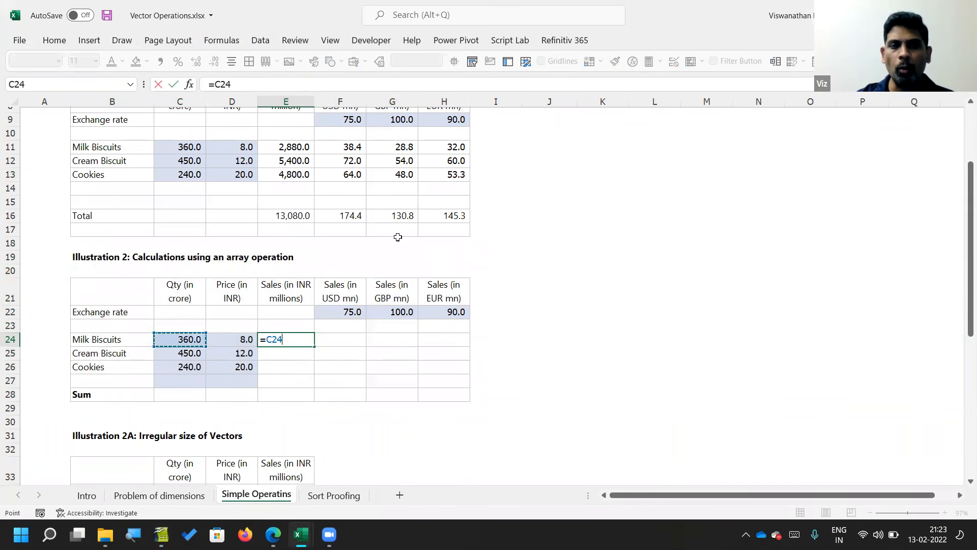
{"action": "key", "text": "shift+Down"}
{"action": "key", "text": "shift+Down"}
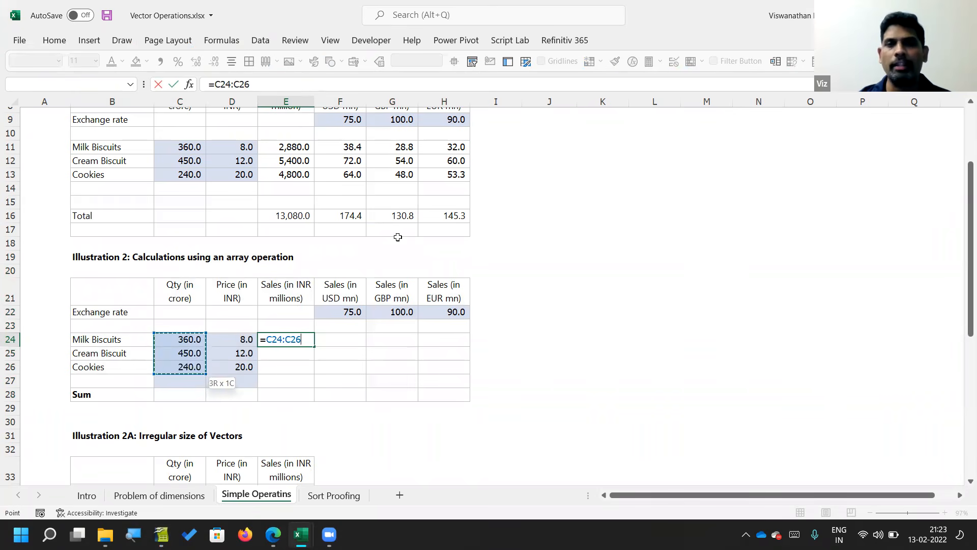
{"action": "type", "text": "*"}
{"action": "key", "text": "Left"}
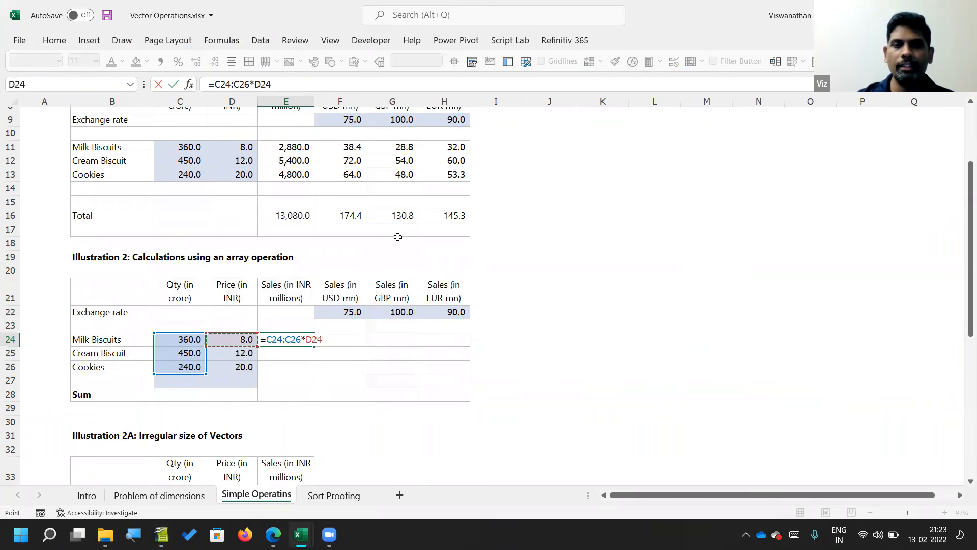
{"action": "key", "text": "shift+Down"}
{"action": "key", "text": "shift+Down"}
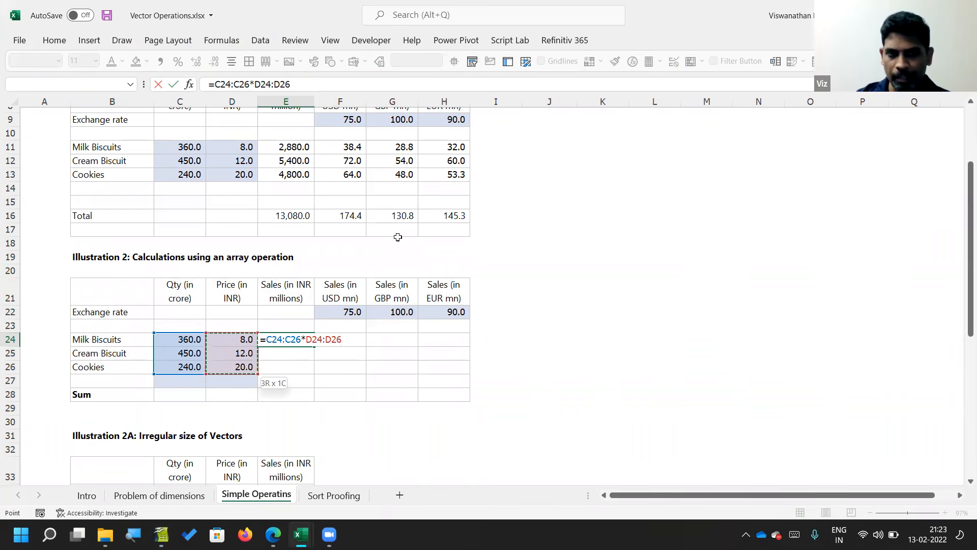
{"action": "key", "text": "Return"}
{"action": "key", "text": "Up"}
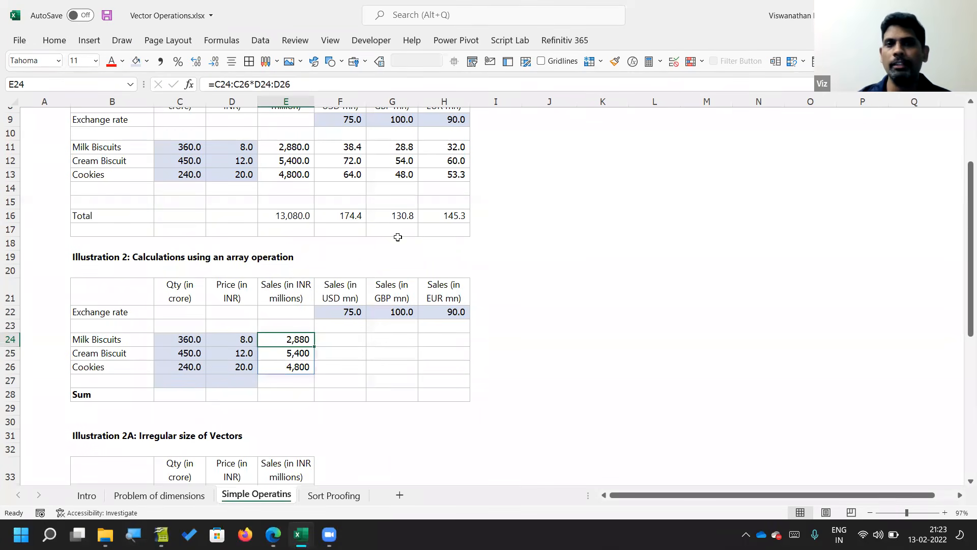
Step: Insert a new row above Cookies in the Illustration 2 table
{"action": "key", "text": "Down"}
{"action": "key", "text": "Down"}
{"action": "key", "text": "Left"}
{"action": "key", "text": "Left"}
{"action": "key", "text": "Left"}
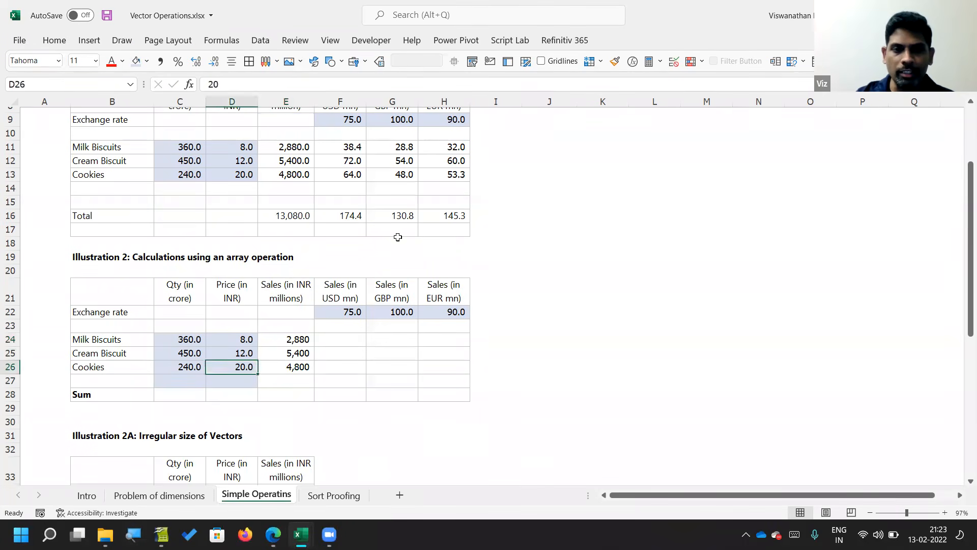
{"action": "key", "text": "alt+h"}
{"action": "key", "text": "i"}
{"action": "key", "text": "r"}
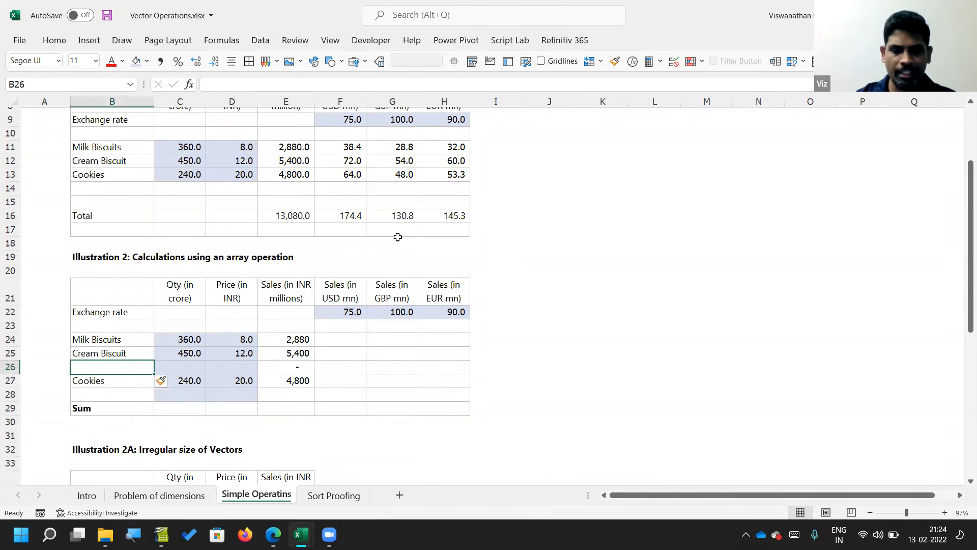
Step: Fill the new row 26 with the product Bourbon, quantity 200 and price 10
{"action": "type", "text": "Bourbon"}
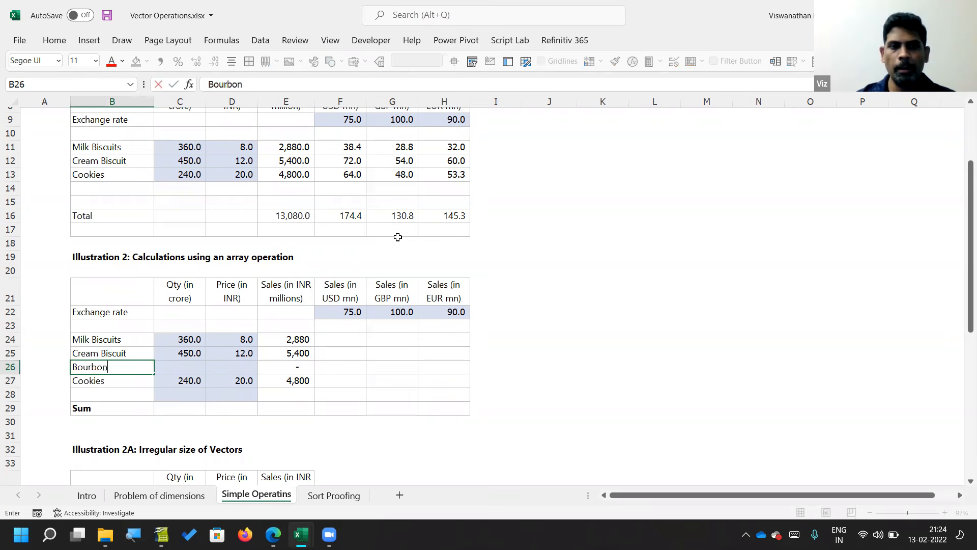
{"action": "key", "text": "Tab"}
{"action": "type", "text": "200"}
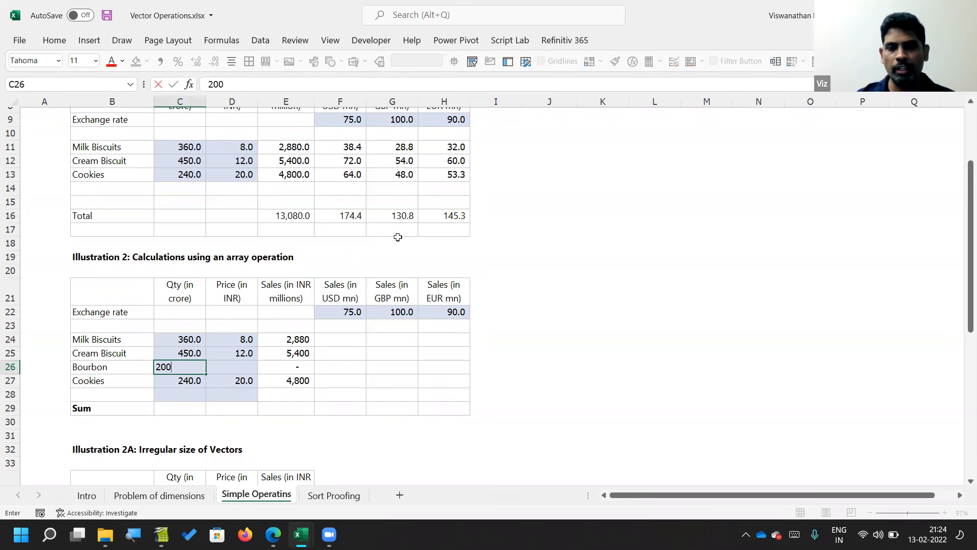
{"action": "key", "text": "Tab"}
{"action": "type", "text": "10"}
{"action": "key", "text": "Return"}
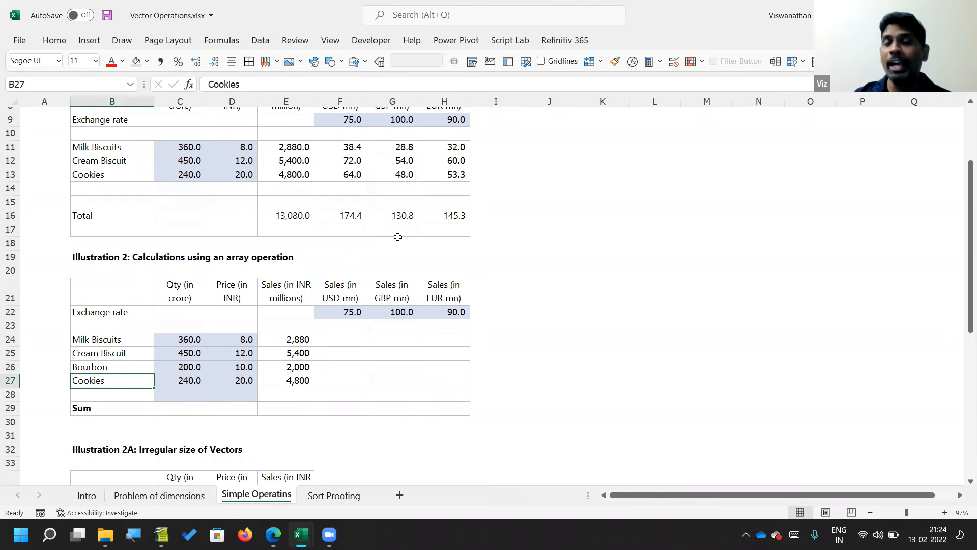
Step: Examine the cell ranges referenced by the sales formula in E24
{"action": "key", "text": "Tab"}
{"action": "key", "text": "Tab"}
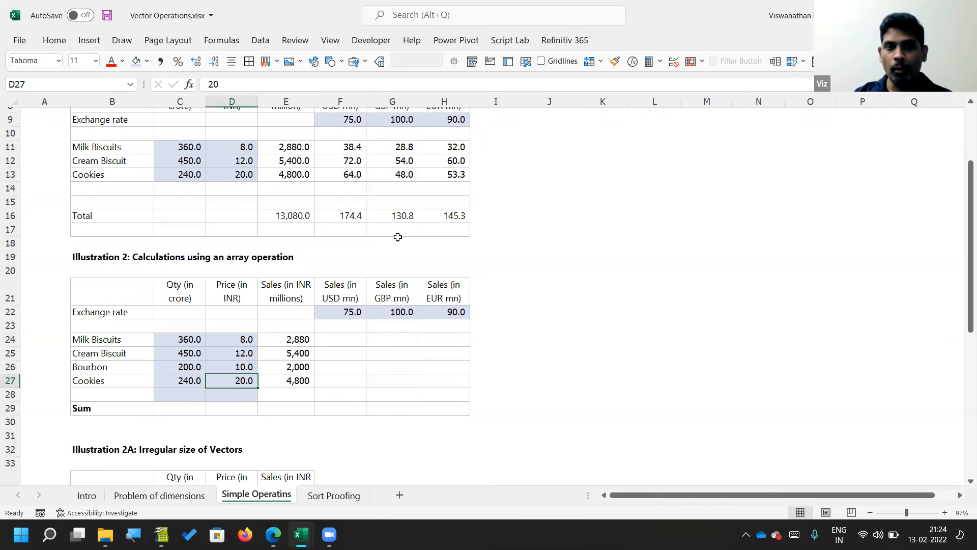
{"action": "key", "text": "Tab"}
{"action": "key", "text": "Up"}
{"action": "key", "text": "Up"}
{"action": "key", "text": "Up"}
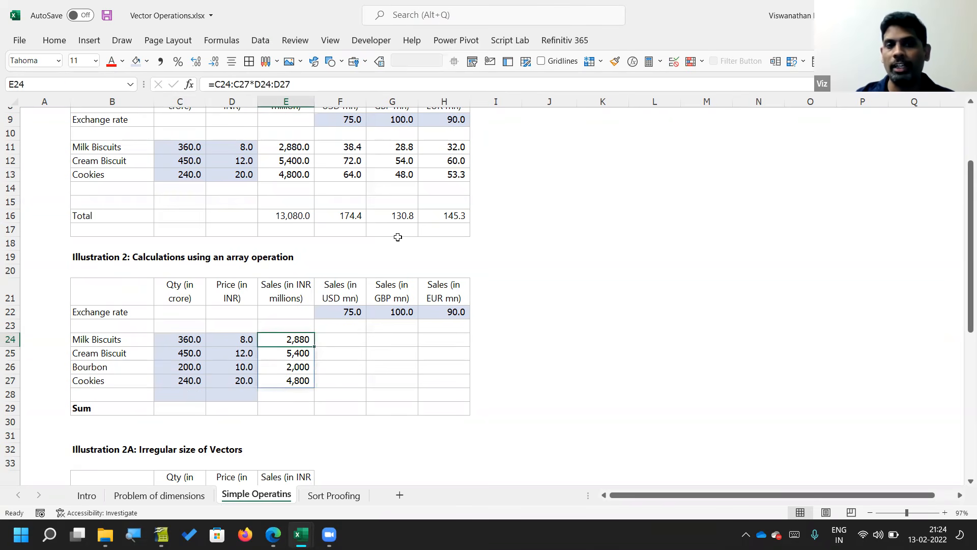
{"action": "key", "text": "F2"}
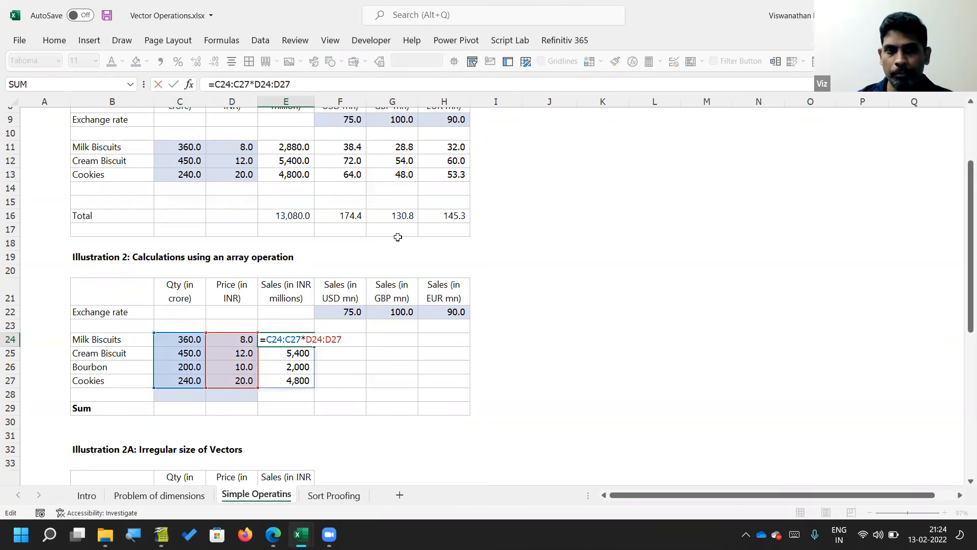
{"action": "key", "text": "Escape"}
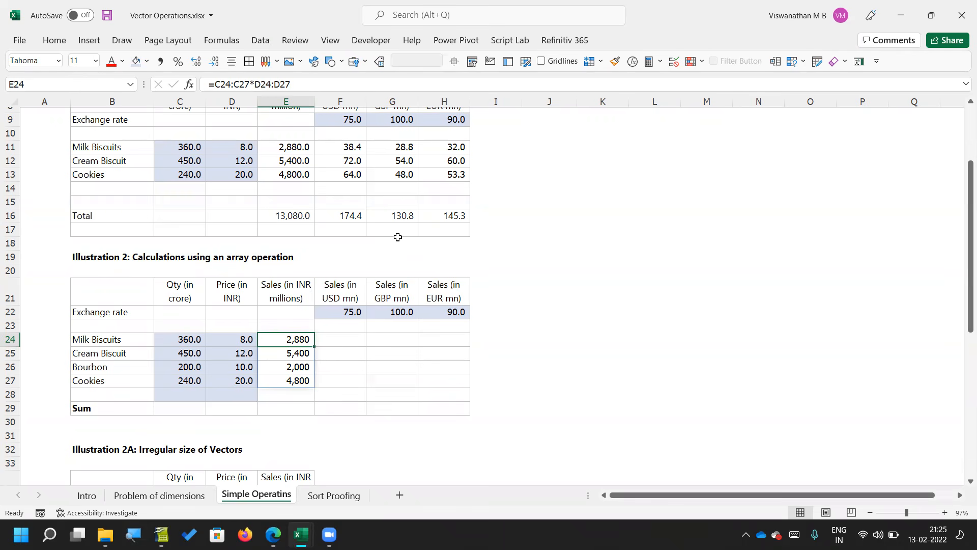
Step: Examine the sales results in E24:E27 and the cell ranges referenced by the formula in E24
{"action": "key", "text": "Down"}
{"action": "key", "text": "Down"}
{"action": "key", "text": "Down"}
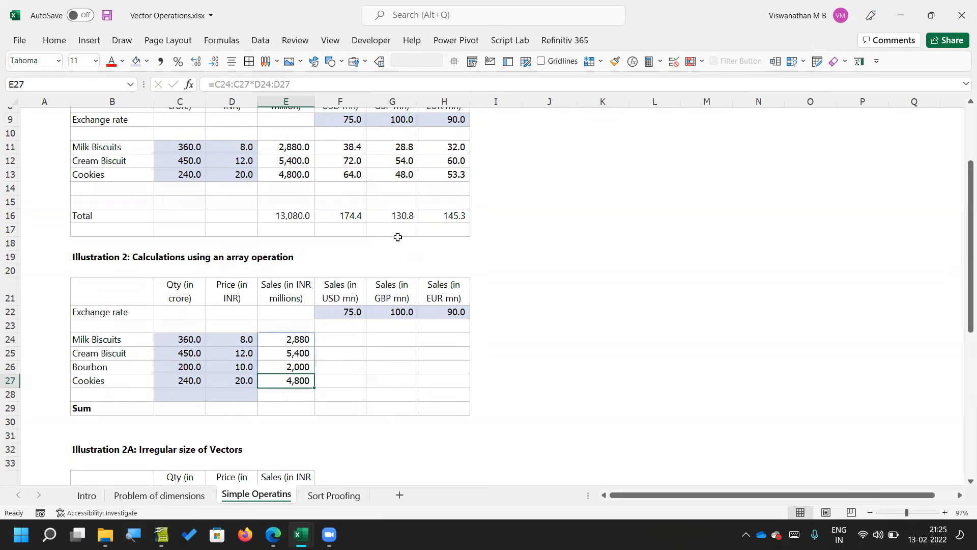
{"action": "key", "text": "Left"}
{"action": "key", "text": "Left"}
{"action": "key", "text": "Down"}
{"action": "key", "text": "Right"}
{"action": "key", "text": "Right"}
{"action": "key", "text": "Up"}
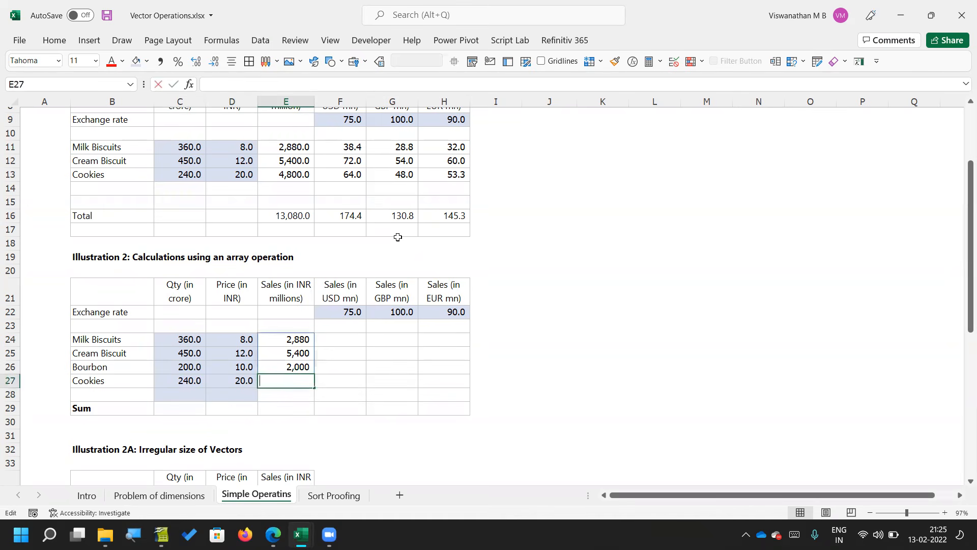
{"action": "key", "text": "Up"}
{"action": "key", "text": "Up"}
{"action": "key", "text": "Up"}
{"action": "key", "text": "F2"}
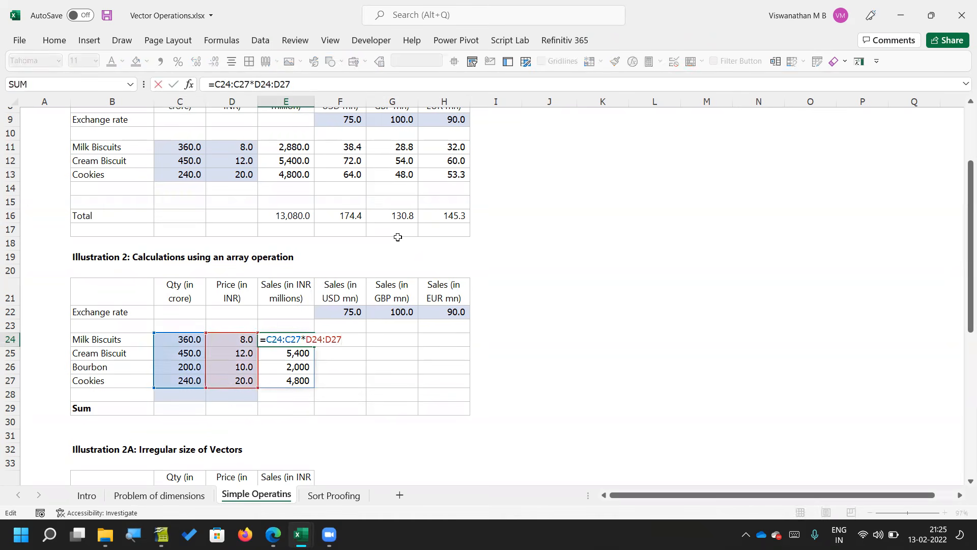
{"action": "key", "text": "Escape"}
{"action": "key", "text": "Down"}
{"action": "key", "text": "Down"}
{"action": "key", "text": "Down"}
{"action": "key", "text": "Left"}
{"action": "key", "text": "Left"}
{"action": "key", "text": "Left"}
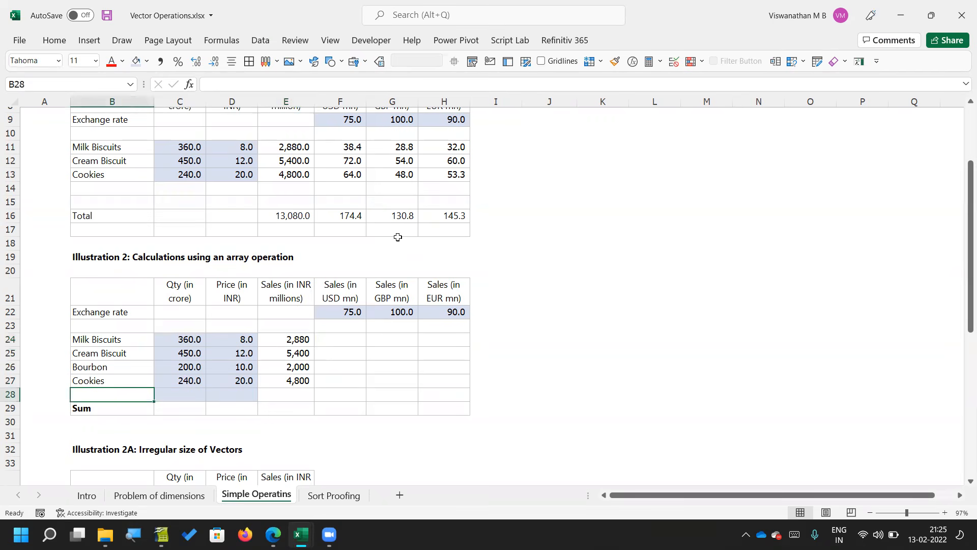
{"action": "type", "text": "Donut"}
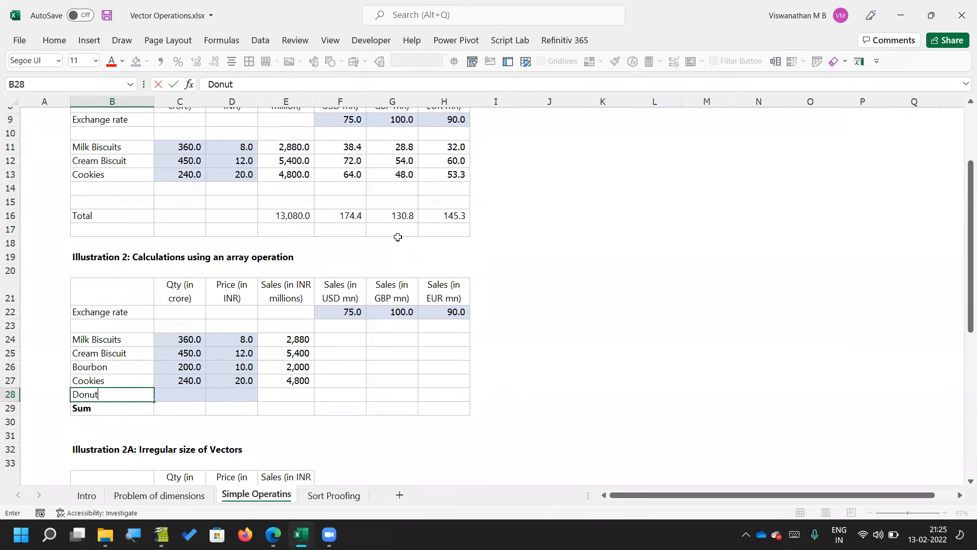
{"action": "key", "text": "Escape"}
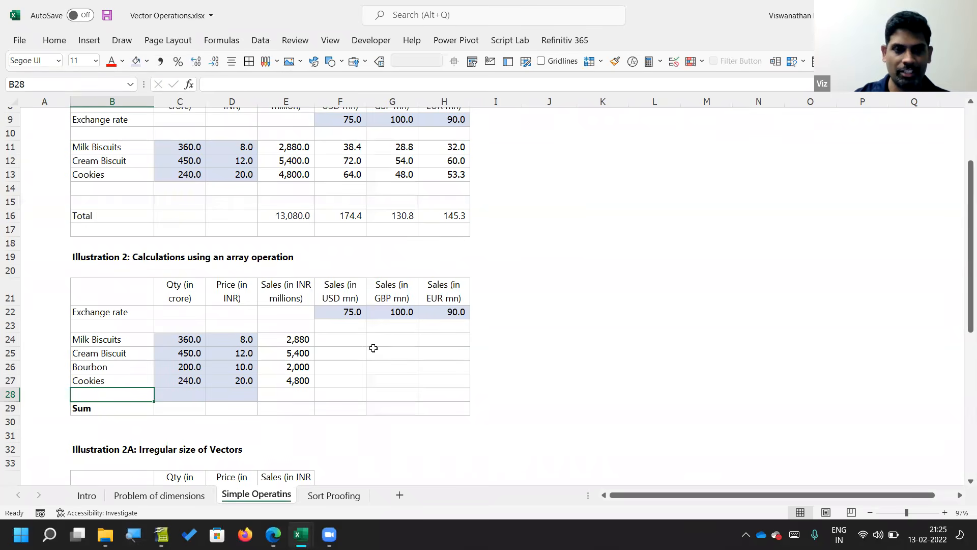
Step: Look over the Donut row in Illustration 2A and review the input ranges of the Illustration 2 sales formula
{"action": "scroll", "coordinate": [373, 348], "scroll_direction": "down", "scroll_amount": 5}
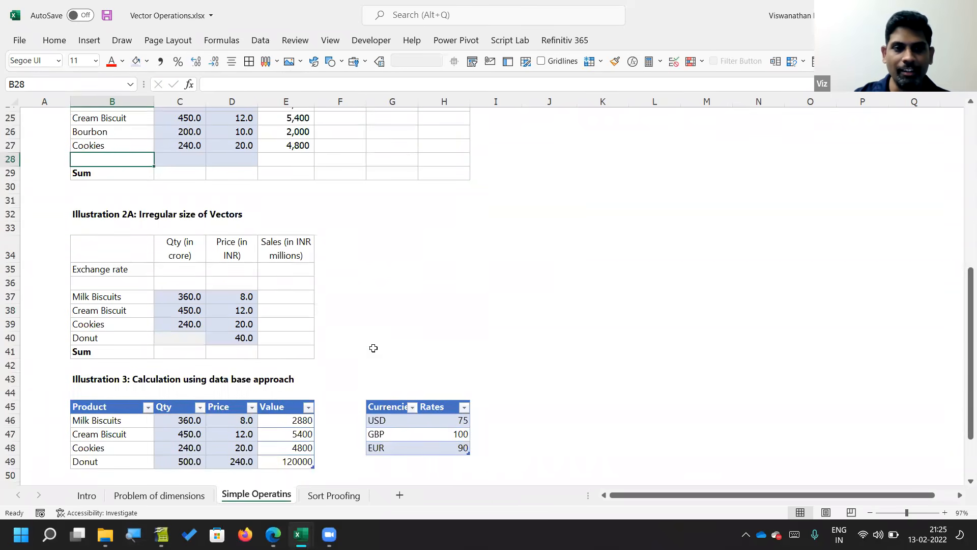
{"action": "left_click", "coordinate": [244, 337]}
{"action": "scroll", "coordinate": [374, 264], "scroll_direction": "up", "scroll_amount": 2}
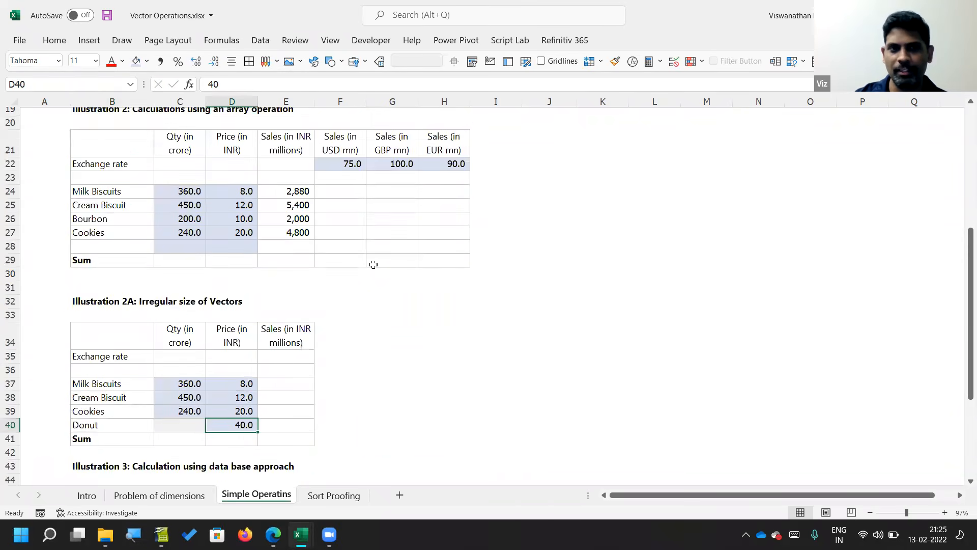
{"action": "left_click", "coordinate": [119, 247]}
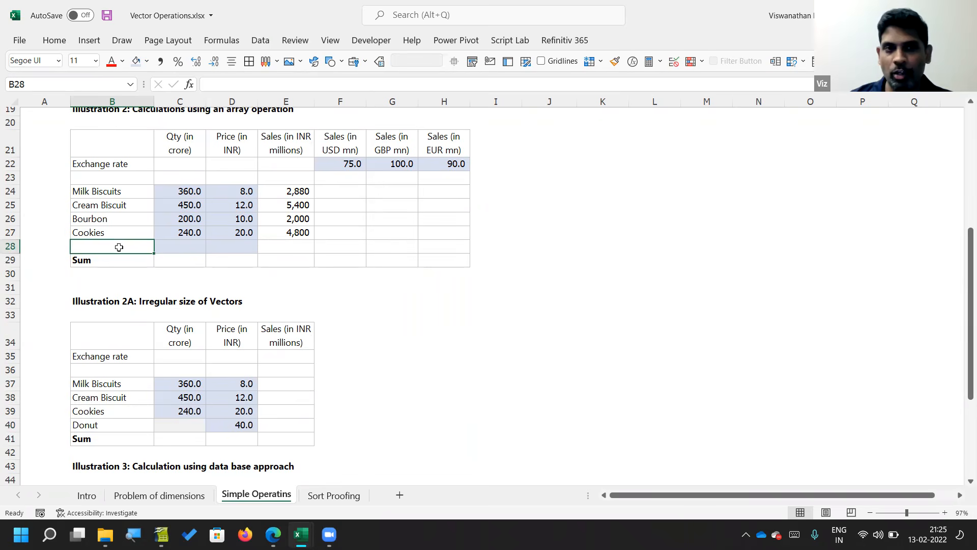
{"action": "key", "text": "Up"}
{"action": "key", "text": "Up"}
{"action": "key", "text": "Down"}
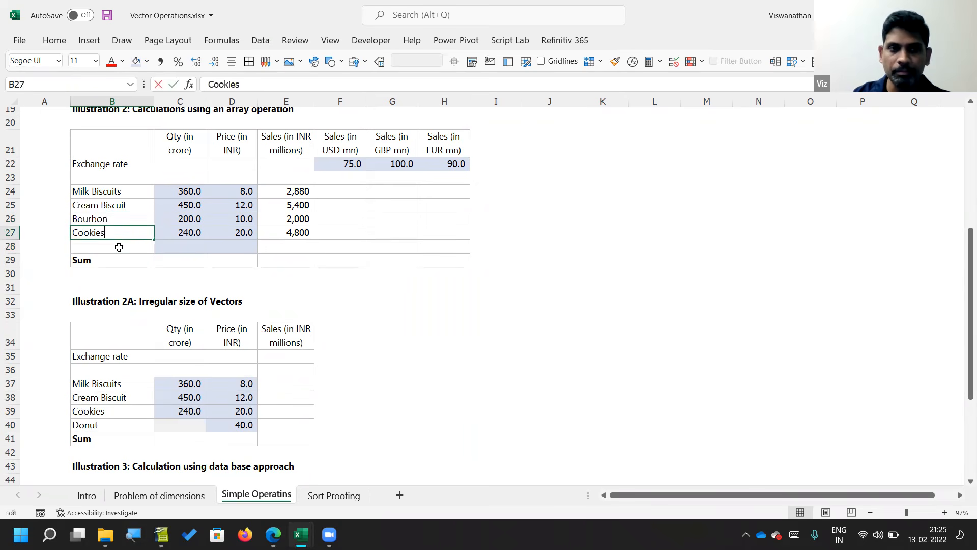
{"action": "key", "text": "Up"}
{"action": "key", "text": "Right"}
{"action": "key", "text": "Right"}
{"action": "key", "text": "Right"}
{"action": "key", "text": "Up"}
{"action": "key", "text": "Up"}
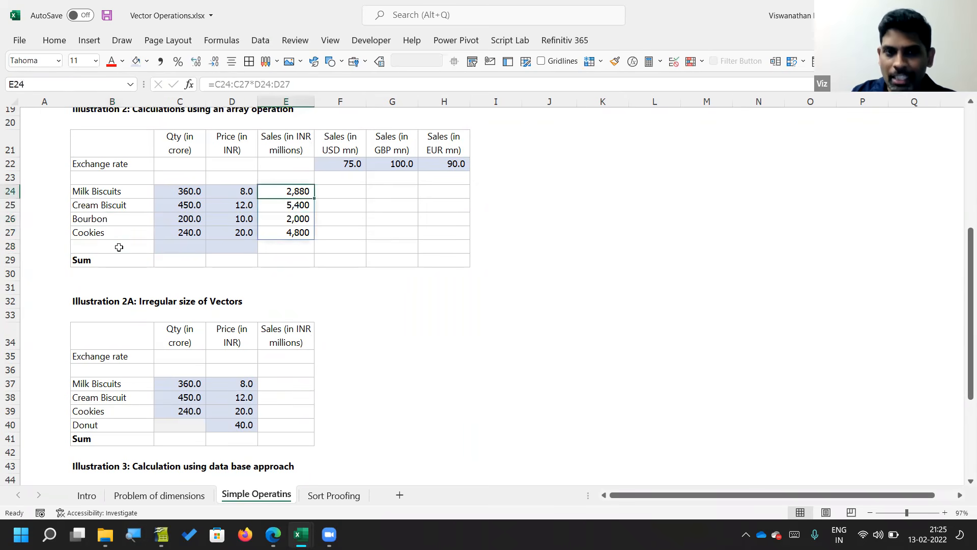
{"action": "key", "text": "F2"}
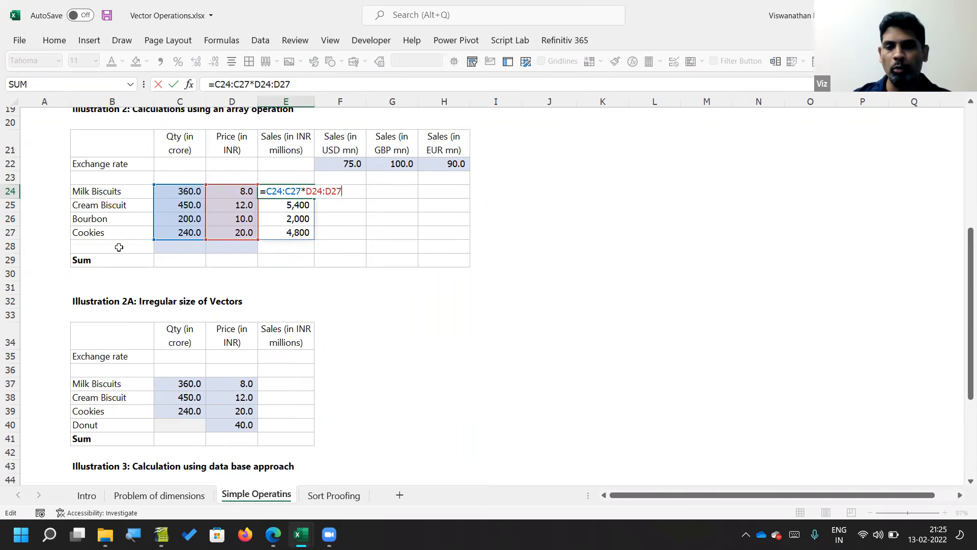
{"action": "key", "text": "Return"}
Step: Fill row 28 of the Illustration 2 table with the product Donut, quantity 50 and price 20
{"action": "key", "text": "Down"}
{"action": "key", "text": "Down"}
{"action": "key", "text": "Left"}
{"action": "key", "text": "Down"}
{"action": "key", "text": "Left"}
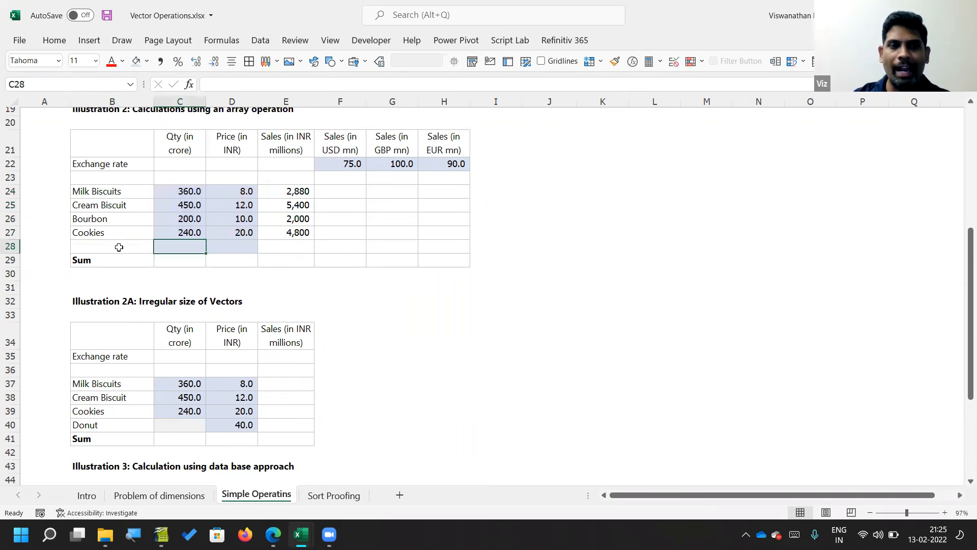
{"action": "key", "text": "Left"}
{"action": "type", "text": "Donut"}
{"action": "key", "text": "Tab"}
{"action": "type", "text": "50"}
{"action": "key", "text": "Tab"}
{"action": "type", "text": "20"}
Step: Check whether the sales formula's spilled range in column E extends to the Donut row
{"action": "key", "text": "Right"}
{"action": "key", "text": "Up"}
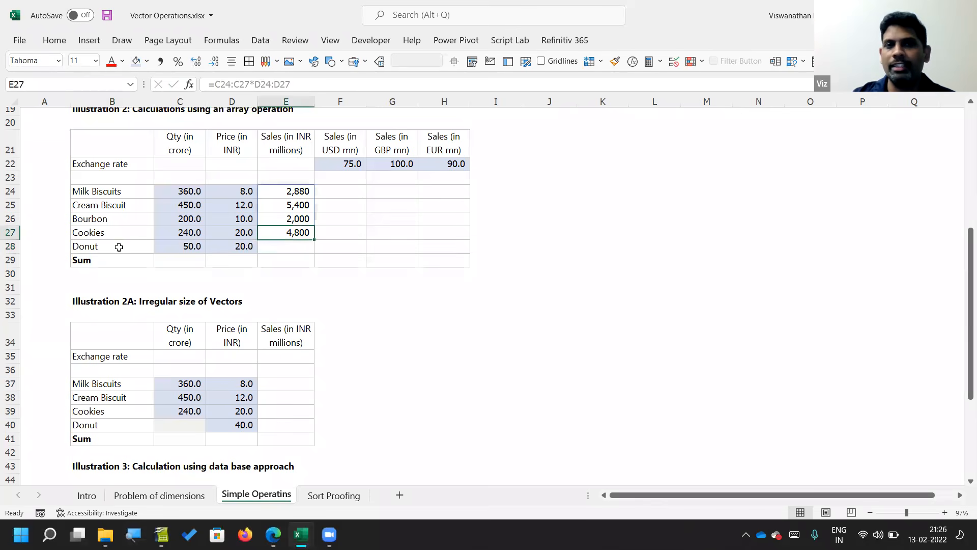
{"action": "key", "text": "Down"}
{"action": "key", "text": "Left"}
{"action": "key", "text": "Left"}
{"action": "key", "text": "Right"}
{"action": "key", "text": "Up"}
{"action": "key", "text": "Right"}
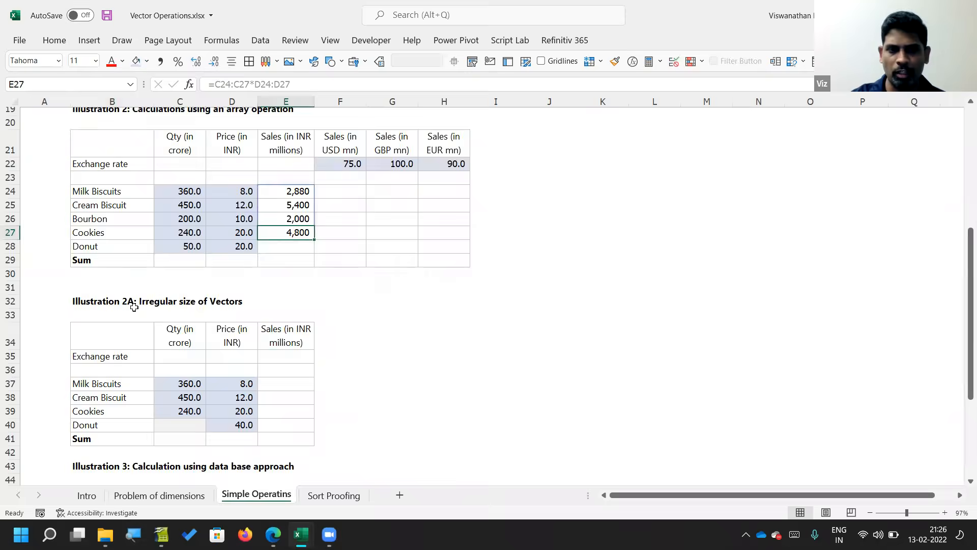
{"action": "scroll", "coordinate": [134, 307], "scroll_direction": "down", "scroll_amount": 4}
{"action": "scroll", "coordinate": [134, 307], "scroll_direction": "up", "scroll_amount": 3}
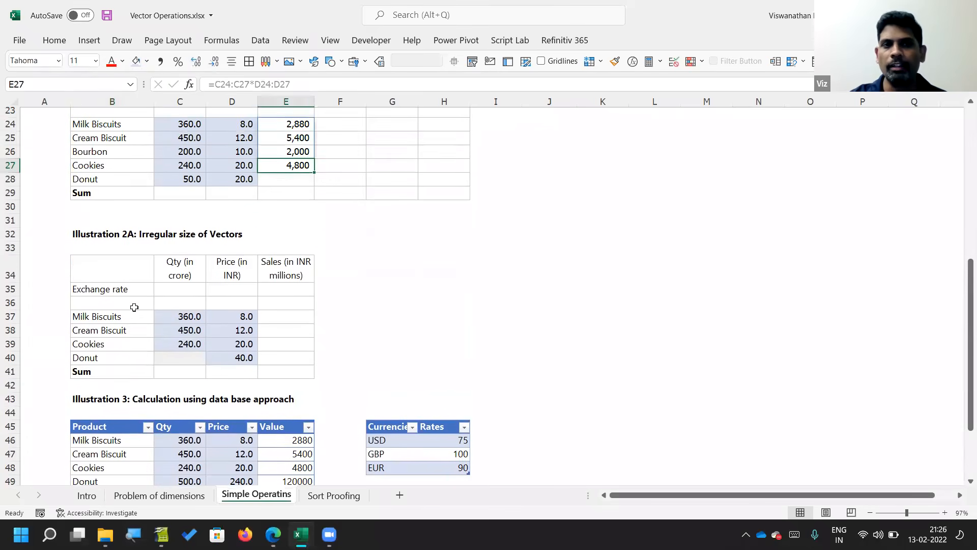
Step: Clear the Donut entries from B28:D28
{"action": "left_click", "coordinate": [81, 182]}
{"action": "left_click_drag", "start_coordinate": [81, 182], "coordinate": [233, 179]}
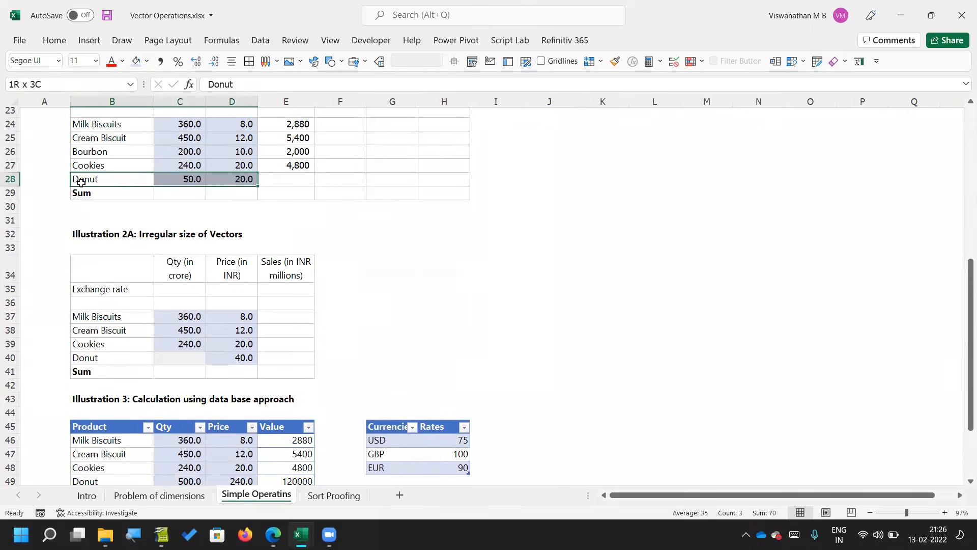
{"action": "key", "text": "Delete"}
Step: Inspect the ranges multiplied by the formula in E24 and select its whole spilled range E24:E27
{"action": "left_click", "coordinate": [277, 150]}
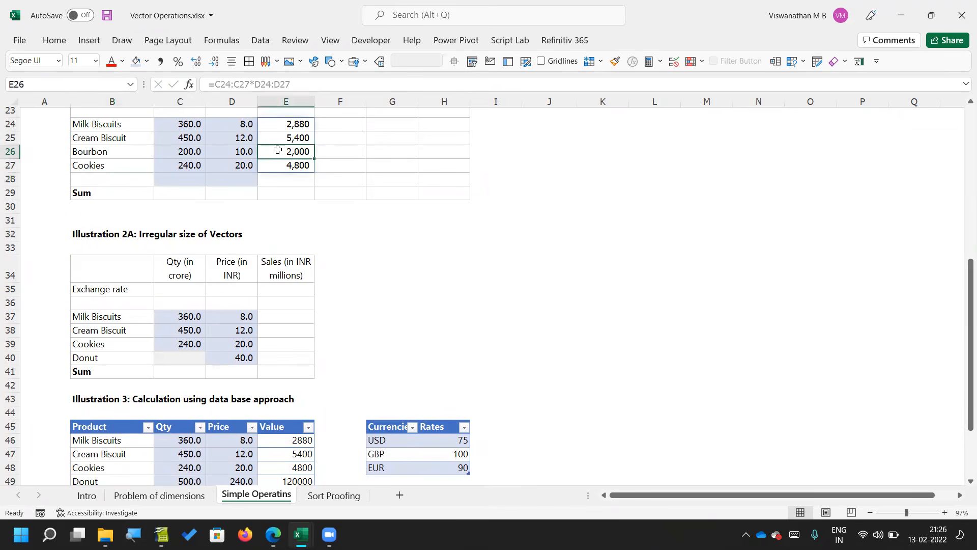
{"action": "scroll", "coordinate": [277, 149], "scroll_direction": "up", "scroll_amount": 3}
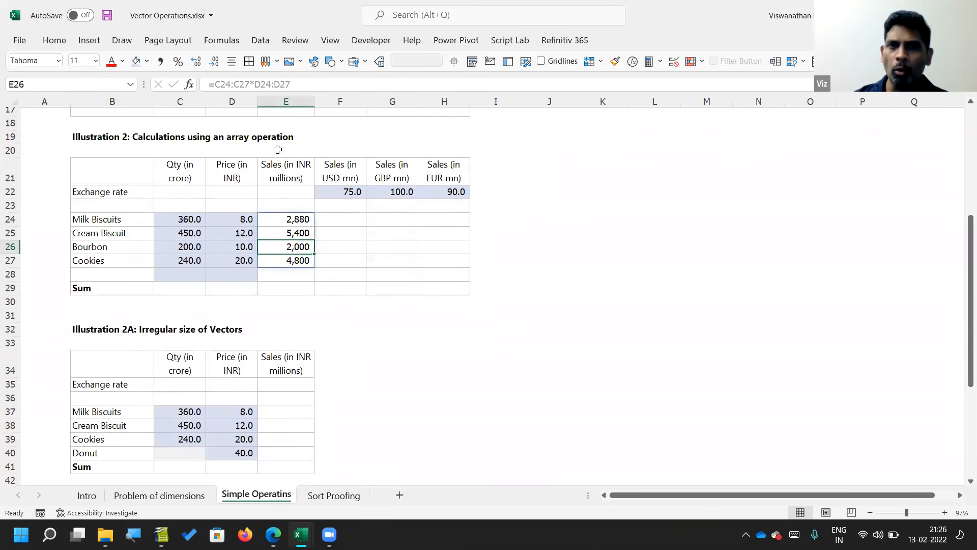
{"action": "key", "text": "Up"}
{"action": "key", "text": "Up"}
{"action": "key", "text": "F2"}
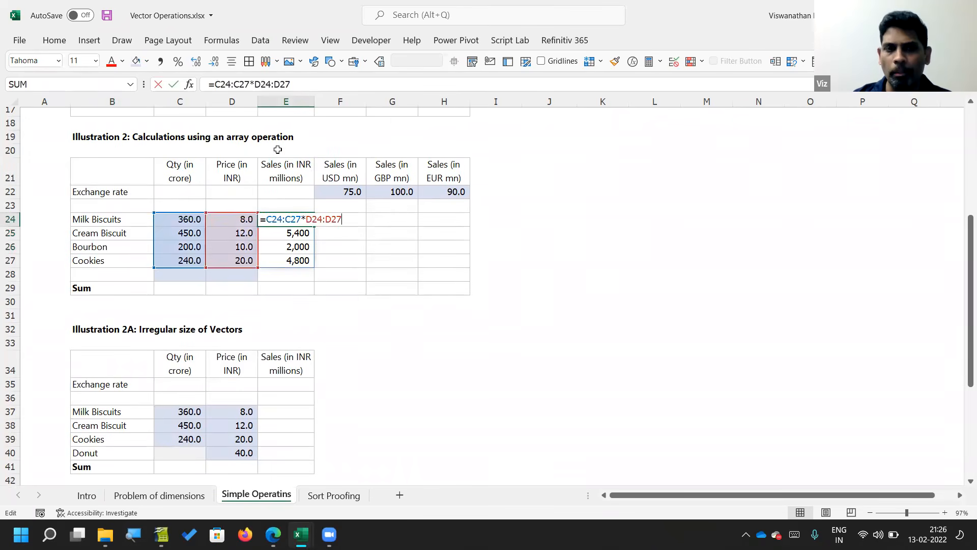
{"action": "key", "text": "Escape"}
{"action": "key", "text": "Left"}
{"action": "key", "text": "Right"}
{"action": "key", "text": "shift+Down"}
{"action": "key", "text": "shift+Down"}
{"action": "key", "text": "shift+Down"}
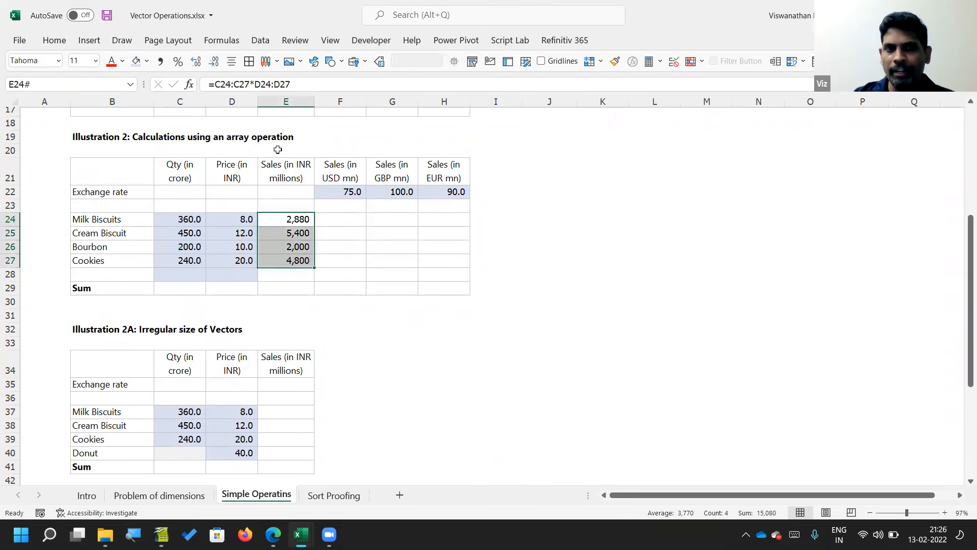
Step: Enter the note "Vector vs Vector" in J24 beside the Illustration 2 table
{"action": "key", "text": "Right"}
{"action": "key", "text": "Right"}
{"action": "key", "text": "Right"}
{"action": "key", "text": "Right"}
{"action": "key", "text": "Right"}
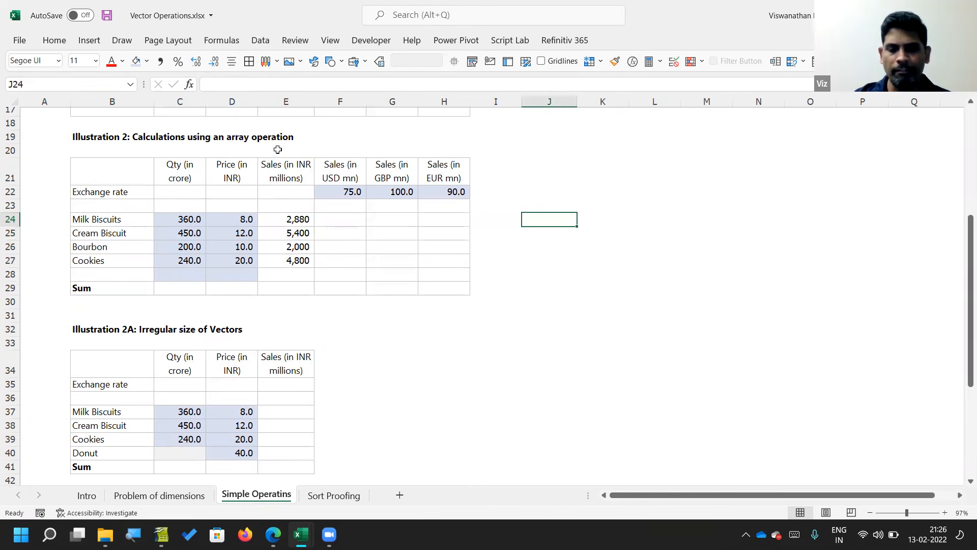
{"action": "type", "text": "Vector v"}
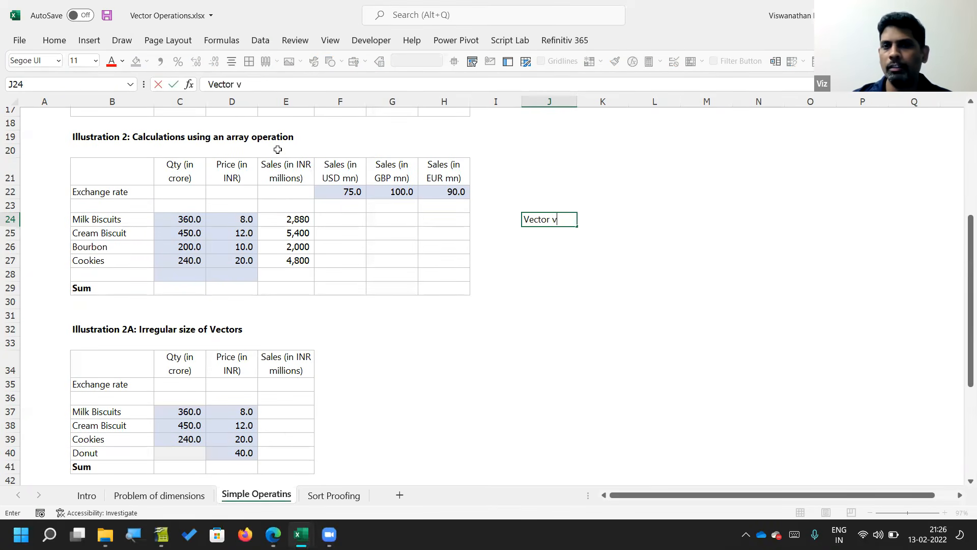
{"action": "type", "text": "s Vector"}
{"action": "key", "text": "Return"}
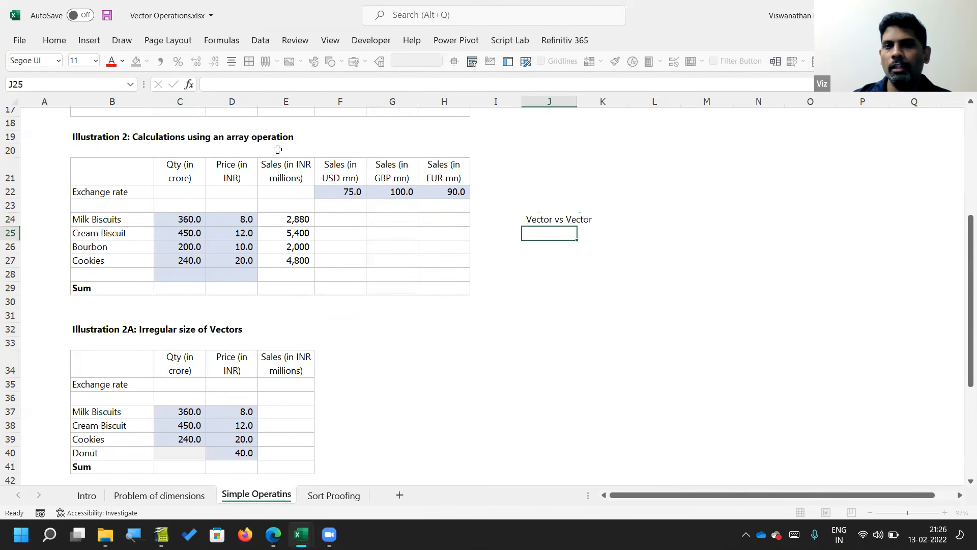
Step: Examine the quantity and price vectors used in the E24 sales formula
{"action": "key", "text": "Up"}
{"action": "key", "text": "Left"}
{"action": "key", "text": "Left"}
{"action": "key", "text": "Left"}
{"action": "key", "text": "Left"}
{"action": "key", "text": "Left"}
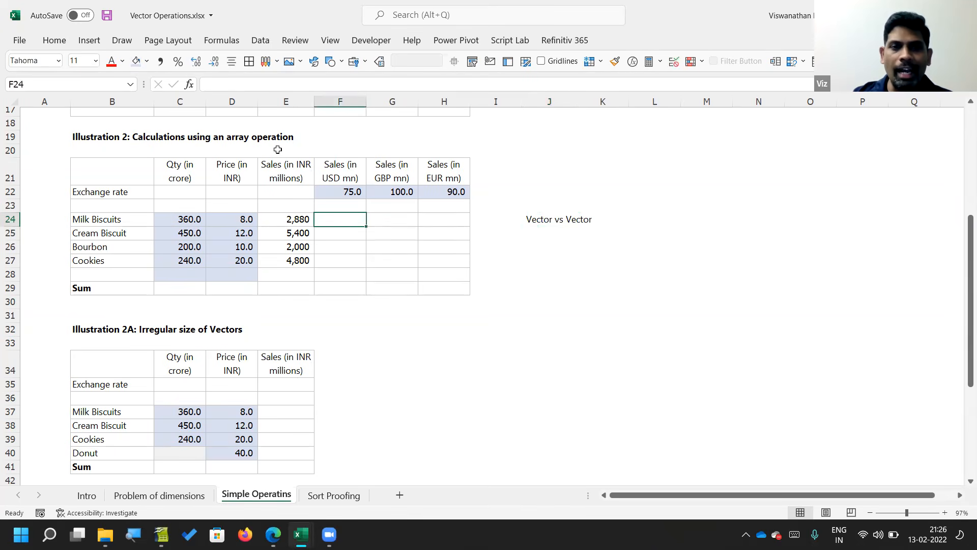
{"action": "key", "text": "F2"}
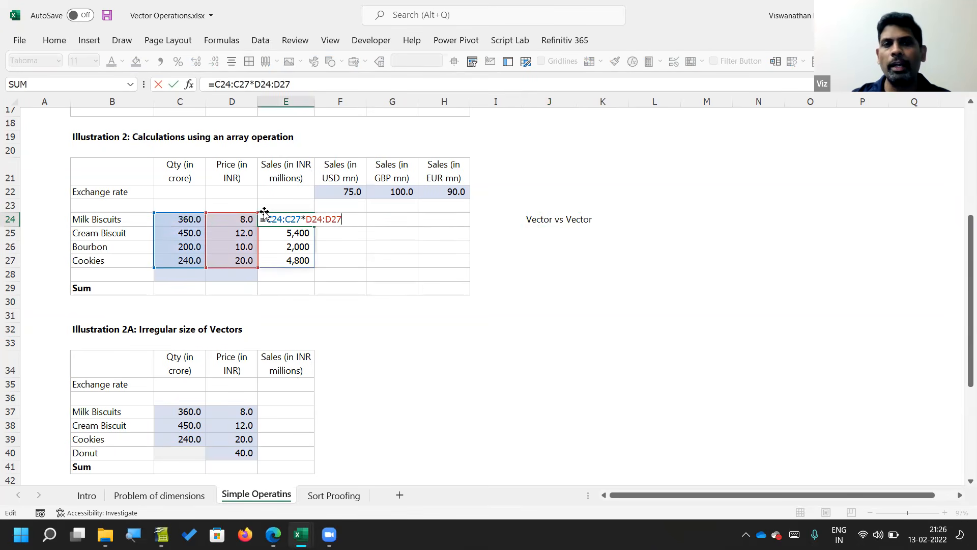
{"action": "left_click_drag", "start_coordinate": [265, 219], "coordinate": [375, 220]}
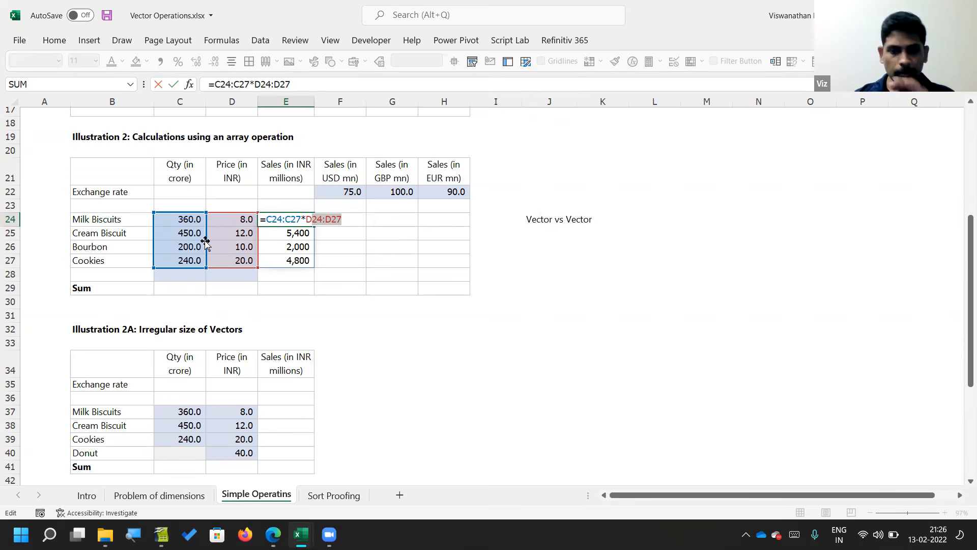
{"action": "key", "text": "Return"}
{"action": "key", "text": "Up"}
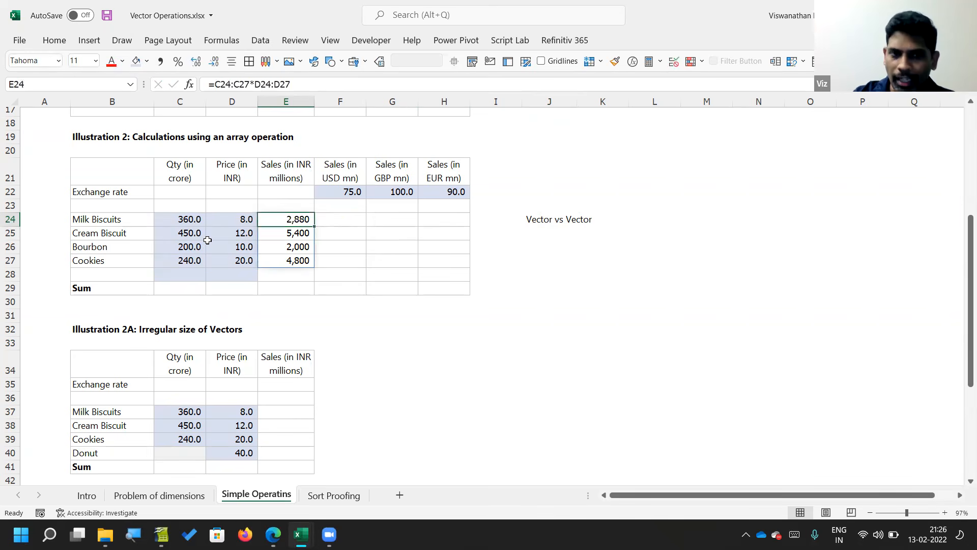
Step: Extend the E24 sales formula to divide by the conversion factor in D6, making it =C24:C27*D24:D27/D6
{"action": "key", "text": "F2"}
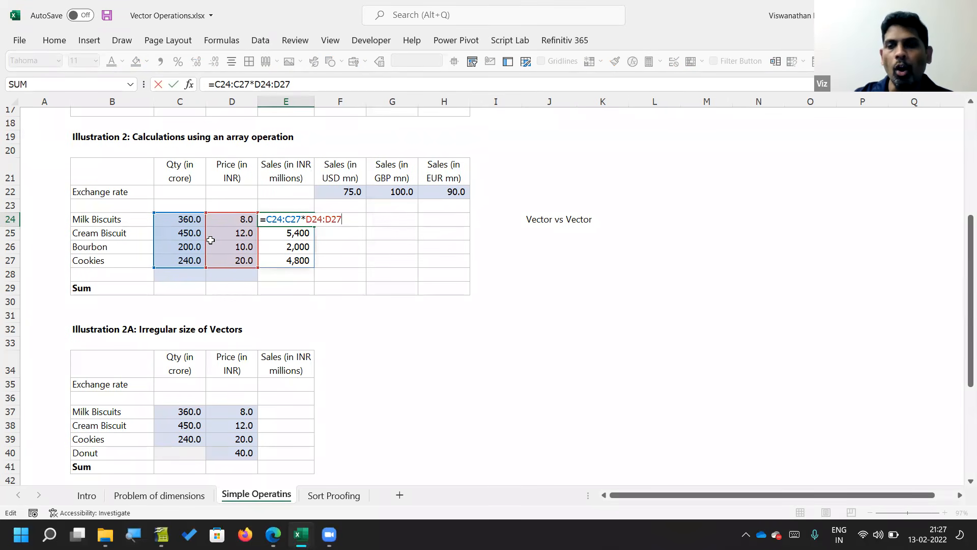
{"action": "type", "text": "/"}
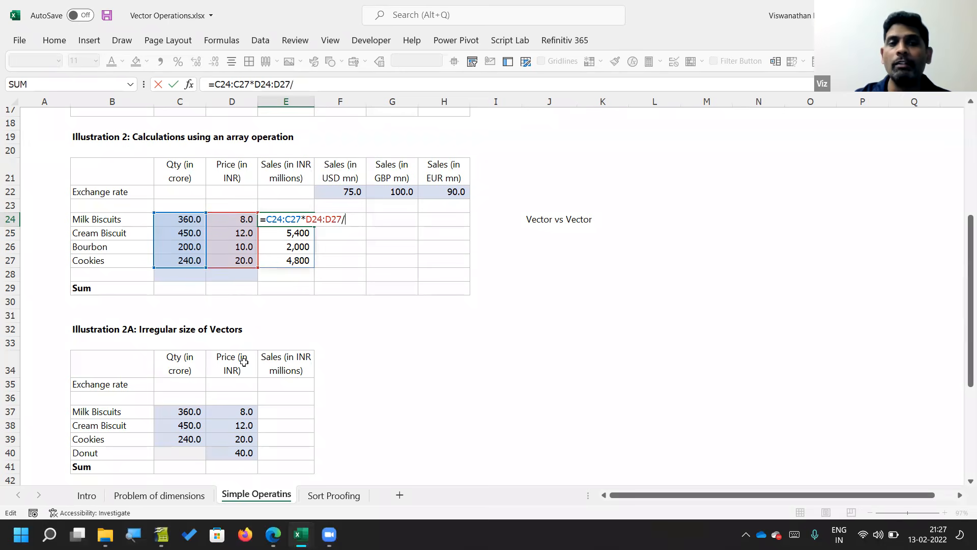
{"action": "scroll", "coordinate": [244, 362], "scroll_direction": "up", "scroll_amount": 2}
{"action": "scroll", "coordinate": [244, 363], "scroll_direction": "up", "scroll_amount": 4}
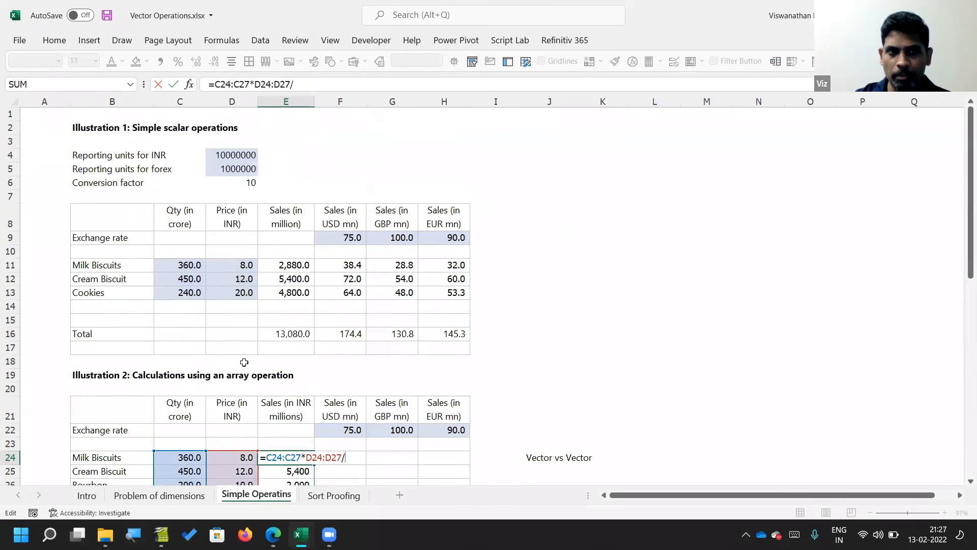
{"action": "left_click", "coordinate": [243, 183]}
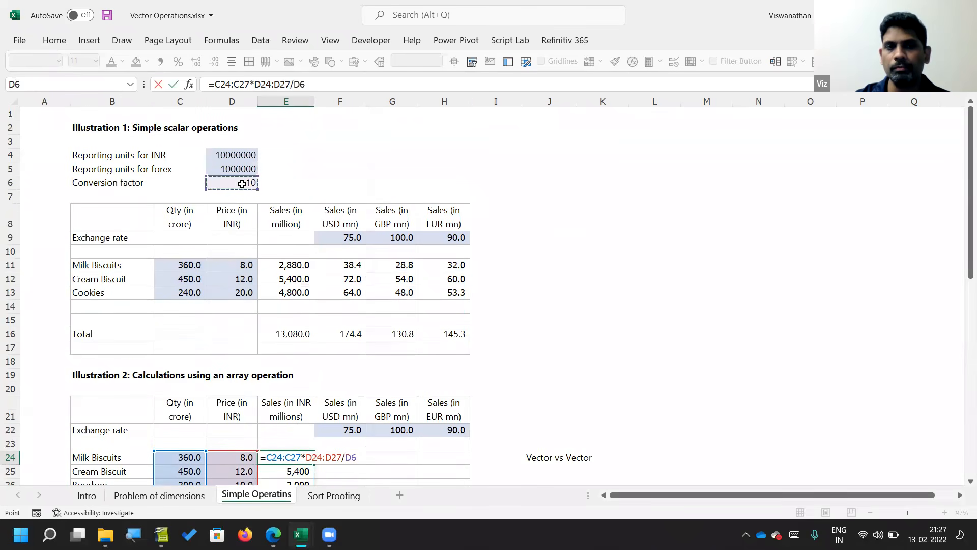
{"action": "scroll", "coordinate": [243, 185], "scroll_direction": "down", "scroll_amount": 1}
{"action": "scroll", "coordinate": [242, 184], "scroll_direction": "down", "scroll_amount": 1}
{"action": "scroll", "coordinate": [240, 187], "scroll_direction": "down", "scroll_amount": 2}
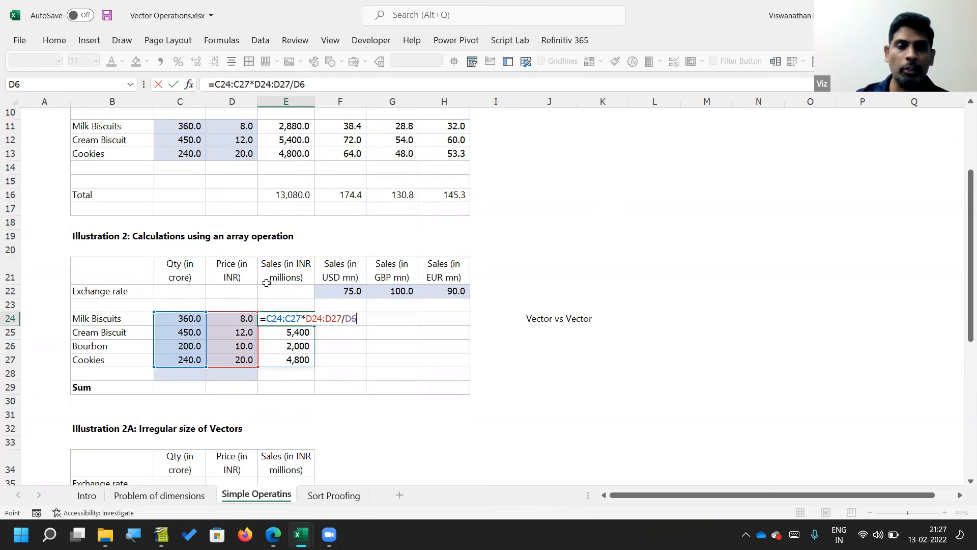
{"action": "key", "text": "Return"}
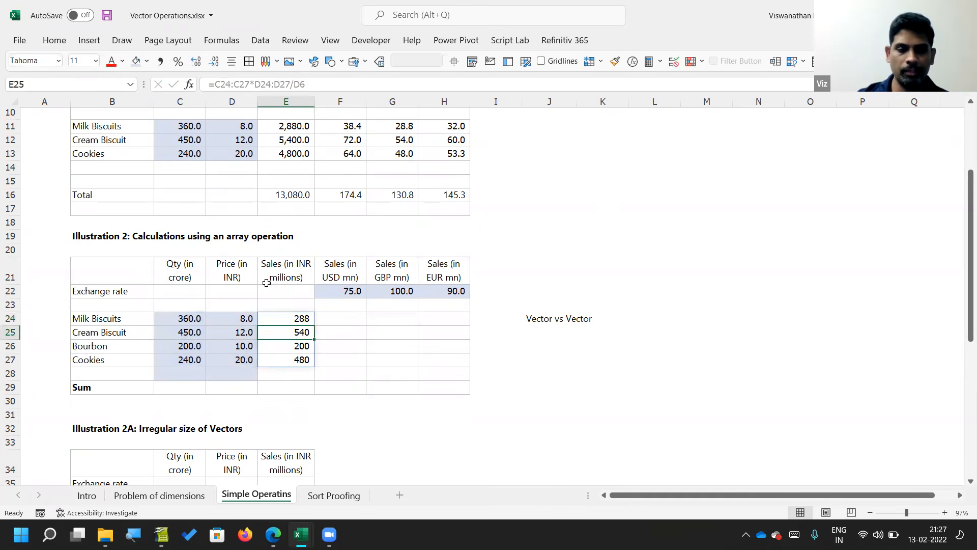
{"action": "key", "text": "Up"}
{"action": "key", "text": "F2"}
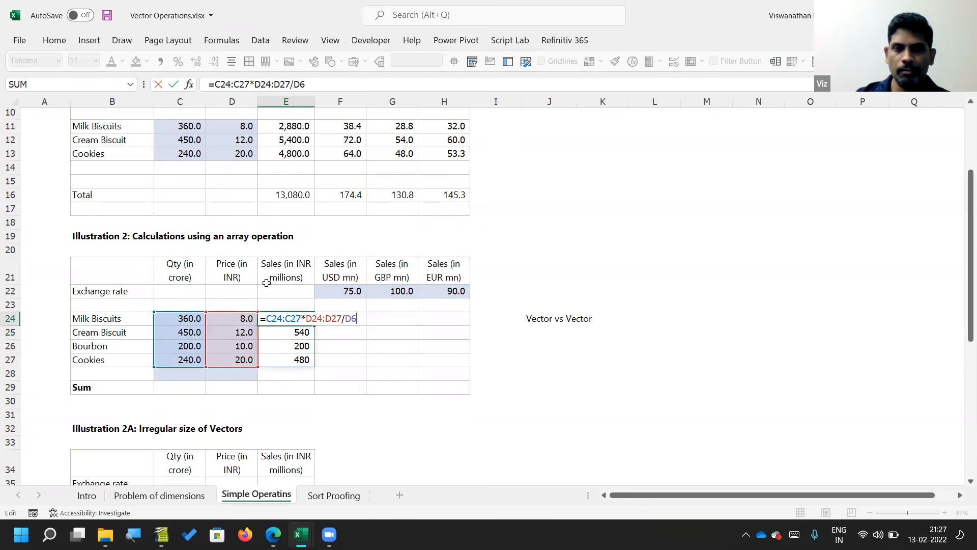
{"action": "key", "text": "Escape"}
{"action": "key", "text": "F2"}
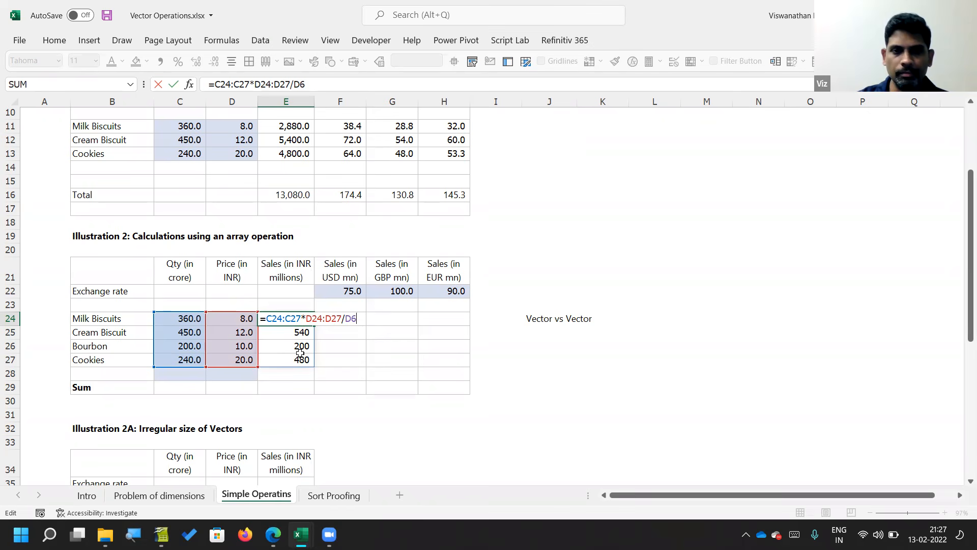
{"action": "key", "text": "ctrl+Return"}
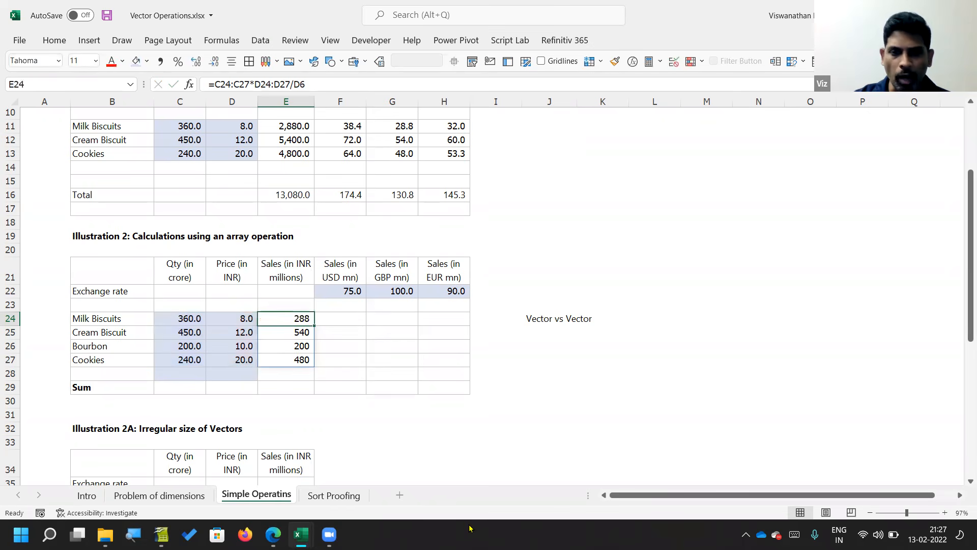
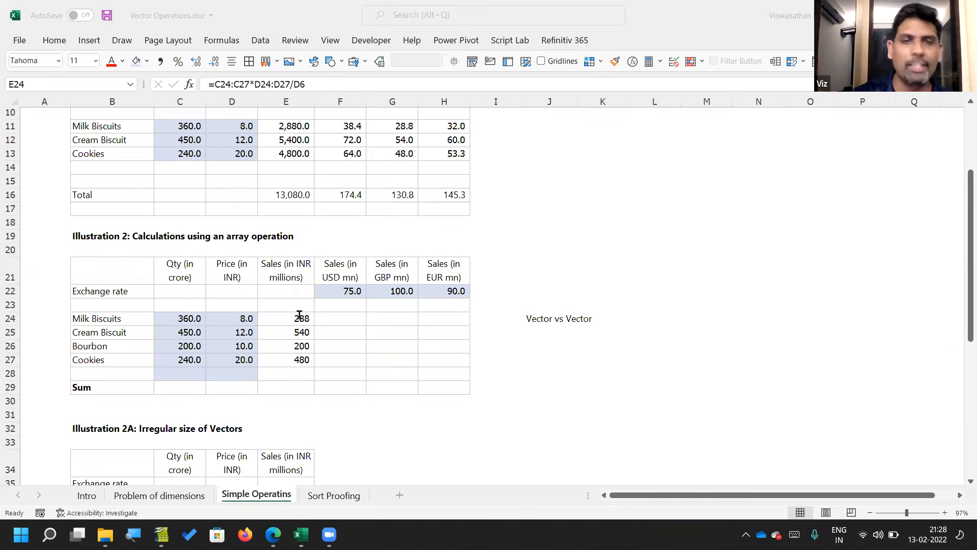
Step: Check the ranges referenced by the sales formula in E24
{"action": "key", "text": "F2"}
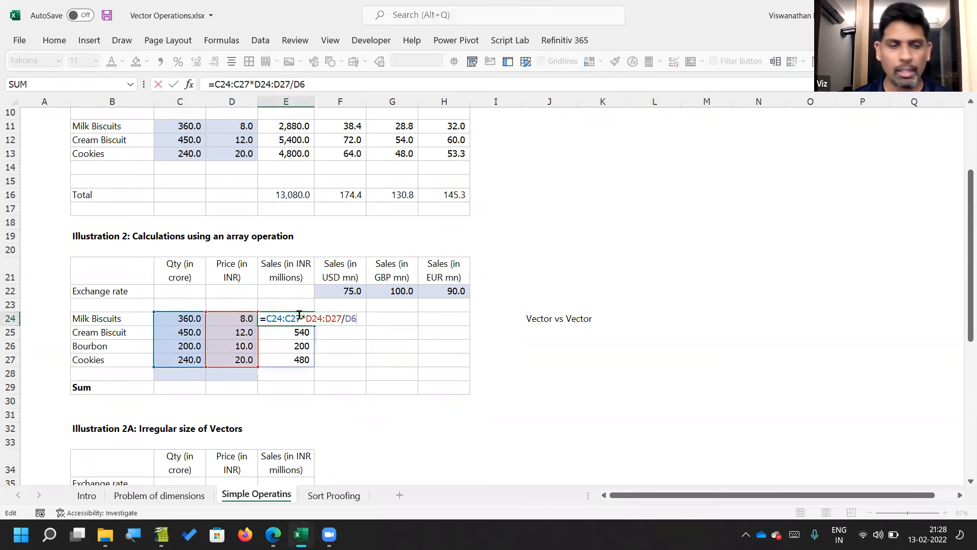
{"action": "key", "text": "ctrl+Return"}
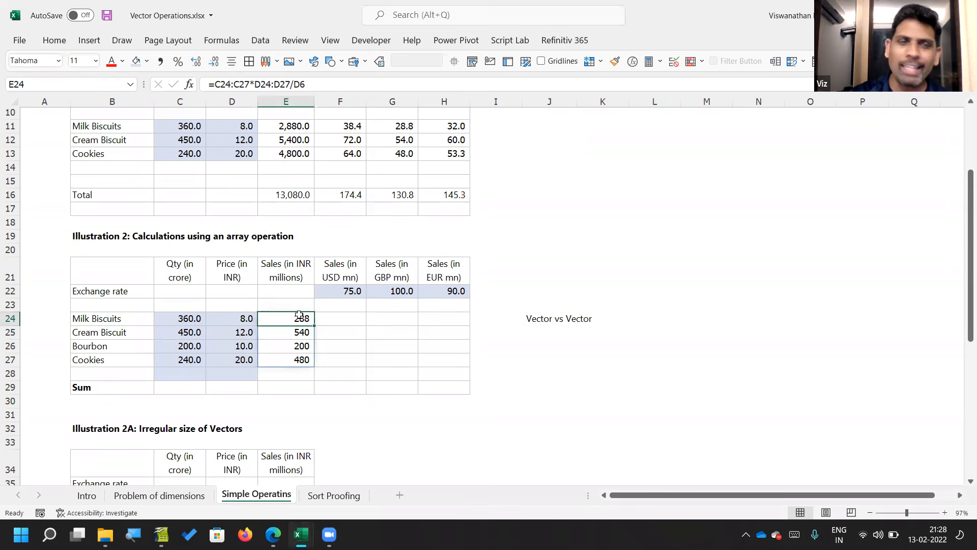
Step: In Illustration 2A, enter =C37:C39*D37:D40 in E37 to multiply quantity and price vectors of unequal length
{"action": "scroll", "coordinate": [299, 315], "scroll_direction": "down", "scroll_amount": 3}
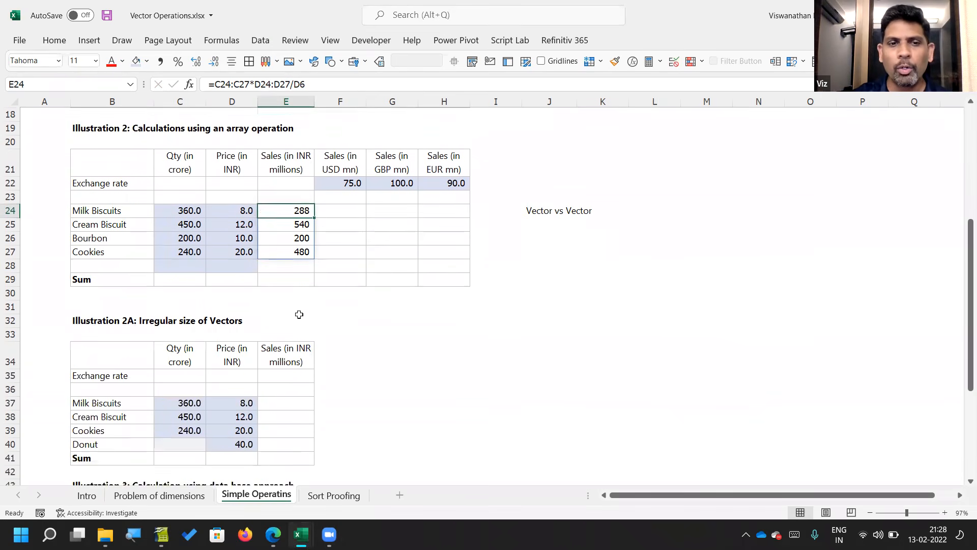
{"action": "left_click", "coordinate": [290, 390]}
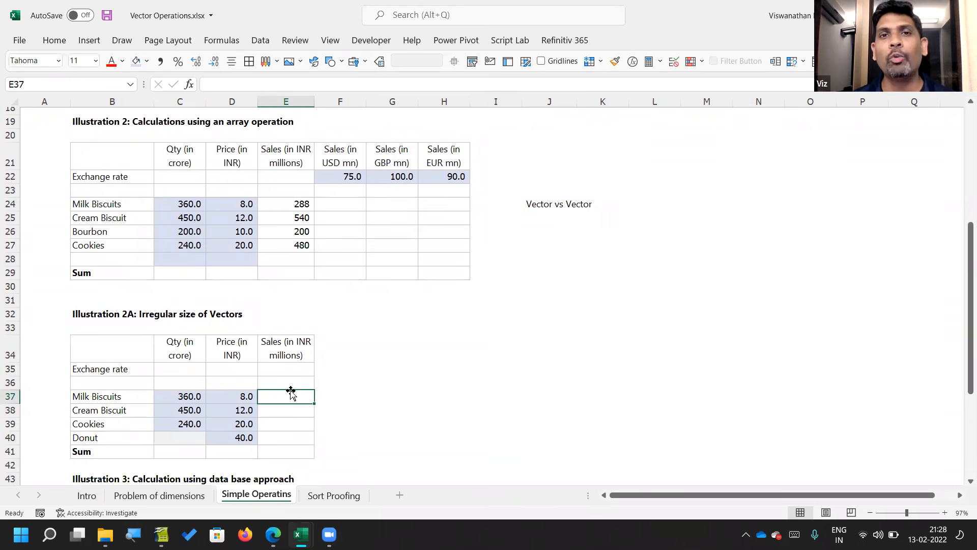
{"action": "type", "text": "="}
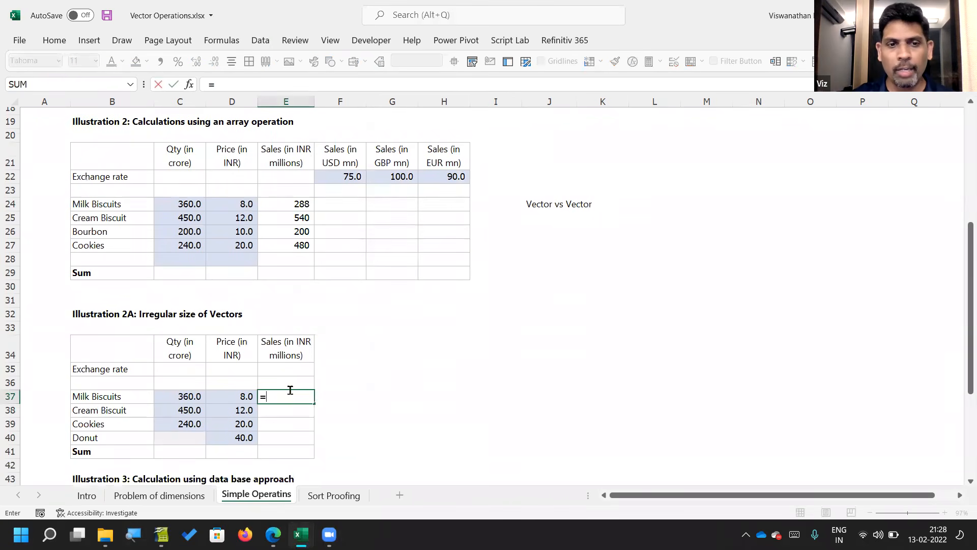
{"action": "key", "text": "Left"}
{"action": "key", "text": "Left"}
{"action": "key", "text": "shift+Down"}
{"action": "key", "text": "shift+Down"}
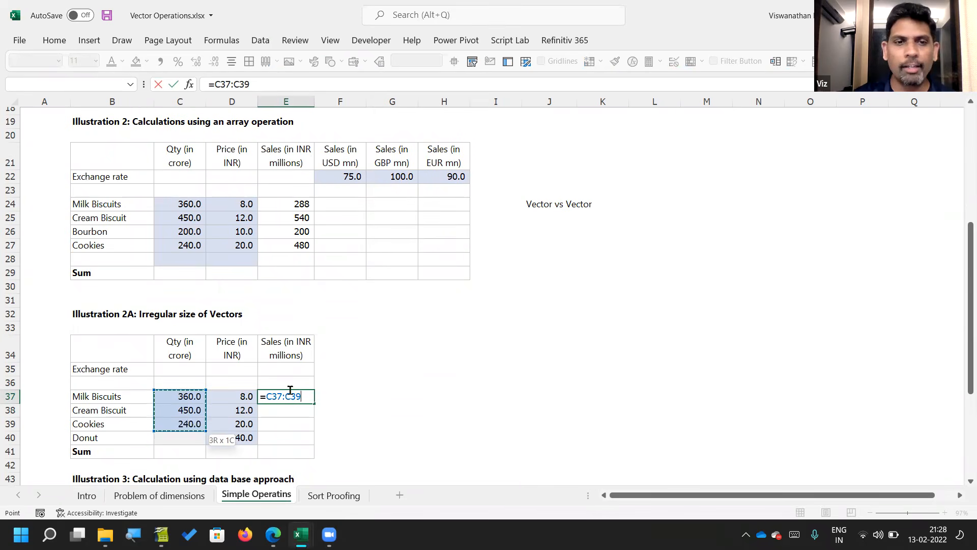
{"action": "type", "text": "*"}
{"action": "key", "text": "Left"}
{"action": "key", "text": "shift+Down"}
{"action": "key", "text": "shift+Down"}
{"action": "key", "text": "shift+Down"}
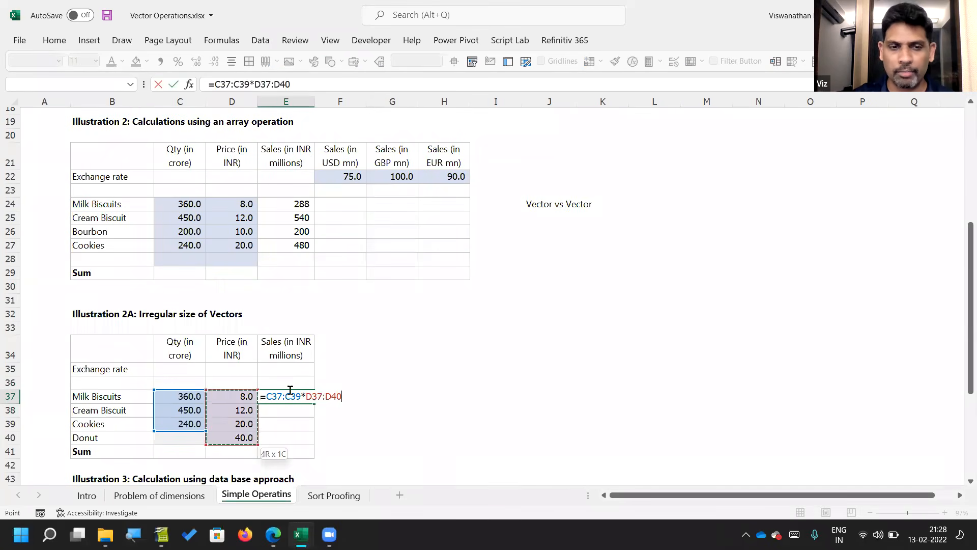
{"action": "key", "text": "alt+Tab"}
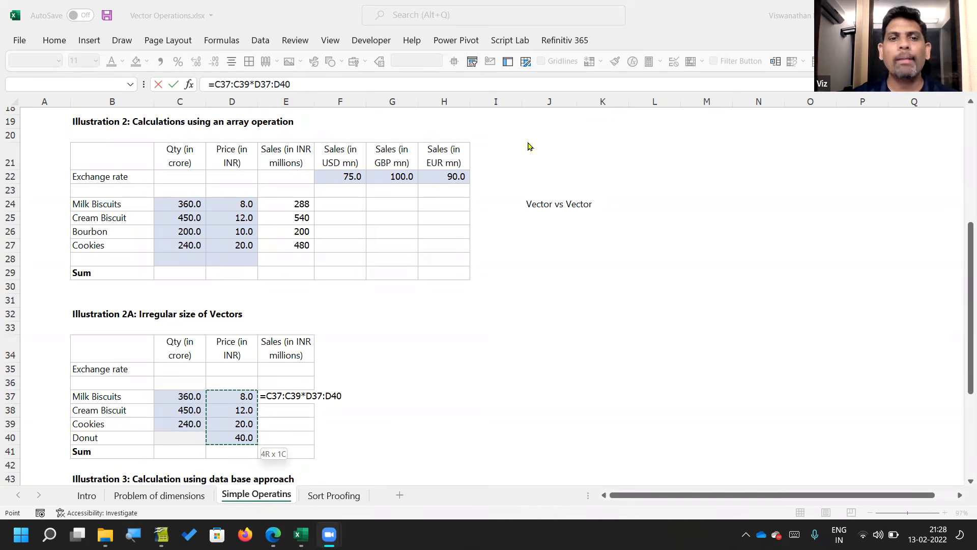
{"action": "left_click", "coordinate": [300, 391]}
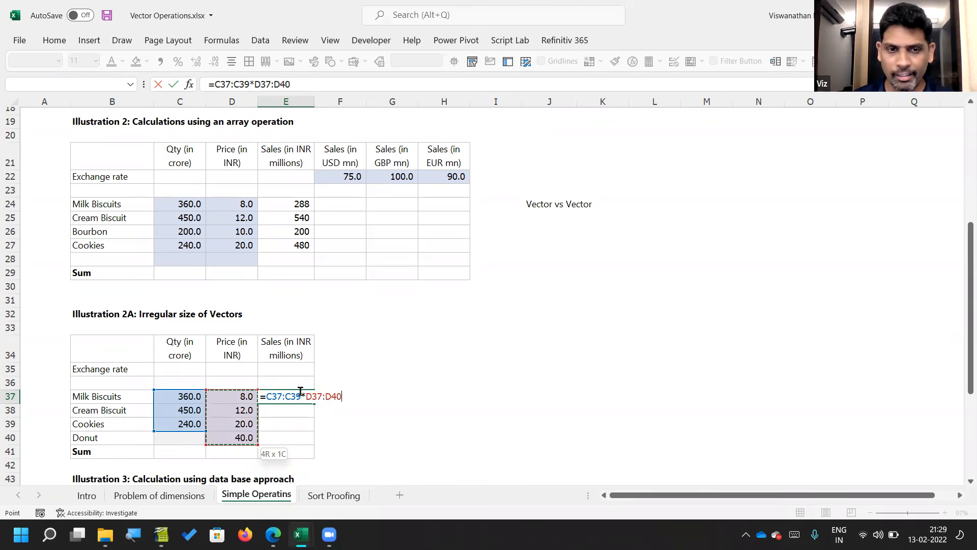
{"action": "left_click", "coordinate": [300, 391]}
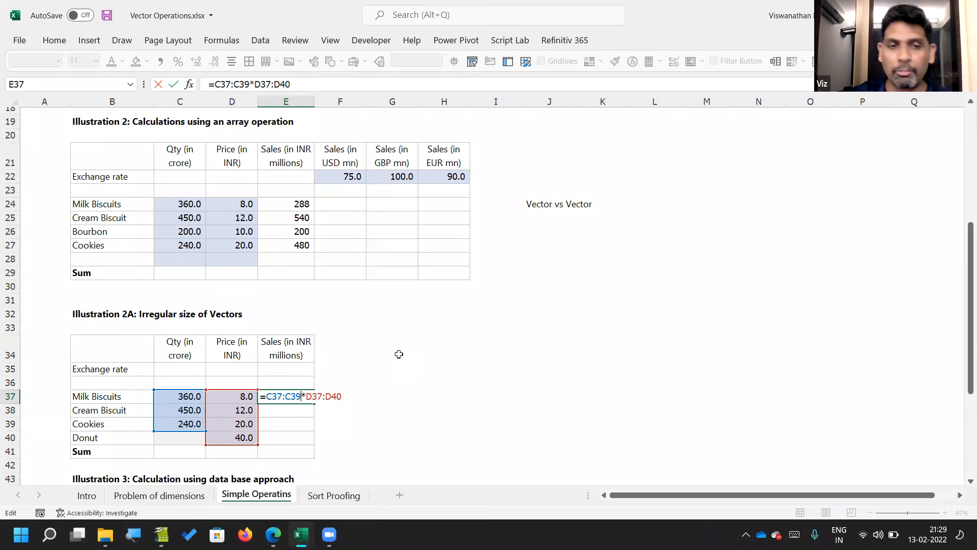
{"action": "key", "text": "Return"}
Step: Examine the quantity and price ranges in the E37 formula, and inspect the Donut sales cell E40
{"action": "key", "text": "Up"}
{"action": "key", "text": "F2"}
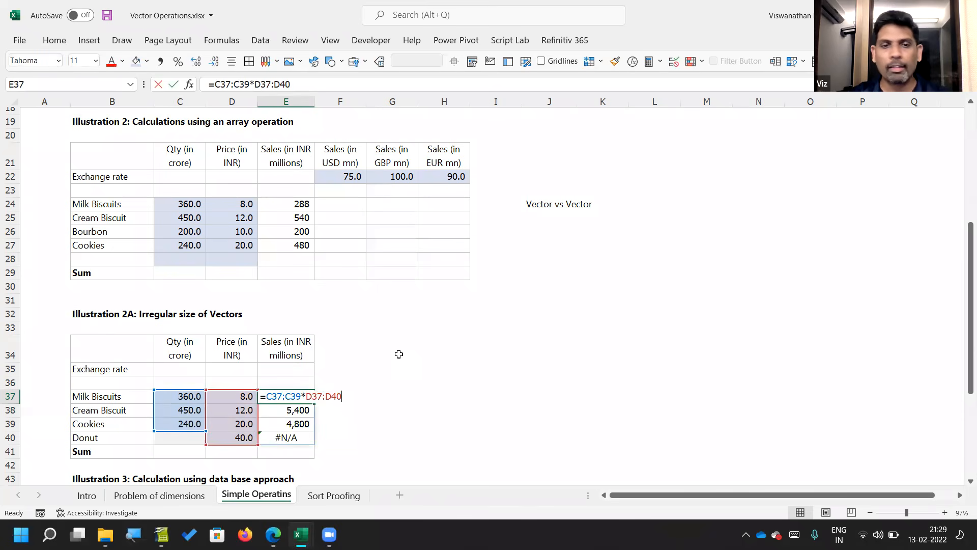
{"action": "double_click", "coordinate": [273, 396]}
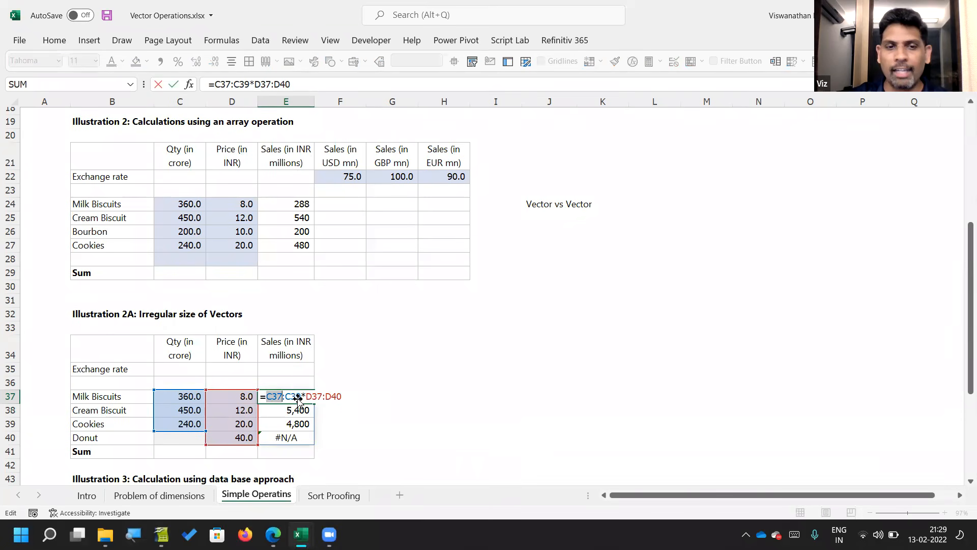
{"action": "left_click_drag", "start_coordinate": [306, 395], "coordinate": [346, 396]}
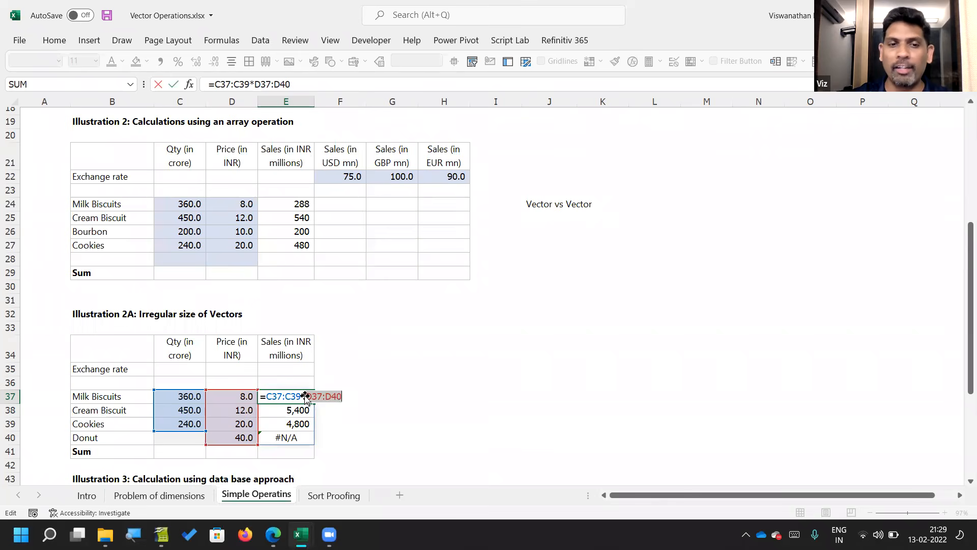
{"action": "left_click_drag", "start_coordinate": [302, 396], "coordinate": [269, 396]}
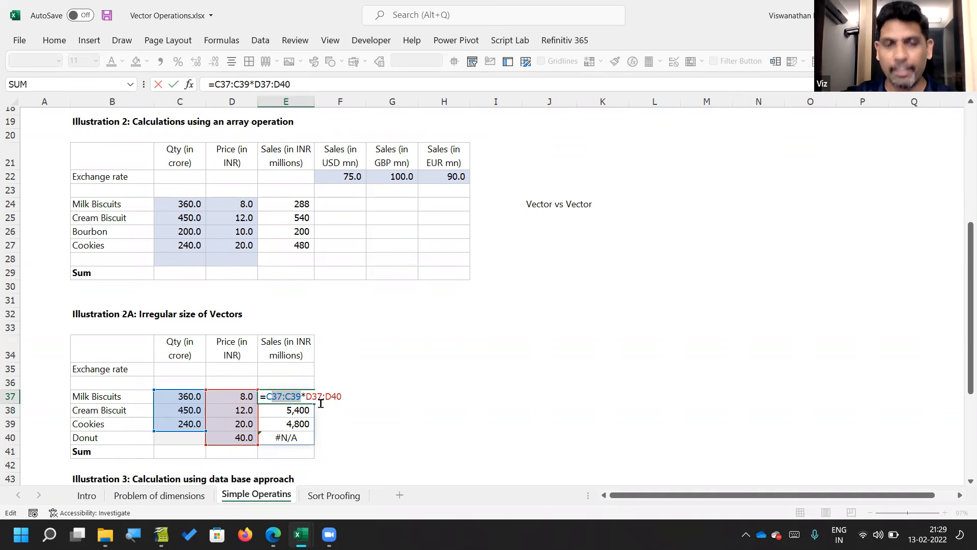
{"action": "key", "text": "Return"}
{"action": "key", "text": "Return"}
{"action": "key", "text": "Return"}
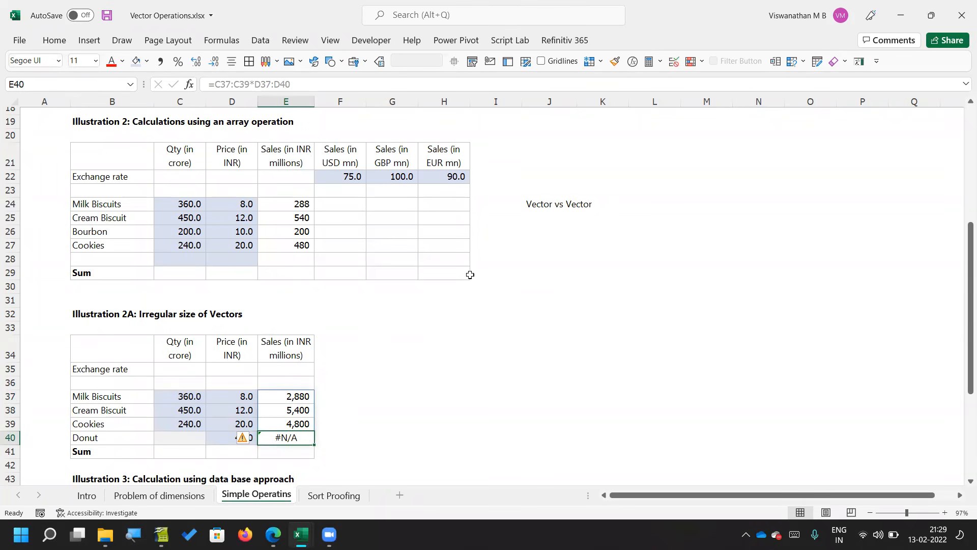
Step: Set the Donut quantity in C40 to 10
{"action": "key", "text": "Left"}
{"action": "key", "text": "Left"}
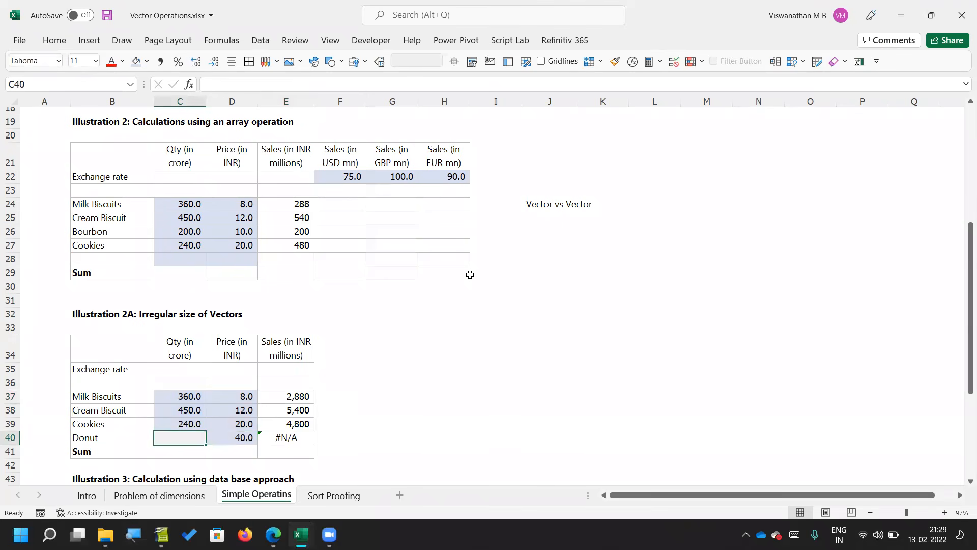
{"action": "type", "text": "10"}
{"action": "key", "text": "Return"}
{"action": "key", "text": "Up"}
{"action": "key", "text": "Right"}
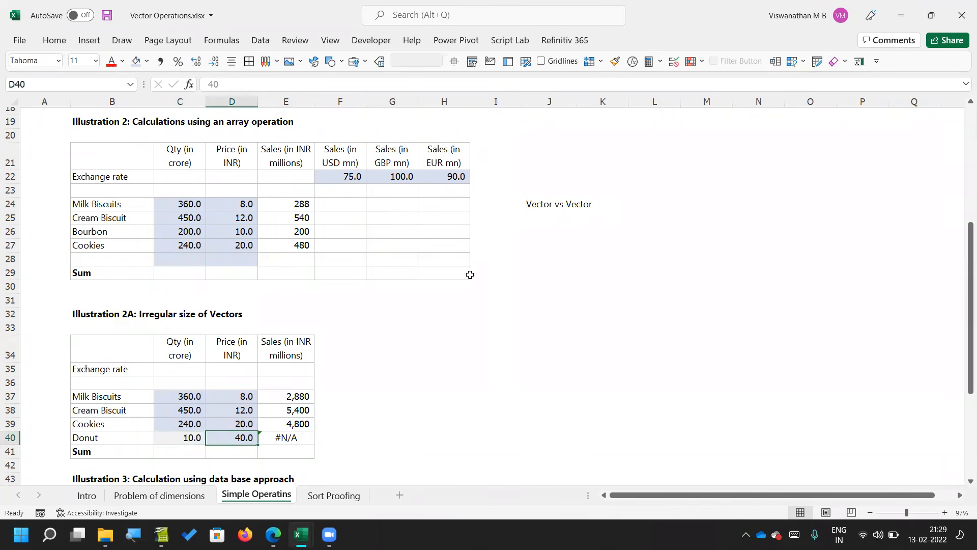
Step: Extend the quantity range in the E37 formula to include the Donut row, making it =C37:C40*D37:D40
{"action": "key", "text": "Right"}
{"action": "key", "text": "Up"}
{"action": "key", "text": "Up"}
{"action": "key", "text": "Up"}
{"action": "key", "text": "F2"}
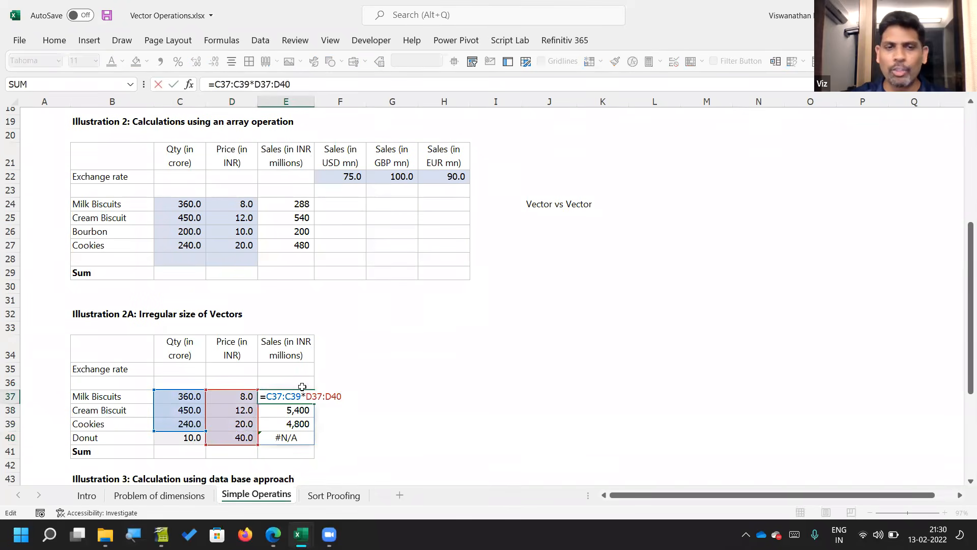
{"action": "left_click_drag", "start_coordinate": [299, 394], "coordinate": [268, 393]}
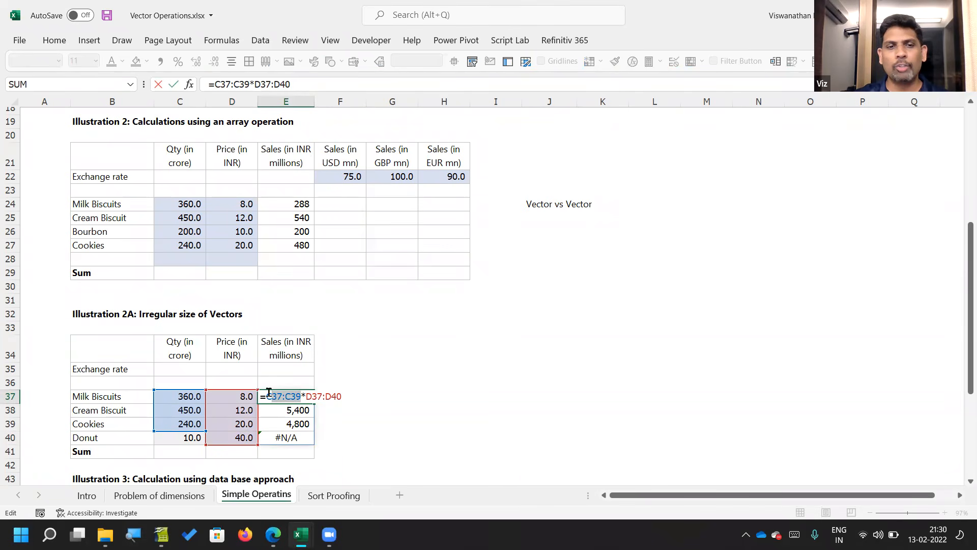
{"action": "left_click_drag", "start_coordinate": [155, 431], "coordinate": [155, 445]}
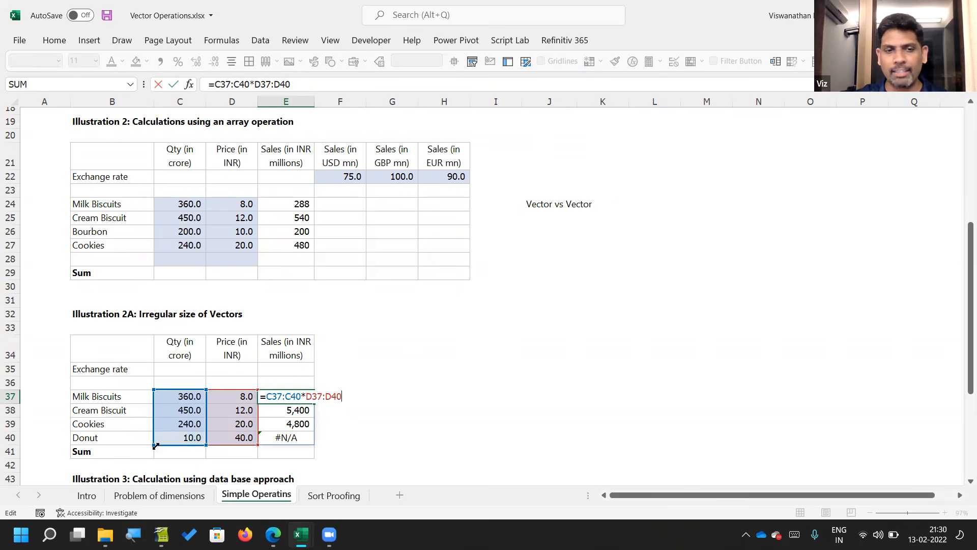
{"action": "left_click", "coordinate": [156, 442]}
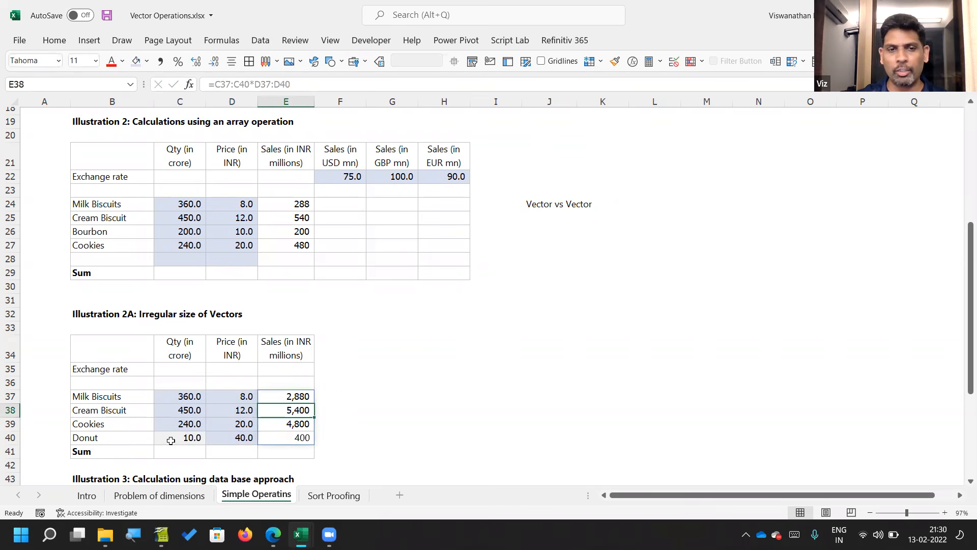
Step: Set the Donut quantity in C40 to 0
{"action": "type", "text": "="}
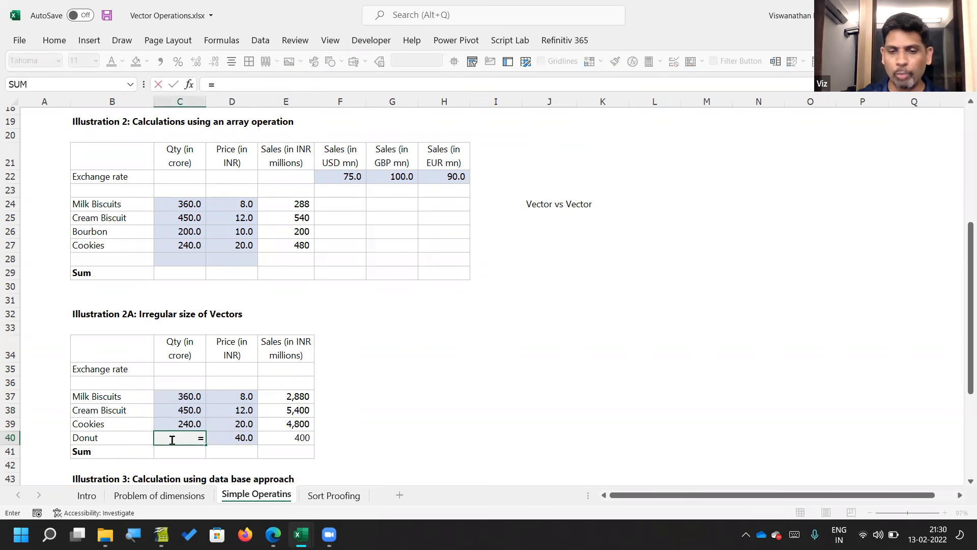
{"action": "key", "text": "Escape"}
{"action": "type", "text": "0"}
{"action": "key", "text": "Return"}
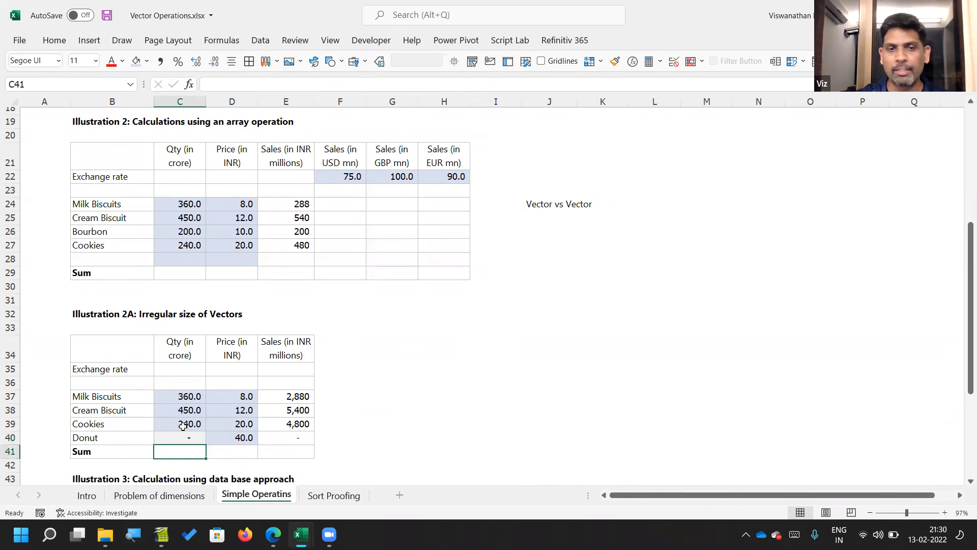
Step: Shorten the quantity range in the E37 formula so that it reads =C37:C39*D37:D40
{"action": "left_click", "coordinate": [297, 397]}
{"action": "key", "text": "F2"}
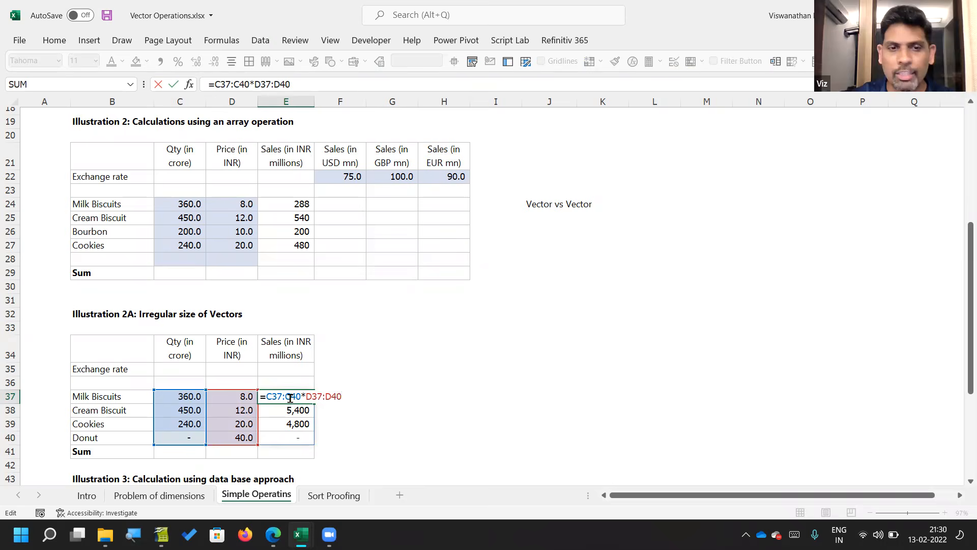
{"action": "left_click_drag", "start_coordinate": [291, 397], "coordinate": [299, 397]}
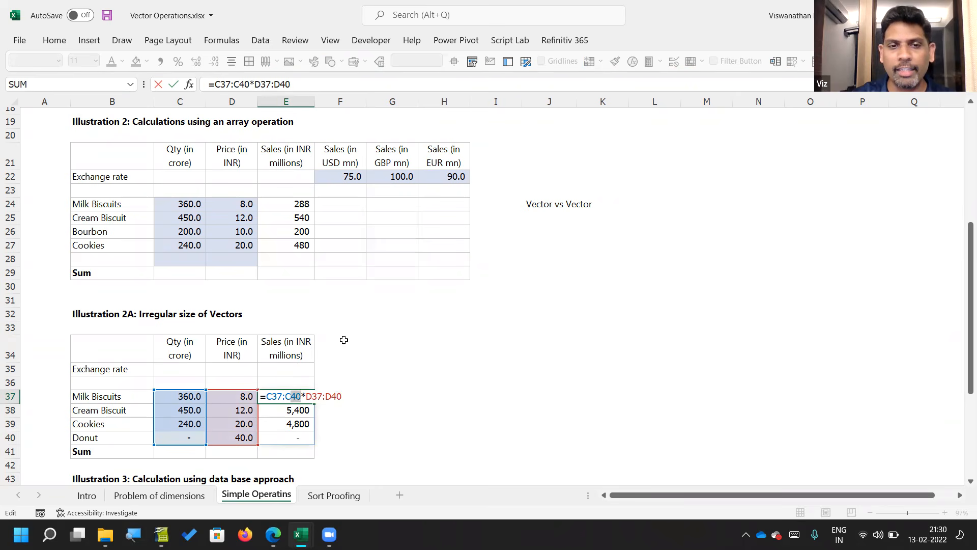
{"action": "type", "text": "39"}
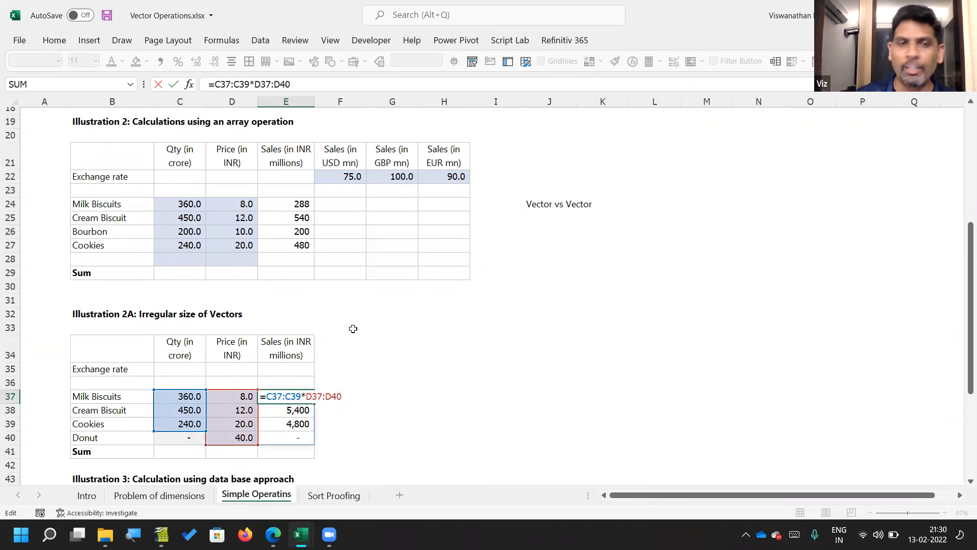
{"action": "key", "text": "Return"}
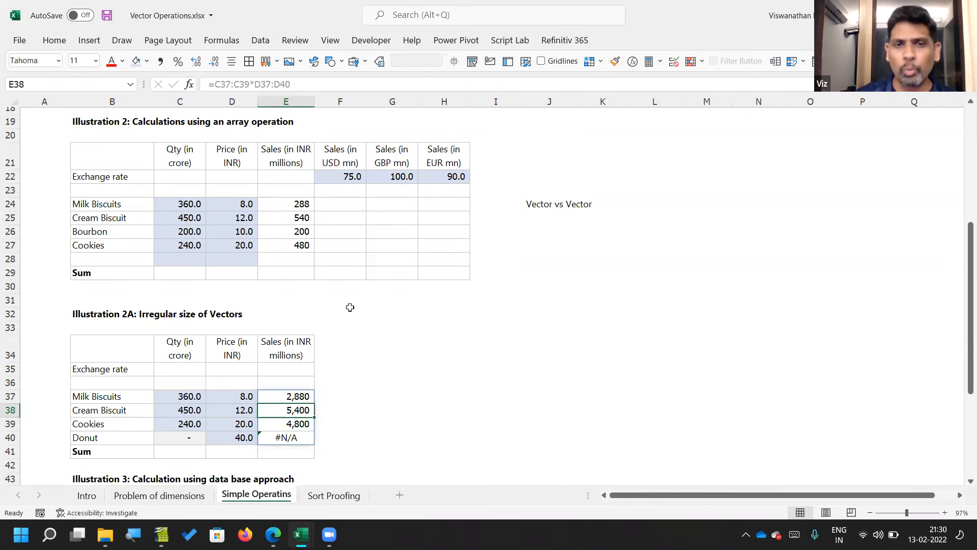
Step: Enter the horizontal vector 1, 2, 3 in F19:H19 above the Illustration 2 currency columns
{"action": "scroll", "coordinate": [355, 298], "scroll_direction": "up", "scroll_amount": 1}
{"action": "left_click", "coordinate": [352, 161]}
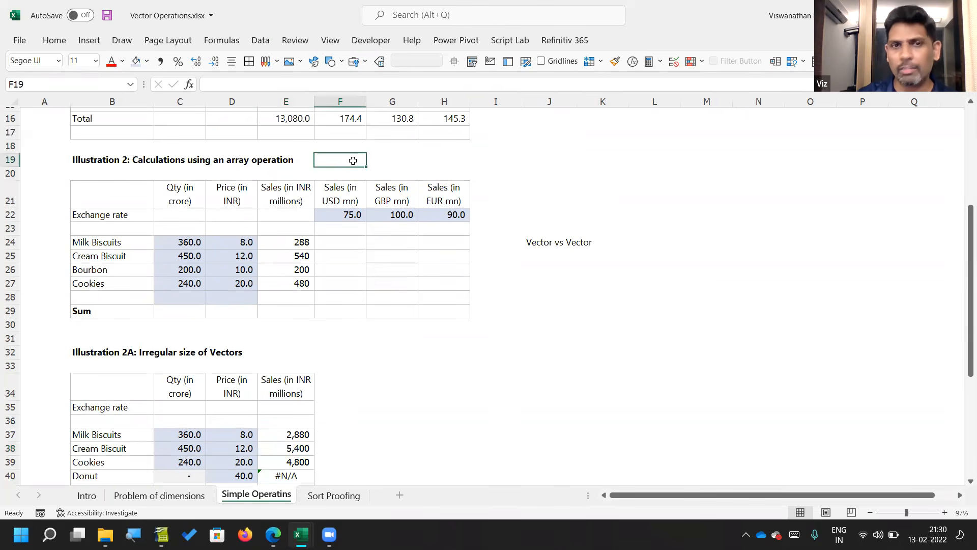
{"action": "type", "text": "1"}
{"action": "key", "text": "Tab"}
{"action": "type", "text": "2"}
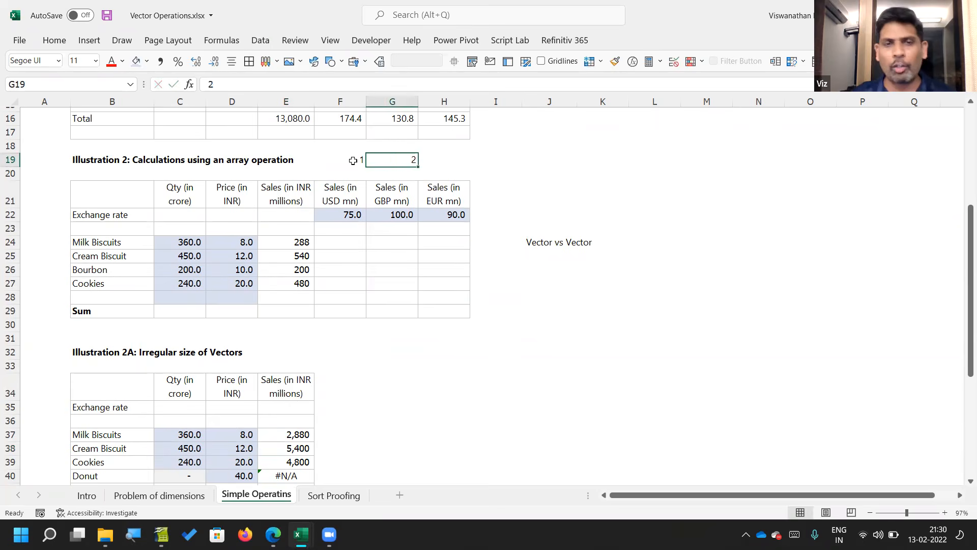
{"action": "key", "text": "Tab"}
{"action": "type", "text": "3"}
{"action": "key", "text": "Return"}
Step: Enter =F22:H22*F19:H19 in F31 to multiply the exchange rates by the horizontal vector in row 19
{"action": "left_click", "coordinate": [355, 364]}
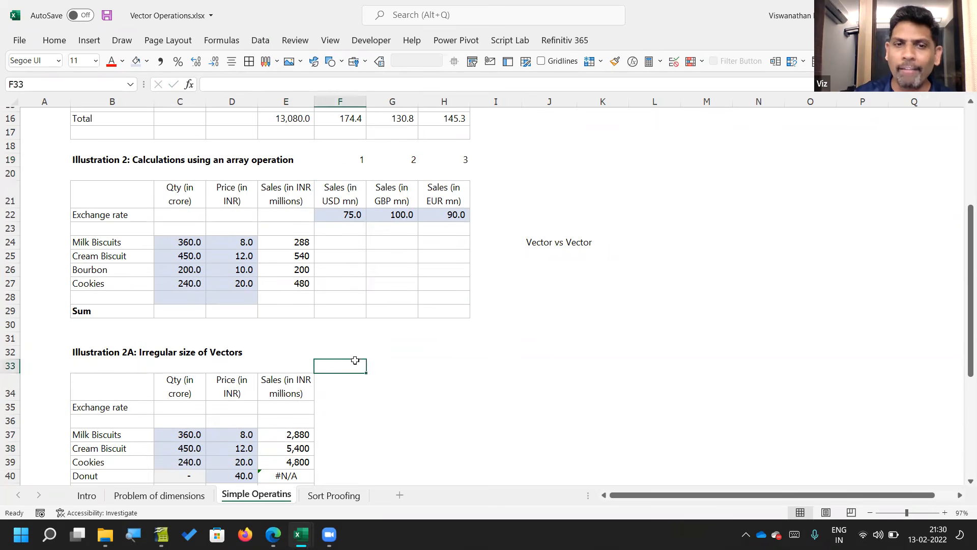
{"action": "left_click", "coordinate": [355, 336]}
{"action": "type", "text": "="}
{"action": "key", "text": "Up"}
{"action": "key", "text": "Up"}
{"action": "key", "text": "Up"}
{"action": "key", "text": "Up"}
{"action": "key", "text": "Up"}
{"action": "key", "text": "Up"}
{"action": "key", "text": "Up"}
{"action": "key", "text": "Up"}
{"action": "key", "text": "Up"}
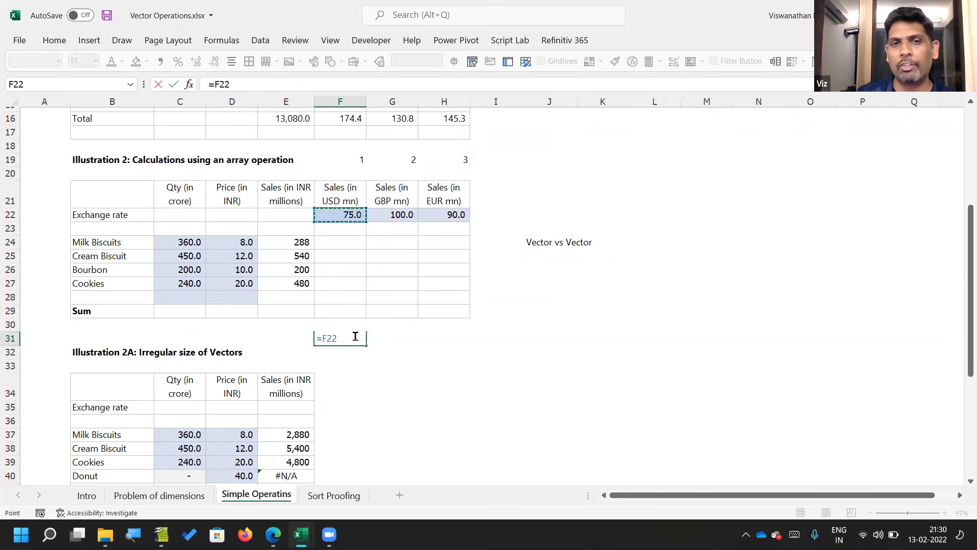
{"action": "key", "text": "shift+Right"}
{"action": "key", "text": "shift+Right"}
{"action": "type", "text": "*"}
{"action": "key", "text": "Up"}
{"action": "key", "text": "Up"}
{"action": "key", "text": "Up"}
{"action": "key", "text": "Up"}
{"action": "key", "text": "Up"}
{"action": "key", "text": "Up"}
{"action": "key", "text": "Up"}
{"action": "key", "text": "Up"}
{"action": "key", "text": "Up"}
{"action": "key", "text": "Up"}
{"action": "key", "text": "Up"}
{"action": "key", "text": "Up"}
{"action": "key", "text": "Up"}
{"action": "key", "text": "Up"}
{"action": "key", "text": "Up"}
{"action": "key", "text": "Down"}
{"action": "key", "text": "Down"}
{"action": "key", "text": "Down"}
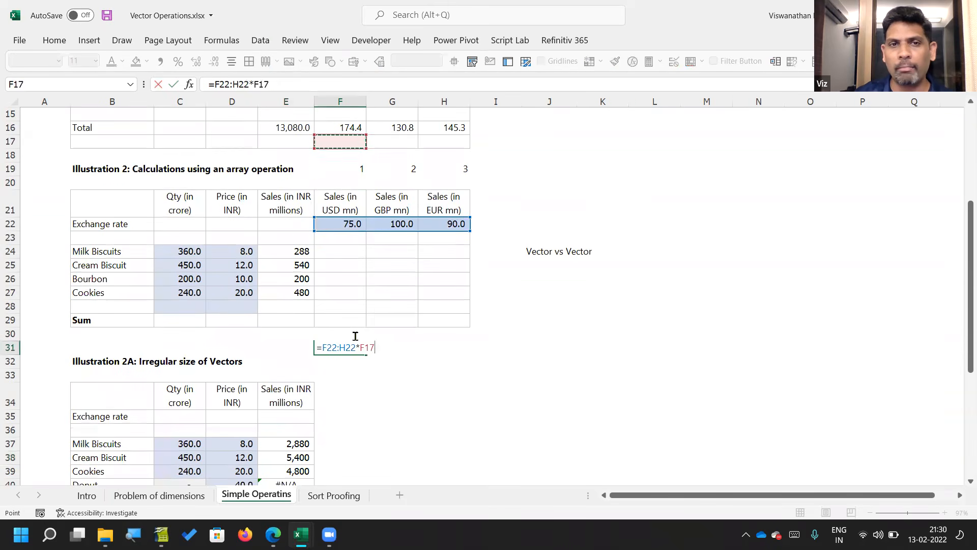
{"action": "key", "text": "shift+Right"}
{"action": "key", "text": "shift+Right"}
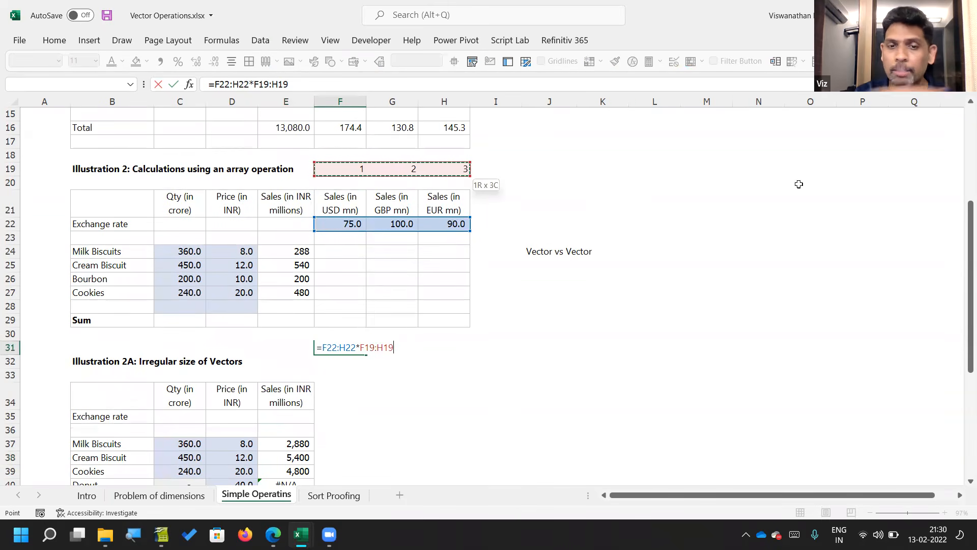
{"action": "key", "text": "Return"}
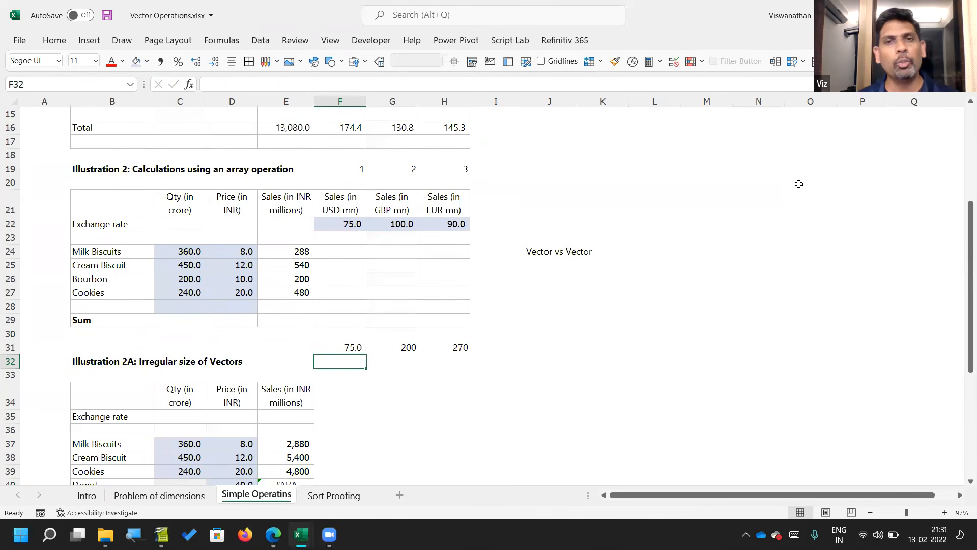
{"action": "key", "text": "Up"}
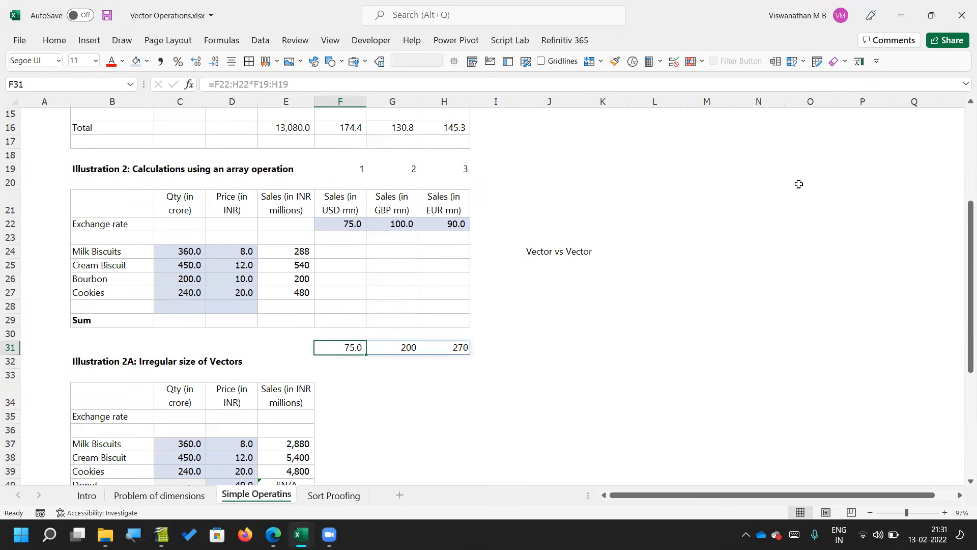
Step: Clear the horizontal vector multiplication formula from F31
{"action": "key", "text": "Delete"}
{"action": "key", "text": "Up"}
{"action": "key", "text": "Up"}
{"action": "key", "text": "Up"}
{"action": "key", "text": "Up"}
{"action": "key", "text": "Up"}
{"action": "key", "text": "Up"}
{"action": "key", "text": "Up"}
{"action": "key", "text": "Up"}
{"action": "key", "text": "Up"}
{"action": "key", "text": "Up"}
{"action": "key", "text": "Up"}
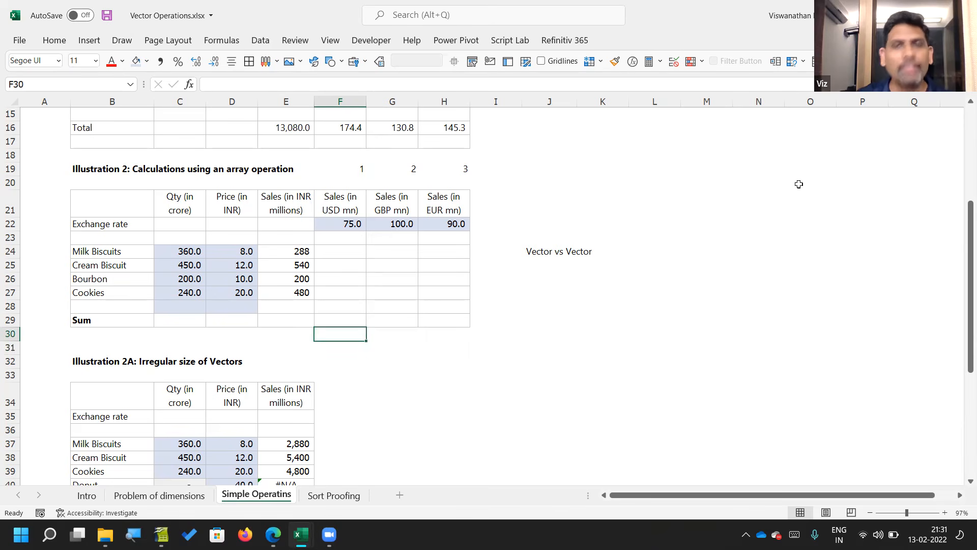
Step: Add the note "Scalar vs Vector" in J25, directly below the "Vector vs Vector" note
{"action": "key", "text": "Right"}
{"action": "key", "text": "Right"}
{"action": "key", "text": "Down"}
{"action": "key", "text": "Down"}
{"action": "key", "text": "Down"}
{"action": "key", "text": "Down"}
{"action": "key", "text": "Right"}
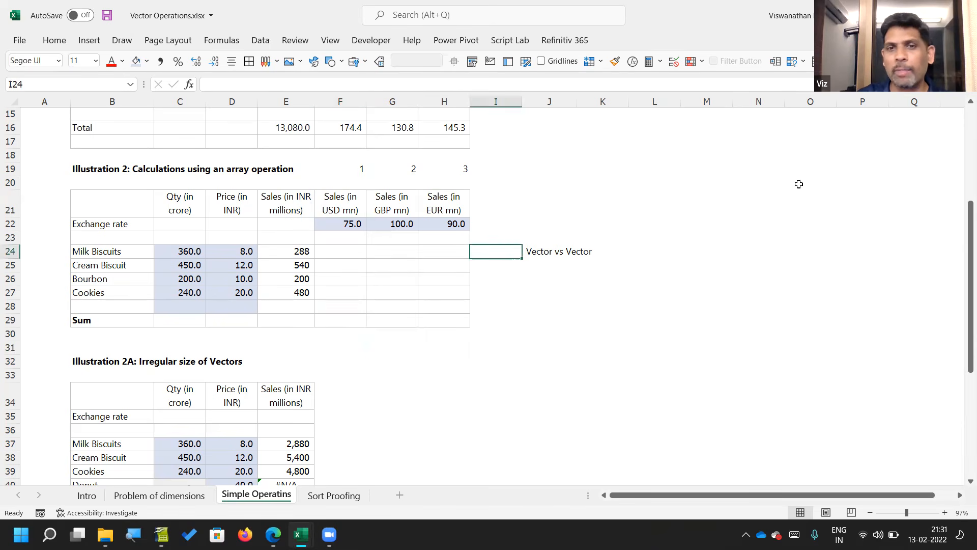
{"action": "key", "text": "Right"}
{"action": "key", "text": "Down"}
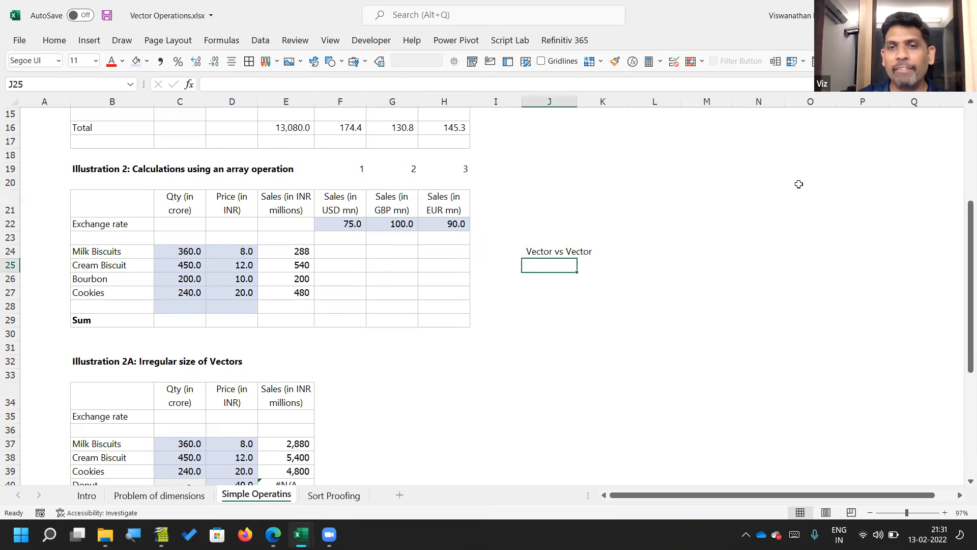
{"action": "type", "text": "Saclar"}
{"action": "key", "text": "BackSpace"}
{"action": "key", "text": "BackSpace"}
{"action": "key", "text": "BackSpace"}
{"action": "key", "text": "BackSpace"}
{"action": "key", "text": "BackSpace"}
{"action": "type", "text": "calar vs Vector"}
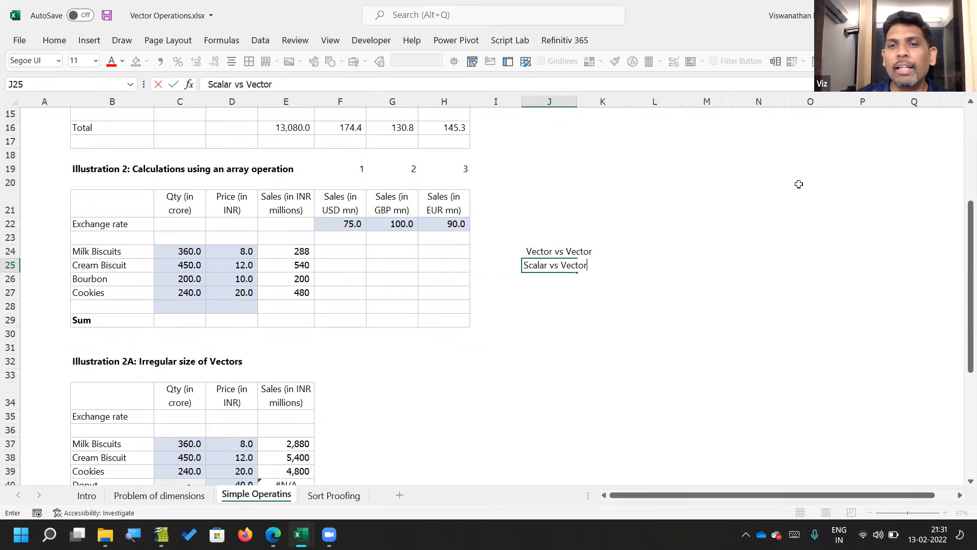
{"action": "key", "text": "Return"}
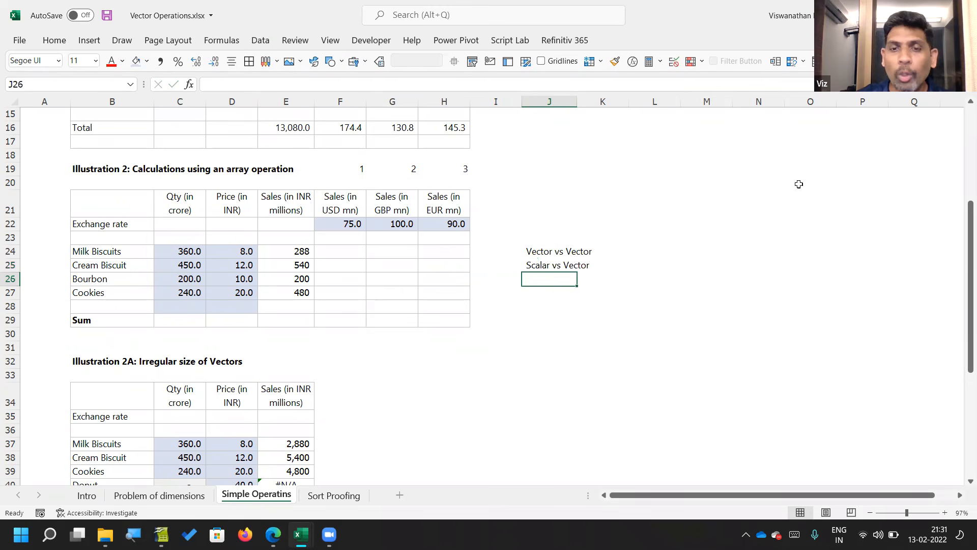
Step: Add the note "Irregular size of vectors" in J26
{"action": "type", "text": "Ir"}
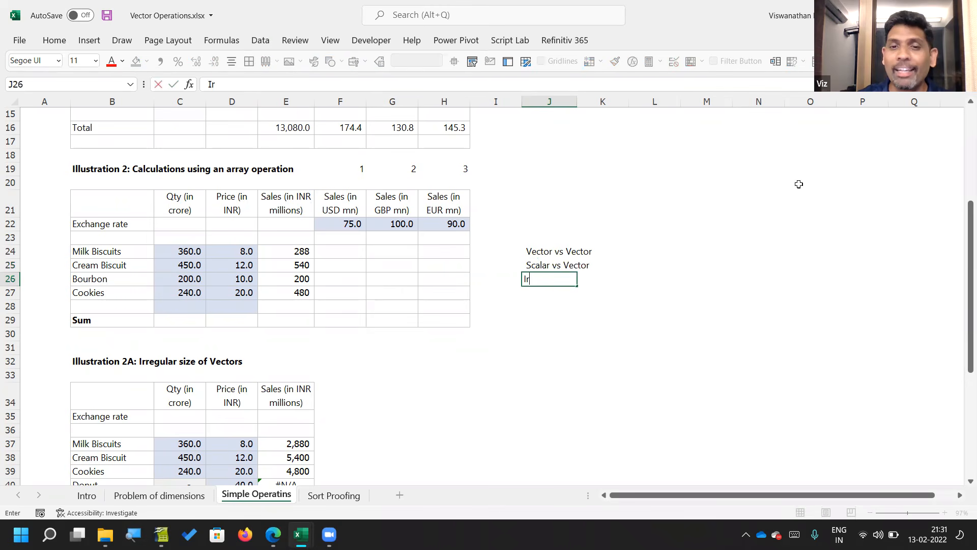
{"action": "type", "text": "regular size of vectors"}
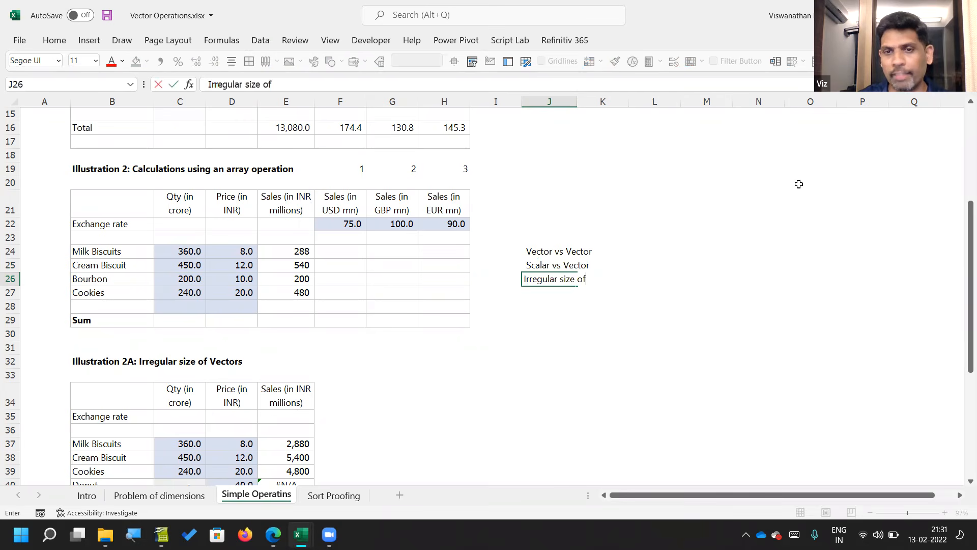
{"action": "key", "text": "Return"}
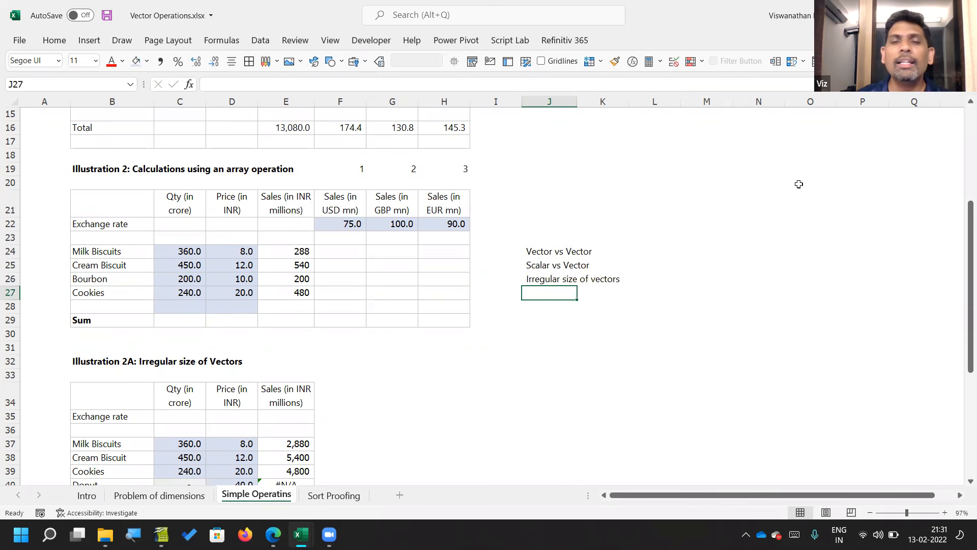
Step: Leave J27 blank and add the note "Row vector with column vector" in J28
{"action": "key", "text": "Return"}
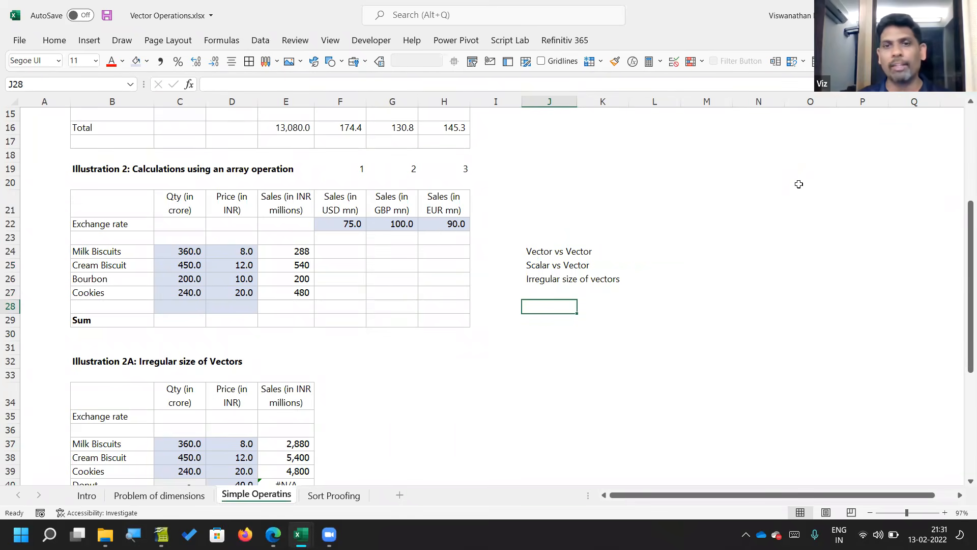
{"action": "type", "text": "Rw"}
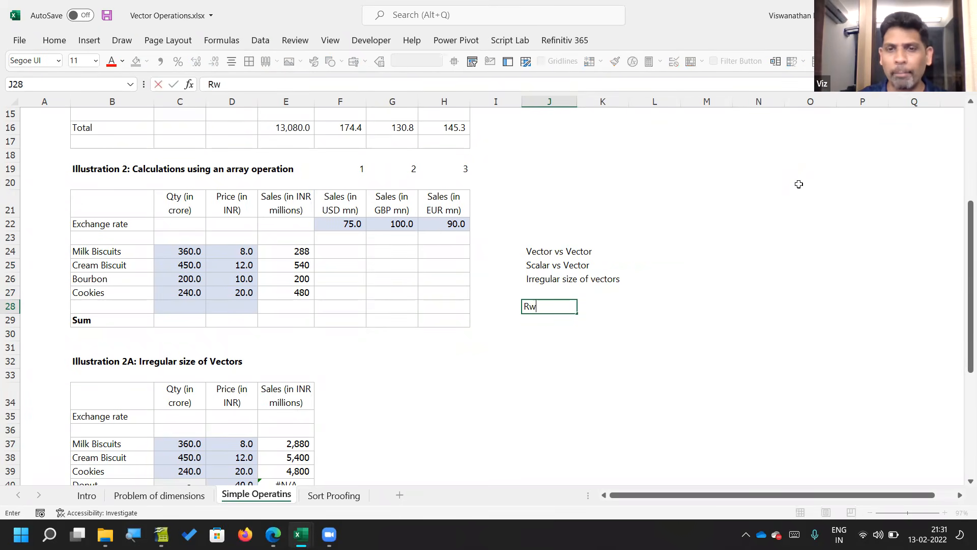
{"action": "key", "text": "BackSpace"}
{"action": "type", "text": "ow"}
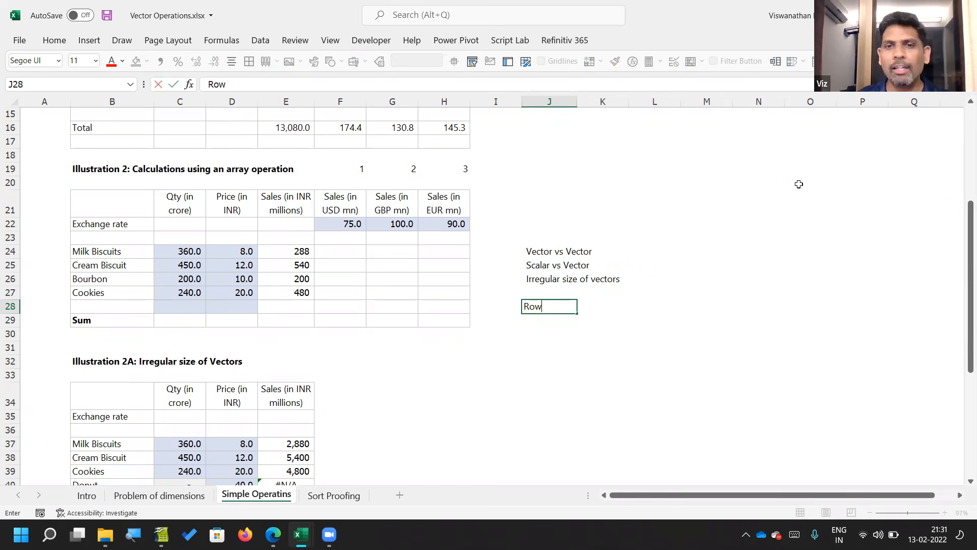
{"action": "type", "text": " vecs"}
{"action": "key", "text": "BackSpace"}
{"action": "type", "text": "tor with column"}
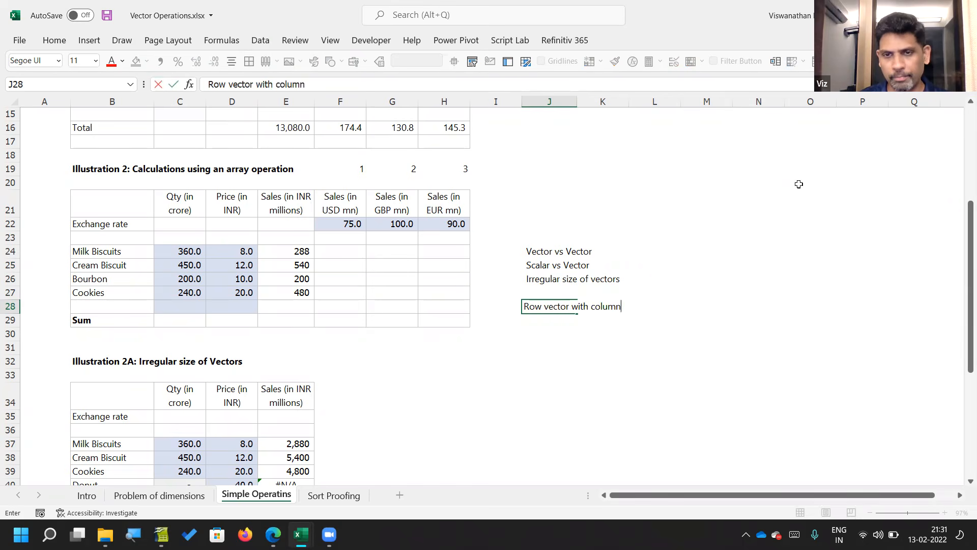
{"action": "type", "text": " vector"}
{"action": "key", "text": "Return"}
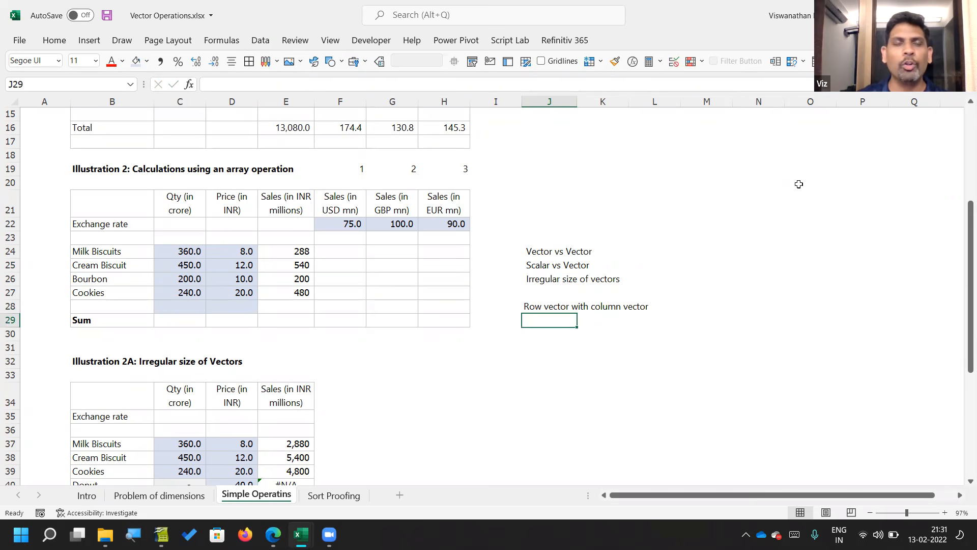
{"action": "left_click", "coordinate": [338, 256]}
{"action": "type", "text": "="}
{"action": "key", "text": "Left"}
{"action": "key", "text": "shift+Down"}
{"action": "key", "text": "shift+Down"}
{"action": "key", "text": "shift+Down"}
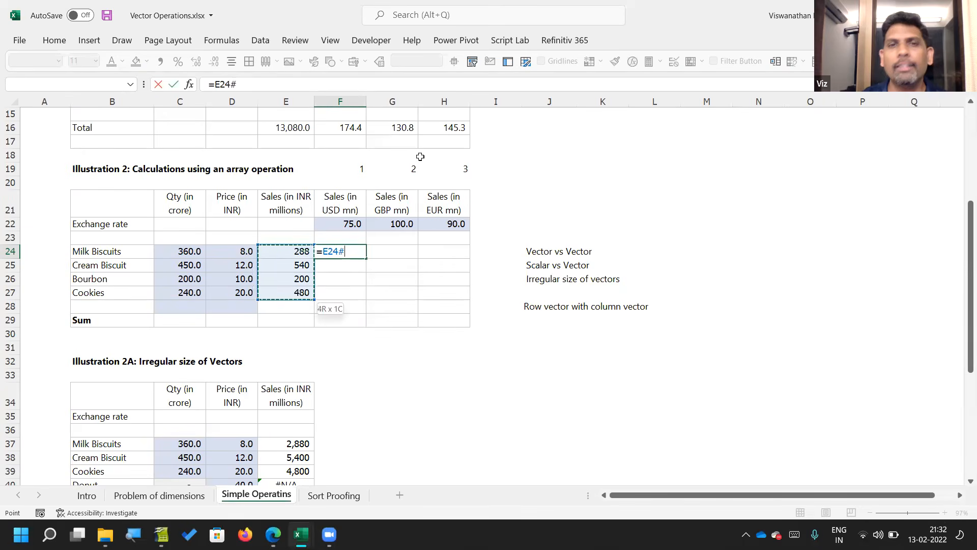
{"action": "key", "text": "Escape"}
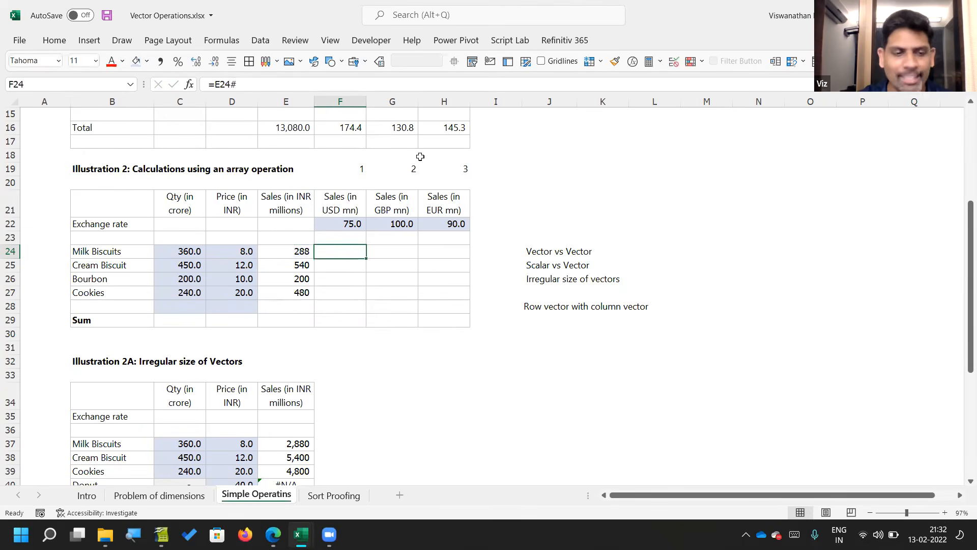
Step: Examine the spilled INR sales range E24:E27 and the array formula in E24 that produces it
{"action": "key", "text": "Left"}
{"action": "key", "text": "shift+Down"}
{"action": "key", "text": "shift+Down"}
{"action": "key", "text": "shift+Down"}
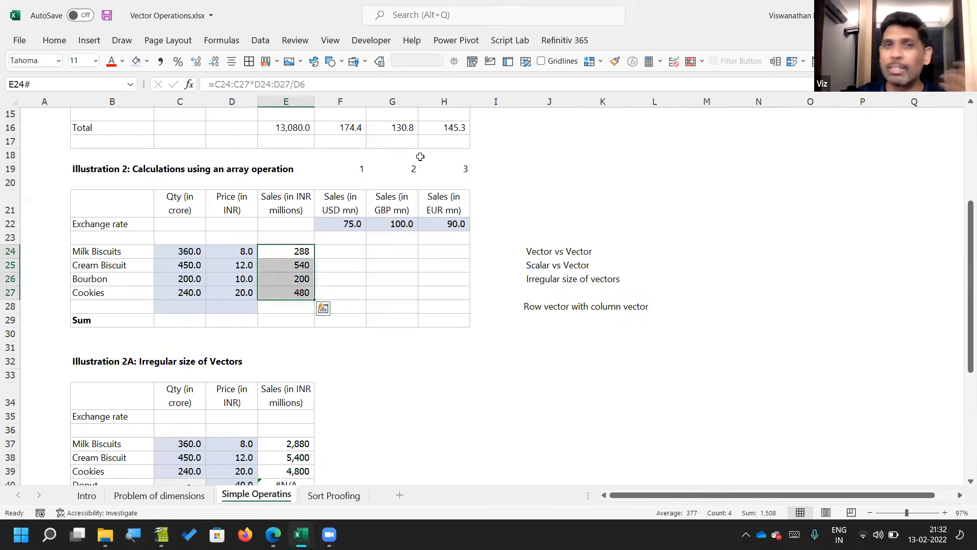
{"action": "key", "text": "Right"}
{"action": "key", "text": "Left"}
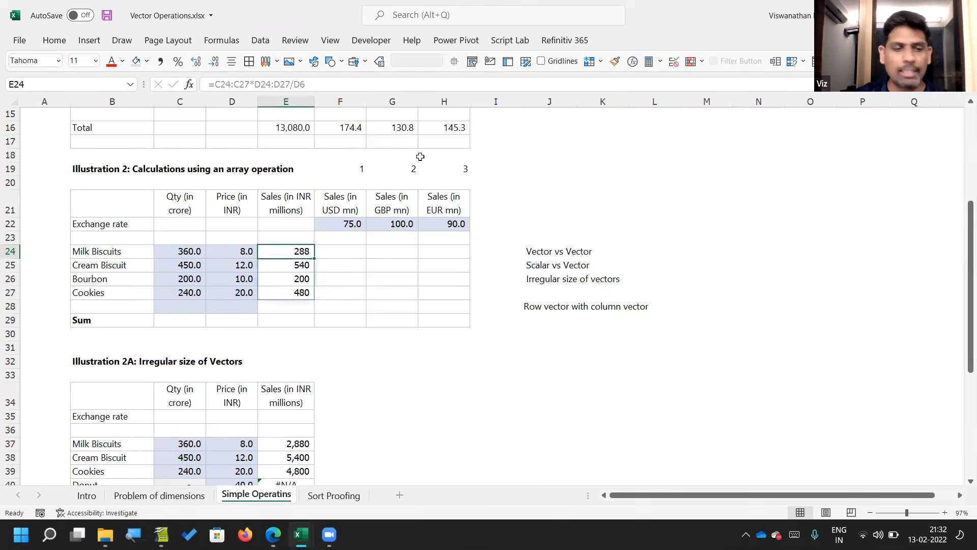
{"action": "key", "text": "F2"}
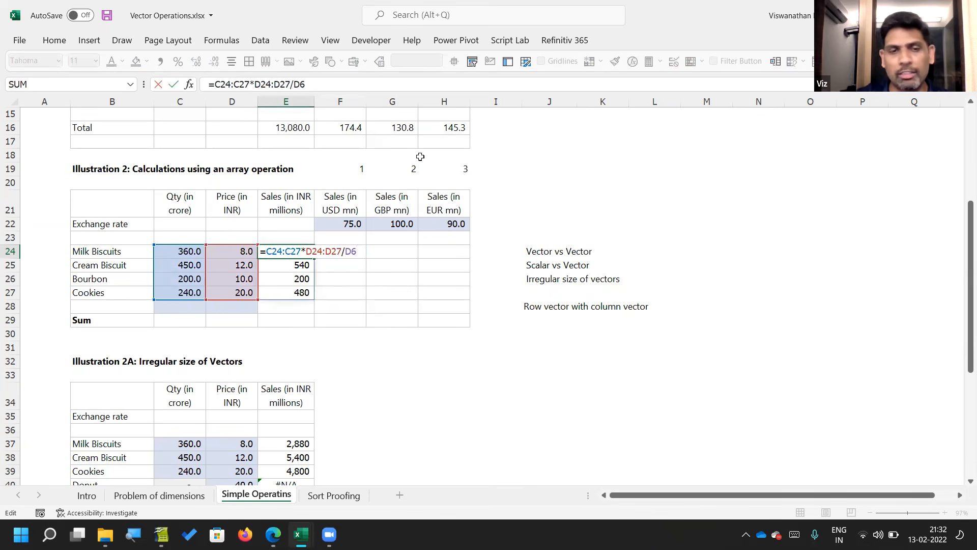
{"action": "key", "text": "Escape"}
Step: Enter =E24#/F22:H22 in F24 to divide the INR sales column by the row of exchange rates
{"action": "key", "text": "Right"}
{"action": "type", "text": "="}
{"action": "key", "text": "Left"}
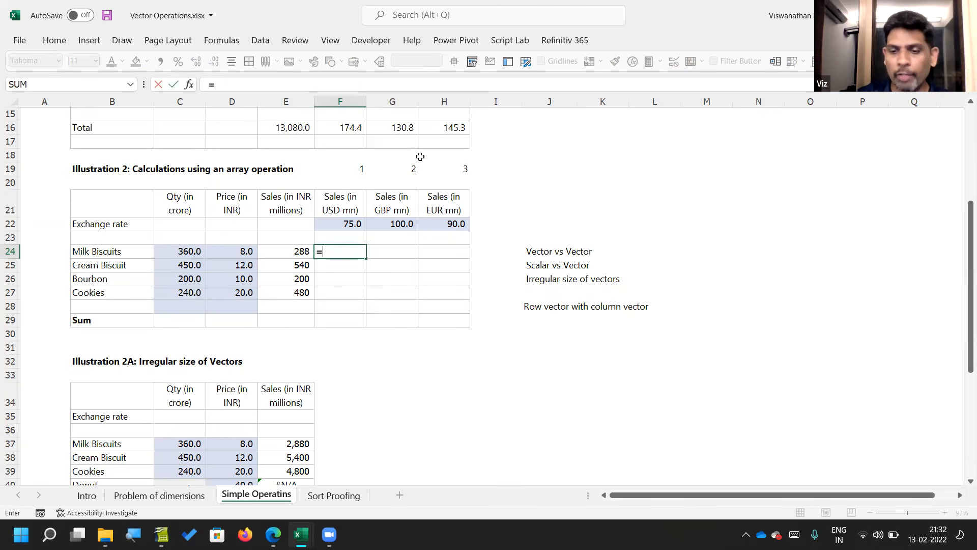
{"action": "key", "text": "shift+Down"}
{"action": "key", "text": "shift+Down"}
{"action": "key", "text": "shift+Down"}
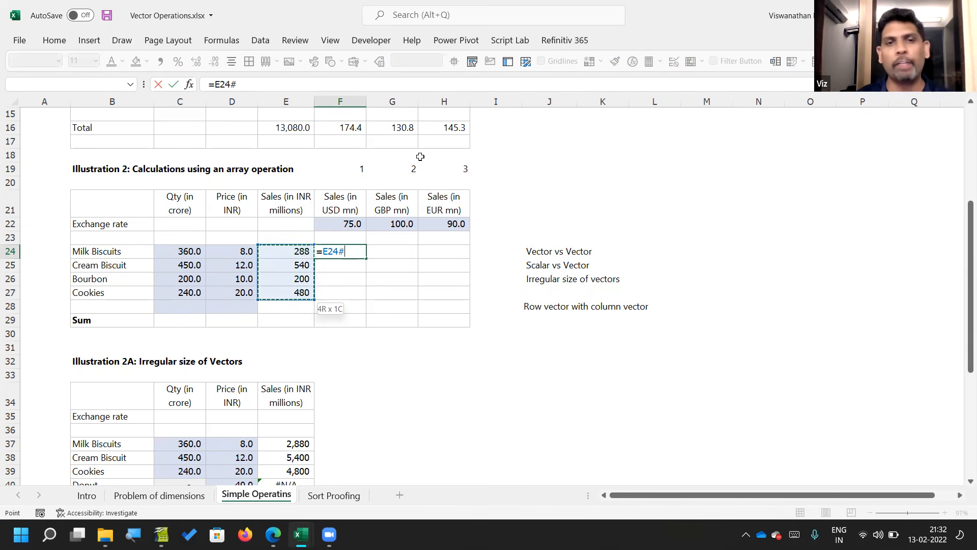
{"action": "type", "text": "/"}
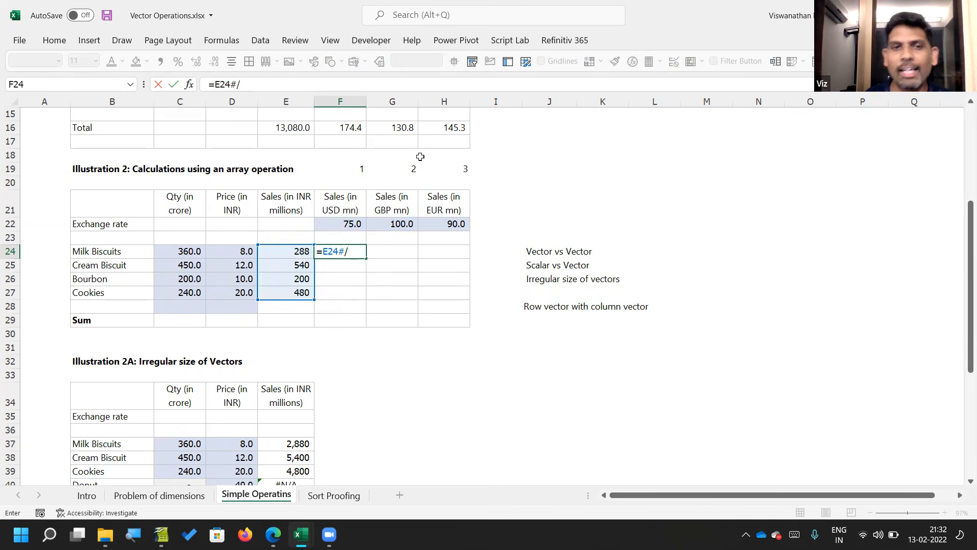
{"action": "key", "text": "Up"}
{"action": "key", "text": "Up"}
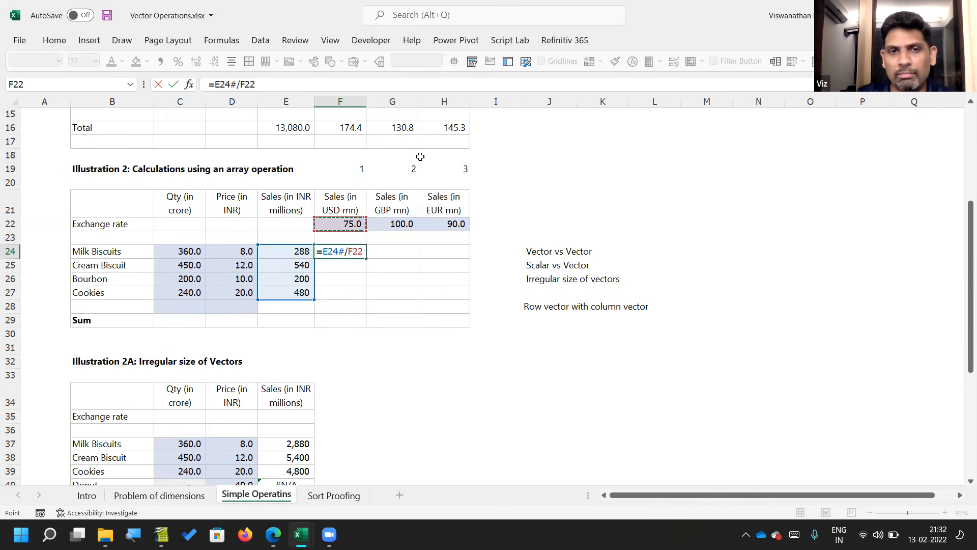
{"action": "key", "text": "shift+Right"}
{"action": "key", "text": "shift+Right"}
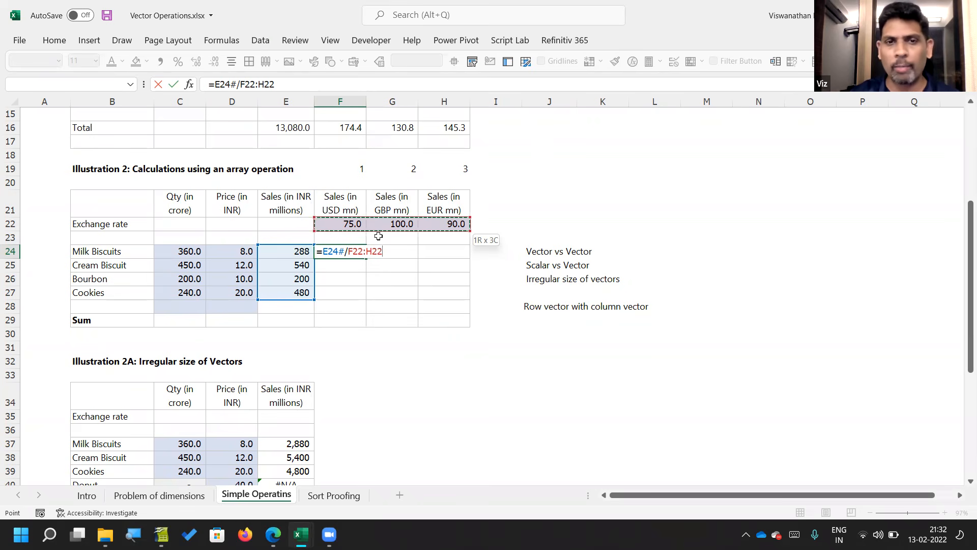
{"action": "key", "text": "Return"}
Step: Format the converted currency sales in F24:H27 with two decimal places
{"action": "key", "text": "Up"}
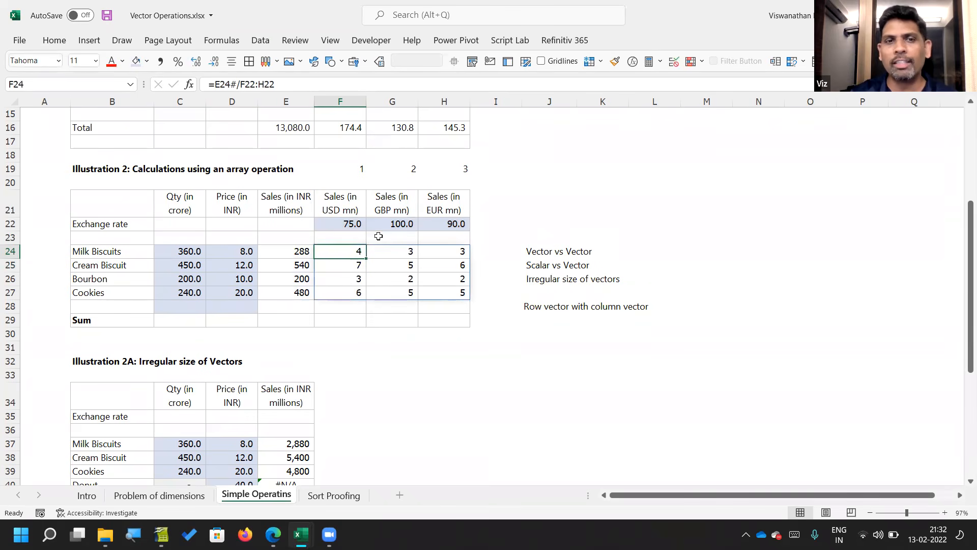
{"action": "key", "text": "shift+Down"}
{"action": "key", "text": "shift+Down"}
{"action": "key", "text": "shift+Down"}
{"action": "key", "text": "shift+Right"}
{"action": "key", "text": "shift+Right"}
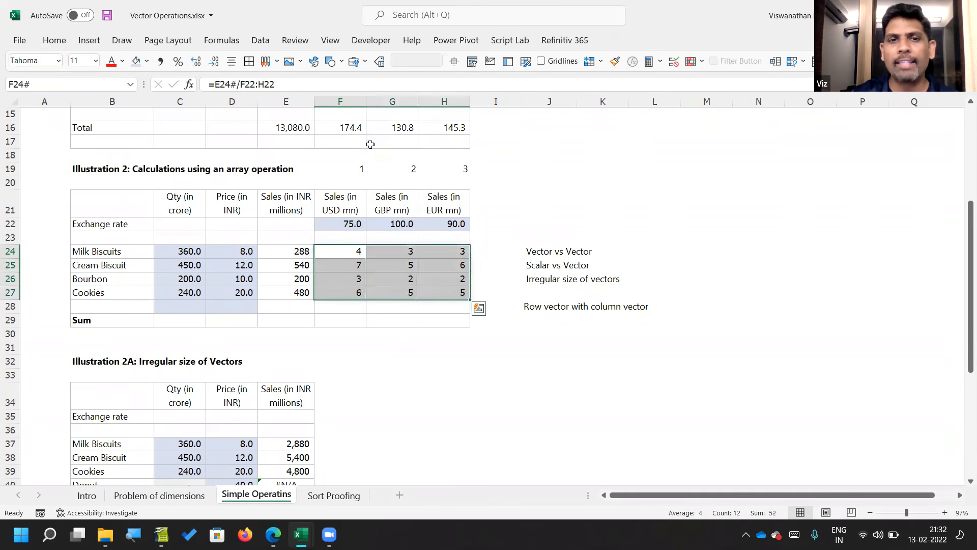
{"action": "left_click", "coordinate": [198, 63]}
{"action": "left_click", "coordinate": [199, 64]}
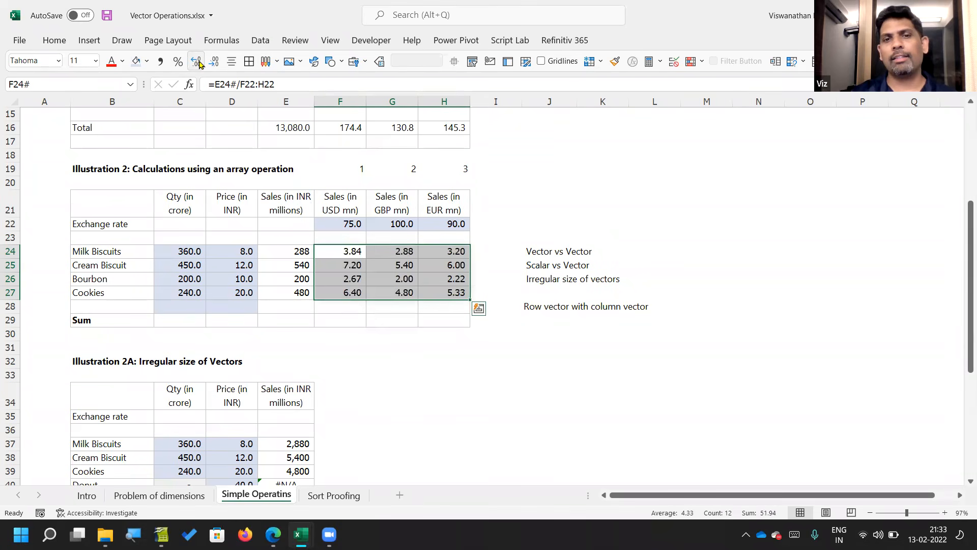
{"action": "key", "text": "Left"}
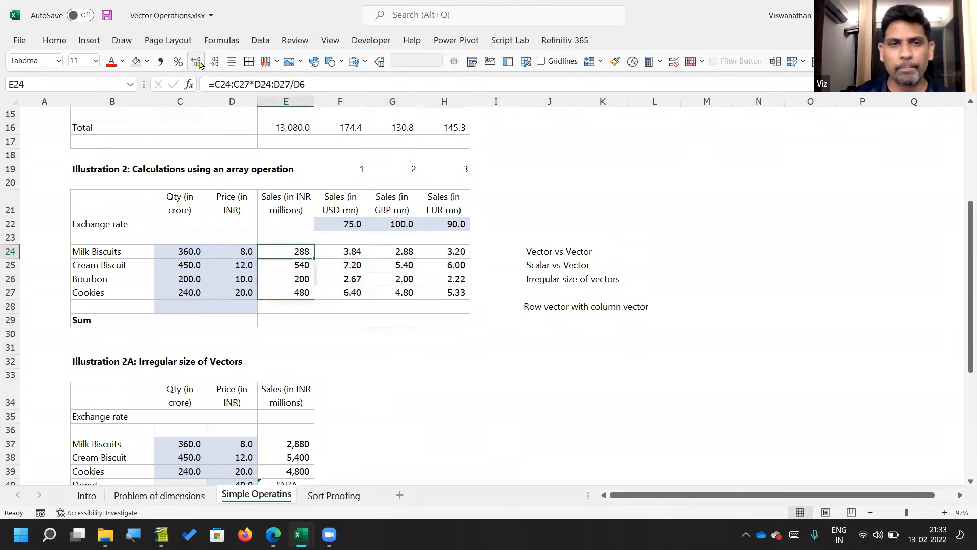
{"action": "key", "text": "F2"}
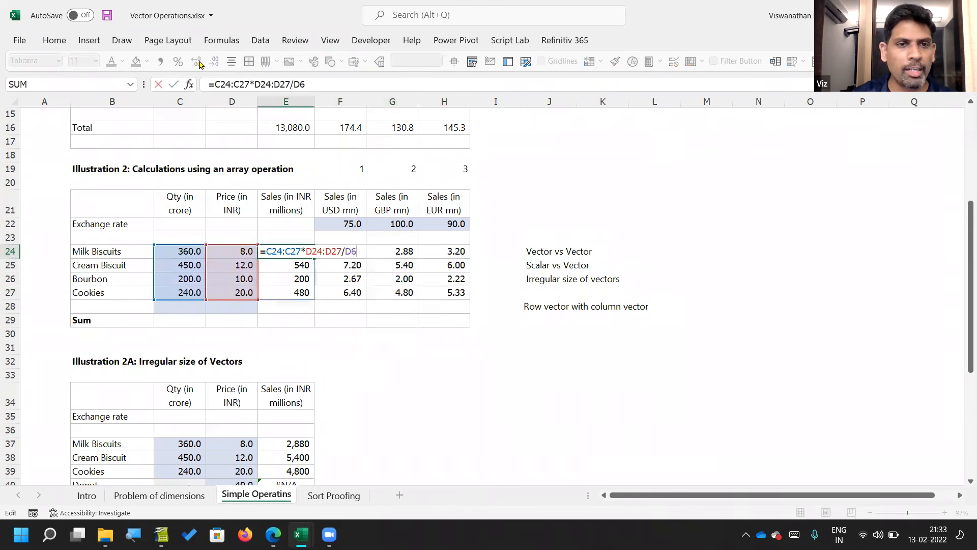
{"action": "key", "text": "BackSpace"}
{"action": "key", "text": "BackSpace"}
{"action": "key", "text": "BackSpace"}
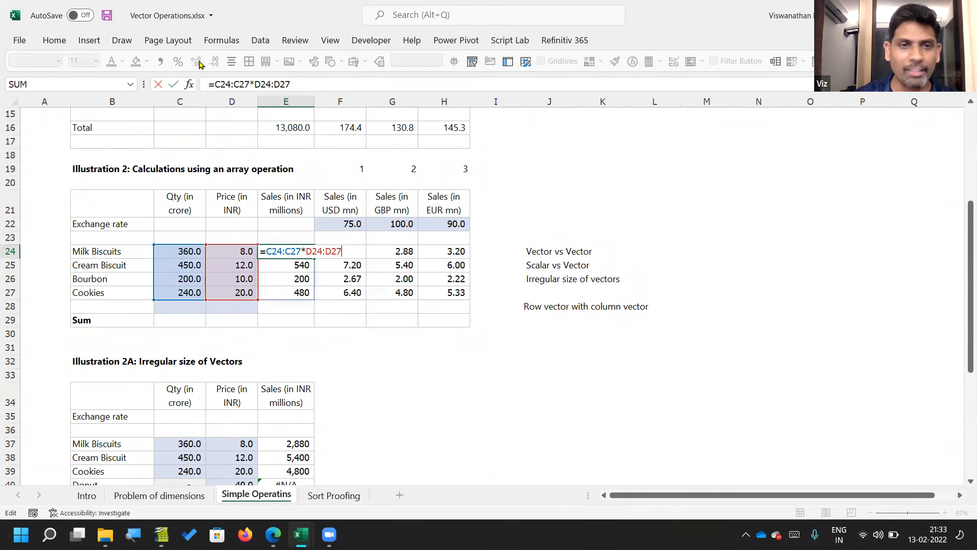
{"action": "type", "text": "*1"}
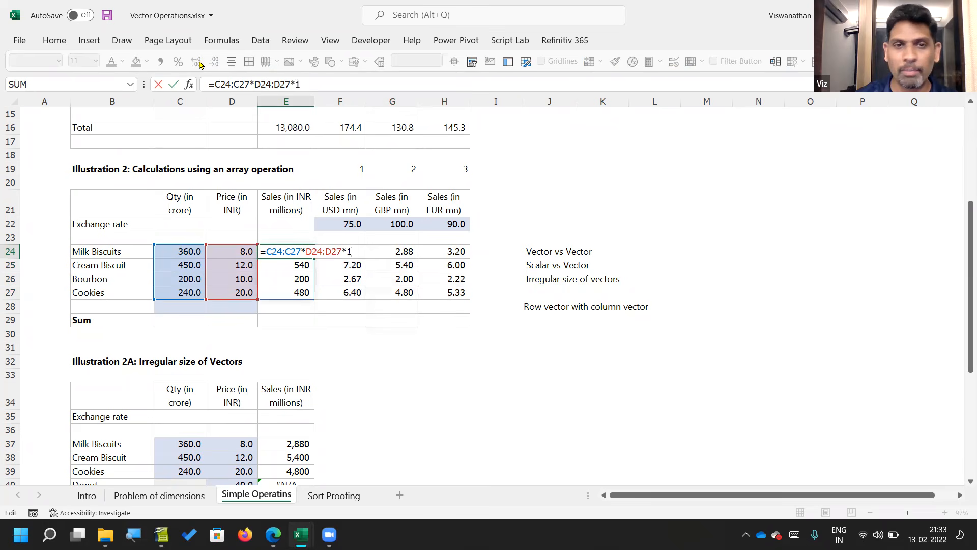
{"action": "type", "text": "0"}
{"action": "key", "text": "Escape"}
Step: Change the E24 formula to multiply by D6 instead of dividing, so that it reads =C24:C27*D24:D27*D6
{"action": "key", "text": "F2"}
{"action": "key", "text": "Delete"}
{"action": "type", "text": "*"}
{"action": "key", "text": "Return"}
{"action": "key", "text": "Right"}
{"action": "key", "text": "Up"}
{"action": "key", "text": "Left"}
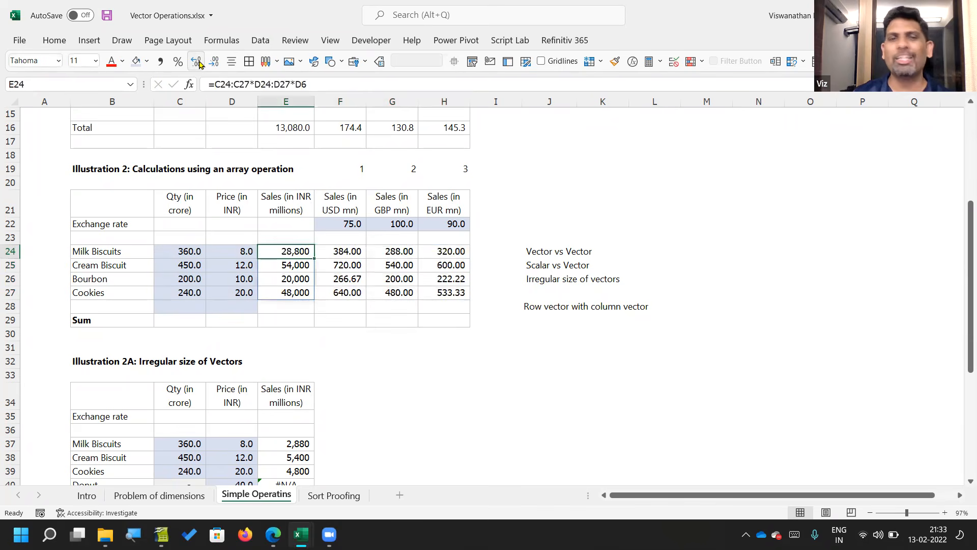
Step: Review the INR sales formula in E24 and the ranges referenced by the currency conversion formula in F24
{"action": "key", "text": "F2"}
{"action": "key", "text": "Return"}
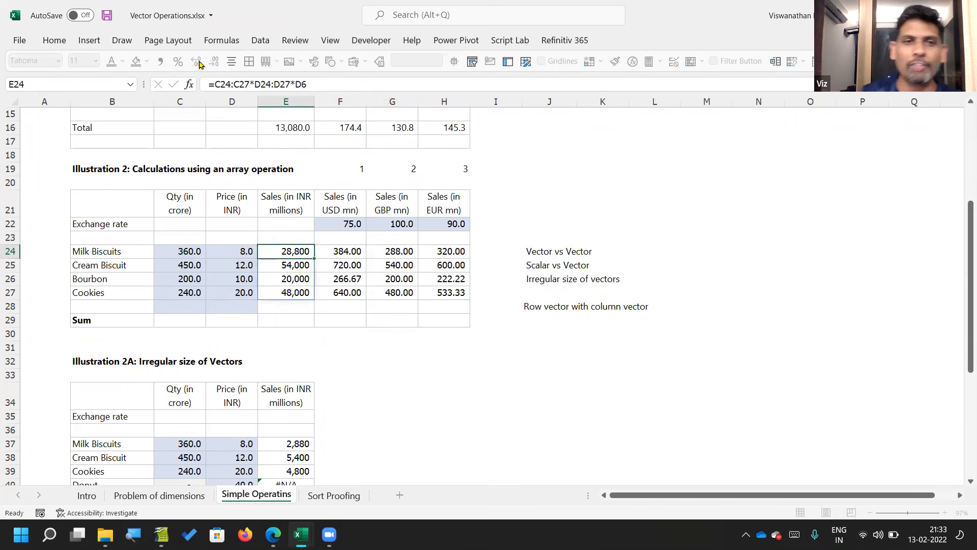
{"action": "key", "text": "Right"}
{"action": "key", "text": "F2"}
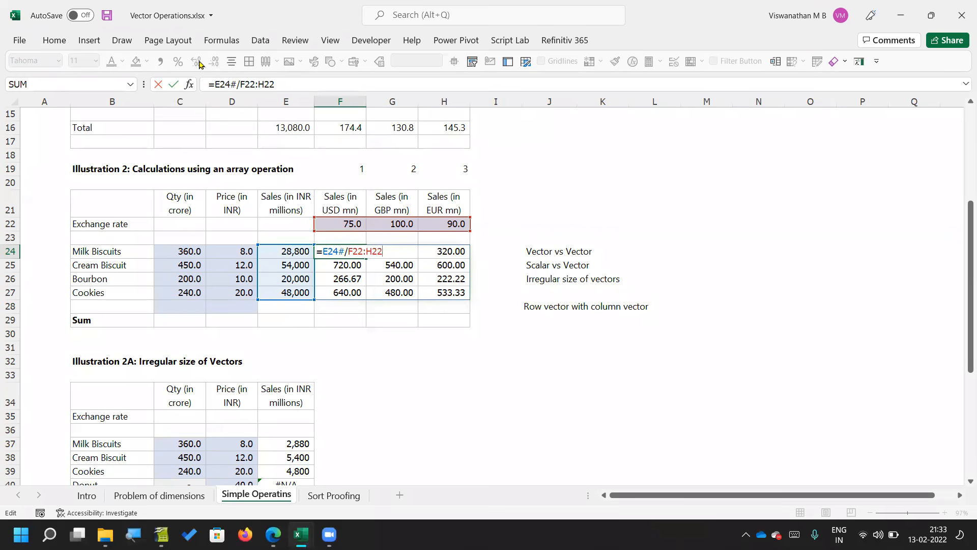
{"action": "key", "text": "Return"}
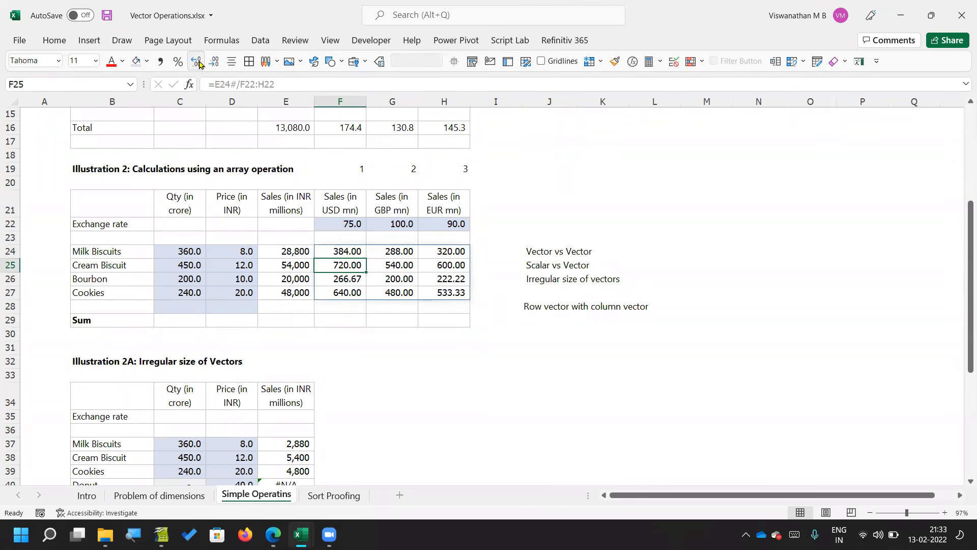
{"action": "key", "text": "Up"}
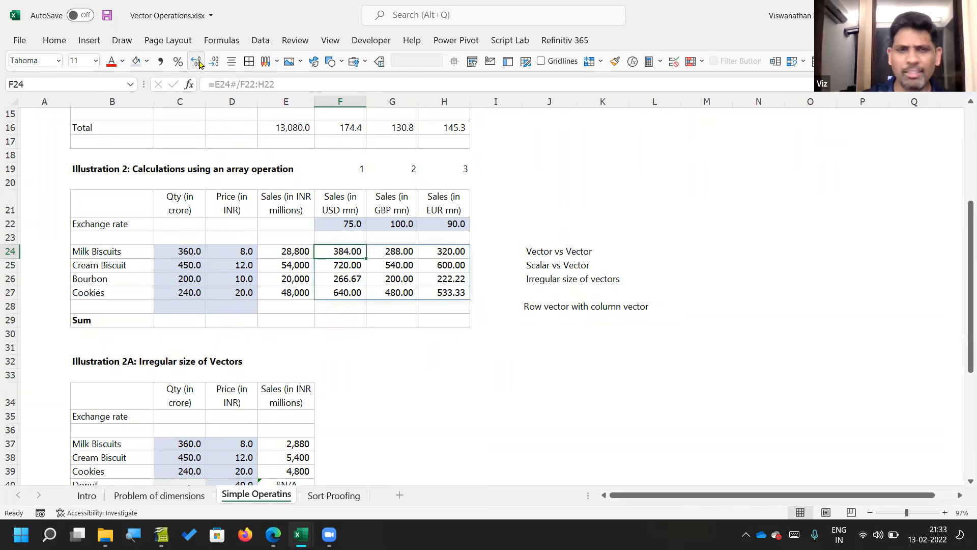
Step: Try the price column as the numerator in F24 with =D24:D27/F22:H22, and undo the change
{"action": "key", "text": "F2"}
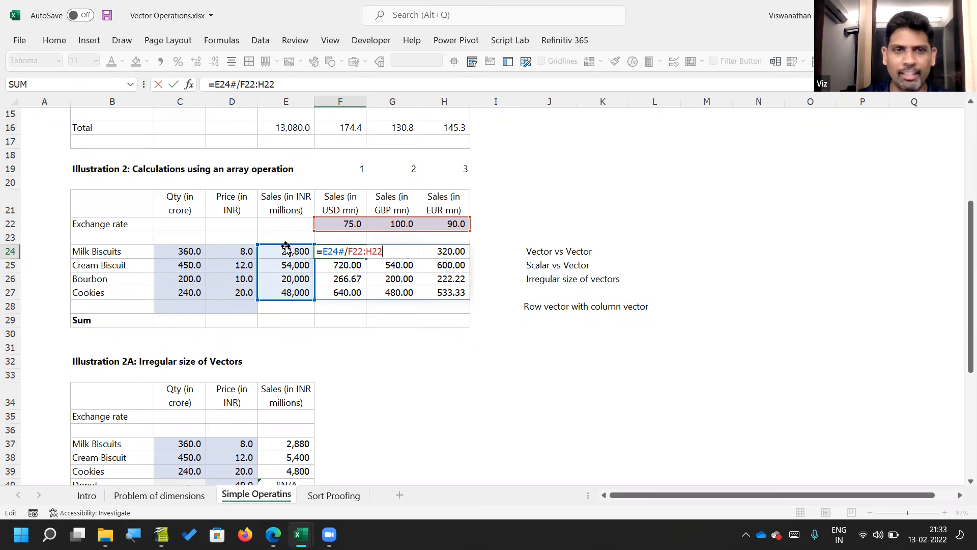
{"action": "left_click_drag", "start_coordinate": [286, 249], "coordinate": [238, 254]}
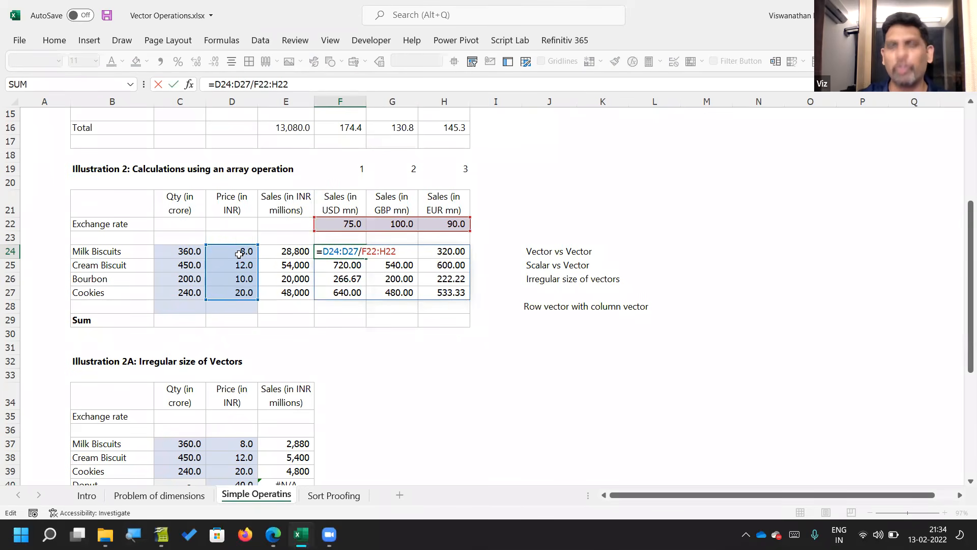
{"action": "key", "text": "Return"}
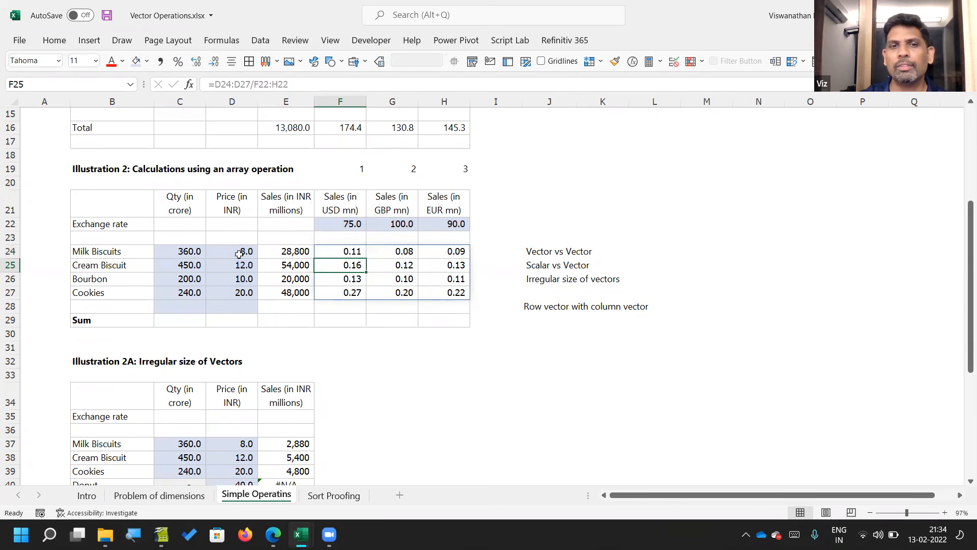
{"action": "key", "text": "Up"}
{"action": "key", "text": "F2"}
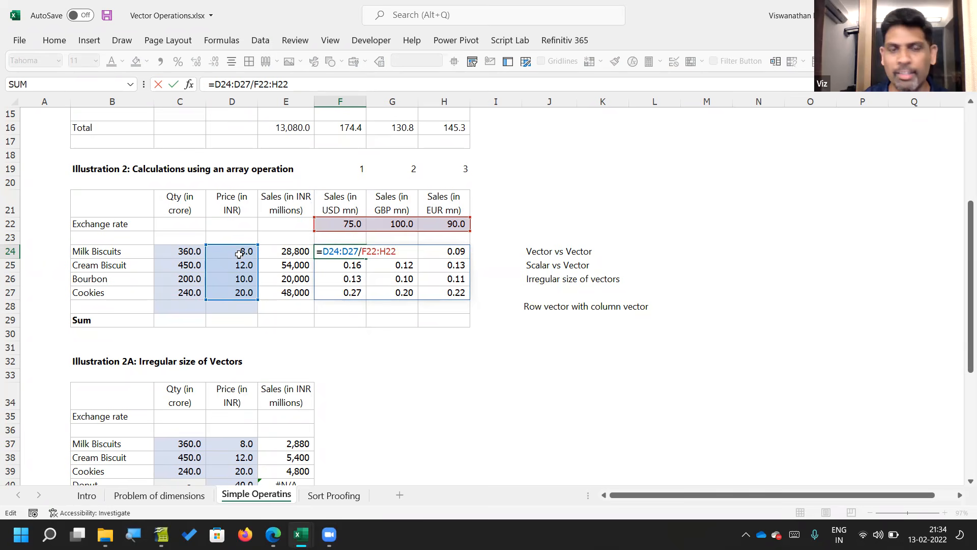
{"action": "key", "text": "Escape"}
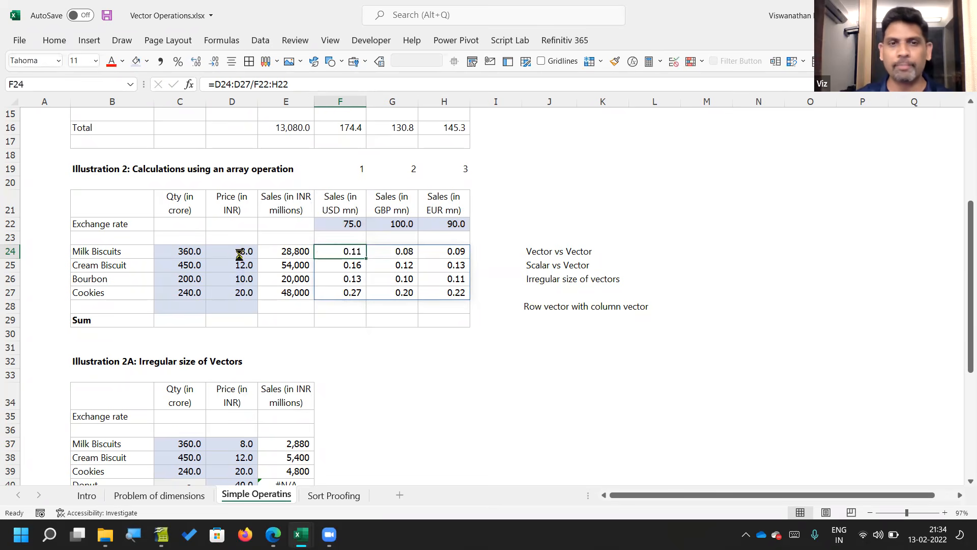
{"action": "key", "text": "ctrl+z"}
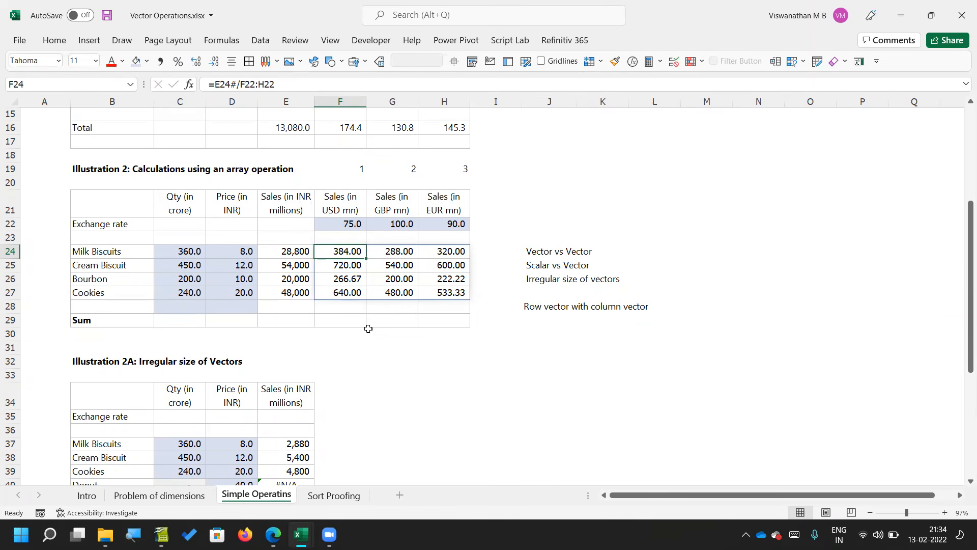
Step: Delete the empty cell J27 in the list of operation types, shifting the cells below it up
{"action": "left_click", "coordinate": [548, 290]}
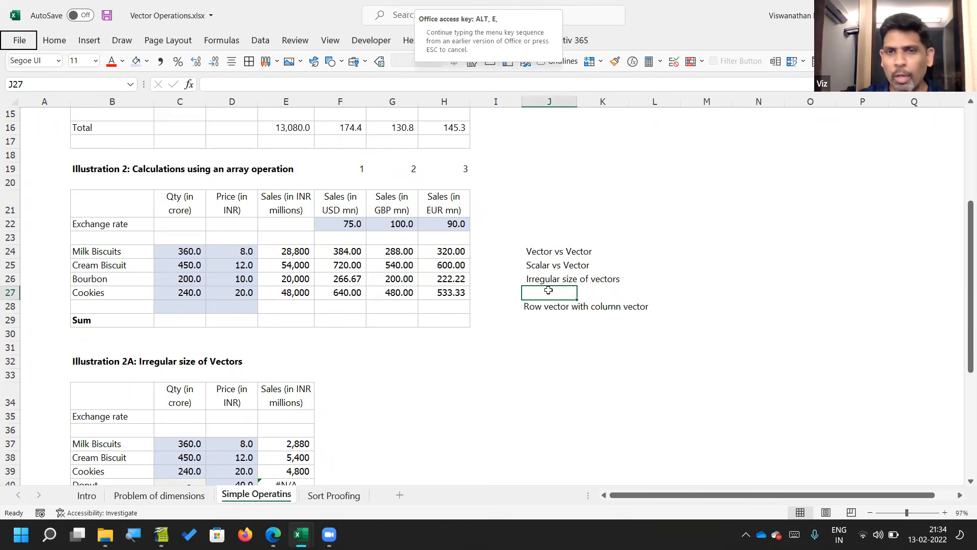
{"action": "key", "text": "ctrl+minus"}
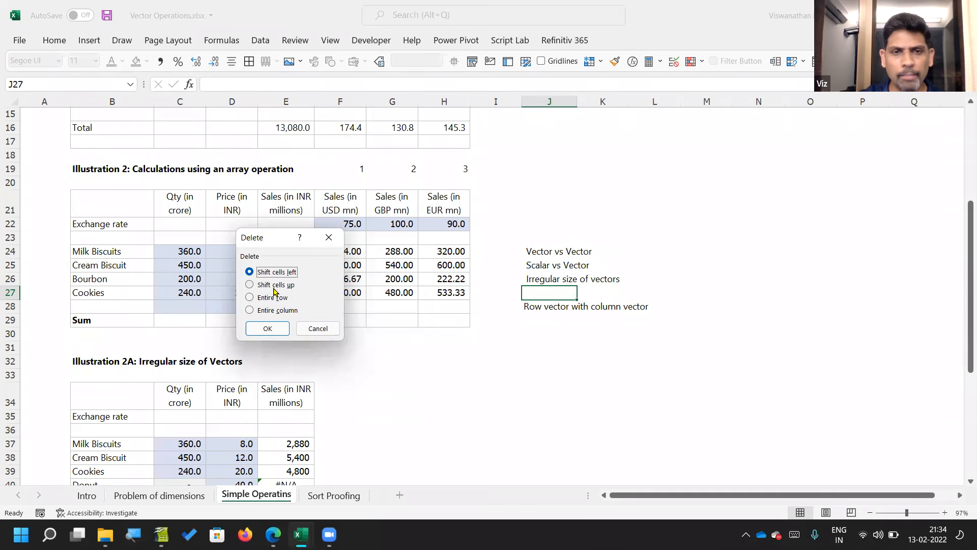
{"action": "left_click", "coordinate": [277, 285]}
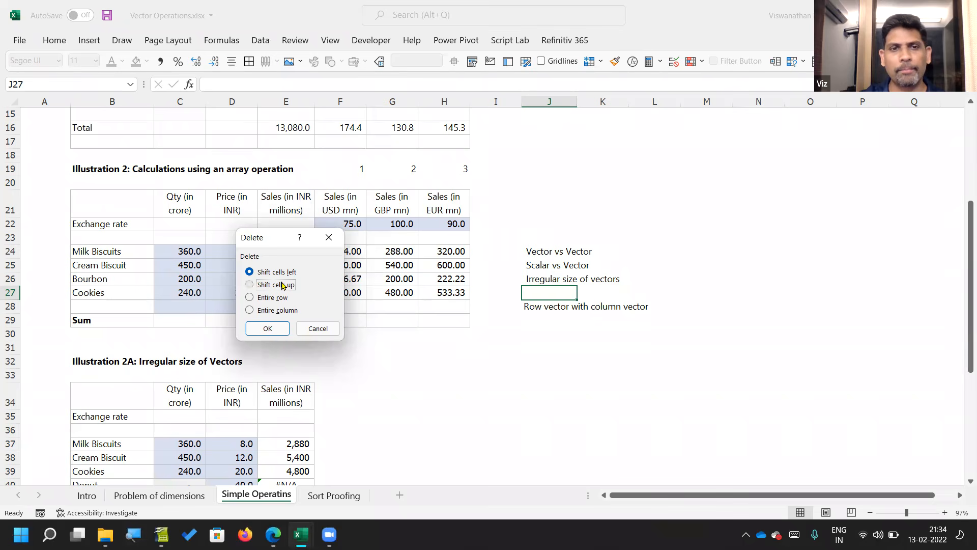
{"action": "left_click", "coordinate": [267, 326]}
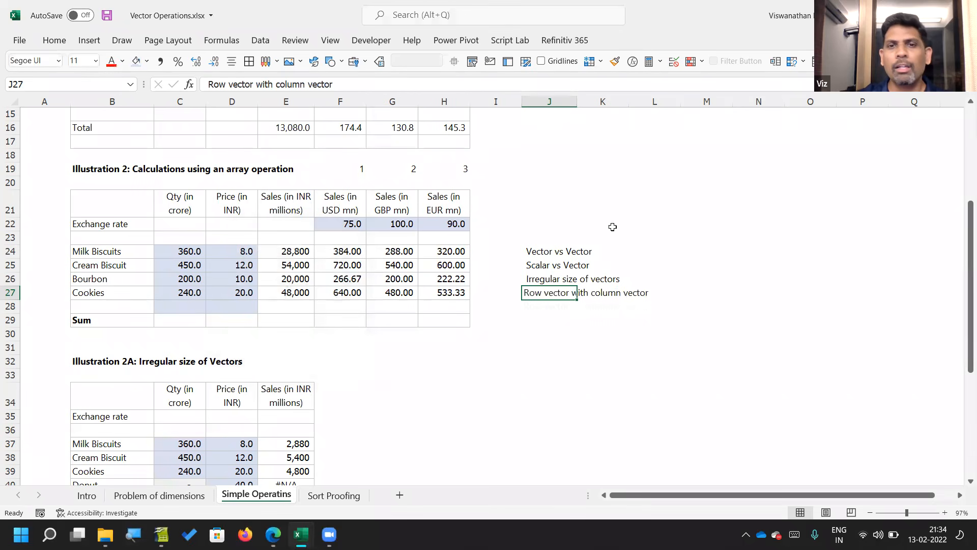
Step: Move the four operation-type labels from J24:J27 up to J17:J20
{"action": "left_click", "coordinate": [560, 261]}
{"action": "key", "text": "Up"}
{"action": "key", "text": "shift+Down"}
{"action": "key", "text": "shift+Down"}
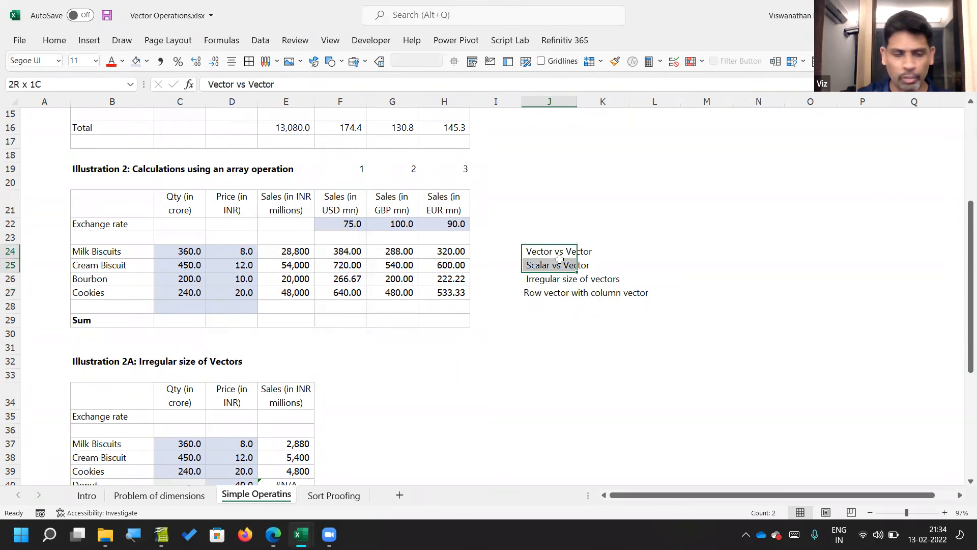
{"action": "key", "text": "ctrl+c"}
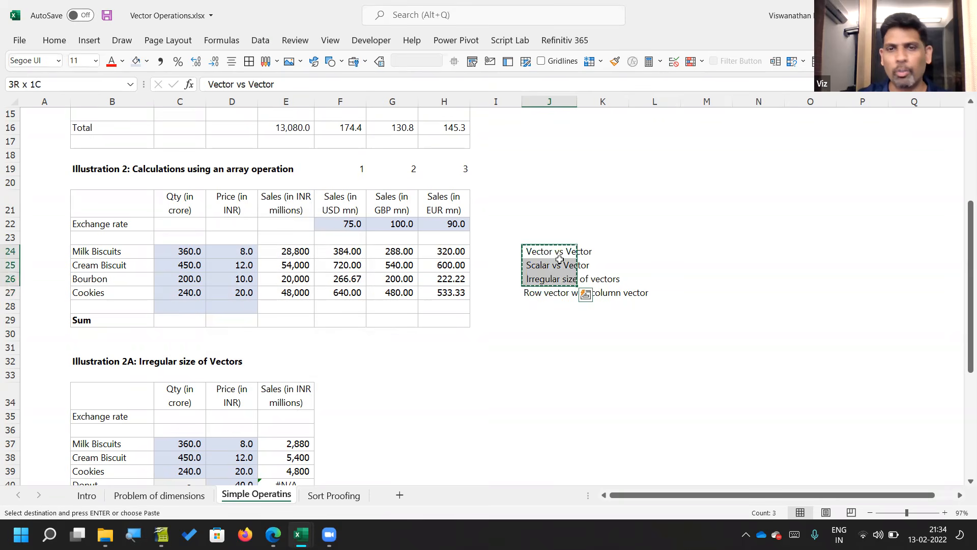
{"action": "key", "text": "shift+Down"}
{"action": "key", "text": "shift+Down"}
{"action": "key", "text": "shift+Up"}
{"action": "key", "text": "ctrl+c"}
{"action": "key", "text": "Up"}
{"action": "key", "text": "Up"}
{"action": "key", "text": "Up"}
{"action": "key", "text": "Up"}
{"action": "key", "text": "Up"}
{"action": "key", "text": "Up"}
{"action": "key", "text": "Up"}
{"action": "key", "text": "ctrl+v"}
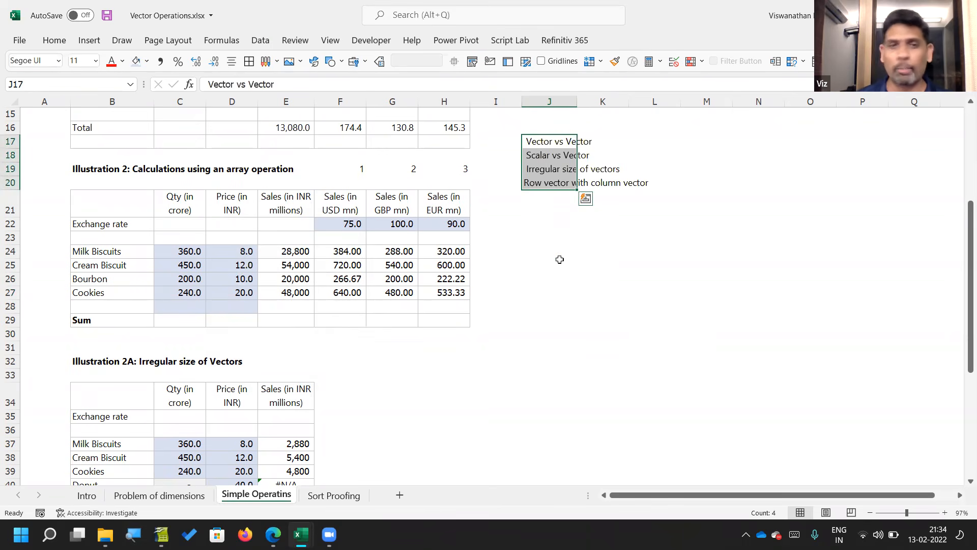
Step: Examine the relocated operation-type labels and the currency conversion formula in F24
{"action": "key", "text": "Down"}
{"action": "key", "text": "Down"}
{"action": "key", "text": "Down"}
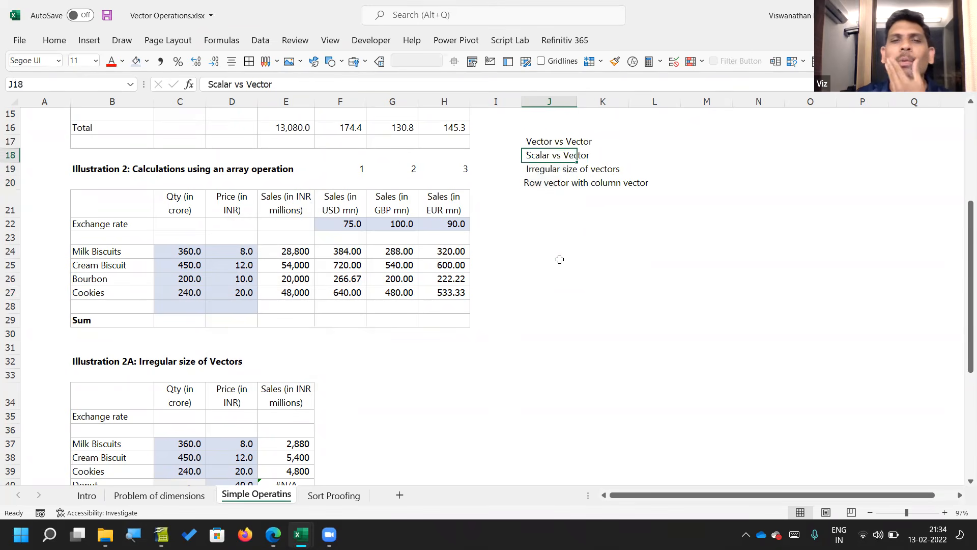
{"action": "key", "text": "Left"}
{"action": "key", "text": "Left"}
{"action": "key", "text": "Down"}
{"action": "key", "text": "Down"}
{"action": "key", "text": "Down"}
{"action": "key", "text": "Left"}
{"action": "key", "text": "Left"}
{"action": "key", "text": "Down"}
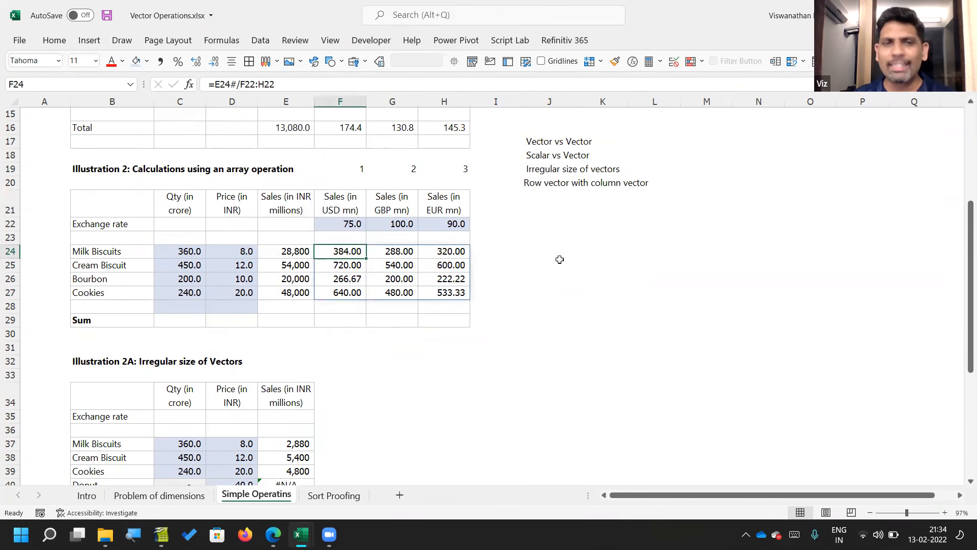
{"action": "key", "text": "F2"}
{"action": "key", "text": "Escape"}
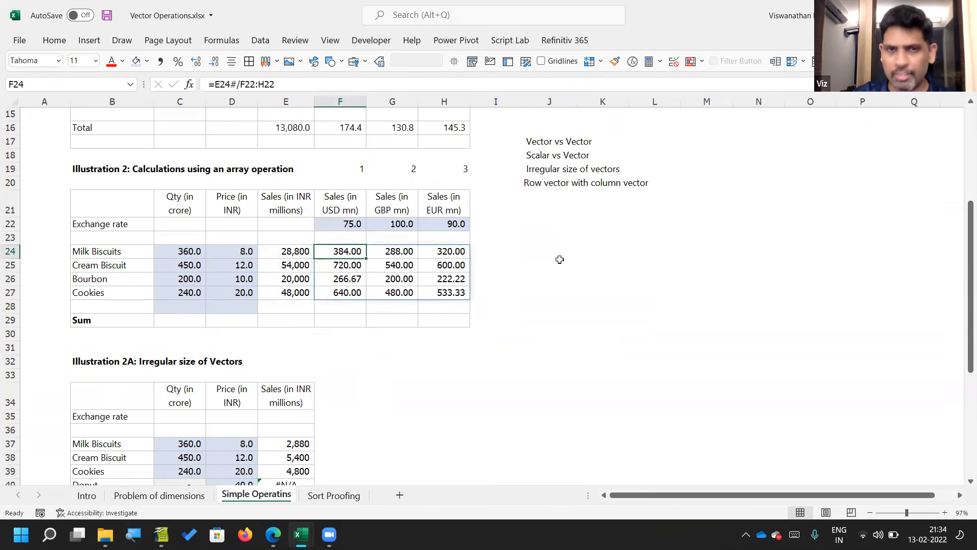
Step: Enter =F24#/10 in J24 to divide the whole converted sales matrix by a scalar, and check the range it references
{"action": "key", "text": "Right"}
{"action": "left_click", "coordinate": [560, 259]}
{"action": "type", "text": "="}
{"action": "key", "text": "Left"}
{"action": "key", "text": "Left"}
{"action": "key", "text": "Left"}
{"action": "key", "text": "Left"}
{"action": "key", "text": "shift+Right"}
{"action": "key", "text": "shift+Right"}
{"action": "key", "text": "shift+Down"}
{"action": "key", "text": "shift+Down"}
{"action": "key", "text": "shift+Down"}
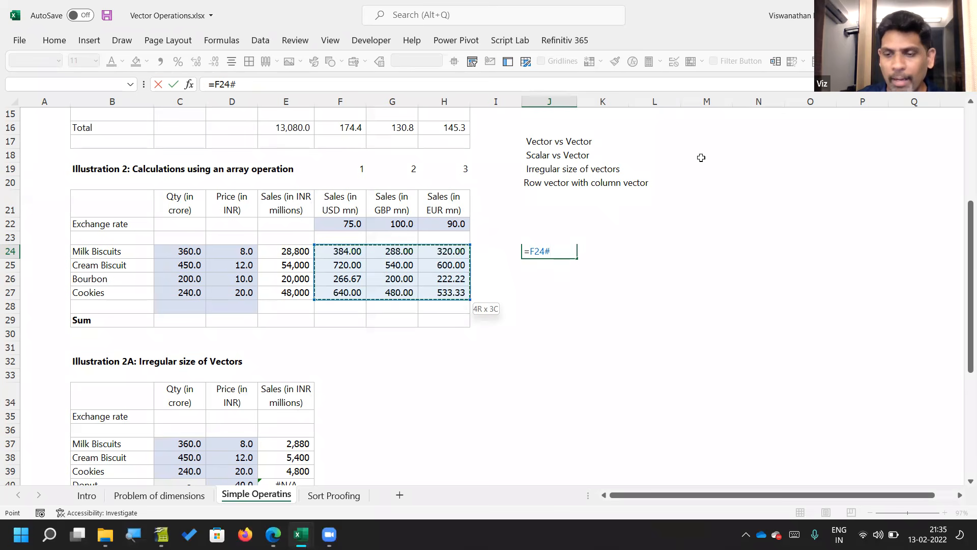
{"action": "type", "text": "/10"}
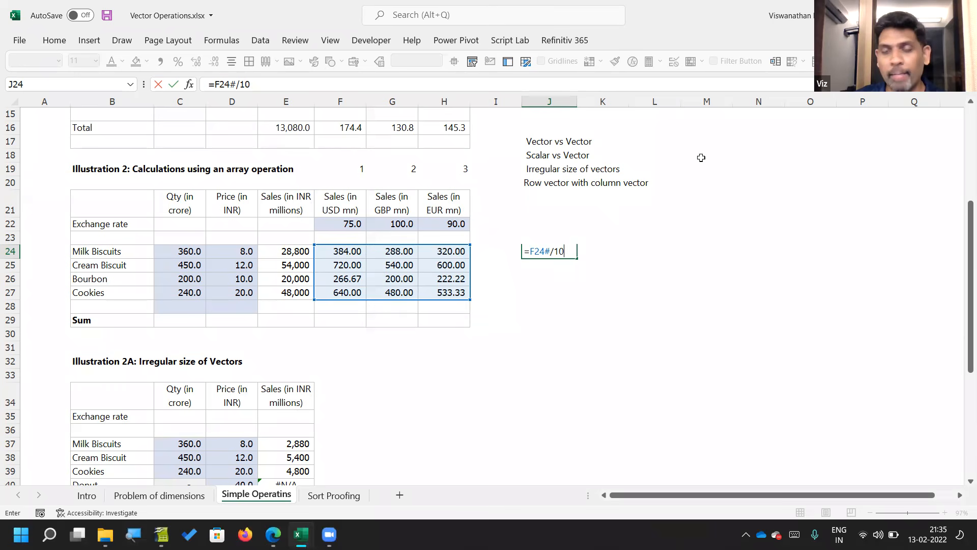
{"action": "key", "text": "Return"}
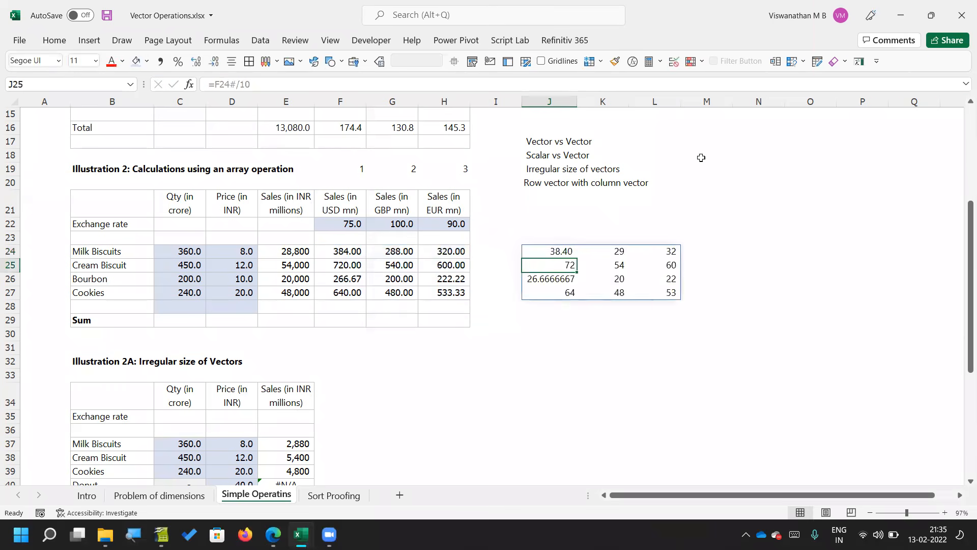
{"action": "key", "text": "Up"}
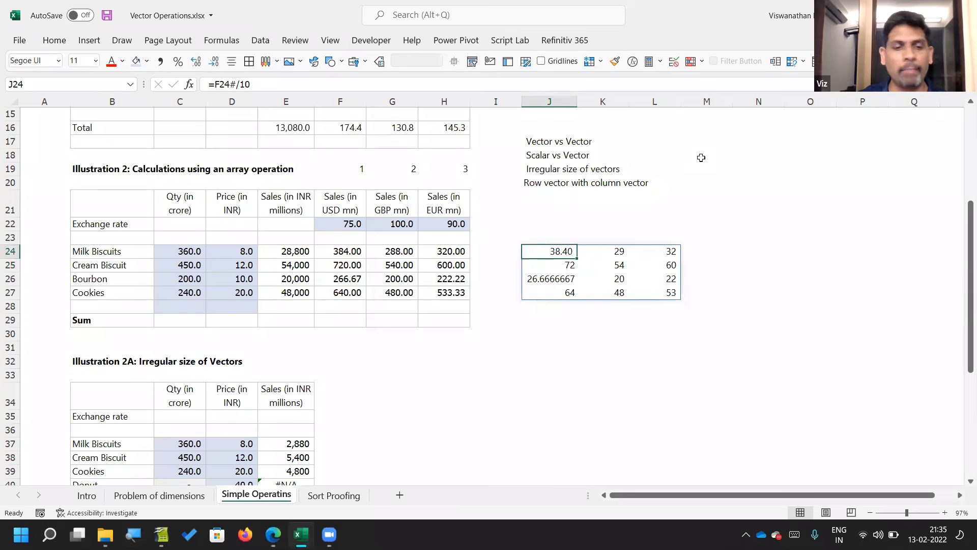
{"action": "key", "text": "F2"}
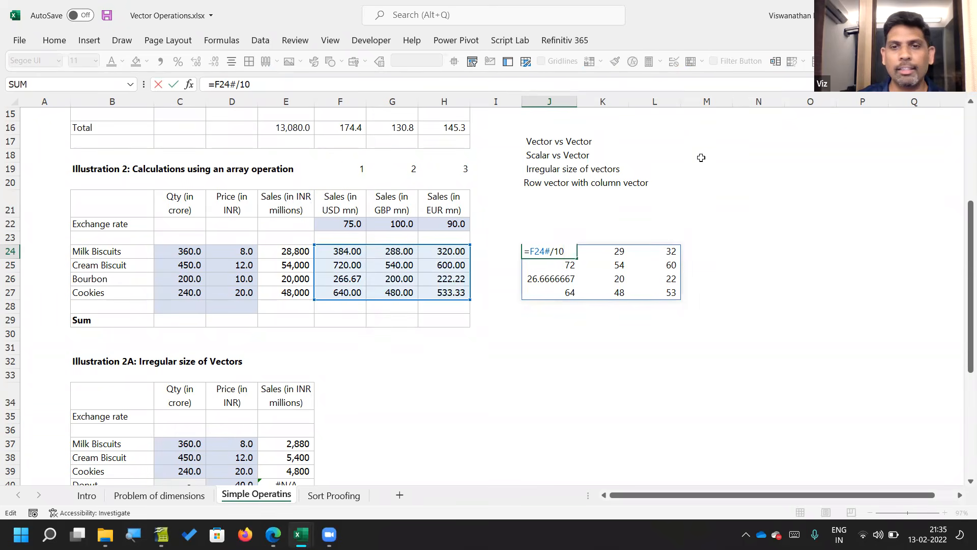
{"action": "key", "text": "Escape"}
{"action": "key", "text": "F2"}
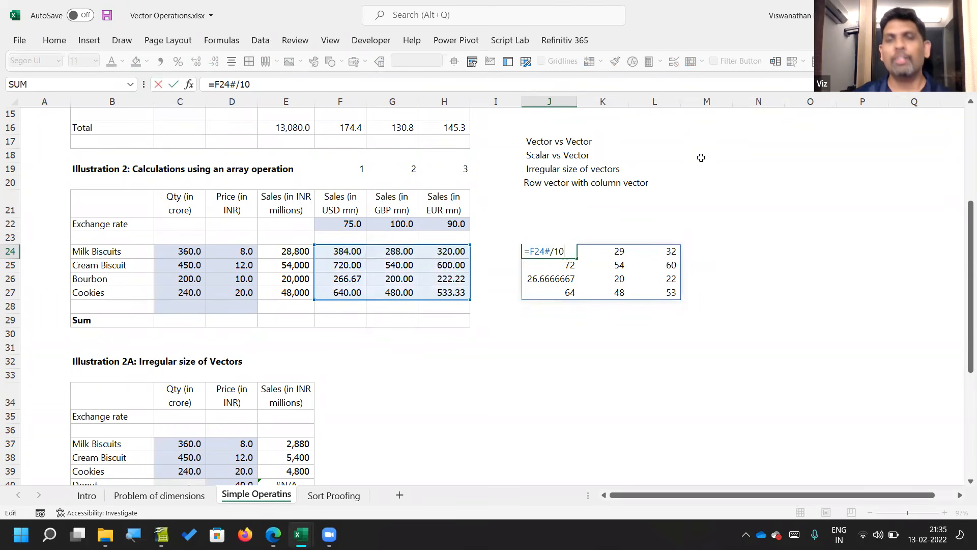
{"action": "key", "text": "Escape"}
Step: Add the label "Scalar on Matrix" in J16, above the other operation types
{"action": "key", "text": "Up"}
{"action": "key", "text": "Up"}
{"action": "key", "text": "Up"}
{"action": "key", "text": "Up"}
{"action": "key", "text": "Up"}
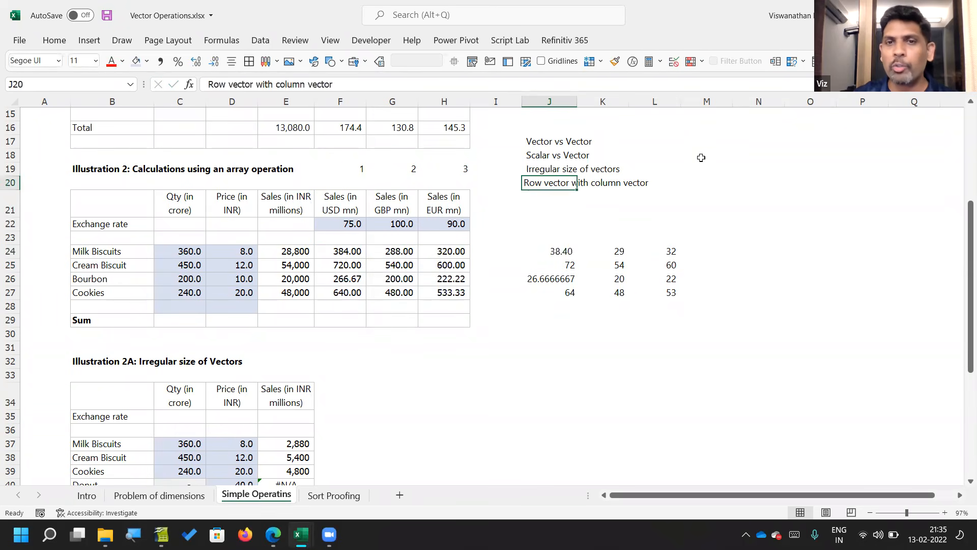
{"action": "key", "text": "Up"}
{"action": "key", "text": "Up"}
{"action": "key", "text": "Up"}
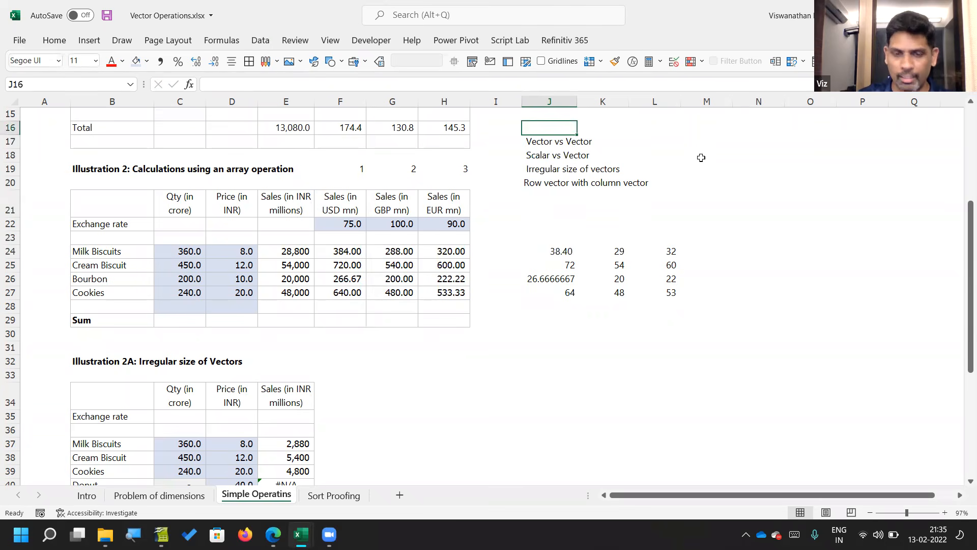
{"action": "type", "text": "Mat"}
{"action": "key", "text": "BackSpace"}
{"action": "key", "text": "BackSpace"}
{"action": "key", "text": "BackSpace"}
{"action": "type", "text": "Saca"}
{"action": "key", "text": "BackSpace"}
{"action": "key", "text": "BackSpace"}
{"action": "key", "text": "BackSpace"}
{"action": "key", "text": "BackSpace"}
{"action": "type", "text": "Scalar "}
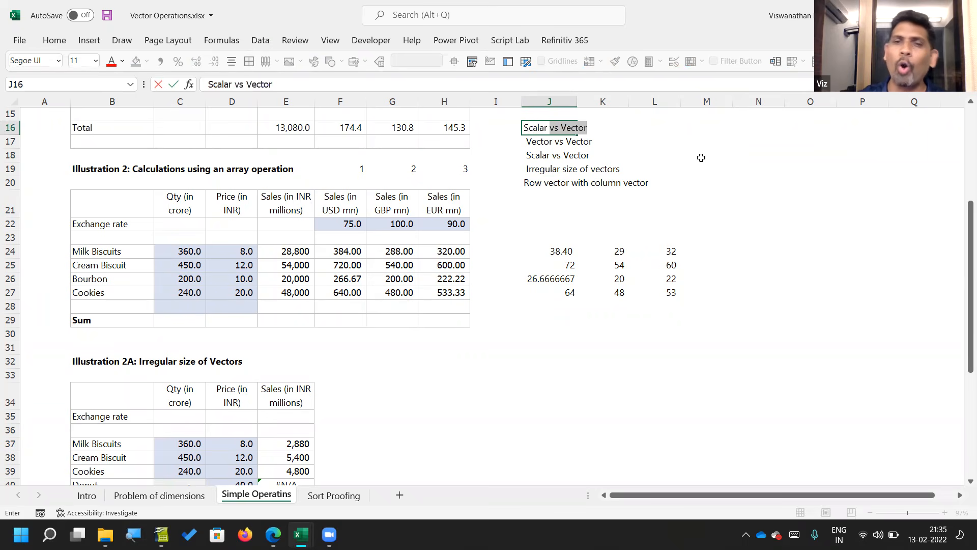
{"action": "type", "text": "on Matrix"}
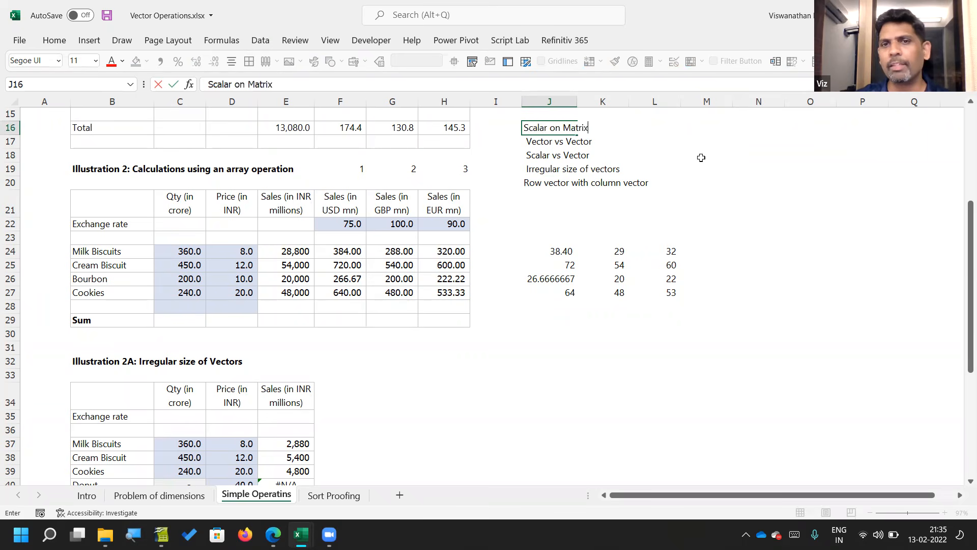
{"action": "key", "text": "Return"}
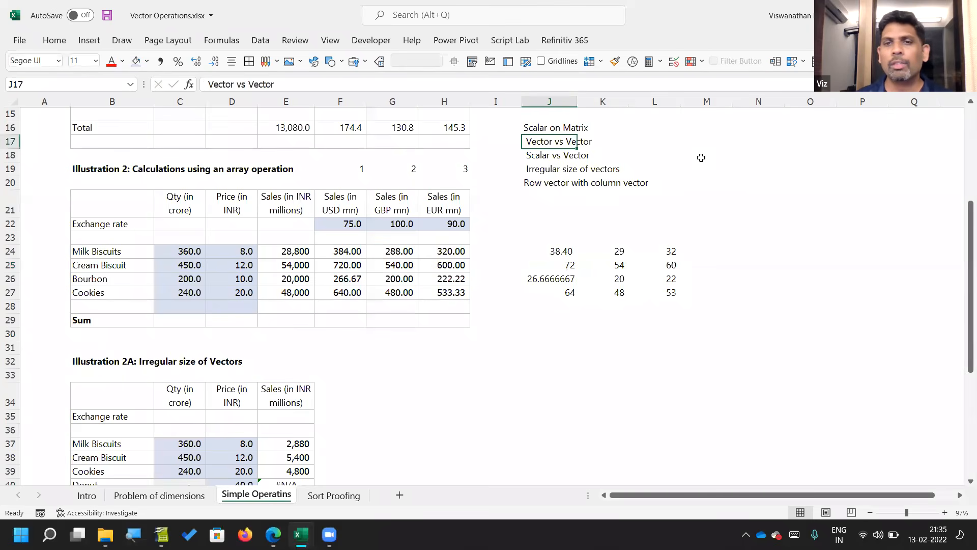
Step: Clear the matrix-by-scalar formula from J24
{"action": "key", "text": "Down"}
{"action": "key", "text": "Down"}
{"action": "key", "text": "Down"}
{"action": "key", "text": "Down"}
{"action": "key", "text": "Down"}
{"action": "key", "text": "Down"}
{"action": "key", "text": "Down"}
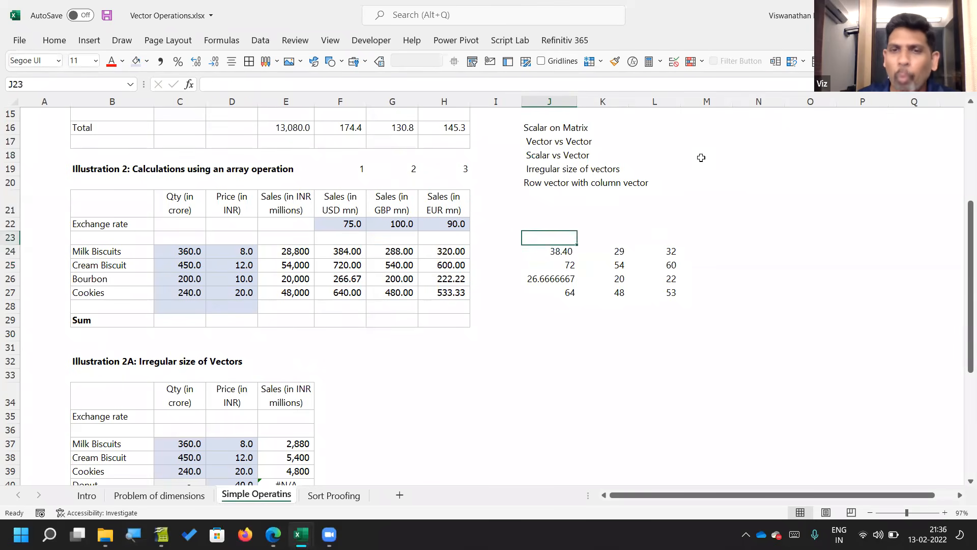
{"action": "type", "text": "="}
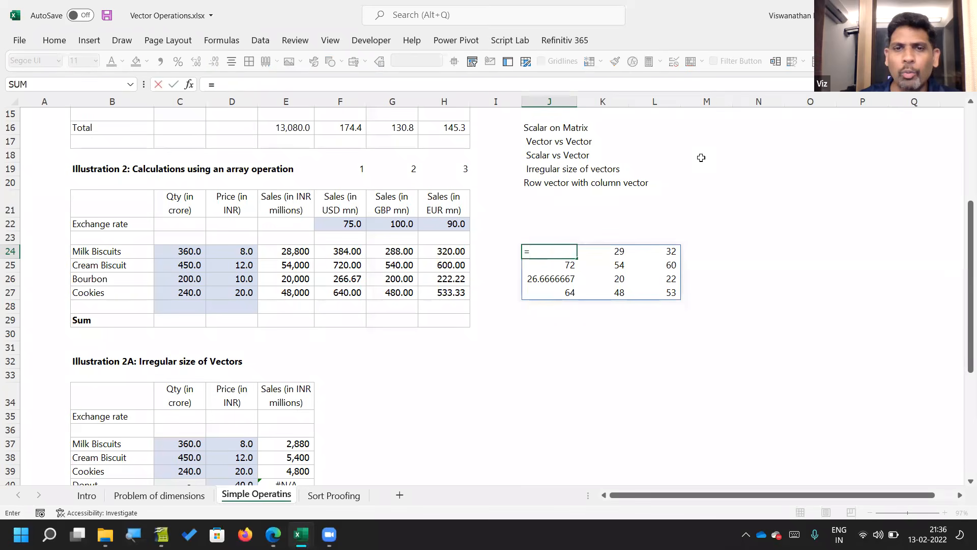
{"action": "key", "text": "Escape"}
{"action": "type", "text": "="}
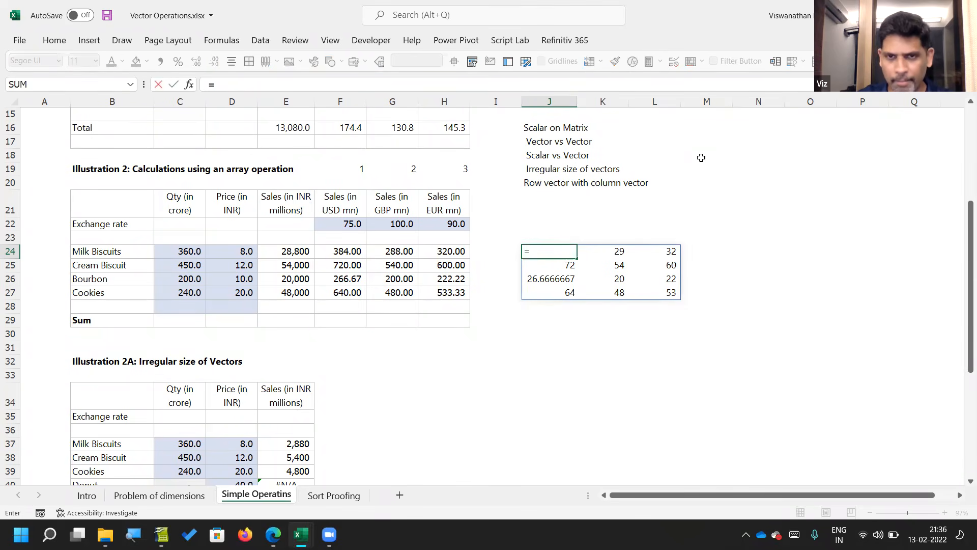
{"action": "key", "text": "Escape"}
{"action": "key", "text": "Delete"}
Step: Enter =F24#/C24:C27 in J24 to divide the converted sales matrix by the quantity vector
{"action": "type", "text": "="}
{"action": "key", "text": "Left"}
{"action": "key", "text": "Left"}
{"action": "key", "text": "Left"}
{"action": "key", "text": "Left"}
{"action": "key", "text": "shift+Right"}
{"action": "key", "text": "shift+Down"}
{"action": "key", "text": "shift+Down"}
{"action": "key", "text": "shift+Down"}
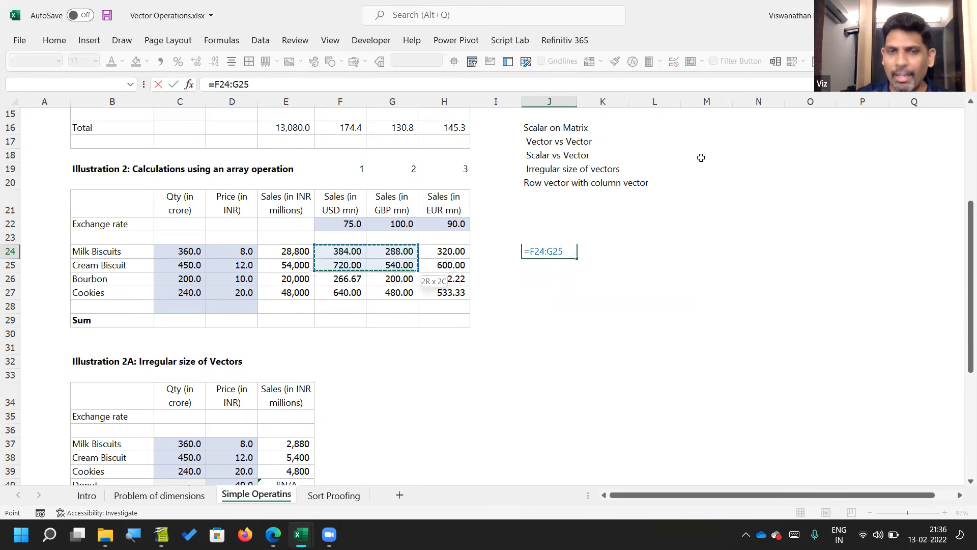
{"action": "key", "text": "shift+Right"}
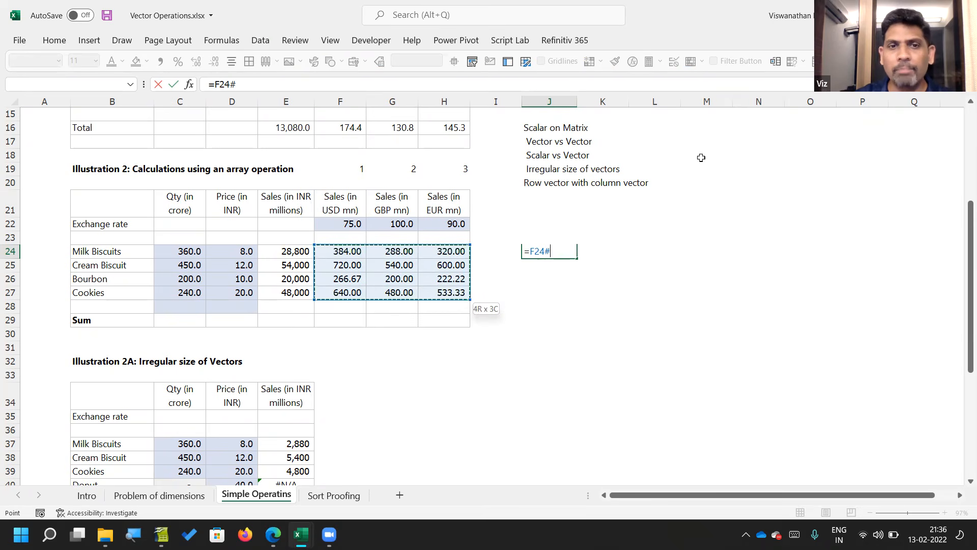
{"action": "type", "text": "/"}
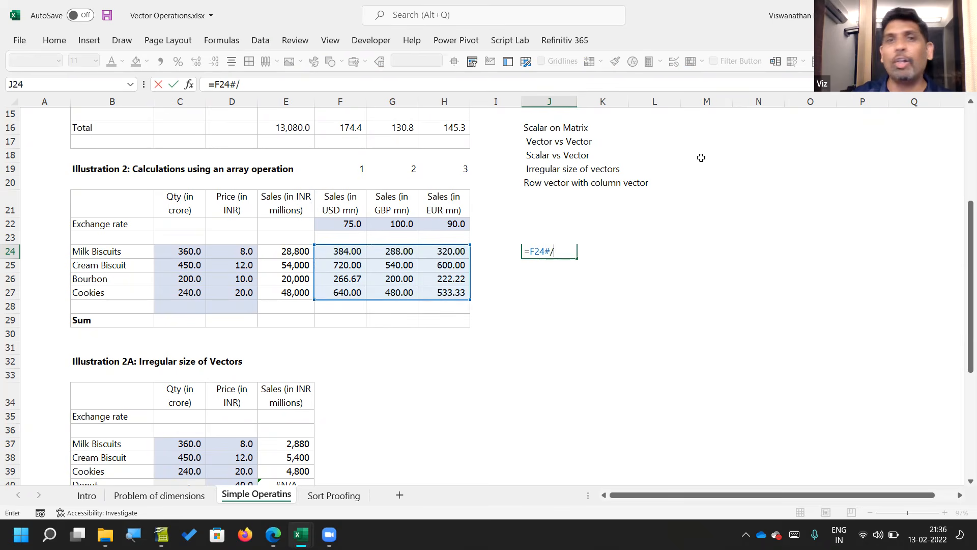
{"action": "key", "text": "Left"}
{"action": "key", "text": "Left"}
{"action": "key", "text": "Left"}
{"action": "key", "text": "Left"}
{"action": "key", "text": "Left"}
{"action": "key", "text": "Left"}
{"action": "key", "text": "Left"}
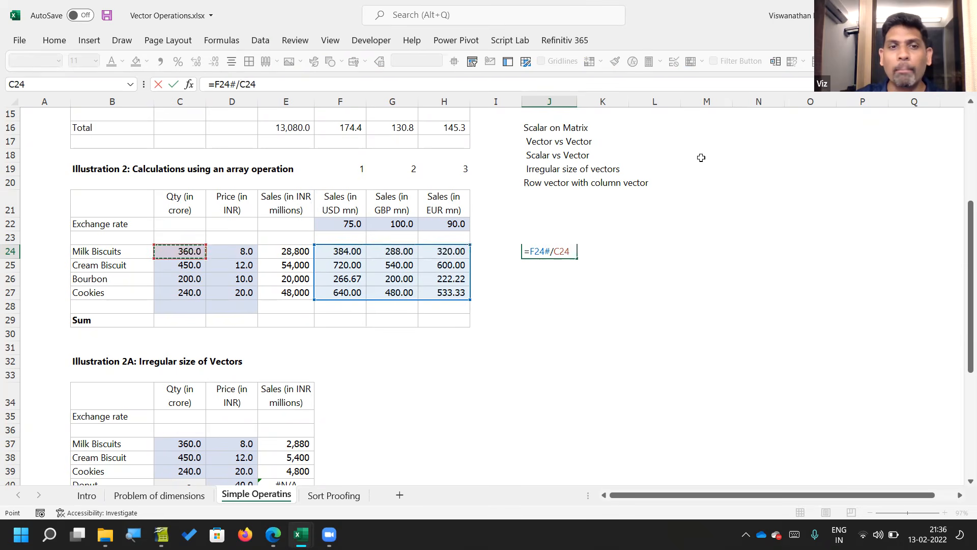
{"action": "key", "text": "shift+Down"}
{"action": "key", "text": "shift+Down"}
{"action": "key", "text": "shift+Down"}
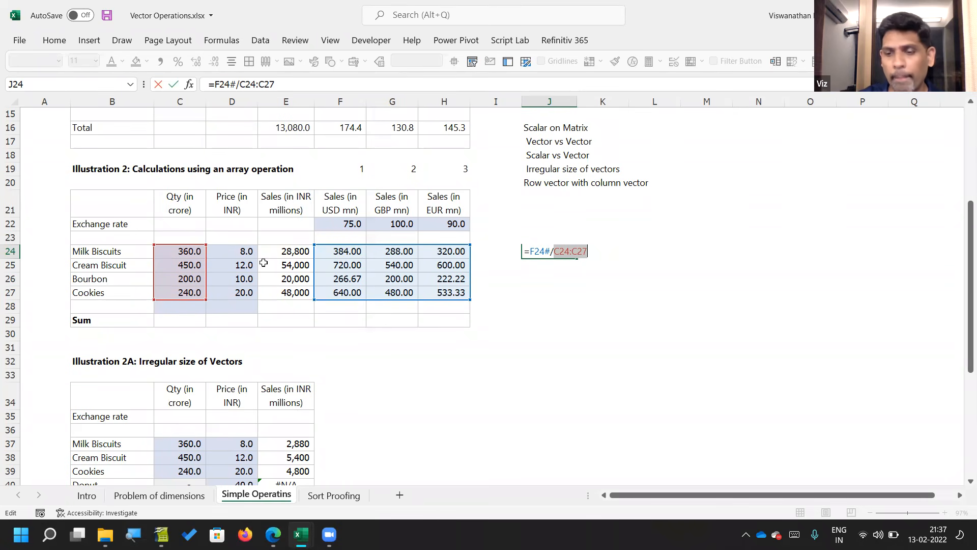
{"action": "key", "text": "Return"}
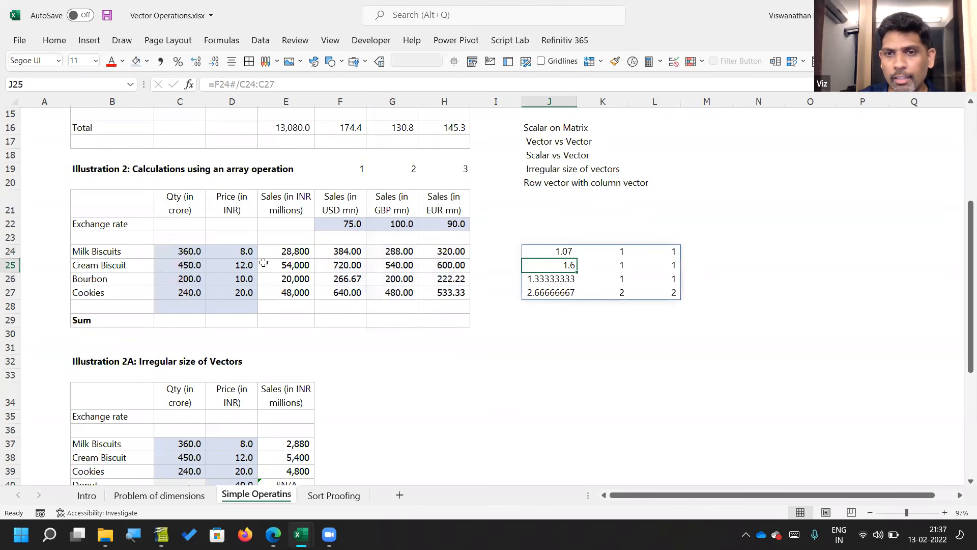
Step: Format the matrix-by-vector results in J24:L27 as numbers with three decimal places
{"action": "key", "text": "Up"}
{"action": "key", "text": "shift+Down"}
{"action": "key", "text": "shift+Down"}
{"action": "key", "text": "shift+Down"}
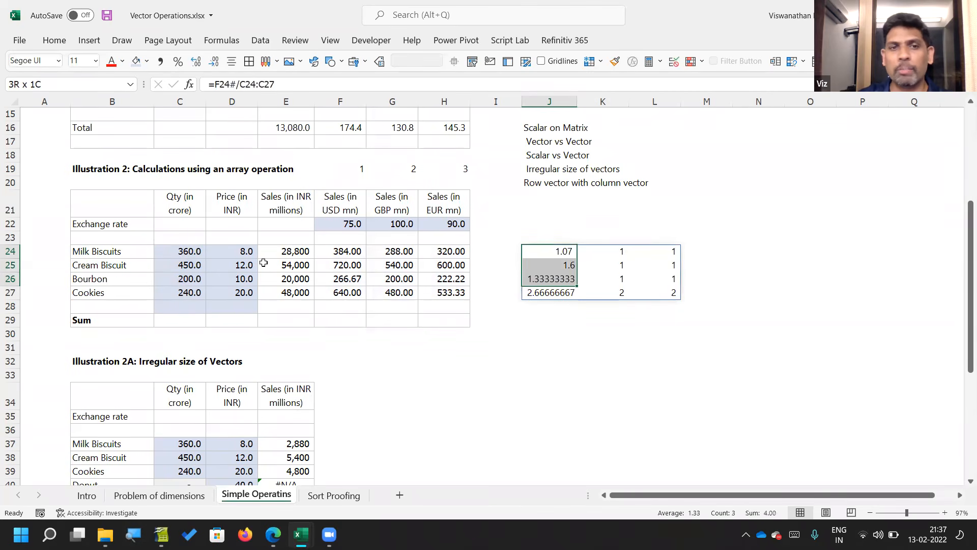
{"action": "key", "text": "shift+Right"}
{"action": "key", "text": "shift+Right"}
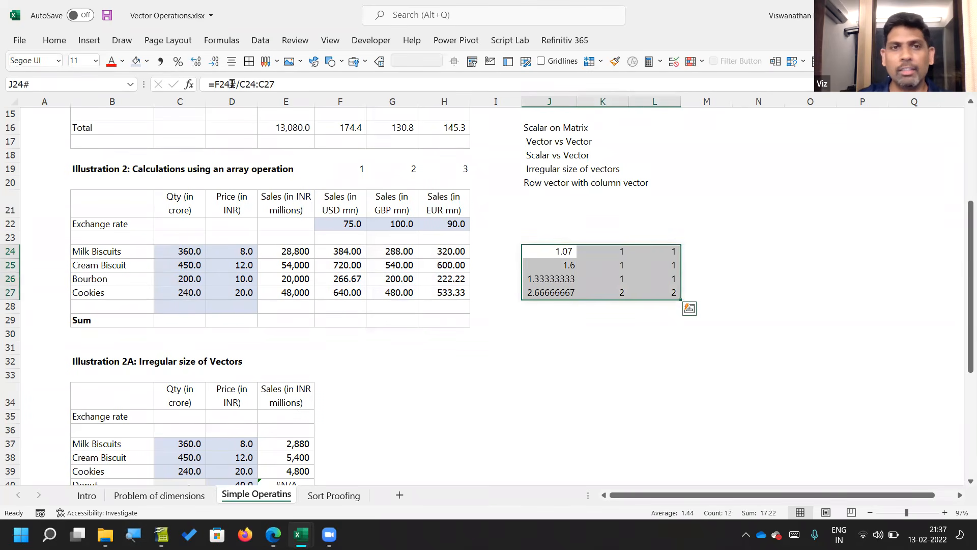
{"action": "left_click", "coordinate": [177, 63]}
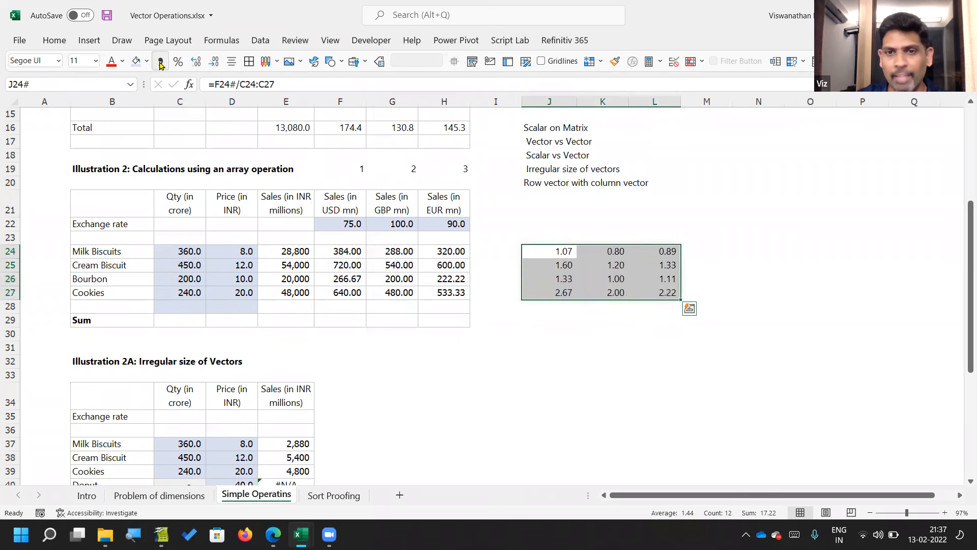
{"action": "left_click", "coordinate": [195, 61]}
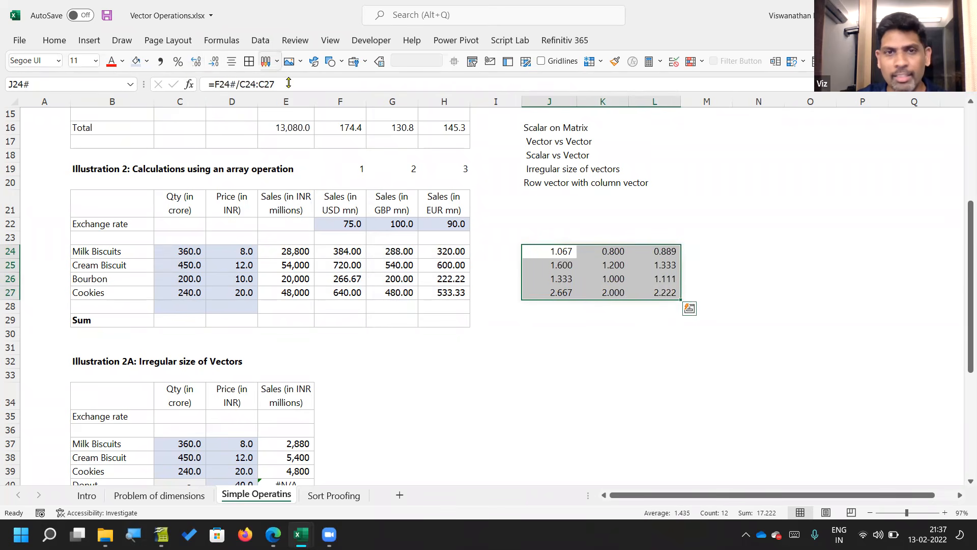
Step: Extend the J24 formula to =F24#/C24:C27/10 to also divide by a scalar, and select the whole resulting range
{"action": "key", "text": "Up"}
{"action": "key", "text": "Down"}
{"action": "key", "text": "F2"}
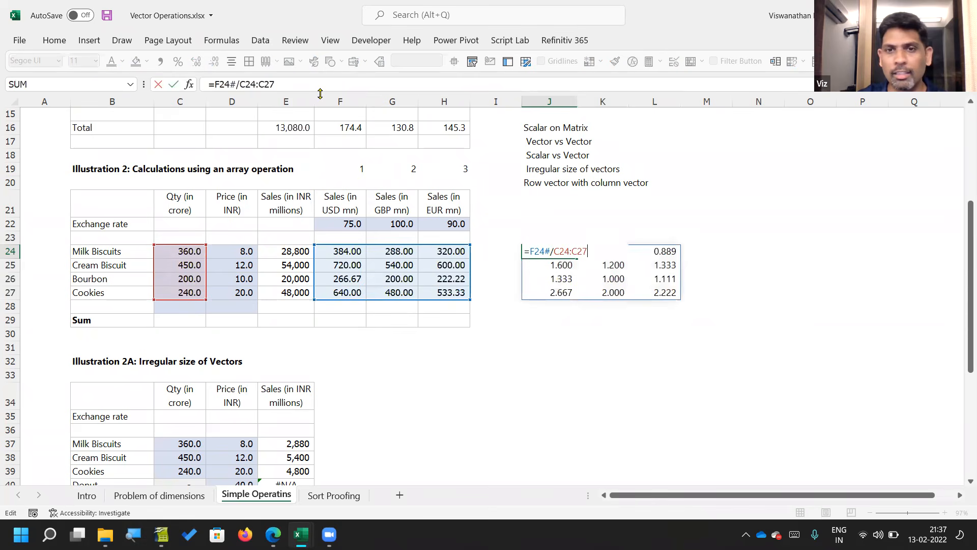
{"action": "type", "text": "/10"}
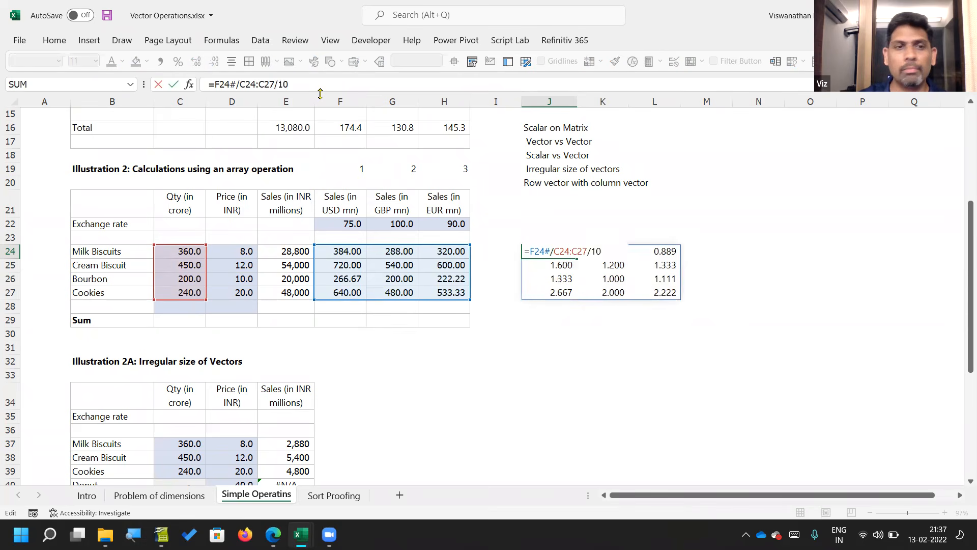
{"action": "key", "text": "Return"}
{"action": "key", "text": "Up"}
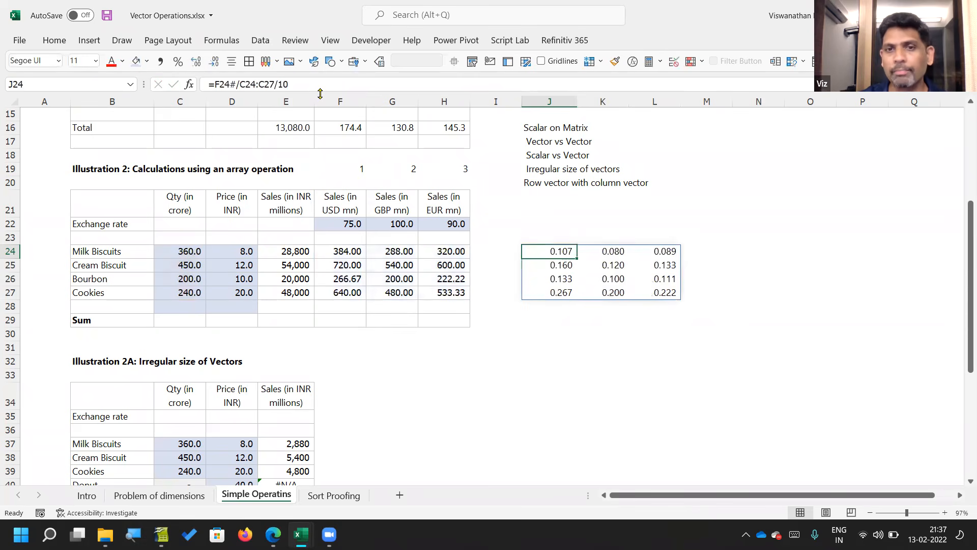
{"action": "key", "text": "shift+Right"}
{"action": "key", "text": "shift+Right"}
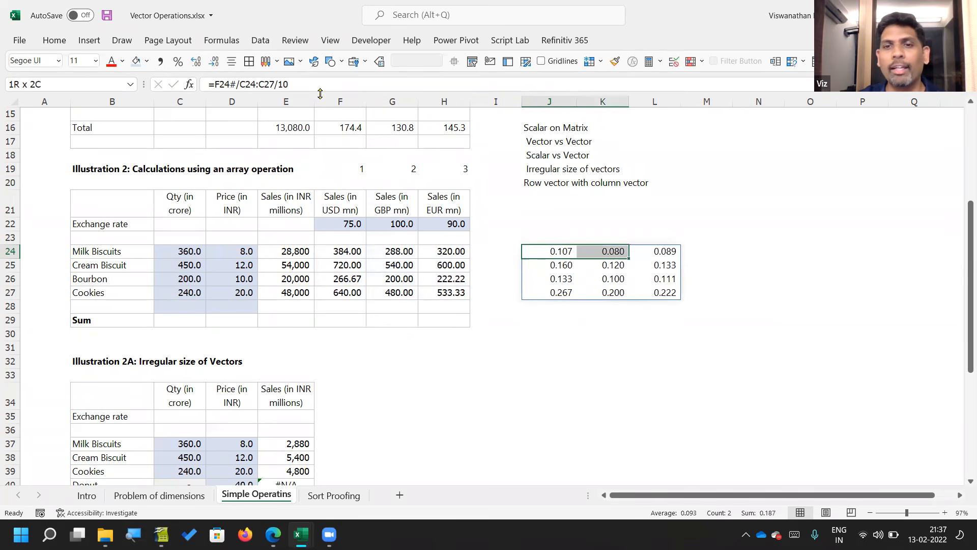
{"action": "key", "text": "shift+Down"}
{"action": "key", "text": "shift+Down"}
{"action": "key", "text": "shift+Down"}
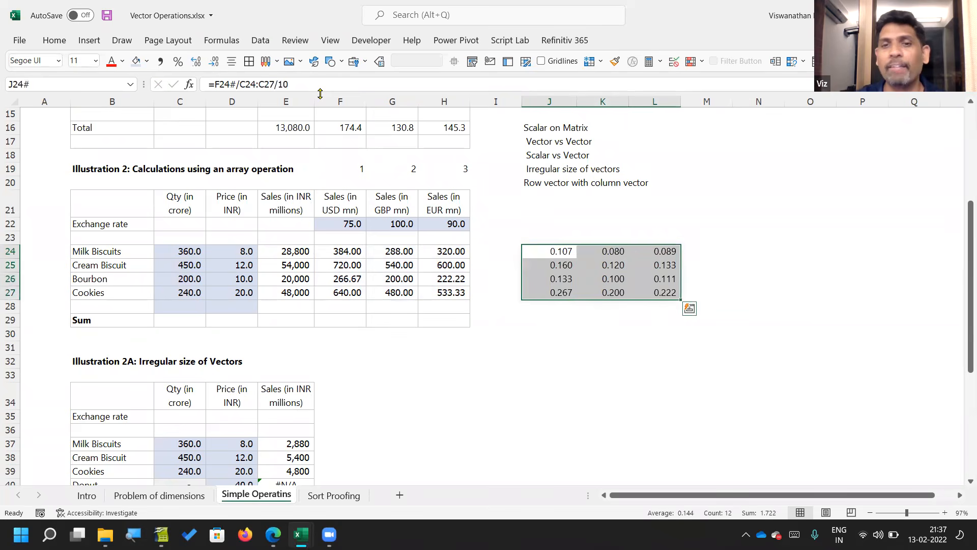
Step: Remove the division by 10 from the formula in J24
{"action": "key", "text": "F2"}
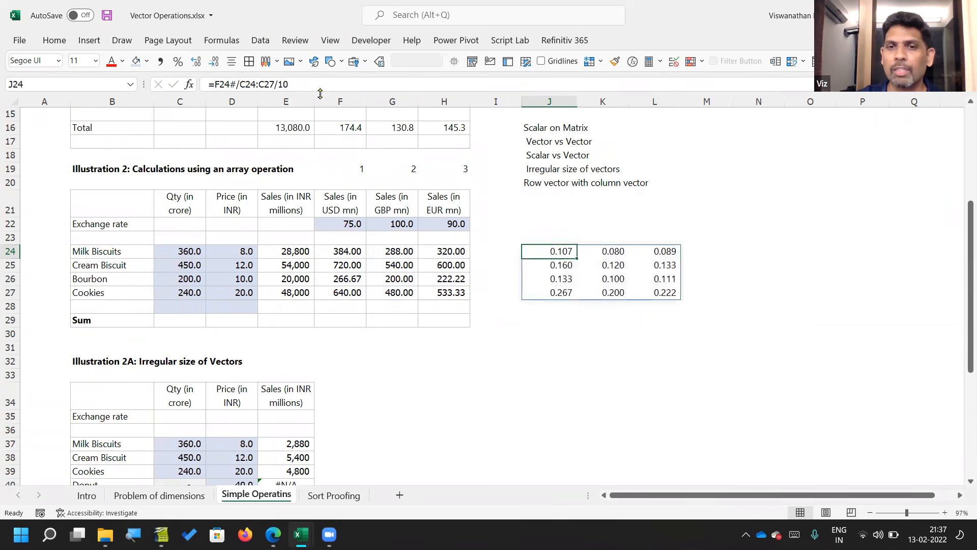
{"action": "key", "text": "BackSpace"}
{"action": "key", "text": "BackSpace"}
{"action": "key", "text": "BackSpace"}
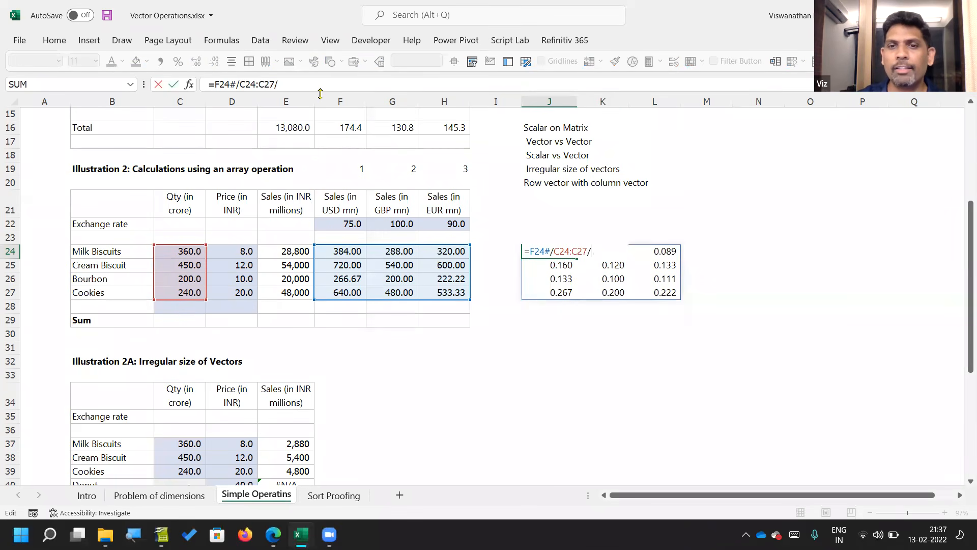
{"action": "key", "text": "Return"}
{"action": "key", "text": "Up"}
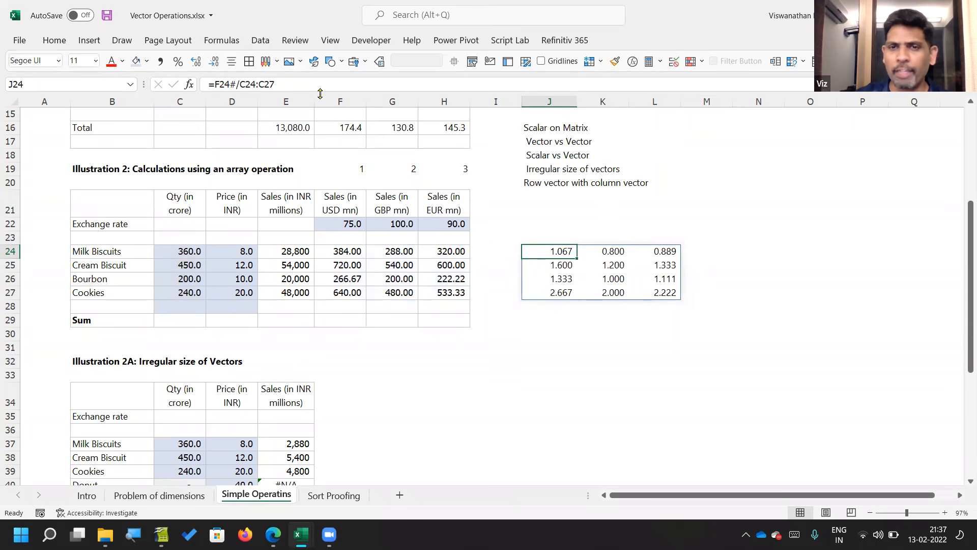
Step: Check which matrix and vector ranges the formula in J24 references
{"action": "key", "text": "F2"}
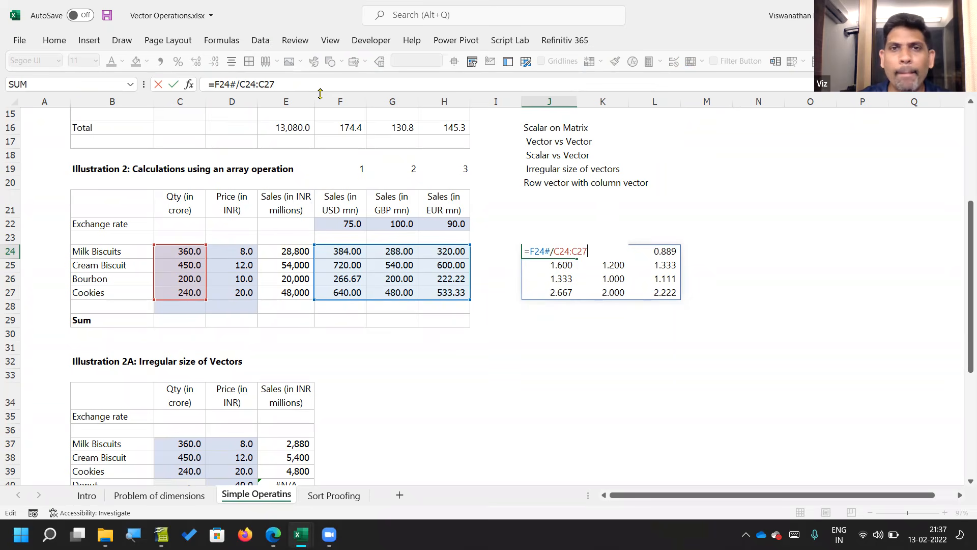
{"action": "left_click", "coordinate": [574, 494]}
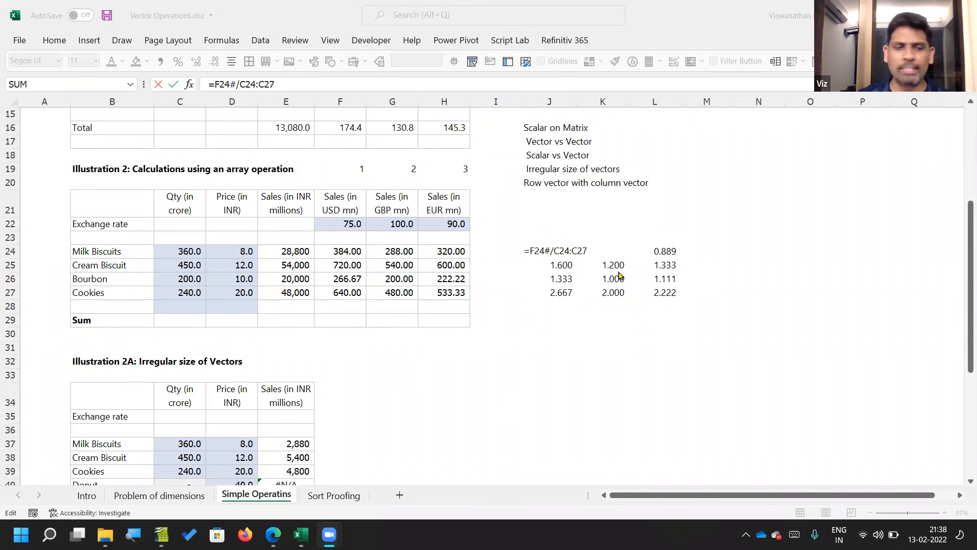
{"action": "left_click", "coordinate": [588, 231]}
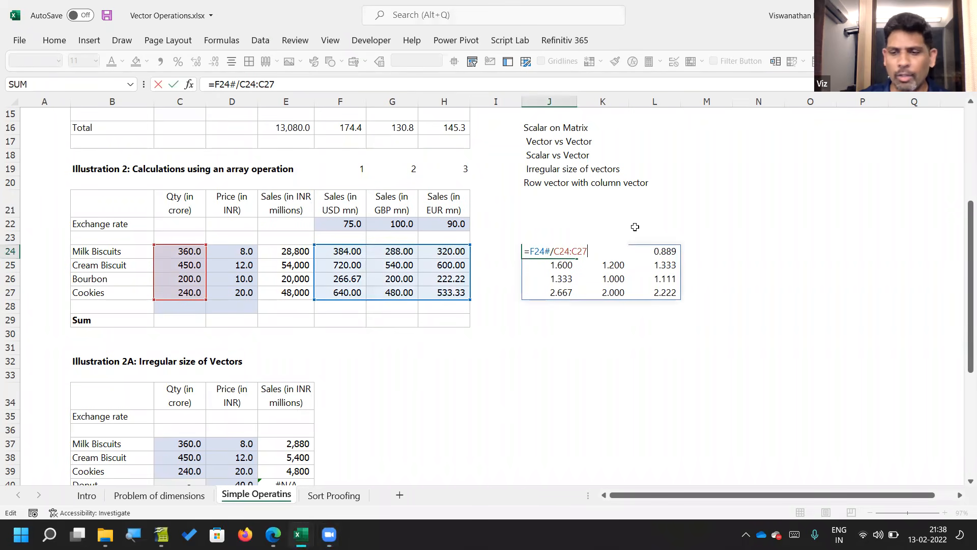
Step: Shorten the quantity vector in the J24 formula to C24:C26, one row fewer than the matrix
{"action": "key", "text": "Return"}
{"action": "key", "text": "Up"}
{"action": "key", "text": "F2"}
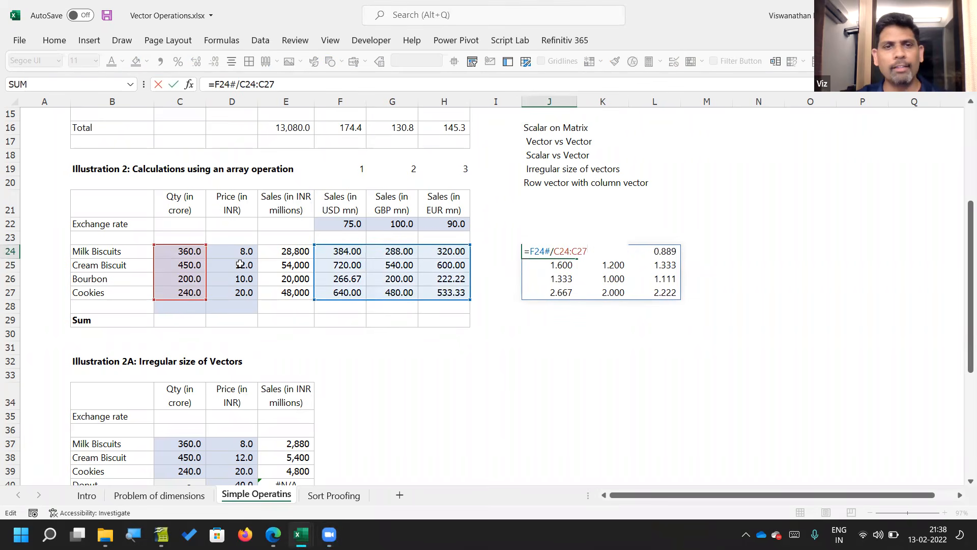
{"action": "left_click_drag", "start_coordinate": [206, 300], "coordinate": [203, 287]}
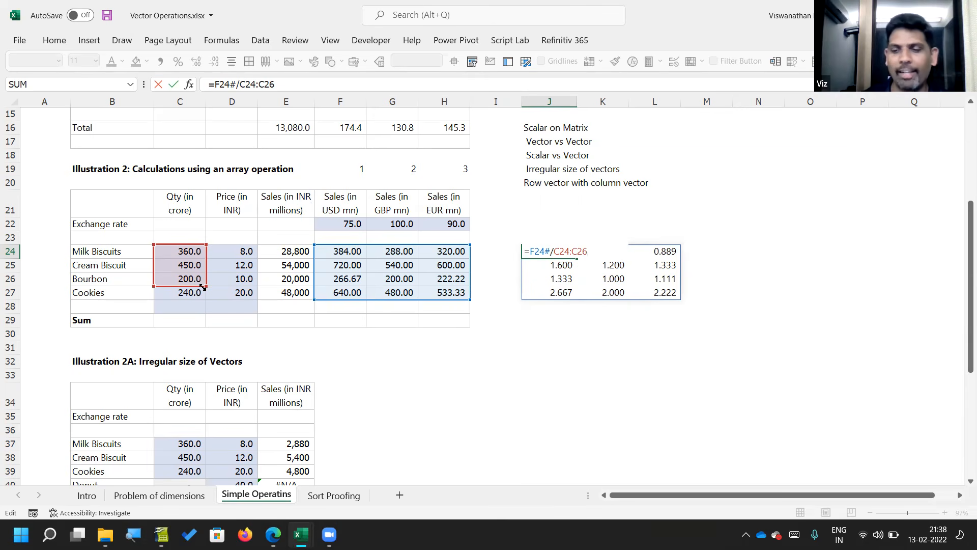
{"action": "key", "text": "Return"}
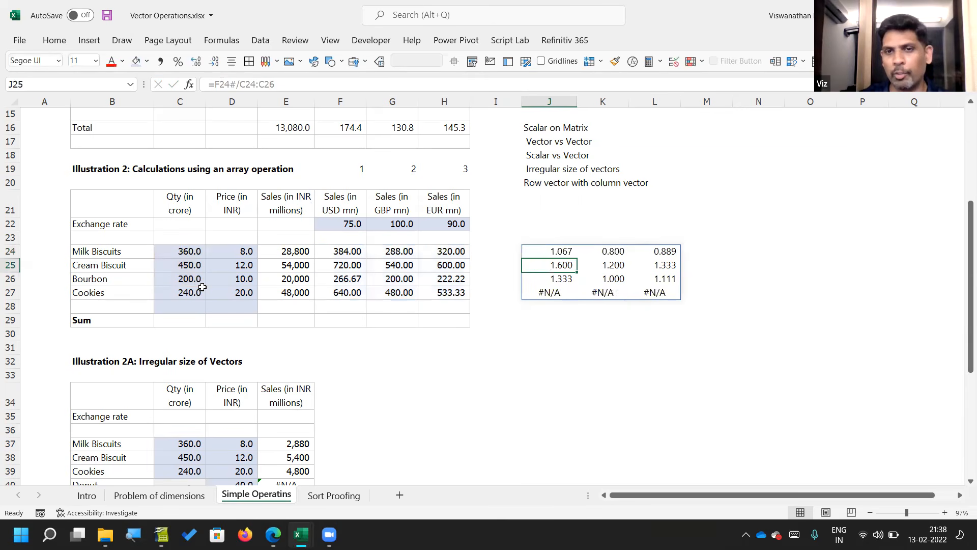
Step: Reduce the matrix in the J24 formula to the two columns F24:G27
{"action": "key", "text": "Up"}
{"action": "key", "text": "F2"}
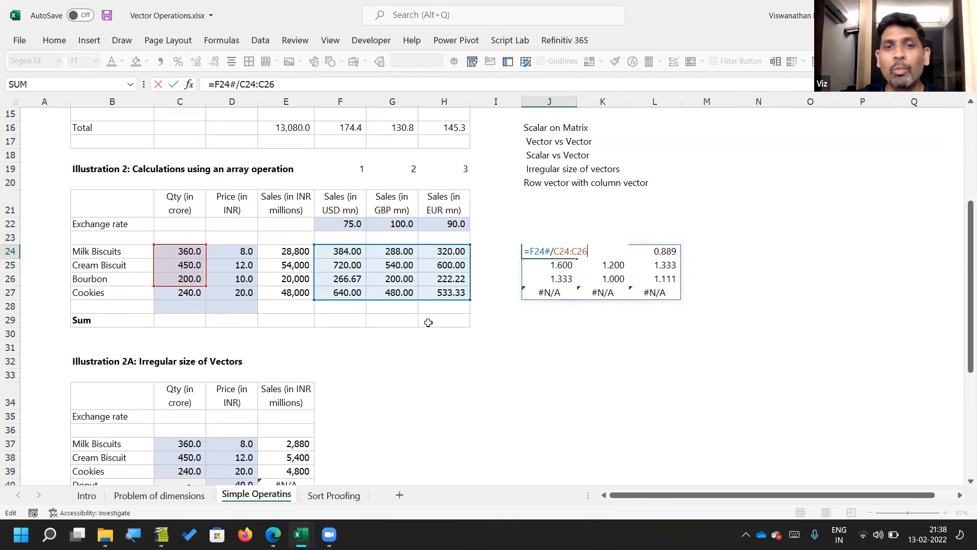
{"action": "left_click_drag", "start_coordinate": [470, 307], "coordinate": [410, 301]}
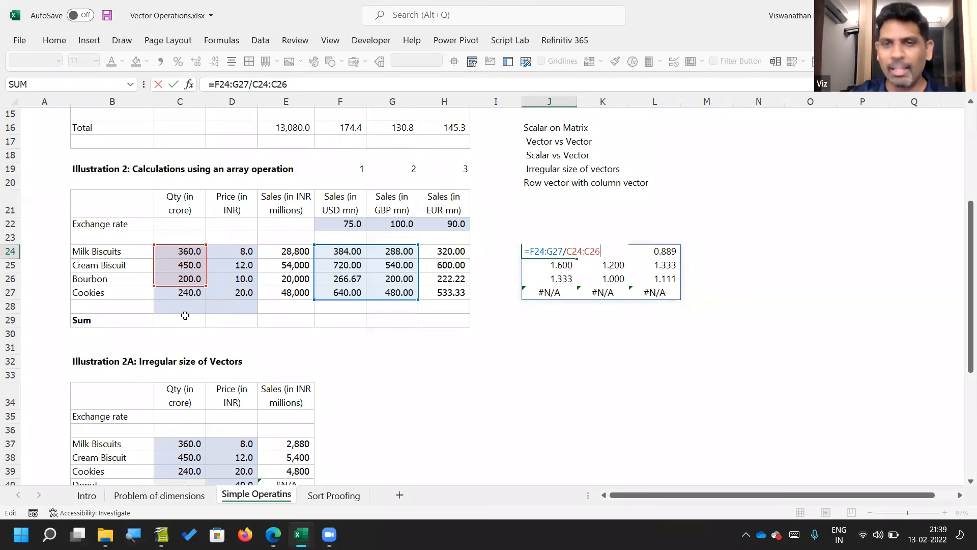
{"action": "key", "text": "ctrl+Return"}
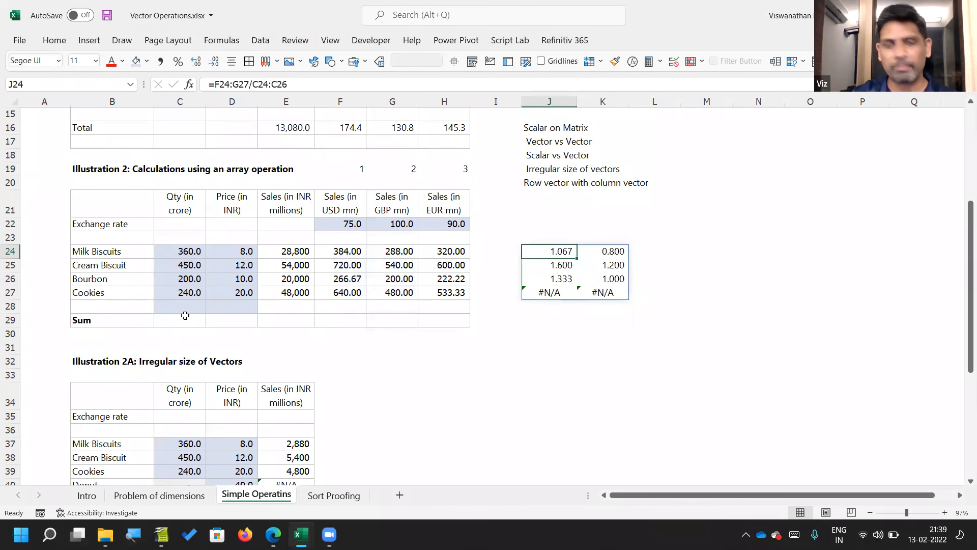
Step: Extend the quantity vector in the J24 formula to C24:C27 so its rows match the matrix
{"action": "key", "text": "F2"}
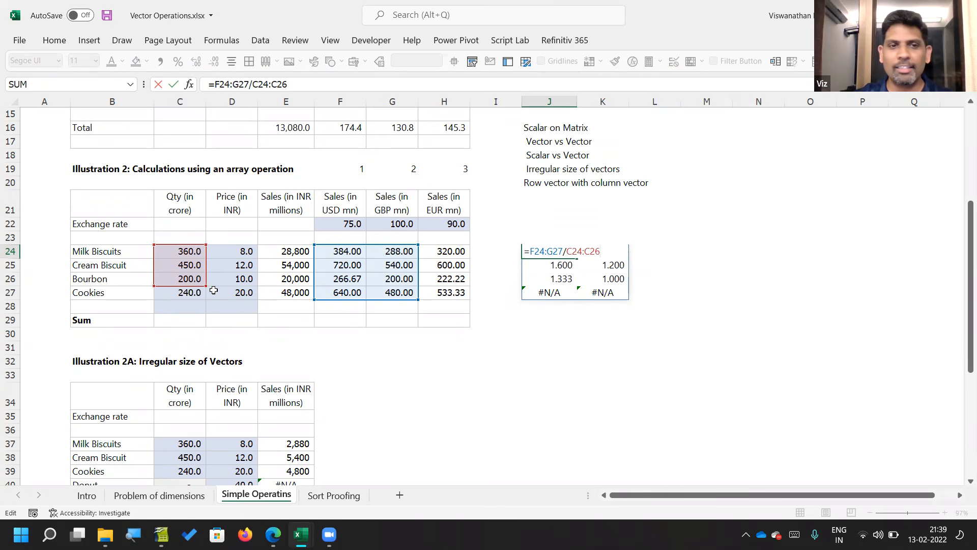
{"action": "left_click_drag", "start_coordinate": [204, 287], "coordinate": [205, 300]}
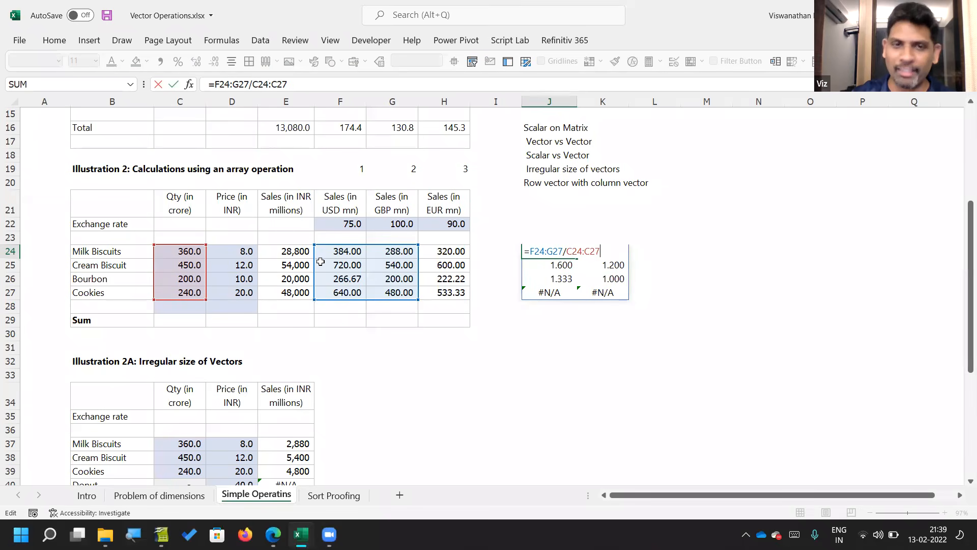
{"action": "key", "text": "Return"}
{"action": "key", "text": "Up"}
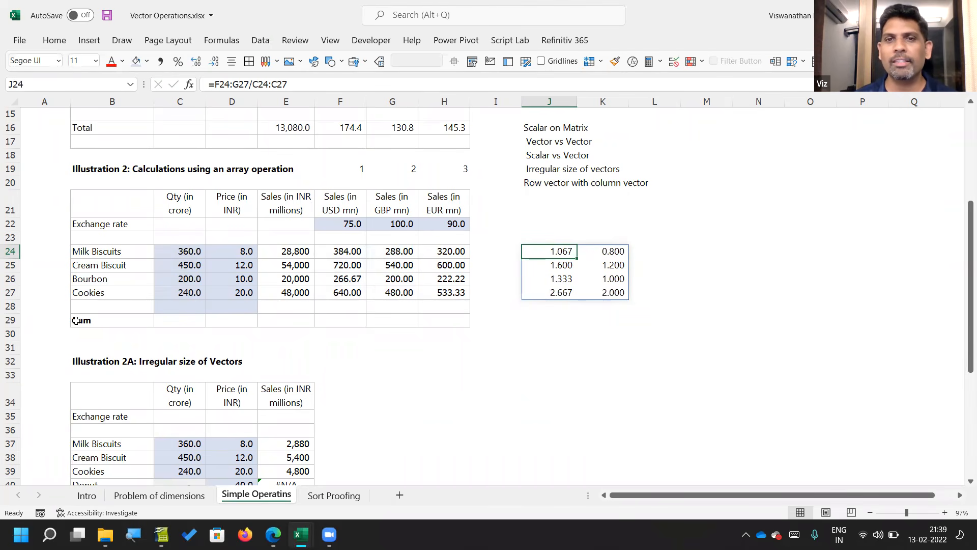
Step: Add the label "Vector on Matrix" in J15, above the other operation types
{"action": "key", "text": "Up"}
{"action": "key", "text": "Up"}
{"action": "key", "text": "Up"}
{"action": "key", "text": "Up"}
{"action": "key", "text": "Up"}
{"action": "key", "text": "Up"}
{"action": "key", "text": "Up"}
{"action": "key", "text": "Up"}
{"action": "key", "text": "Up"}
{"action": "type", "text": "Vector"}
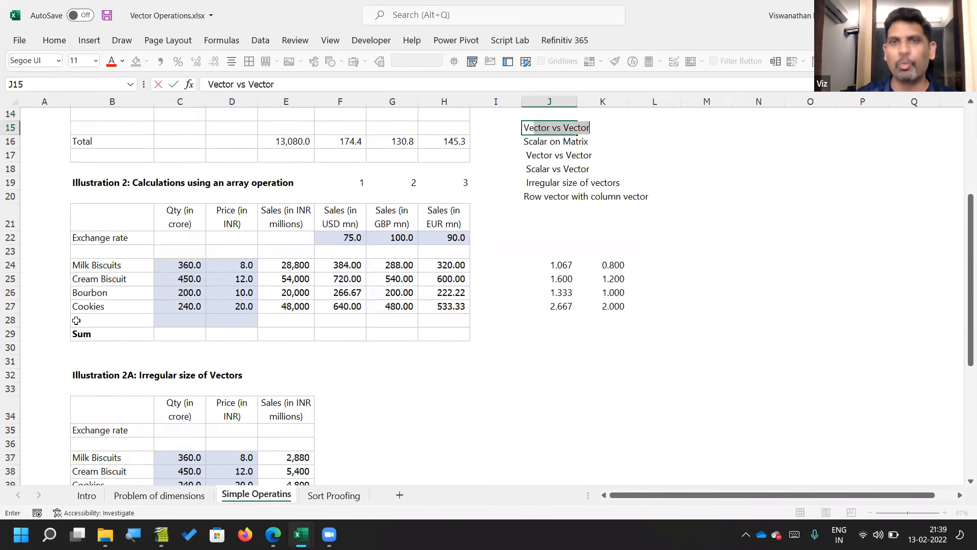
{"action": "type", "text": " on Matrix"}
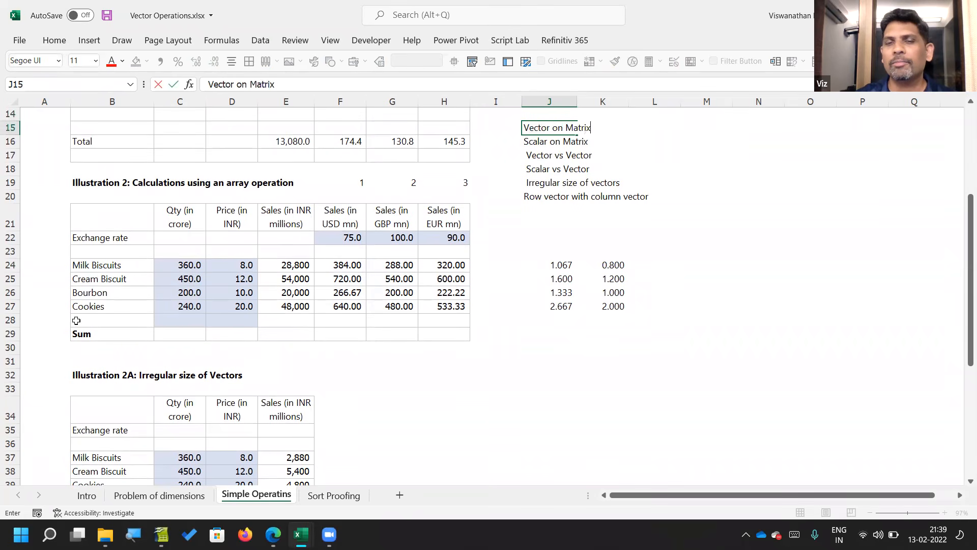
{"action": "key", "text": "Return"}
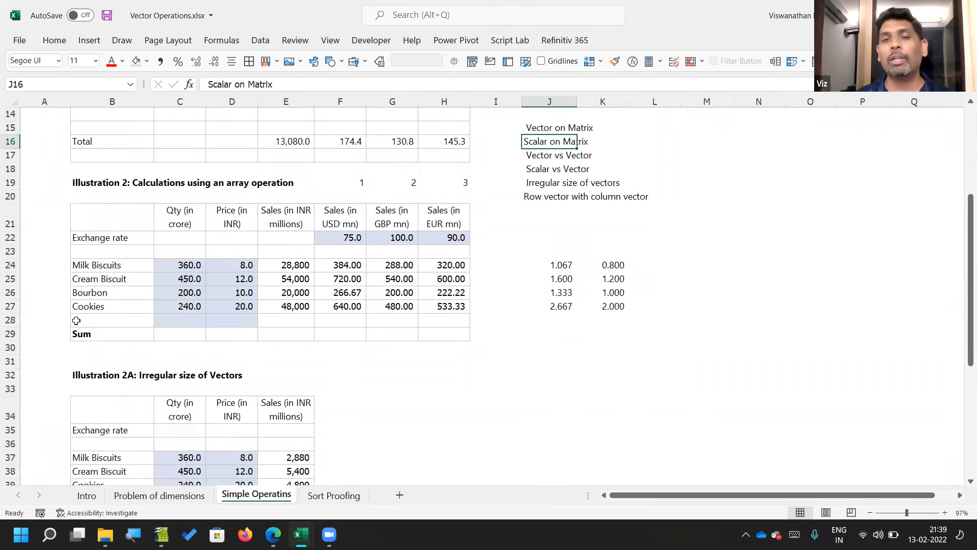
Step: Clear the matrix-by-vector results from J24:K27
{"action": "left_click_drag", "start_coordinate": [542, 270], "coordinate": [621, 308]}
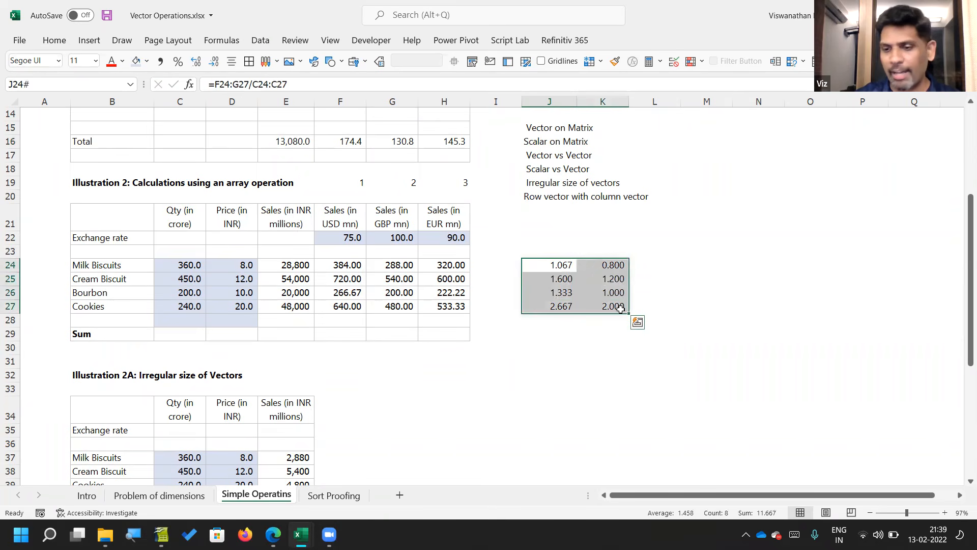
{"action": "key", "text": "Delete"}
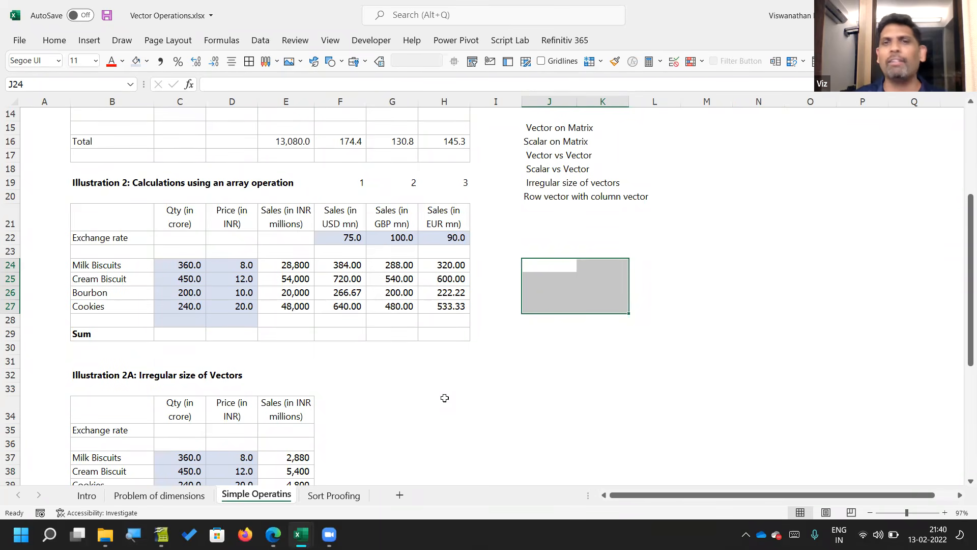
Step: Generate a matrix of sequential numbers with 3 rows and 4 columns in F64 using =SEQUENCE(3,4)
{"action": "scroll", "coordinate": [444, 398], "scroll_direction": "down", "scroll_amount": 6}
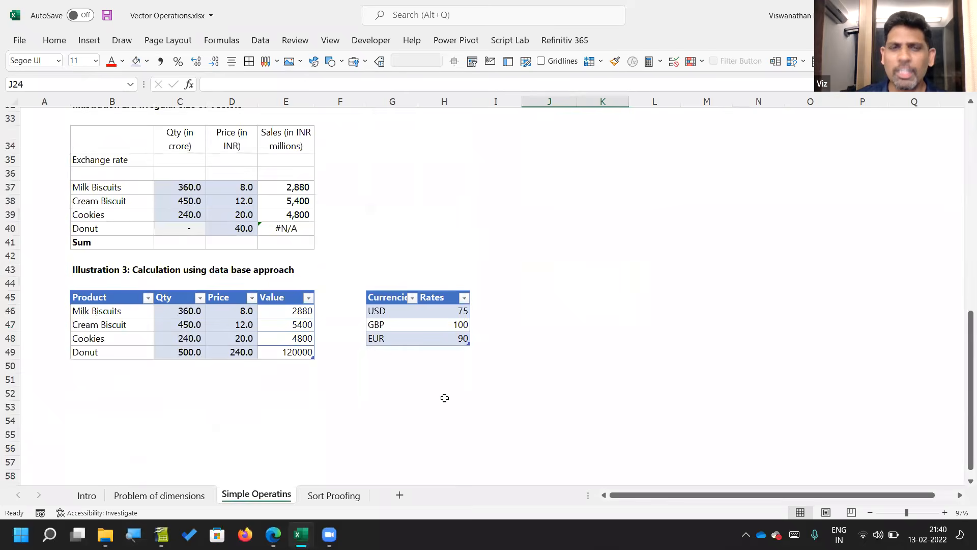
{"action": "scroll", "coordinate": [444, 398], "scroll_direction": "down", "scroll_amount": 3}
{"action": "scroll", "coordinate": [445, 397], "scroll_direction": "down", "scroll_amount": 5}
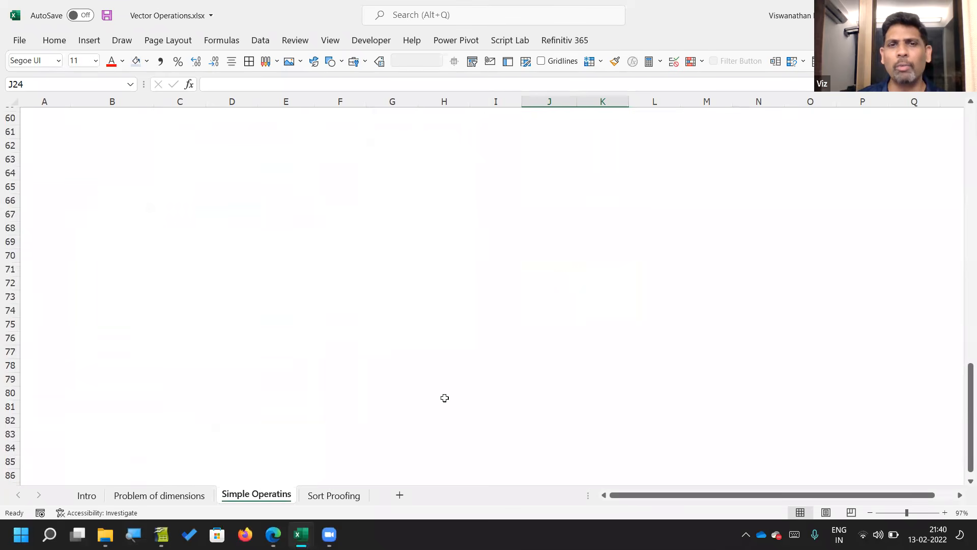
{"action": "left_click", "coordinate": [349, 175]}
{"action": "type", "text": "=s"}
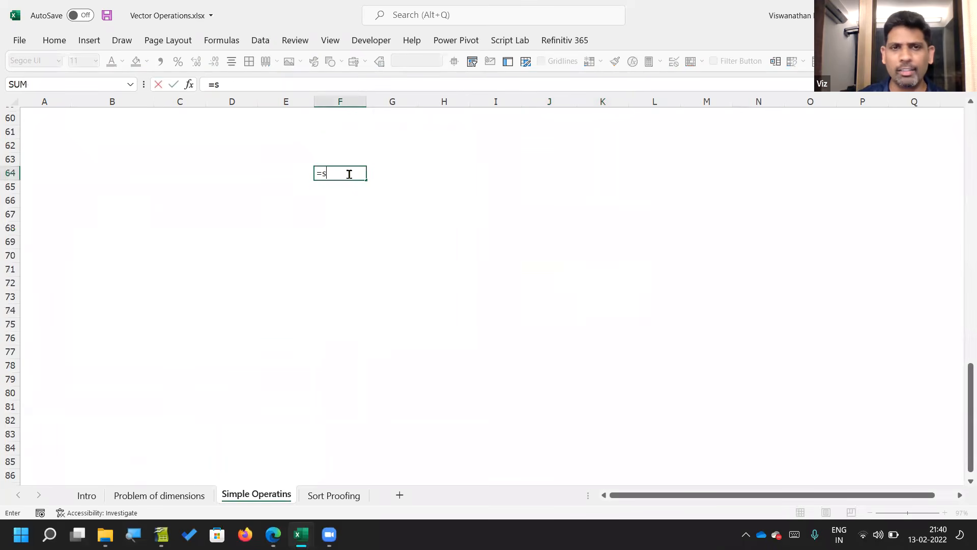
{"action": "type", "text": "eq"}
{"action": "key", "text": "Tab"}
{"action": "type", "text": "3,4"}
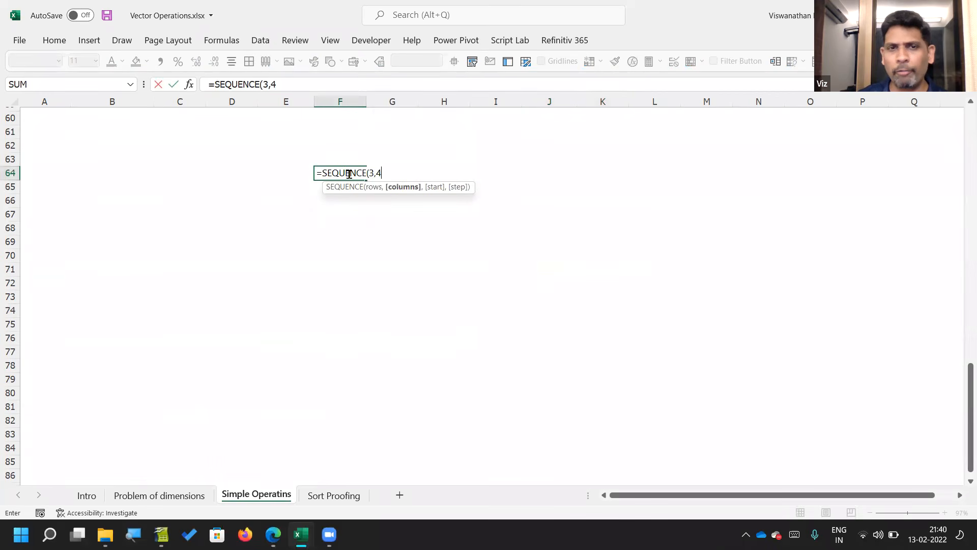
{"action": "type", "text": ")"}
{"action": "key", "text": "Return"}
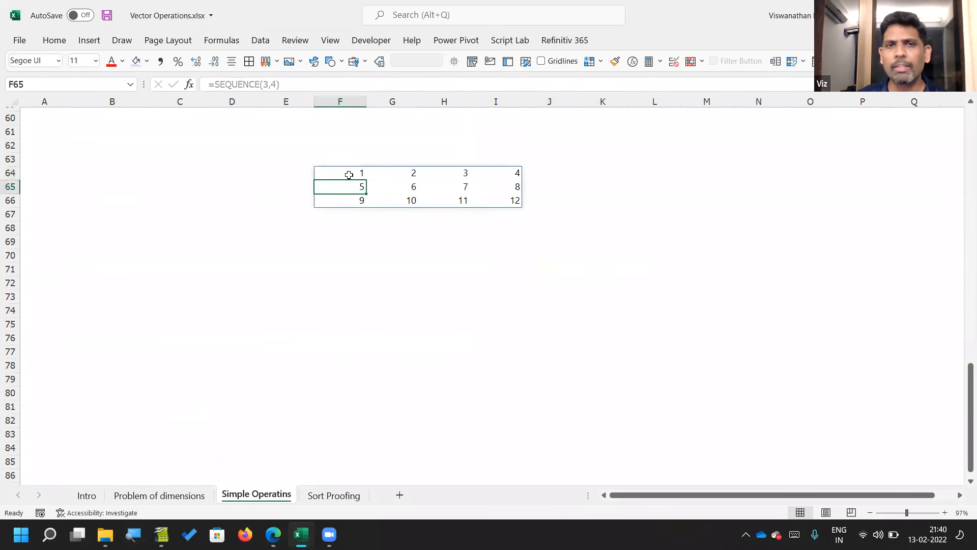
Step: Change the F64 sequence to 4 rows and 3 columns with =SEQUENCE(4,3)
{"action": "left_click", "coordinate": [349, 174]}
{"action": "double_click", "coordinate": [349, 175]}
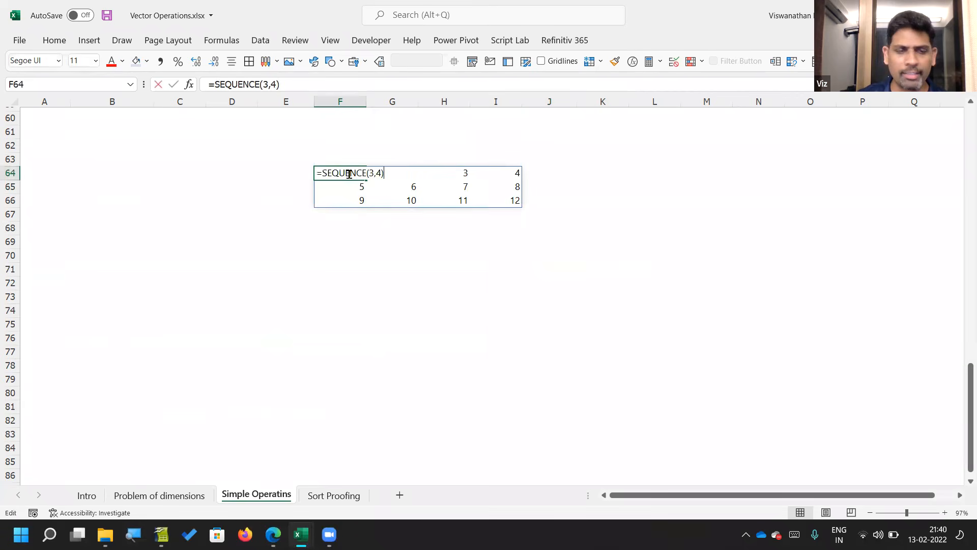
{"action": "type", "text": "4"}
{"action": "key", "text": "Right"}
{"action": "key", "text": "shift+Right"}
{"action": "type", "text": "3"}
{"action": "key", "text": "Return"}
Step: Generate a second matrix in K64 with =SEQUENCE(4,3,2,2), starting at 2 and stepping by 2
{"action": "key", "text": "Up"}
{"action": "key", "text": "Right"}
{"action": "key", "text": "Right"}
{"action": "key", "text": "Right"}
{"action": "key", "text": "Right"}
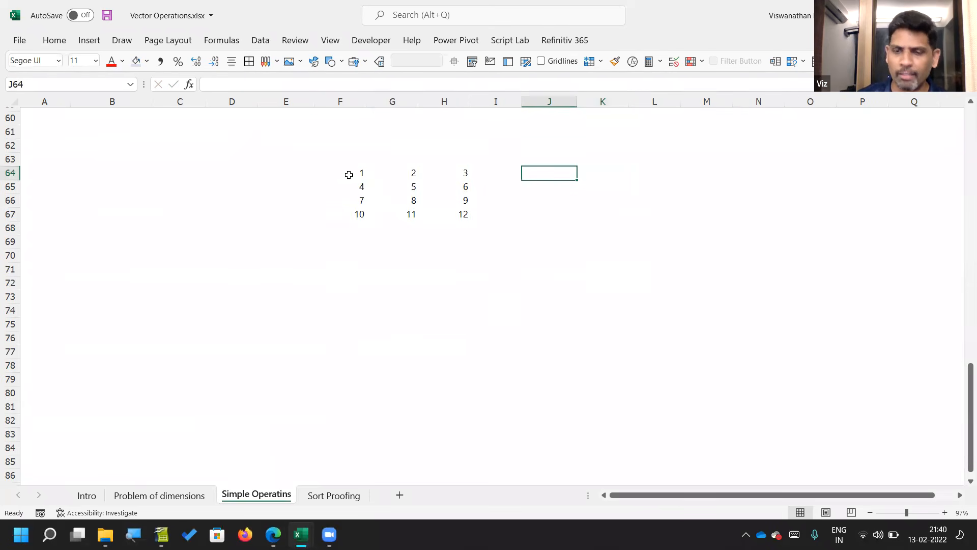
{"action": "key", "text": "Right"}
{"action": "type", "text": "=sequue"}
{"action": "key", "text": "BackSpace"}
{"action": "key", "text": "BackSpace"}
{"action": "key", "text": "BackSpace"}
{"action": "key", "text": "Tab"}
{"action": "type", "text": "4,3,"}
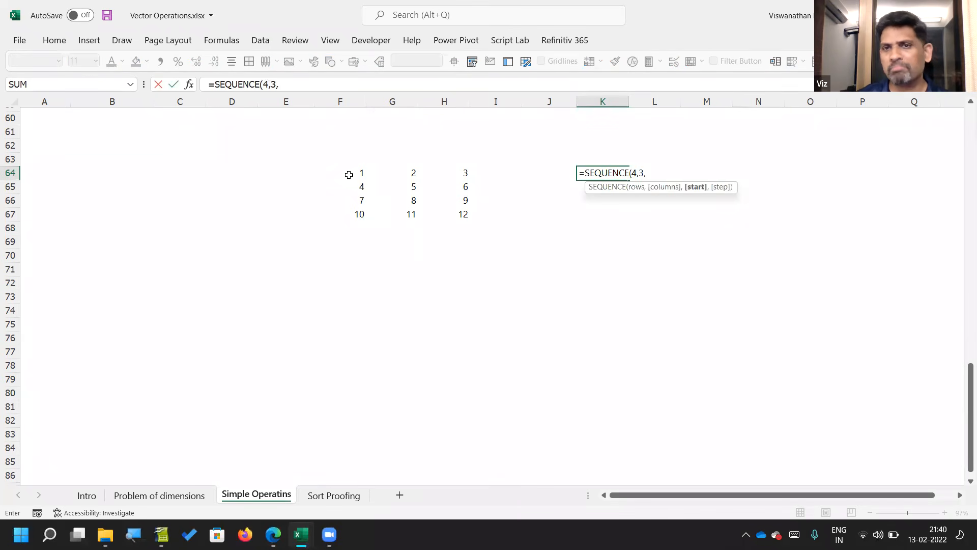
{"action": "type", "text": "2,2,"}
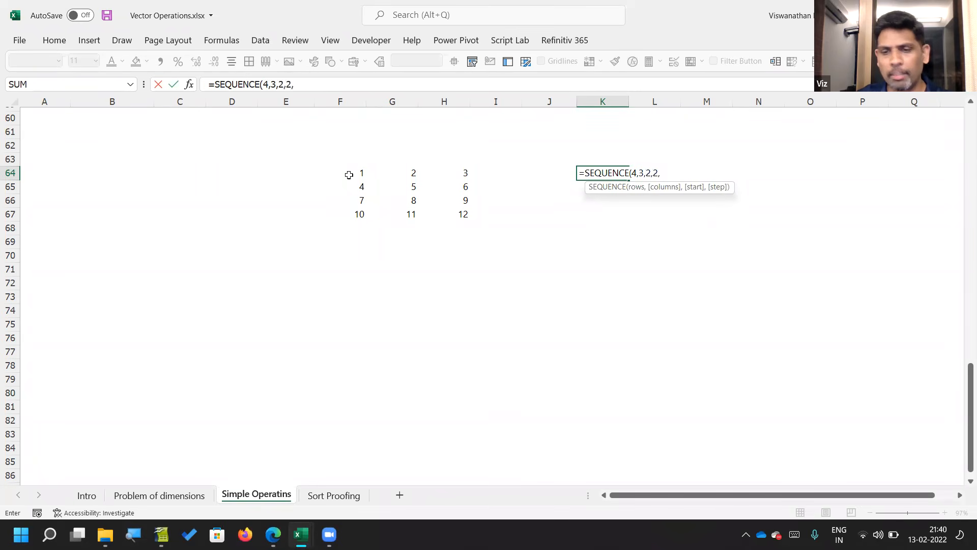
{"action": "key", "text": "BackSpace"}
{"action": "type", "text": ")"}
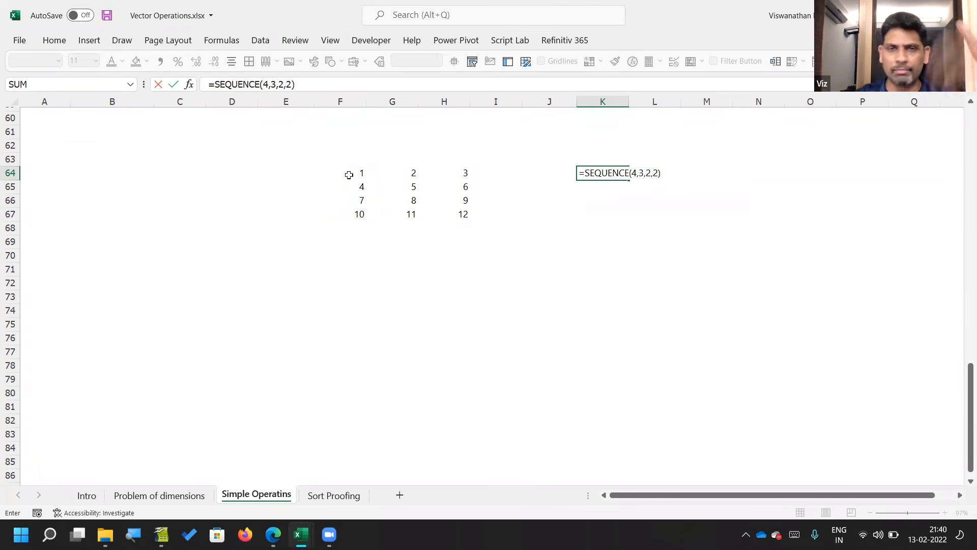
{"action": "key", "text": "Return"}
{"action": "key", "text": "Up"}
{"action": "key", "text": "Right"}
{"action": "key", "text": "Right"}
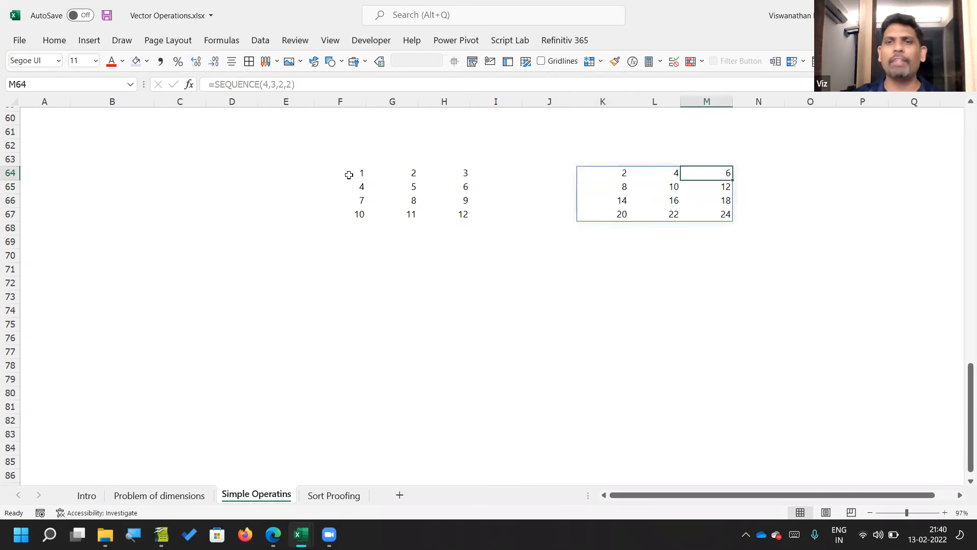
Step: Start a formula in K72 that refers to the entire first matrix with the spill reference F64#
{"action": "left_click", "coordinate": [550, 281]}
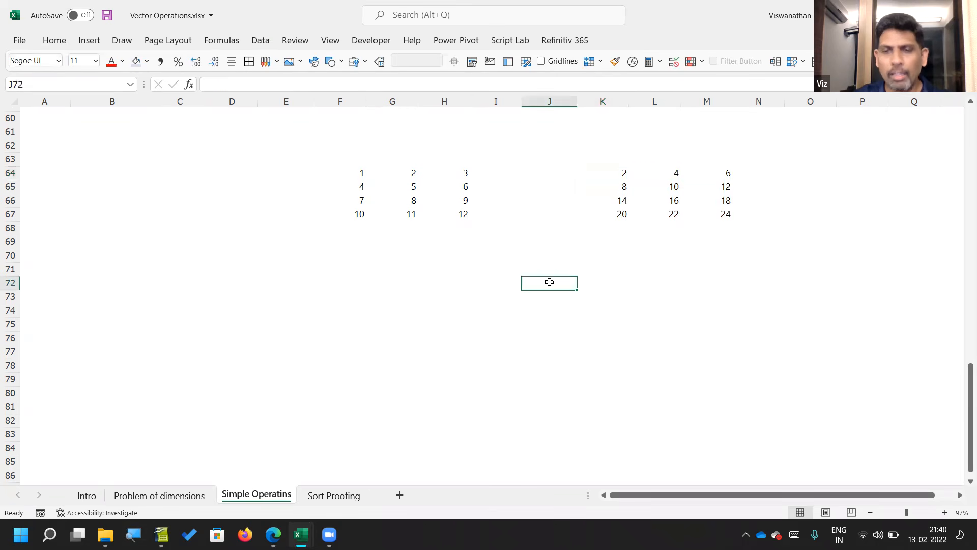
{"action": "key", "text": "Left"}
{"action": "key", "text": "Right"}
{"action": "key", "text": "Right"}
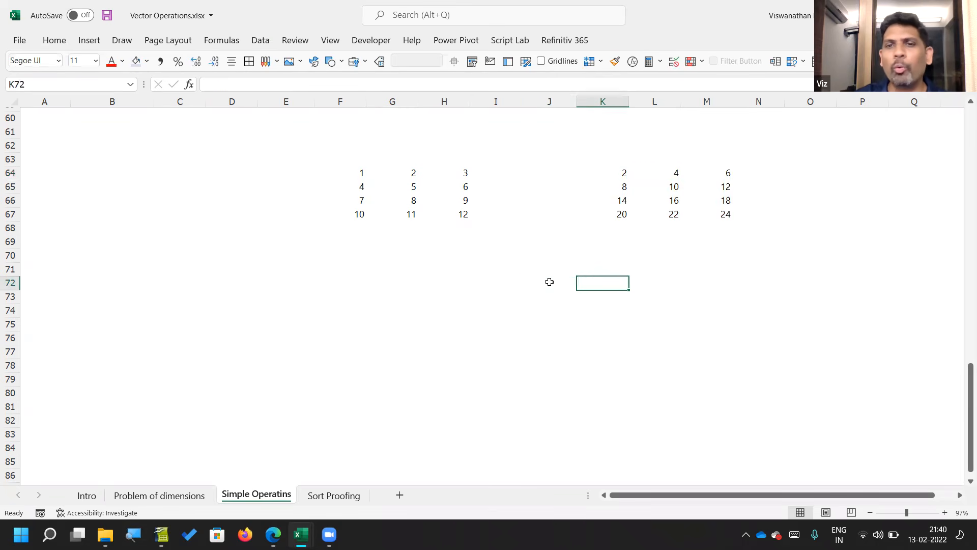
{"action": "type", "text": "="}
{"action": "key", "text": "Up"}
{"action": "key", "text": "Up"}
{"action": "key", "text": "Up"}
{"action": "key", "text": "Up"}
{"action": "key", "text": "Up"}
{"action": "key", "text": "Up"}
{"action": "key", "text": "Up"}
{"action": "key", "text": "Up"}
{"action": "key", "text": "Up"}
{"action": "key", "text": "Up"}
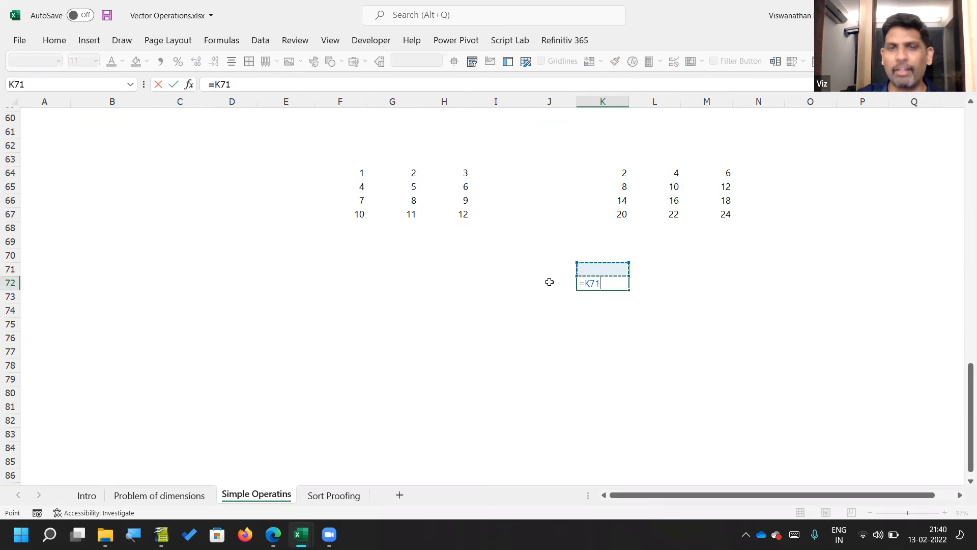
{"action": "key", "text": "Left"}
{"action": "key", "text": "Left"}
{"action": "key", "text": "Left"}
{"action": "key", "text": "Down"}
{"action": "key", "text": "Left"}
{"action": "key", "text": "Down"}
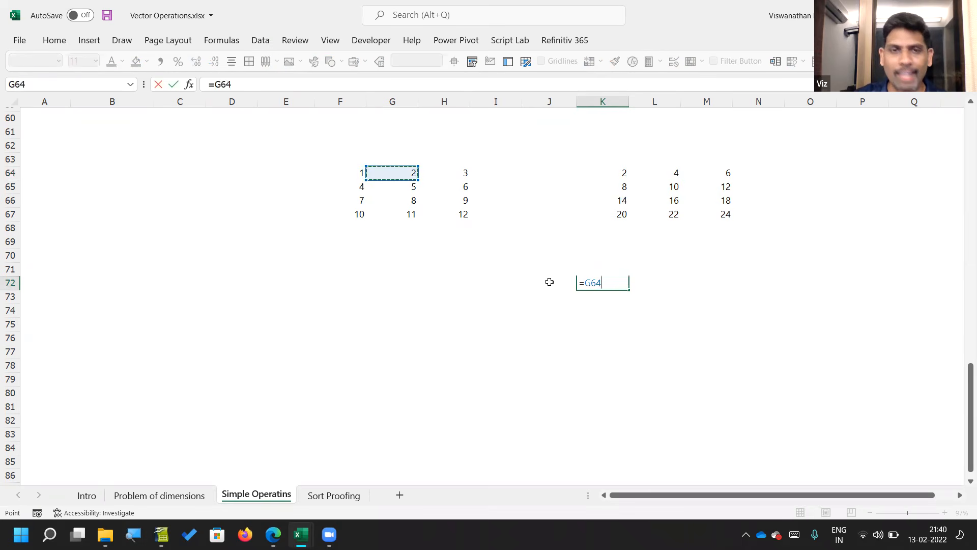
{"action": "key", "text": "Left"}
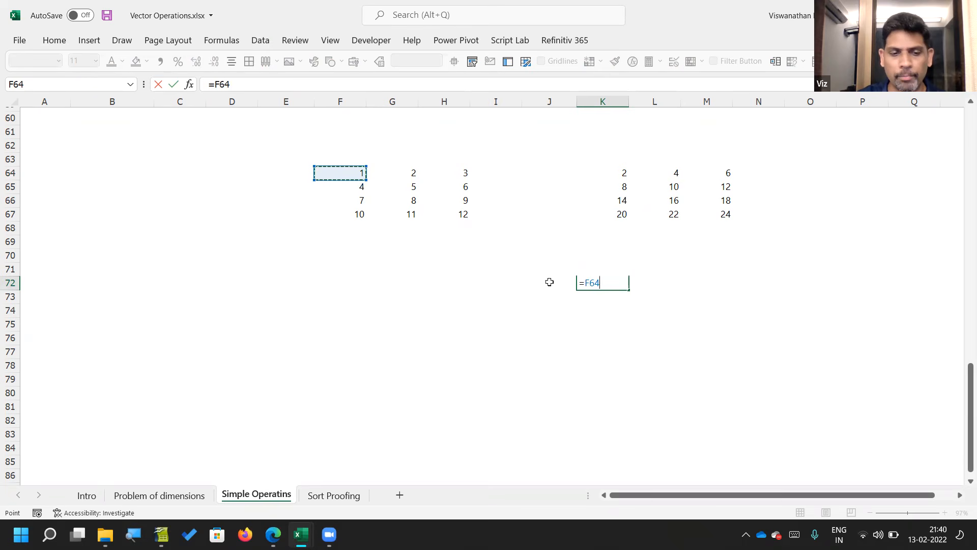
{"action": "type", "text": "#"}
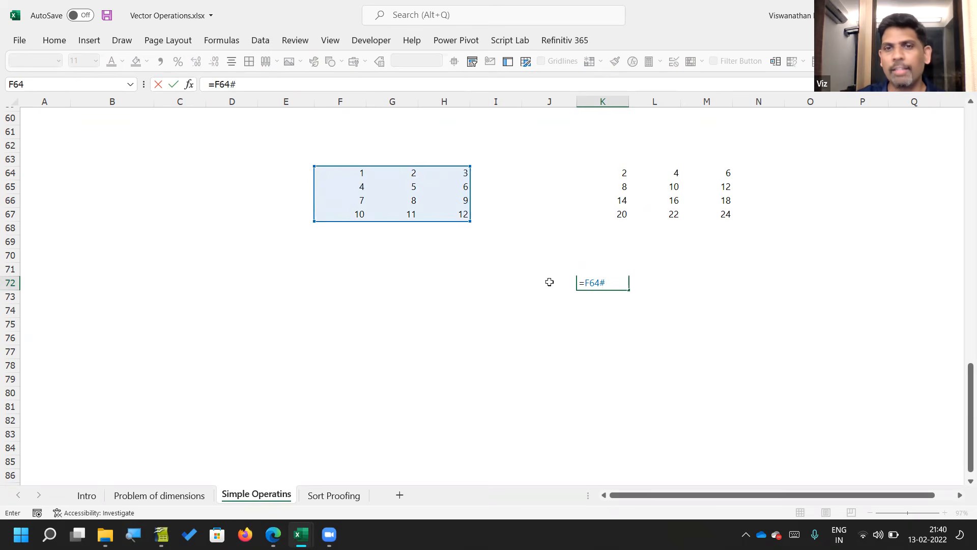
{"action": "type", "text": "+"}
Step: Complete the K72 formula as =F64#+K64# to add the second spilled matrix to the first
{"action": "key", "text": "Up"}
{"action": "key", "text": "Up"}
{"action": "key", "text": "Up"}
{"action": "key", "text": "Up"}
{"action": "key", "text": "Up"}
{"action": "key", "text": "Up"}
{"action": "key", "text": "Up"}
{"action": "key", "text": "Up"}
{"action": "key", "text": "Up"}
{"action": "key", "text": "Up"}
{"action": "key", "text": "Down"}
{"action": "key", "text": "Down"}
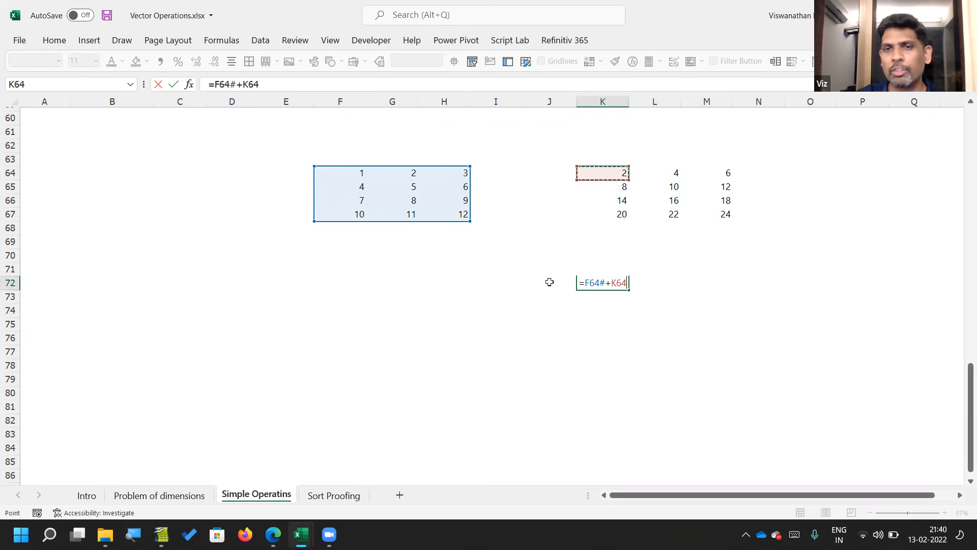
{"action": "type", "text": "#"}
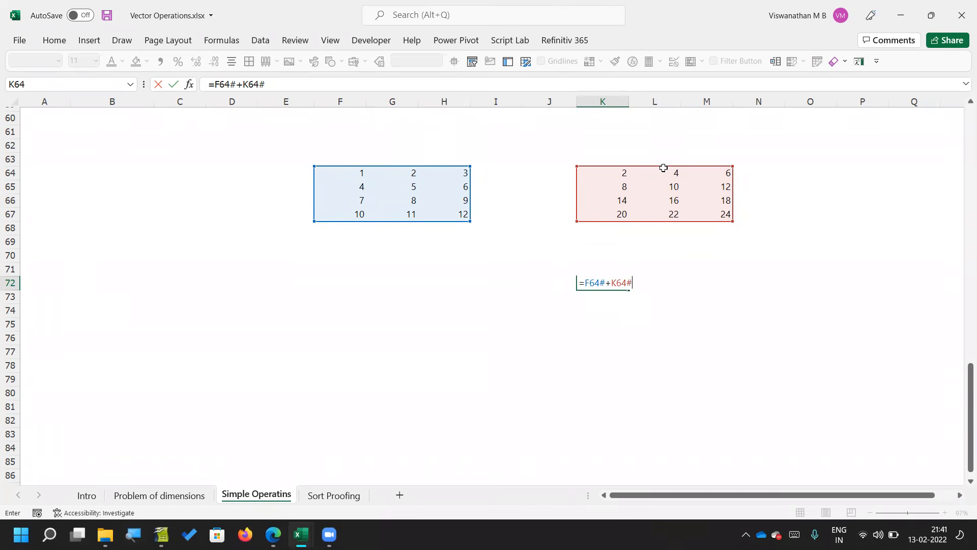
{"action": "key", "text": "Return"}
Step: Review the K72 formula and the element-by-element sums spilled across K72:M75
{"action": "key", "text": "Up"}
{"action": "key", "text": "F2"}
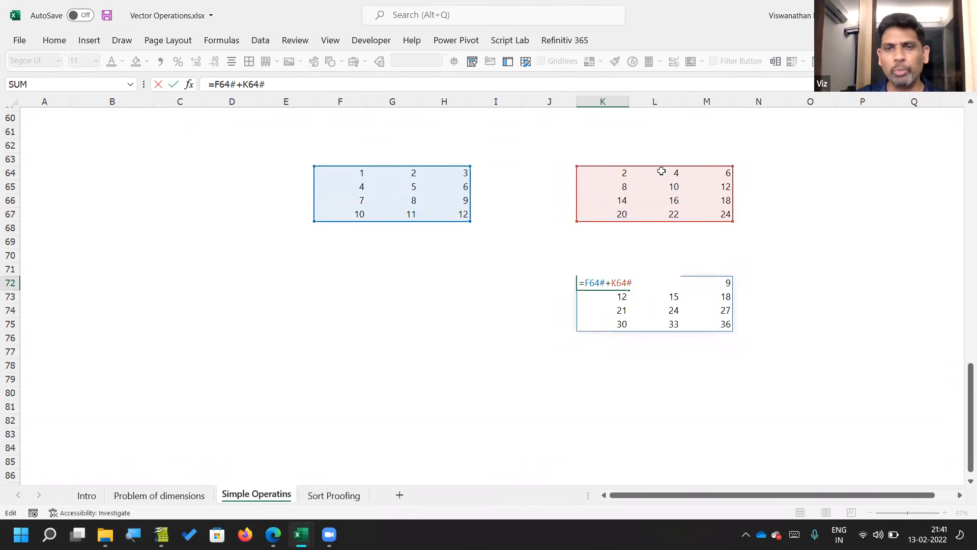
{"action": "key", "text": "Escape"}
{"action": "key", "text": "Right"}
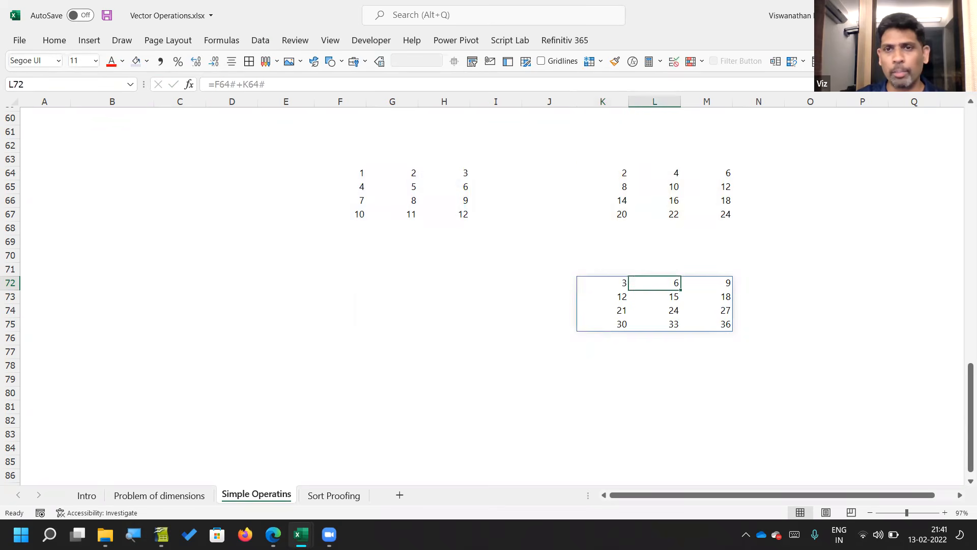
{"action": "key", "text": "Right"}
{"action": "key", "text": "Down"}
{"action": "key", "text": "Left"}
{"action": "key", "text": "Left"}
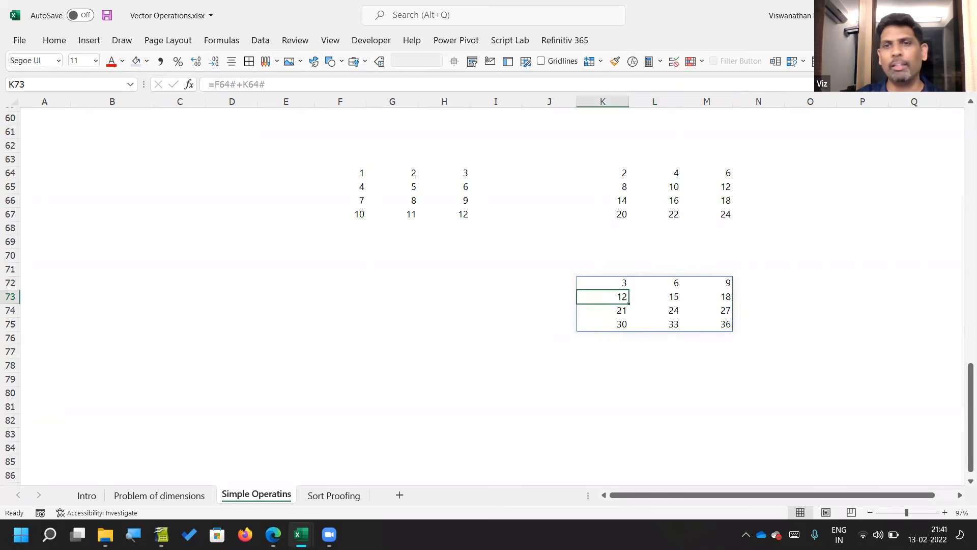
{"action": "key", "text": "Right"}
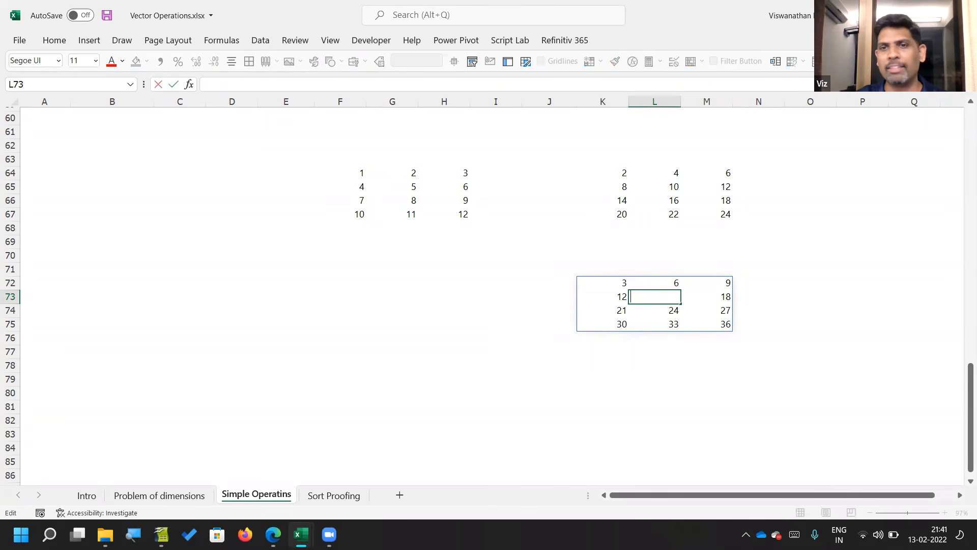
{"action": "key", "text": "Right"}
{"action": "key", "text": "Down"}
{"action": "key", "text": "Down"}
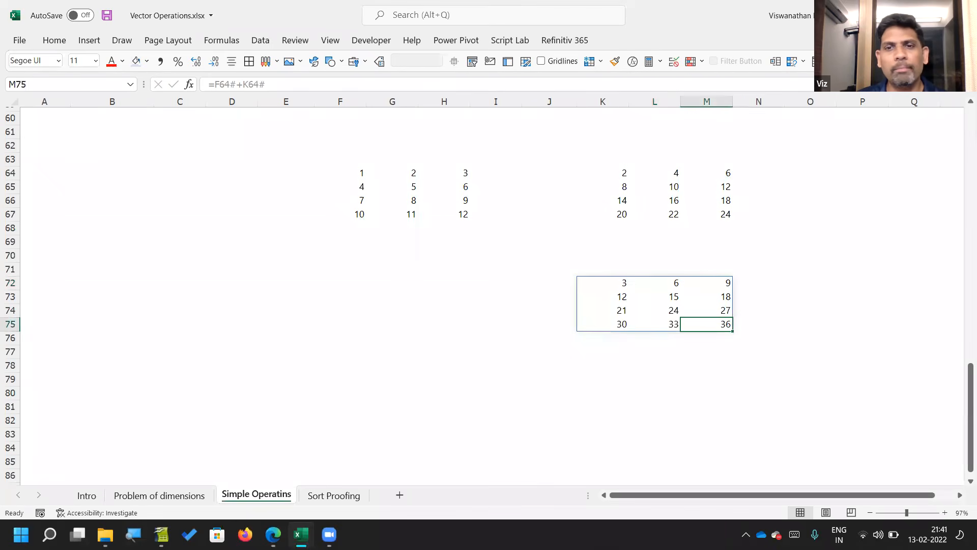
{"action": "key", "text": "Up"}
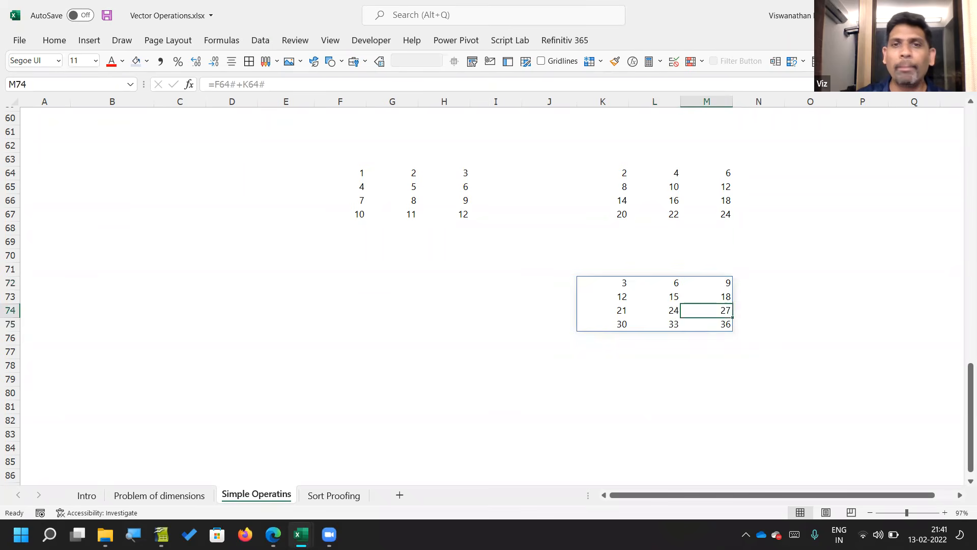
Step: Enlarge the first matrix in F64 to 5 rows and 4 columns with =SEQUENCE(5,4)
{"action": "key", "text": "Up"}
{"action": "key", "text": "Up"}
{"action": "key", "text": "Left"}
{"action": "key", "text": "Left"}
{"action": "key", "text": "Left"}
{"action": "key", "text": "Up"}
{"action": "key", "text": "Up"}
{"action": "key", "text": "Up"}
{"action": "key", "text": "Left"}
{"action": "key", "text": "Left"}
{"action": "key", "text": "Up"}
{"action": "key", "text": "Up"}
{"action": "key", "text": "Up"}
{"action": "key", "text": "Left"}
{"action": "key", "text": "Up"}
{"action": "key", "text": "Left"}
{"action": "key", "text": "Up"}
{"action": "key", "text": "F2"}
{"action": "key", "text": "Left"}
{"action": "key", "text": "Left"}
{"action": "key", "text": "Left"}
{"action": "key", "text": "shift+Left"}
{"action": "type", "text": "5"}
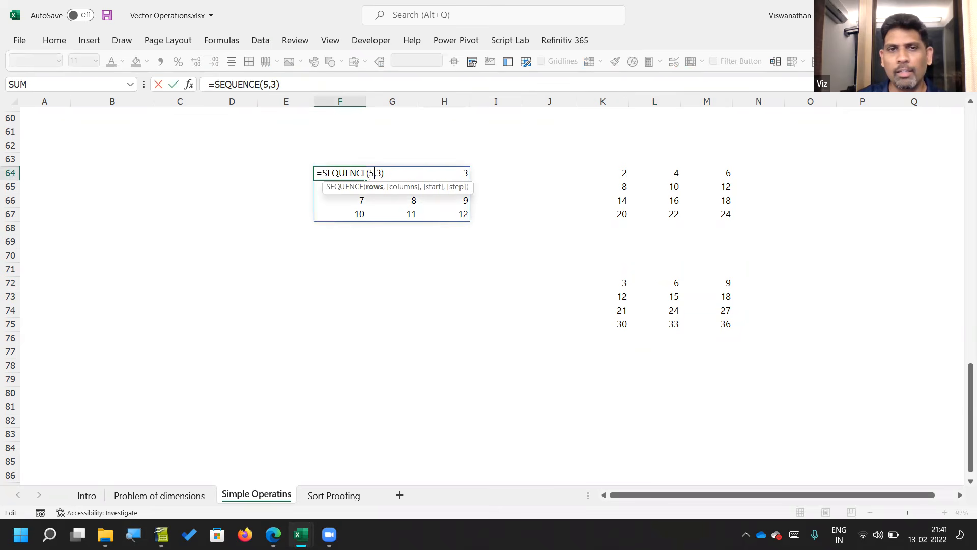
{"action": "key", "text": "Right"}
{"action": "key", "text": "shift+Right"}
{"action": "type", "text": "4"}
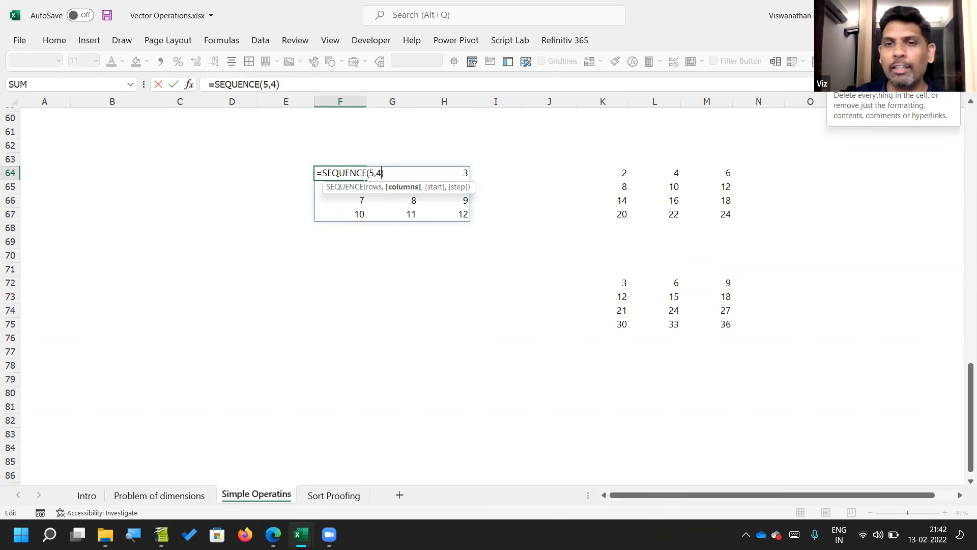
{"action": "key", "text": "Return"}
Step: Examine the spilled sums in K72:N76 for the unequal matrices, comparing K72:M75 with column N and row 76
{"action": "key", "text": "Down"}
{"action": "key", "text": "Down"}
{"action": "key", "text": "Down"}
{"action": "key", "text": "Right"}
{"action": "key", "text": "Right"}
{"action": "key", "text": "Right"}
{"action": "key", "text": "Down"}
{"action": "key", "text": "Down"}
{"action": "key", "text": "Right"}
{"action": "key", "text": "Down"}
{"action": "key", "text": "Right"}
{"action": "key", "text": "Down"}
{"action": "key", "text": "shift+Down"}
{"action": "key", "text": "shift+Down"}
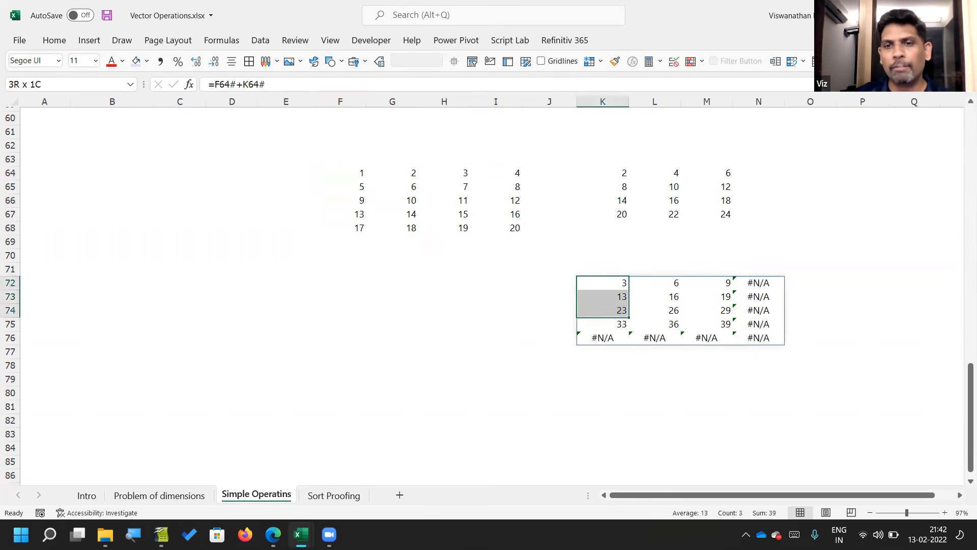
{"action": "key", "text": "shift+Down"}
{"action": "key", "text": "shift+Right"}
{"action": "key", "text": "shift+Right"}
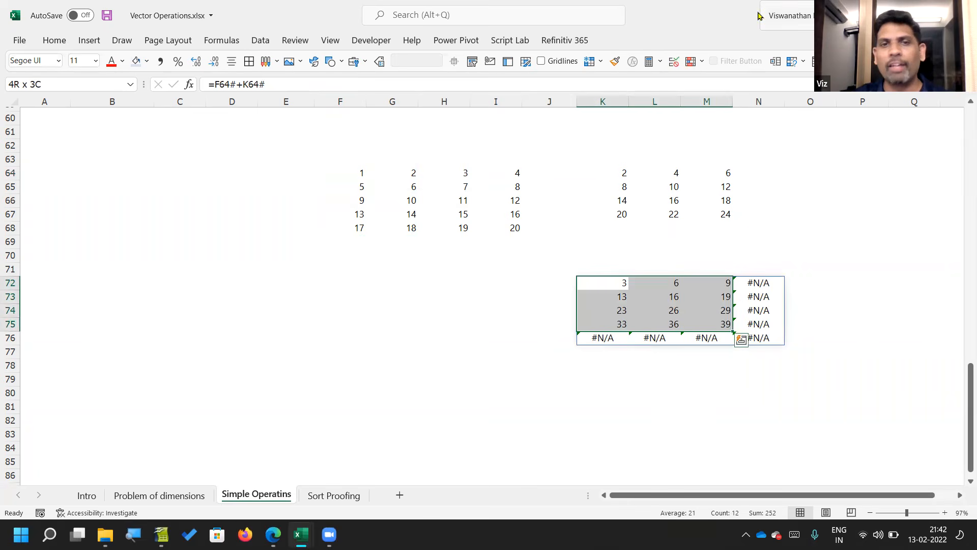
{"action": "left_click_drag", "start_coordinate": [756, 287], "coordinate": [756, 339]}
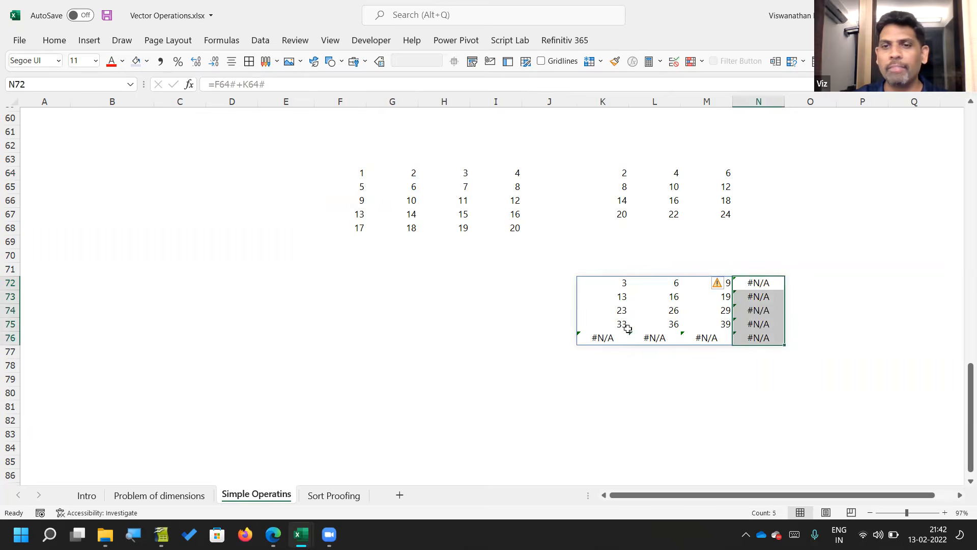
{"action": "left_click", "coordinate": [609, 337], "text": "shift"}
{"action": "left_click_drag", "start_coordinate": [610, 337], "coordinate": [752, 339]}
{"action": "left_click_drag", "start_coordinate": [754, 289], "coordinate": [759, 336]}
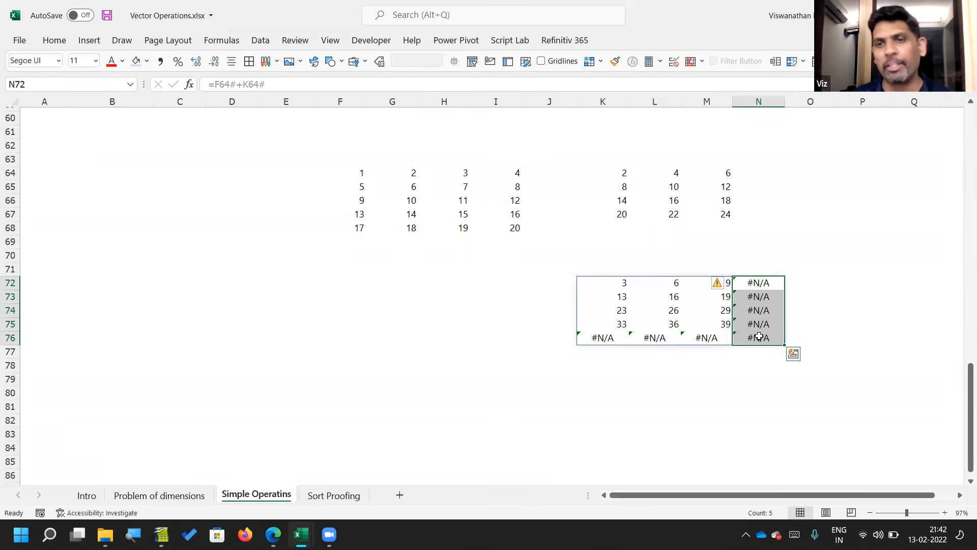
Step: Wrap the K72 matrix sum in IFNA with 0 as the fallback, as =IFNA(F64#+K64#, 0)
{"action": "key", "text": "Left"}
{"action": "key", "text": "Left"}
{"action": "key", "text": "Left"}
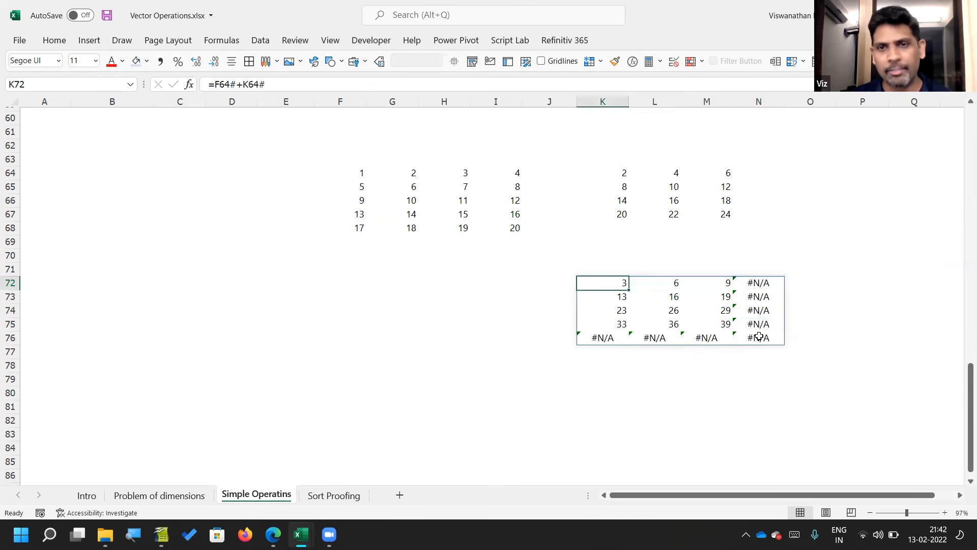
{"action": "key", "text": "F2"}
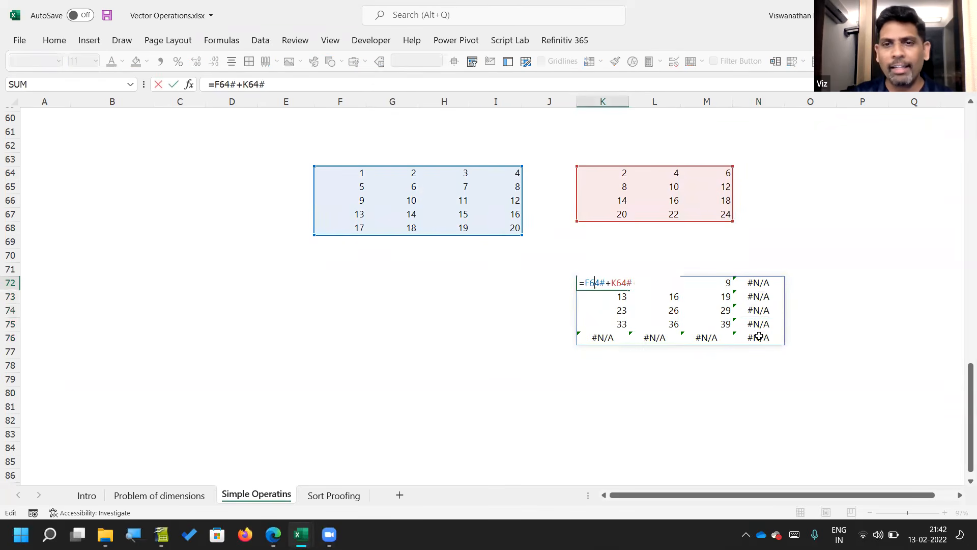
{"action": "type", "text": "IFNA"}
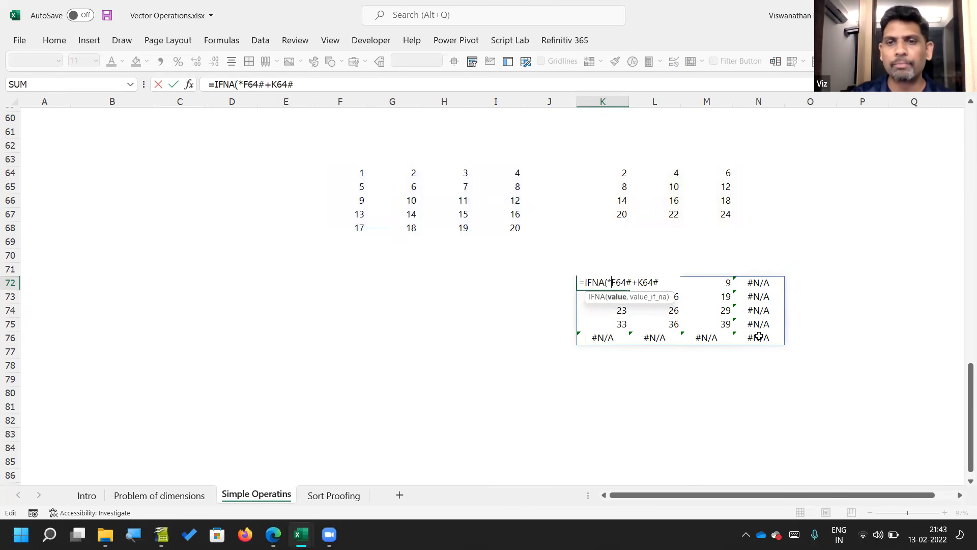
{"action": "type", "text": "(F64#+K64#"}
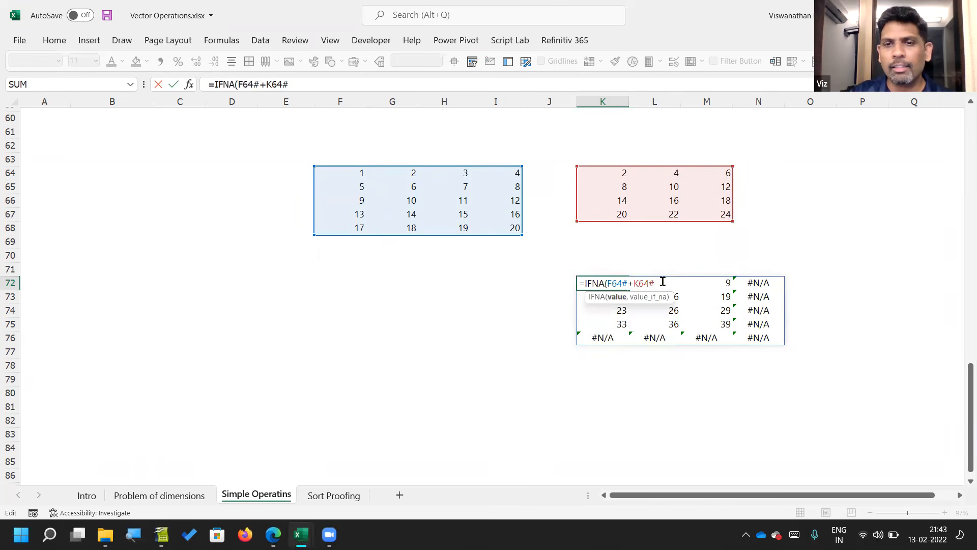
{"action": "type", "text": ","}
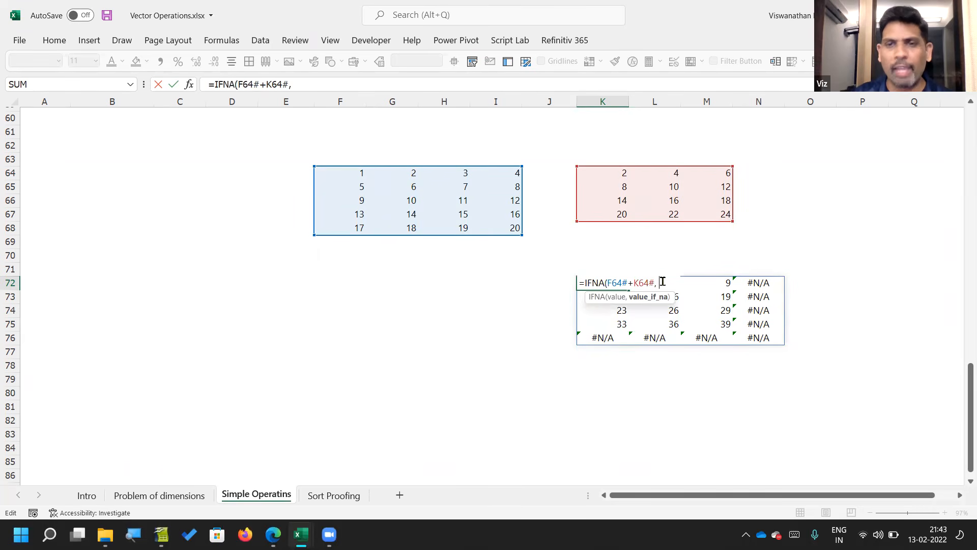
{"action": "type", "text": " 0"}
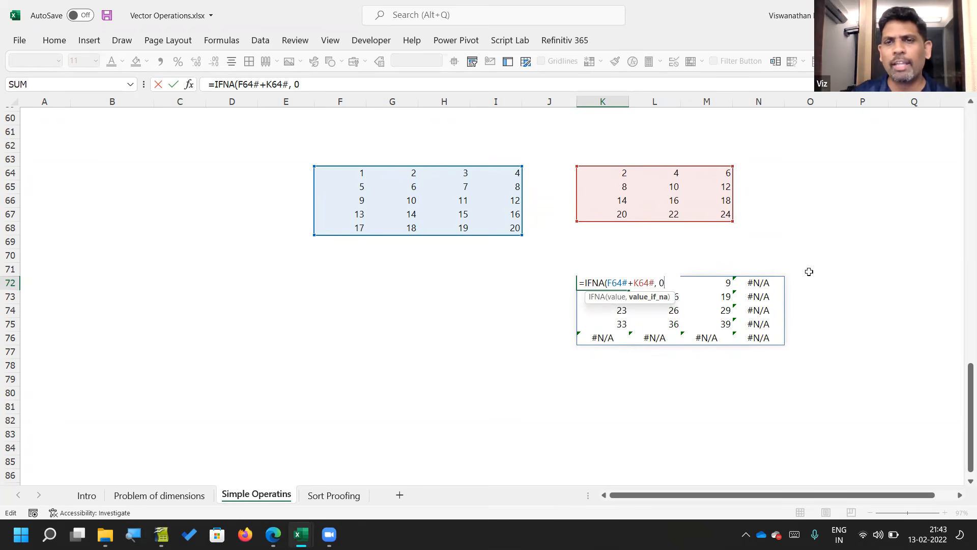
{"action": "type", "text": ")"}
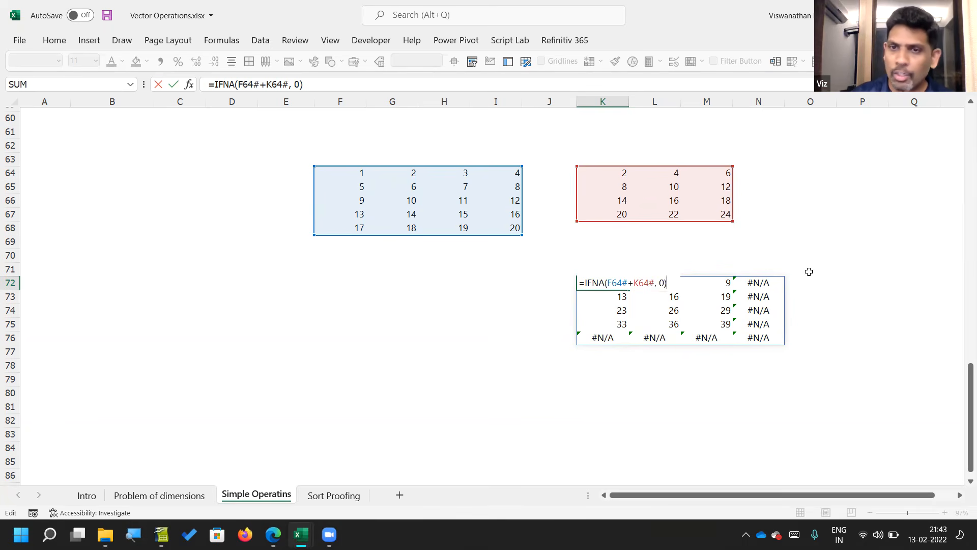
{"action": "key", "text": "Return"}
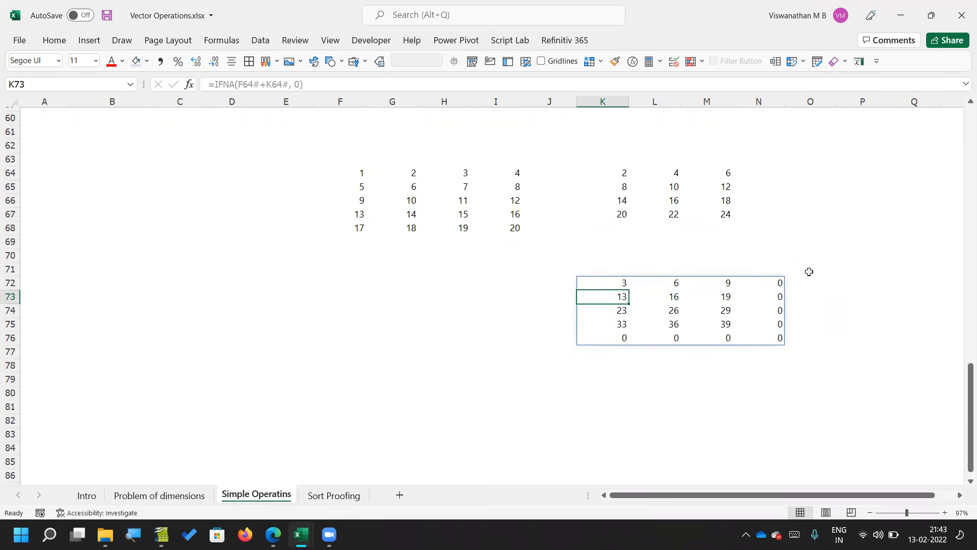
Step: Change the K72 formula to multiply the two matrices element by element, as =IFNA(F64#*K64#, 0)
{"action": "key", "text": "Up"}
{"action": "key", "text": "F2"}
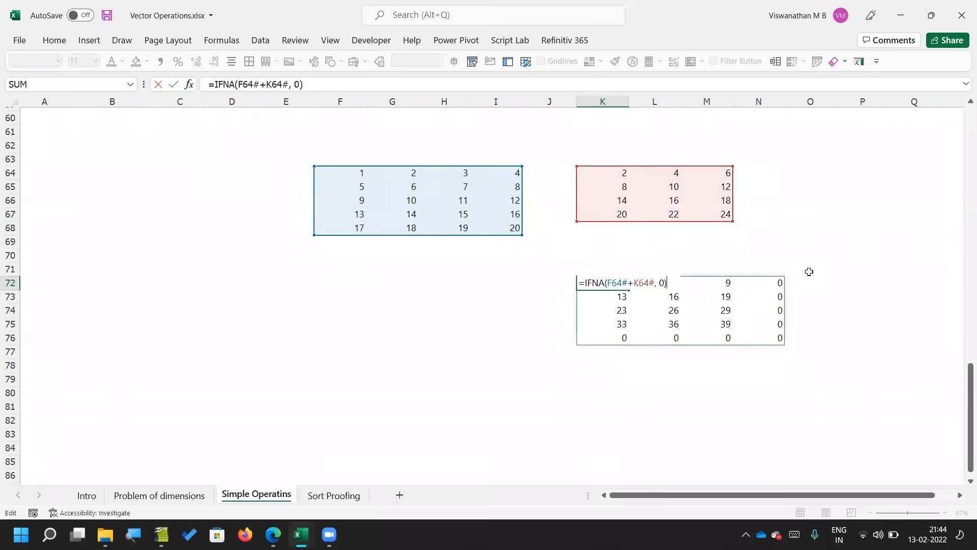
{"action": "key", "text": "Left"}
{"action": "key", "text": "Left"}
{"action": "key", "text": "Left"}
{"action": "key", "text": "Left"}
{"action": "key", "text": "Left"}
{"action": "key", "text": "Left"}
{"action": "key", "text": "Left"}
{"action": "key", "text": "Left"}
{"action": "key", "text": "Left"}
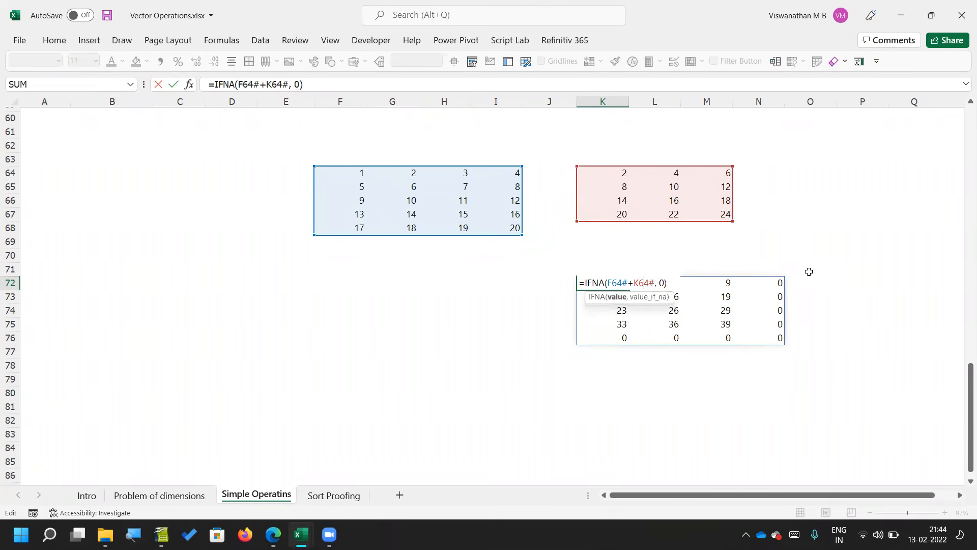
{"action": "type", "text": "*"}
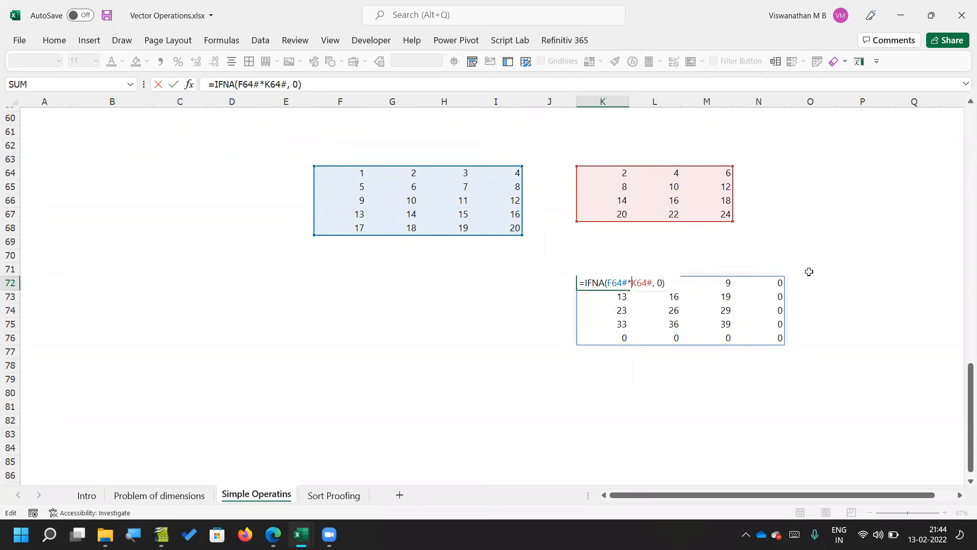
{"action": "key", "text": "Return"}
{"action": "key", "text": "Up"}
{"action": "key", "text": "F2"}
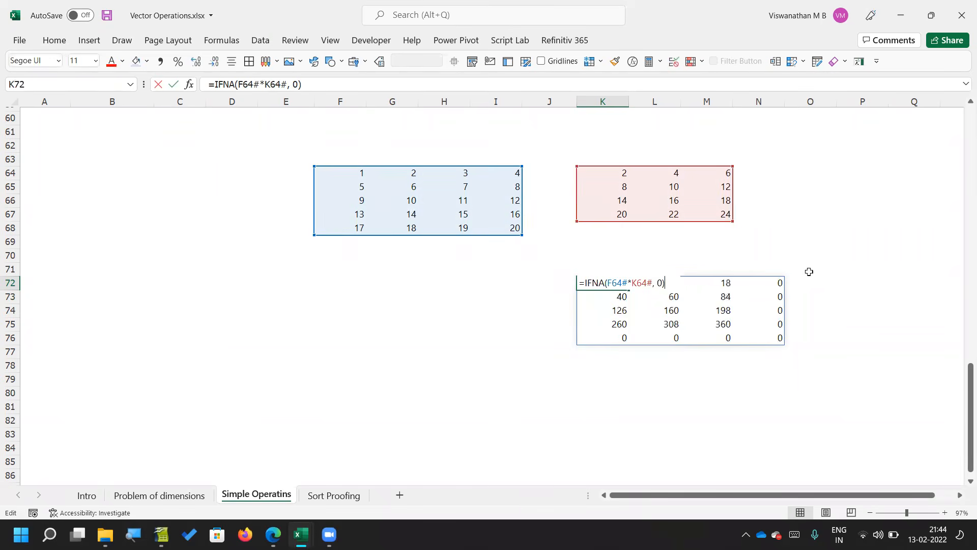
{"action": "key", "text": "Escape"}
Step: Enter =MMULT(F64#,K64#) in F73 to calculate the matrix product of the two spilled arrays
{"action": "key", "text": "Left"}
{"action": "key", "text": "Left"}
{"action": "key", "text": "Left"}
{"action": "key", "text": "Left"}
{"action": "key", "text": "Left"}
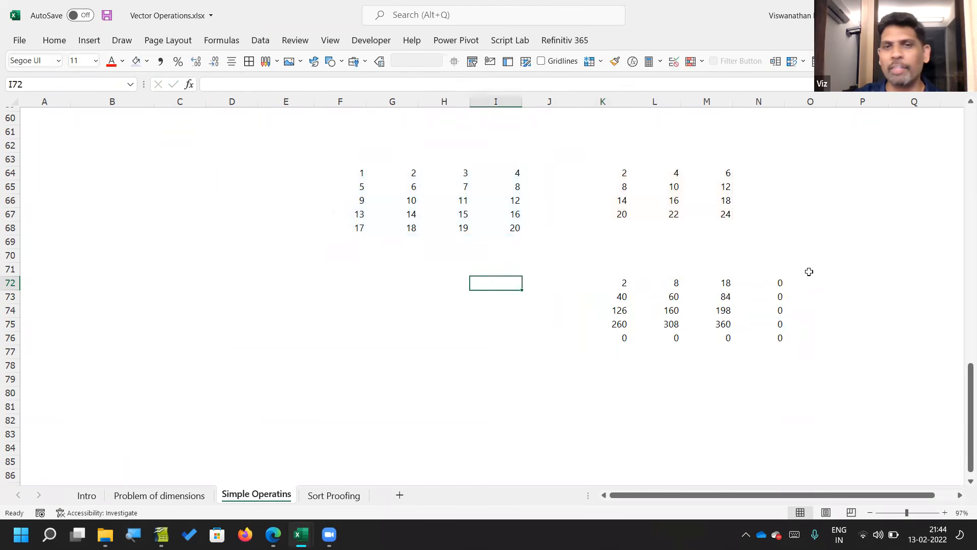
{"action": "key", "text": "Down"}
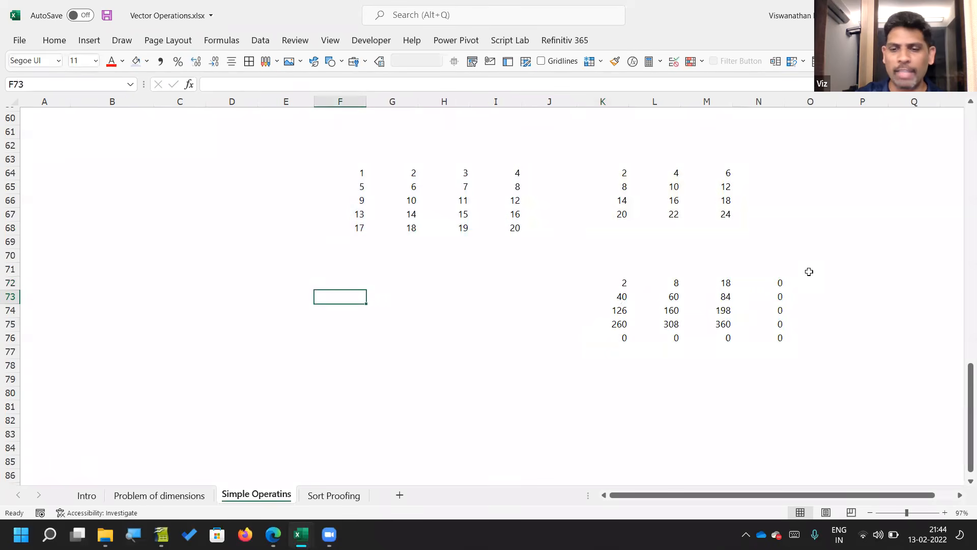
{"action": "type", "text": "=MMULT("}
{"action": "key", "text": "Up"}
{"action": "key", "text": "Up"}
{"action": "key", "text": "Up"}
{"action": "key", "text": "Up"}
{"action": "key", "text": "Up"}
{"action": "key", "text": "Up"}
{"action": "key", "text": "Up"}
{"action": "key", "text": "Up"}
{"action": "key", "text": "Up"}
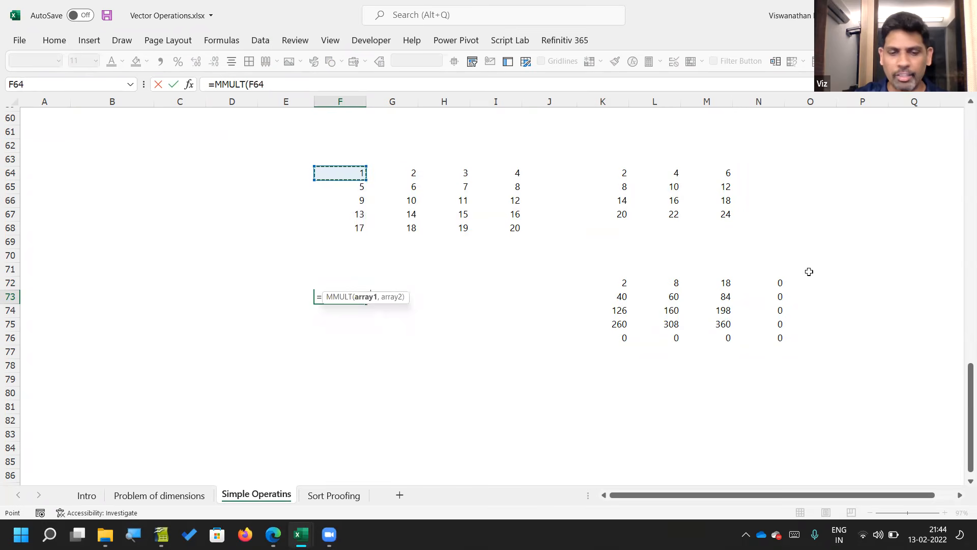
{"action": "type", "text": "#,"}
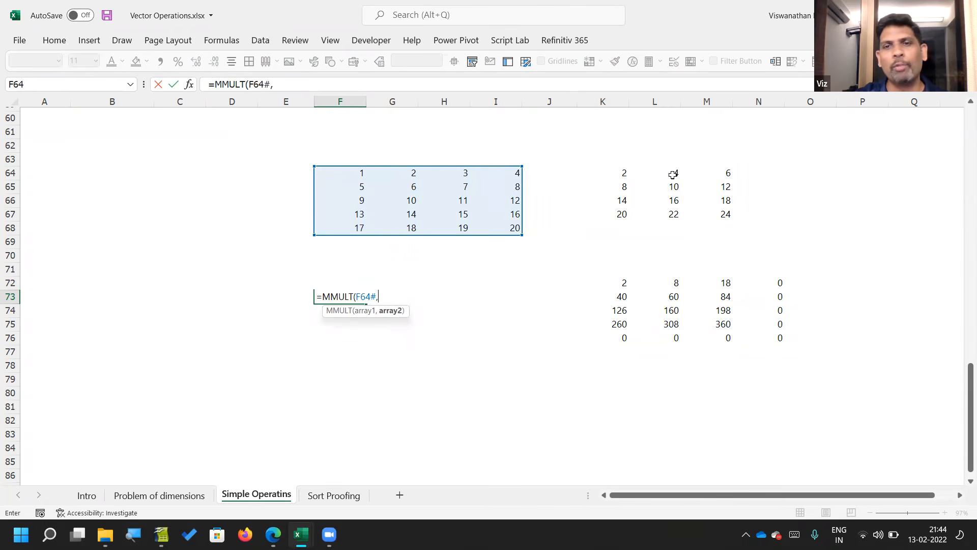
{"action": "left_click", "coordinate": [628, 175]}
{"action": "type", "text": "#)"}
{"action": "key", "text": "Return"}
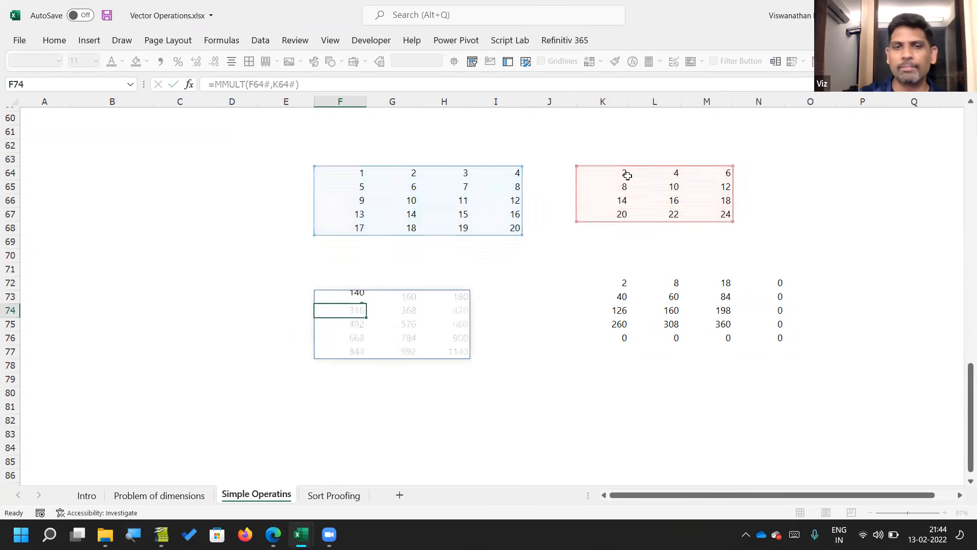
Step: Examine the F73 MMULT formula by comparing the first matrix's top row F64:I64 with the second matrix's first column K64:K67
{"action": "key", "text": "F2"}
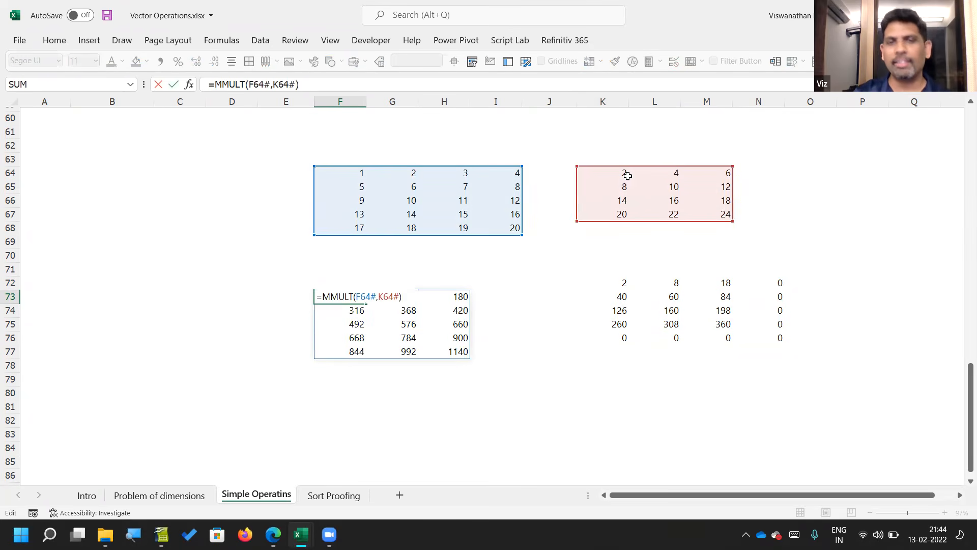
{"action": "key", "text": "Tab"}
{"action": "key", "text": "Right"}
{"action": "key", "text": "Left"}
{"action": "key", "text": "Left"}
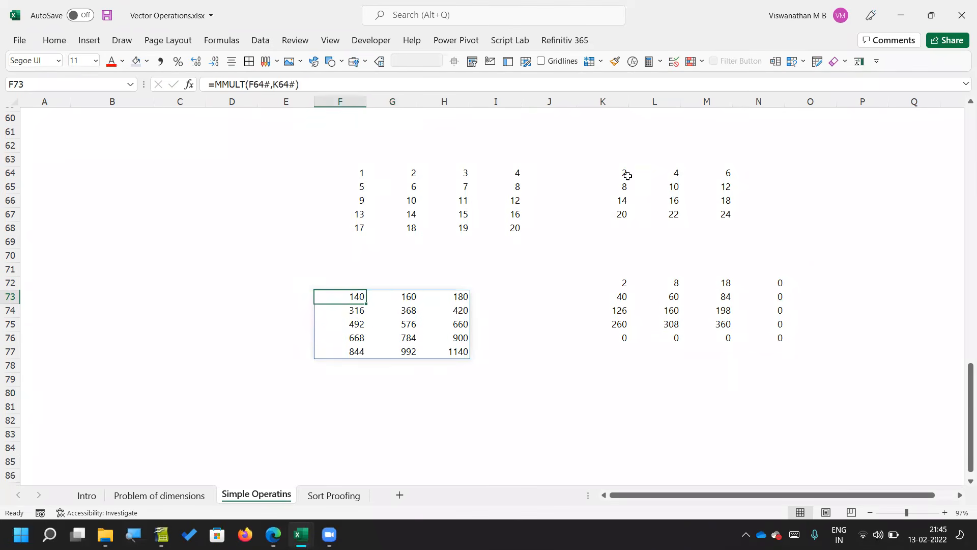
{"action": "left_click_drag", "start_coordinate": [358, 174], "coordinate": [502, 168]}
{"action": "left_click_drag", "start_coordinate": [616, 174], "coordinate": [617, 213]}
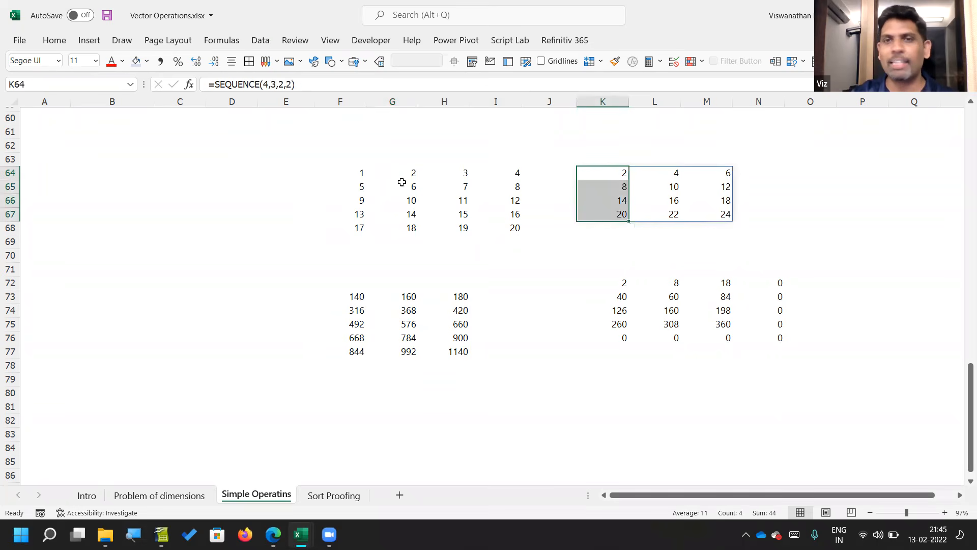
{"action": "left_click_drag", "start_coordinate": [362, 174], "coordinate": [515, 172]}
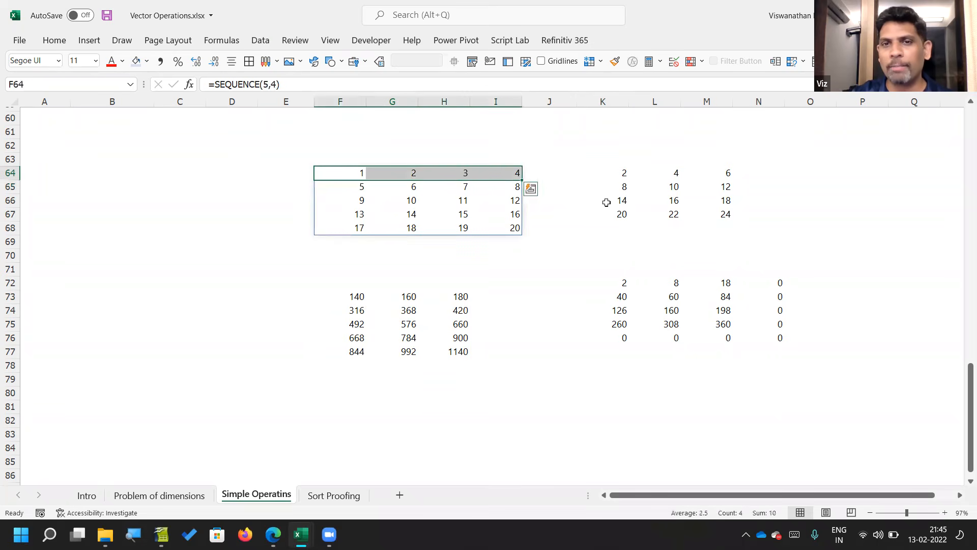
{"action": "left_click_drag", "start_coordinate": [628, 172], "coordinate": [626, 214]}
{"action": "left_click", "coordinate": [352, 298]}
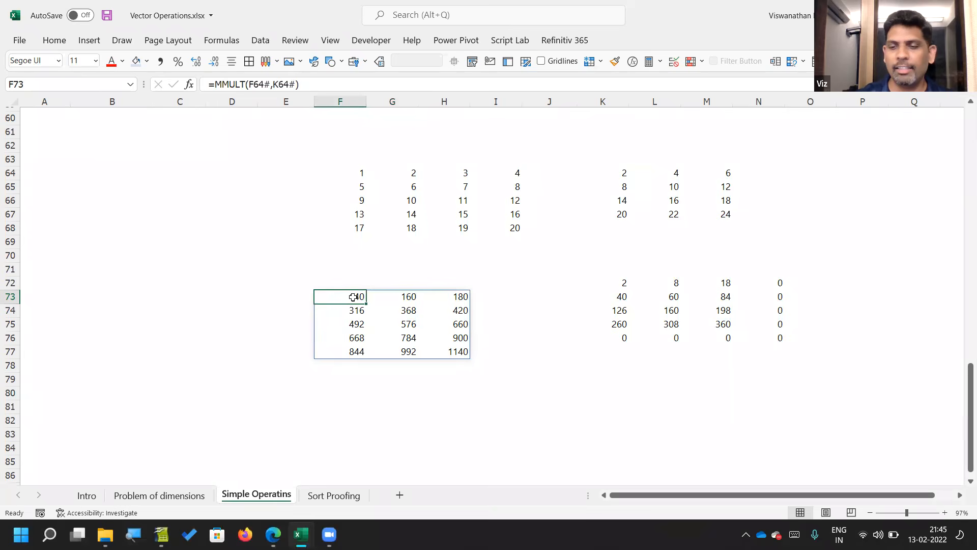
{"action": "double_click", "coordinate": [353, 297]}
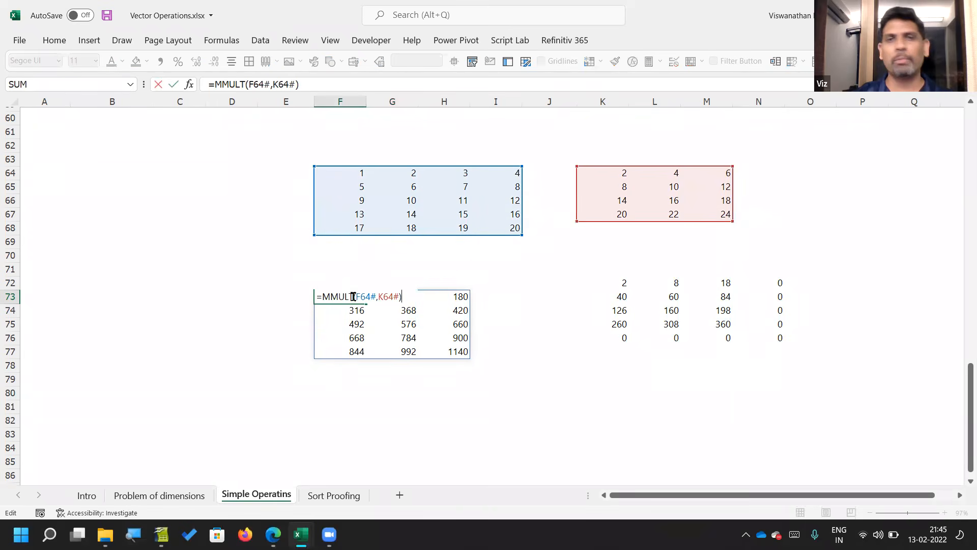
{"action": "key", "text": "Escape"}
Step: Delete the element-by-element multiplication formula in K72 to clear its spilled results
{"action": "key", "text": "Right"}
{"action": "key", "text": "Right"}
{"action": "key", "text": "Right"}
{"action": "key", "text": "Right"}
{"action": "key", "text": "Right"}
{"action": "key", "text": "Right"}
{"action": "key", "text": "Up"}
{"action": "key", "text": "Left"}
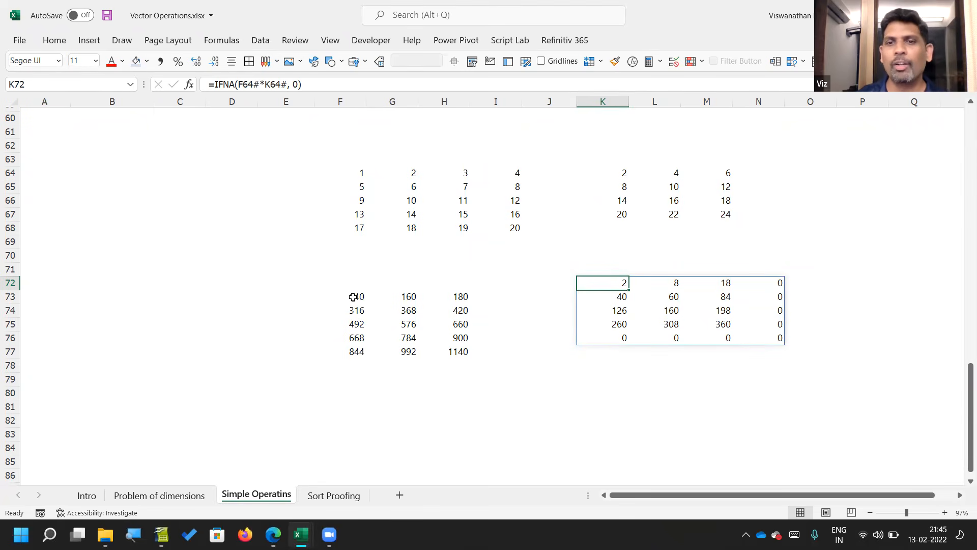
{"action": "key", "text": "Delete"}
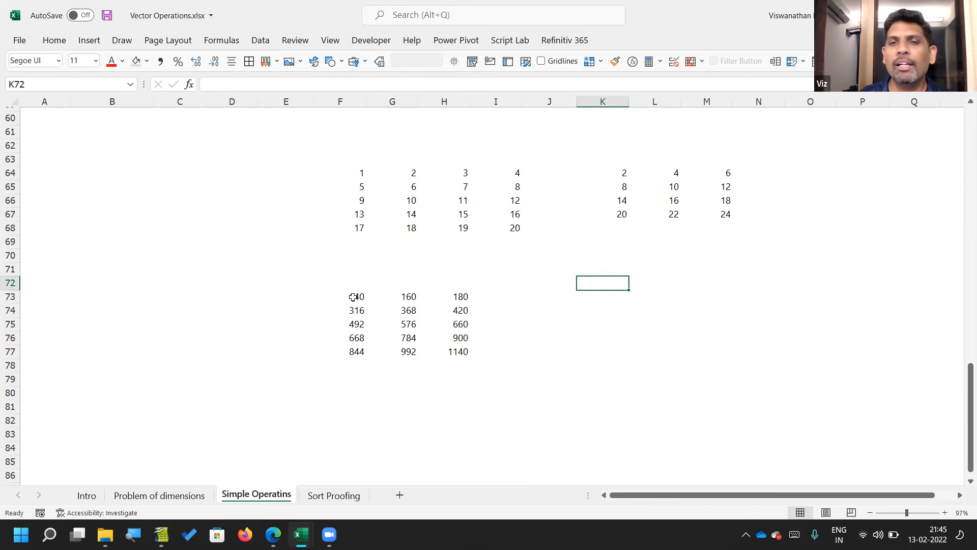
Step: Inspect the ranges used by the E24 sales array formula in Illustration 2, leaving the formula as it is
{"action": "scroll", "coordinate": [372, 260], "scroll_direction": "up", "scroll_amount": 5}
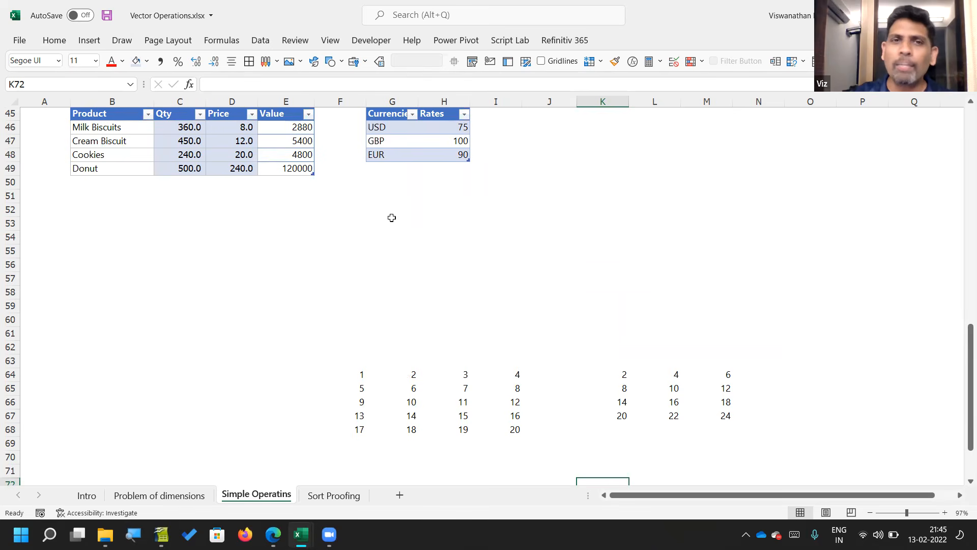
{"action": "scroll", "coordinate": [392, 218], "scroll_direction": "up", "scroll_amount": 4}
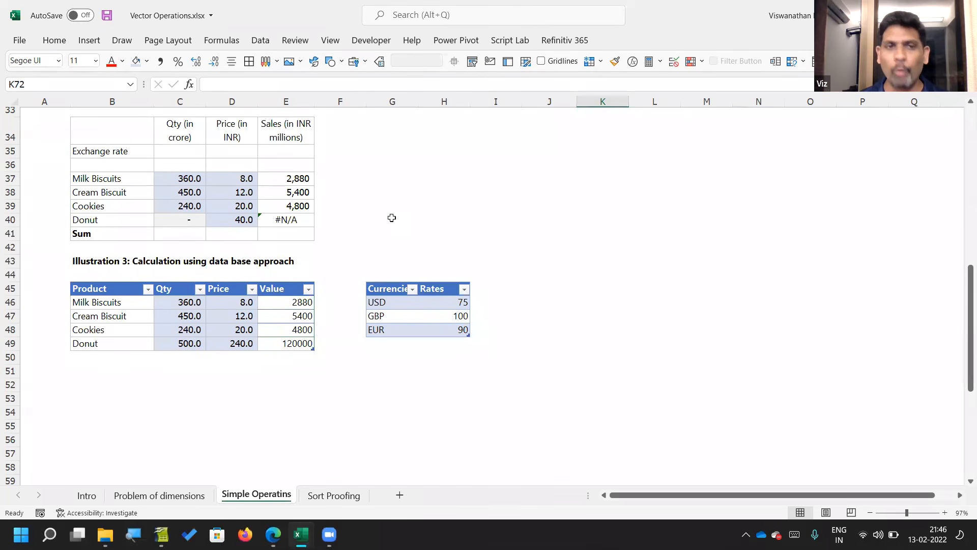
{"action": "scroll", "coordinate": [391, 218], "scroll_direction": "up", "scroll_amount": 5}
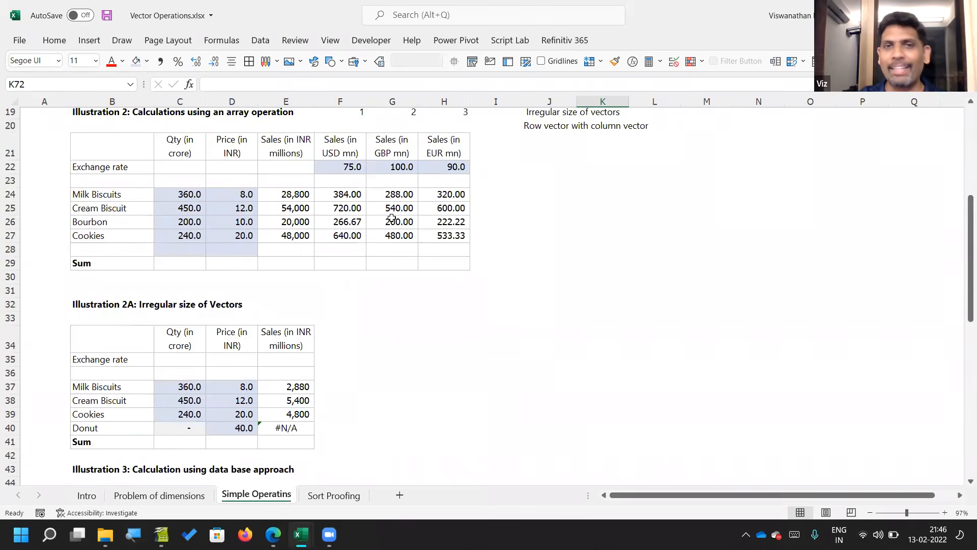
{"action": "left_click", "coordinate": [285, 195]}
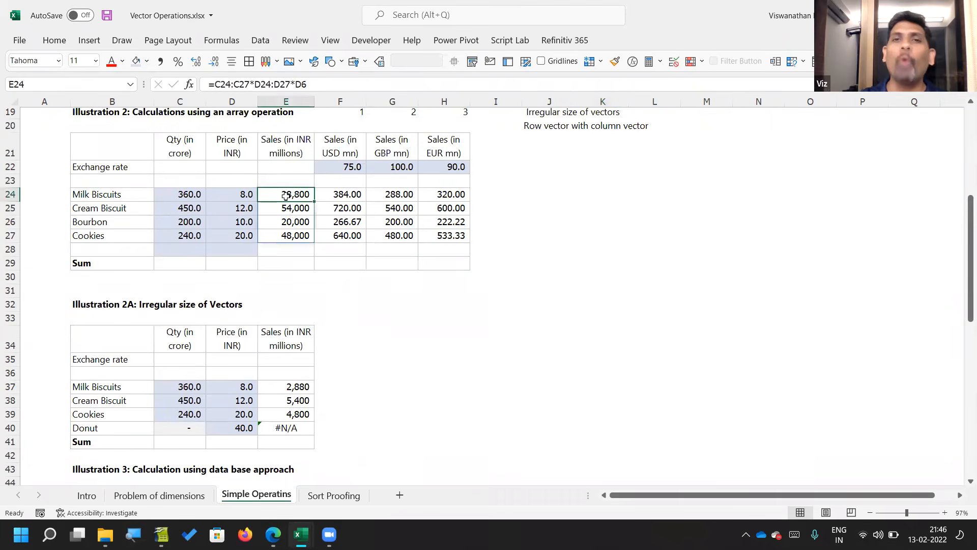
{"action": "double_click", "coordinate": [286, 195]}
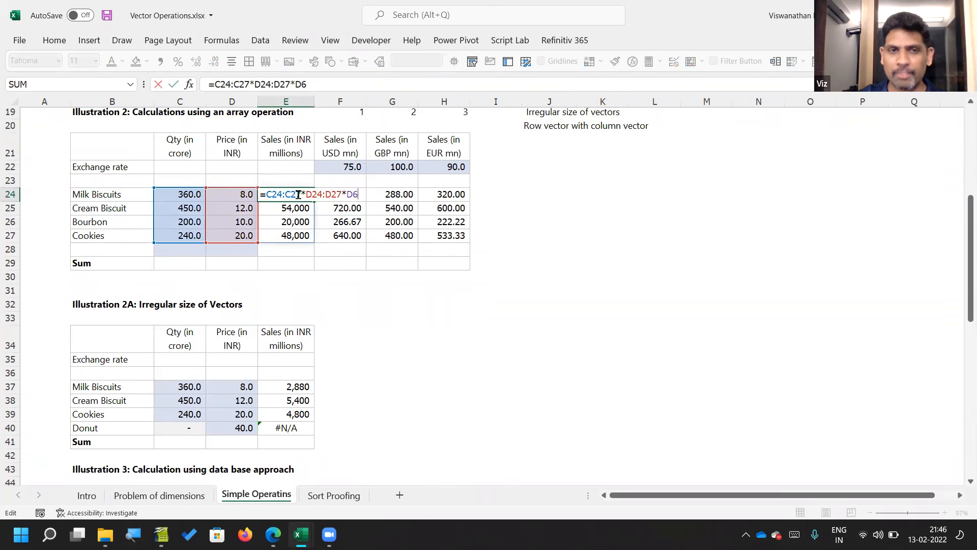
{"action": "left_click_drag", "start_coordinate": [263, 194], "coordinate": [306, 193]}
{"action": "left_click", "coordinate": [110, 252]}
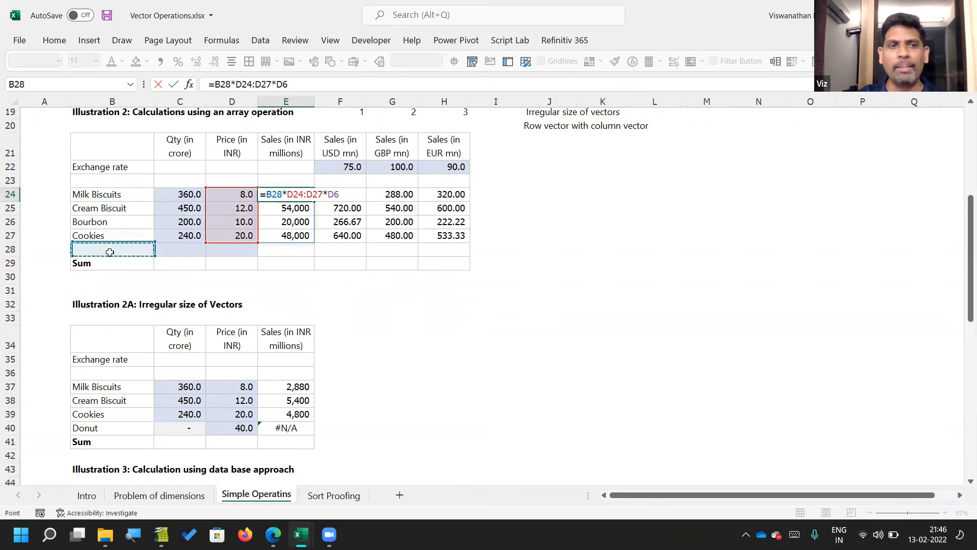
{"action": "key", "text": "ctrl+Return"}
{"action": "key", "text": "Escape"}
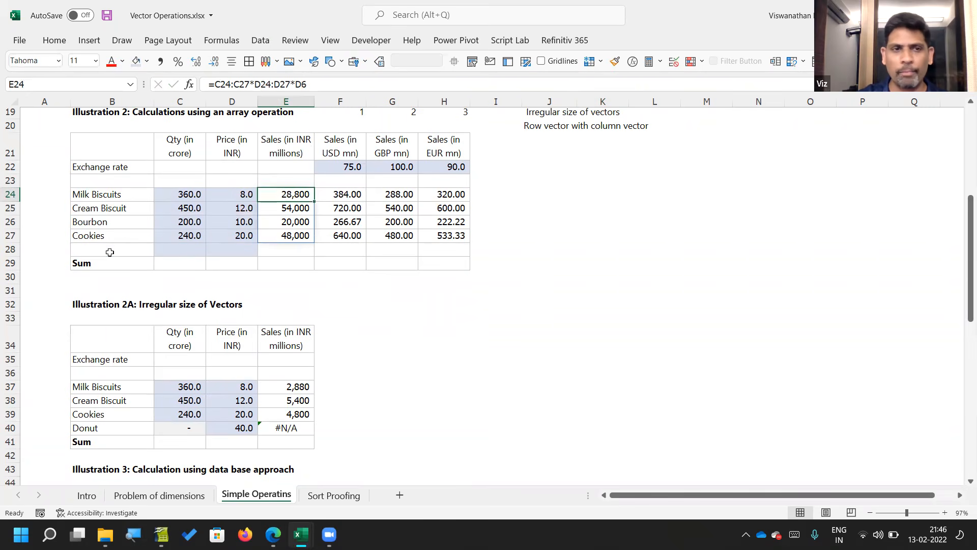
Step: Add a Donut row to the Illustration 2 table in row 28 with a price of 50 and a blank quantity
{"action": "left_click", "coordinate": [110, 252]}
{"action": "type", "text": "Donut"}
{"action": "key", "text": "Tab"}
{"action": "key", "text": "Tab"}
{"action": "type", "text": "50"}
{"action": "left_click", "coordinate": [110, 252]}
{"action": "key", "text": "Tab"}
{"action": "key", "text": "Tab"}
{"action": "key", "text": "Tab"}
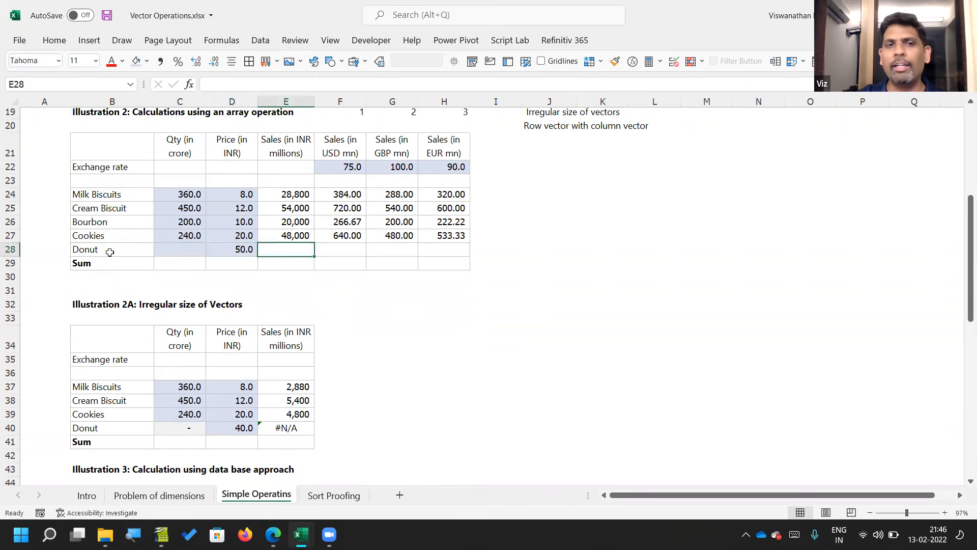
Step: Check the spilled sales formula in E24:E27 against the added Donut row, and look over the currency sales headings
{"action": "key", "text": "Up"}
{"action": "key", "text": "Up"}
{"action": "key", "text": "Up"}
{"action": "key", "text": "Up"}
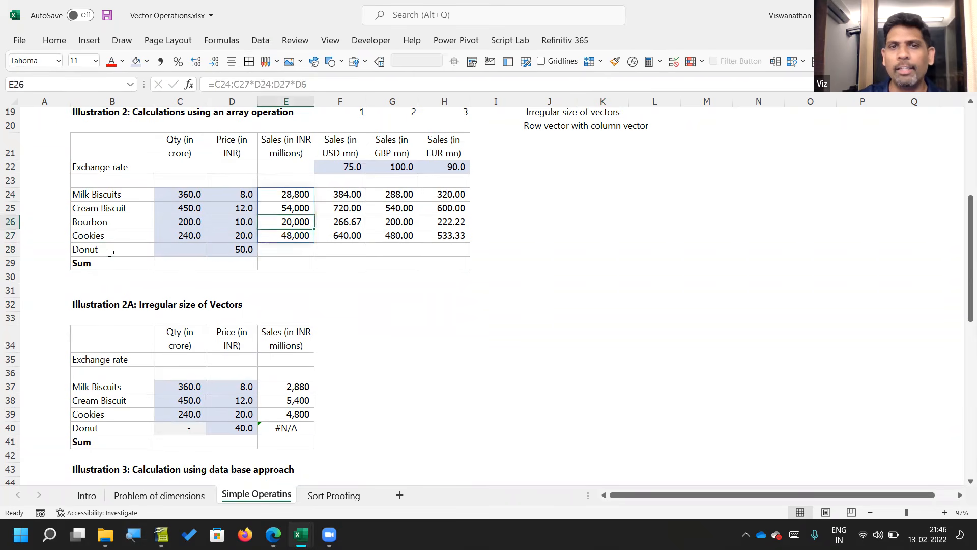
{"action": "key", "text": "Right"}
{"action": "key", "text": "Up"}
{"action": "key", "text": "Up"}
{"action": "key", "text": "Up"}
{"action": "key", "text": "Right"}
Step: Copy the EUR sales heading from H21 into I21 and change it to "Sales (in SGD mn)"
{"action": "key", "text": "Right"}
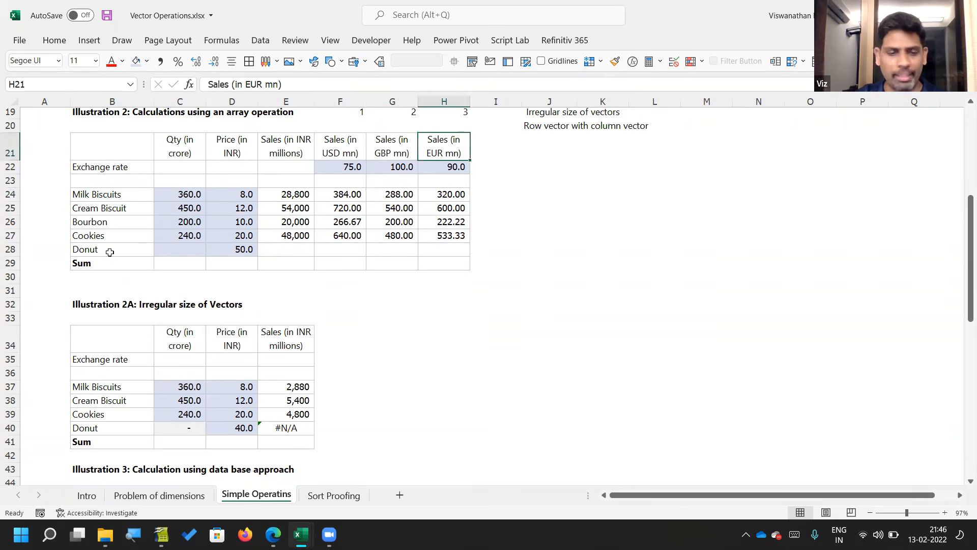
{"action": "key", "text": "ctrl+c"}
{"action": "key", "text": "Right"}
{"action": "key", "text": "Return"}
{"action": "key", "text": "F2"}
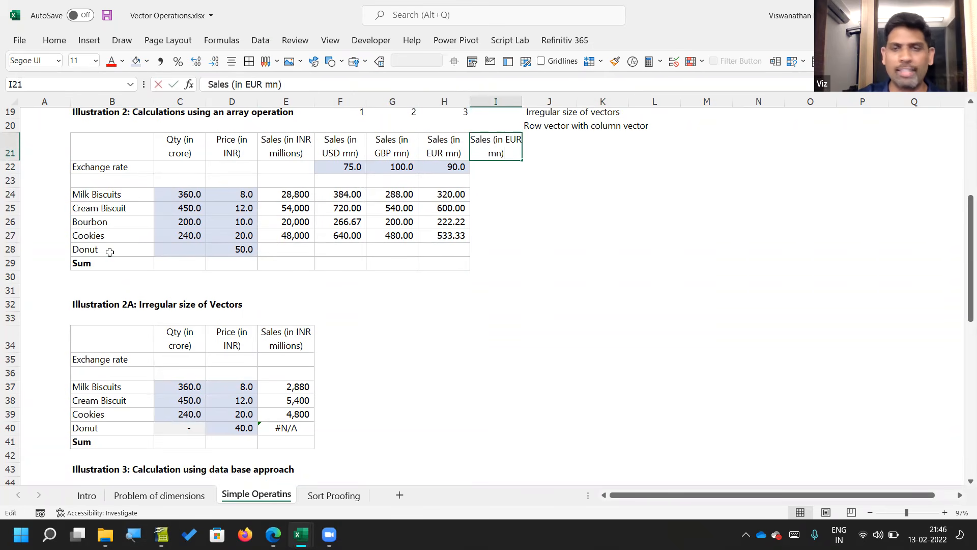
{"action": "key", "text": "ctrl+Left"}
{"action": "key", "text": "ctrl+Left"}
{"action": "key", "text": "ctrl+Left"}
{"action": "key", "text": "ctrl+Right"}
{"action": "key", "text": "shift+Right"}
{"action": "key", "text": "shift+Right"}
{"action": "key", "text": "shift+Right"}
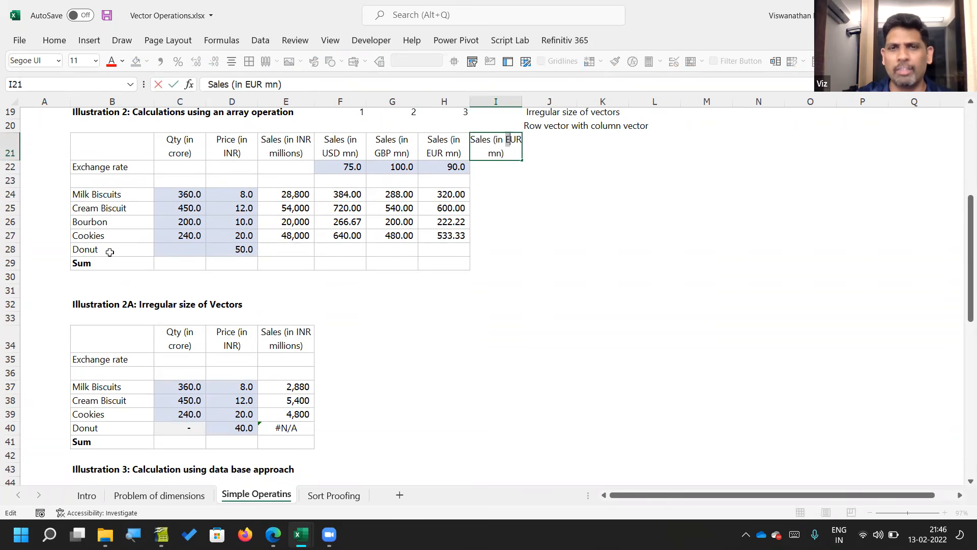
{"action": "type", "text": "SF"}
{"action": "key", "text": "BackSpace"}
{"action": "type", "text": "GD"}
{"action": "key", "text": "Return"}
Step: Enter 50 as the SGD exchange rate in I22 and select the empty SGD sales cells I24:I27
{"action": "type", "text": "50"}
{"action": "key", "text": "Return"}
{"action": "key", "text": "Down"}
{"action": "key", "text": "shift+Down"}
{"action": "key", "text": "shift+Down"}
{"action": "key", "text": "shift+Down"}
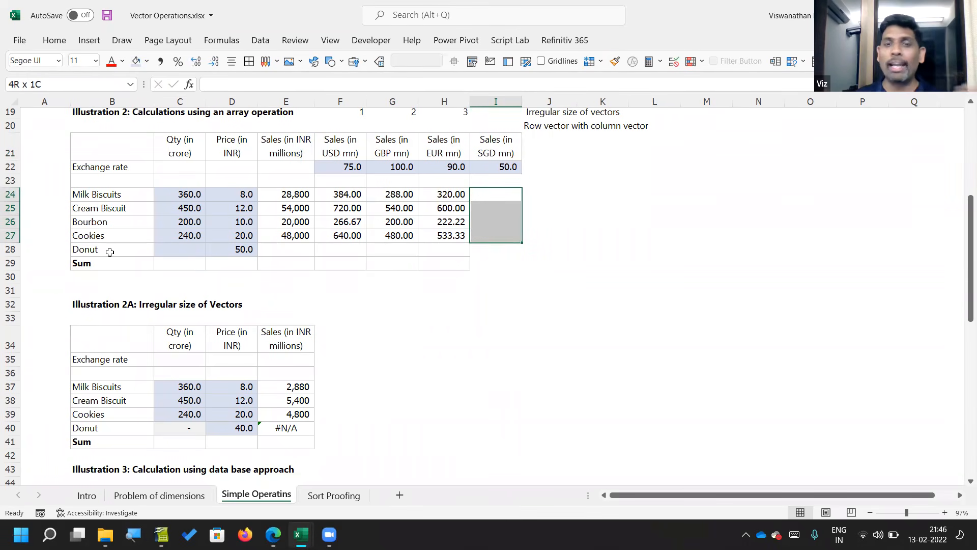
Step: Extend the exchange rate range in the F24 currency sales formula so it reads =E24#/F22:I22
{"action": "key", "text": "Left"}
{"action": "key", "text": "Left"}
{"action": "key", "text": "Left"}
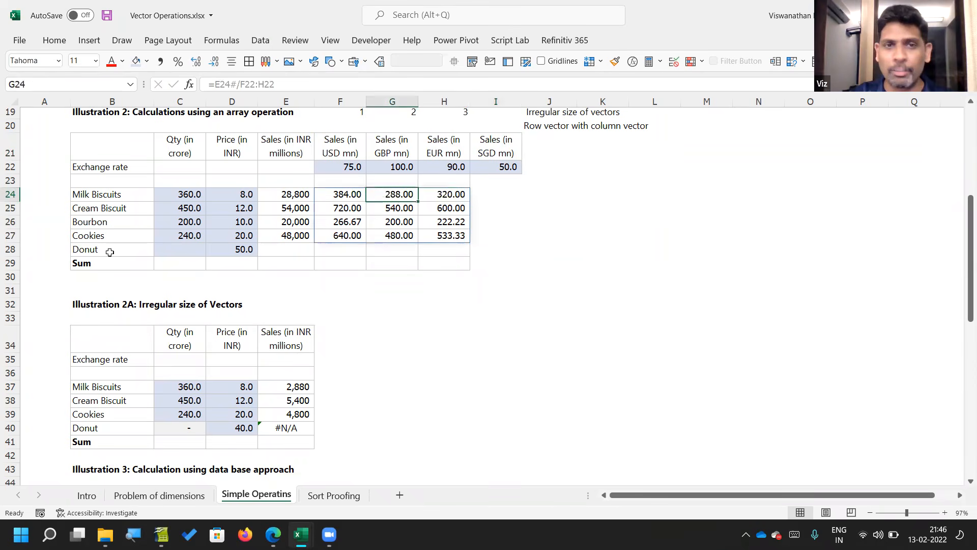
{"action": "key", "text": "F2"}
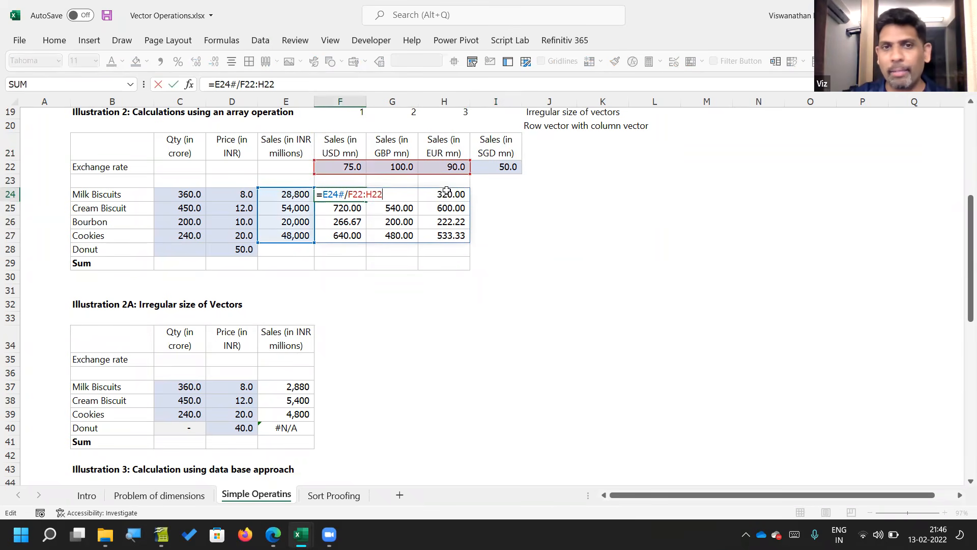
{"action": "left_click_drag", "start_coordinate": [470, 172], "coordinate": [521, 160]}
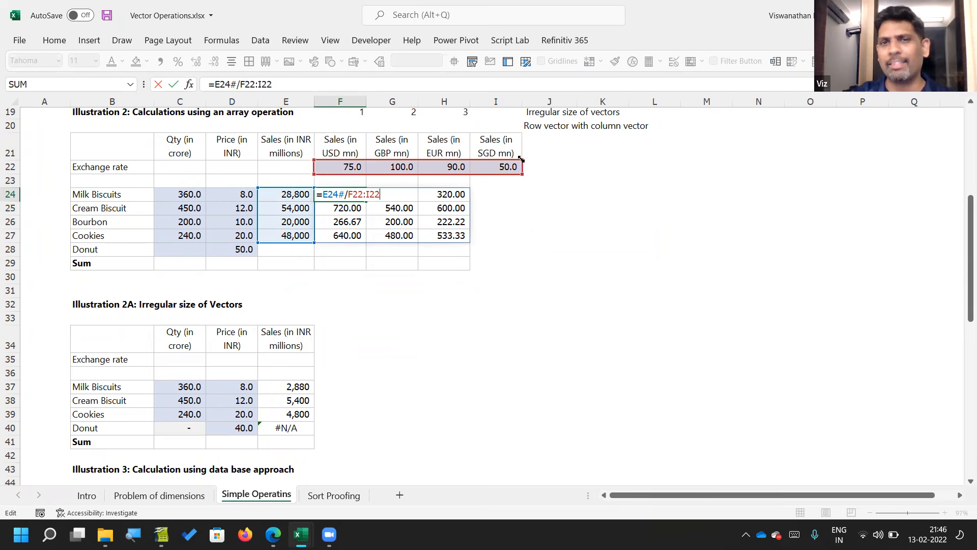
{"action": "key", "text": "Return"}
{"action": "key", "text": "Up"}
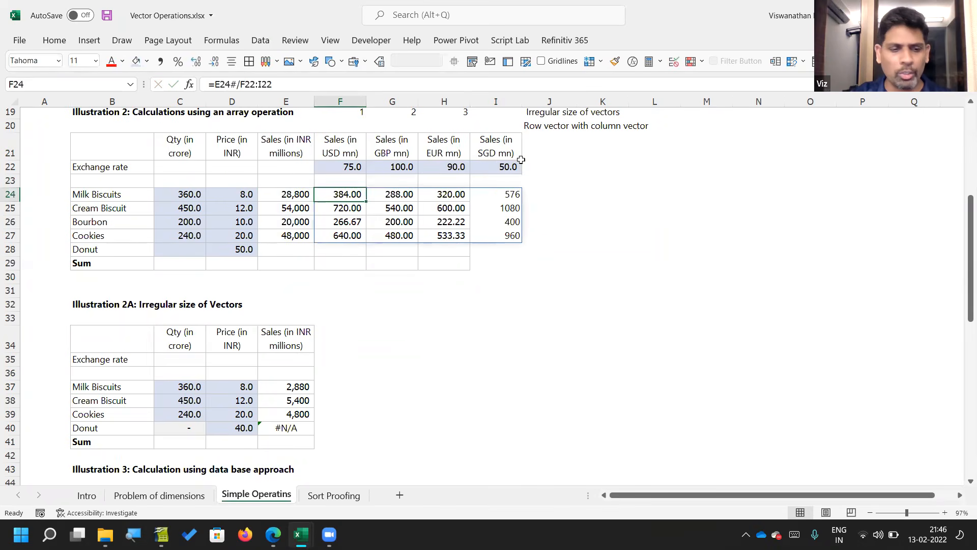
Step: Replace the INR sales reference in F24 with a range including the Donut row, giving =E24:E28/F22:I22
{"action": "key", "text": "F2"}
{"action": "left_click_drag", "start_coordinate": [258, 243], "coordinate": [263, 254]}
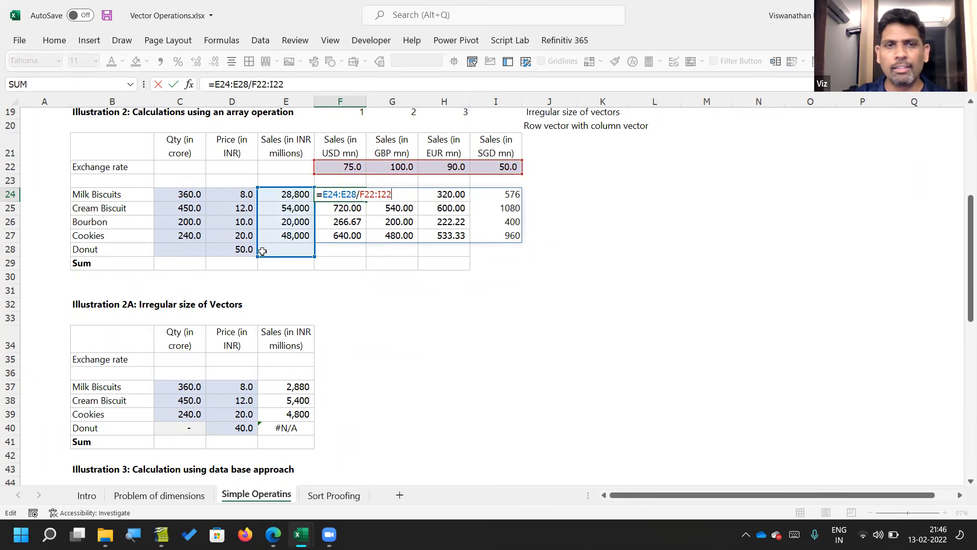
{"action": "key", "text": "Return"}
{"action": "key", "text": "Left"}
{"action": "key", "text": "Up"}
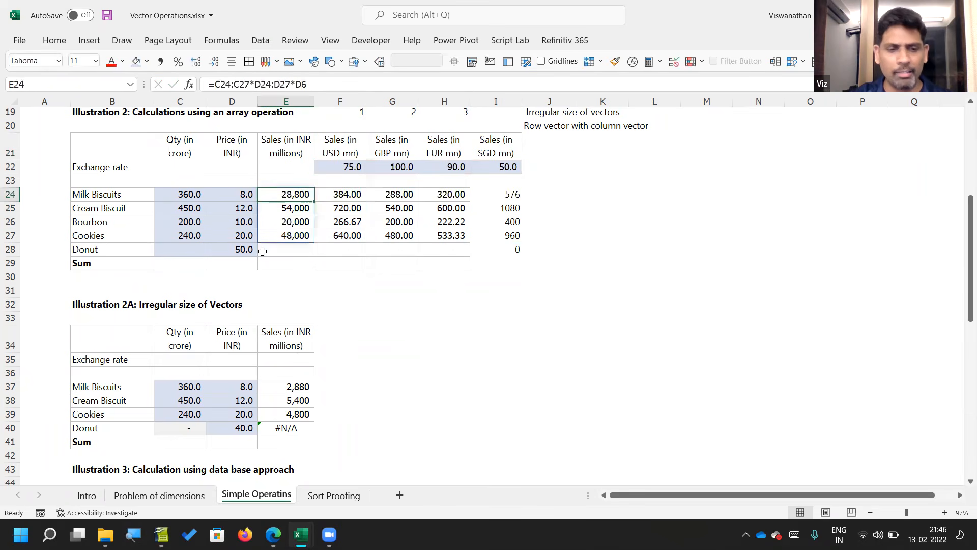
Step: Discard a trial extension of the E24 price range to D24:D28 and undo the range changes in F24
{"action": "key", "text": "F2"}
{"action": "left_click_drag", "start_coordinate": [258, 243], "coordinate": [258, 255]}
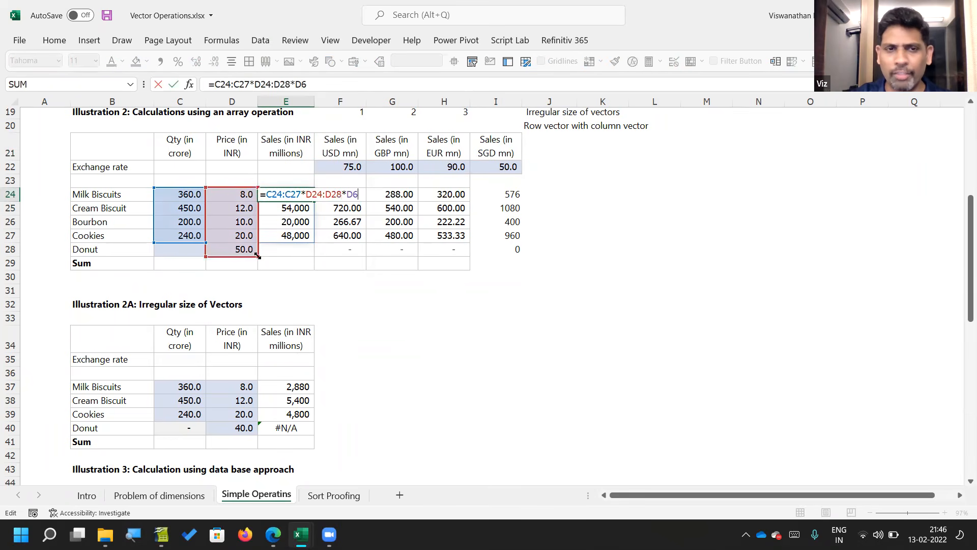
{"action": "key", "text": "Escape"}
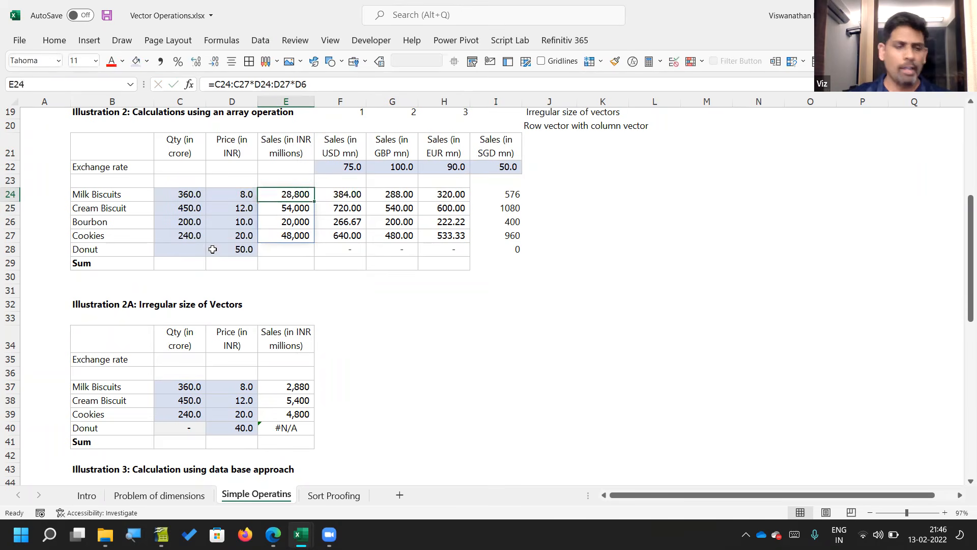
{"action": "key", "text": "Right"}
{"action": "key", "text": "ctrl+z"}
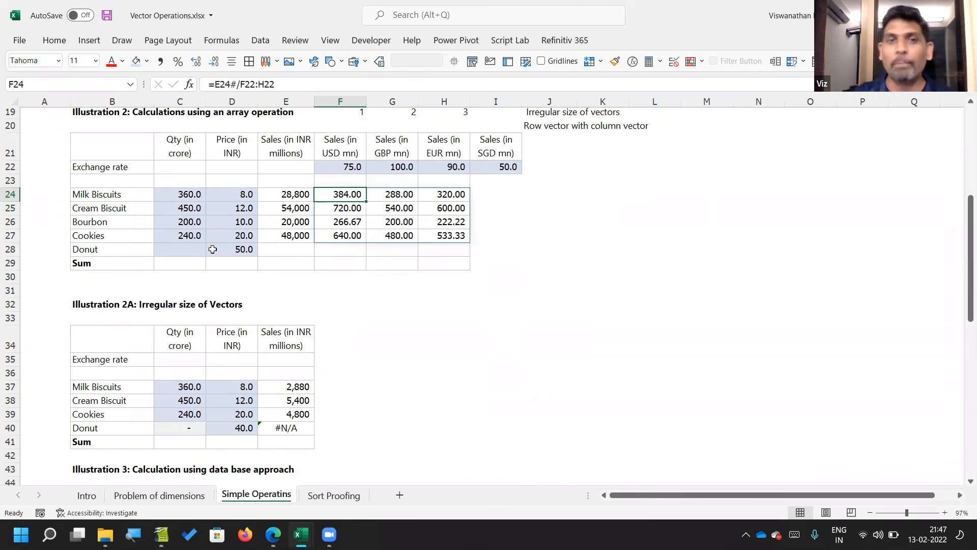
Step: Review Illustration 1 and the ranges used by the F24 currency sales formula, leaving the formula as it is
{"action": "scroll", "coordinate": [212, 249], "scroll_direction": "up", "scroll_amount": 6}
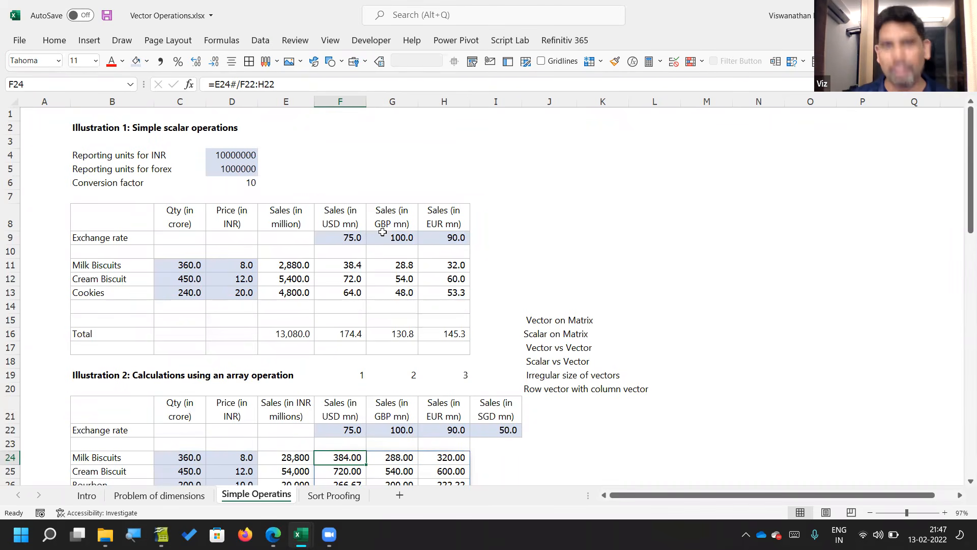
{"action": "scroll", "coordinate": [477, 224], "scroll_direction": "down", "scroll_amount": 4}
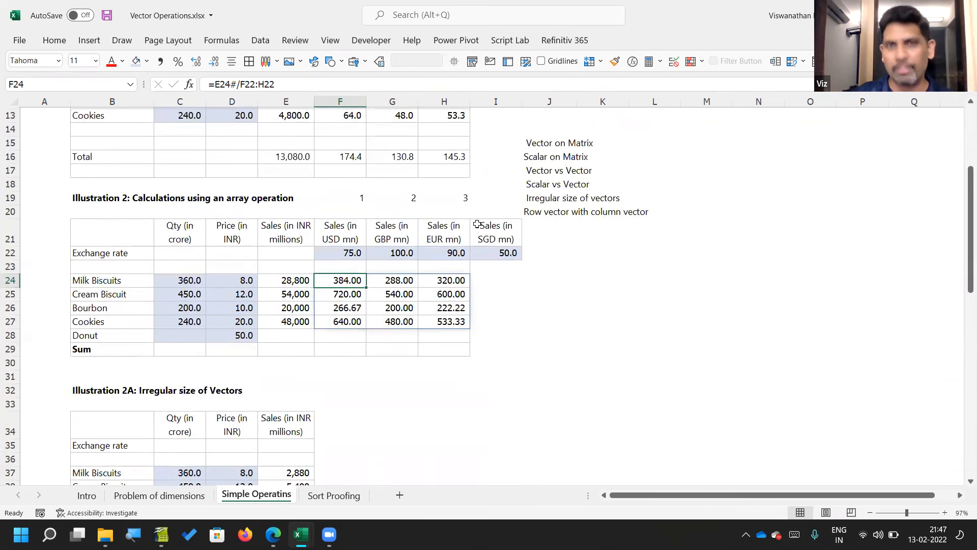
{"action": "key", "text": "F2"}
{"action": "key", "text": "Escape"}
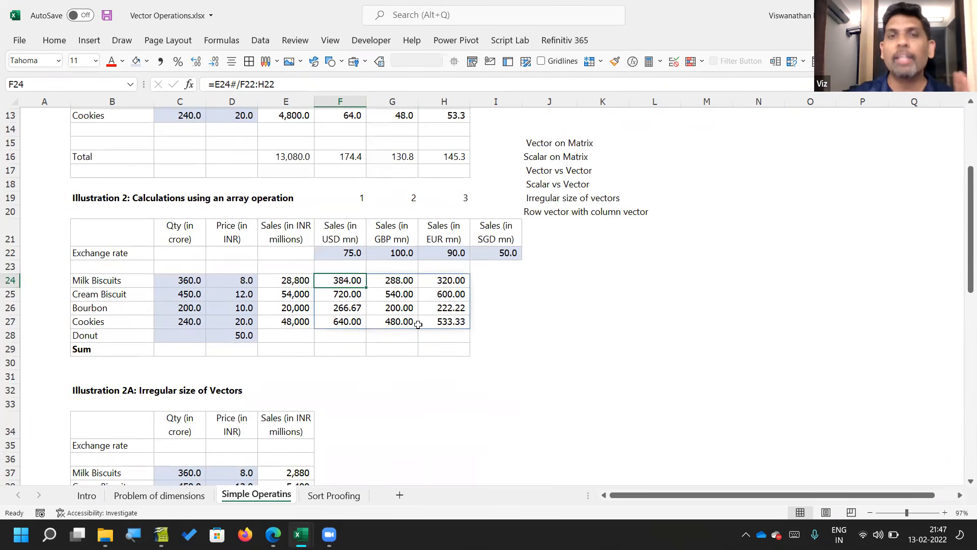
Step: Examine the Qty and Price columns and the full extent of the Illustration 3 product table
{"action": "scroll", "coordinate": [418, 324], "scroll_direction": "down", "scroll_amount": 3}
{"action": "left_click", "coordinate": [419, 329]}
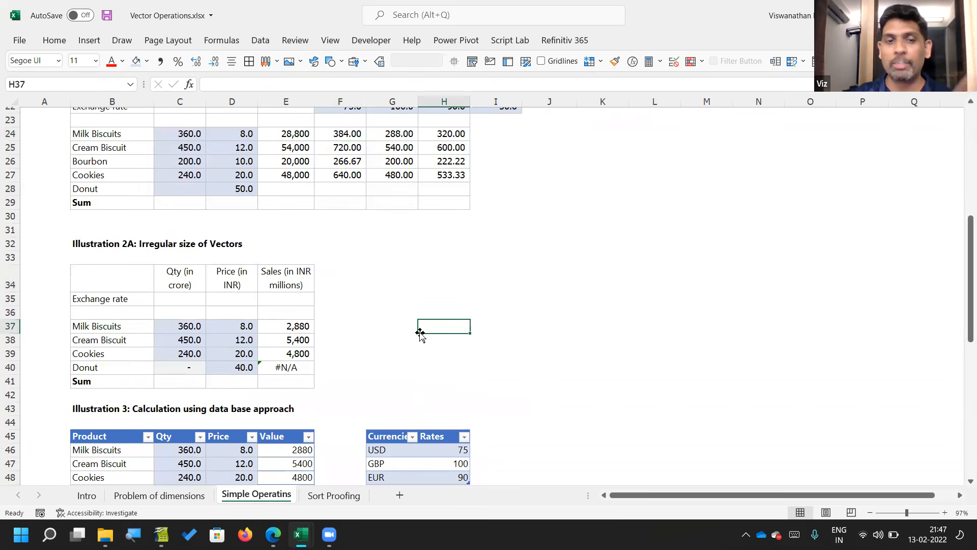
{"action": "key", "text": "Down"}
{"action": "key", "text": "Down"}
{"action": "key", "text": "Down"}
{"action": "key", "text": "Down"}
{"action": "key", "text": "Down"}
{"action": "key", "text": "Down"}
{"action": "key", "text": "Down"}
{"action": "key", "text": "Down"}
{"action": "key", "text": "Down"}
{"action": "key", "text": "Down"}
{"action": "key", "text": "Down"}
{"action": "key", "text": "Down"}
{"action": "key", "text": "Down"}
{"action": "key", "text": "Down"}
{"action": "key", "text": "Down"}
{"action": "key", "text": "Down"}
{"action": "key", "text": "Down"}
{"action": "key", "text": "Down"}
{"action": "key", "text": "Down"}
{"action": "key", "text": "Down"}
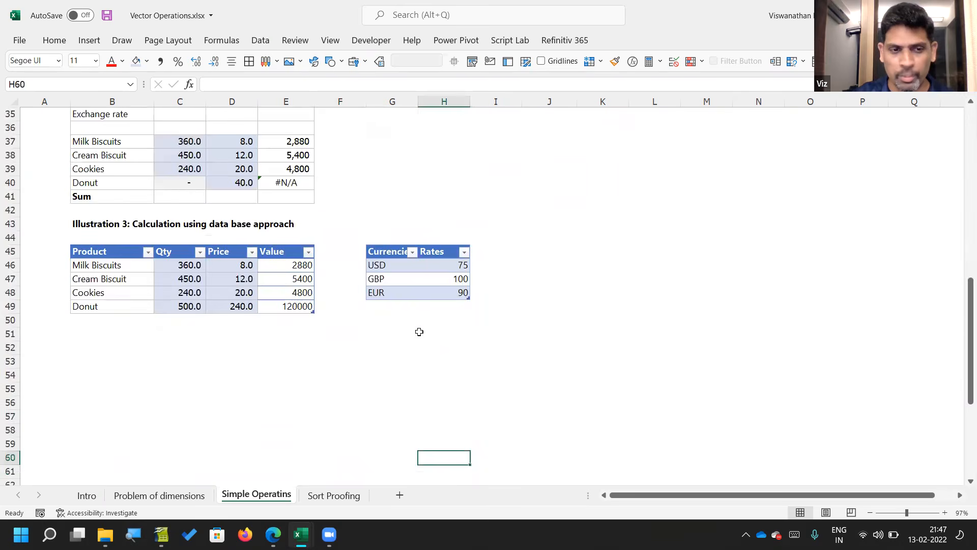
{"action": "left_click", "coordinate": [175, 243]}
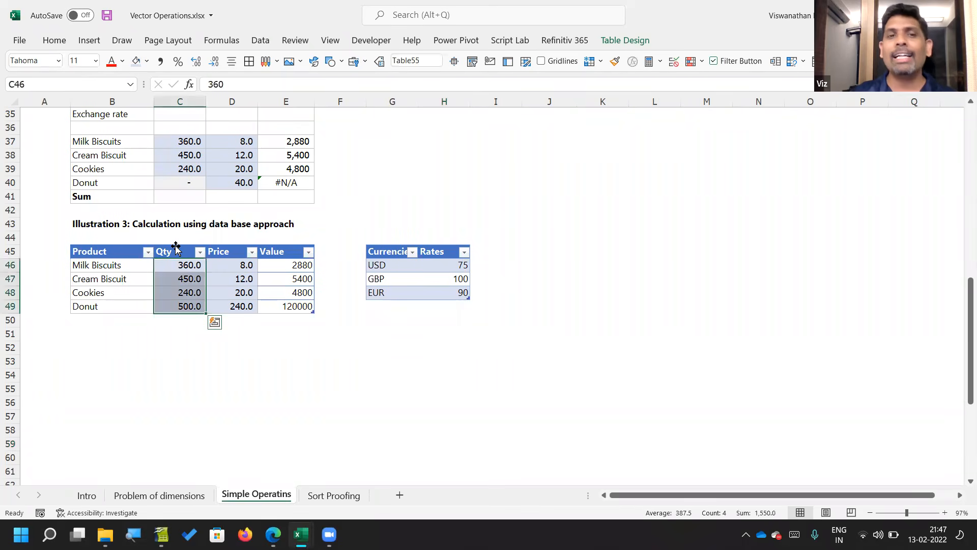
{"action": "left_click", "coordinate": [227, 244]}
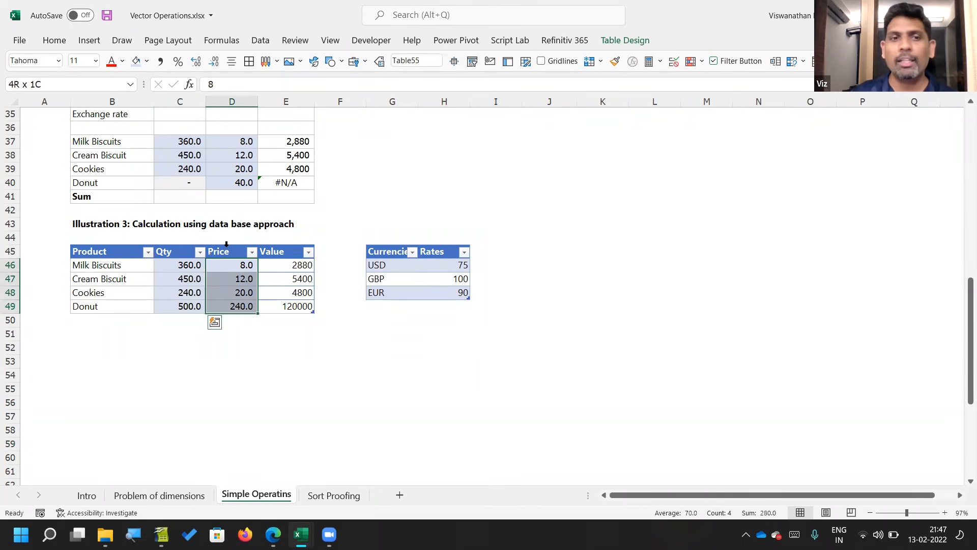
{"action": "left_click_drag", "start_coordinate": [97, 257], "coordinate": [276, 300]}
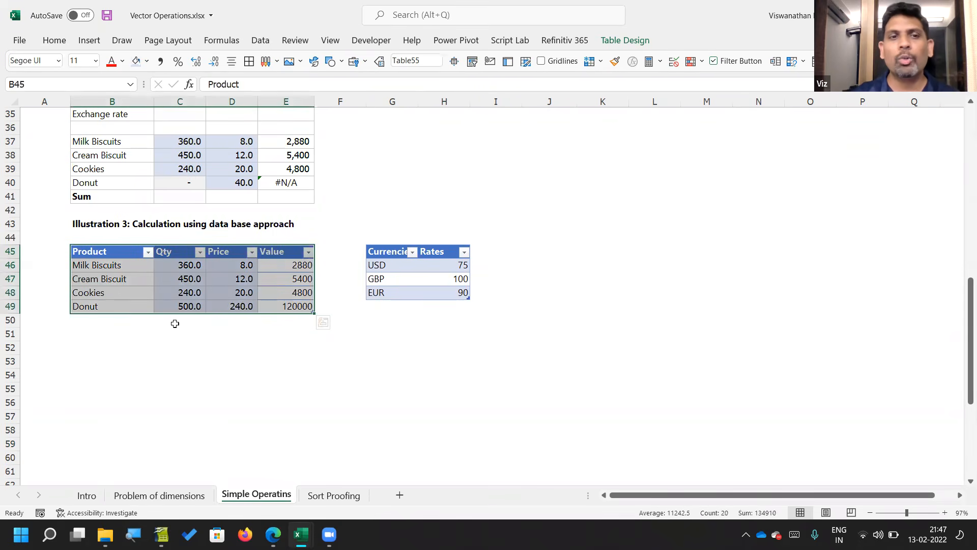
{"action": "left_click", "coordinate": [186, 278]}
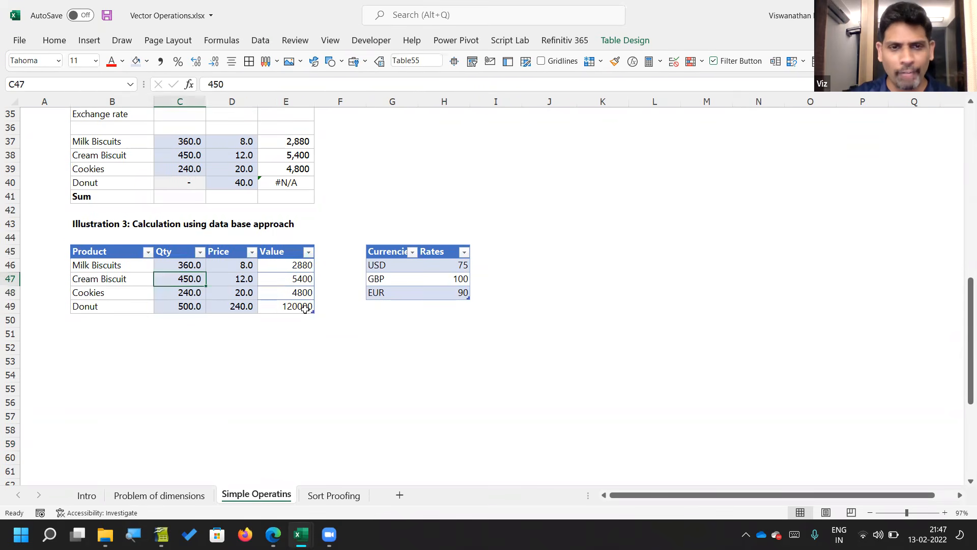
Step: Shrink the Illustration 3 product table to end at row 48 and clear the Donut entries in B49:E49
{"action": "left_click_drag", "start_coordinate": [312, 311], "coordinate": [310, 298]}
{"action": "left_click_drag", "start_coordinate": [109, 305], "coordinate": [293, 306]}
{"action": "left_click", "coordinate": [283, 280]}
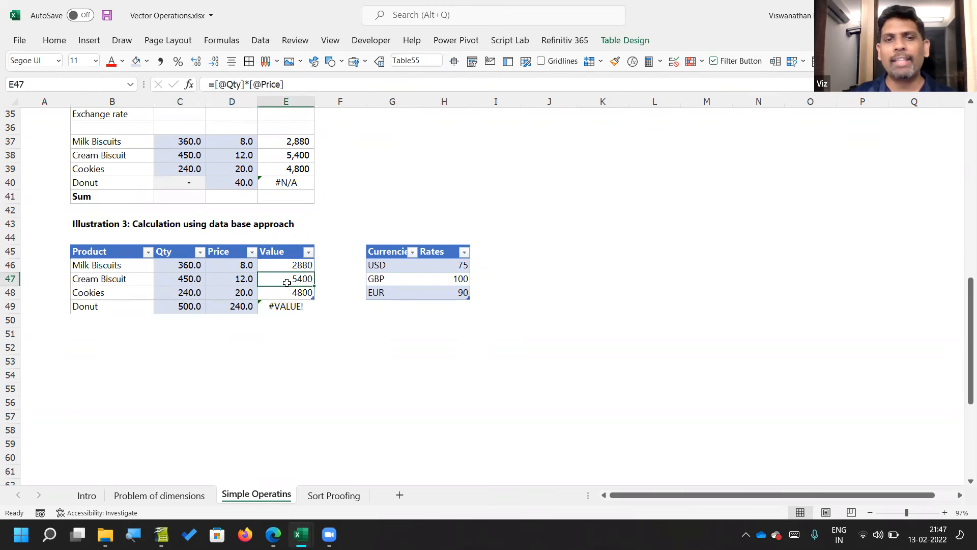
{"action": "left_click_drag", "start_coordinate": [83, 306], "coordinate": [291, 304]}
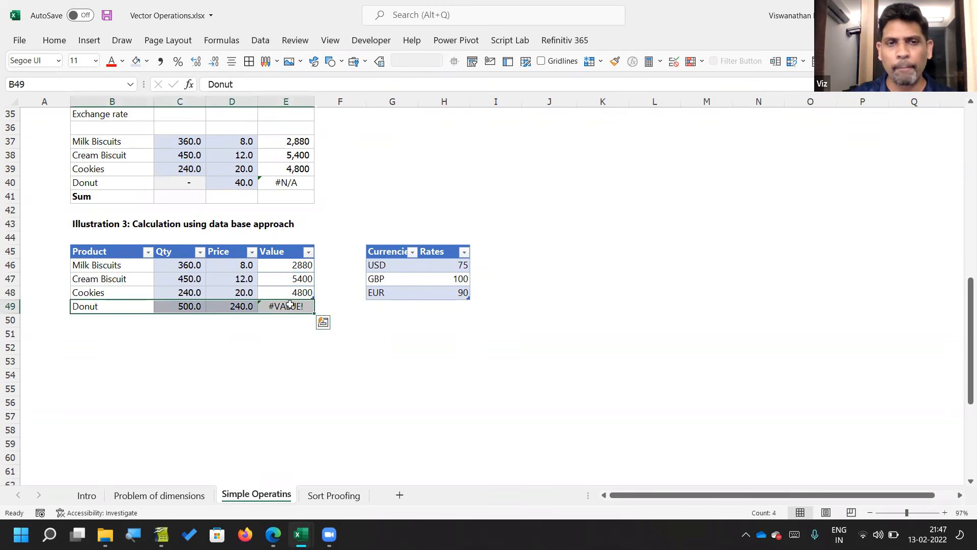
{"action": "key", "text": "Delete"}
Step: Inspect the structured Value formulas in E46:E48 row by row, leaving them as they are
{"action": "left_click", "coordinate": [237, 279]}
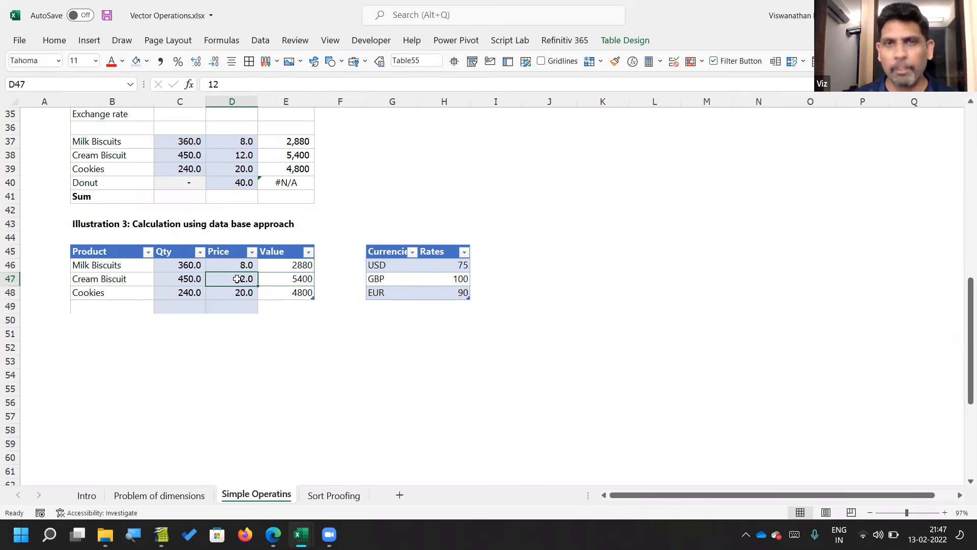
{"action": "key", "text": "Right"}
{"action": "key", "text": "Up"}
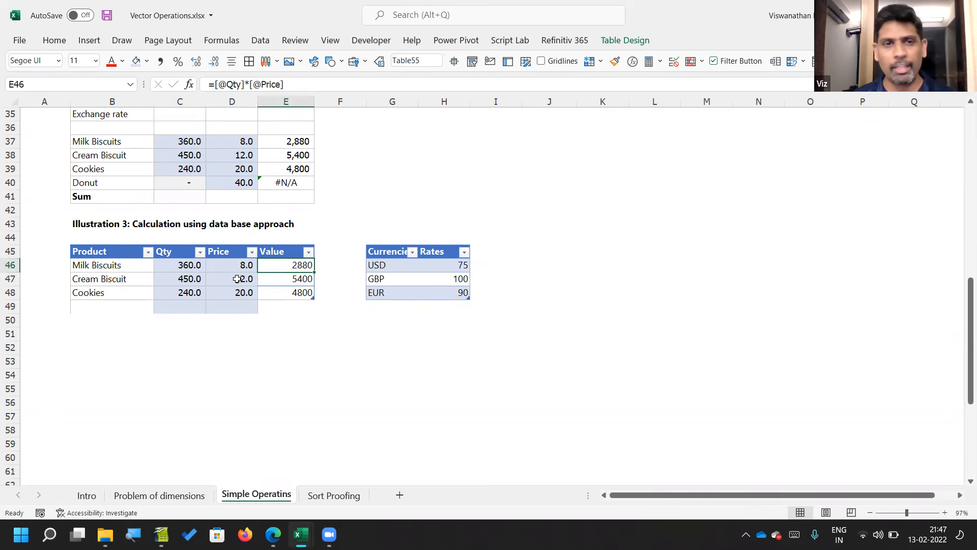
{"action": "key", "text": "F2"}
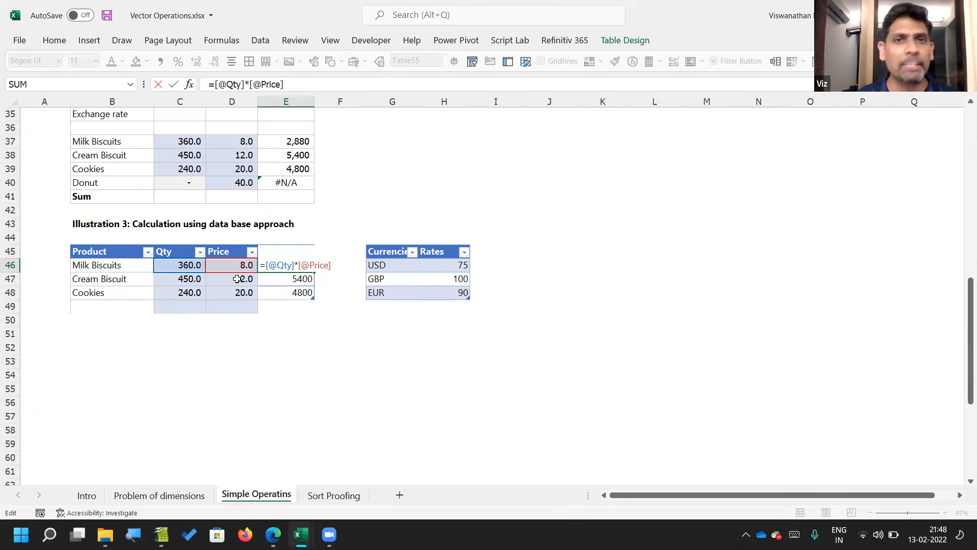
{"action": "key", "text": "Escape"}
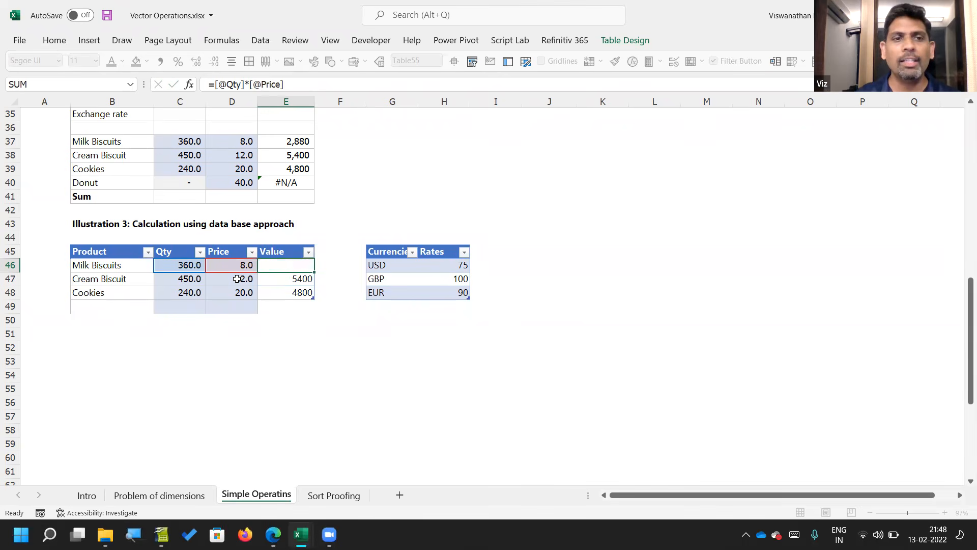
{"action": "key", "text": "F2"}
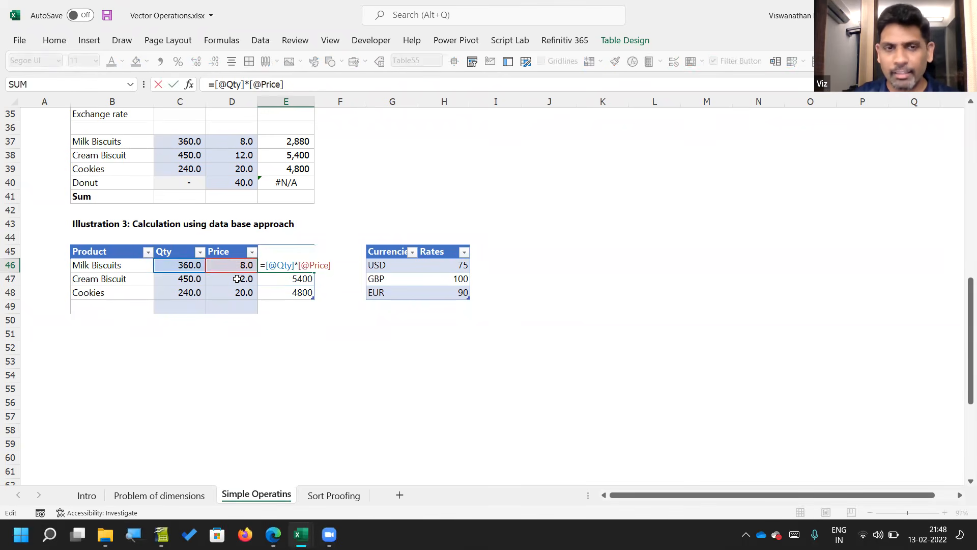
{"action": "key", "text": "Return"}
{"action": "key", "text": "F2"}
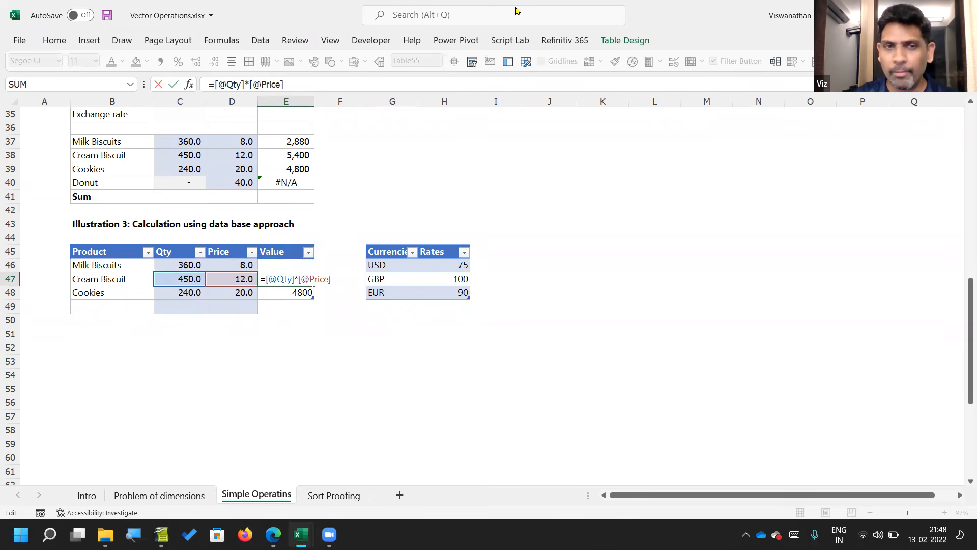
{"action": "key", "text": "Return"}
{"action": "key", "text": "F2"}
{"action": "key", "text": "Escape"}
{"action": "key", "text": "Down"}
{"action": "key", "text": "Left"}
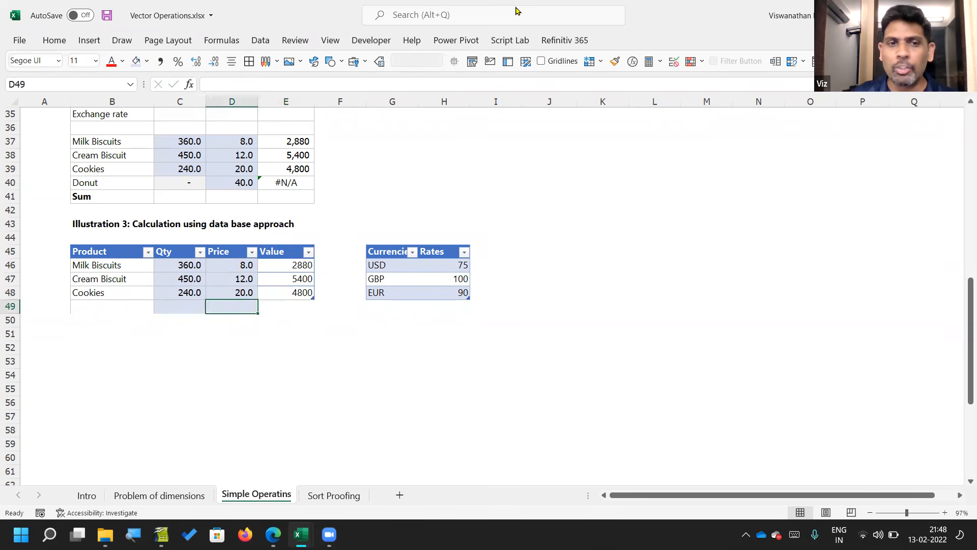
Step: Add a Donut row to the Illustration 3 table with quantity 500 and price 240, and check its Value formula
{"action": "key", "text": "Left"}
{"action": "key", "text": "Left"}
{"action": "type", "text": "Donut"}
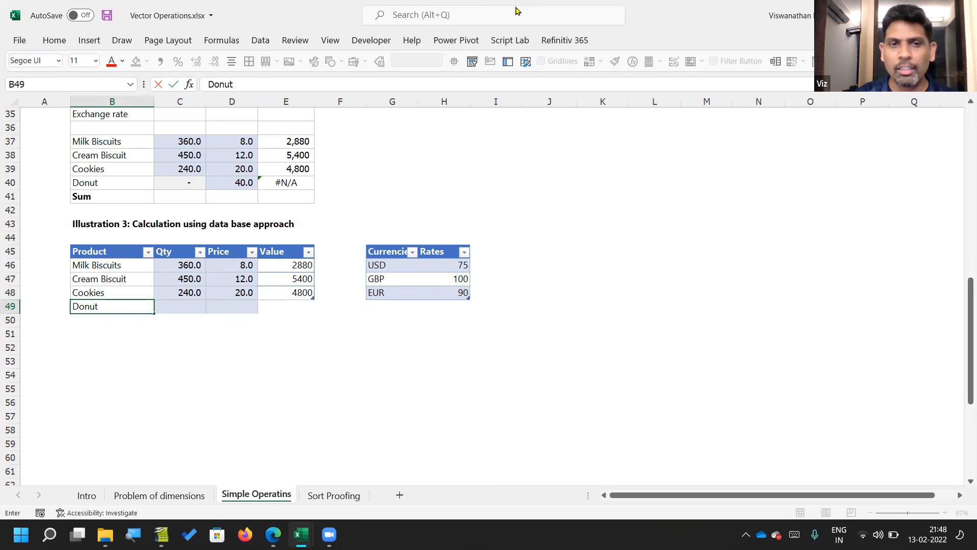
{"action": "key", "text": "Tab"}
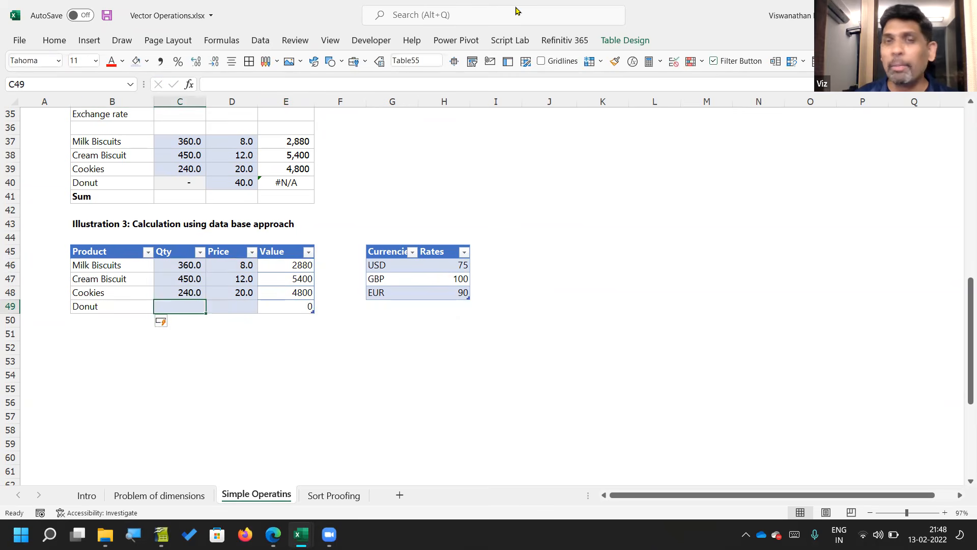
{"action": "type", "text": "500"}
{"action": "key", "text": "Tab"}
{"action": "type", "text": "240"}
{"action": "key", "text": "Tab"}
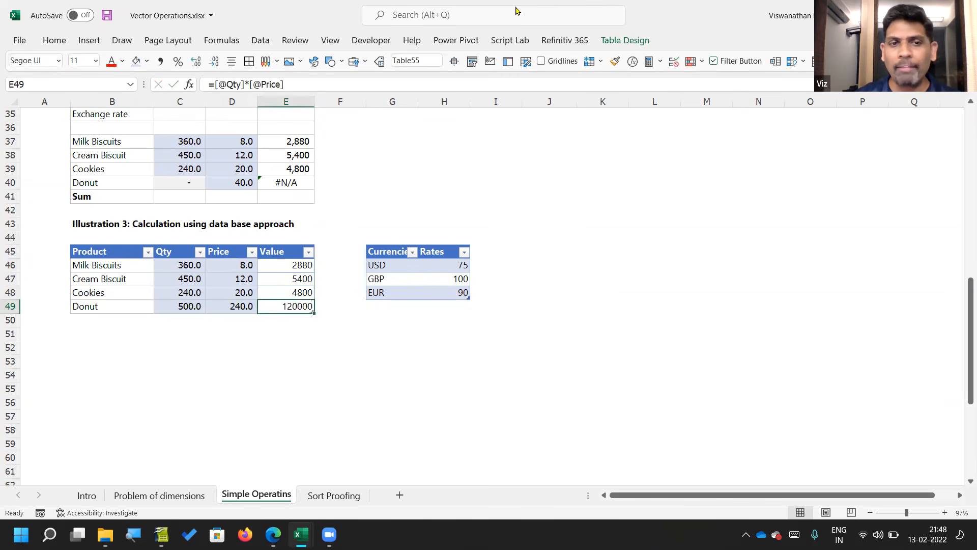
{"action": "key", "text": "F2"}
{"action": "key", "text": "Escape"}
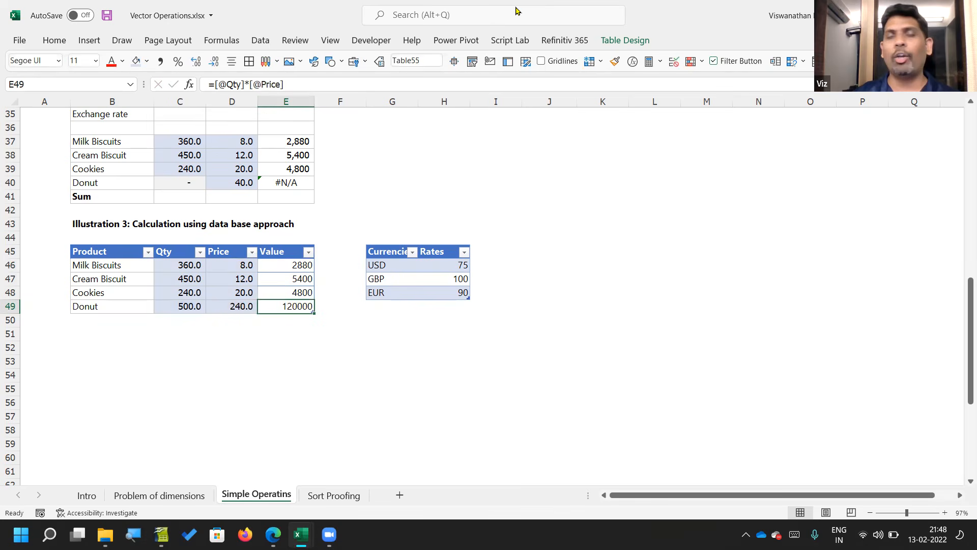
Step: Set the Donut price in D49 to 24 and compare its Value formula with the rows above
{"action": "key", "text": "Left"}
{"action": "type", "text": "24"}
{"action": "key", "text": "Return"}
{"action": "key", "text": "Up"}
{"action": "key", "text": "Right"}
{"action": "key", "text": "F2"}
{"action": "key", "text": "Escape"}
{"action": "key", "text": "Up"}
{"action": "key", "text": "Up"}
{"action": "key", "text": "Up"}
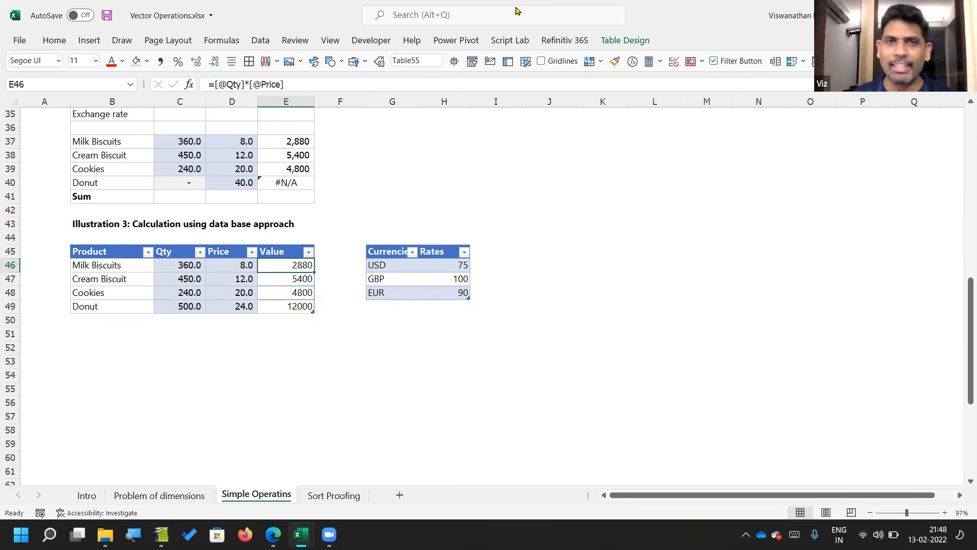
Step: Inspect the structured Value formulas down the Illustration 3 table and check the Donut formula in E49, leaving it as is
{"action": "key", "text": "Down"}
{"action": "key", "text": "Down"}
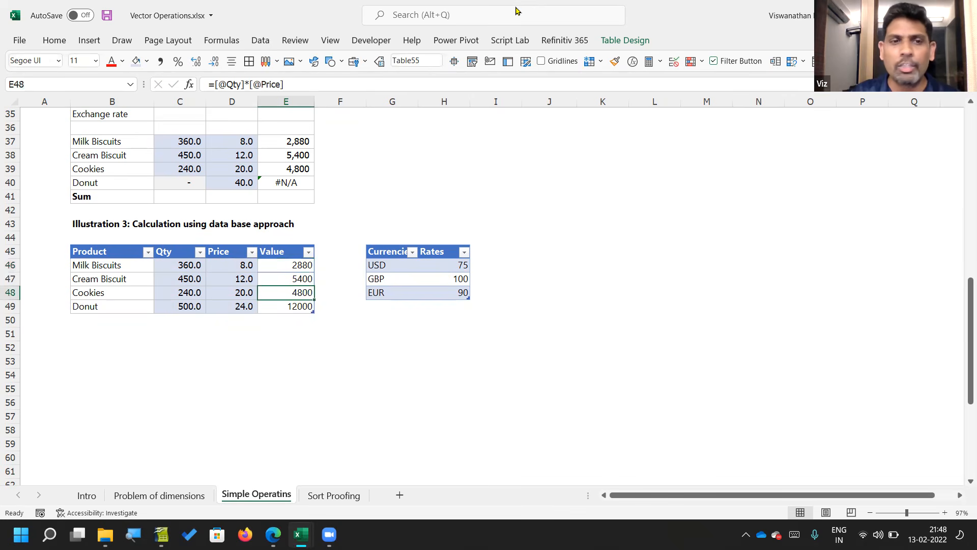
{"action": "key", "text": "Left"}
{"action": "key", "text": "Down"}
{"action": "key", "text": "Right"}
{"action": "key", "text": "F2"}
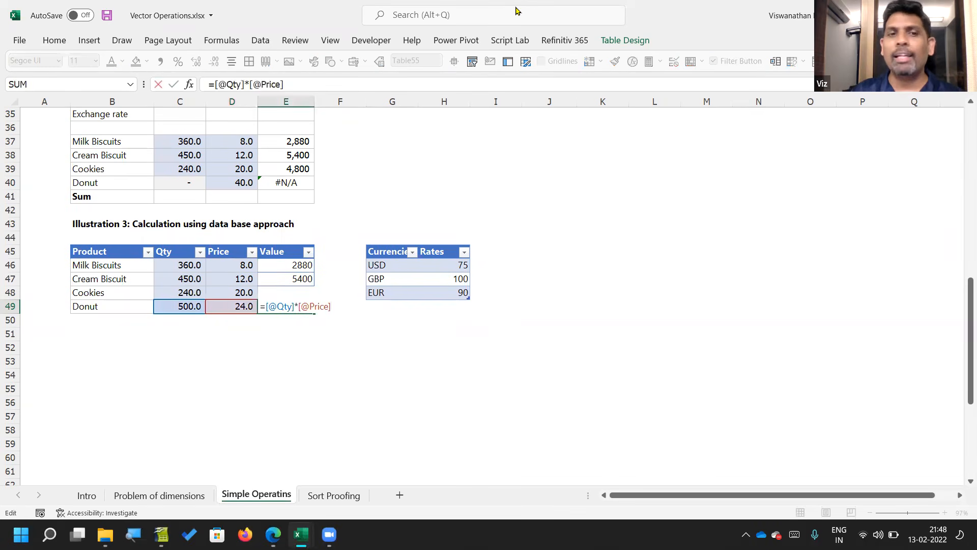
{"action": "key", "text": "ctrl+Return"}
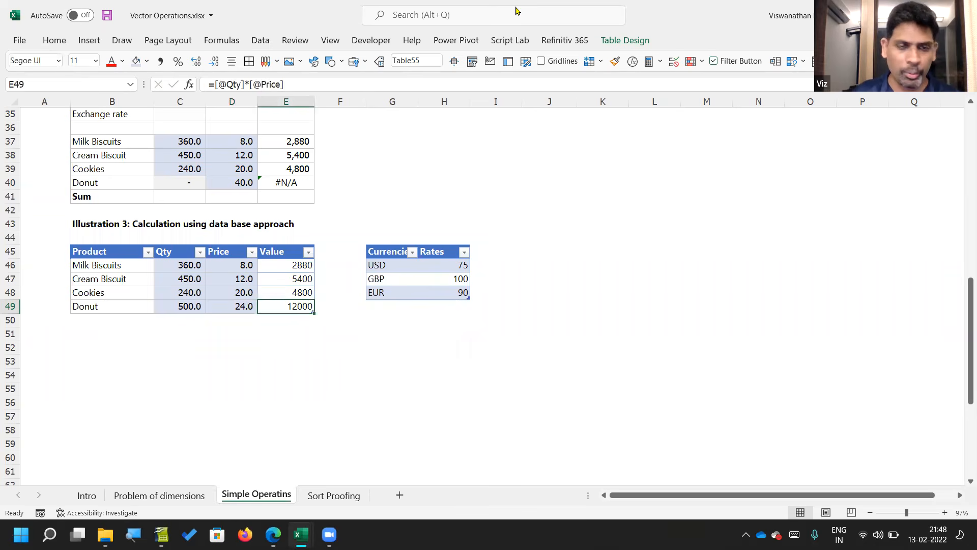
Step: Remove the Donut entries from B49:E49 so the Illustration 3 table ends at row 48
{"action": "key", "text": "Left"}
{"action": "key", "text": "Delete"}
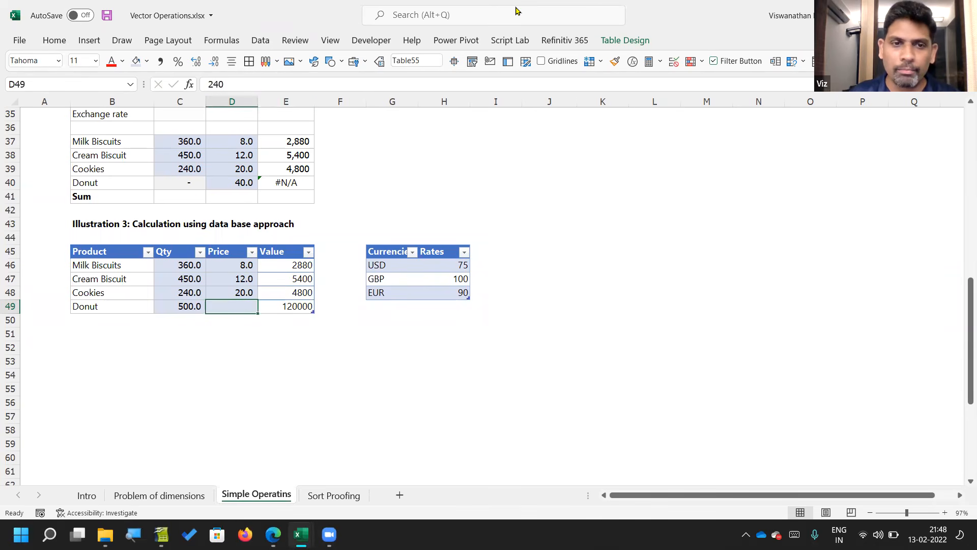
{"action": "key", "text": "Left"}
{"action": "key", "text": "Delete"}
{"action": "key", "text": "Left"}
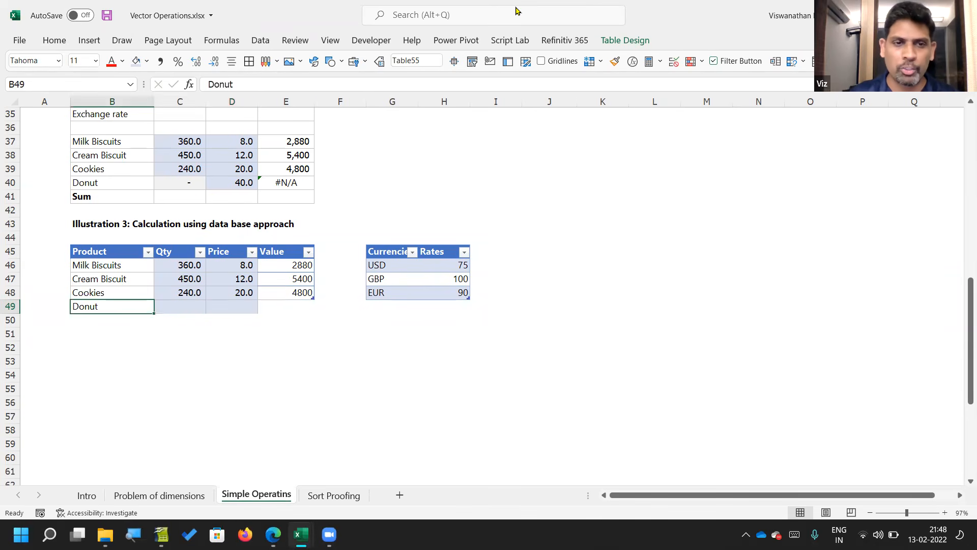
{"action": "key", "text": "Delete"}
Step: Enter a Donut record with quantity 500 and price 240 in B51:D51, outside the Illustration 3 table
{"action": "key", "text": "Down"}
{"action": "key", "text": "Down"}
{"action": "type", "text": "Donut"}
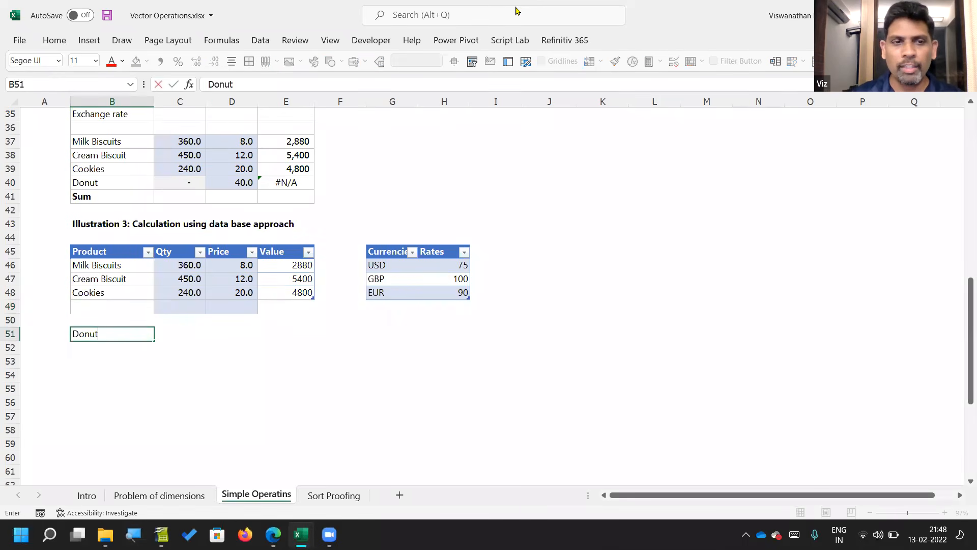
{"action": "key", "text": "Tab"}
{"action": "type", "text": "500"}
{"action": "key", "text": "Tab"}
{"action": "type", "text": "240"}
{"action": "key", "text": "Return"}
Step: Copy the Donut record in B51:D51 and paste it into row 49, directly beneath the Cookies row
{"action": "key", "text": "Up"}
{"action": "key", "text": "shift+Right"}
{"action": "key", "text": "shift+Right"}
{"action": "key", "text": "ctrl+c"}
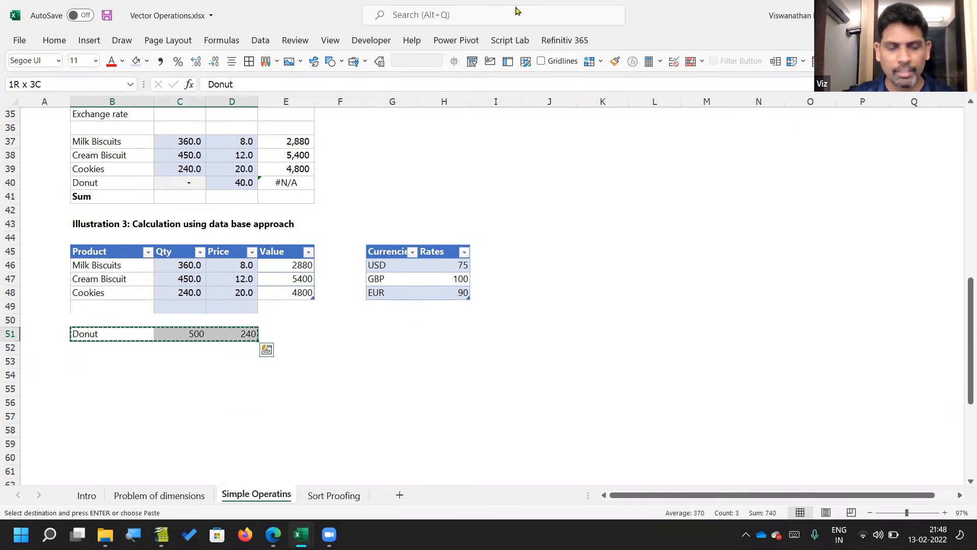
{"action": "key", "text": "Up"}
{"action": "key", "text": "Up"}
{"action": "key", "text": "ctrl+v"}
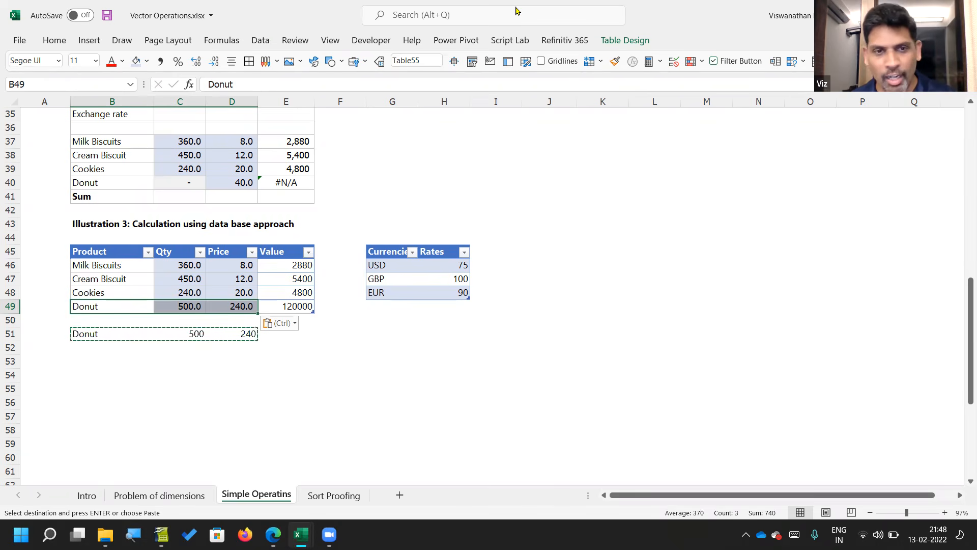
Step: Undo the table's automatic expansion over the pasted Donut record, keeping the pasted values in B49:D49 selected
{"action": "key", "text": "ctrl+z"}
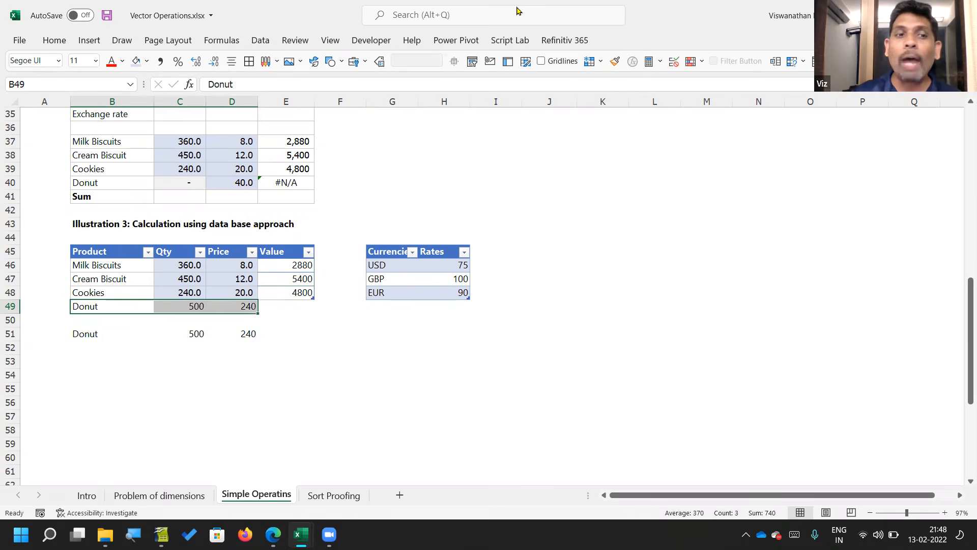
{"action": "key", "text": "shift+Left"}
{"action": "key", "text": "shift+Left"}
{"action": "key", "text": "shift+Right"}
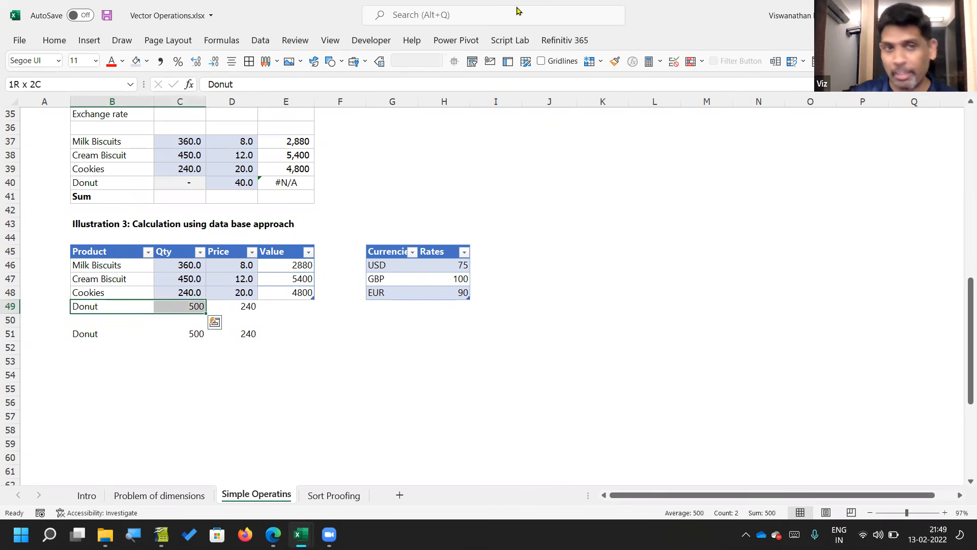
{"action": "key", "text": "shift+Right"}
Step: Resize the Illustration 3 table down to row 49 to include the Donut record and its Value formula
{"action": "key", "text": "Right"}
{"action": "key", "text": "Right"}
{"action": "key", "text": "Right"}
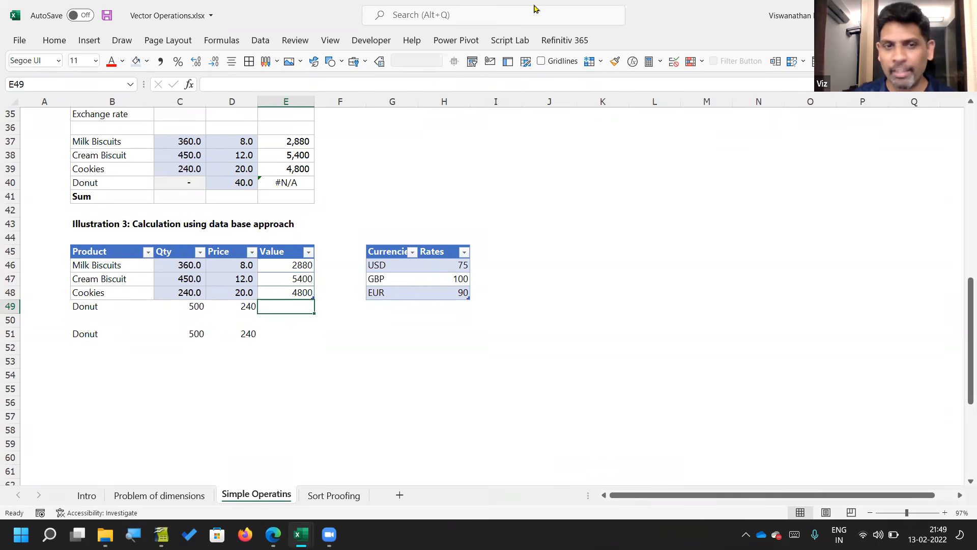
{"action": "left_click_drag", "start_coordinate": [312, 299], "coordinate": [312, 310]}
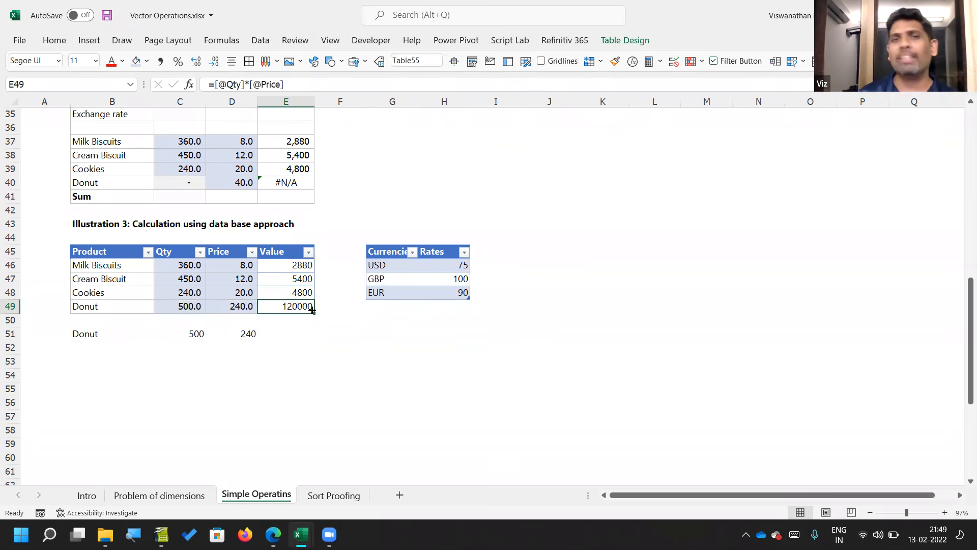
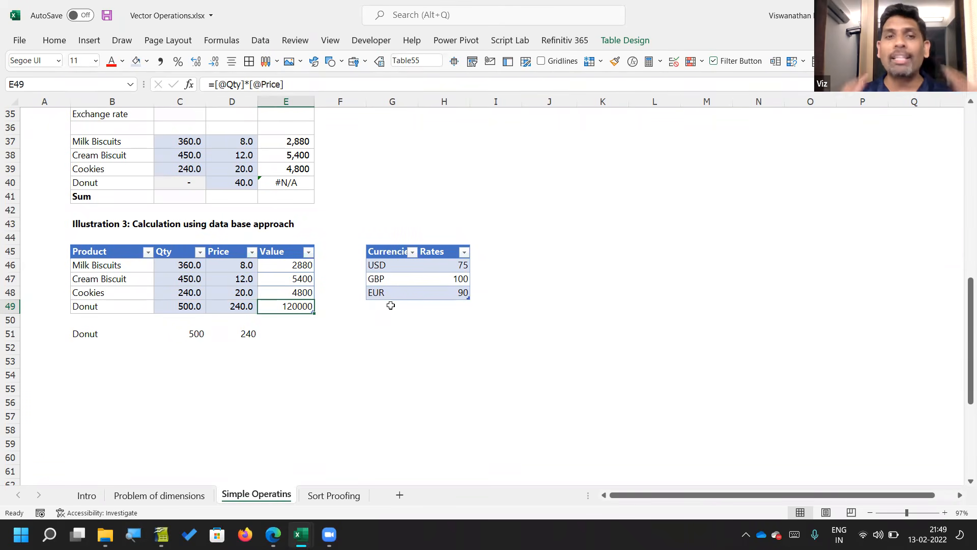
Step: Compare the exchange rates in F22:H22 of the earlier illustration with the Currencies and Rates table beside Illustration 3
{"action": "scroll", "coordinate": [381, 323], "scroll_direction": "up", "scroll_amount": 5}
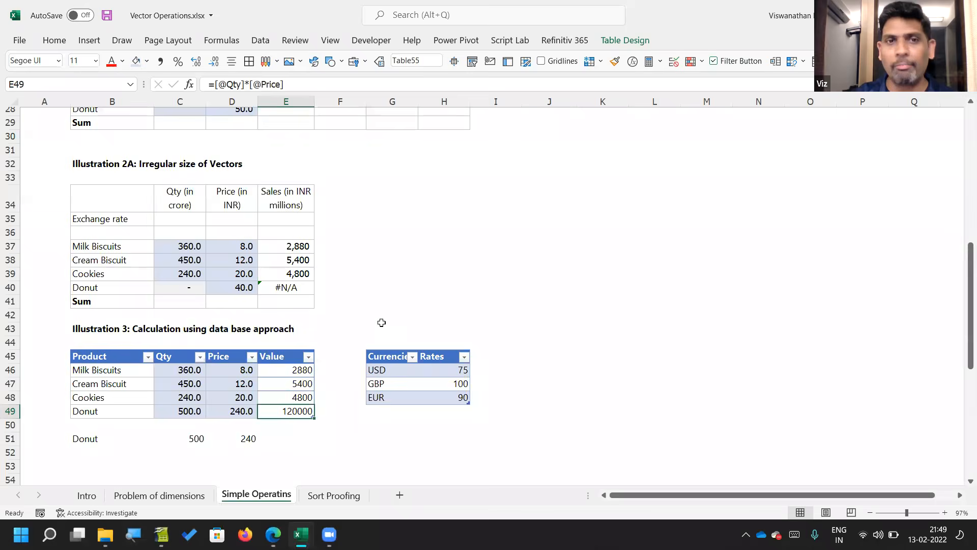
{"action": "left_click_drag", "start_coordinate": [345, 158], "coordinate": [439, 159]}
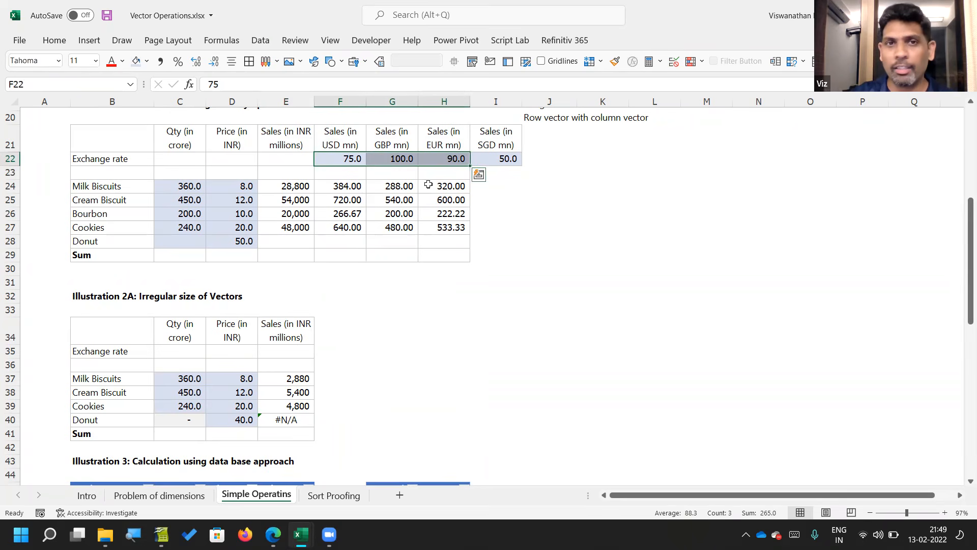
{"action": "scroll", "coordinate": [415, 315], "scroll_direction": "down", "scroll_amount": 2}
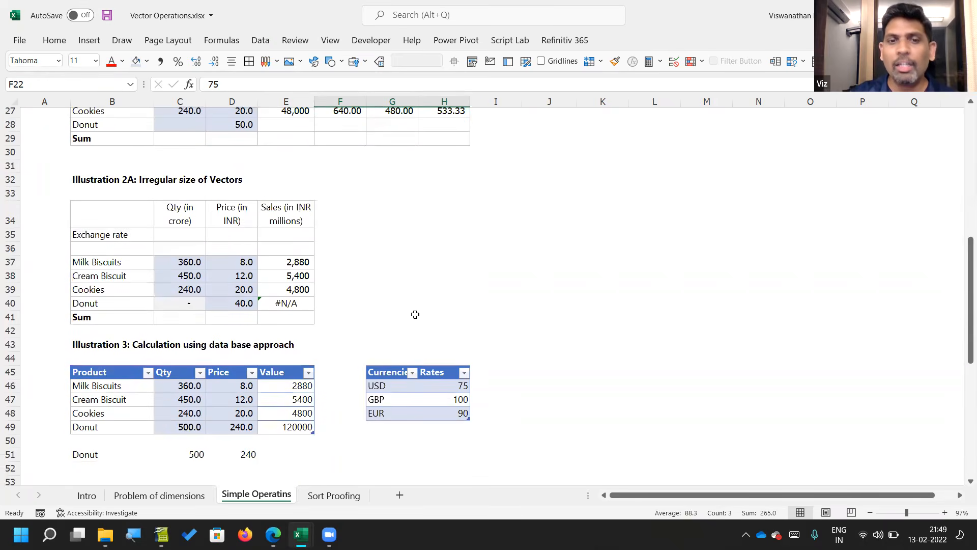
{"action": "left_click_drag", "start_coordinate": [390, 389], "coordinate": [439, 407]}
{"action": "scroll", "coordinate": [439, 408], "scroll_direction": "down", "scroll_amount": 2}
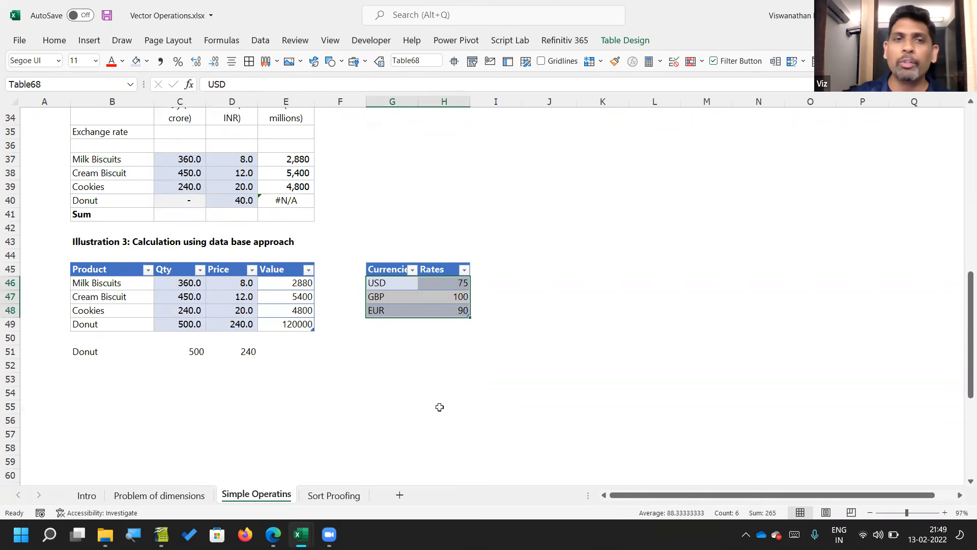
{"action": "scroll", "coordinate": [438, 406], "scroll_direction": "down", "scroll_amount": 2}
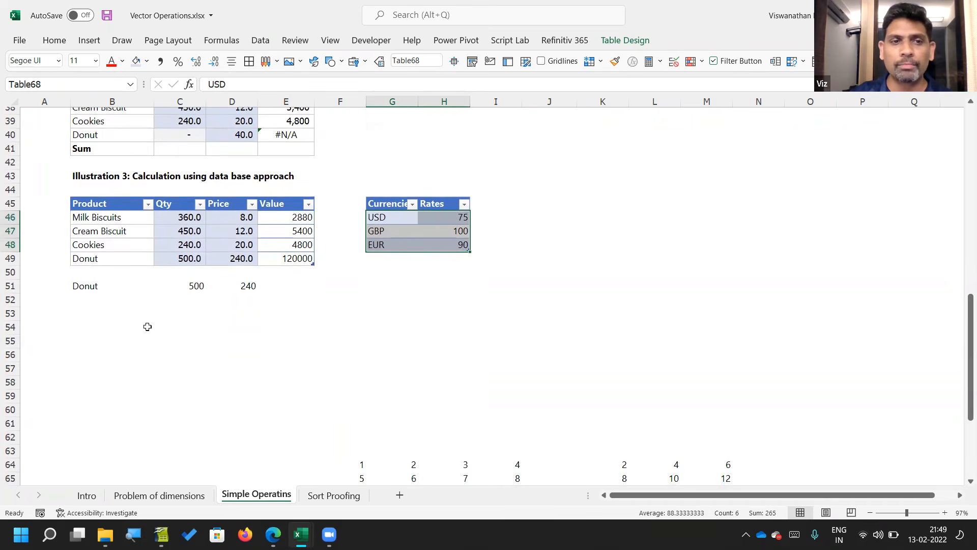
Step: Clear the spare Donut record from B51:D51 below the Illustration 3 table
{"action": "left_click", "coordinate": [116, 318]}
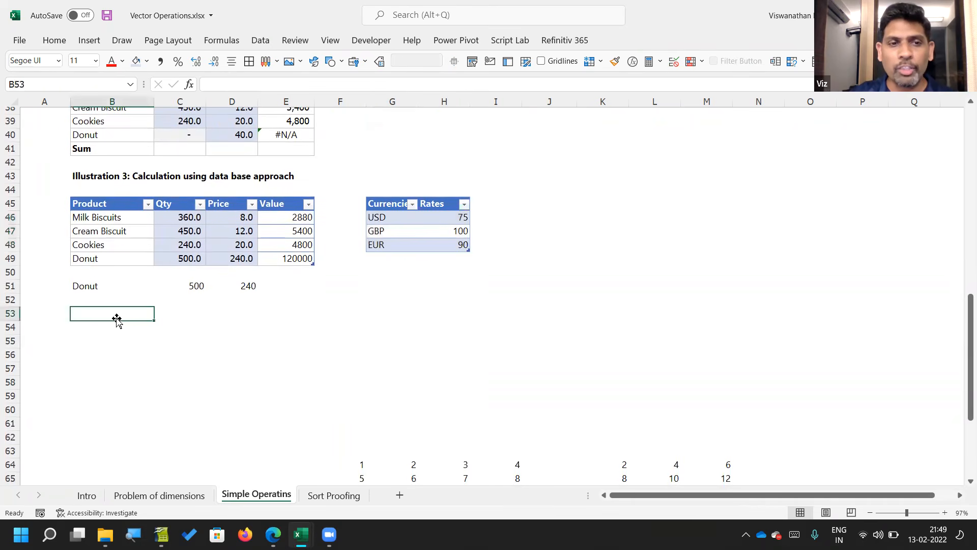
{"action": "key", "text": "Up"}
{"action": "key", "text": "Up"}
{"action": "key", "text": "shift+Right"}
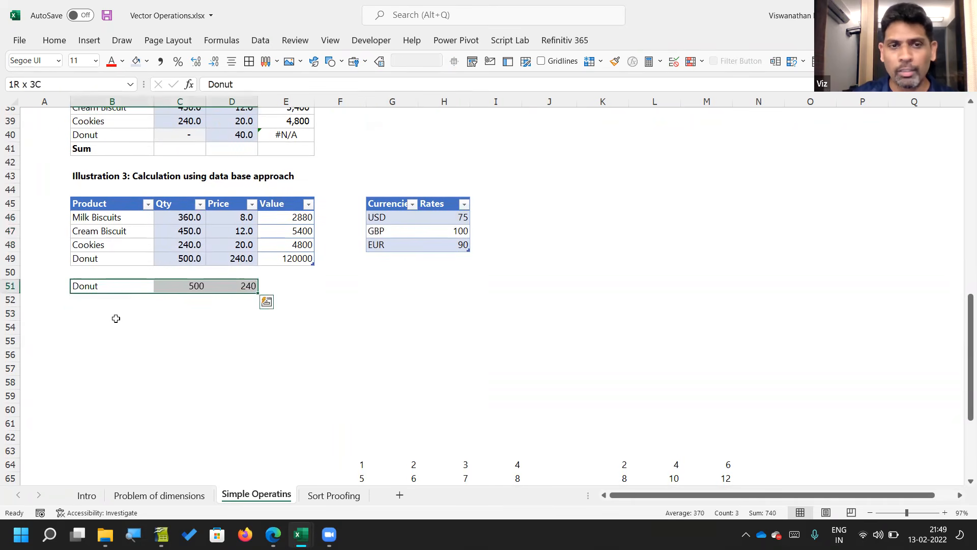
{"action": "key", "text": "Delete"}
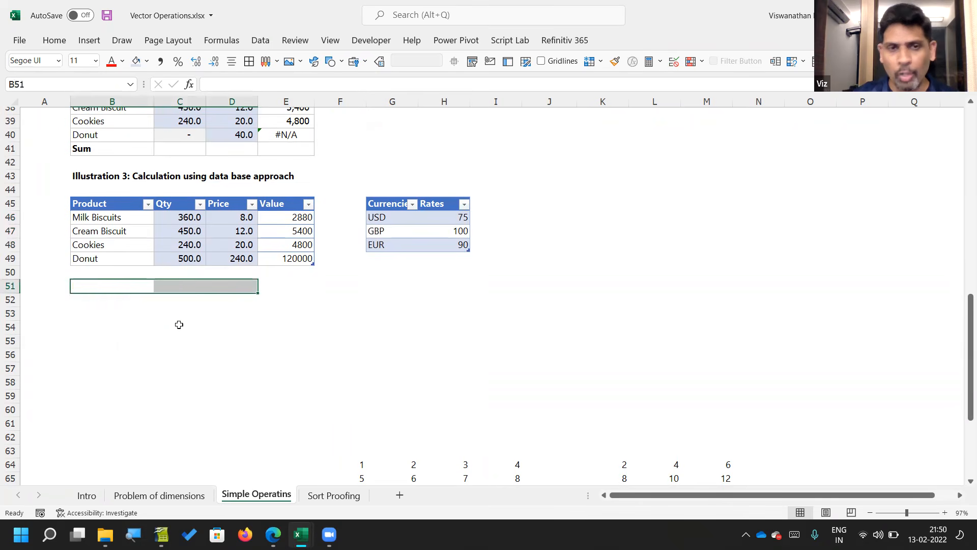
Step: Resize the Illustration 3 table back up to row 48, leaving the Donut record in row 49 outside it
{"action": "left_click", "coordinate": [307, 258]}
{"action": "left_click_drag", "start_coordinate": [311, 264], "coordinate": [309, 246]}
{"action": "left_click", "coordinate": [147, 310]}
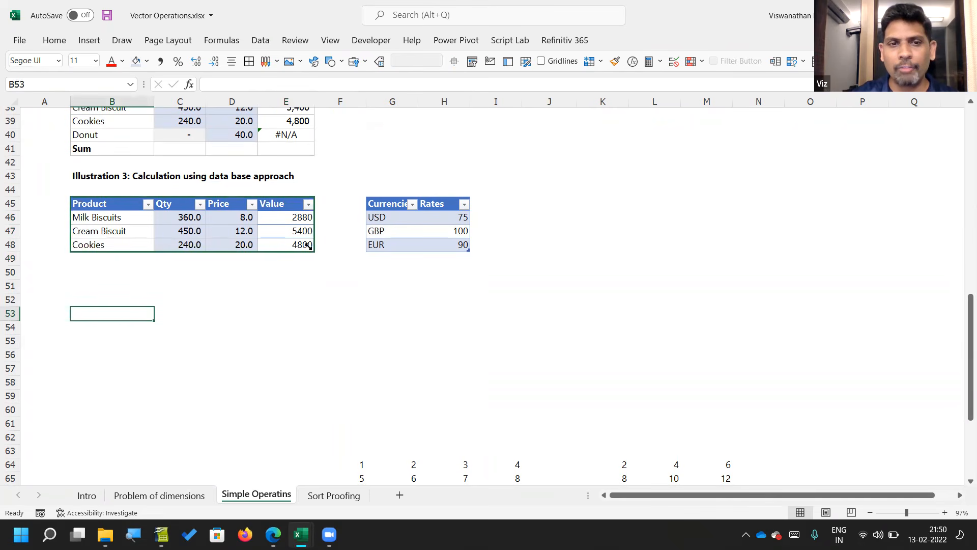
{"action": "left_click_drag", "start_coordinate": [229, 270], "coordinate": [295, 299]}
{"action": "left_click", "coordinate": [295, 299]}
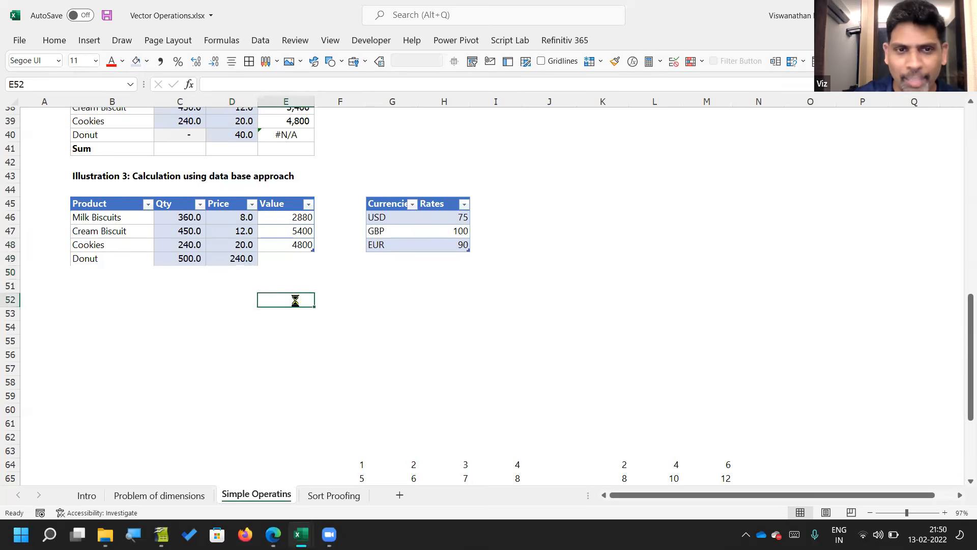
{"action": "scroll", "coordinate": [295, 300], "scroll_direction": "up", "scroll_amount": 4}
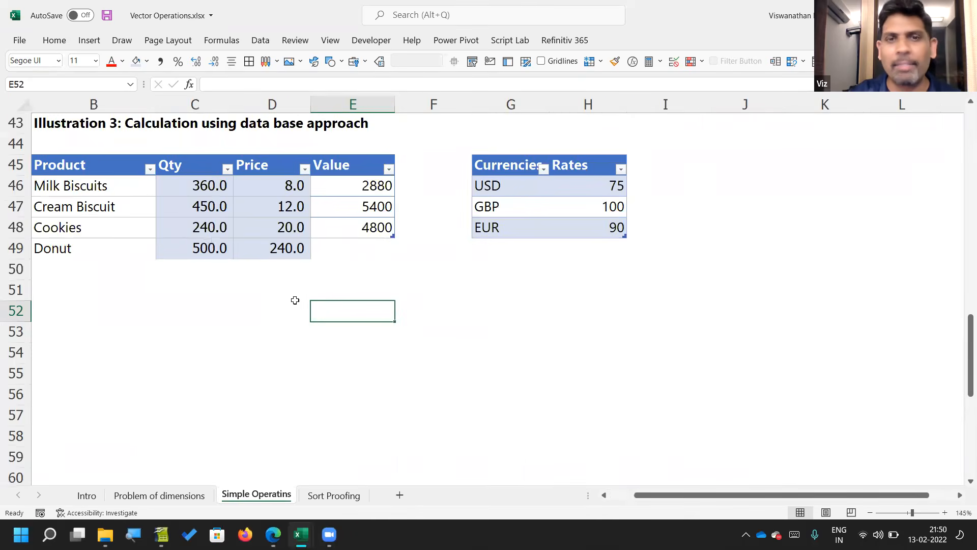
{"action": "scroll", "coordinate": [296, 301], "scroll_direction": "left", "scroll_amount": 1}
{"action": "scroll", "coordinate": [295, 300], "scroll_direction": "up", "scroll_amount": 1}
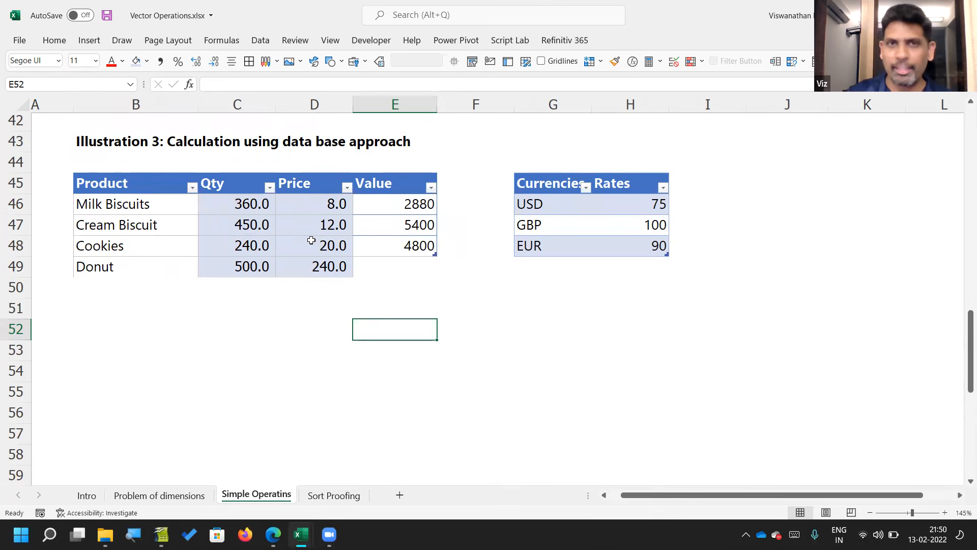
{"action": "scroll", "coordinate": [311, 239], "scroll_direction": "down", "scroll_amount": 3, "text": "ctrl"}
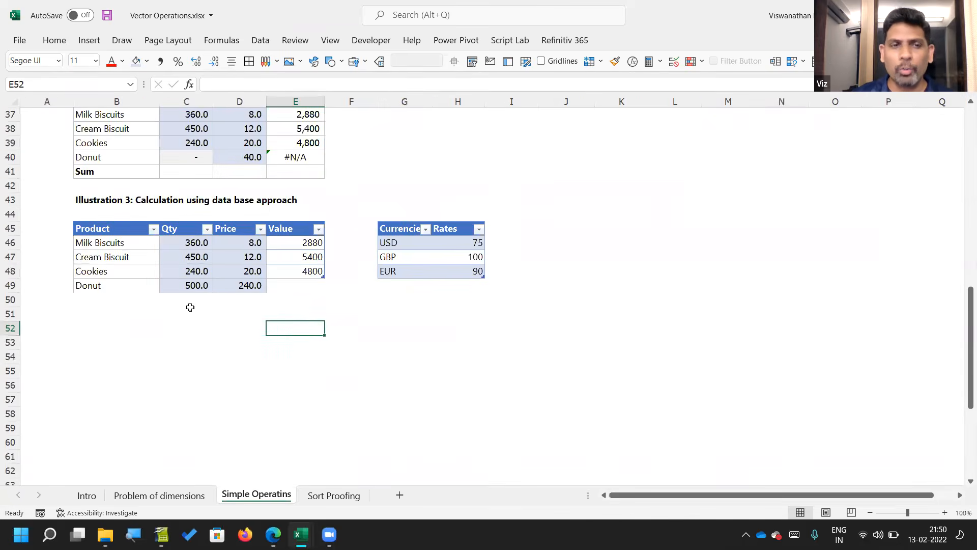
Step: List the table's products from B53 downward with the formula =Table55[Product]
{"action": "scroll", "coordinate": [190, 306], "scroll_direction": "down", "scroll_amount": 1}
{"action": "left_click", "coordinate": [121, 283]}
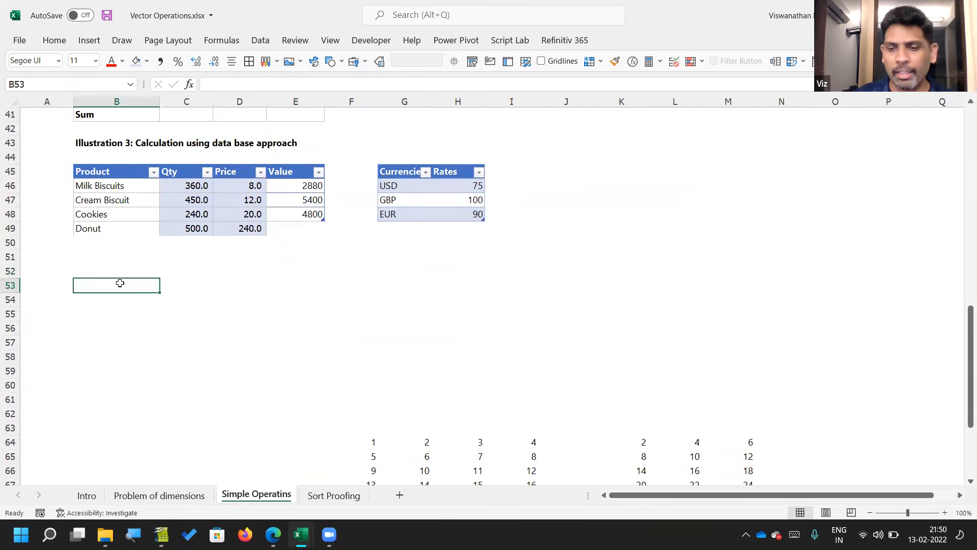
{"action": "type", "text": "="}
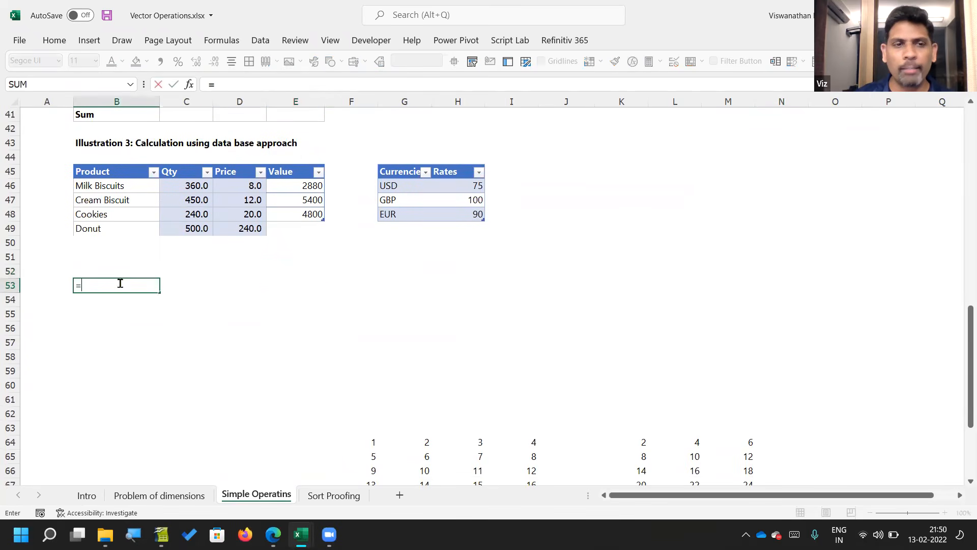
{"action": "left_click", "coordinate": [133, 164]}
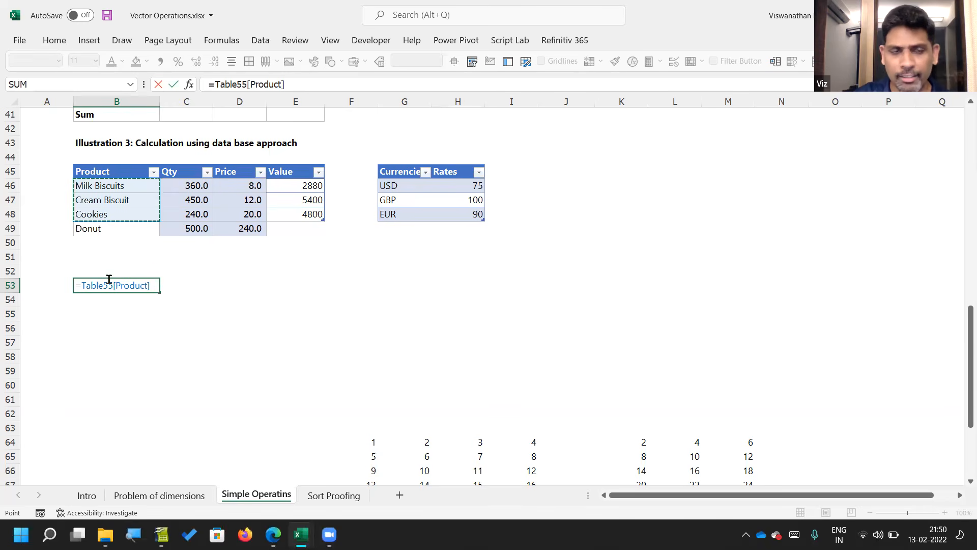
{"action": "key", "text": "Return"}
Step: Rename the Illustration 3 product table as SalesData
{"action": "left_click", "coordinate": [121, 210]}
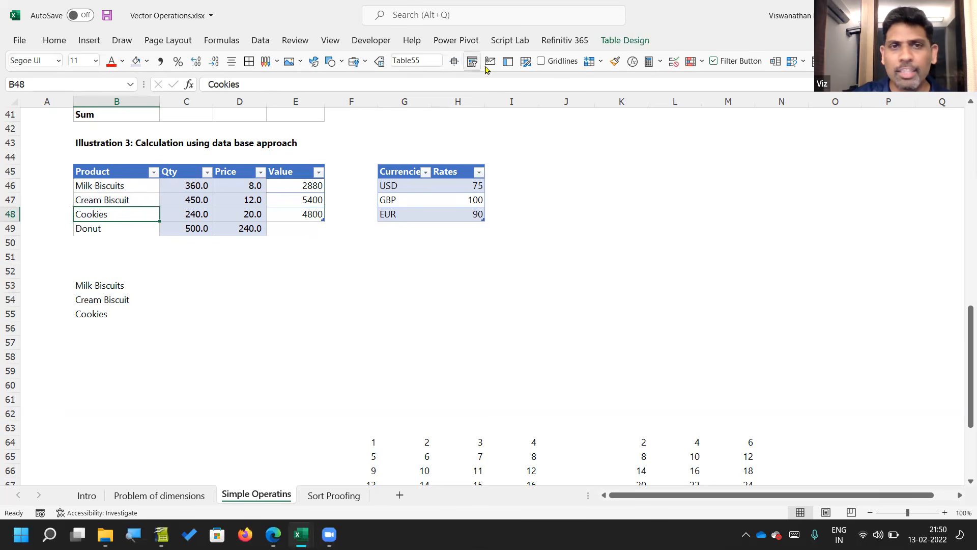
{"action": "left_click", "coordinate": [625, 40]}
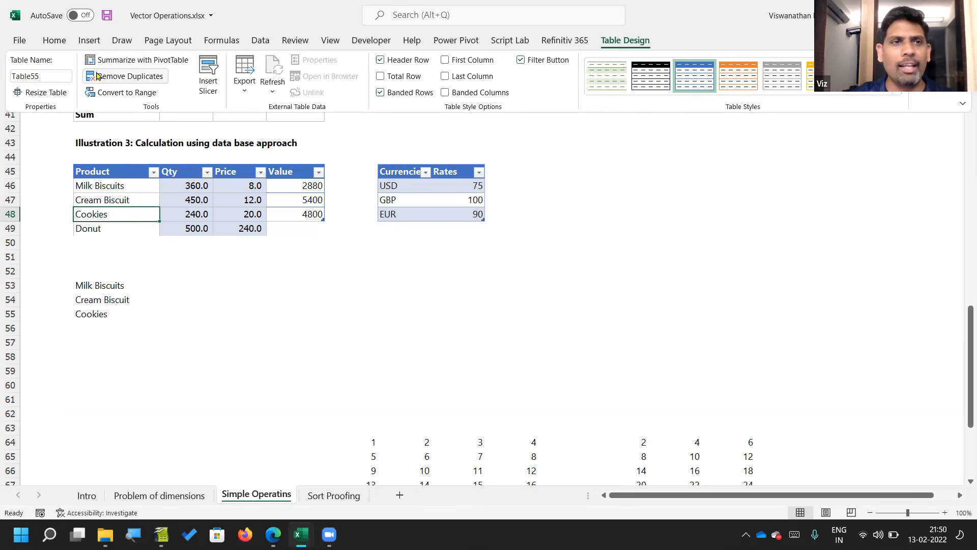
{"action": "left_click", "coordinate": [47, 75]}
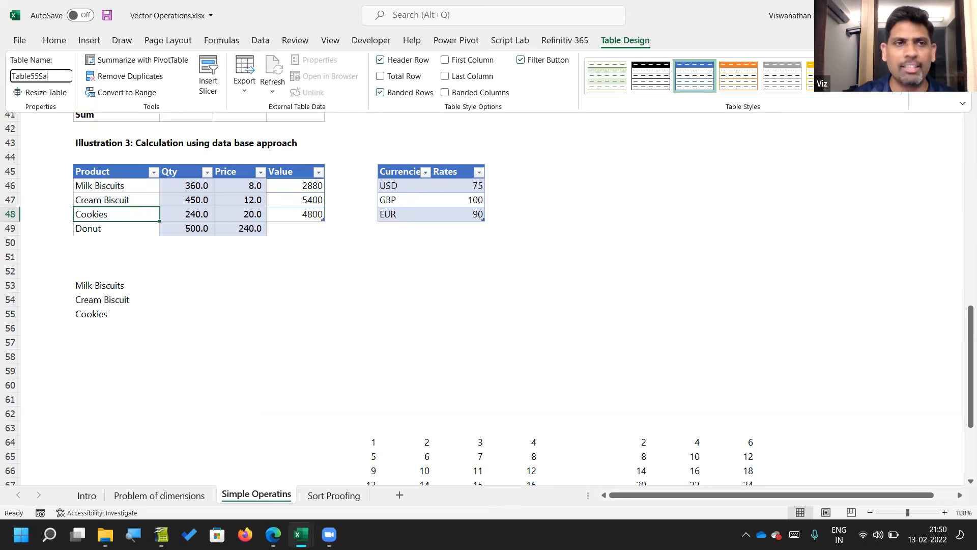
{"action": "key", "text": "BackSpace"}
{"action": "key", "text": "BackSpace"}
{"action": "key", "text": "BackSpace"}
{"action": "key", "text": "BackSpace"}
{"action": "key", "text": "BackSpace"}
{"action": "key", "text": "BackSpace"}
{"action": "key", "text": "BackSpace"}
{"action": "type", "text": "SalesData"}
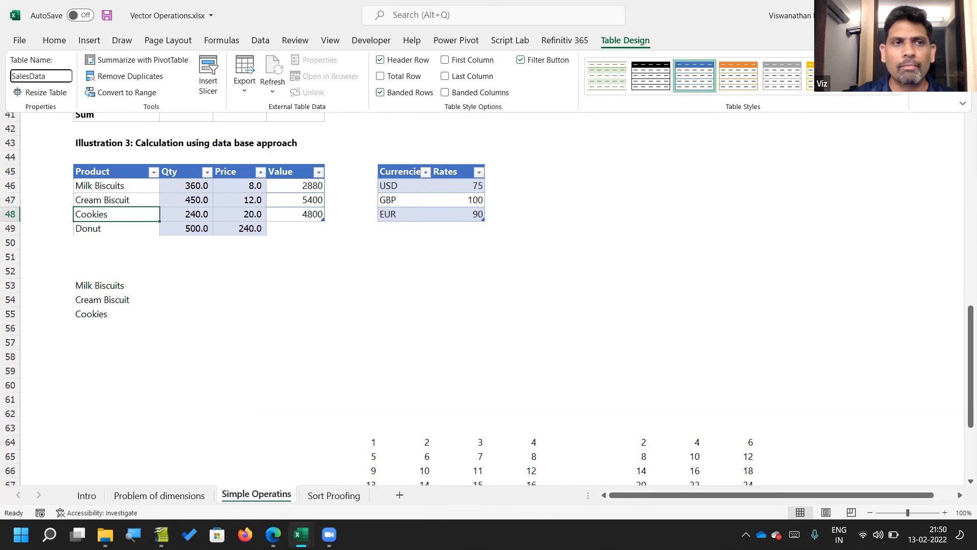
{"action": "key", "text": "Return"}
Step: Check the table reference in B53's formula and enter the heading Product above the list in B52
{"action": "left_click", "coordinate": [97, 285]}
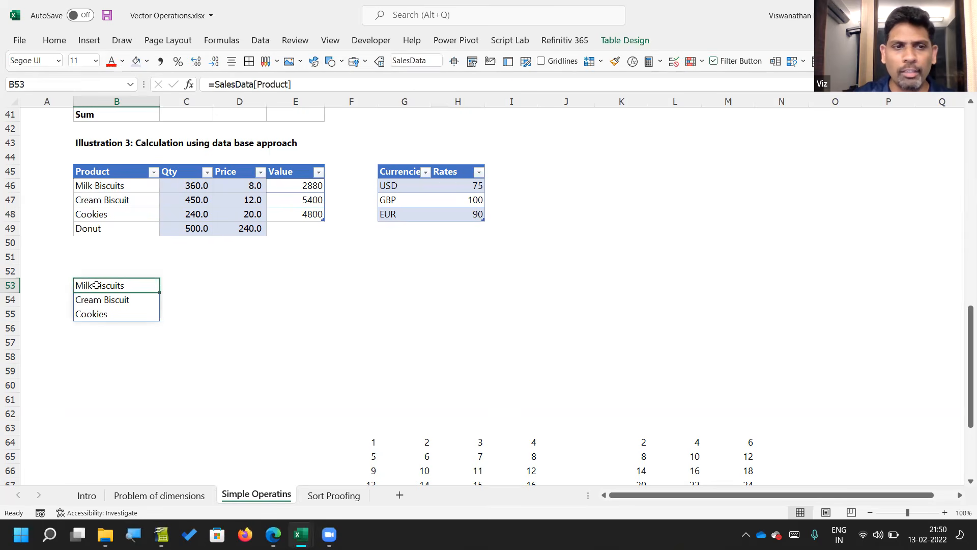
{"action": "key", "text": "F2"}
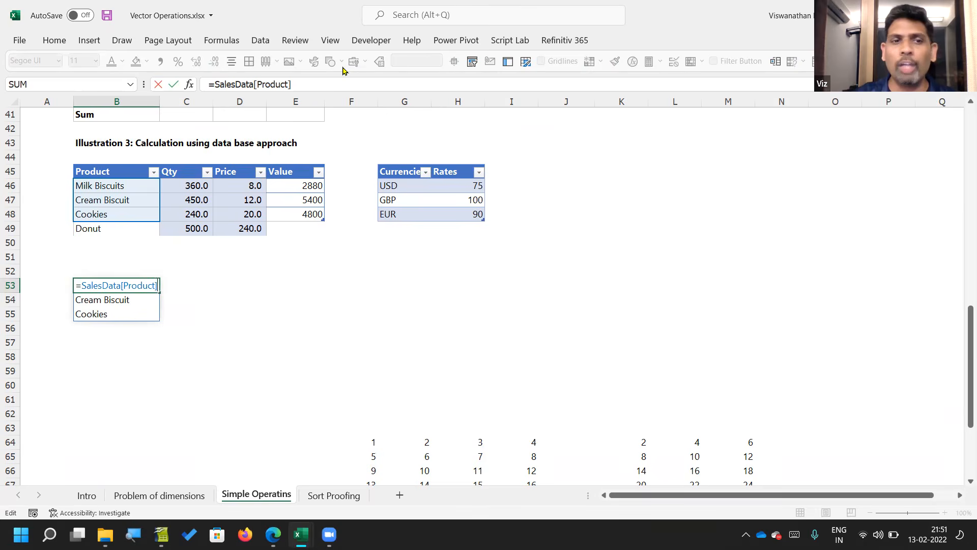
{"action": "key", "text": "shift+Return"}
{"action": "type", "text": "Product"}
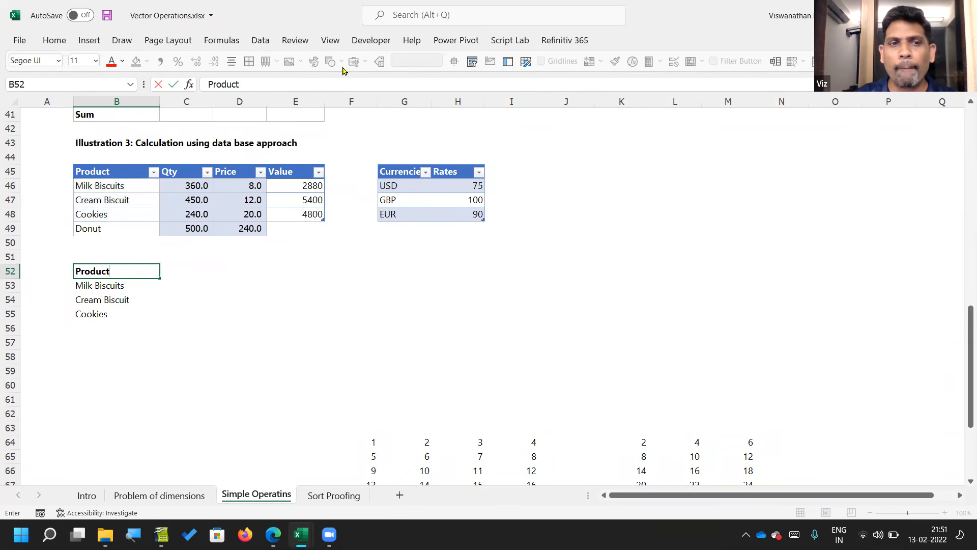
{"action": "key", "text": "Tab"}
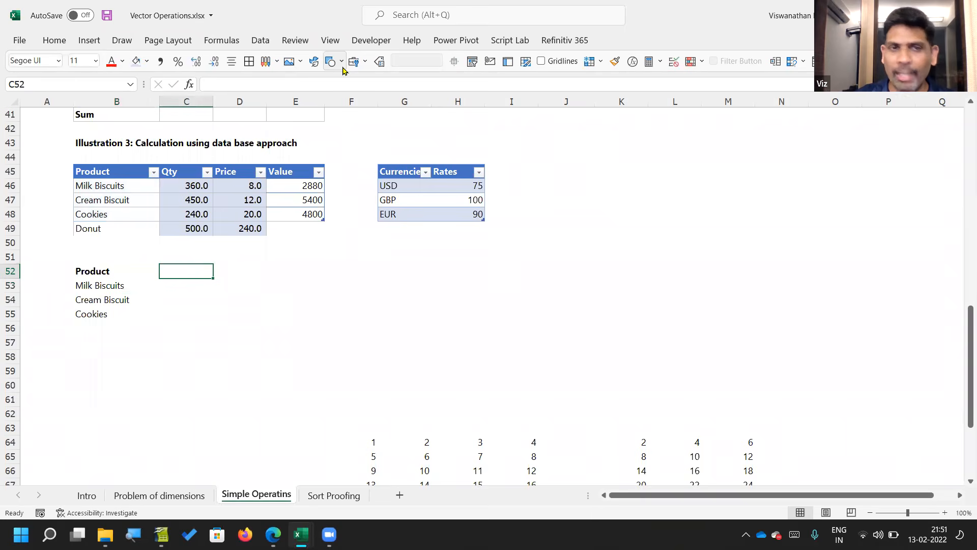
Step: Enter the heading INR in C52 and list the table's values from C53 downward with =SalesData[Value]
{"action": "left_click", "coordinate": [300, 175]}
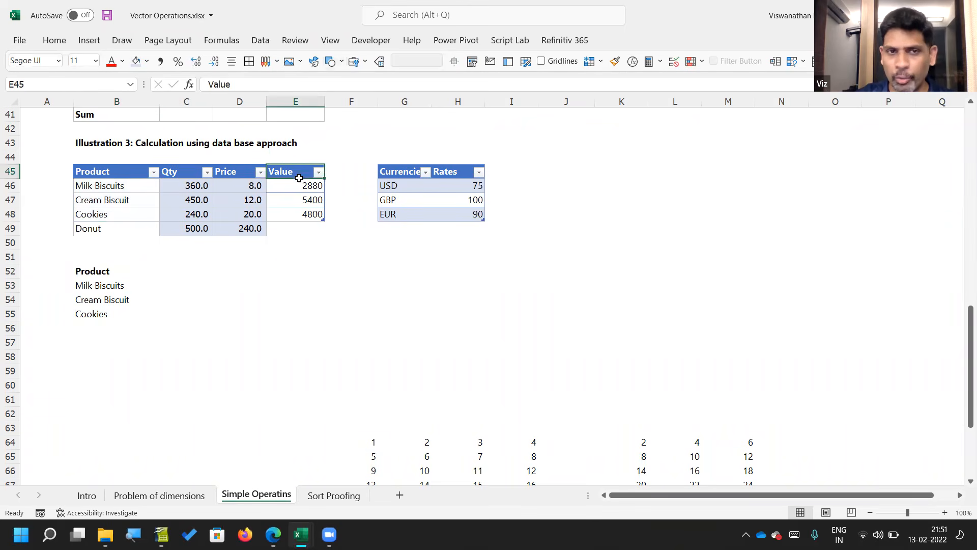
{"action": "left_click", "coordinate": [190, 273]}
{"action": "type", "text": "INR"}
{"action": "key", "text": "Return"}
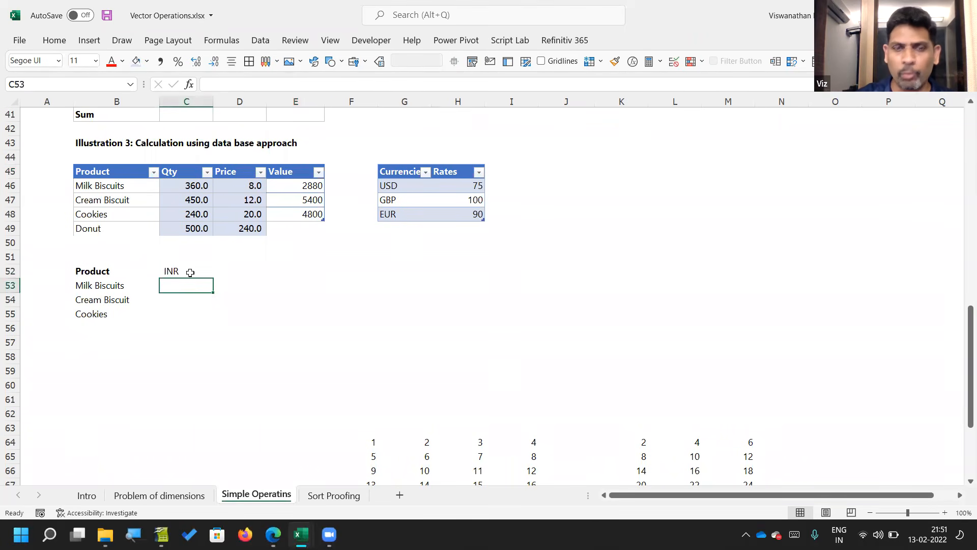
{"action": "type", "text": "="}
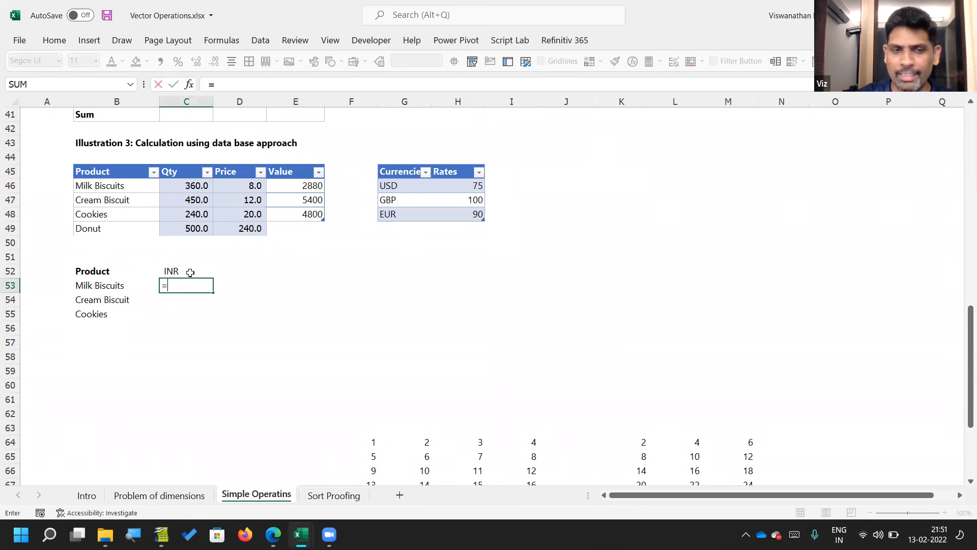
{"action": "left_click", "coordinate": [293, 163]}
{"action": "key", "text": "Return"}
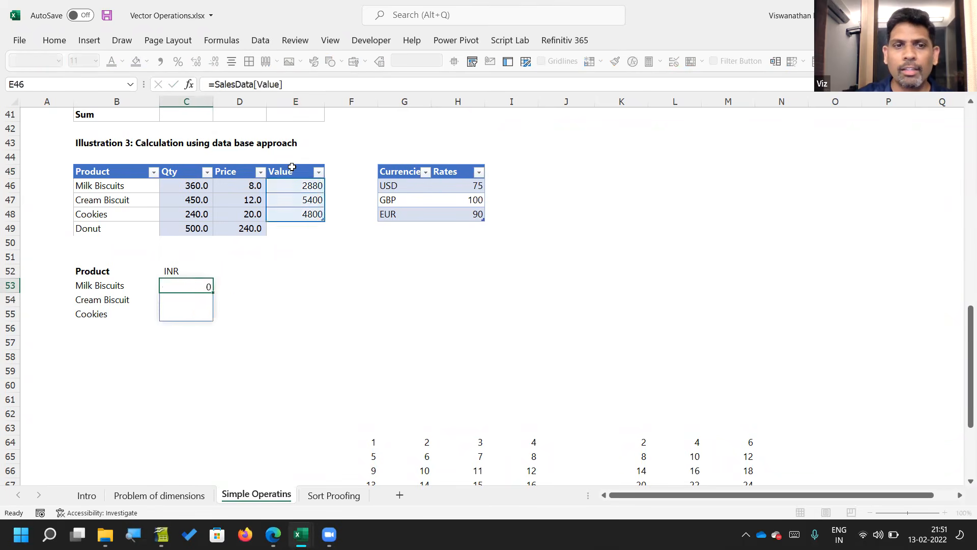
Step: Lay out the currency names as headings across row 52 by entering =TRANSPOSE(Table68[Currencies]) in D52
{"action": "key", "text": "Up"}
{"action": "key", "text": "Up"}
{"action": "key", "text": "Right"}
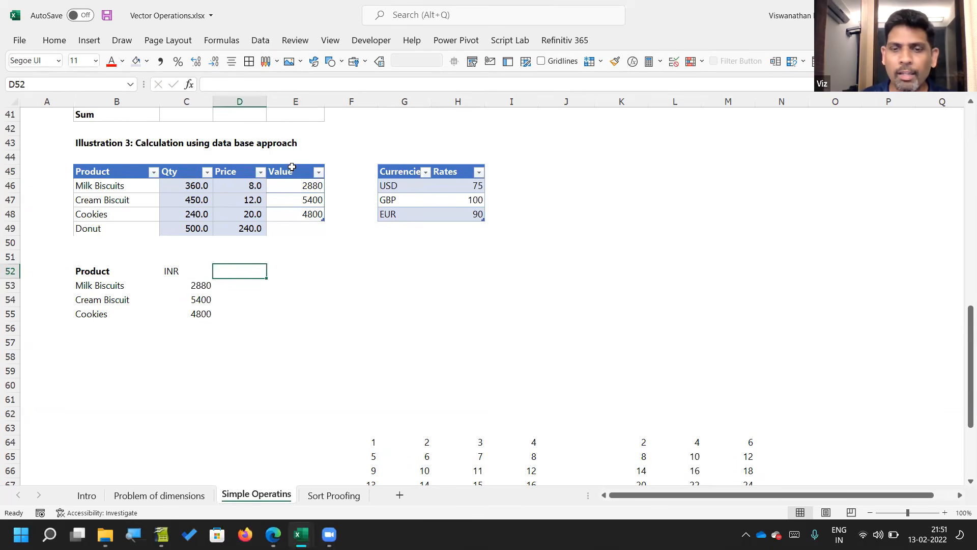
{"action": "type", "text": "="}
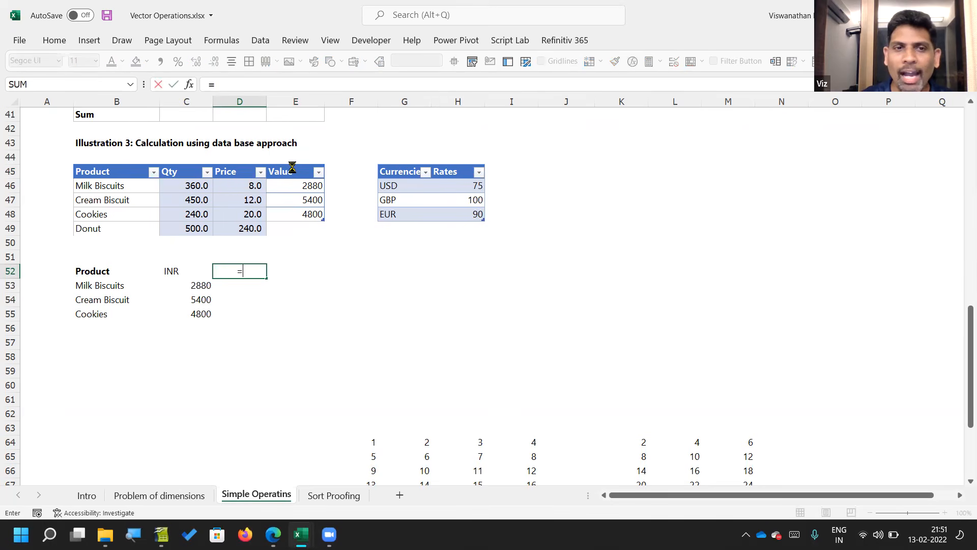
{"action": "type", "text": "Tra"}
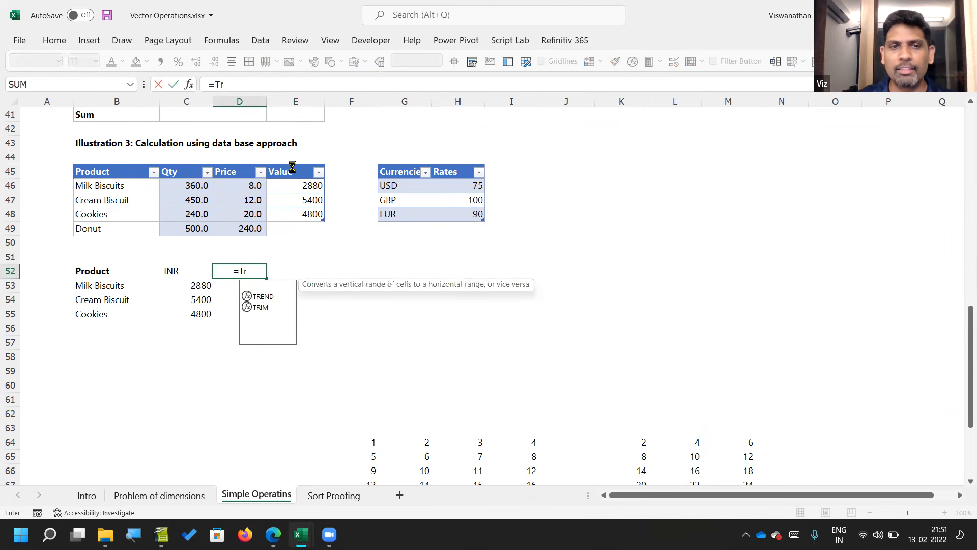
{"action": "key", "text": "Tab"}
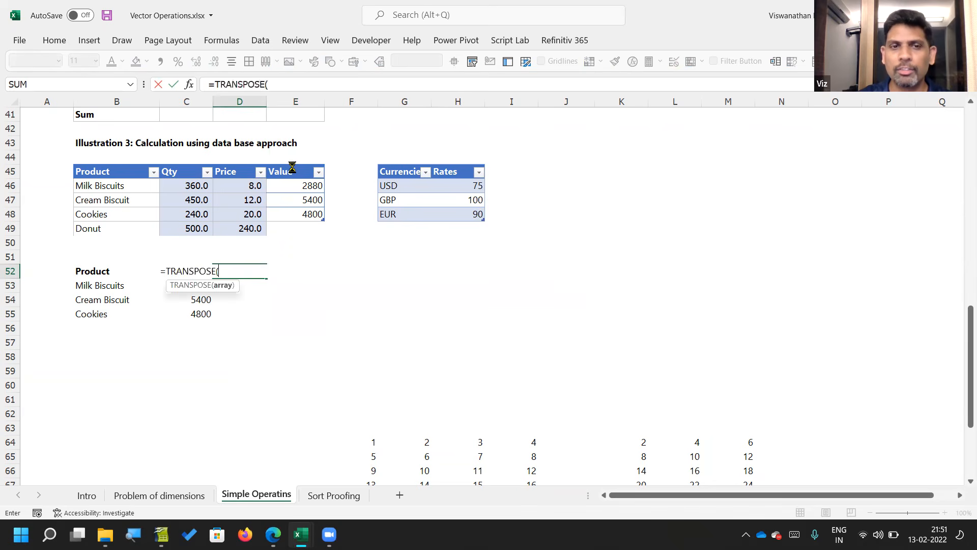
{"action": "left_click", "coordinate": [402, 165]}
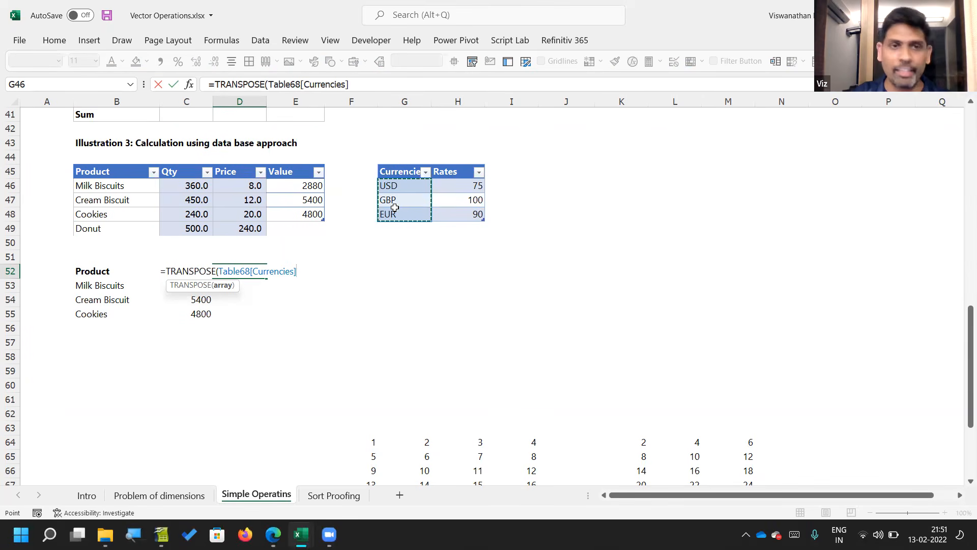
{"action": "type", "text": ")"}
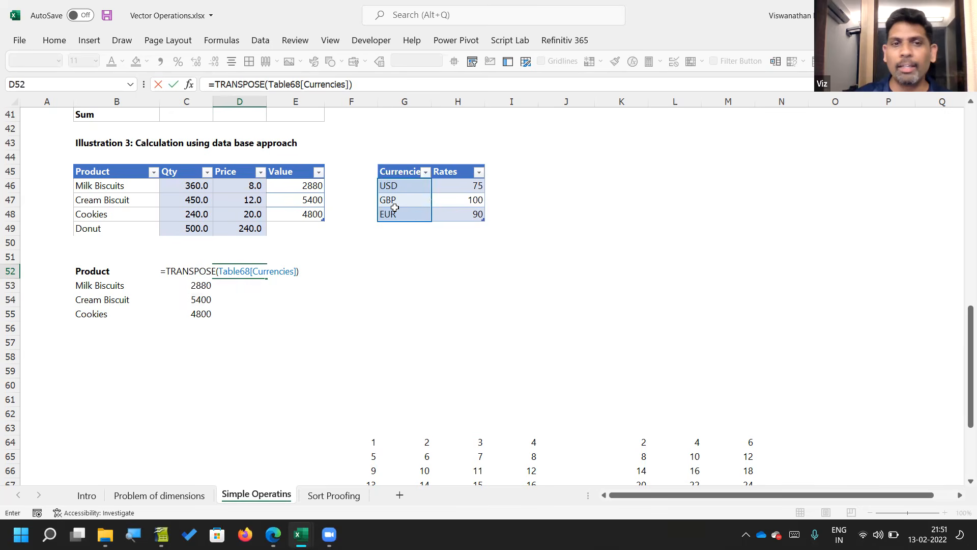
{"action": "key", "text": "ctrl+Return"}
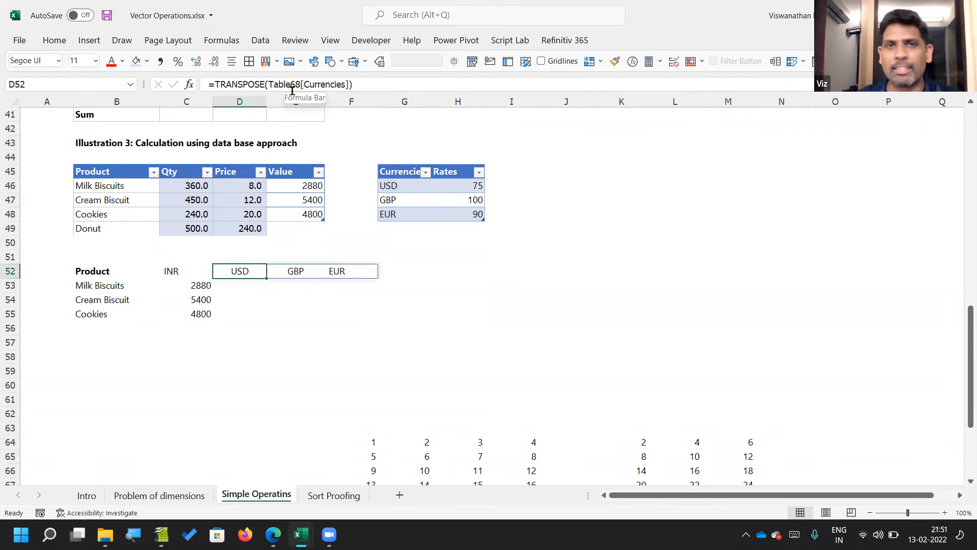
Step: Rename the currency rates table as FxTbl
{"action": "left_click", "coordinate": [412, 199]}
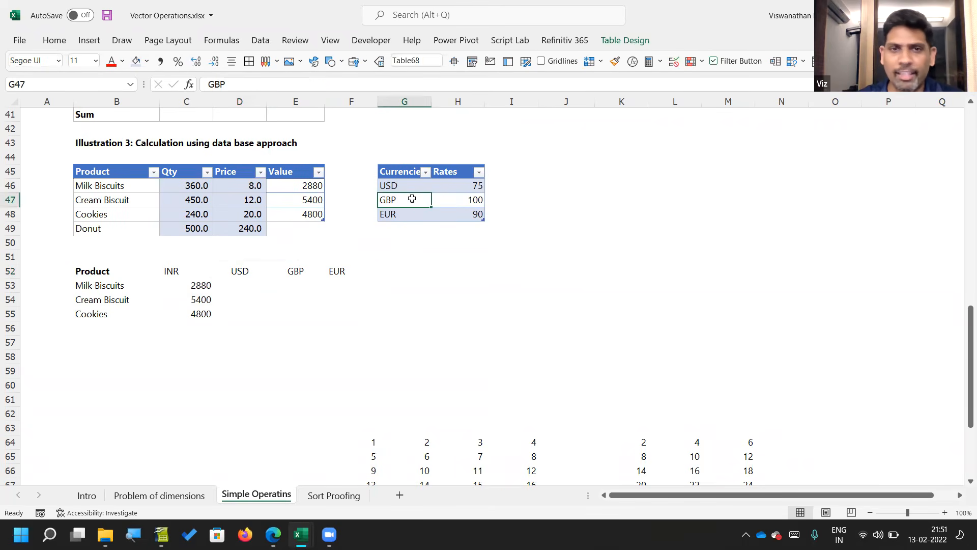
{"action": "left_click", "coordinate": [623, 40]}
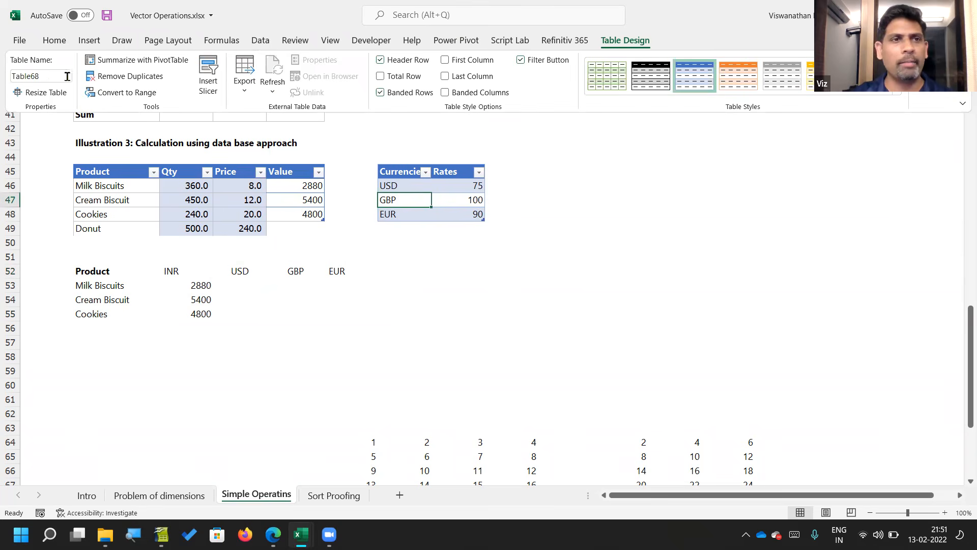
{"action": "left_click", "coordinate": [52, 74]}
{"action": "type", "text": "F"}
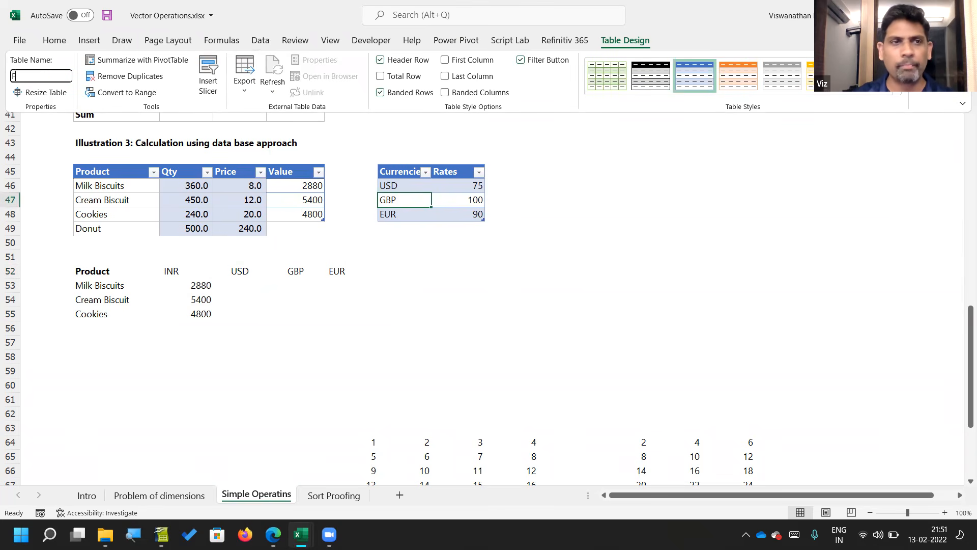
{"action": "type", "text": "xTbll"}
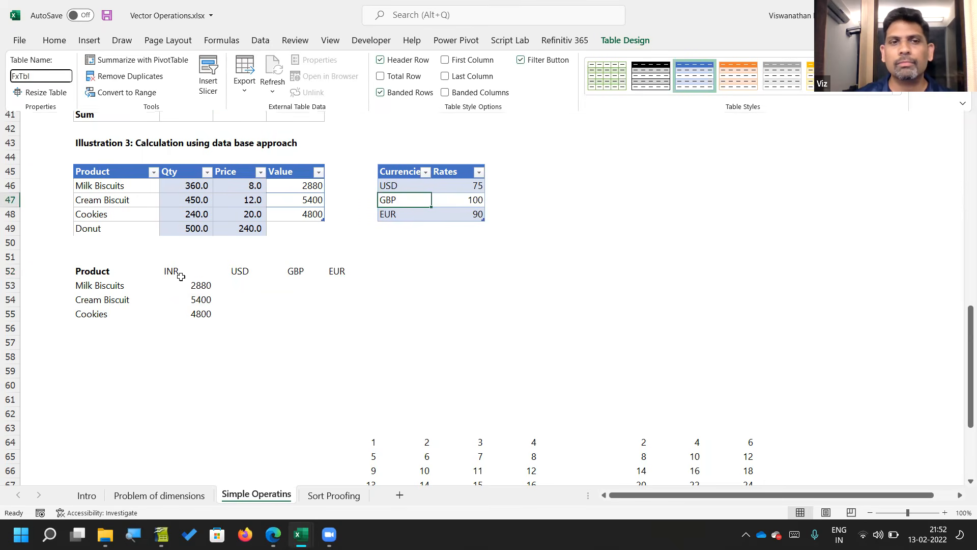
{"action": "key", "text": "Return"}
Step: Examine the table references in the D52 and C53 formulas and the spilled currency headings across row 52
{"action": "left_click", "coordinate": [226, 284]}
{"action": "key", "text": "Up"}
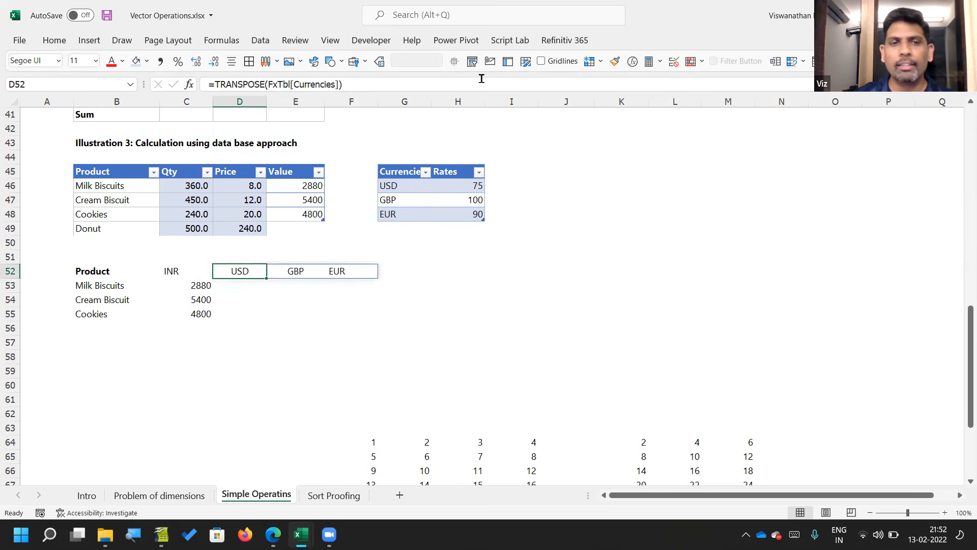
{"action": "key", "text": "Left"}
{"action": "key", "text": "Down"}
{"action": "key", "text": "F2"}
{"action": "key", "text": "Escape"}
{"action": "key", "text": "Right"}
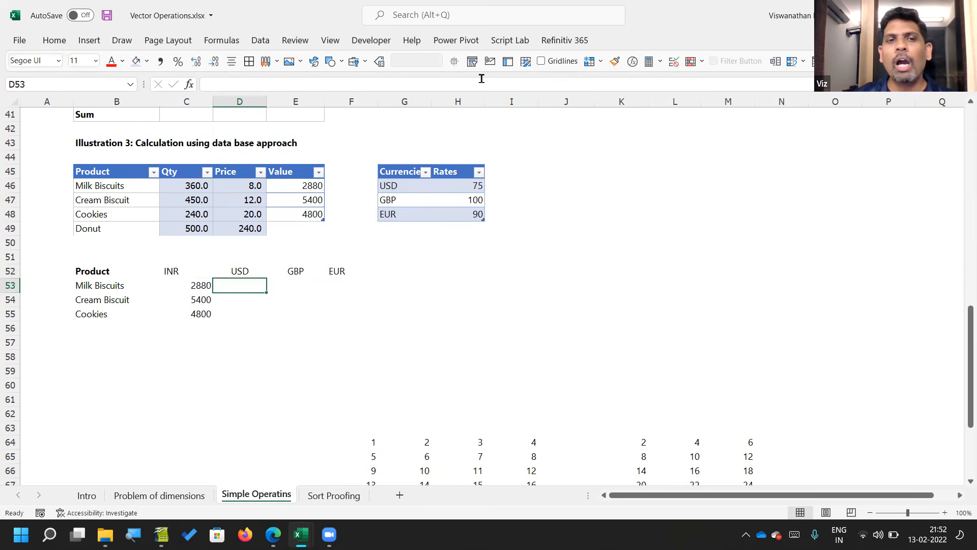
{"action": "key", "text": "Up"}
{"action": "key", "text": "Right"}
{"action": "key", "text": "Right"}
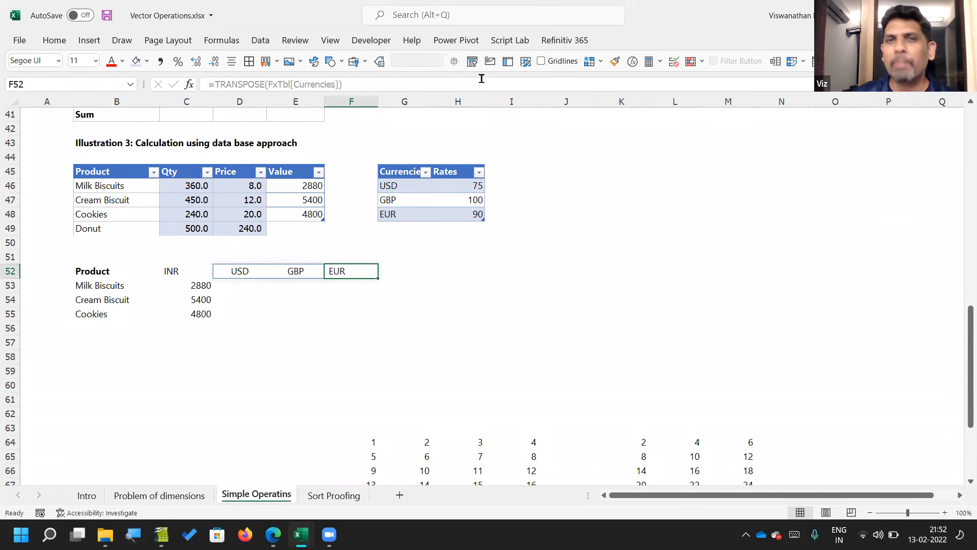
{"action": "key", "text": "Left"}
{"action": "key", "text": "Left"}
{"action": "key", "text": "Down"}
{"action": "key", "text": "Up"}
{"action": "key", "text": "Up"}
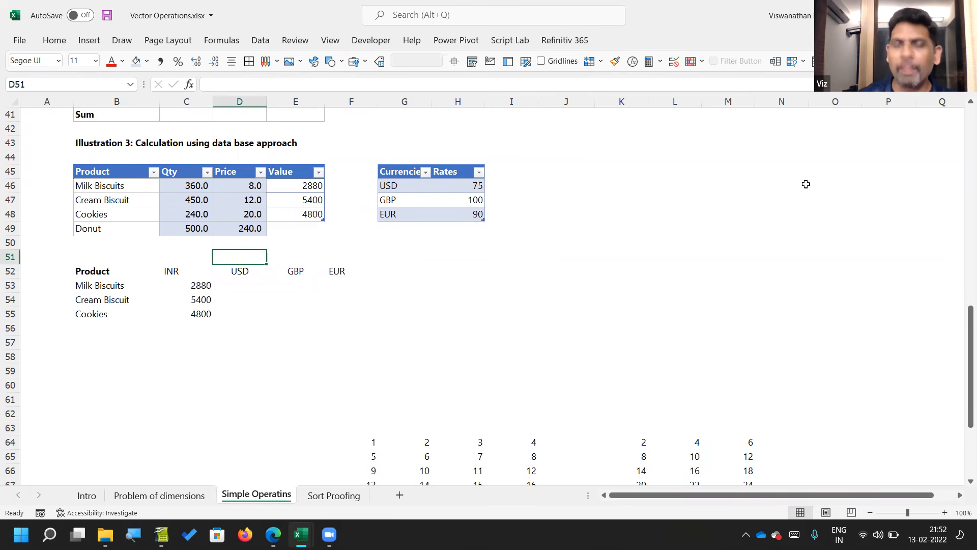
Step: Look up the rate for the USD heading in D51 with =XLOOKUP(D52, FxTbl[Currencies], FxTbl[Rates])
{"action": "type", "text": "="}
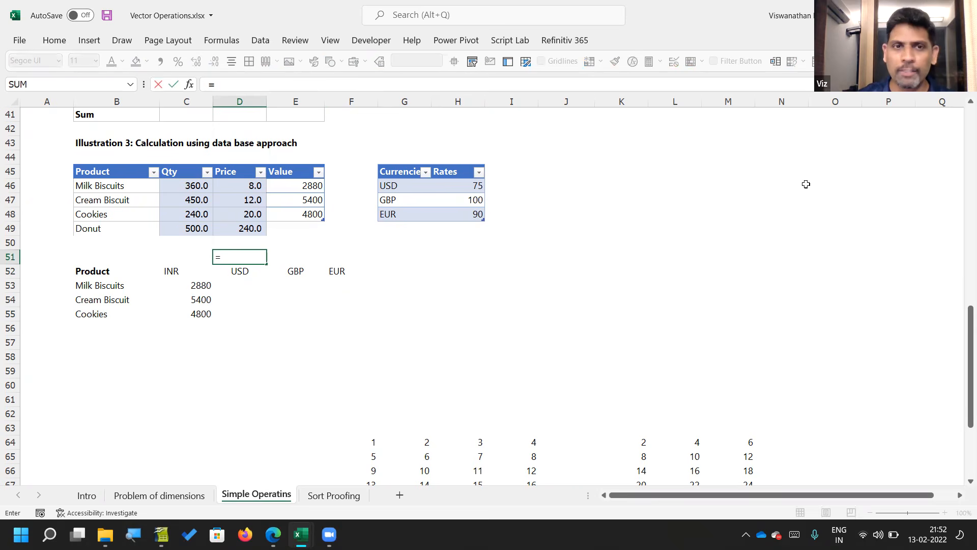
{"action": "type", "text": "X"}
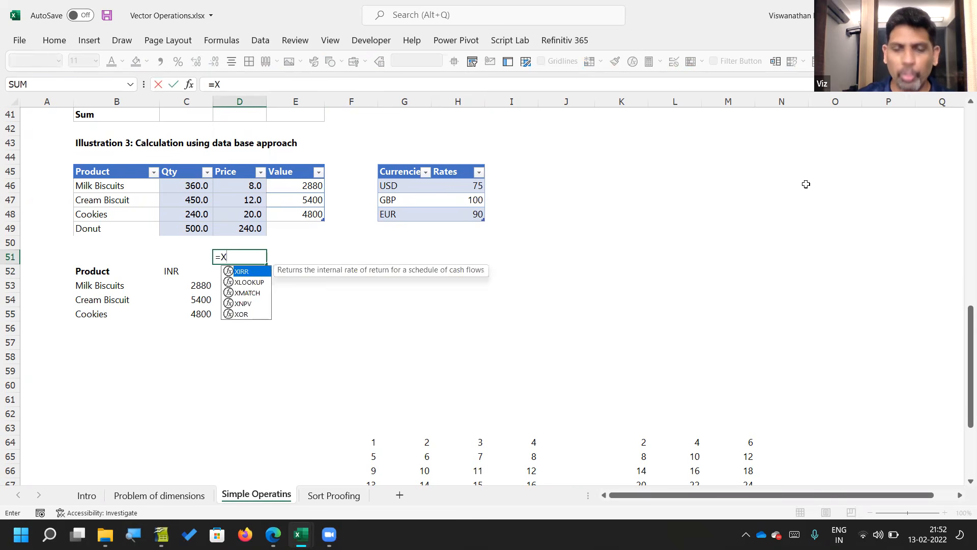
{"action": "type", "text": "lookup"}
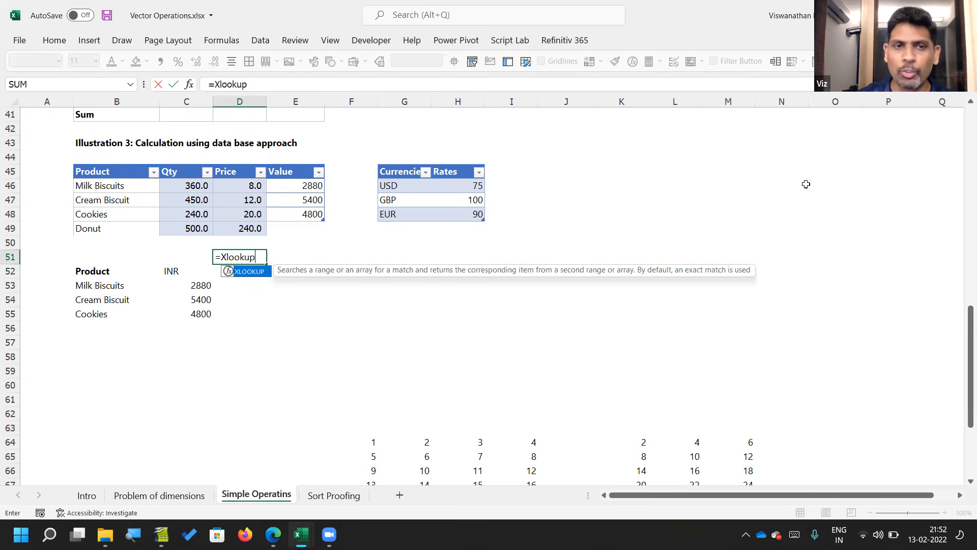
{"action": "key", "text": "Tab"}
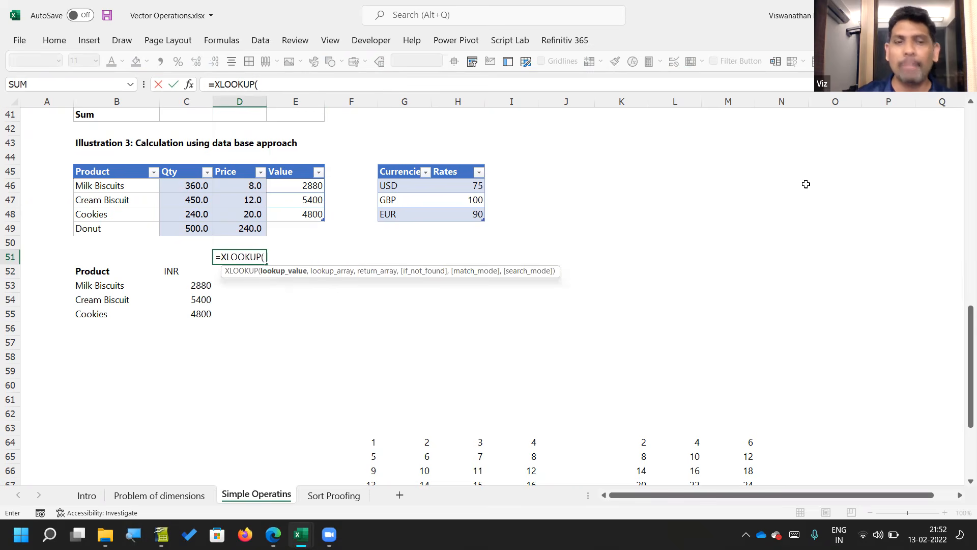
{"action": "key", "text": "Down"}
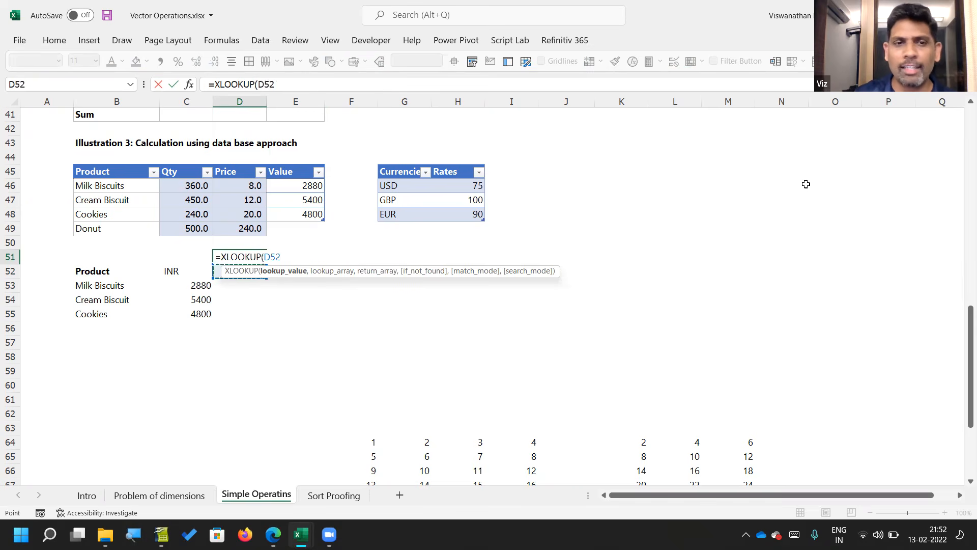
{"action": "type", "text": ","}
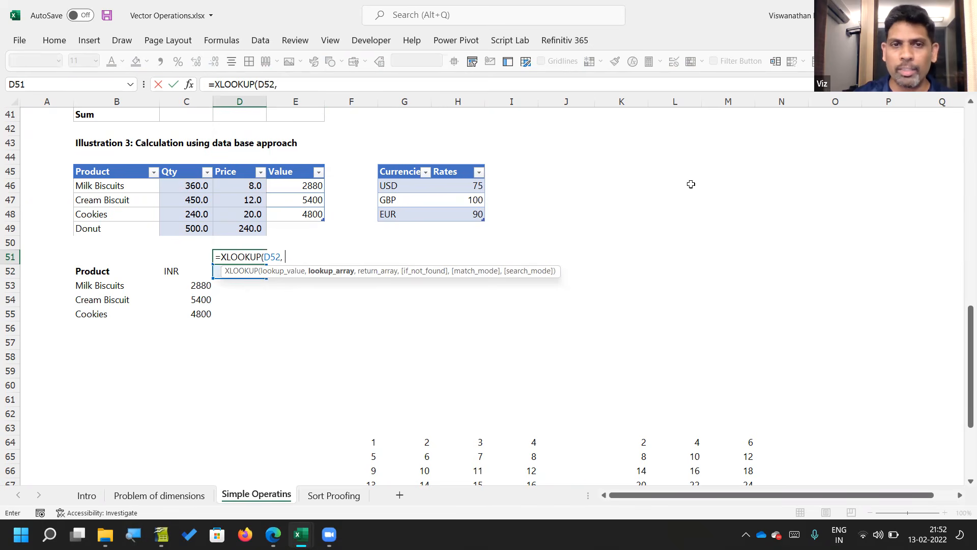
{"action": "left_click", "coordinate": [410, 164]}
{"action": "type", "text": ","}
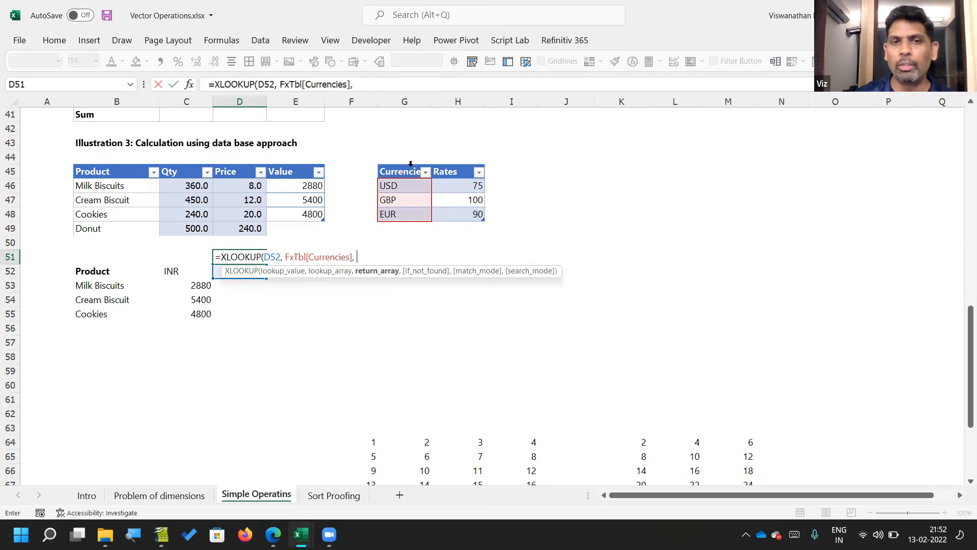
{"action": "left_click", "coordinate": [447, 164]}
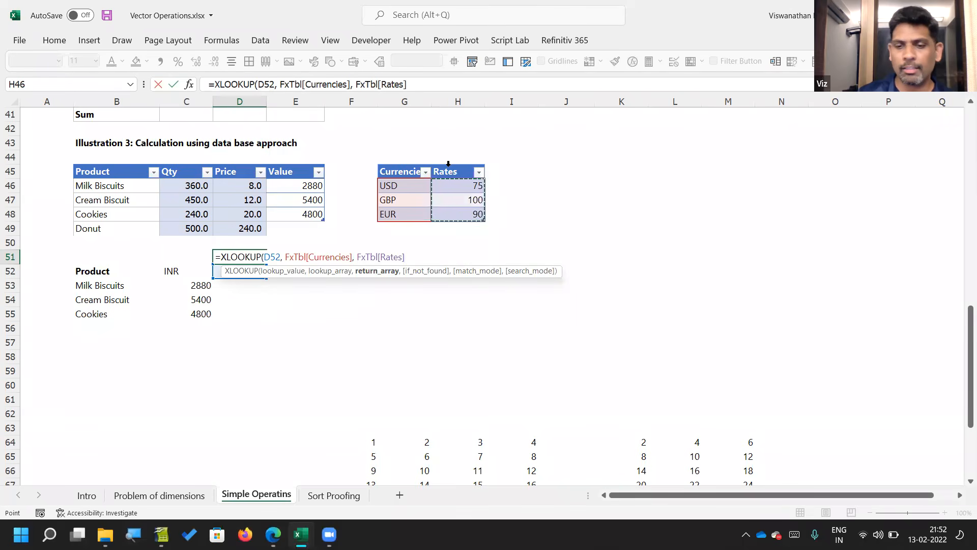
{"action": "type", "text": ")"}
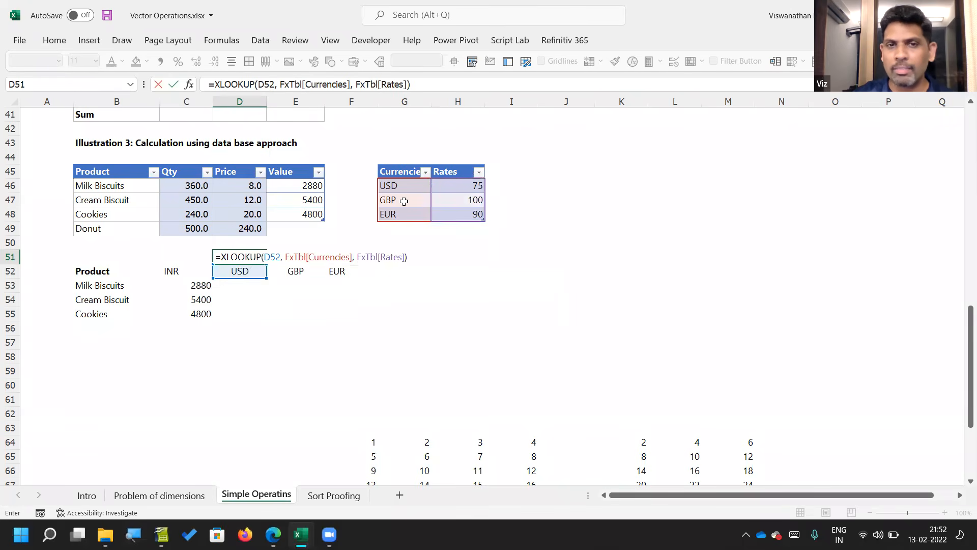
{"action": "key", "text": "ctrl+Return"}
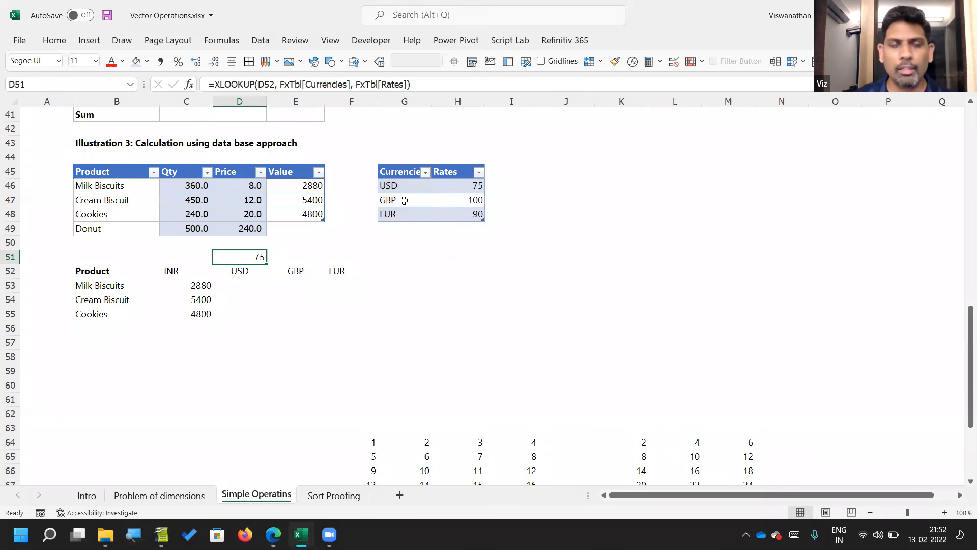
Step: Try to extend the lookup value in D51 to the spilled heading range D52#, and inspect the formula in D52
{"action": "key", "text": "F2"}
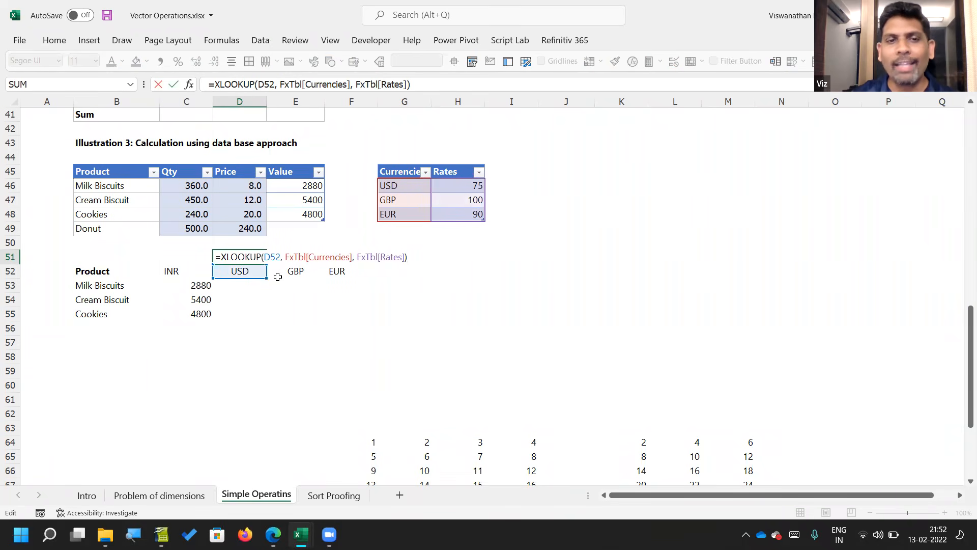
{"action": "left_click_drag", "start_coordinate": [266, 275], "coordinate": [355, 268]}
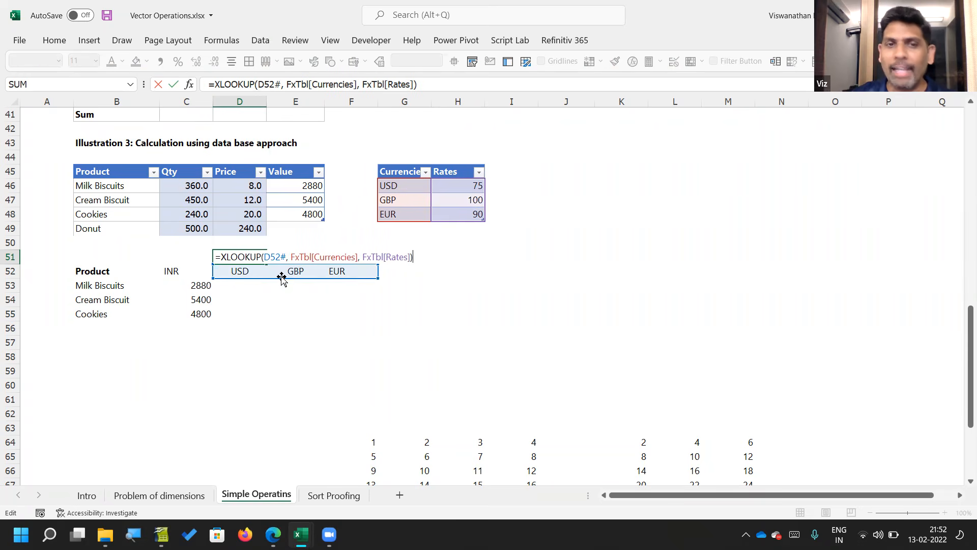
{"action": "key", "text": "Escape"}
{"action": "key", "text": "Down"}
{"action": "key", "text": "F2"}
{"action": "key", "text": "Escape"}
Step: Add the currency SGD below EUR in G49 and check the transposed headings in row 52
{"action": "key", "text": "Up"}
{"action": "key", "text": "Right"}
{"action": "key", "text": "Up"}
{"action": "key", "text": "Right"}
{"action": "key", "text": "Right"}
{"action": "key", "text": "Up"}
{"action": "type", "text": "SGD"}
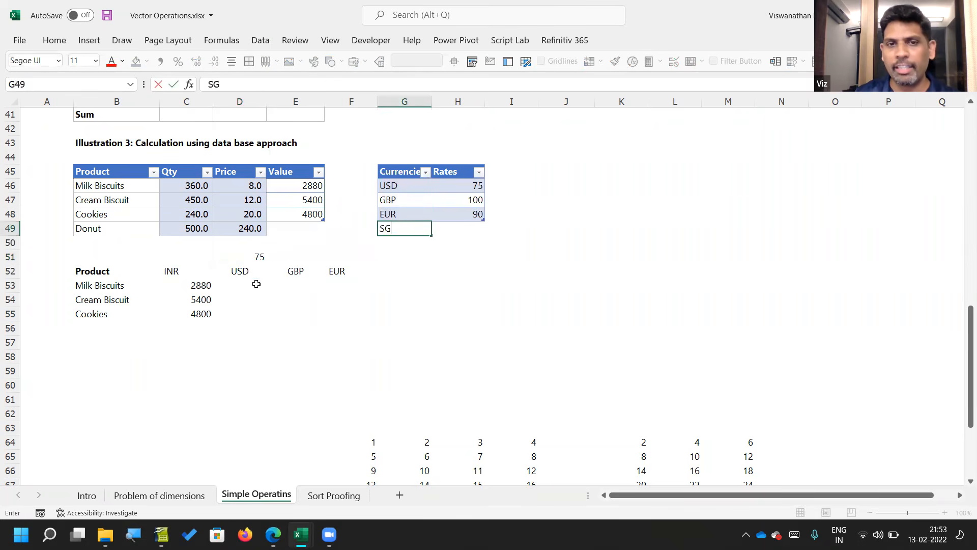
{"action": "key", "text": "Return"}
{"action": "key", "text": "Down"}
{"action": "key", "text": "Down"}
{"action": "key", "text": "Left"}
{"action": "key", "text": "Left"}
{"action": "key", "text": "Left"}
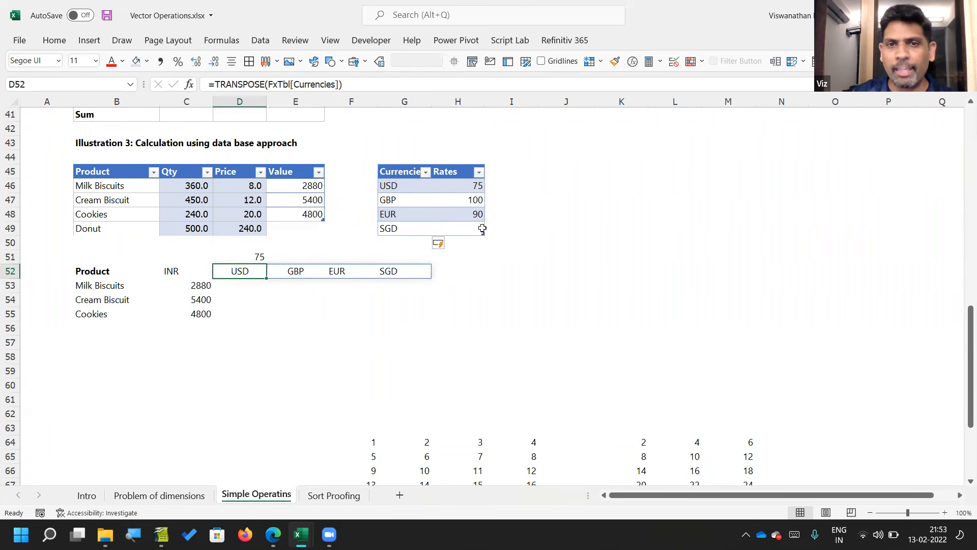
Step: Shrink the FxTbl table to its USD and GBP rows and inspect the heading formula in D52
{"action": "mouse_move", "coordinate": [481, 203]}
{"action": "left_mouse_down"}
{"action": "mouse_move", "coordinate": [478, 192]}
{"action": "mouse_move", "coordinate": [482, 206]}
{"action": "left_mouse_up"}
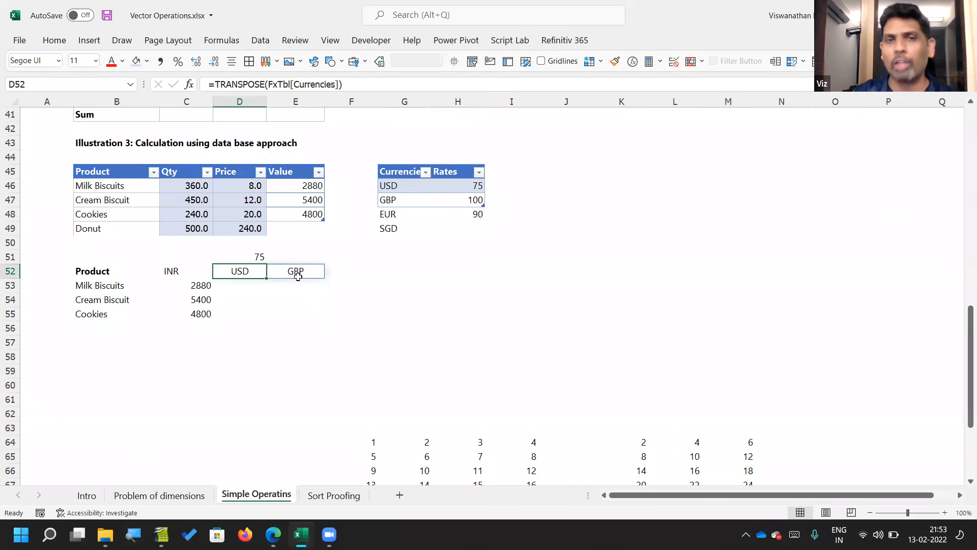
{"action": "key", "text": "F2"}
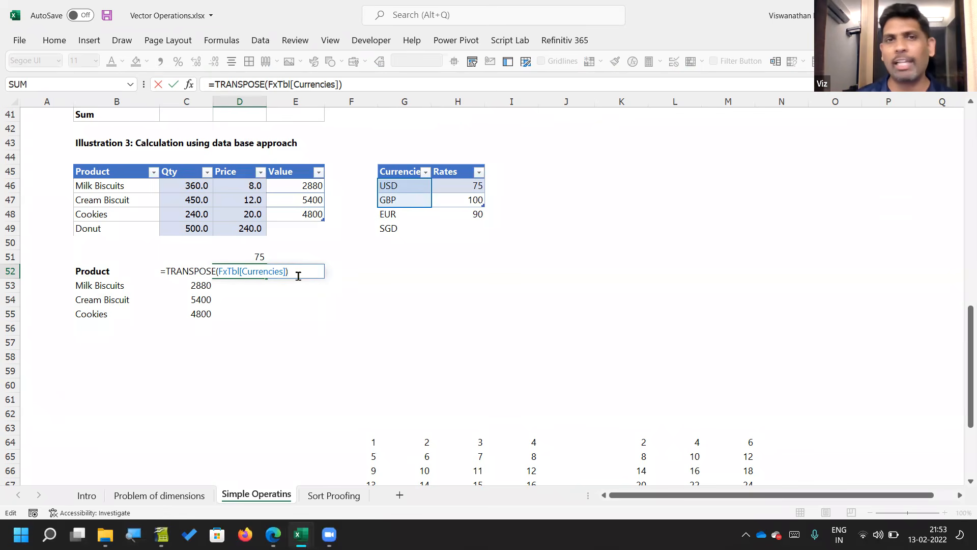
{"action": "key", "text": "Return"}
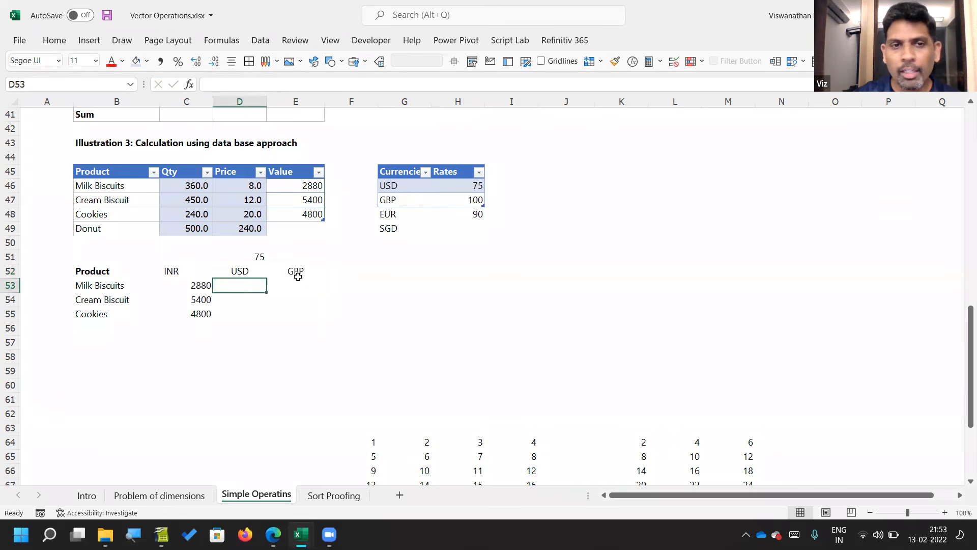
Step: Clear the lookup formula from D51 and resize the FxTbl table to end at the EUR row
{"action": "key", "text": "Up"}
{"action": "key", "text": "Up"}
{"action": "key", "text": "Delete"}
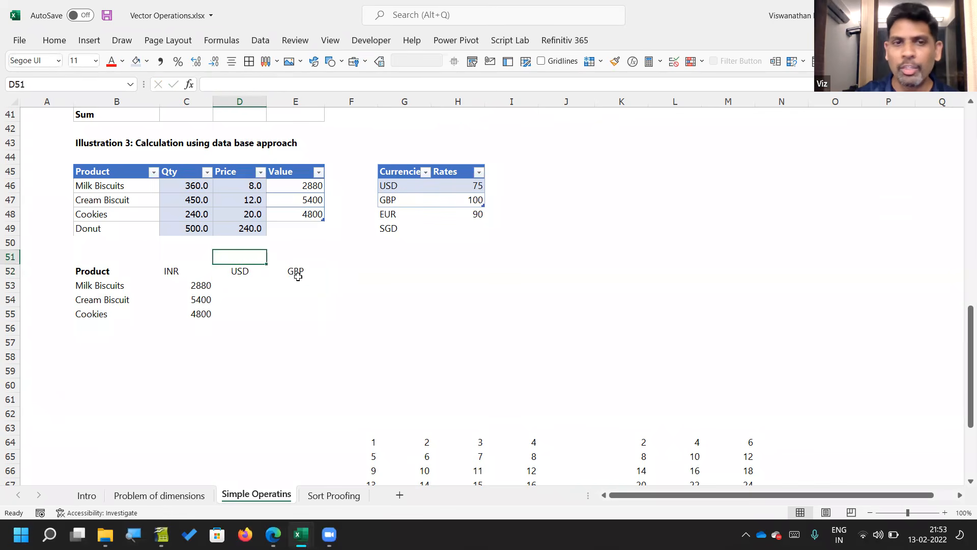
{"action": "left_click_drag", "start_coordinate": [481, 203], "coordinate": [482, 215]}
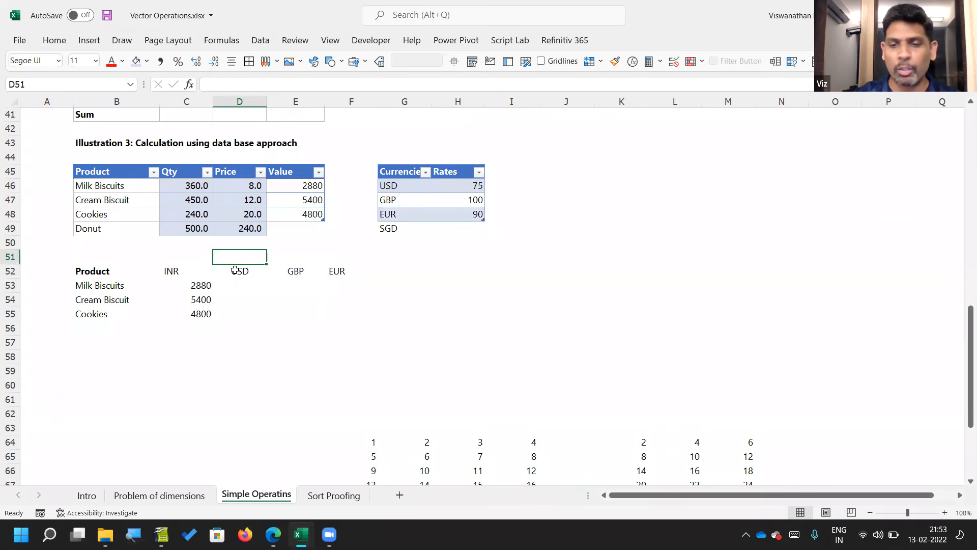
Step: Enter =XLOOKUP(D52#, FxTbl[Currencies],FxTbl[Rates]) in D51 to return the rates above all currency headings, and check the spilled range
{"action": "type", "text": "=XL"}
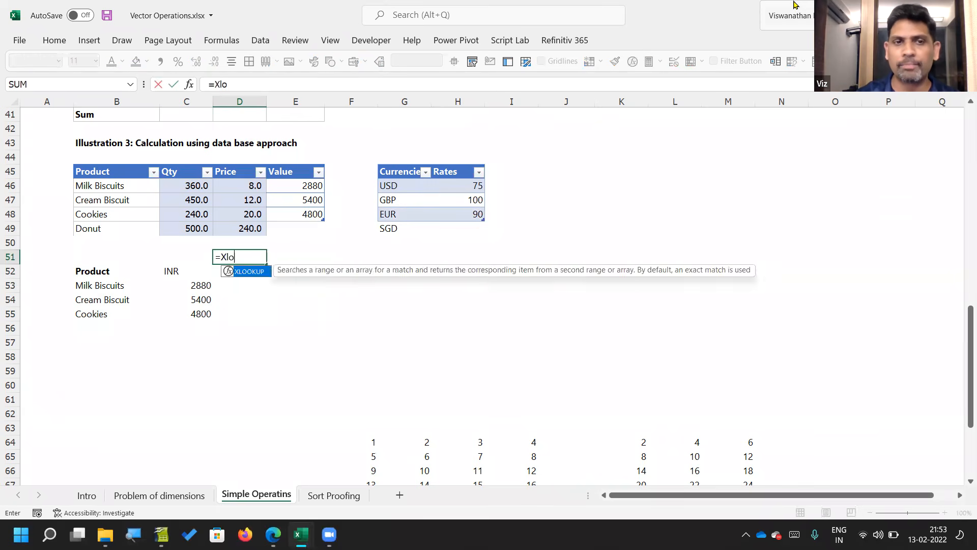
{"action": "key", "text": "Tab"}
{"action": "key", "text": "Down"}
{"action": "type", "text": "#"}
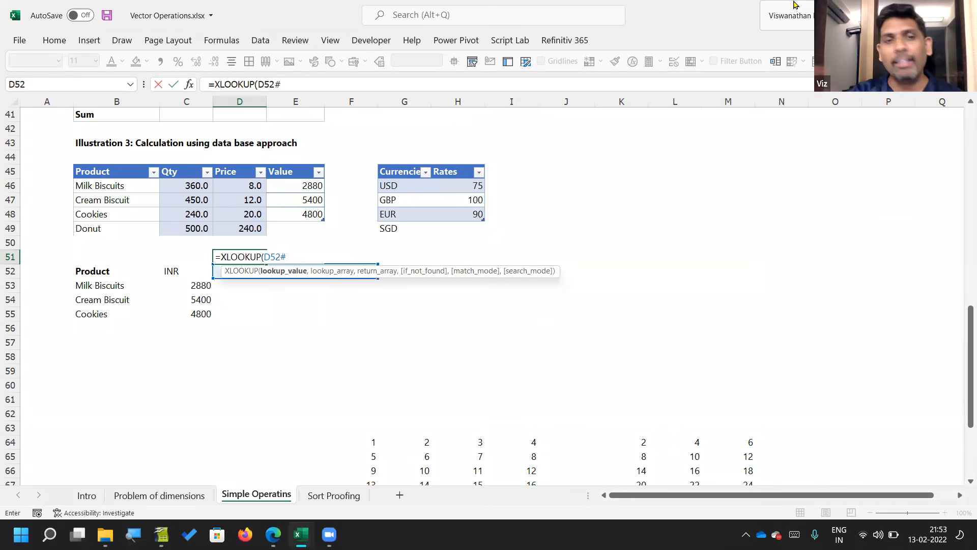
{"action": "type", "text": ","}
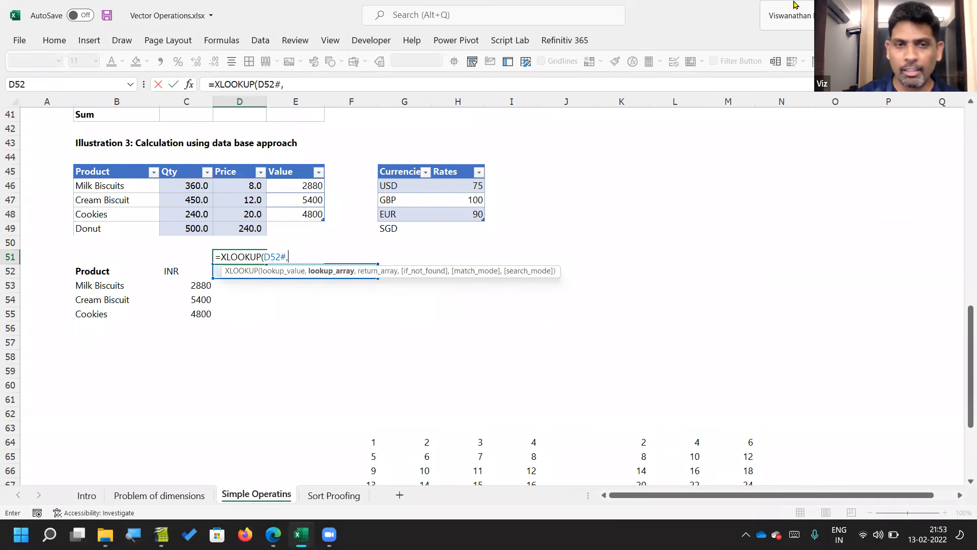
{"action": "left_click", "coordinate": [411, 167]}
{"action": "type", "text": ","}
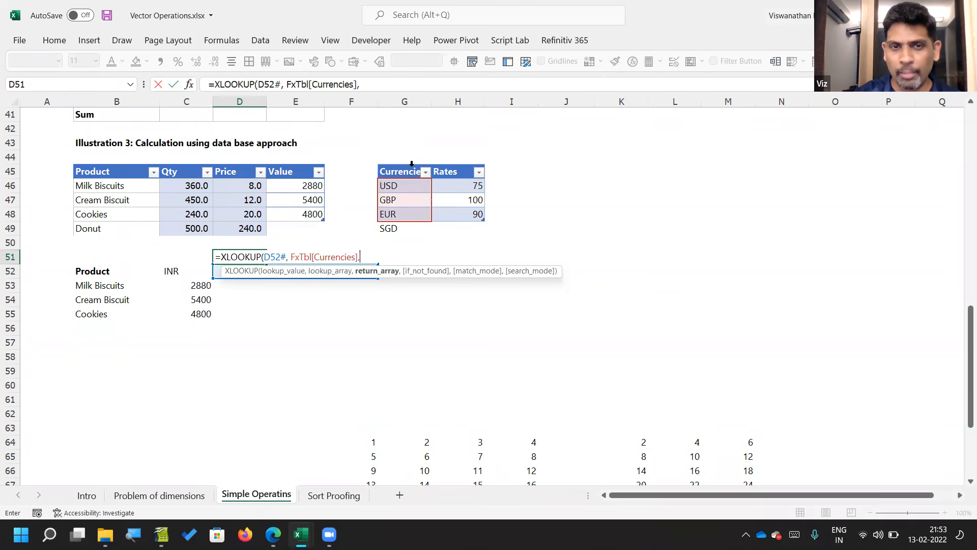
{"action": "left_click", "coordinate": [452, 164]}
{"action": "type", "text": ")"}
{"action": "key", "text": "Return"}
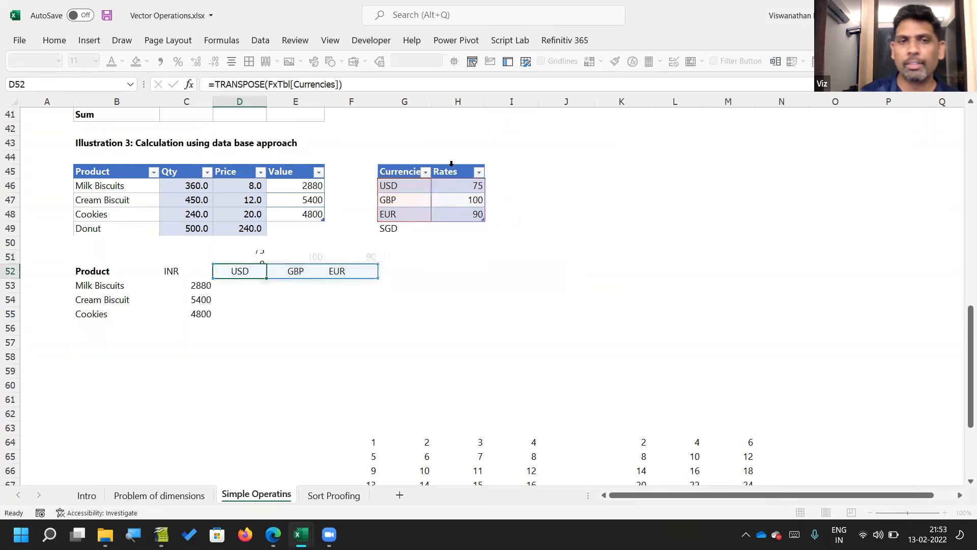
{"action": "key", "text": "Up"}
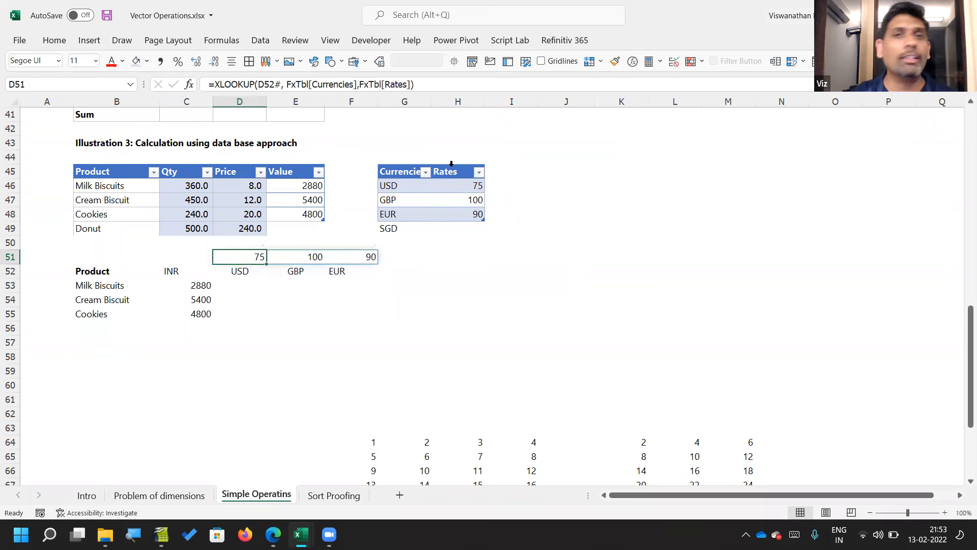
{"action": "key", "text": "shift+Right"}
{"action": "key", "text": "shift+Right"}
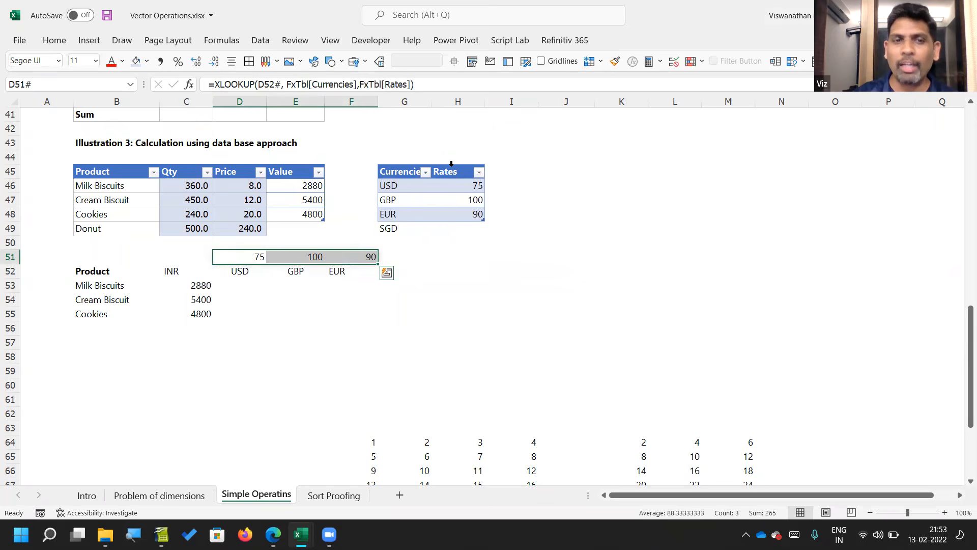
{"action": "key", "text": "F2"}
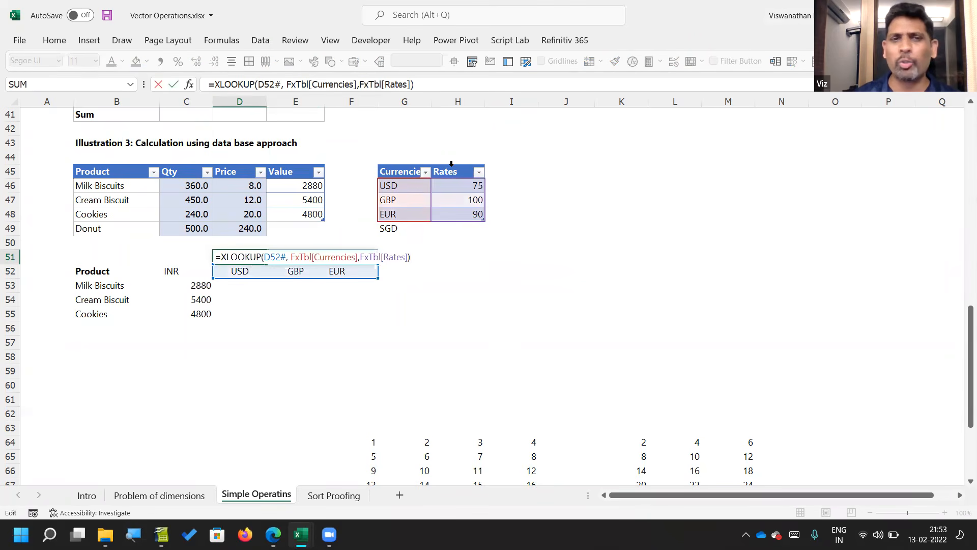
Step: Review the XLOOKUP formula in D51 and the heading and FxTbl ranges it references
{"action": "key", "text": "Escape"}
{"action": "key", "text": "Up"}
{"action": "key", "text": "Down"}
{"action": "key", "text": "F2"}
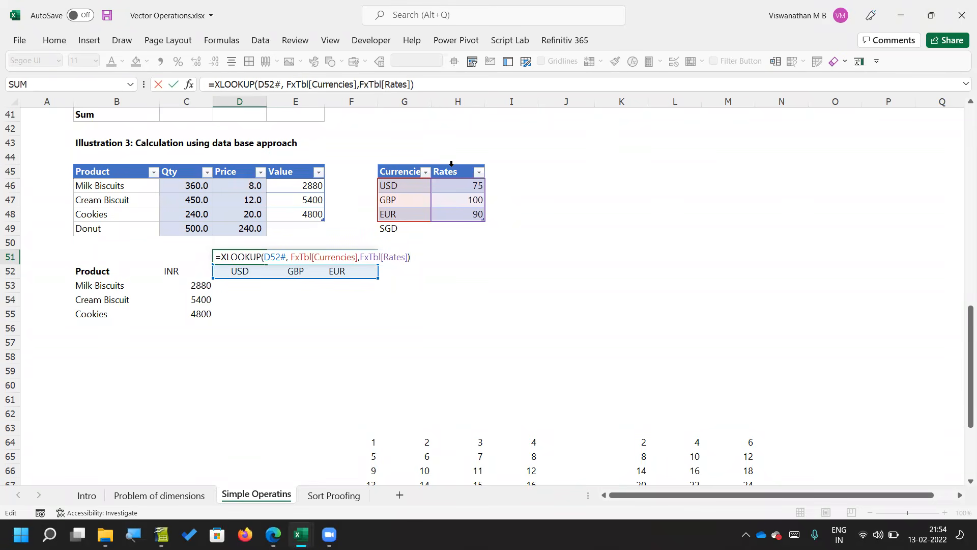
{"action": "key", "text": "ctrl+Return"}
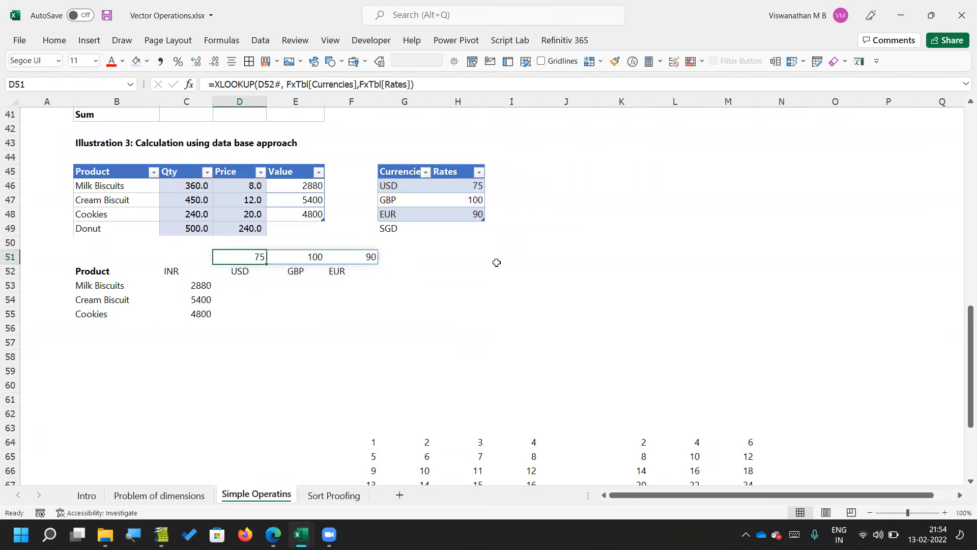
Step: Copy the Product, Qty and Price columns of SalesData with headers (B45:D48) and paste them as values starting at C61
{"action": "scroll", "coordinate": [496, 263], "scroll_direction": "right", "scroll_amount": 2}
{"action": "scroll", "coordinate": [497, 263], "scroll_direction": "up", "scroll_amount": 1}
{"action": "scroll", "coordinate": [496, 263], "scroll_direction": "up", "scroll_amount": 2}
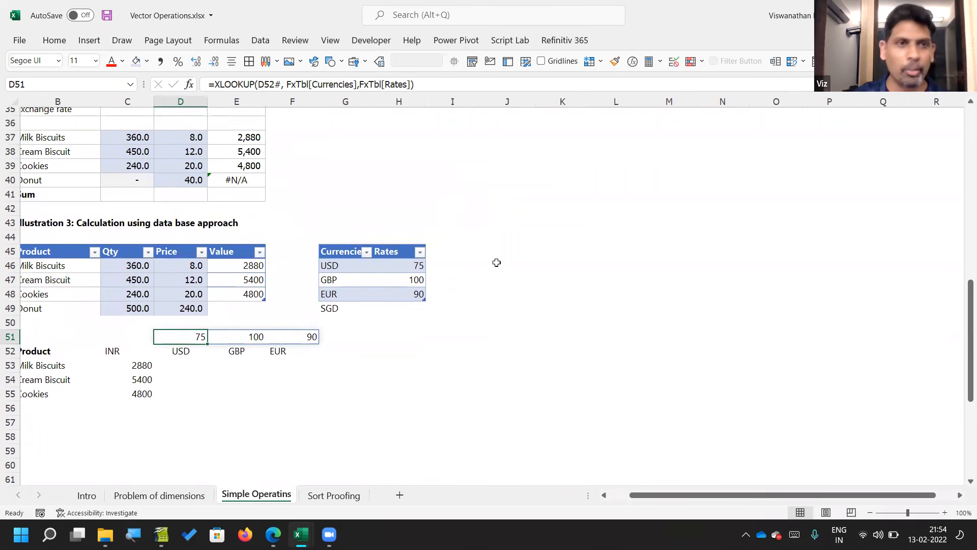
{"action": "left_click_drag", "start_coordinate": [66, 260], "coordinate": [180, 297]}
{"action": "key", "text": "ctrl+c"}
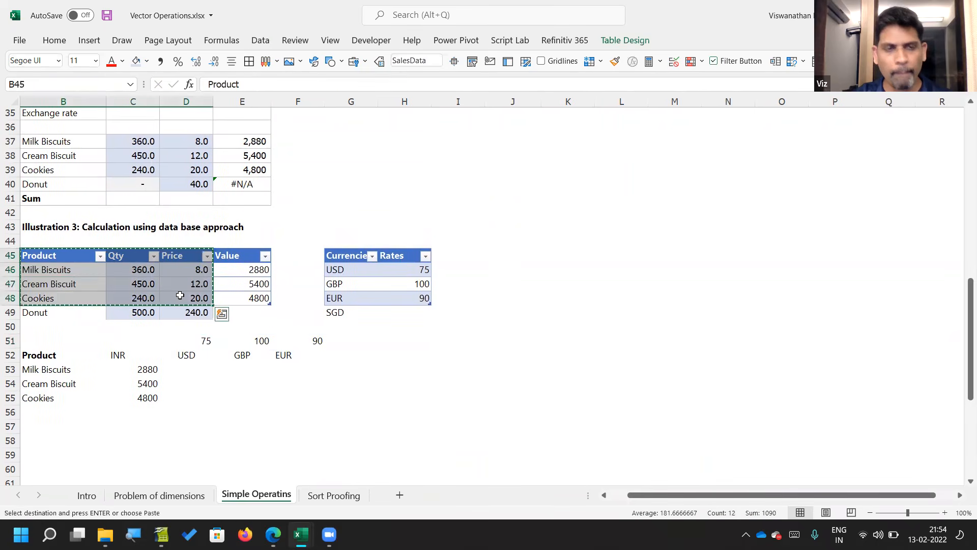
{"action": "scroll", "coordinate": [180, 296], "scroll_direction": "down", "scroll_amount": 3}
{"action": "scroll", "coordinate": [180, 295], "scroll_direction": "down", "scroll_amount": 2}
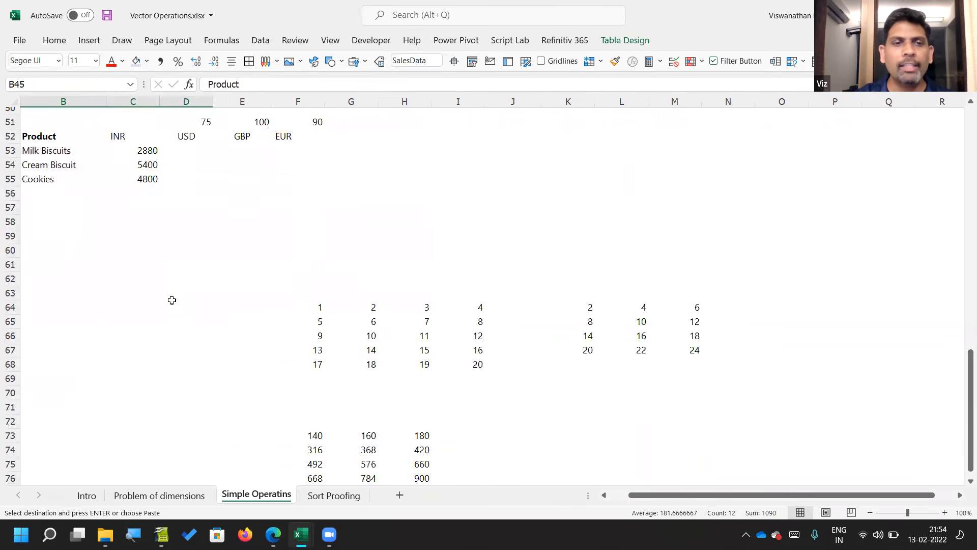
{"action": "left_click", "coordinate": [135, 276]}
{"action": "left_click", "coordinate": [109, 268]}
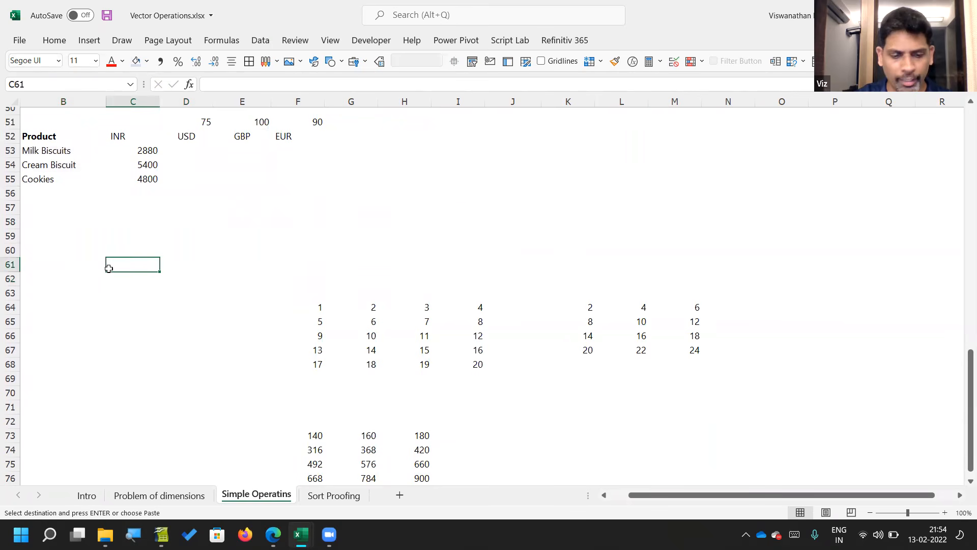
{"action": "key", "text": "ctrl+alt+v"}
{"action": "key", "text": "v"}
{"action": "key", "text": "Return"}
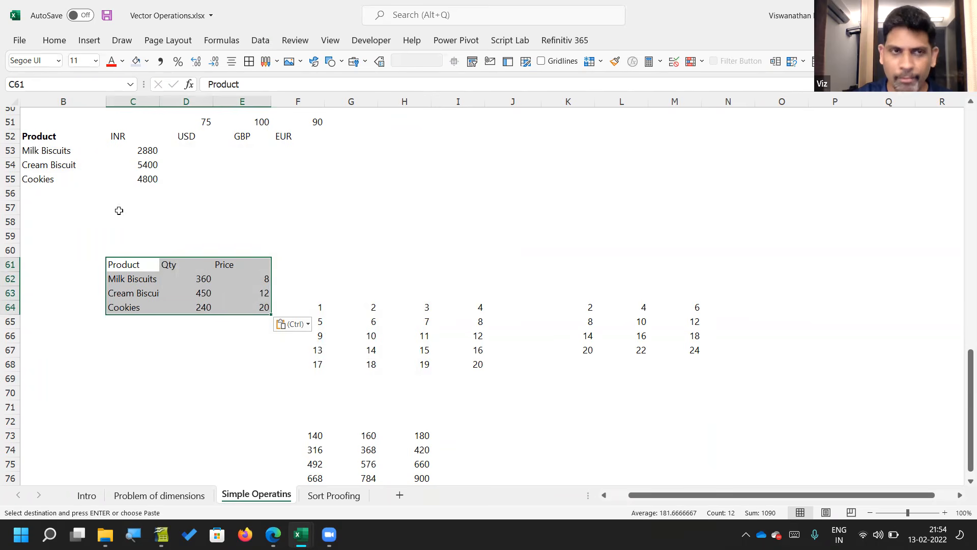
Step: Convert the pasted range C61:E64 into a table with headers
{"action": "left_click", "coordinate": [89, 41]}
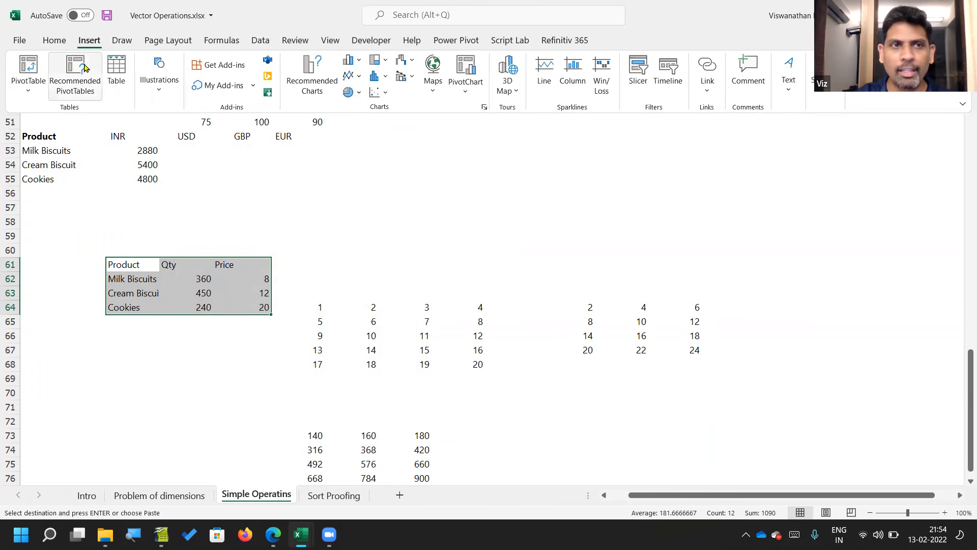
{"action": "left_click", "coordinate": [116, 75]}
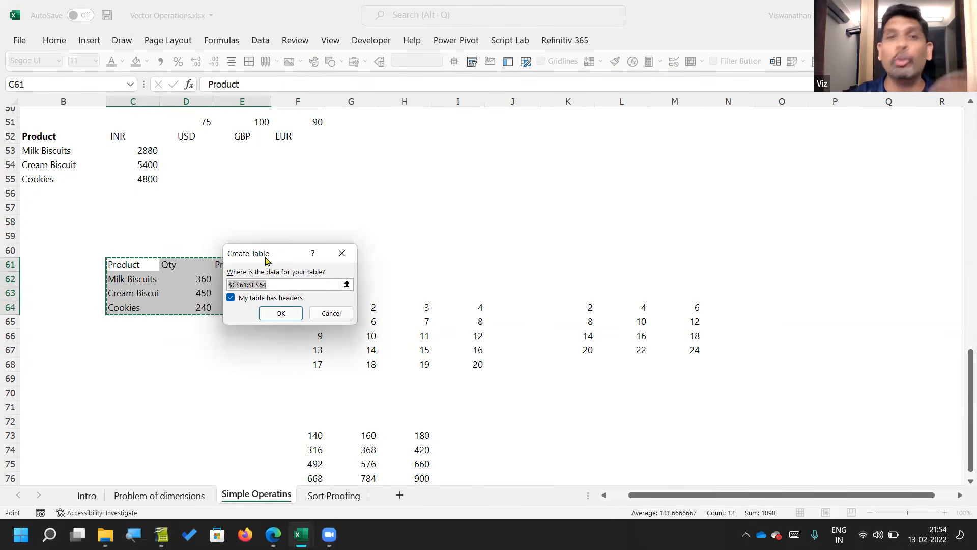
{"action": "left_click_drag", "start_coordinate": [266, 260], "coordinate": [360, 205]}
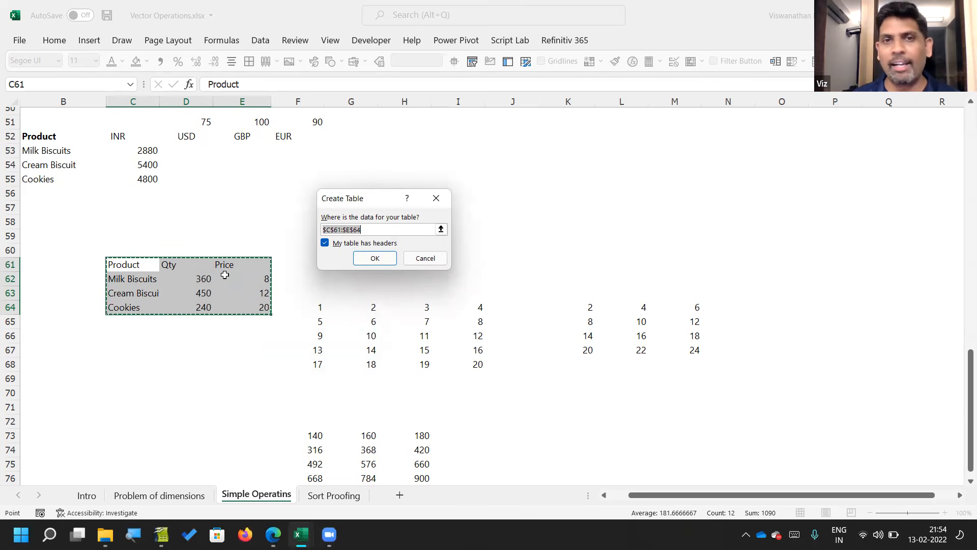
{"action": "left_click", "coordinate": [375, 258]}
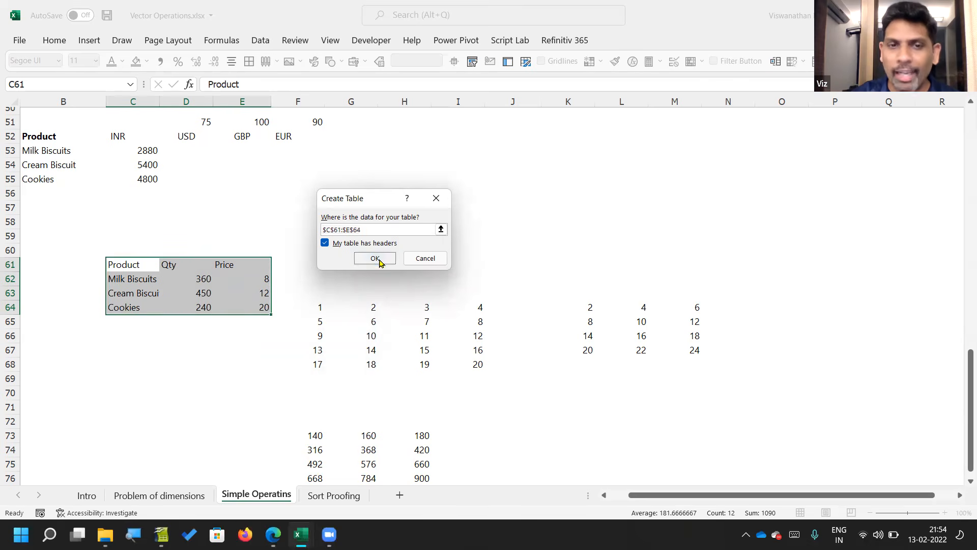
{"action": "left_click", "coordinate": [168, 346]}
{"action": "left_click", "coordinate": [247, 326], "text": "shift"}
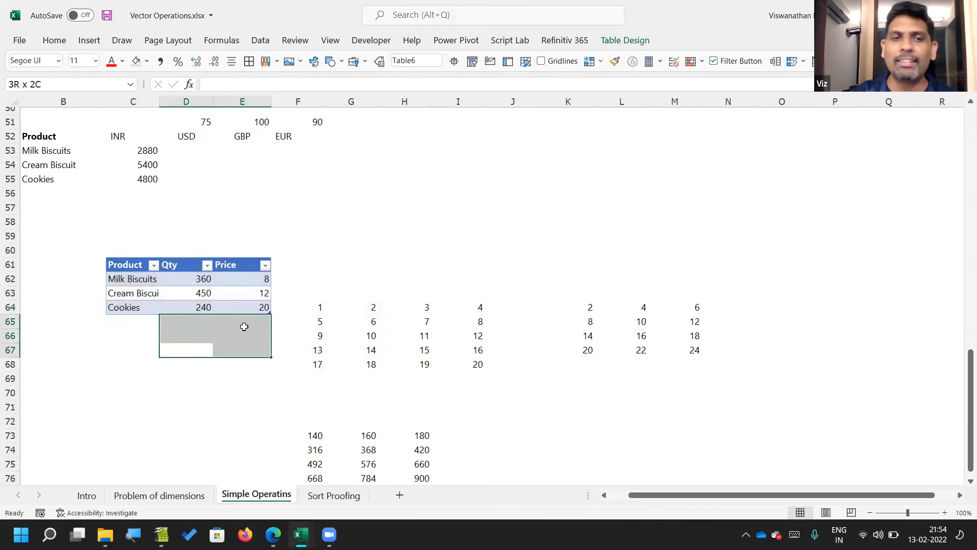
{"action": "left_click", "coordinate": [246, 324]}
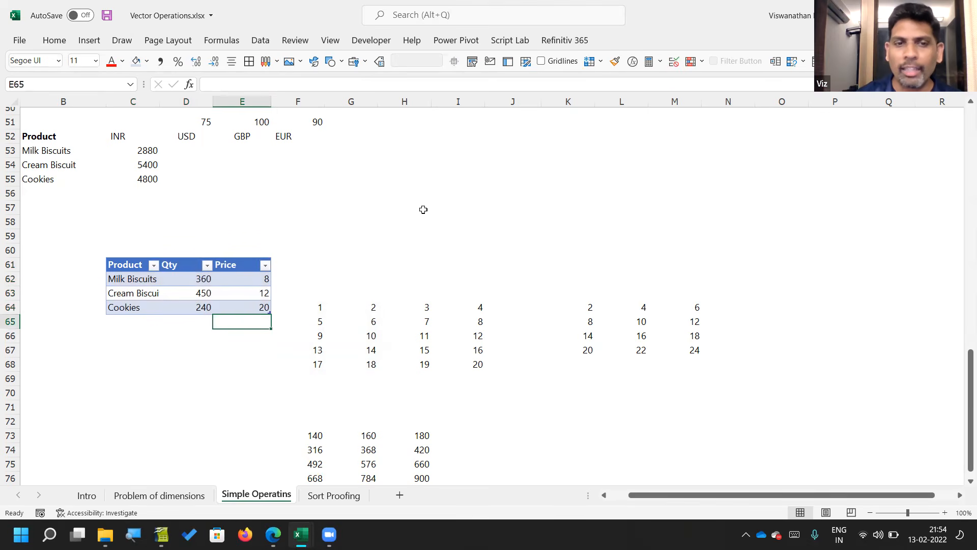
{"action": "left_click", "coordinate": [345, 273]}
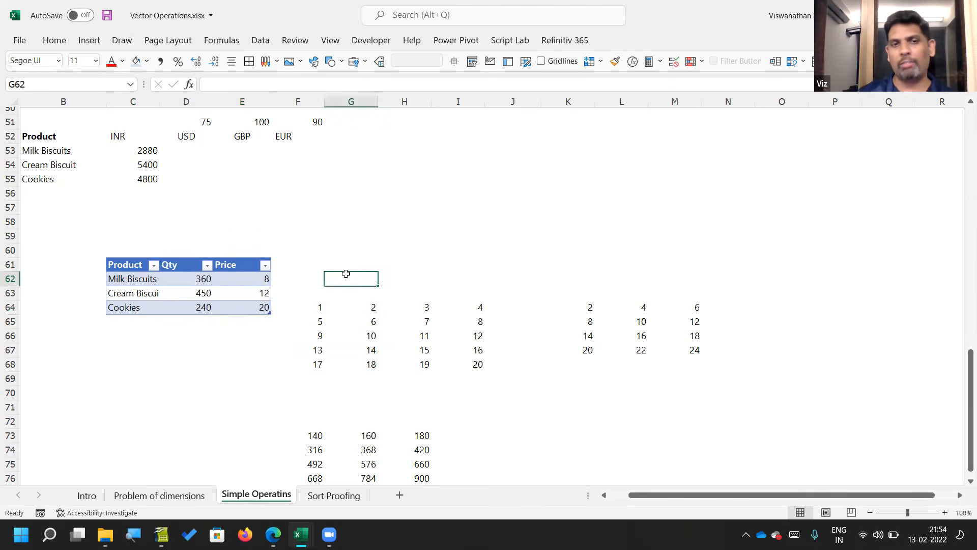
Step: Restyle the new Product, Qty and Price table with the light blue banded table style and check its table name field
{"action": "scroll", "coordinate": [345, 273], "scroll_direction": "up", "scroll_amount": 2, "text": "ctrl"}
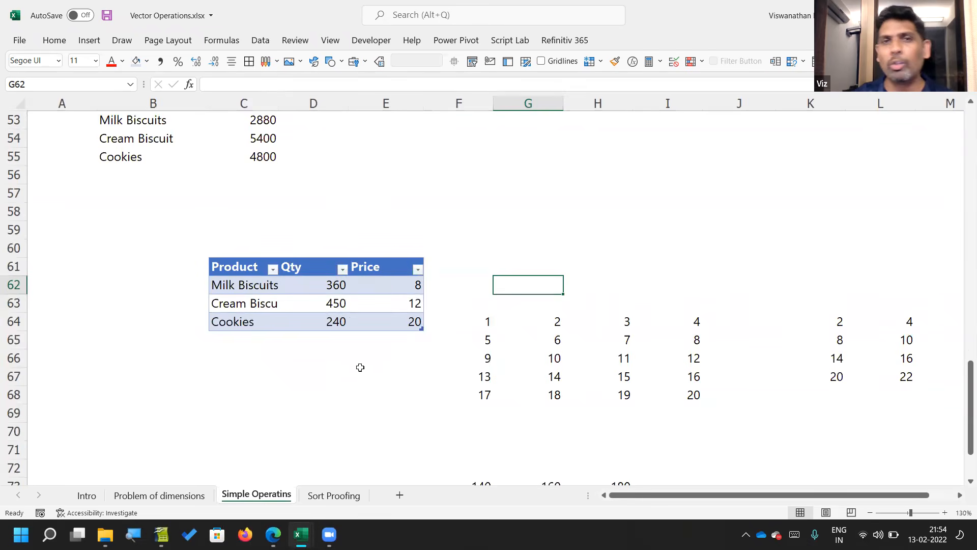
{"action": "left_click", "coordinate": [347, 299]}
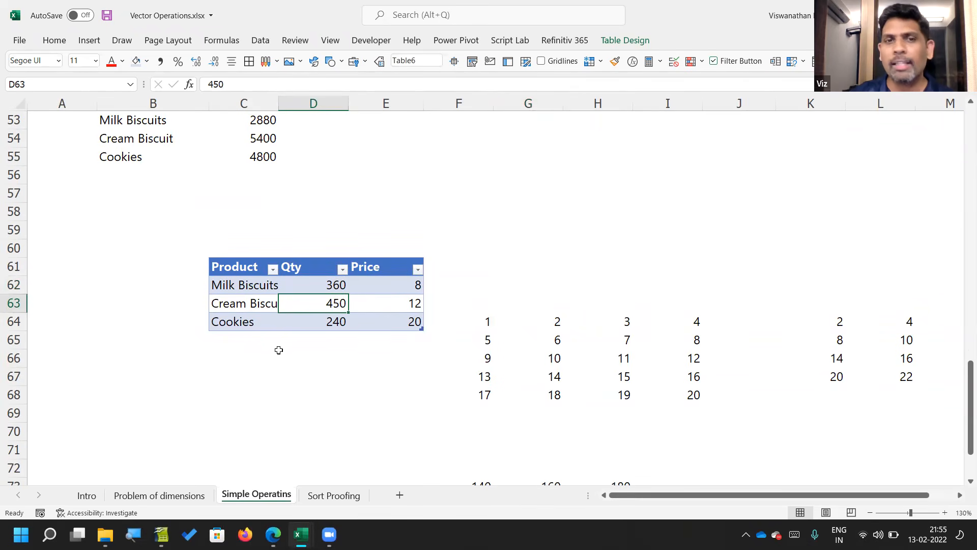
{"action": "left_click", "coordinate": [624, 45]}
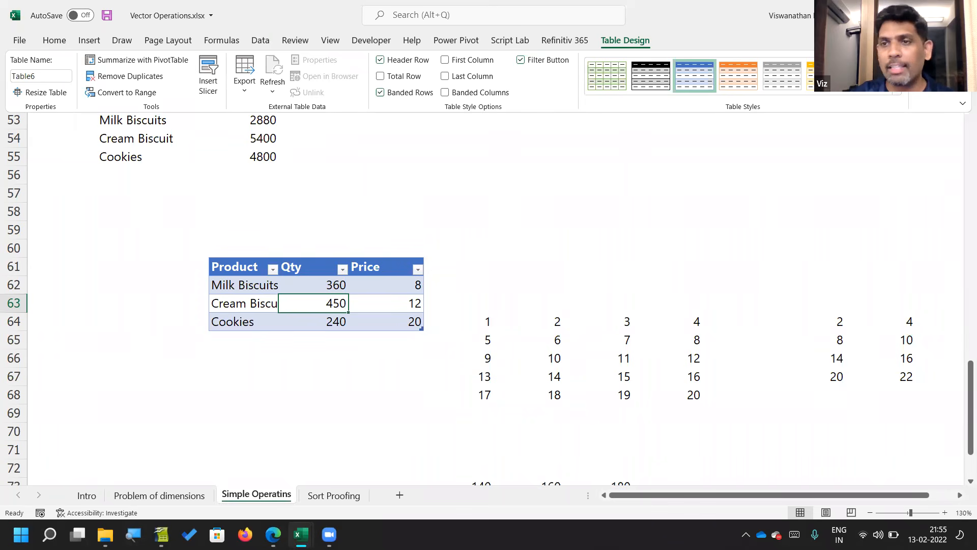
{"action": "key", "text": "ctrl+F1"}
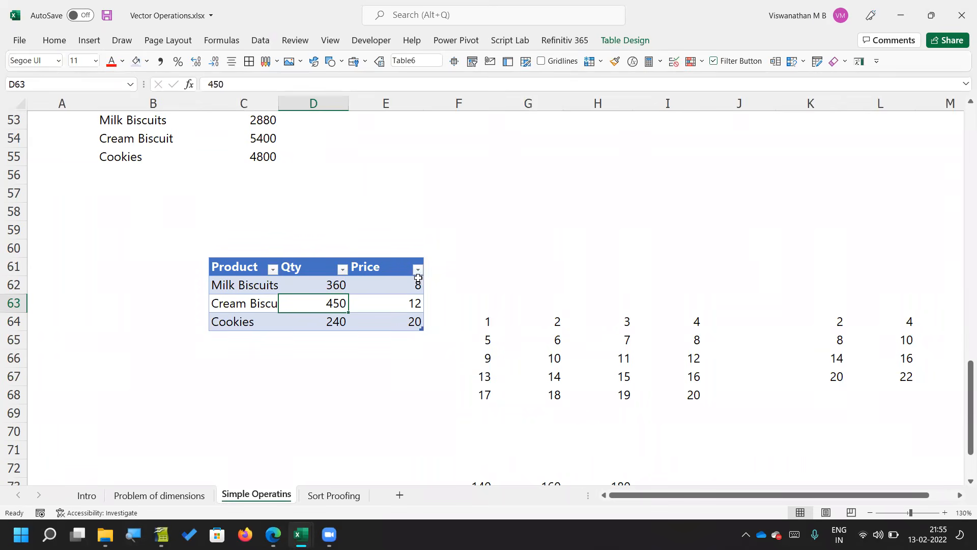
{"action": "left_click", "coordinate": [620, 43]}
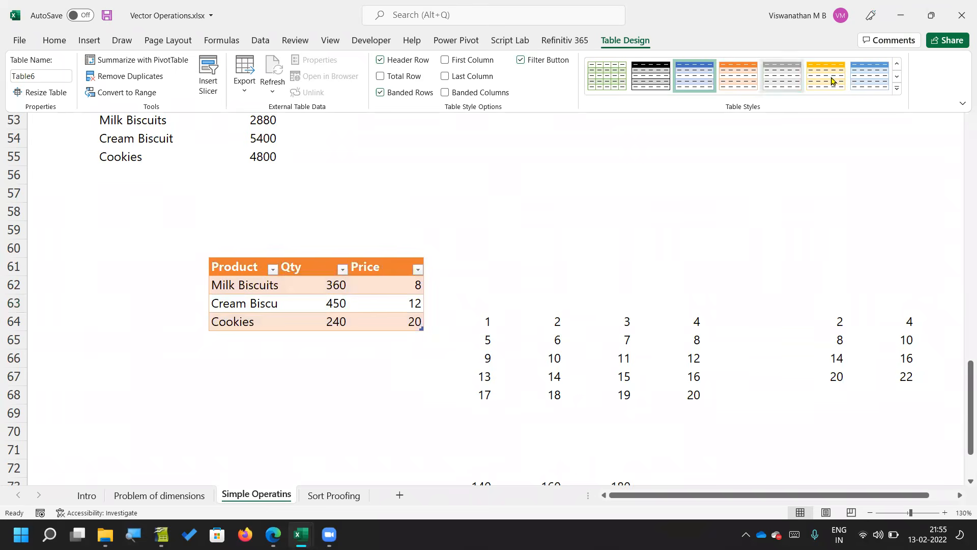
{"action": "left_click", "coordinate": [898, 90]}
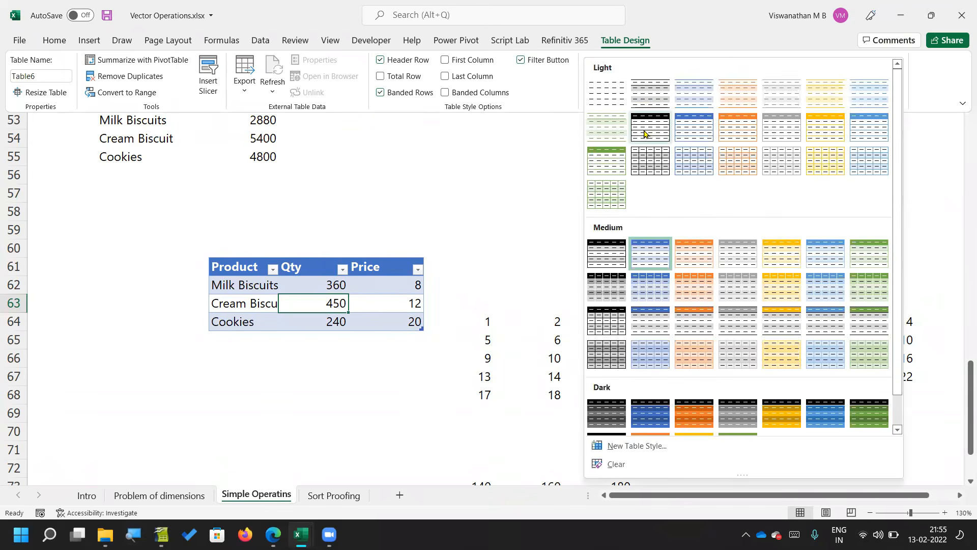
{"action": "left_click", "coordinate": [606, 98]}
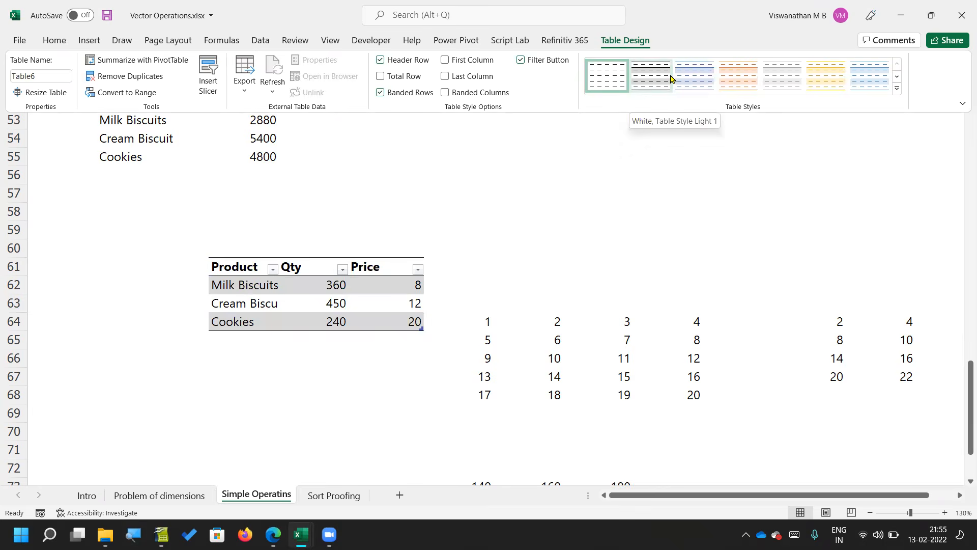
{"action": "left_click", "coordinate": [690, 77]}
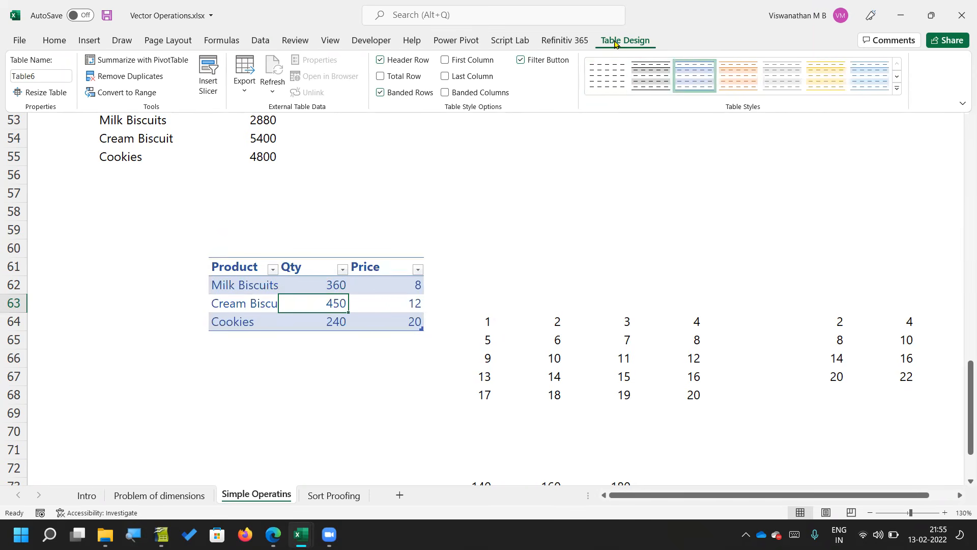
{"action": "left_click", "coordinate": [51, 74]}
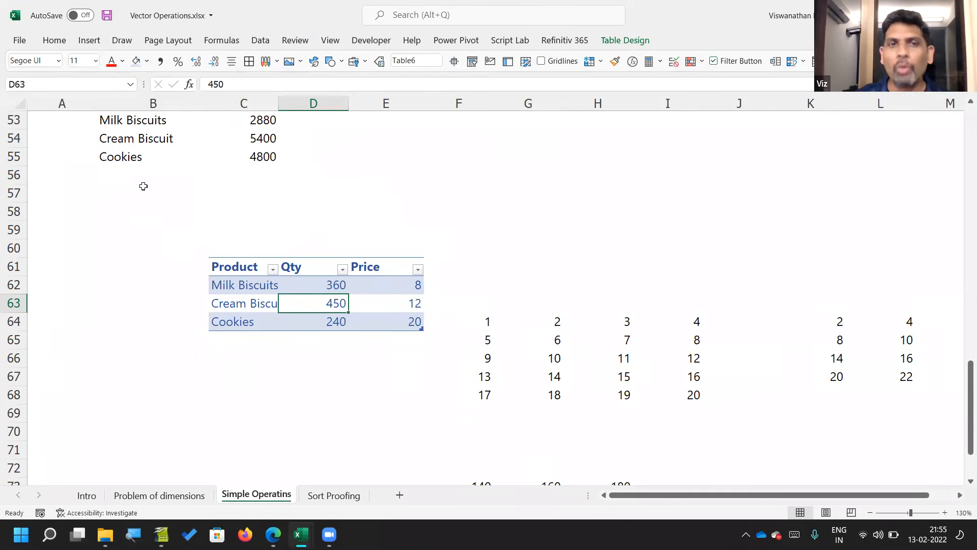
Step: Review the Qty and Price columns of SalesData and clear the formulas in its Value column, E46:E48
{"action": "scroll", "coordinate": [143, 187], "scroll_direction": "up", "scroll_amount": 5}
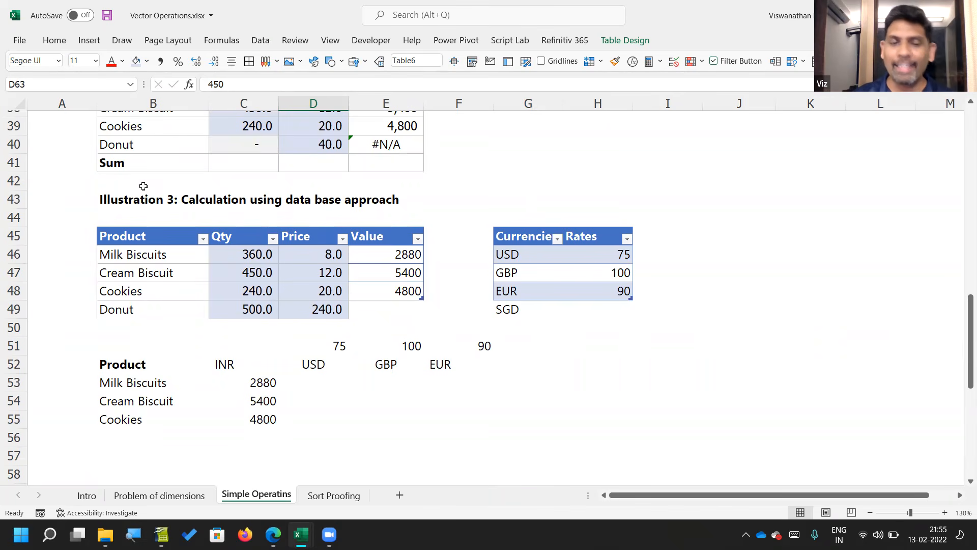
{"action": "left_click", "coordinate": [369, 262]}
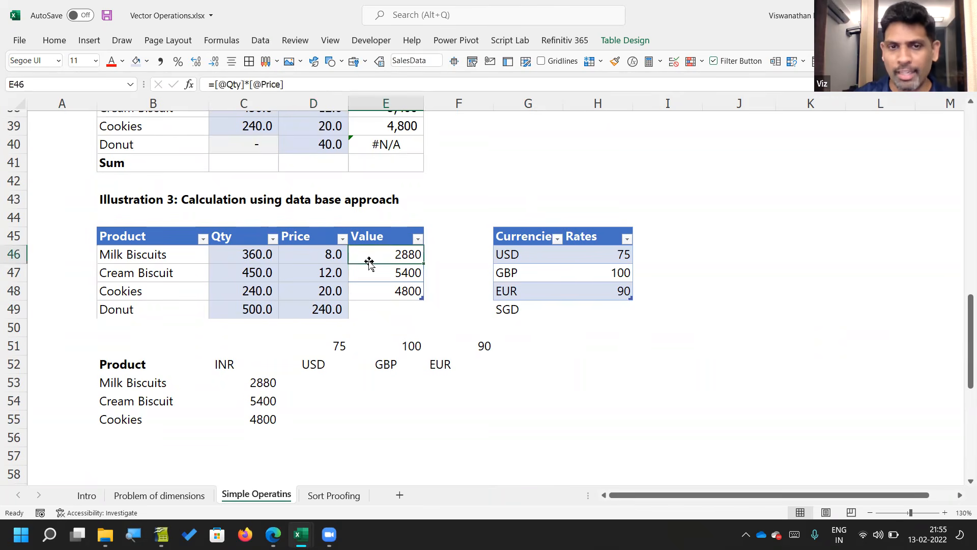
{"action": "key", "text": "Left"}
{"action": "key", "text": "Left"}
{"action": "key", "text": "shift+Down"}
{"action": "key", "text": "shift+Down"}
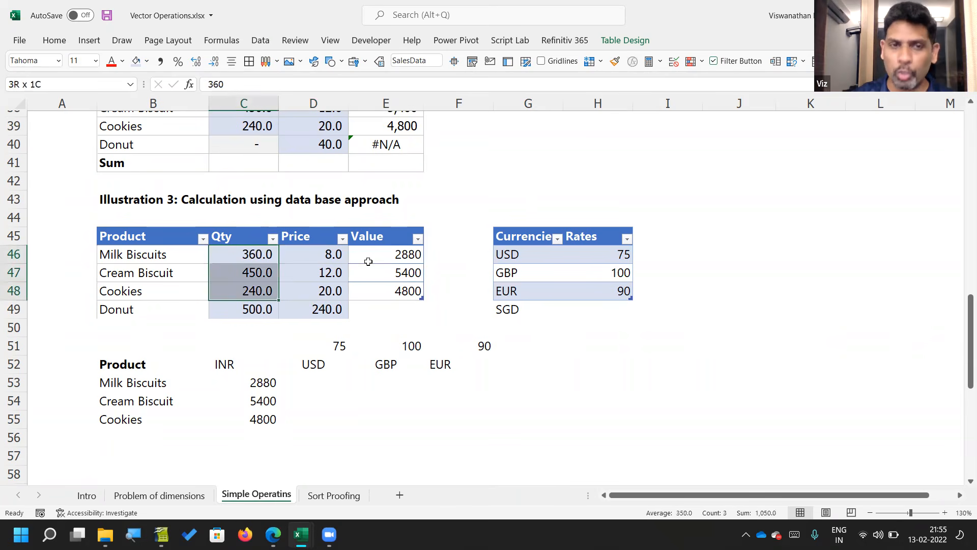
{"action": "key", "text": "shift+Right"}
{"action": "key", "text": "Right"}
{"action": "key", "text": "Right"}
{"action": "key", "text": "shift+Down"}
{"action": "key", "text": "shift+Down"}
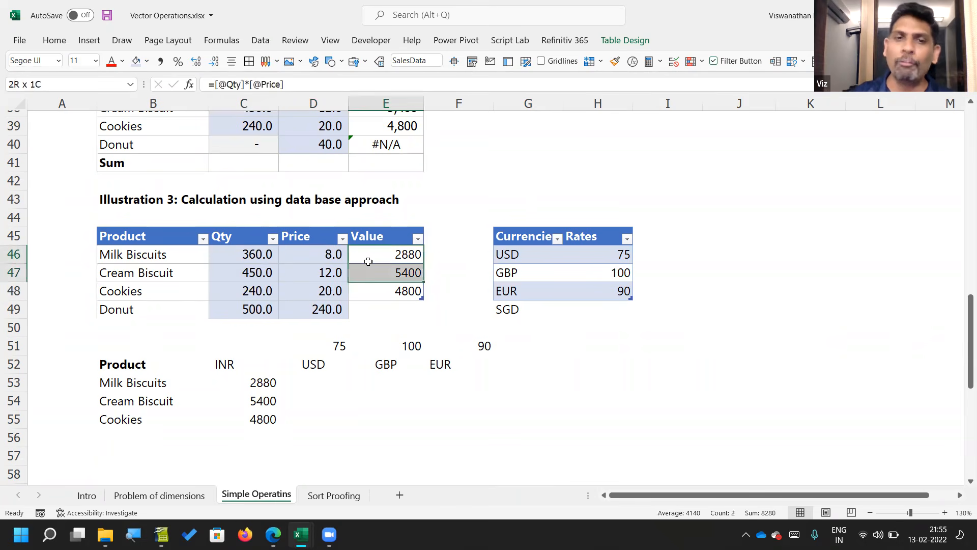
{"action": "key", "text": "Delete"}
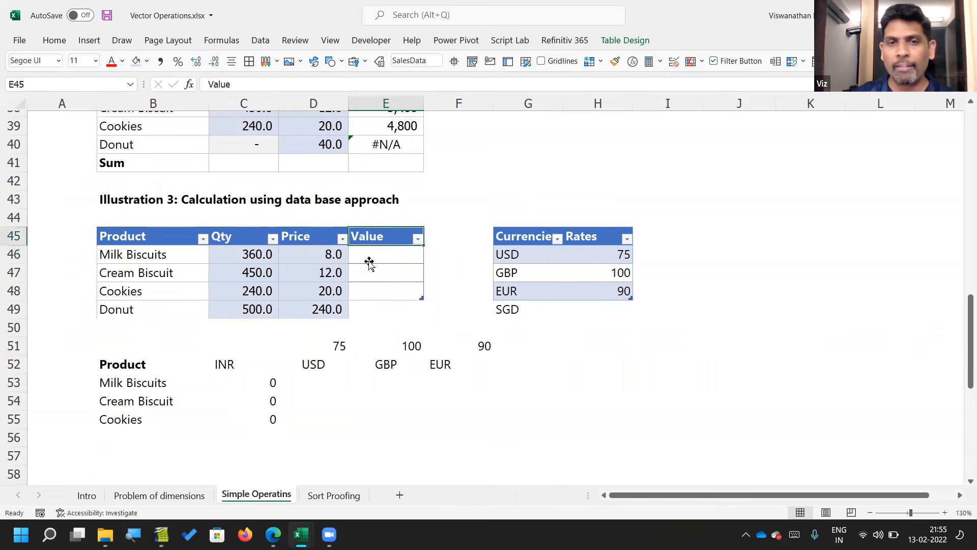
{"action": "type", "text": "="}
{"action": "key", "text": "Left"}
{"action": "key", "text": "Left"}
{"action": "type", "text": "*"}
{"action": "key", "text": "Left"}
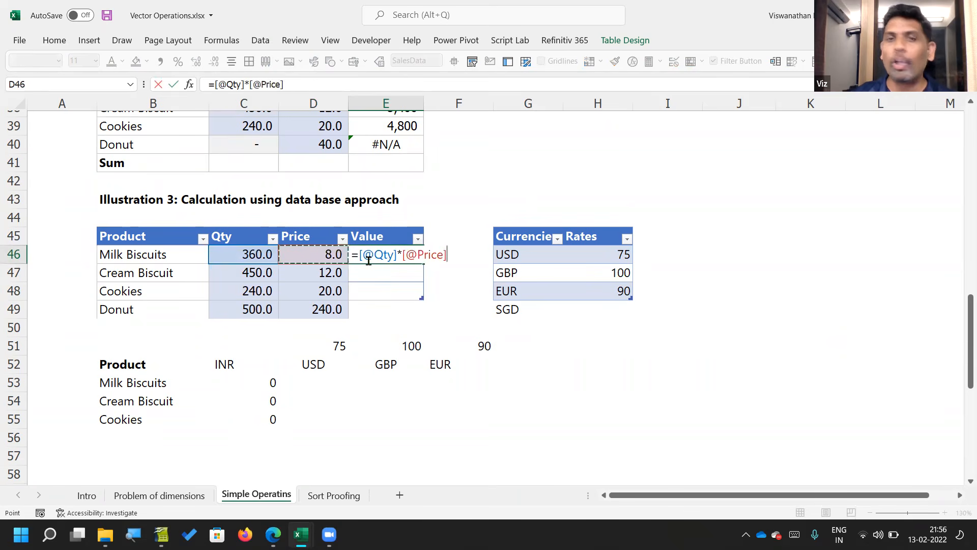
{"action": "key", "text": "Return"}
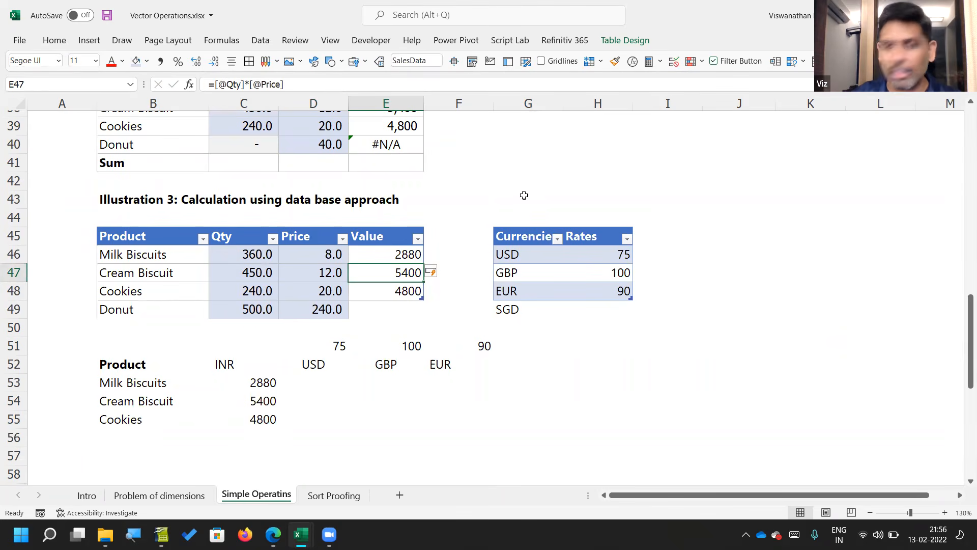
{"action": "key", "text": "F2"}
{"action": "type", "text": "+"}
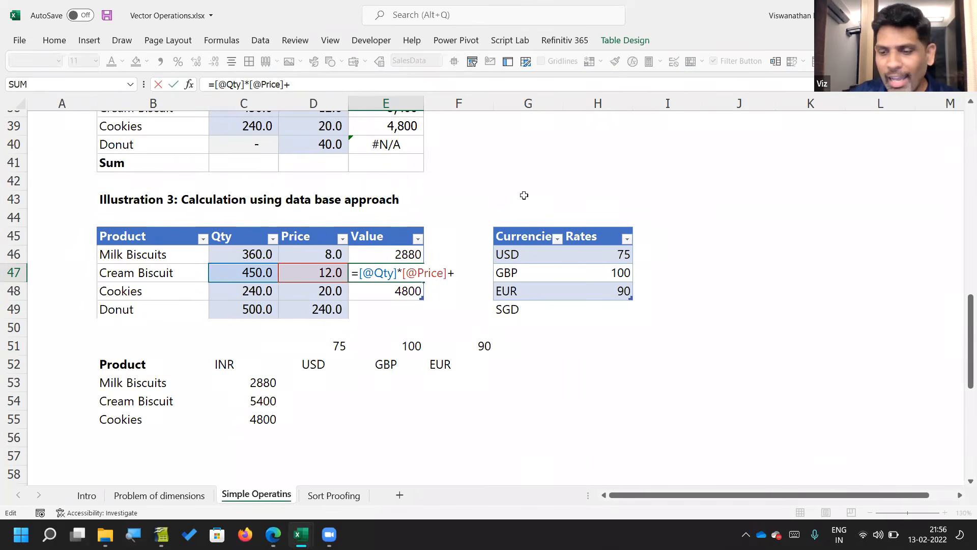
{"action": "type", "text": "50"}
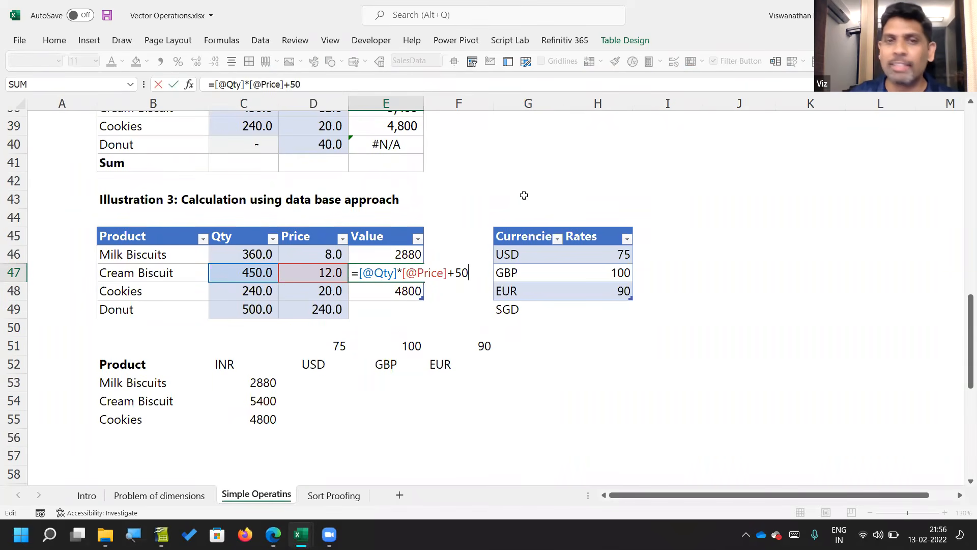
{"action": "key", "text": "Return"}
{"action": "key", "text": "Up"}
{"action": "key", "text": "F2"}
{"action": "key", "text": "Escape"}
{"action": "key", "text": "Up"}
{"action": "key", "text": "F2"}
{"action": "key", "text": "Return"}
{"action": "key", "text": "Down"}
{"action": "key", "text": "F2"}
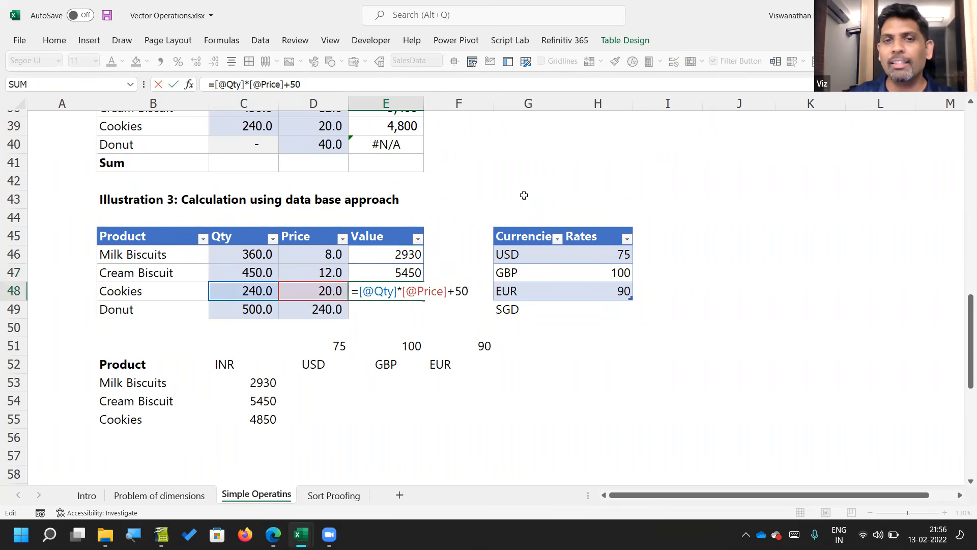
{"action": "key", "text": "BackSpace"}
{"action": "key", "text": "BackSpace"}
{"action": "key", "text": "BackSpace"}
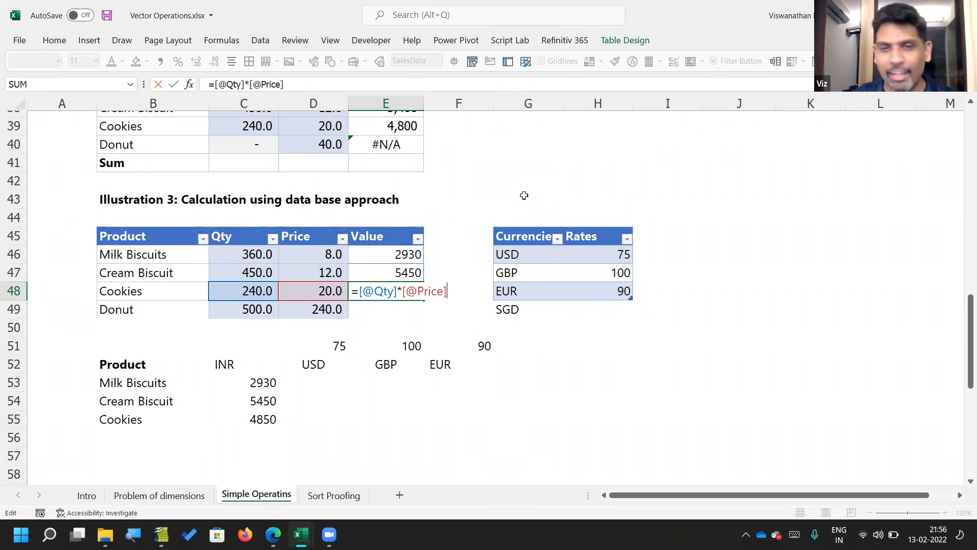
{"action": "key", "text": "Return"}
Step: Check the formula in each row of the SalesData Value column, E46 to E48
{"action": "key", "text": "Up"}
{"action": "key", "text": "Up"}
{"action": "key", "text": "F2"}
{"action": "key", "text": "Escape"}
{"action": "key", "text": "Up"}
{"action": "key", "text": "F2"}
{"action": "key", "text": "Escape"}
{"action": "key", "text": "Down"}
{"action": "key", "text": "F2"}
{"action": "key", "text": "Escape"}
{"action": "key", "text": "Down"}
{"action": "key", "text": "F2"}
{"action": "key", "text": "Escape"}
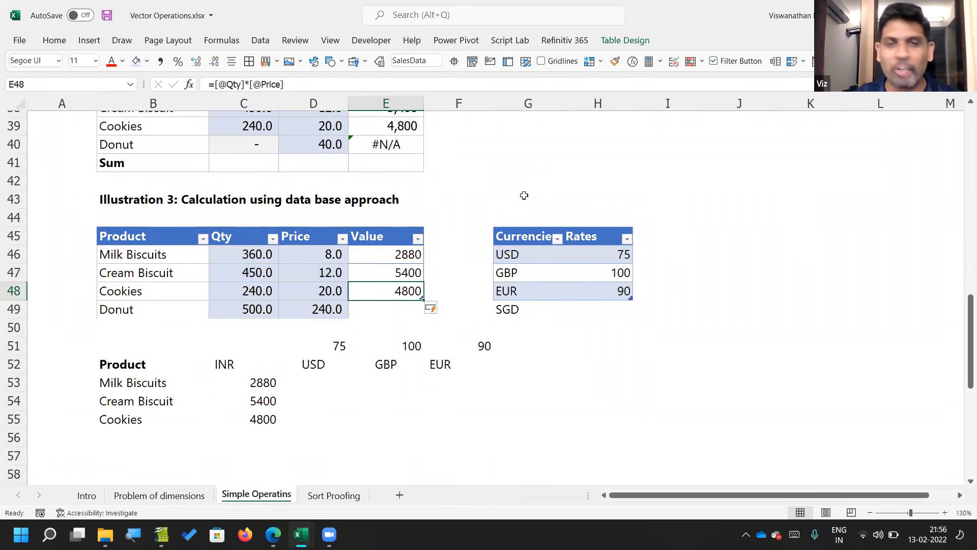
Step: Compare the Value formulas of the Cream Biscuit, Milk Biscuits and Cookies rows in SalesData
{"action": "key", "text": "Up"}
{"action": "key", "text": "F2"}
{"action": "key", "text": "Escape"}
{"action": "key", "text": "Up"}
{"action": "key", "text": "F2"}
{"action": "key", "text": "Escape"}
{"action": "key", "text": "Down"}
{"action": "key", "text": "F2"}
{"action": "key", "text": "Escape"}
{"action": "key", "text": "Down"}
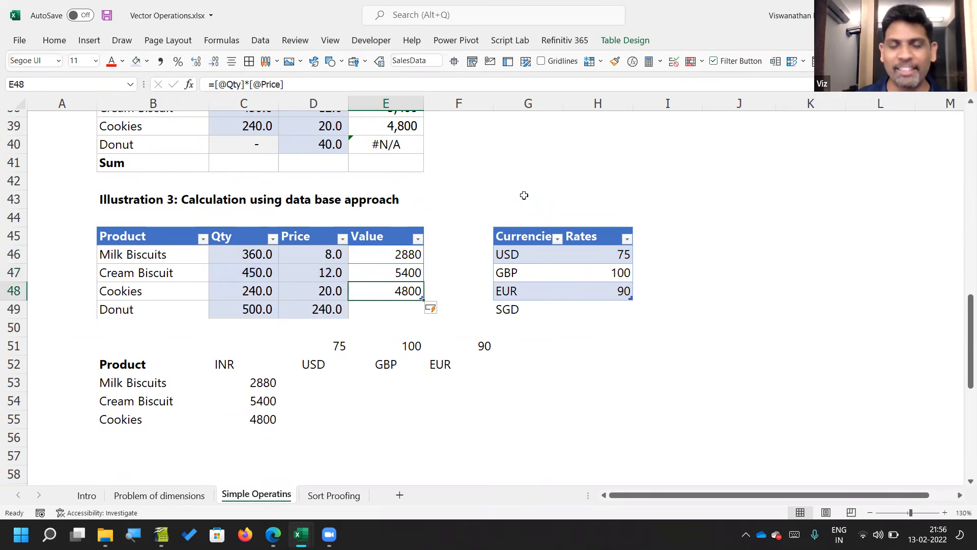
Step: Try referencing the whole INR spill range from D53 with =C53#
{"action": "key", "text": "Down"}
{"action": "key", "text": "Down"}
{"action": "key", "text": "Down"}
{"action": "key", "text": "Left"}
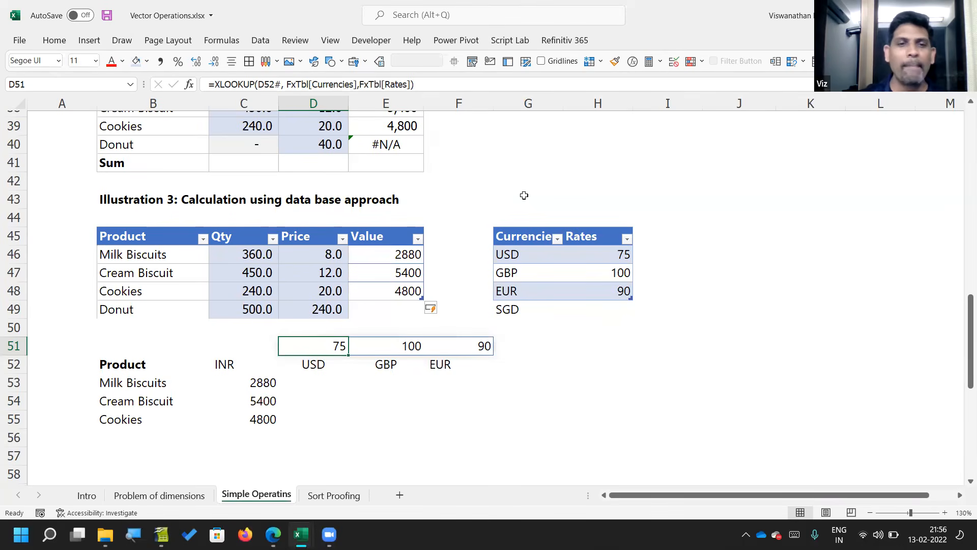
{"action": "scroll", "coordinate": [471, 322], "scroll_direction": "down", "scroll_amount": 1}
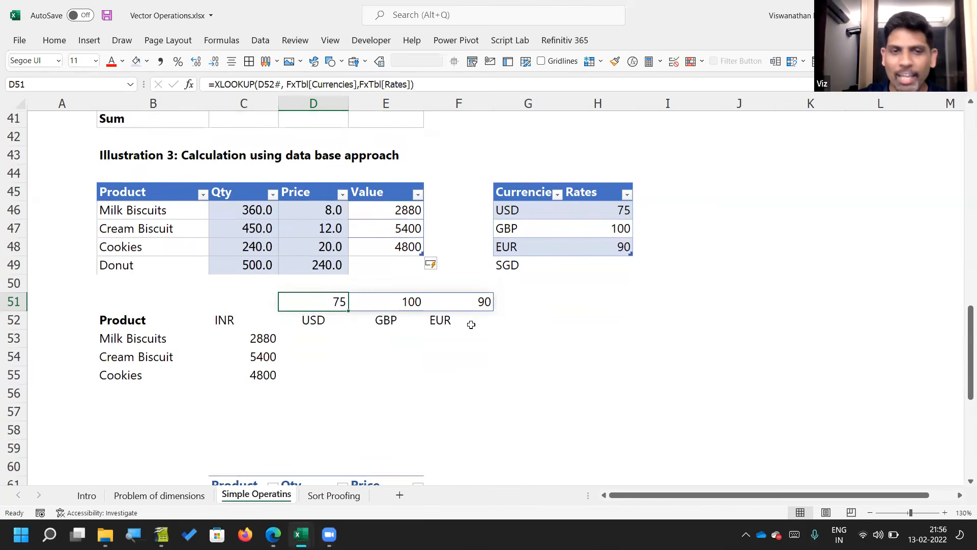
{"action": "left_click", "coordinate": [334, 335]}
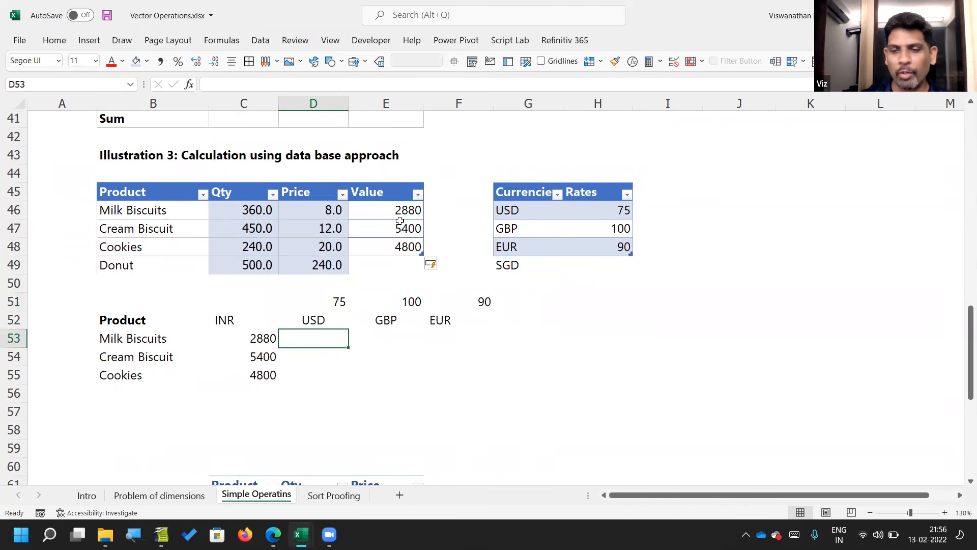
{"action": "type", "text": "="}
{"action": "key", "text": "Left"}
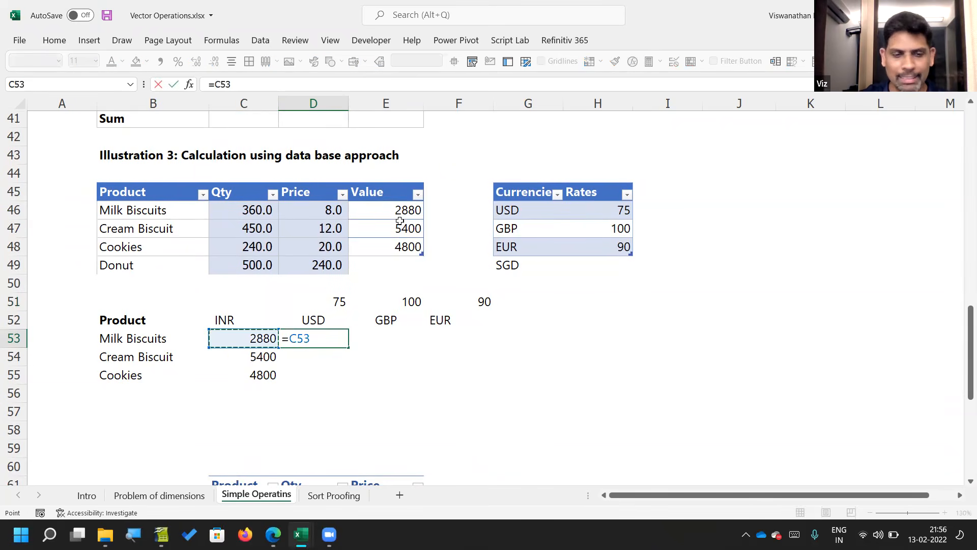
{"action": "type", "text": "#"}
{"action": "key", "text": "ctrl+Return"}
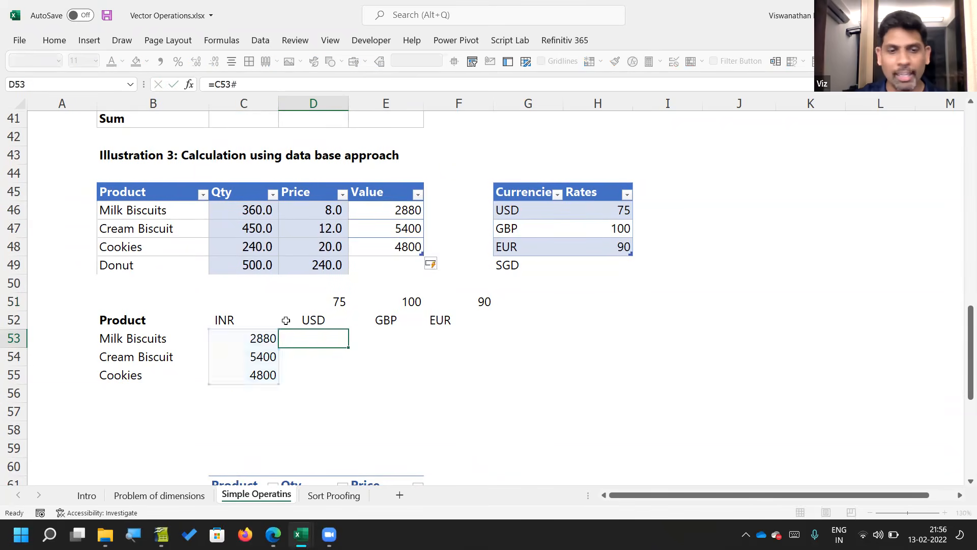
Step: Inspect the formula behind the INR values in C53 and the range it spills over
{"action": "key", "text": "Left"}
{"action": "key", "text": "F2"}
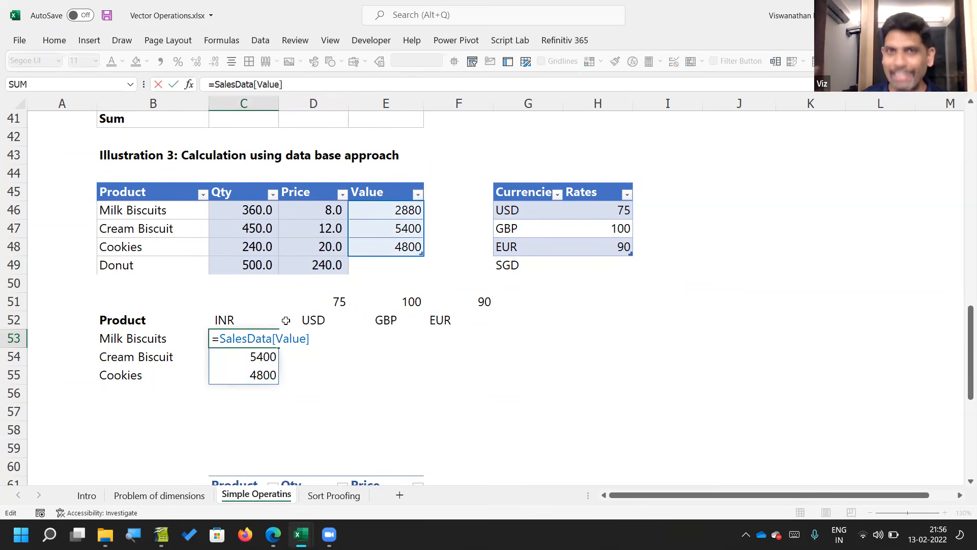
{"action": "key", "text": "Escape"}
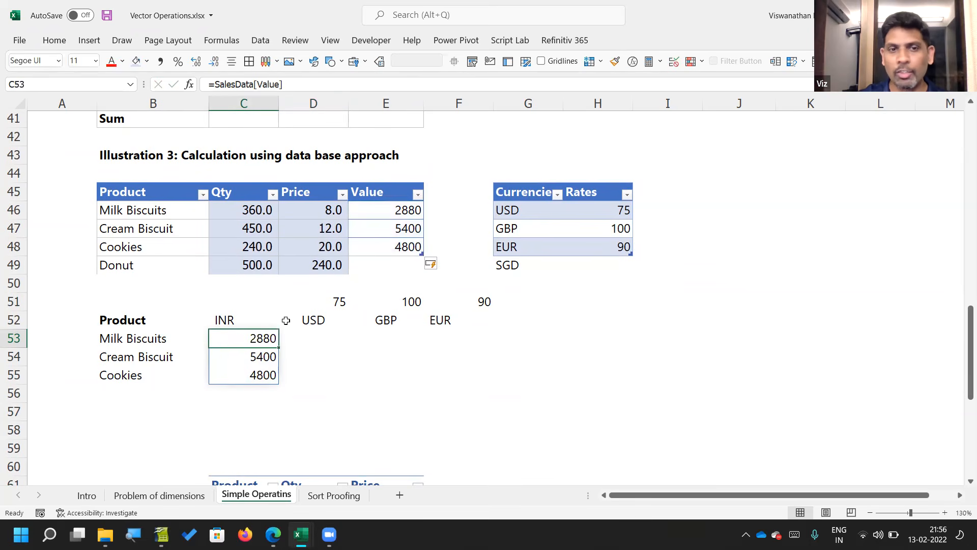
{"action": "key", "text": "shift+Down"}
{"action": "key", "text": "shift+Down"}
{"action": "key", "text": "Right"}
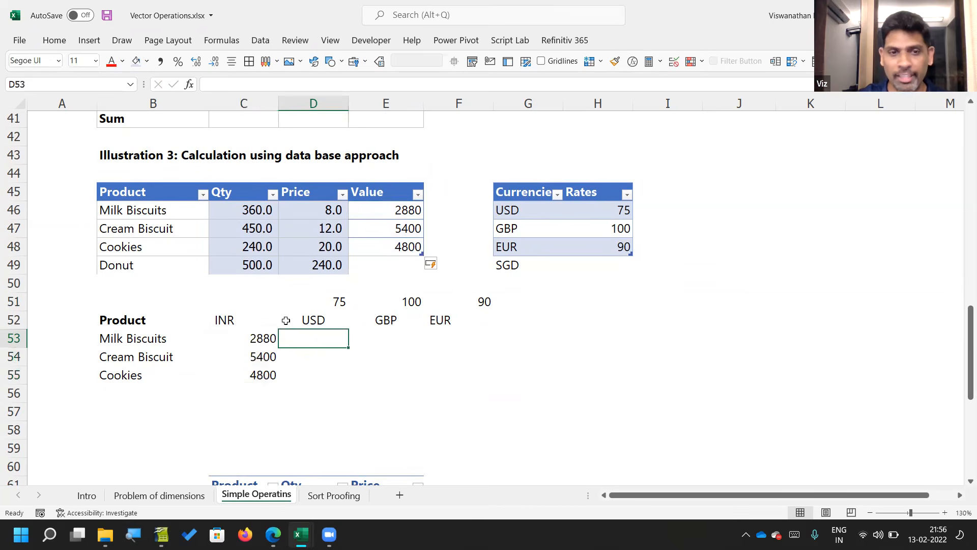
{"action": "key", "text": "Left"}
{"action": "key", "text": "Right"}
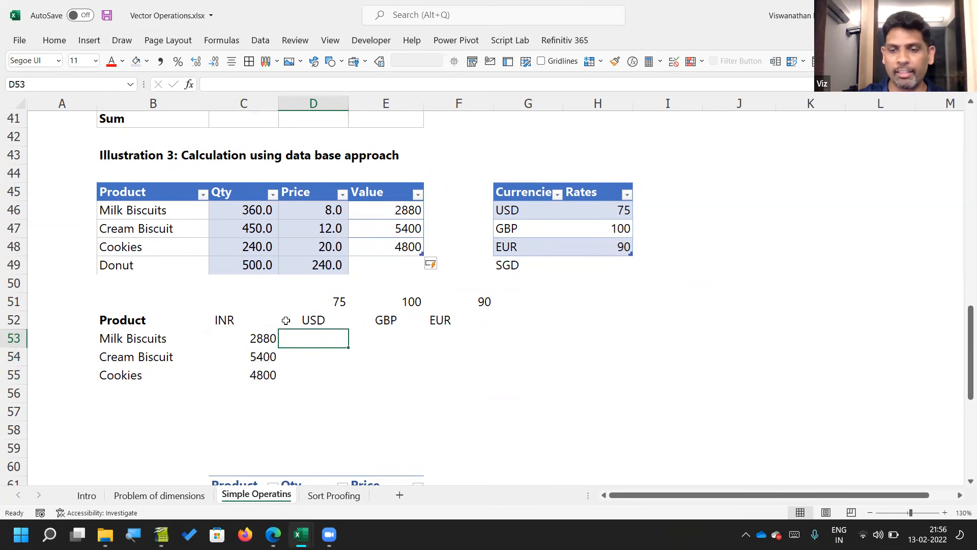
Step: Enter =C53#/XLOOKUP(D52#,FxTbl[Currencies],FxTbl[Rates]) in D53 to convert the INR values into every currency
{"action": "type", "text": "="}
{"action": "key", "text": "Left"}
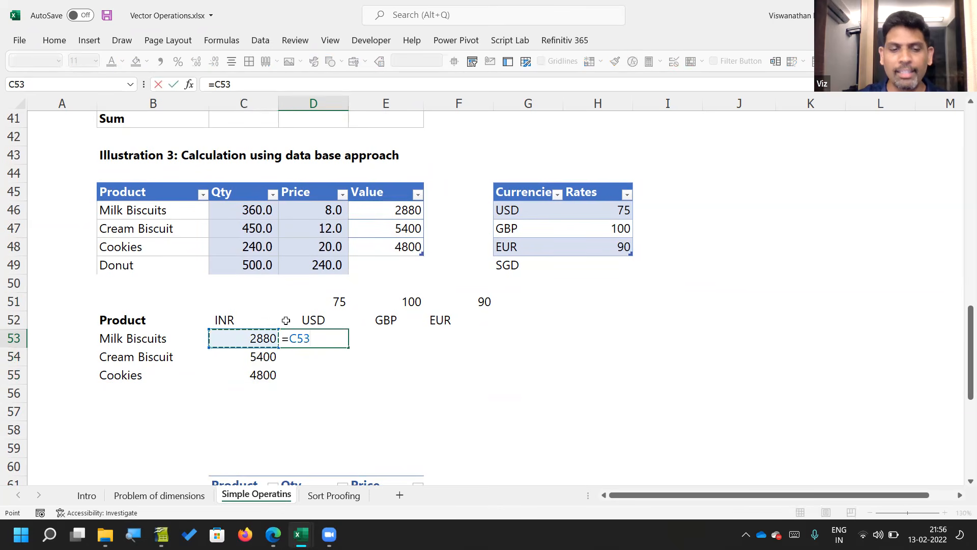
{"action": "type", "text": "#/"}
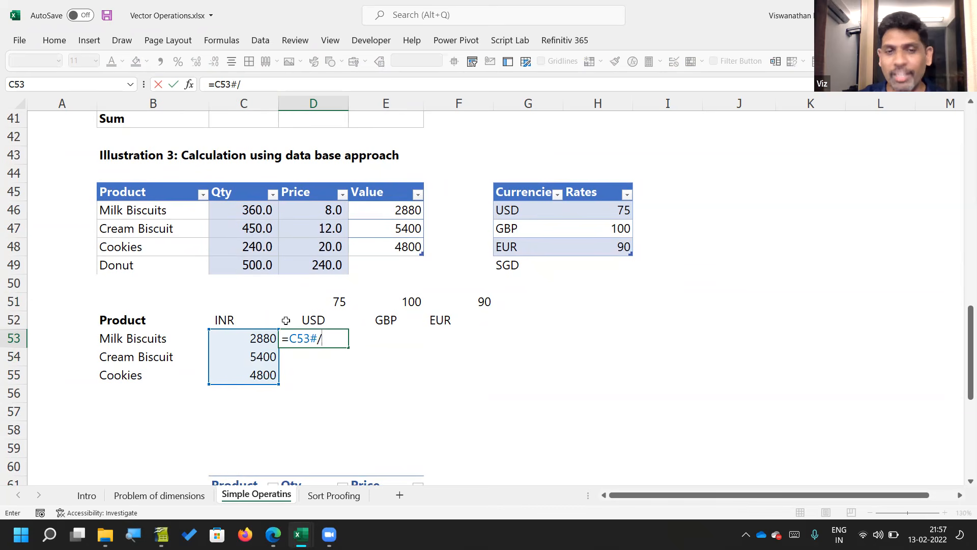
{"action": "type", "text": "xlo"}
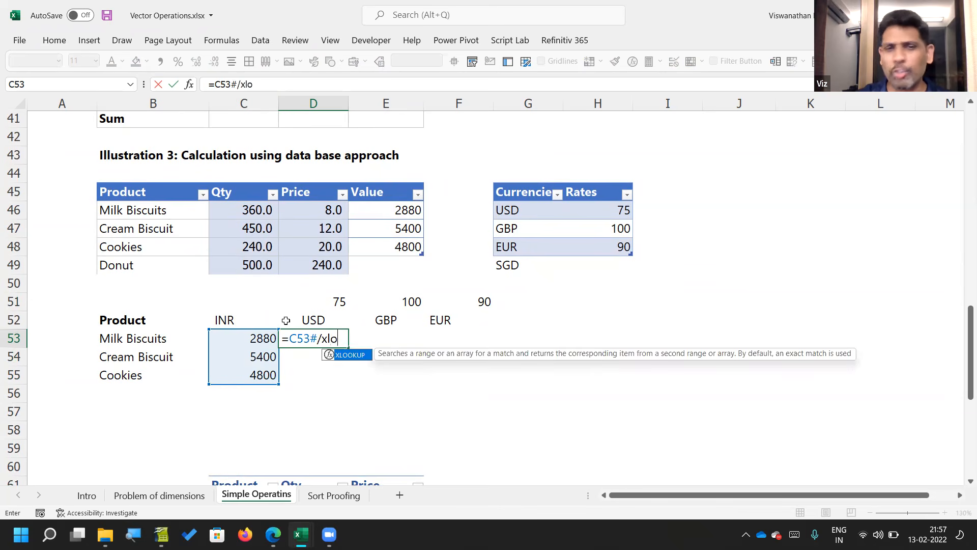
{"action": "key", "text": "Tab"}
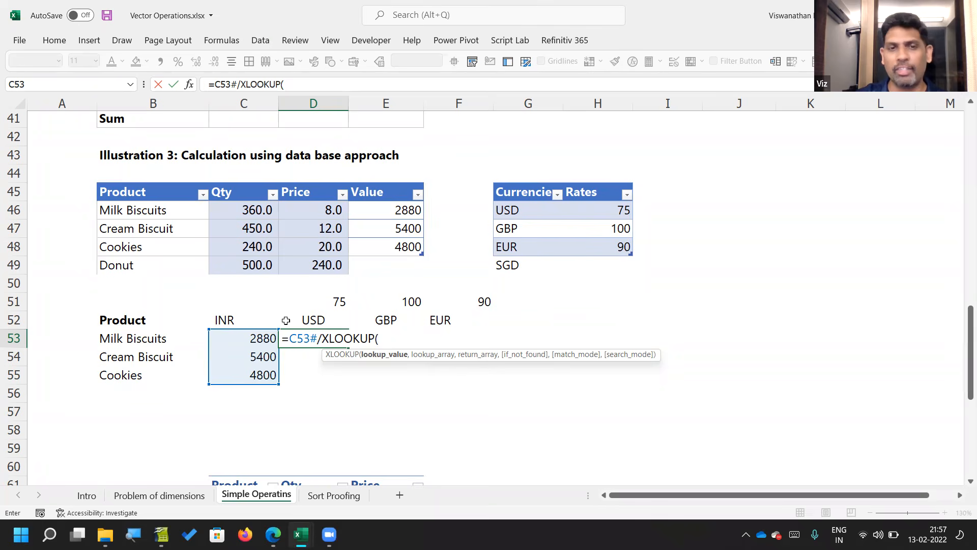
{"action": "left_click", "coordinate": [286, 320]}
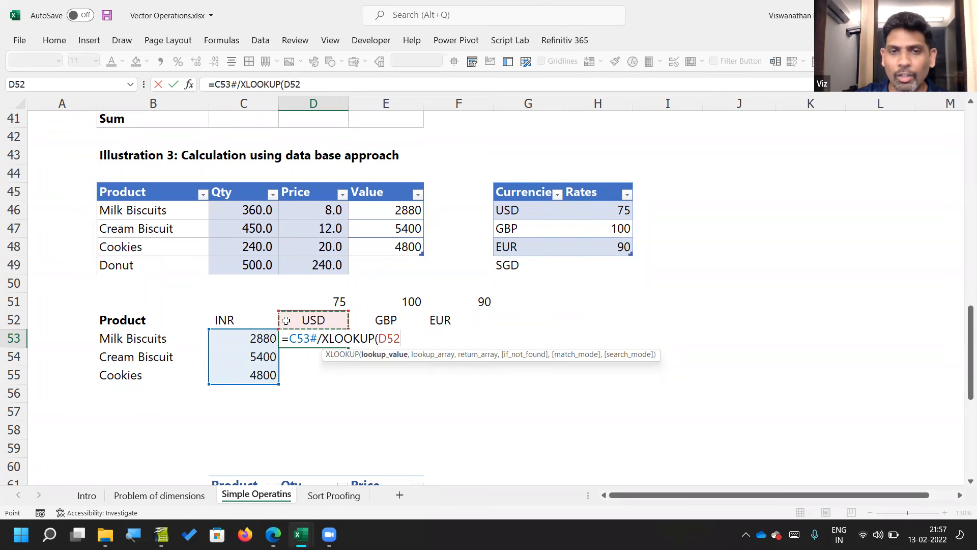
{"action": "type", "text": "#"}
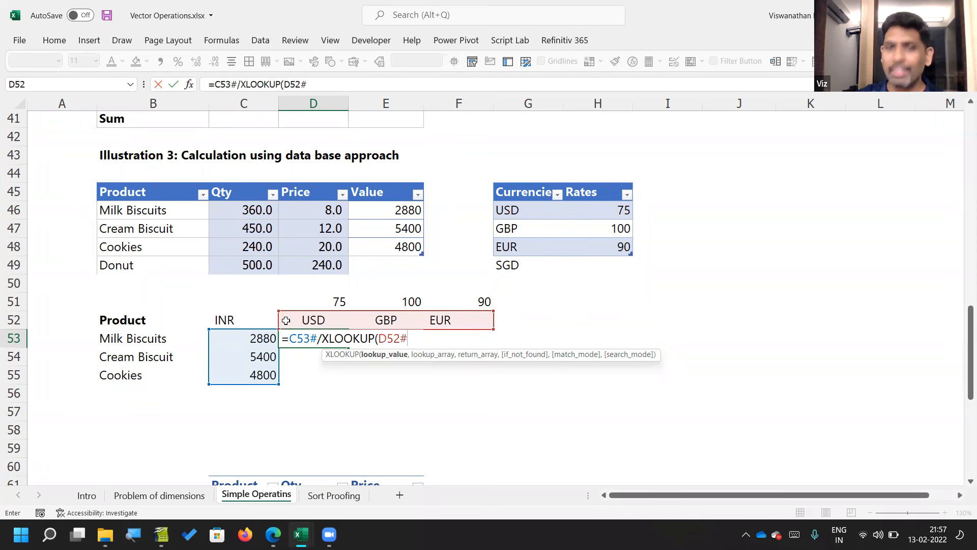
{"action": "type", "text": ",FxTbl[Currencies"}
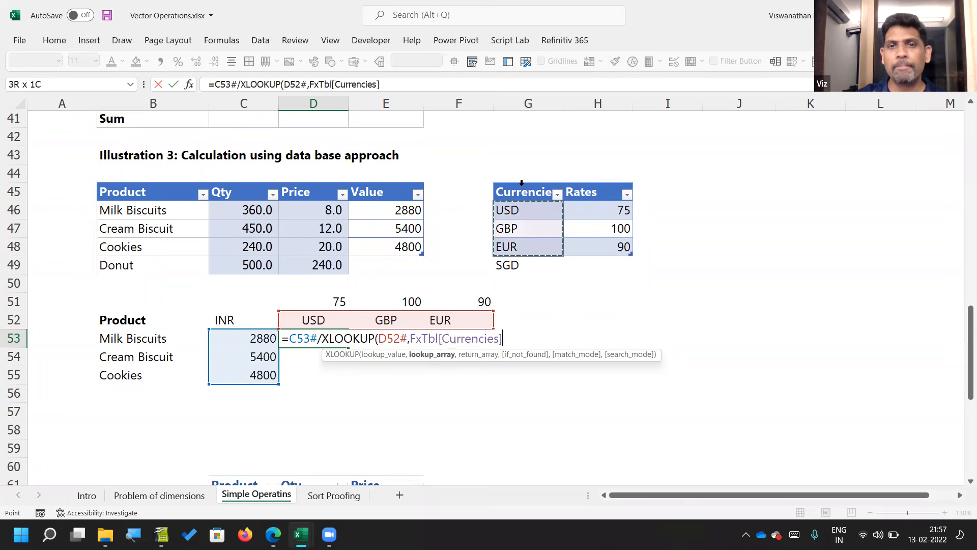
{"action": "left_click", "coordinate": [521, 183]}
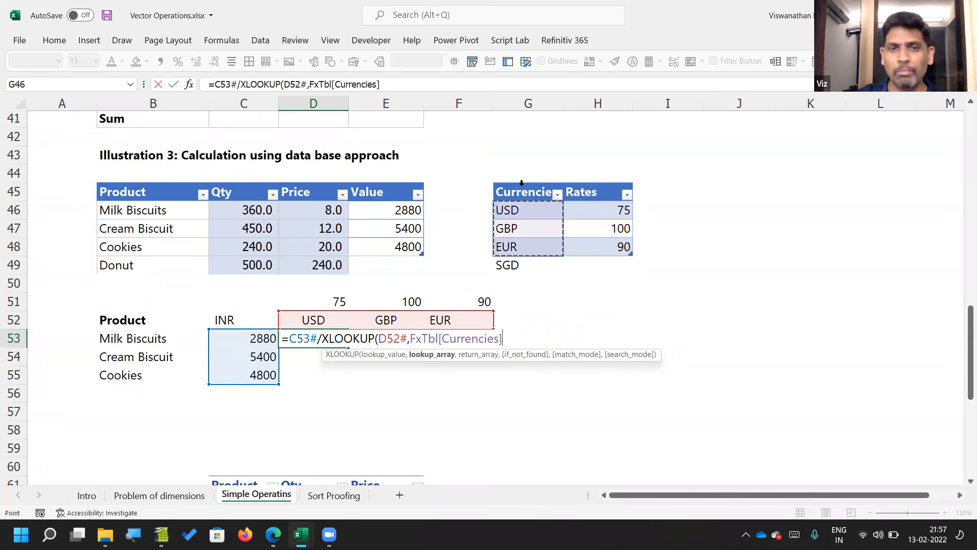
{"action": "type", "text": ","}
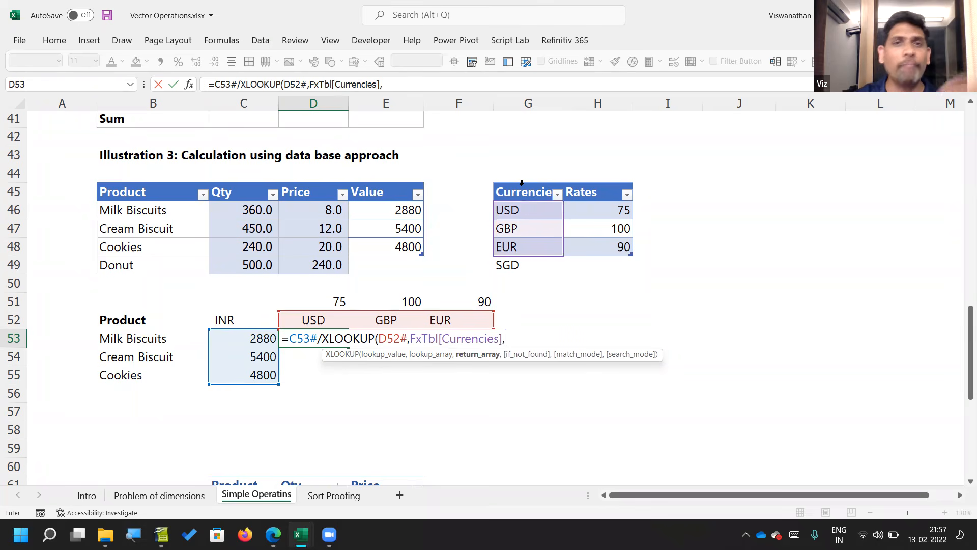
{"action": "left_click", "coordinate": [590, 184]}
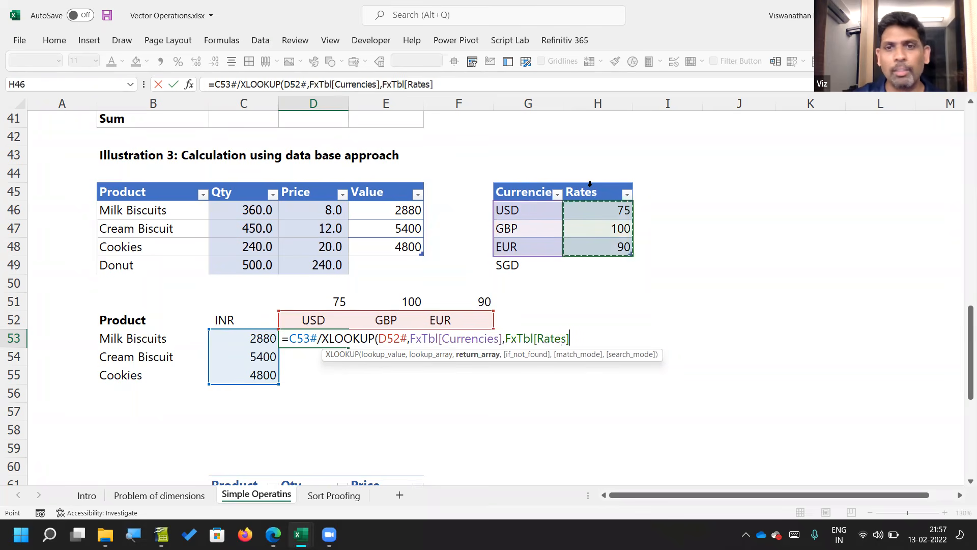
{"action": "type", "text": ")"}
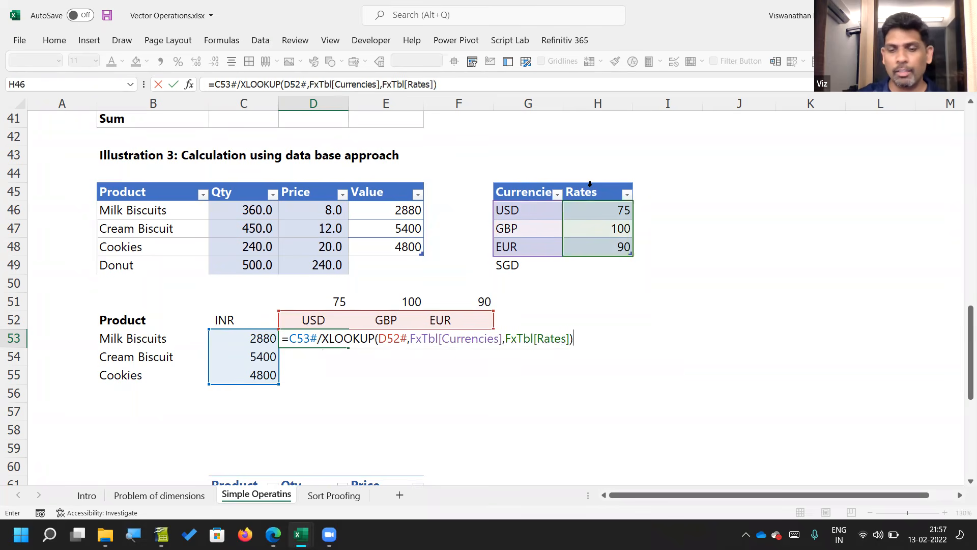
{"action": "key", "text": "Return"}
{"action": "key", "text": "Up"}
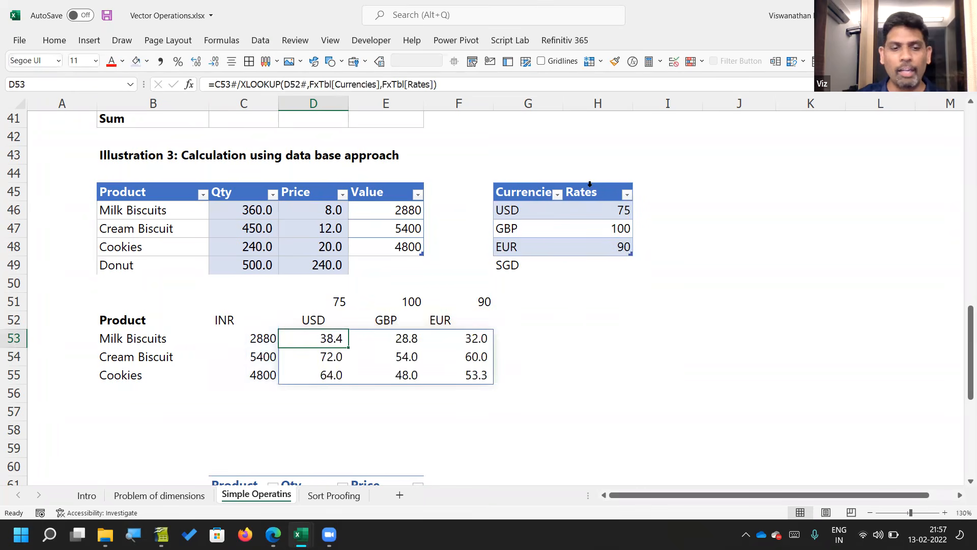
Step: Delete the helper XLOOKUP rates formula in D51 above the currency headers
{"action": "key", "text": "Up"}
{"action": "key", "text": "Up"}
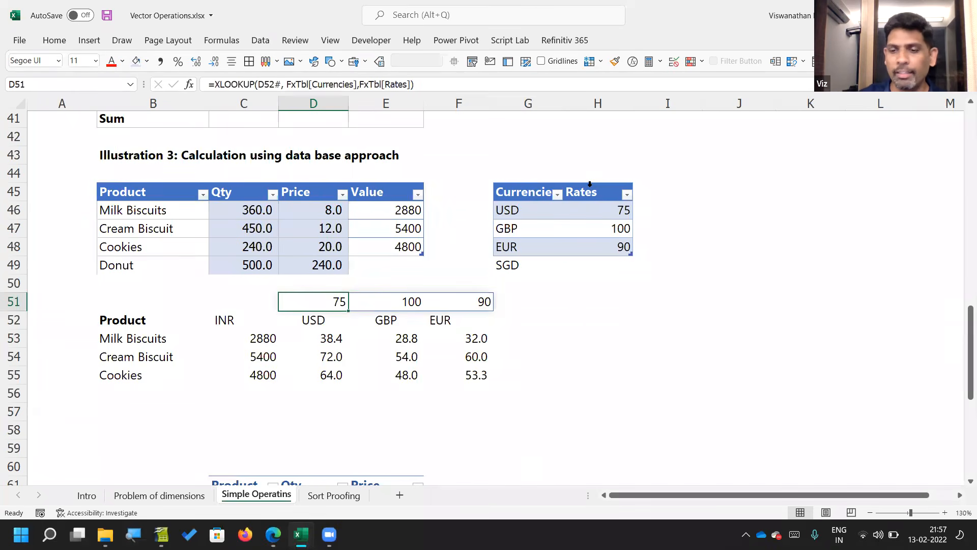
{"action": "key", "text": "Delete"}
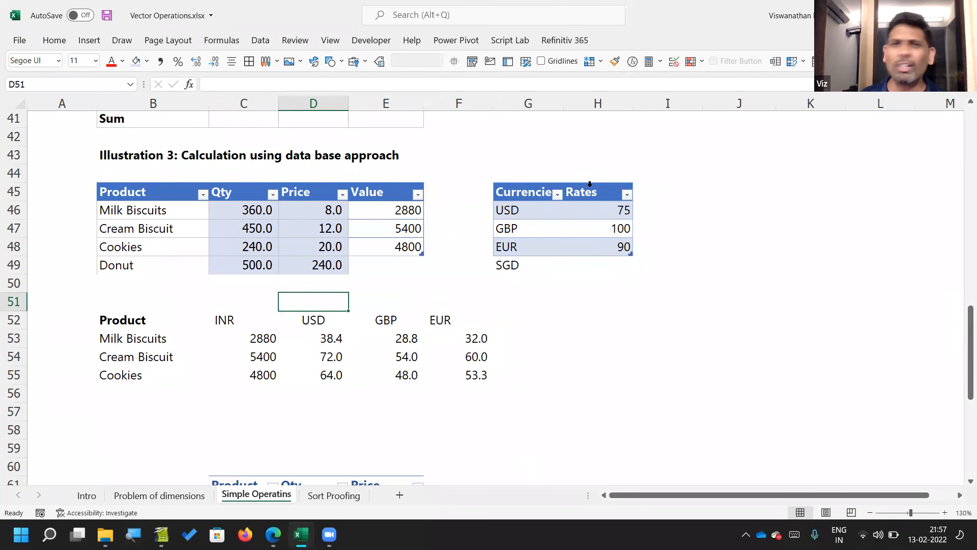
{"action": "key", "text": "Down"}
{"action": "key", "text": "Down"}
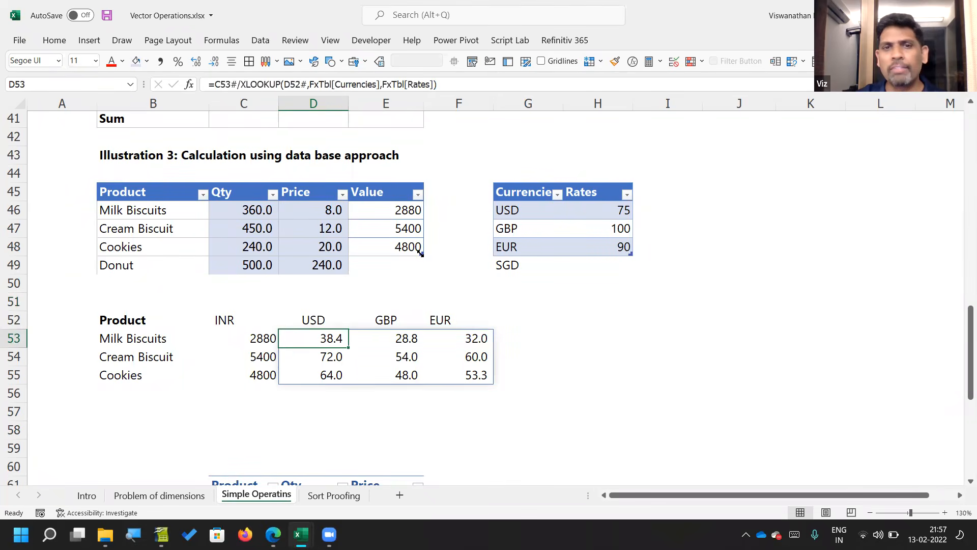
Step: Extend the SalesData table to include the Donut row 49, and check the Donut formulas in both the table and the currency grid
{"action": "left_click_drag", "start_coordinate": [422, 253], "coordinate": [423, 273]}
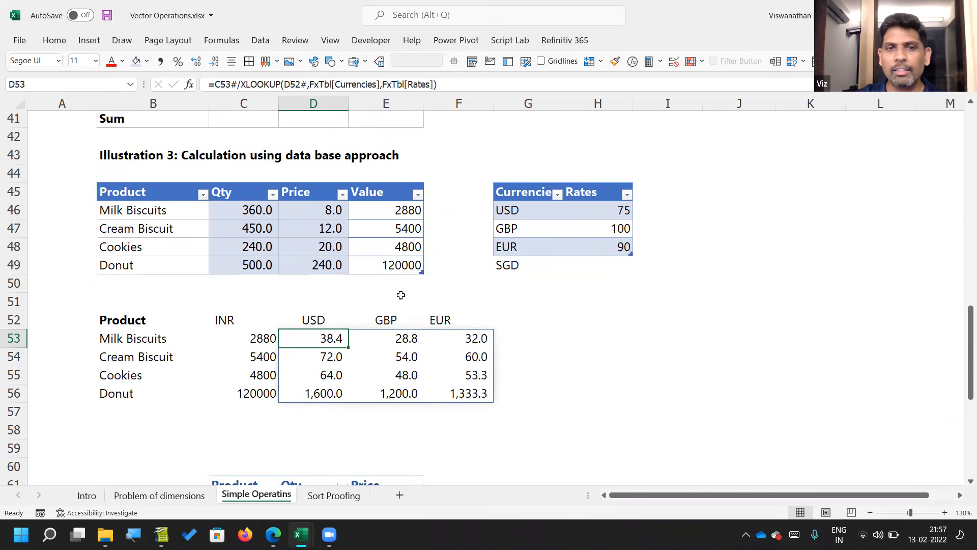
{"action": "left_click", "coordinate": [255, 392]}
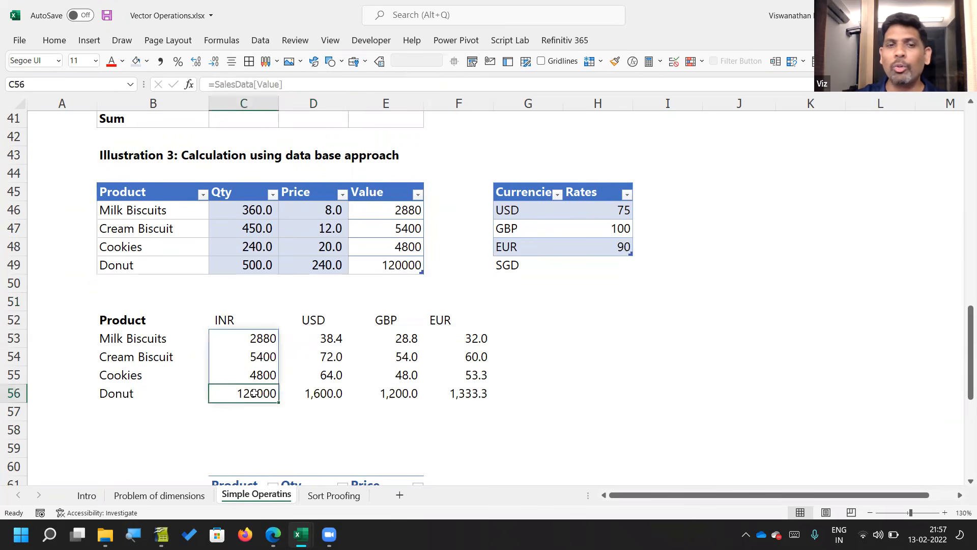
{"action": "left_click", "coordinate": [399, 266]}
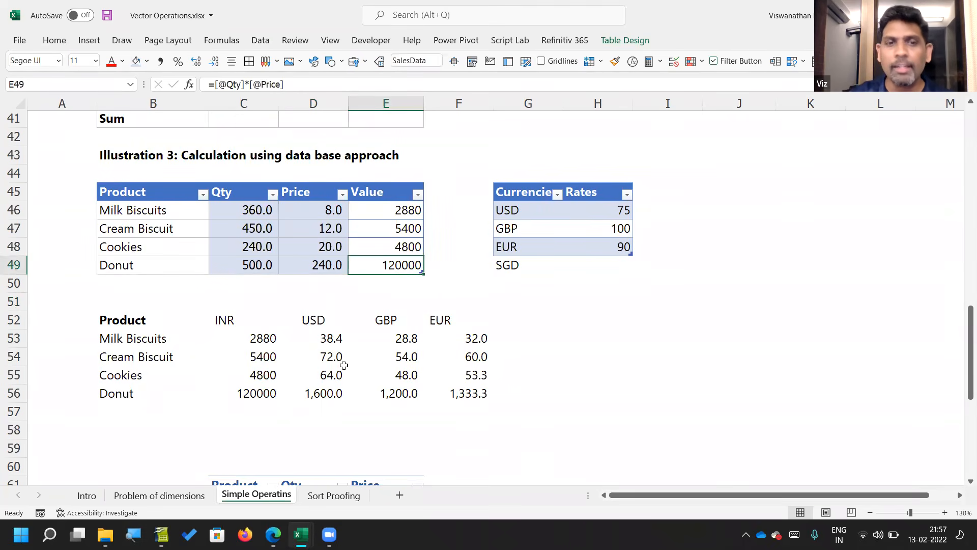
{"action": "left_click", "coordinate": [335, 388]}
{"action": "key", "text": "Right"}
{"action": "key", "text": "Right"}
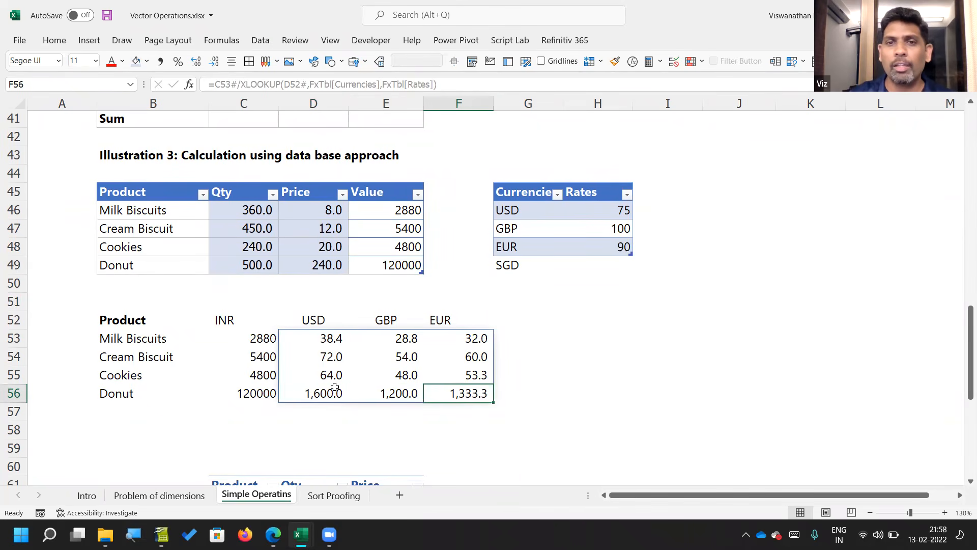
Step: Enter 55 as the SGD rate in H49
{"action": "left_click", "coordinate": [514, 272]}
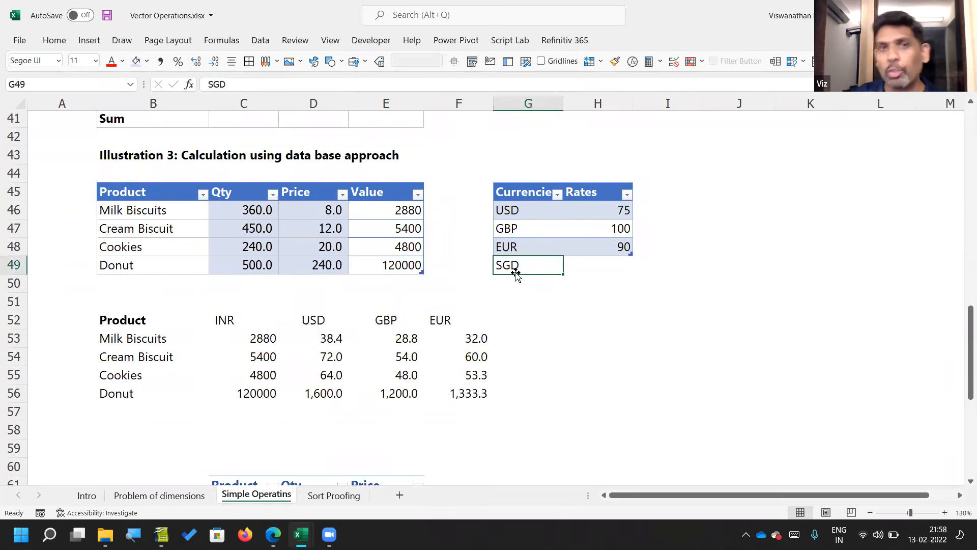
{"action": "key", "text": "Right"}
{"action": "type", "text": "55"}
{"action": "key", "text": "Return"}
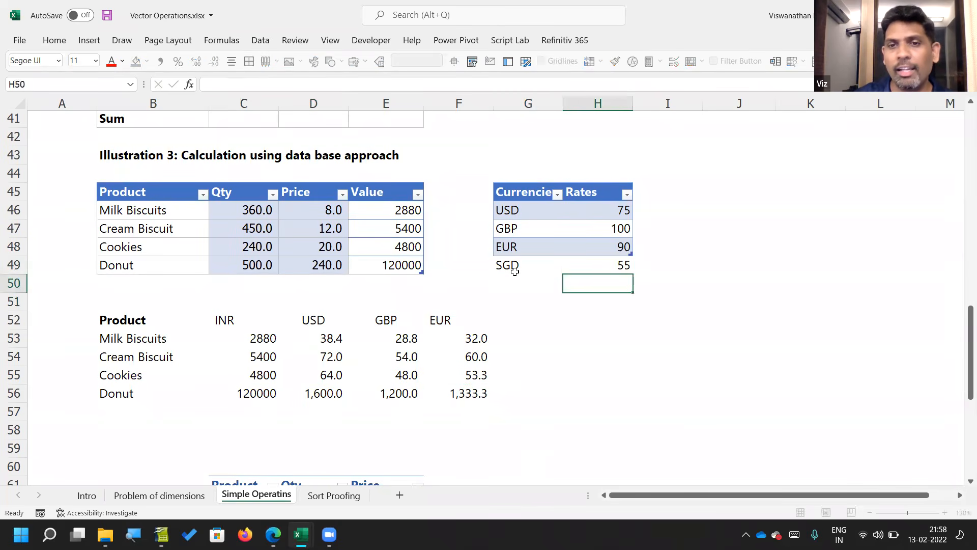
Step: Clear the SGD entry and its rate from G49:H49, below the FxTbl currency table
{"action": "key", "text": "Up"}
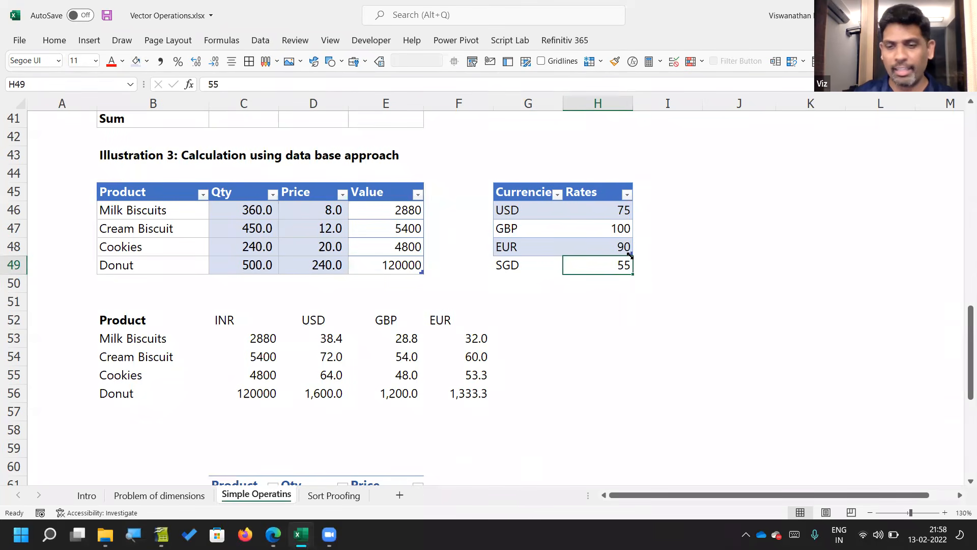
{"action": "key", "text": "shift+Left"}
{"action": "key", "text": "Delete"}
{"action": "key", "text": "shift+Right"}
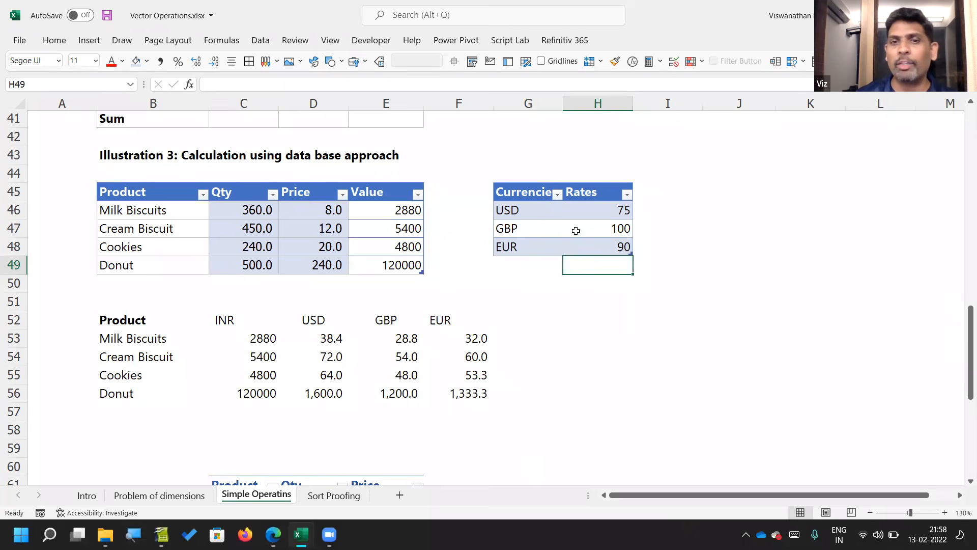
Step: Re-enter SGD in G49 with a rate of 55 so the FxTbl table expands to include the row
{"action": "key", "text": "Left"}
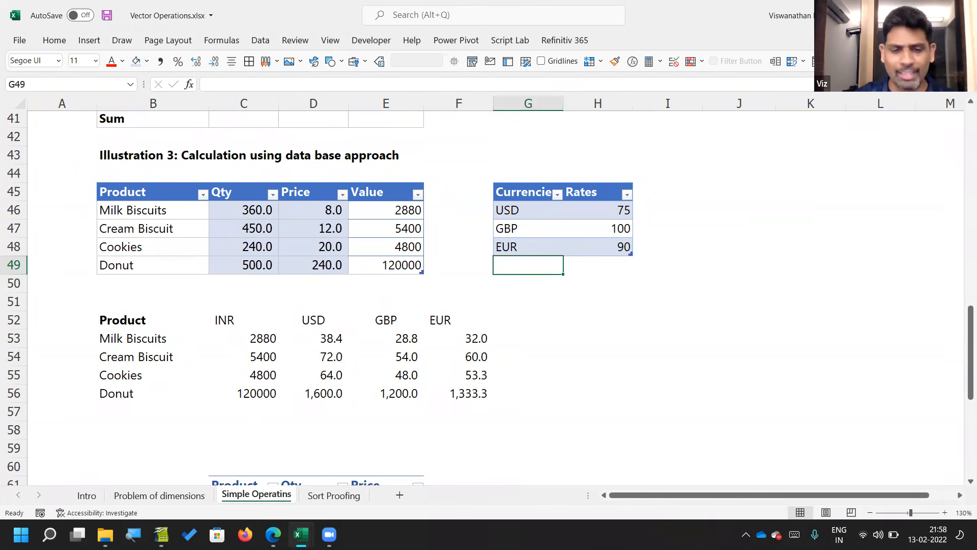
{"action": "type", "text": "SGD"}
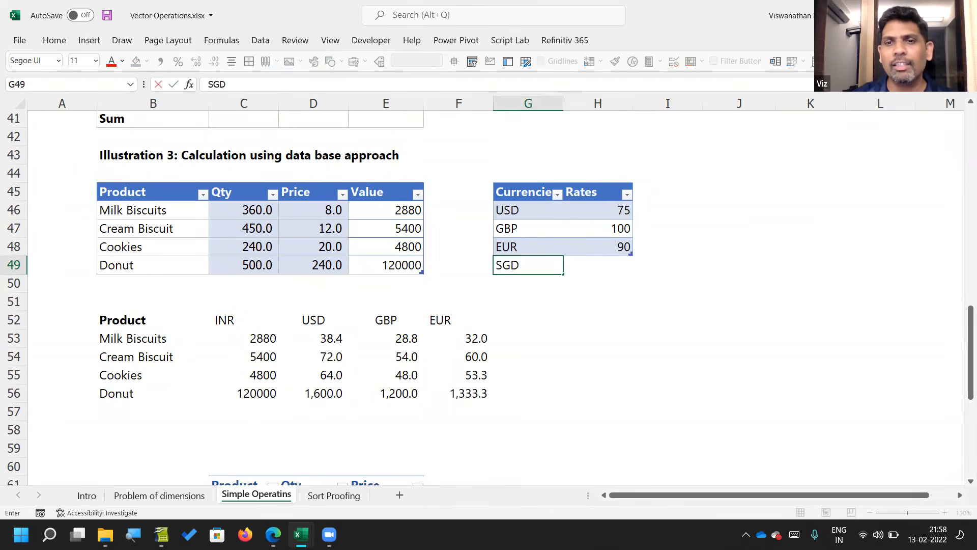
{"action": "key", "text": "Tab"}
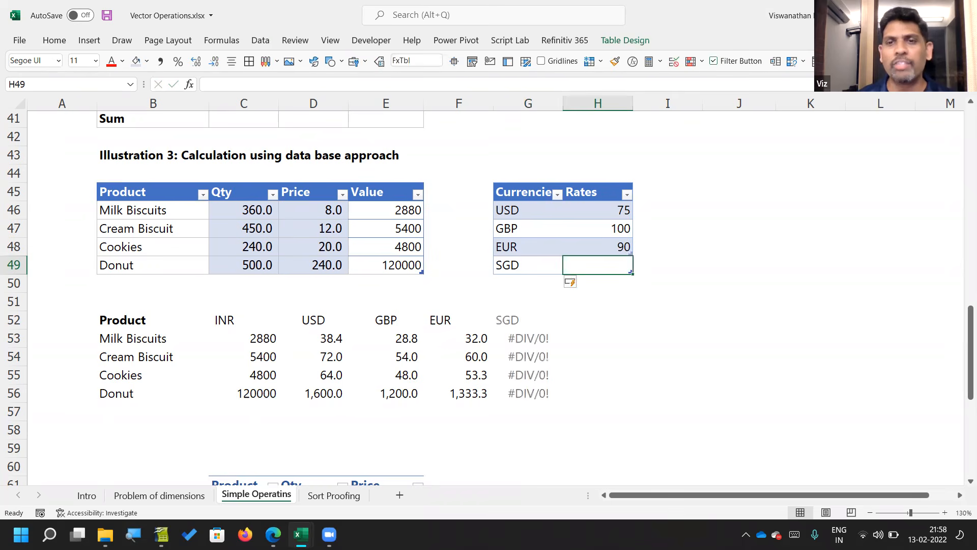
{"action": "type", "text": "55"}
{"action": "key", "text": "Return"}
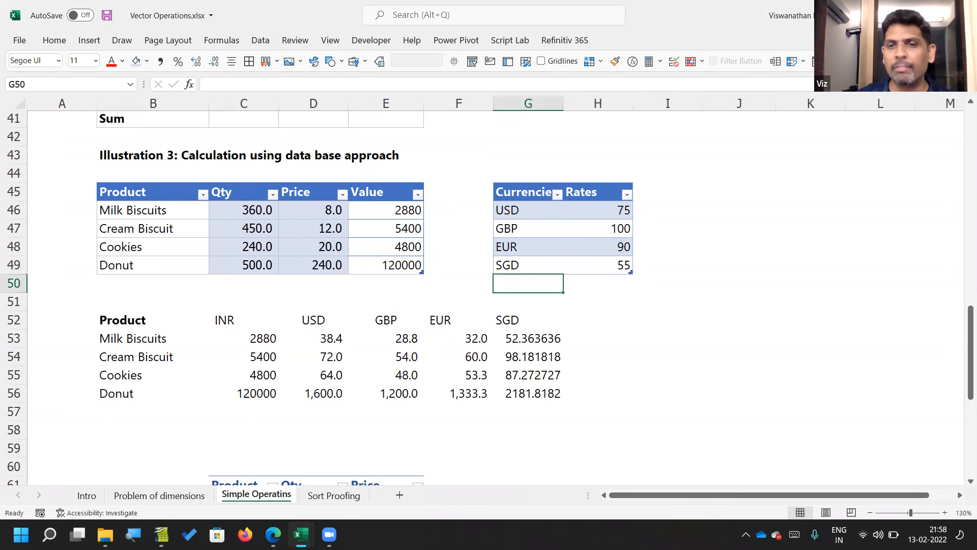
Step: Format the spilled currency values D53:G56 with comma style and one decimal place
{"action": "key", "text": "Down"}
{"action": "key", "text": "Down"}
{"action": "key", "text": "Down"}
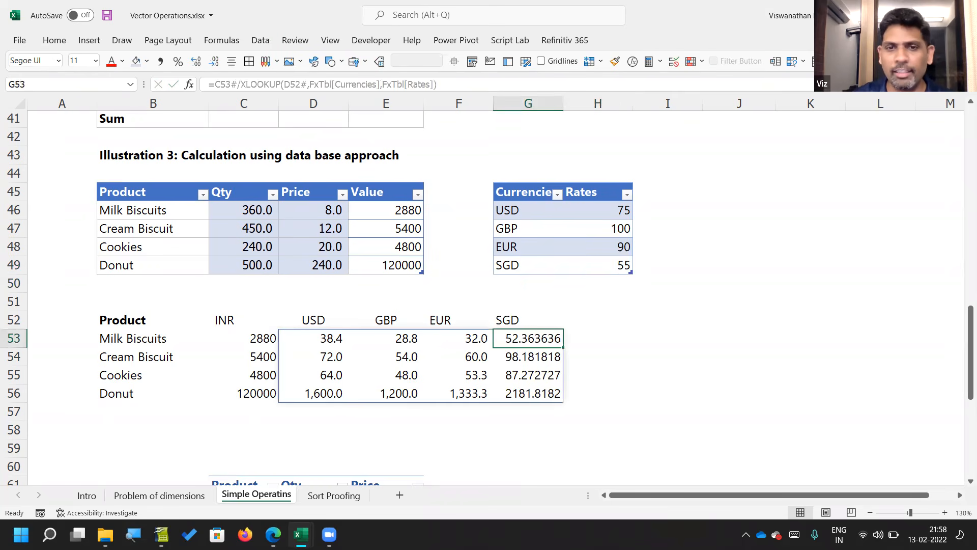
{"action": "key", "text": "shift+Down"}
{"action": "key", "text": "shift+Down"}
{"action": "key", "text": "shift+Down"}
{"action": "key", "text": "shift+Left"}
{"action": "key", "text": "shift+Left"}
{"action": "key", "text": "shift+Left"}
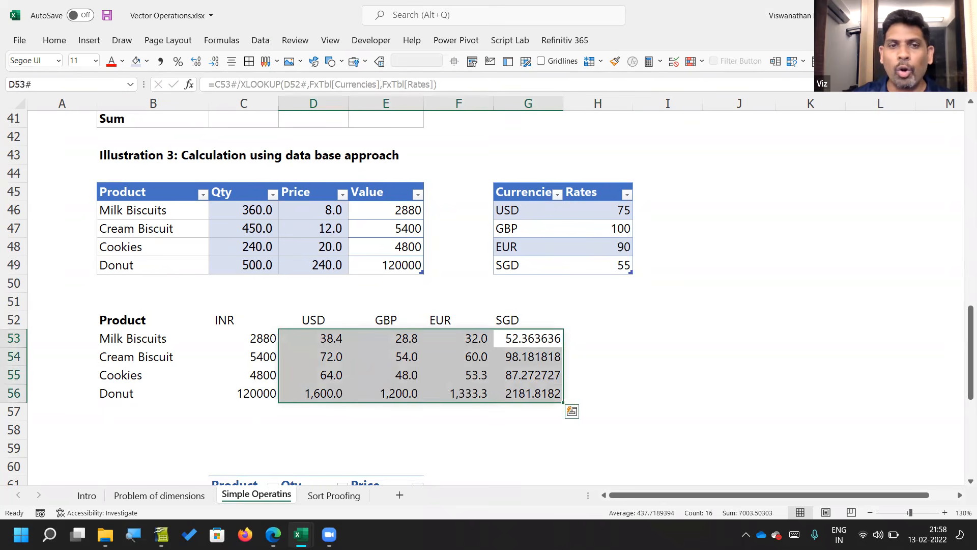
{"action": "left_click", "coordinate": [161, 61]}
{"action": "left_click", "coordinate": [214, 62]}
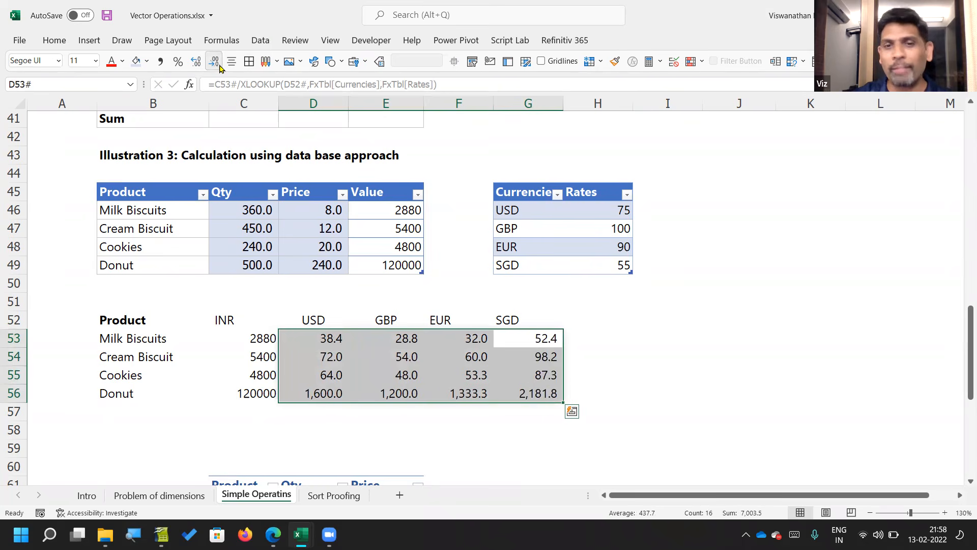
{"action": "left_click", "coordinate": [581, 351]}
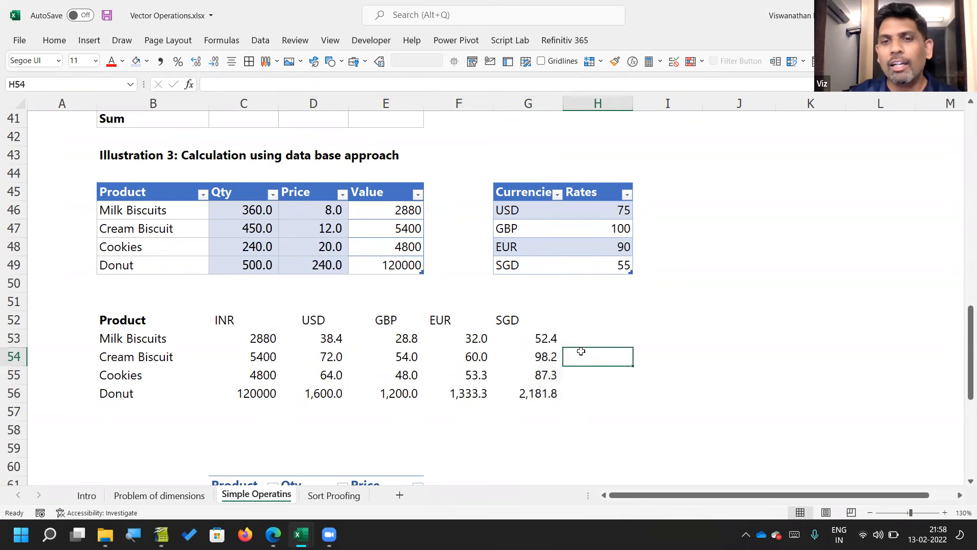
{"action": "left_click_drag", "start_coordinate": [571, 314], "coordinate": [569, 403]}
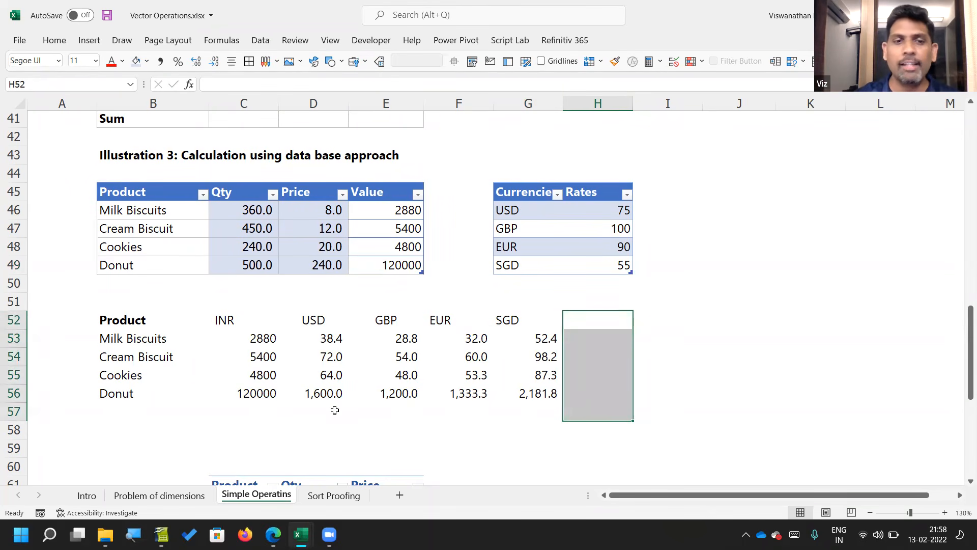
{"action": "left_click", "coordinate": [334, 410]}
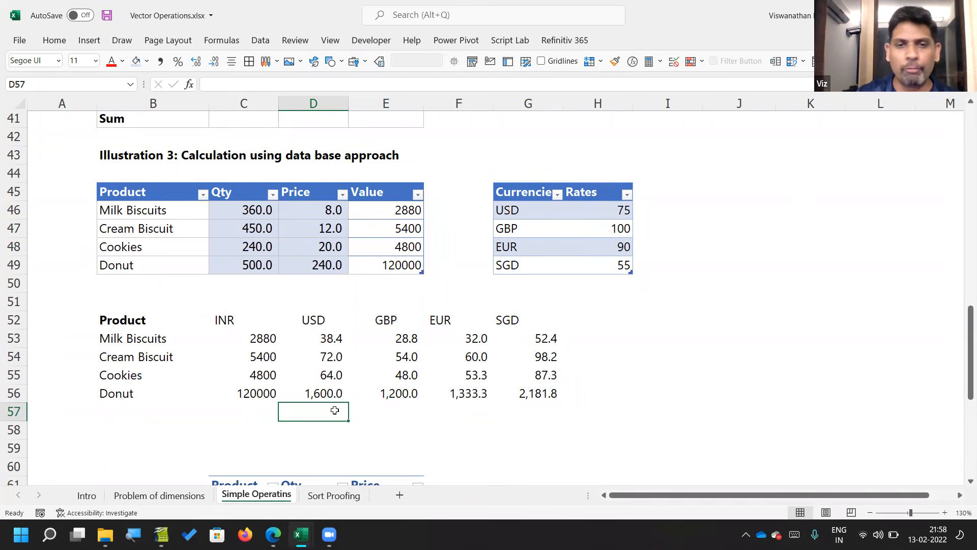
{"action": "key", "text": "Right"}
{"action": "key", "text": "Right"}
{"action": "key", "text": "Left"}
{"action": "key", "text": "Right"}
{"action": "key", "text": "Right"}
{"action": "key", "text": "Right"}
{"action": "key", "text": "Left"}
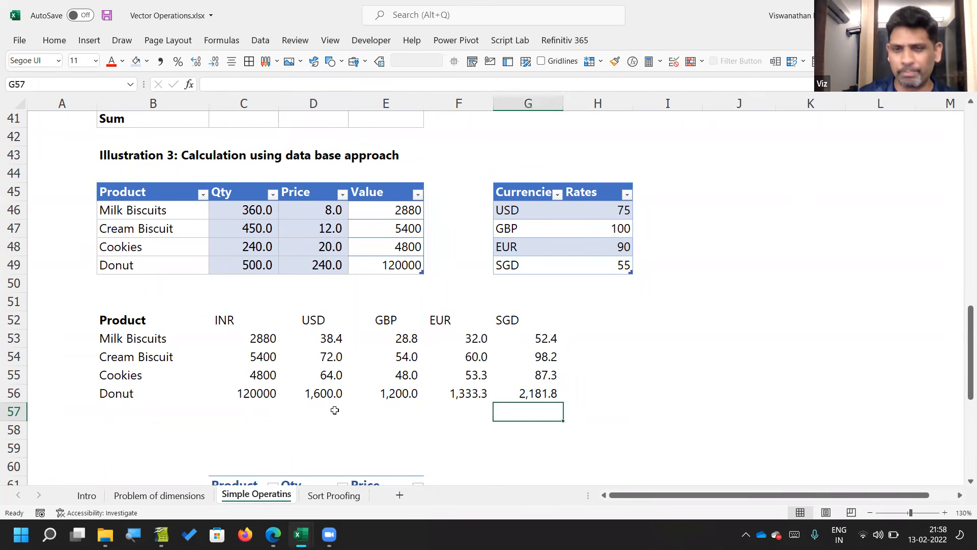
{"action": "key", "text": "Left"}
{"action": "key", "text": "Left"}
{"action": "key", "text": "Right"}
{"action": "key", "text": "Right"}
{"action": "key", "text": "Right"}
{"action": "key", "text": "Up"}
{"action": "key", "text": "Up"}
{"action": "key", "text": "Up"}
{"action": "key", "text": "Up"}
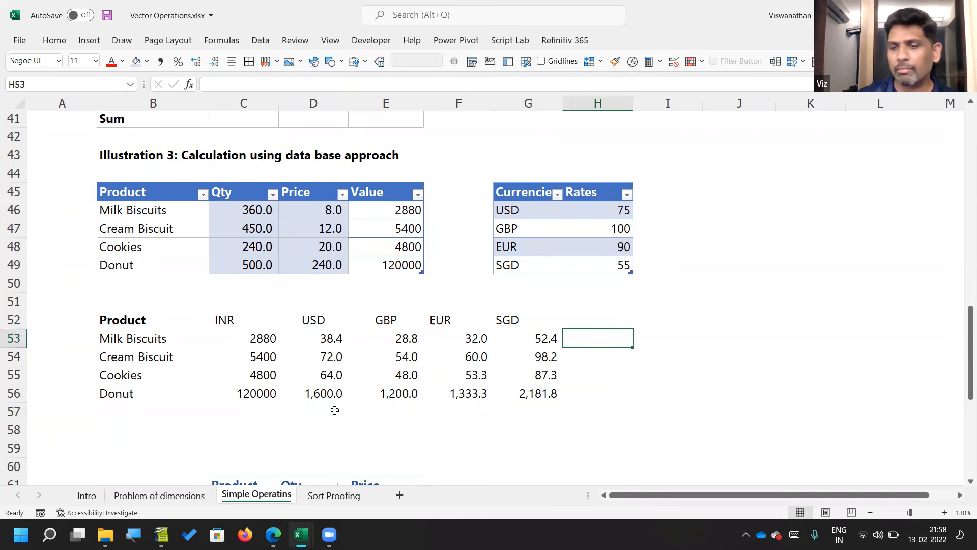
{"action": "key", "text": "Return"}
{"action": "key", "text": "Up"}
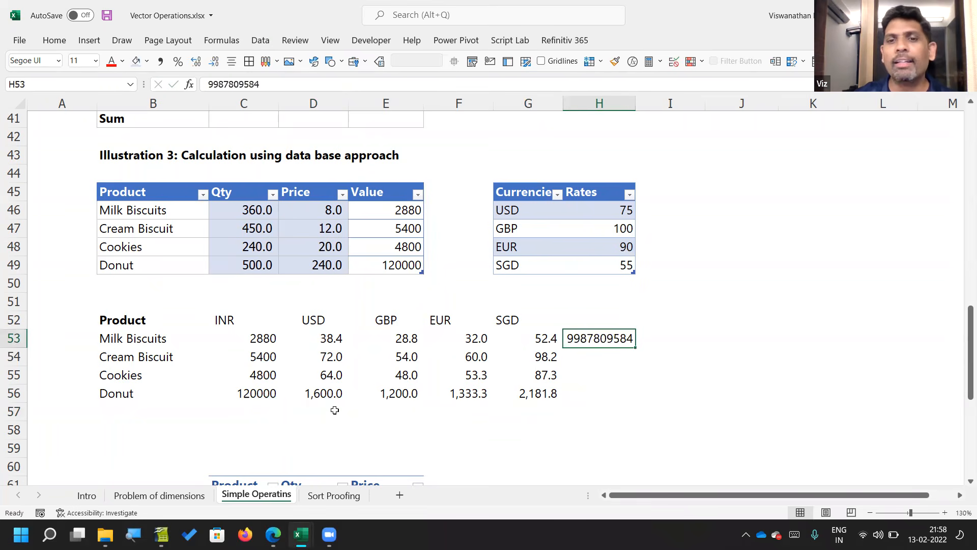
{"action": "key", "text": "Delete"}
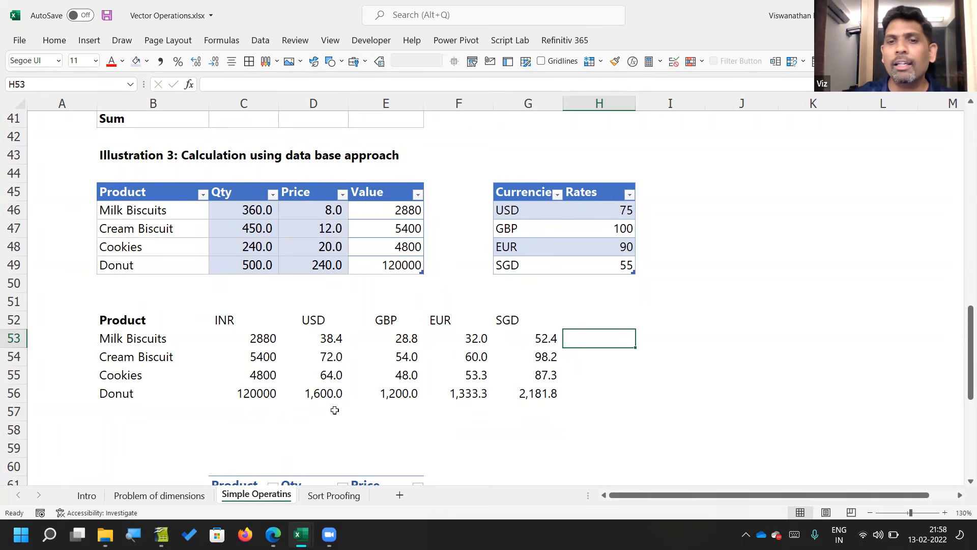
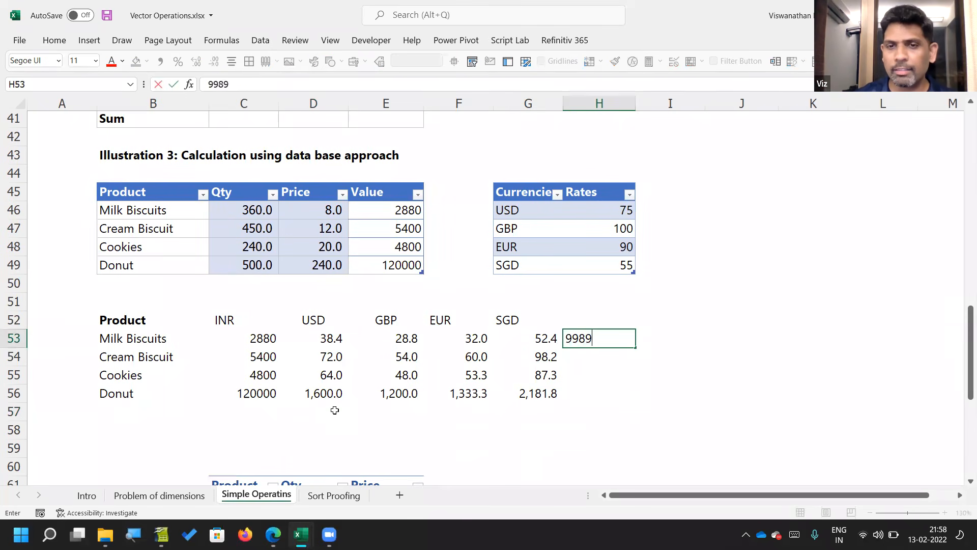
{"action": "key", "text": "Return"}
{"action": "key", "text": "Up"}
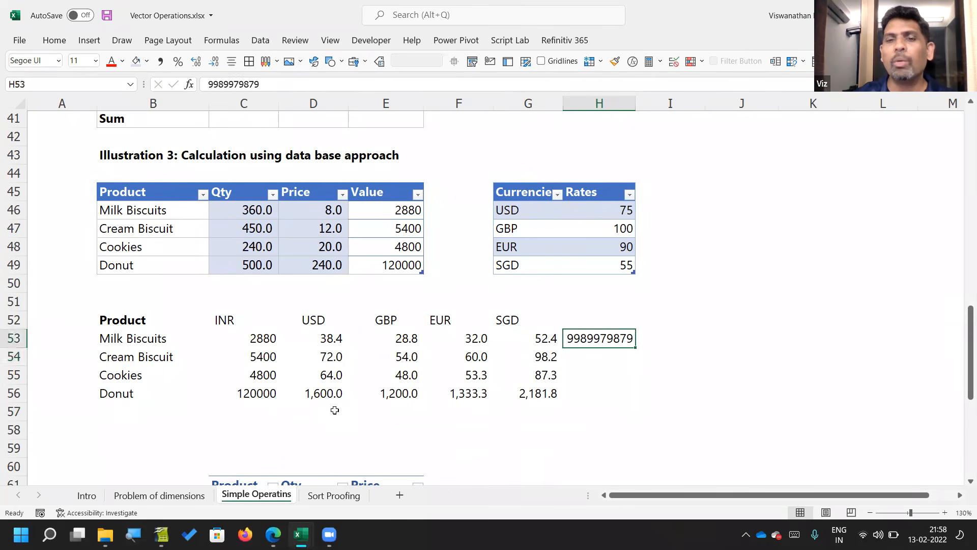
Step: Add the AED currency with a rate of 21 in row 50 of the FxTbl table
{"action": "key", "text": "Up"}
{"action": "key", "text": "Left"}
{"action": "key", "text": "Up"}
{"action": "key", "text": "Up"}
{"action": "key", "text": "Up"}
{"action": "key", "text": "Down"}
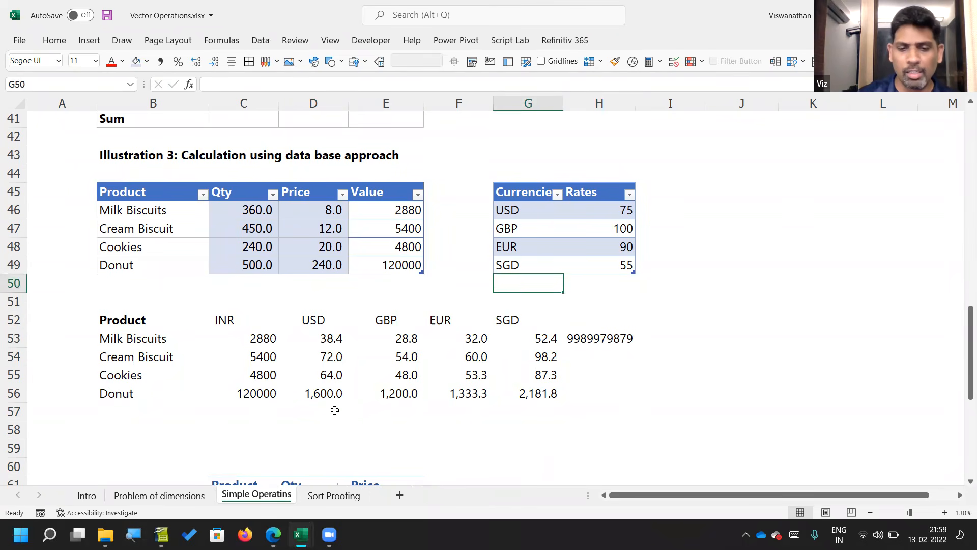
{"action": "type", "text": "AED"}
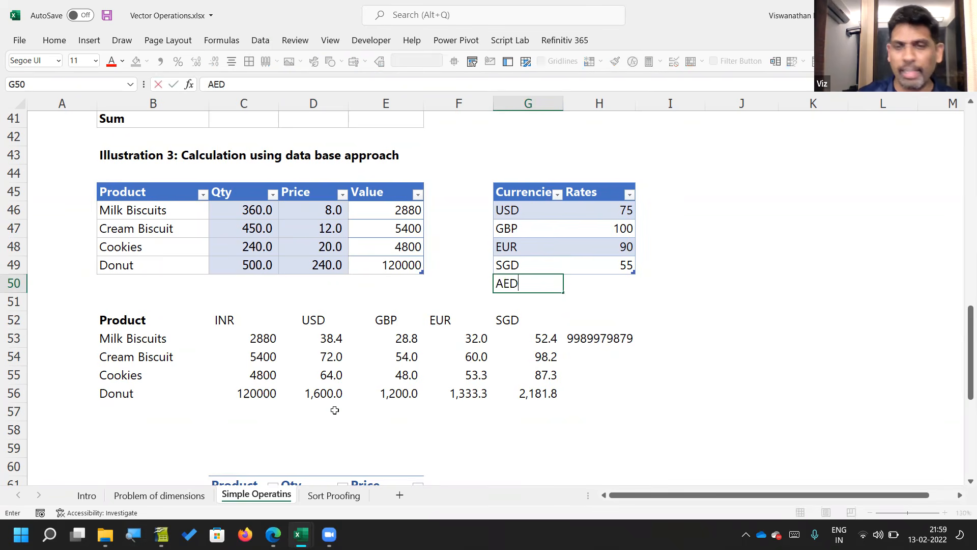
{"action": "key", "text": "Tab"}
{"action": "type", "text": "21"}
{"action": "key", "text": "Return"}
Step: Examine the D53 conversion formula, its spill range and the obstructing cell H53 under the AED header
{"action": "key", "text": "Down"}
{"action": "key", "text": "Down"}
{"action": "key", "text": "Left"}
{"action": "key", "text": "Left"}
{"action": "key", "text": "Left"}
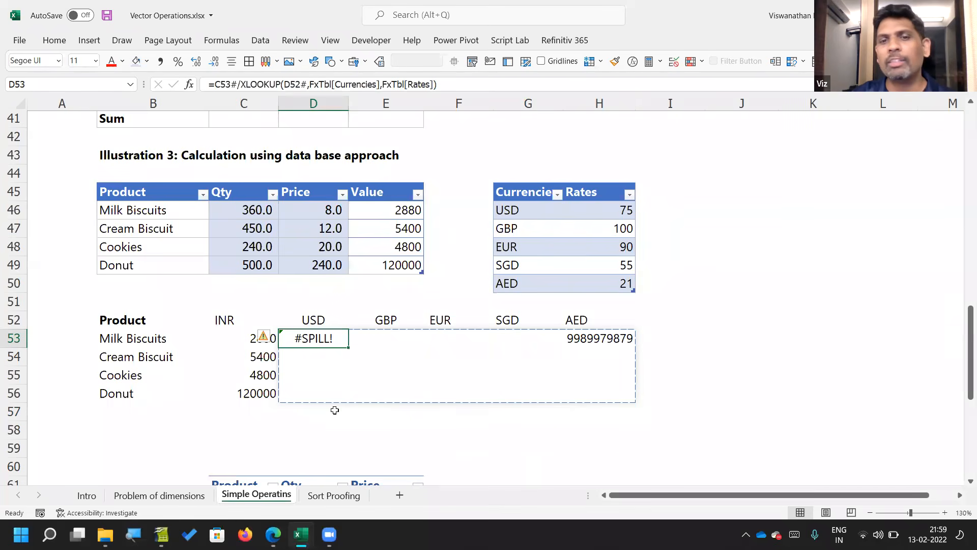
{"action": "key", "text": "F2"}
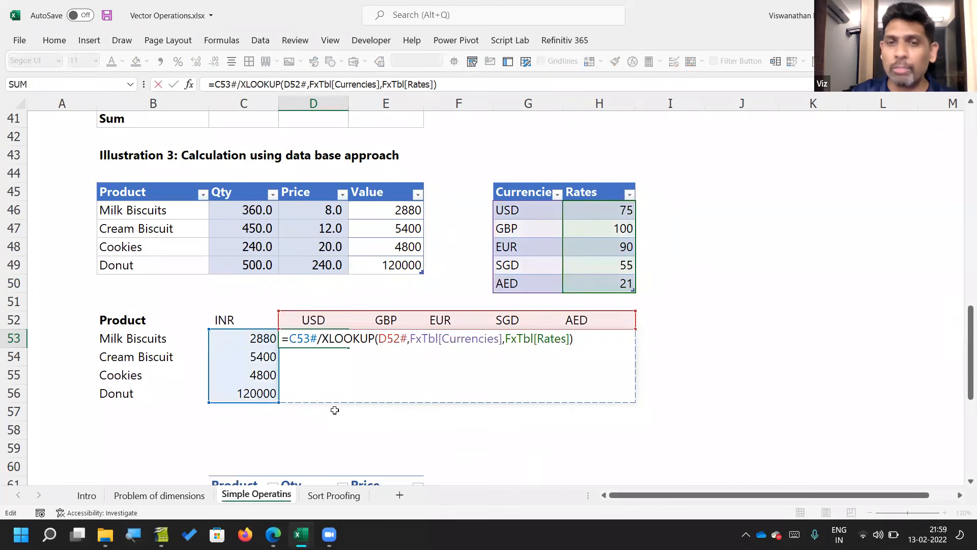
{"action": "key", "text": "Escape"}
{"action": "key", "text": "F2"}
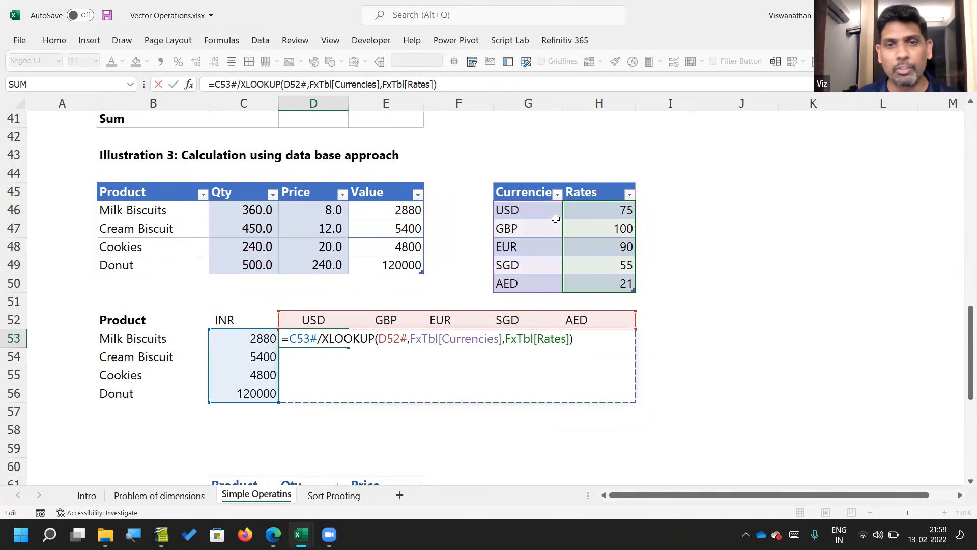
{"action": "key", "text": "Escape"}
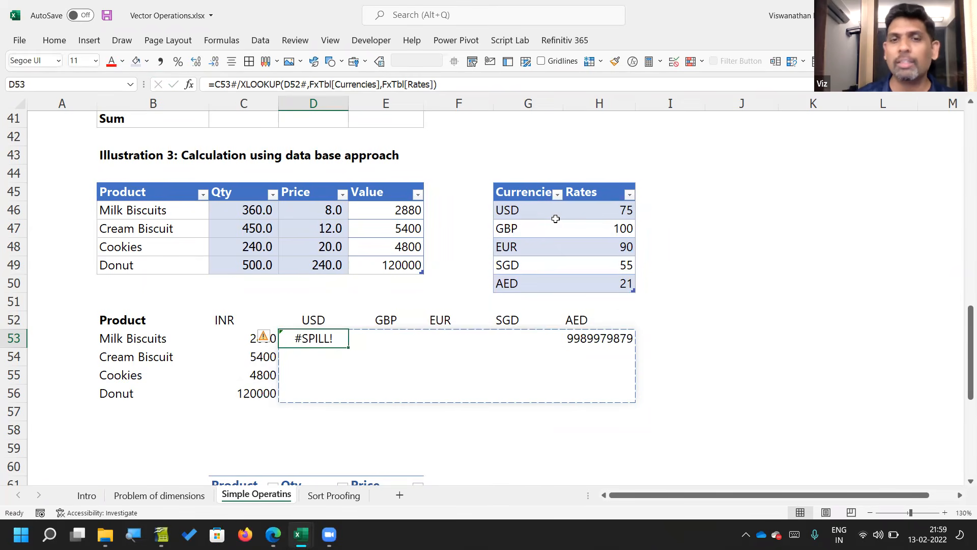
{"action": "key", "text": "Right"}
{"action": "key", "text": "Right"}
{"action": "key", "text": "Right"}
{"action": "key", "text": "Right"}
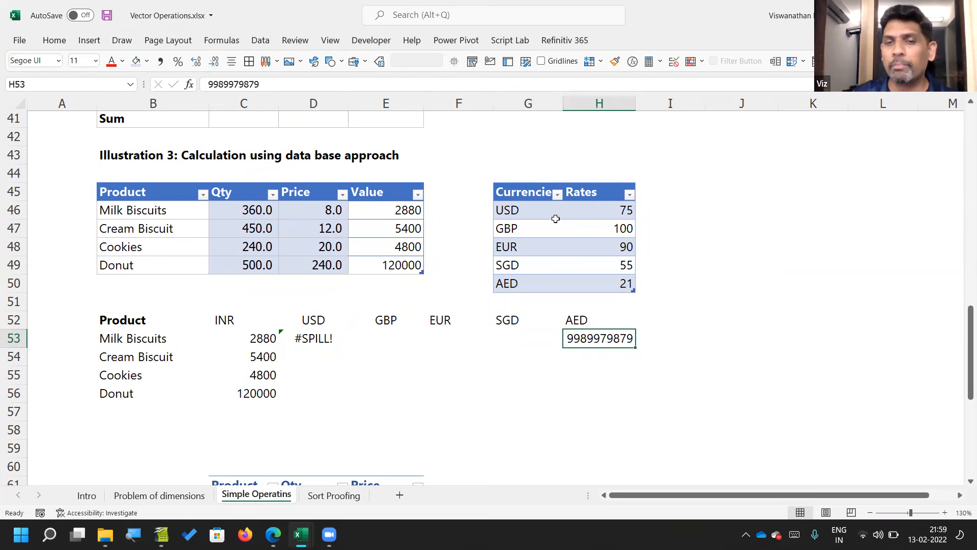
{"action": "key", "text": "Left"}
{"action": "key", "text": "Left"}
{"action": "key", "text": "Left"}
{"action": "key", "text": "Left"}
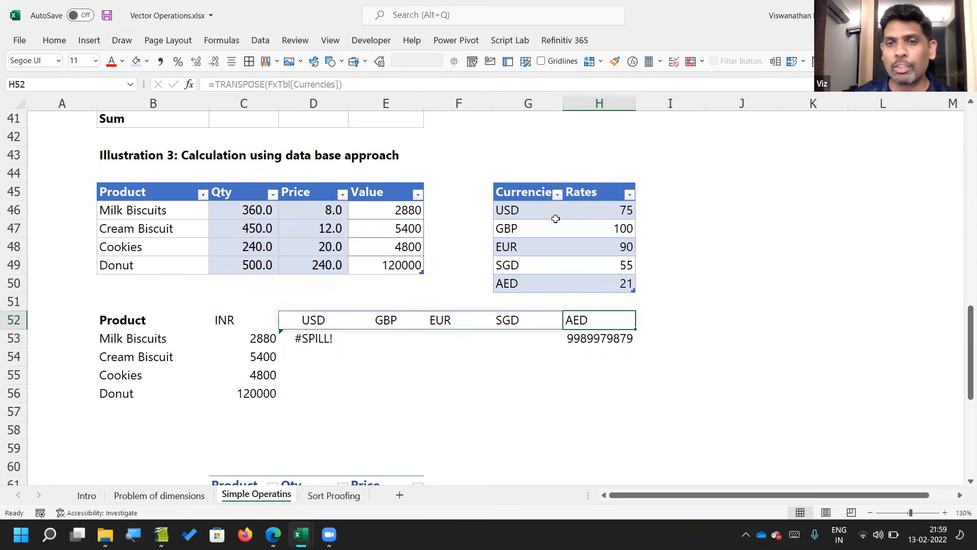
{"action": "key", "text": "F2"}
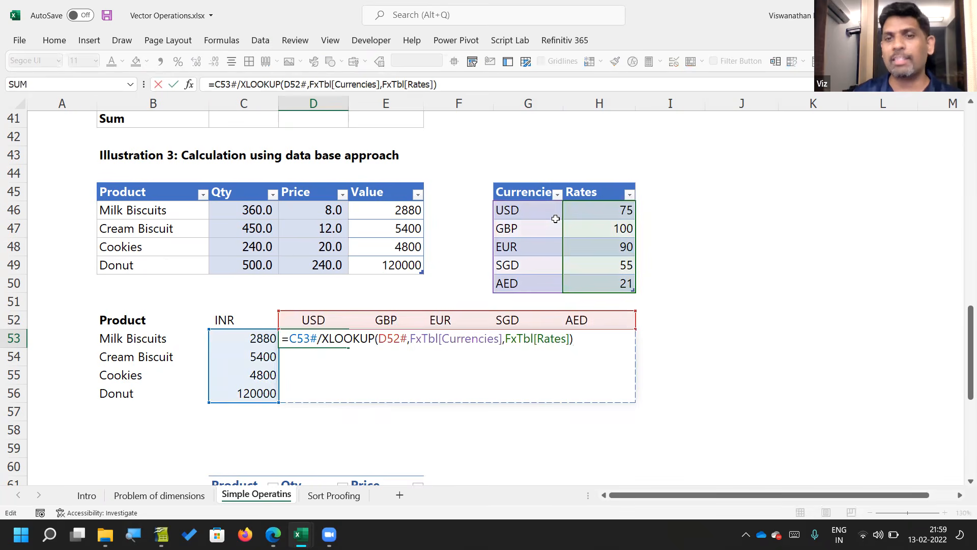
{"action": "key", "text": "Escape"}
Step: Delete the obstructing value in H53 so the conversion formula can spill into the AED column
{"action": "key", "text": "Right"}
{"action": "key", "text": "Right"}
{"action": "key", "text": "Right"}
{"action": "key", "text": "Right"}
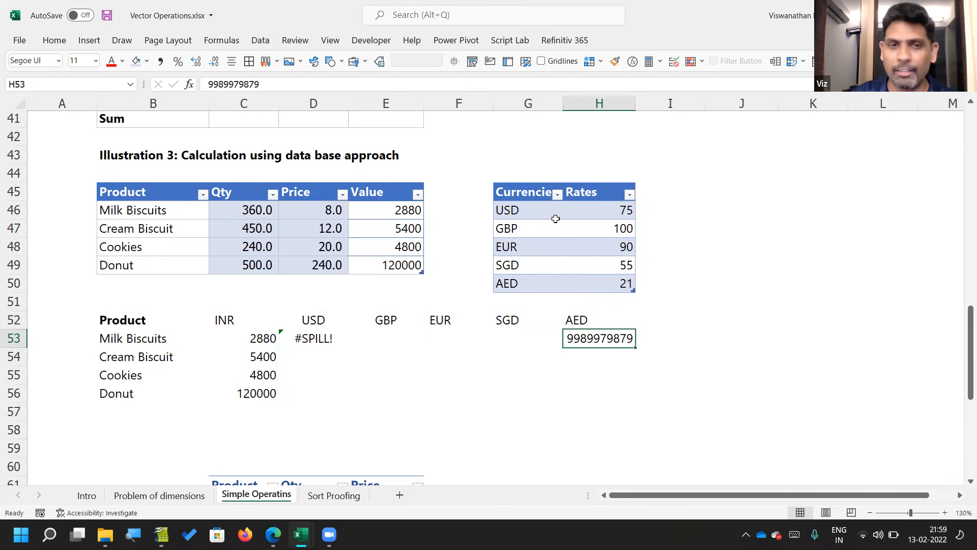
{"action": "key", "text": "Delete"}
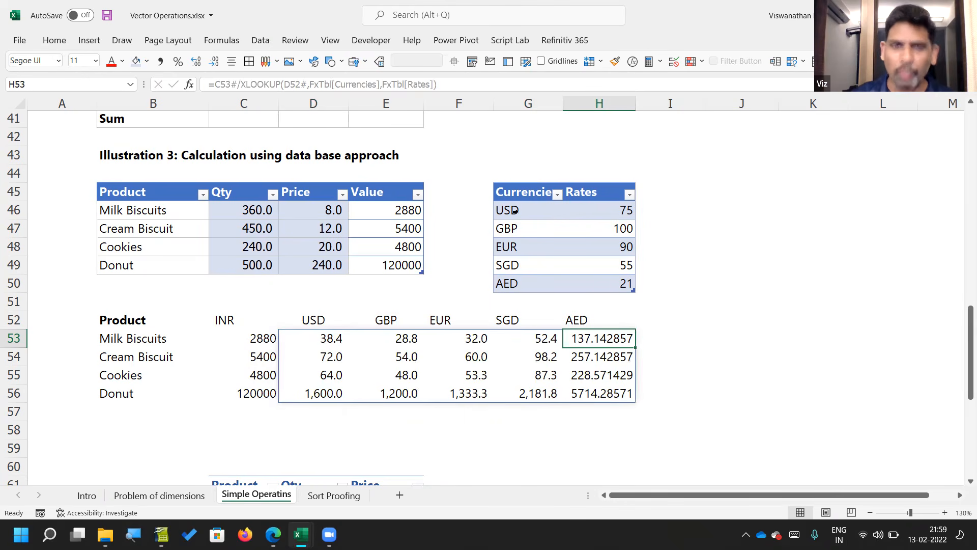
{"action": "left_click_drag", "start_coordinate": [158, 314], "coordinate": [606, 395]}
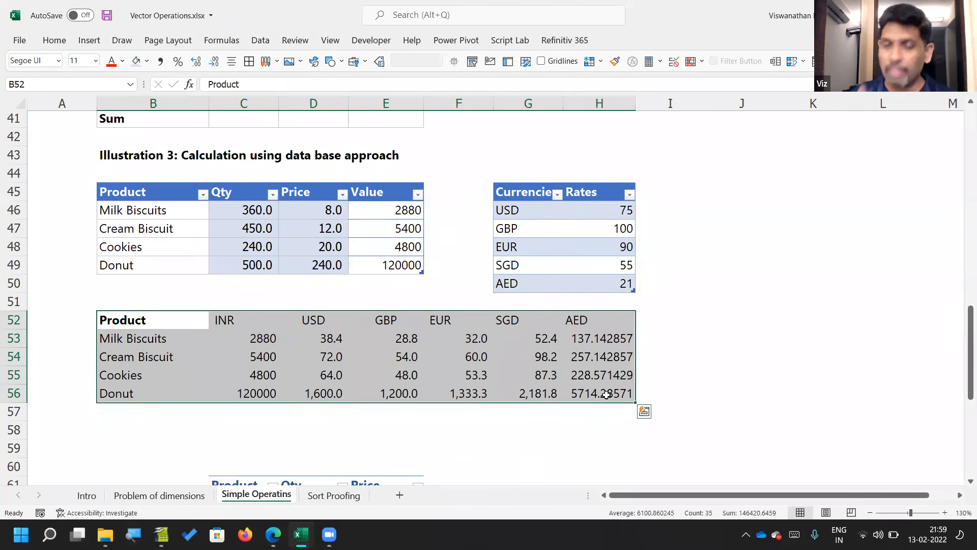
{"action": "left_click", "coordinate": [649, 316]}
{"action": "left_click_drag", "start_coordinate": [654, 325], "coordinate": [761, 407]}
{"action": "left_click_drag", "start_coordinate": [95, 304], "coordinate": [44, 451]}
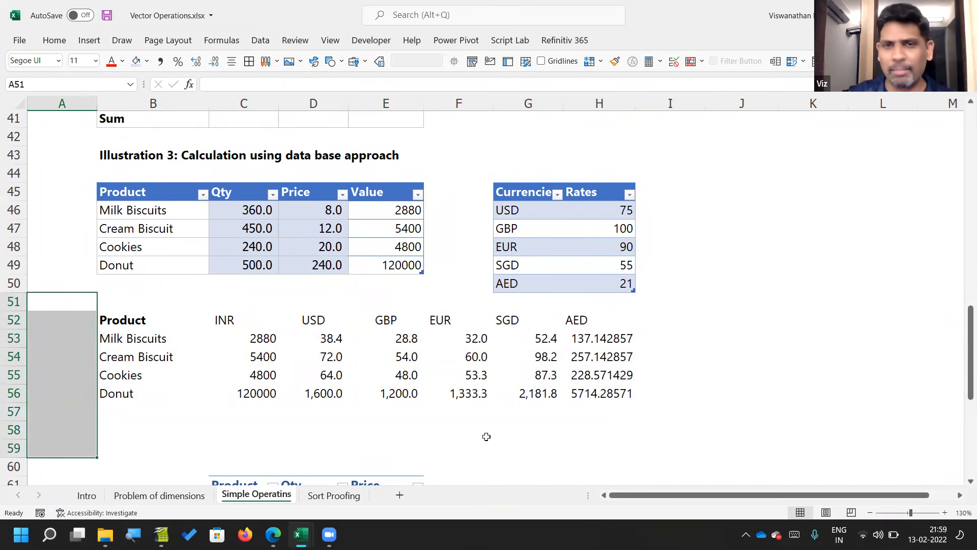
{"action": "left_click_drag", "start_coordinate": [593, 344], "coordinate": [785, 338]}
{"action": "left_click_drag", "start_coordinate": [344, 346], "coordinate": [332, 455]}
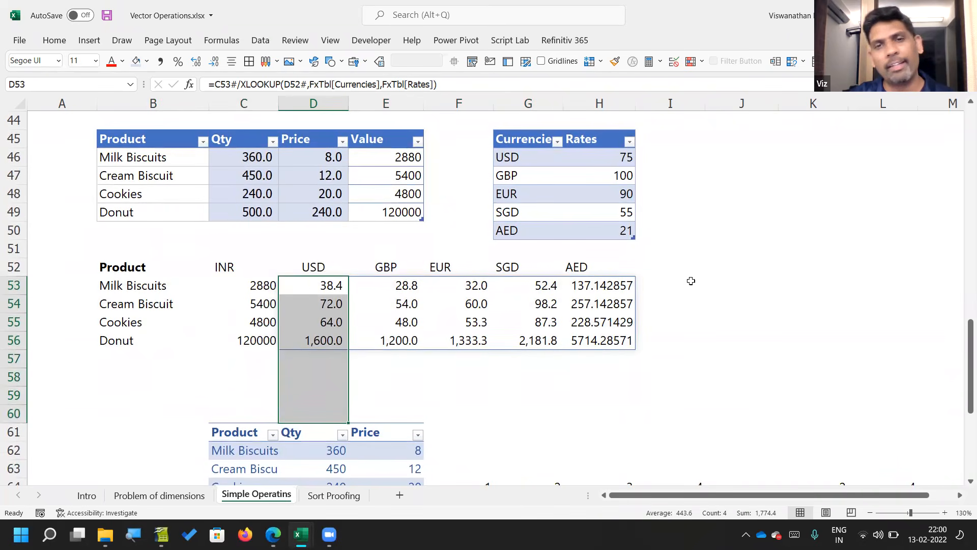
Step: Format the converted values D53:H56, including the AED column, with comma style and one decimal place
{"action": "left_click_drag", "start_coordinate": [606, 286], "coordinate": [333, 351]}
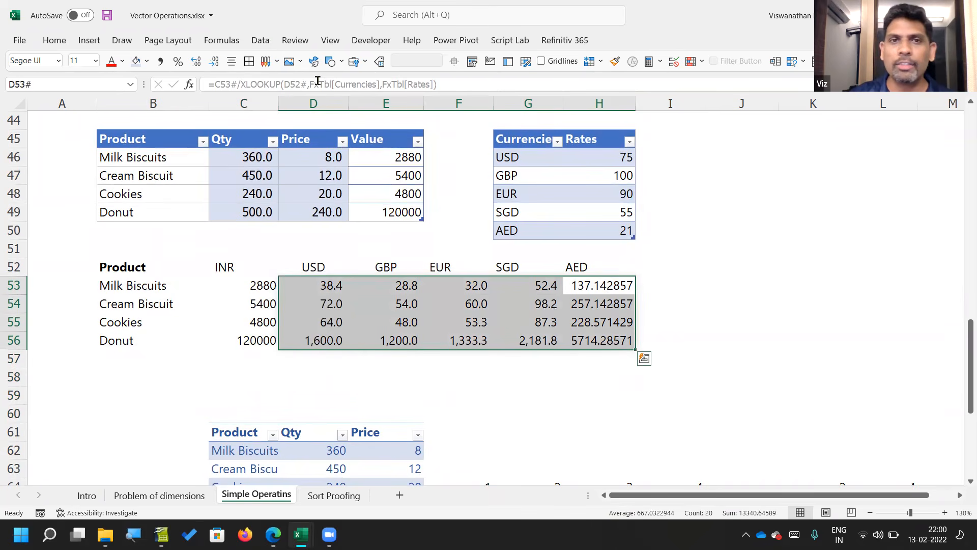
{"action": "left_click", "coordinate": [161, 61]}
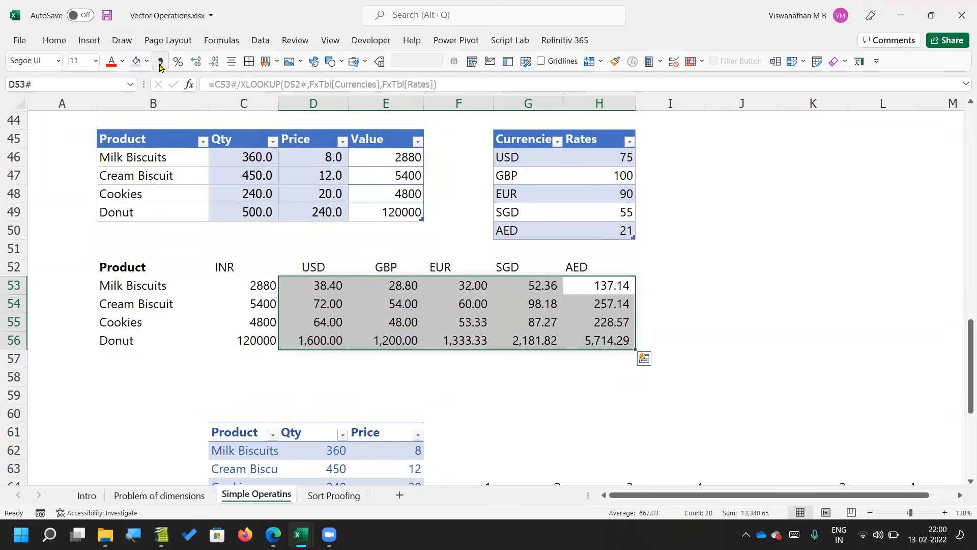
{"action": "left_click", "coordinate": [213, 64]}
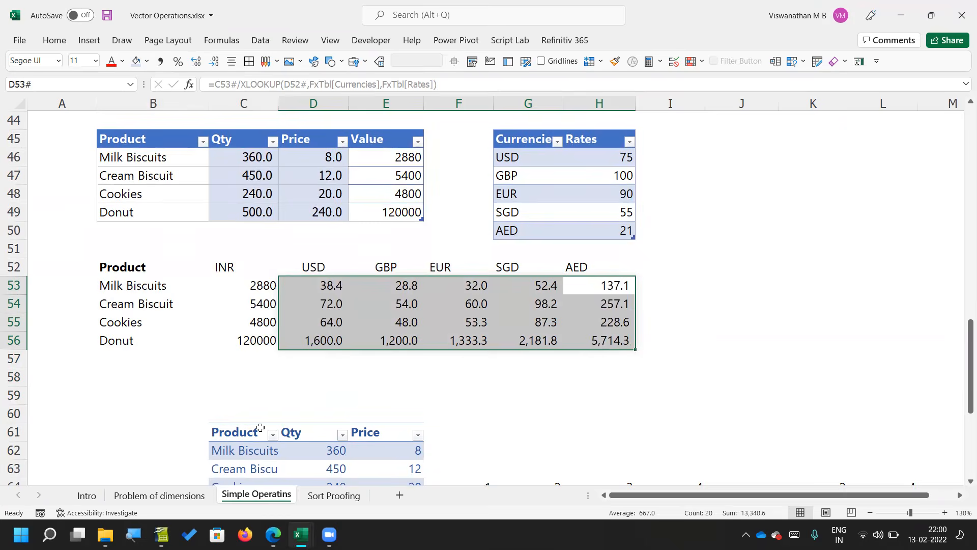
Step: Move the product-by-currency grid B52:H56 to a new worksheet, placing it from cell B3
{"action": "left_click_drag", "start_coordinate": [151, 269], "coordinate": [586, 338]}
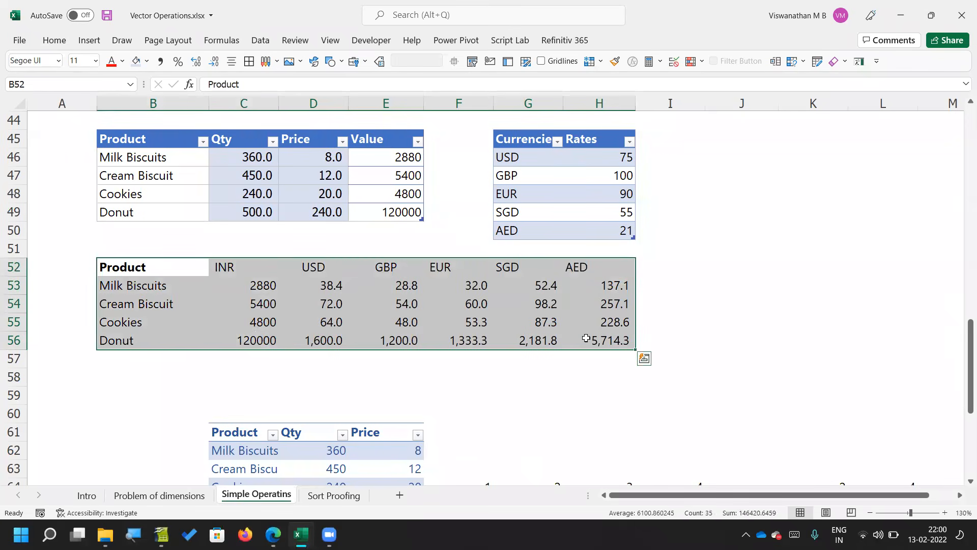
{"action": "key", "text": "ctrl+c"}
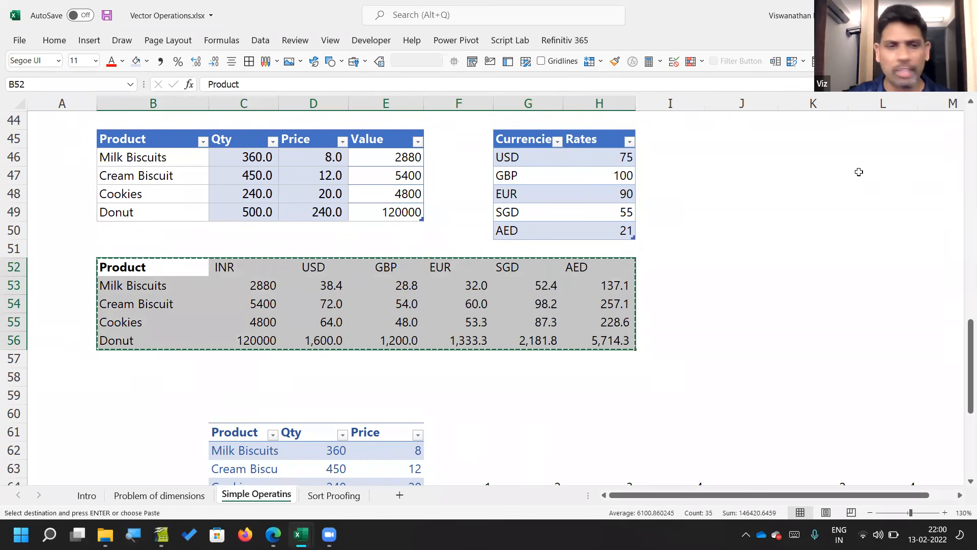
{"action": "left_click", "coordinate": [399, 495]}
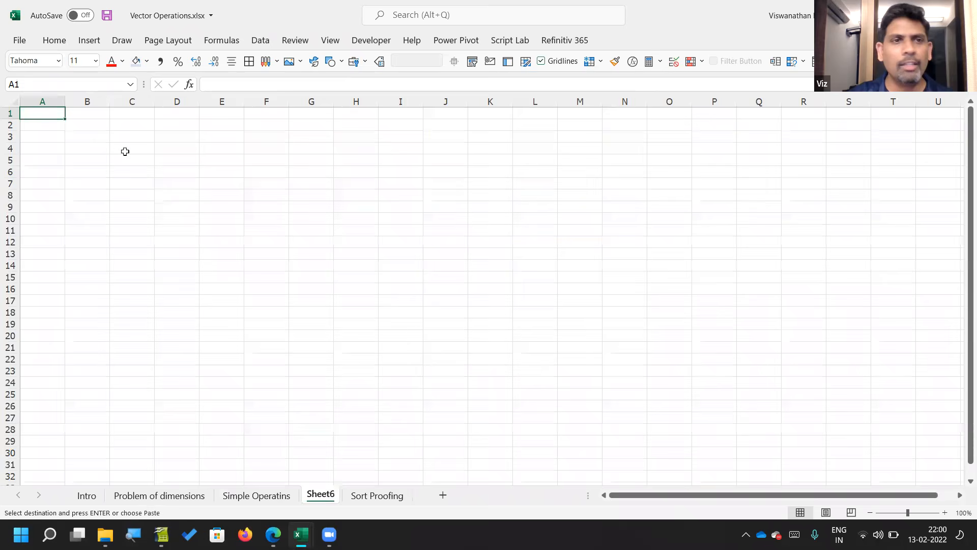
{"action": "left_click", "coordinate": [89, 125]}
{"action": "left_click", "coordinate": [90, 135]}
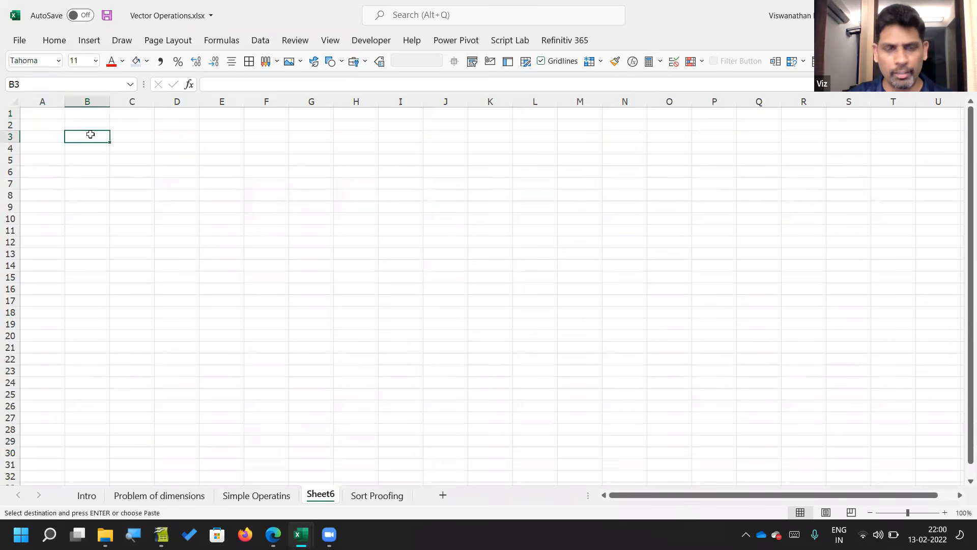
{"action": "key", "text": "Return"}
Step: Examine the formulas in C4 and D4 of the moved grid and the ranges they reference
{"action": "left_click", "coordinate": [117, 164]}
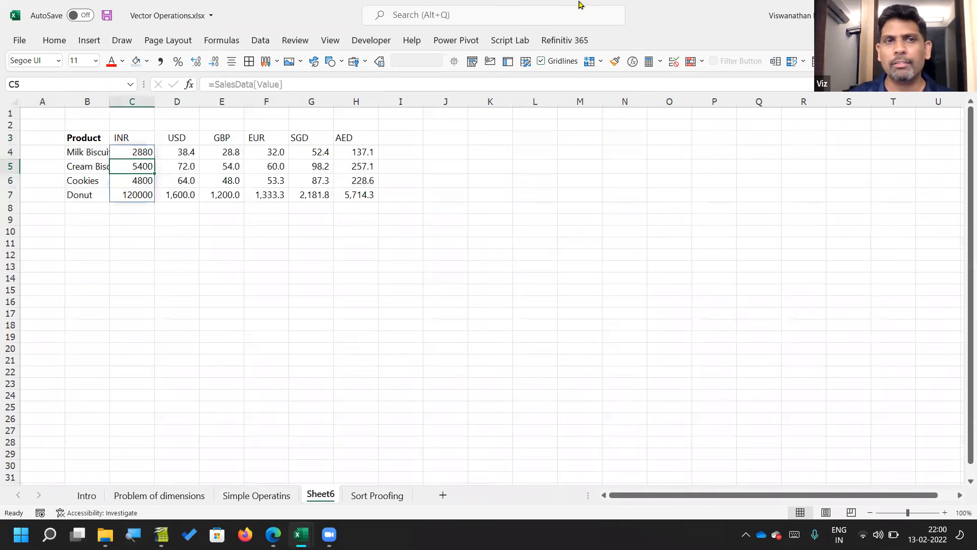
{"action": "key", "text": "Up"}
{"action": "key", "text": "F2"}
{"action": "key", "text": "Tab"}
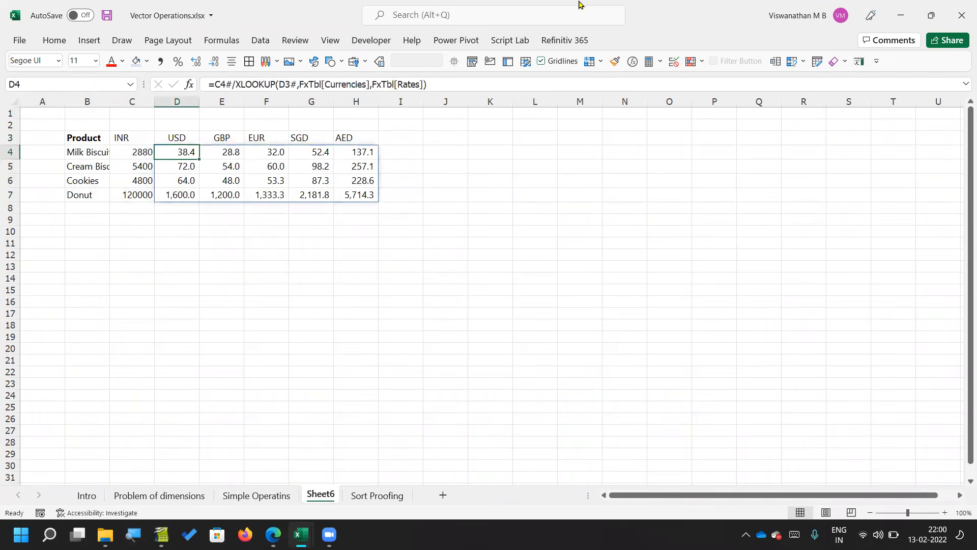
{"action": "key", "text": "F2"}
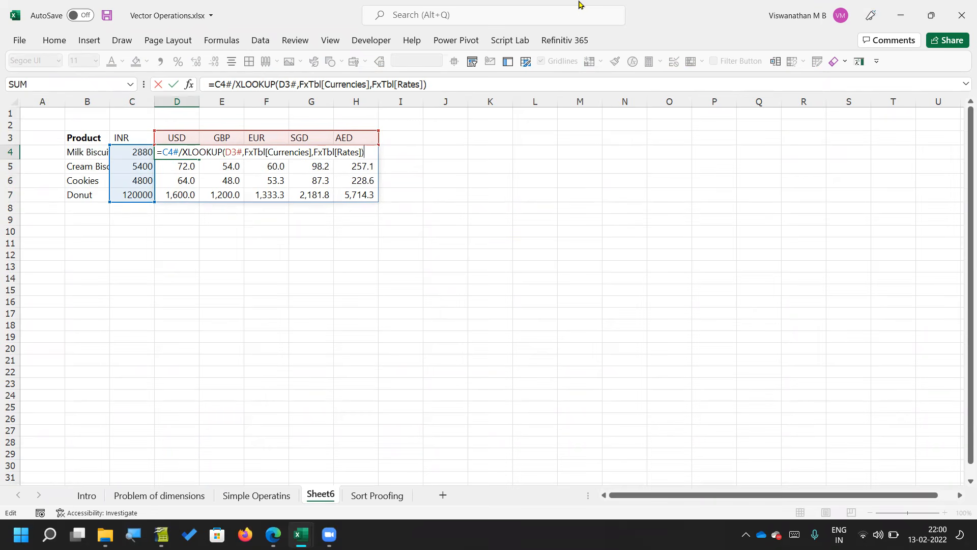
{"action": "key", "text": "Return"}
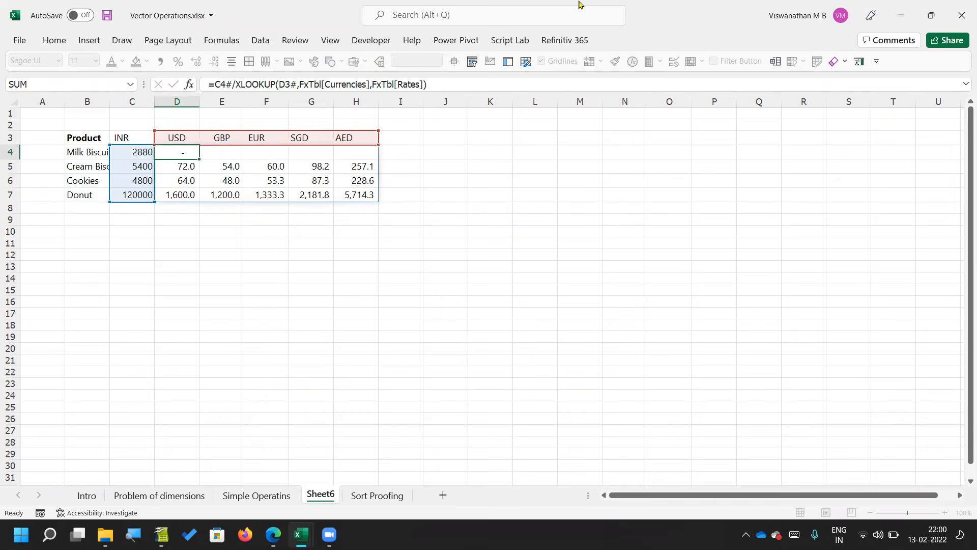
Step: Delete rows 60 to 73 containing the leftover product table and number grids from the Simple Operatins sheet
{"action": "left_click", "coordinate": [248, 496]}
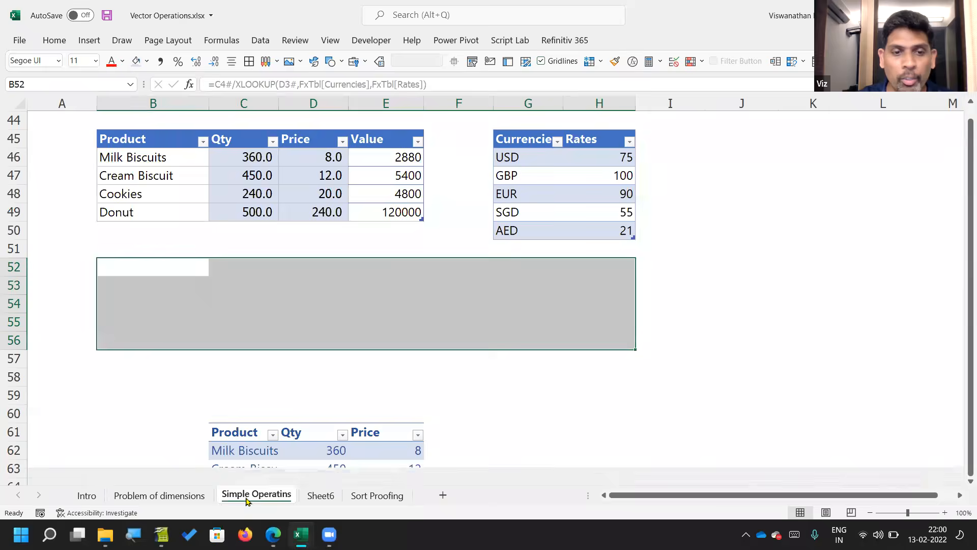
{"action": "left_click", "coordinate": [381, 243]}
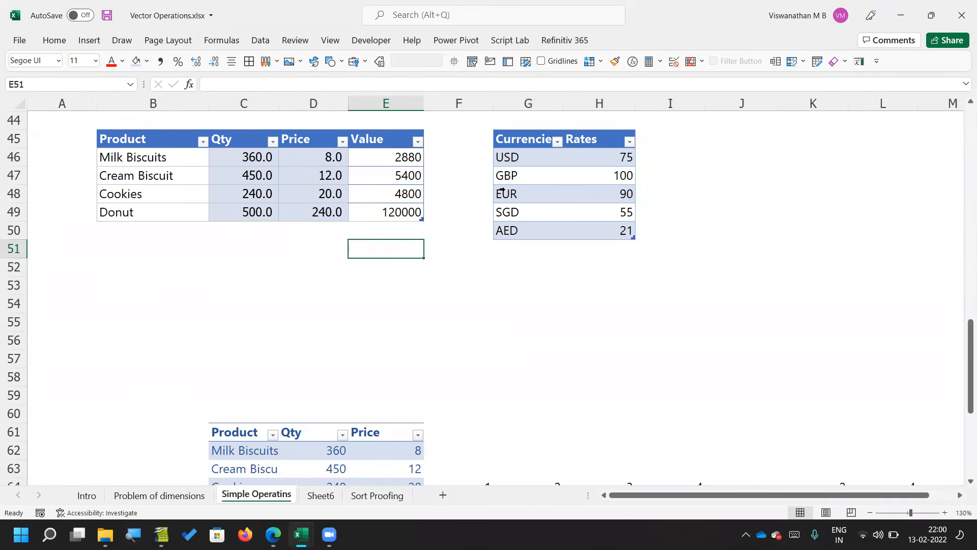
{"action": "scroll", "coordinate": [502, 190], "scroll_direction": "up", "scroll_amount": 1}
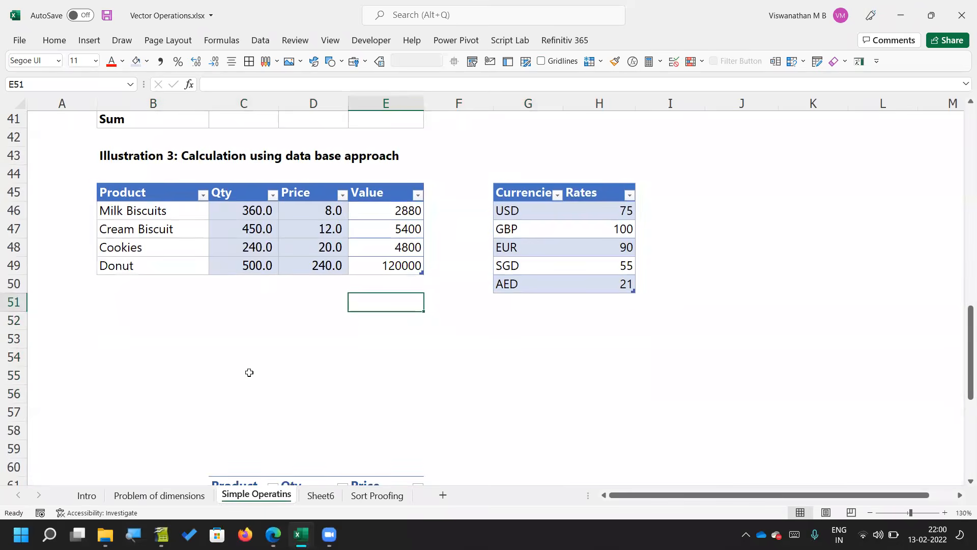
{"action": "scroll", "coordinate": [250, 372], "scroll_direction": "down", "scroll_amount": 1}
{"action": "left_click_drag", "start_coordinate": [19, 395], "coordinate": [15, 449]}
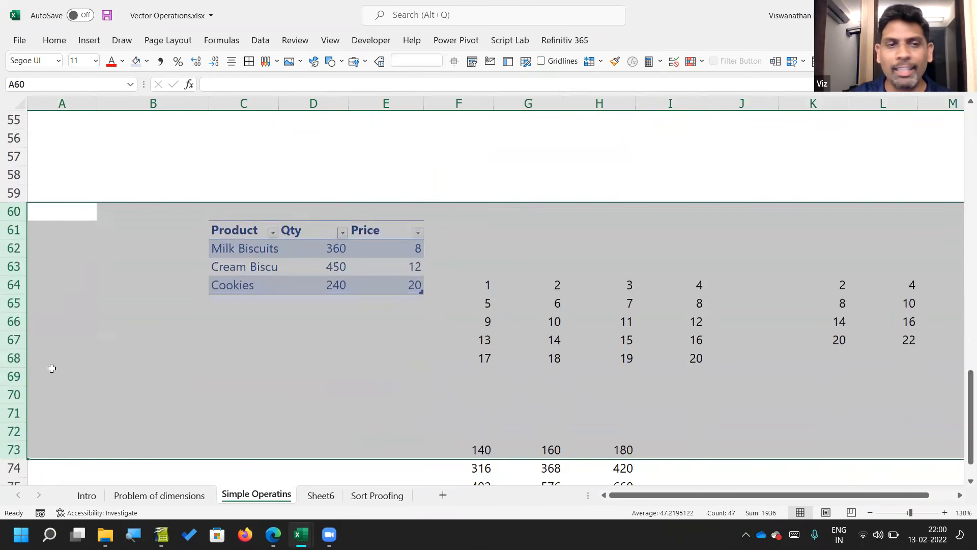
{"action": "right_click", "coordinate": [15, 359]}
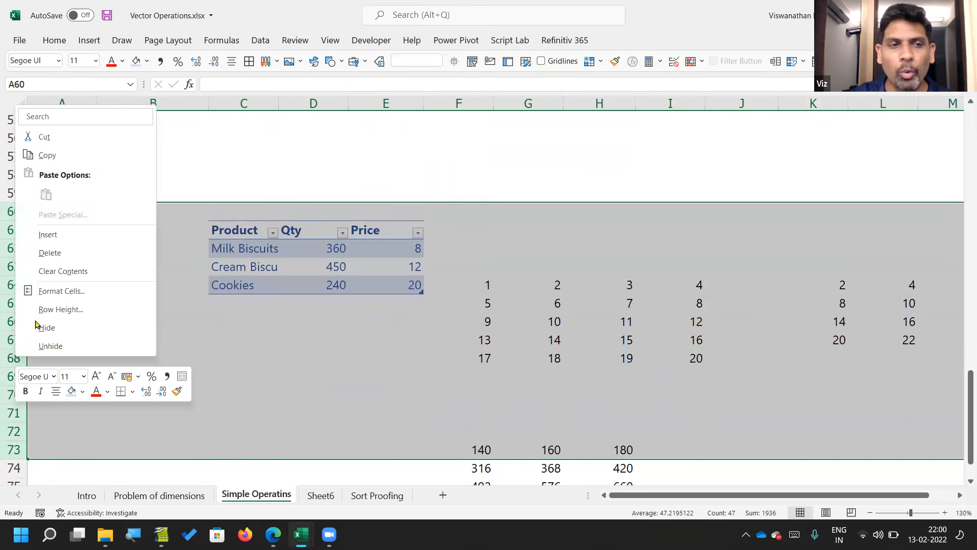
{"action": "left_click", "coordinate": [68, 258]}
Step: Copy the SalesData table B45:E49 and paste the duplicate from cell B52
{"action": "scroll", "coordinate": [68, 258], "scroll_direction": "up", "scroll_amount": 6}
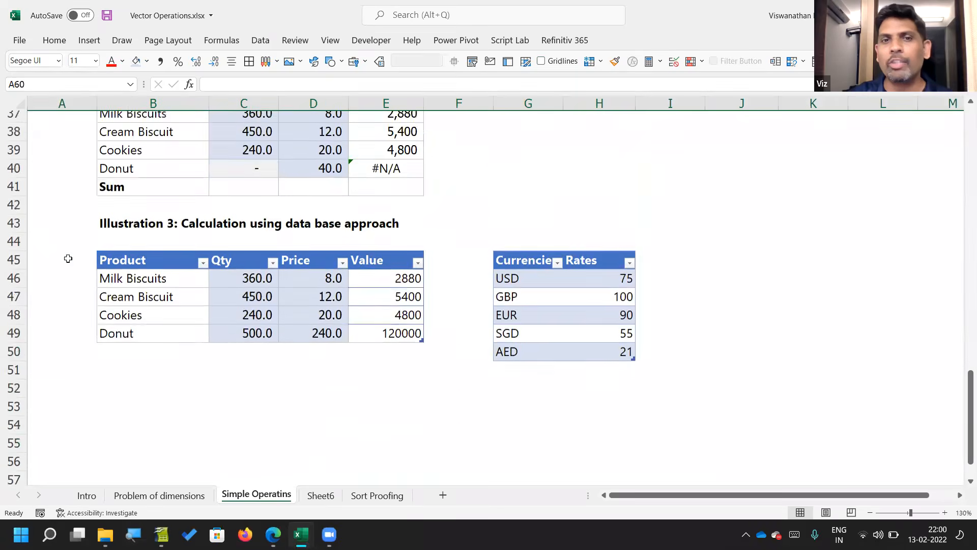
{"action": "scroll", "coordinate": [68, 258], "scroll_direction": "up", "scroll_amount": 1}
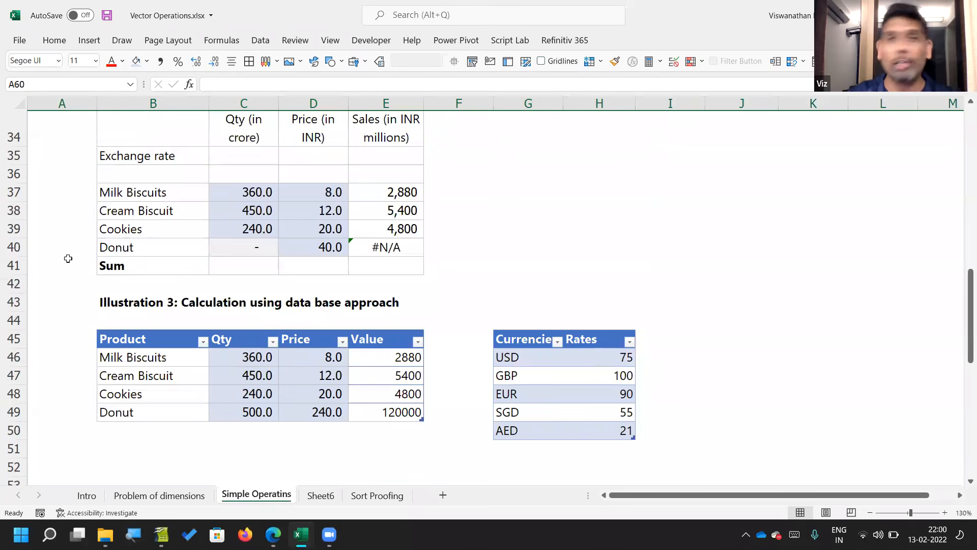
{"action": "scroll", "coordinate": [68, 258], "scroll_direction": "up", "scroll_amount": 1}
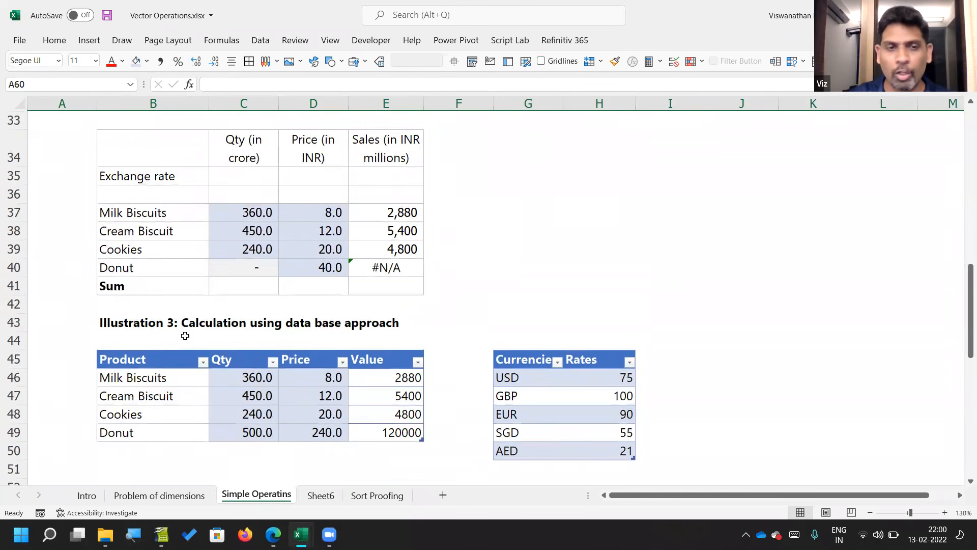
{"action": "scroll", "coordinate": [185, 336], "scroll_direction": "down", "scroll_amount": 1}
{"action": "left_click", "coordinate": [157, 305]}
{"action": "left_click", "coordinate": [383, 375], "text": "shift"}
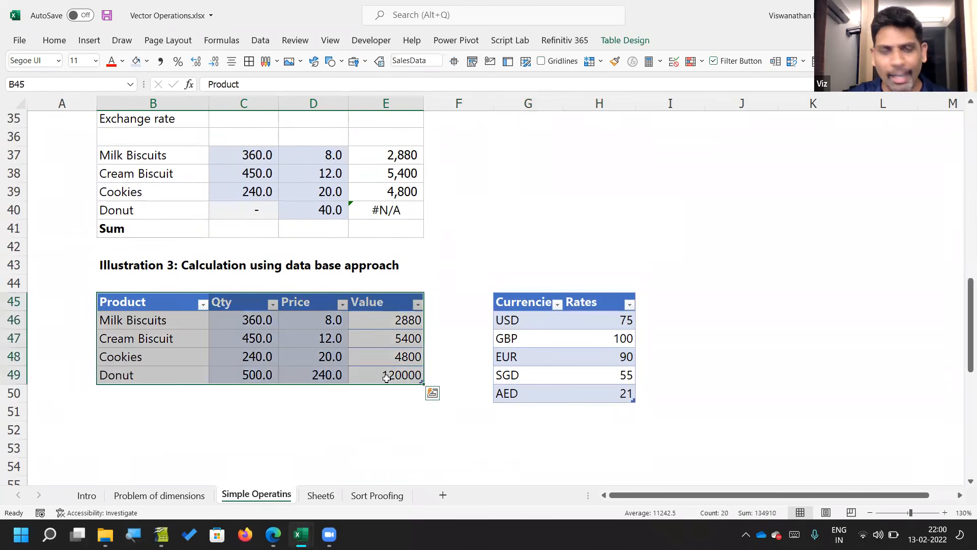
{"action": "key", "text": "ctrl+c"}
{"action": "scroll", "coordinate": [286, 384], "scroll_direction": "down", "scroll_amount": 2}
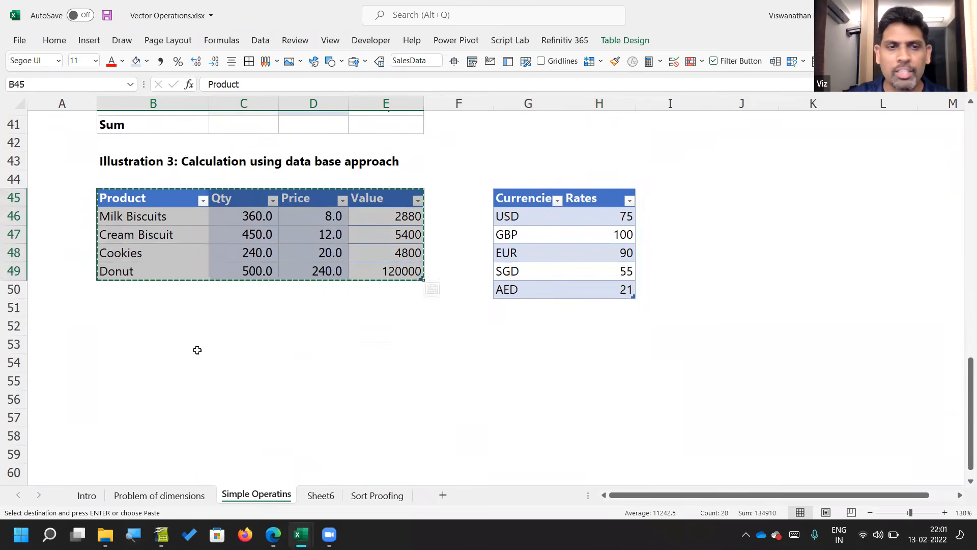
{"action": "left_click", "coordinate": [152, 331]}
{"action": "key", "text": "ctrl+v"}
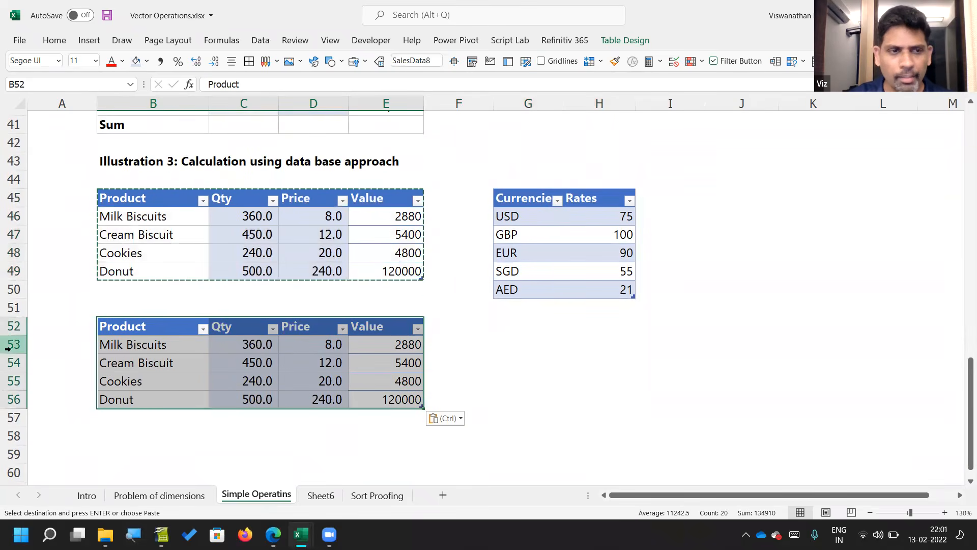
Step: Insert a blank row at row 53, directly beneath the header of the copied sales table
{"action": "left_click", "coordinate": [13, 344]}
{"action": "right_click", "coordinate": [19, 345]}
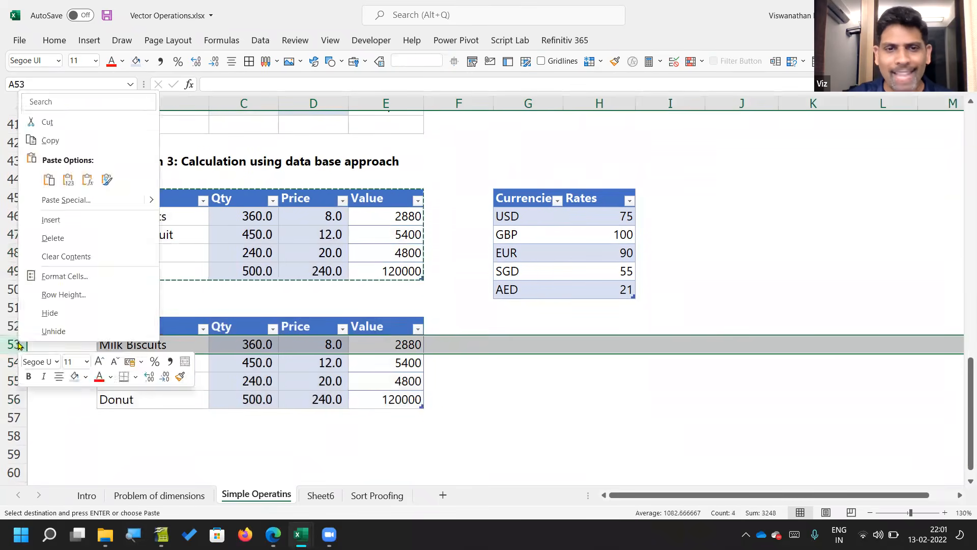
{"action": "left_click", "coordinate": [77, 220]}
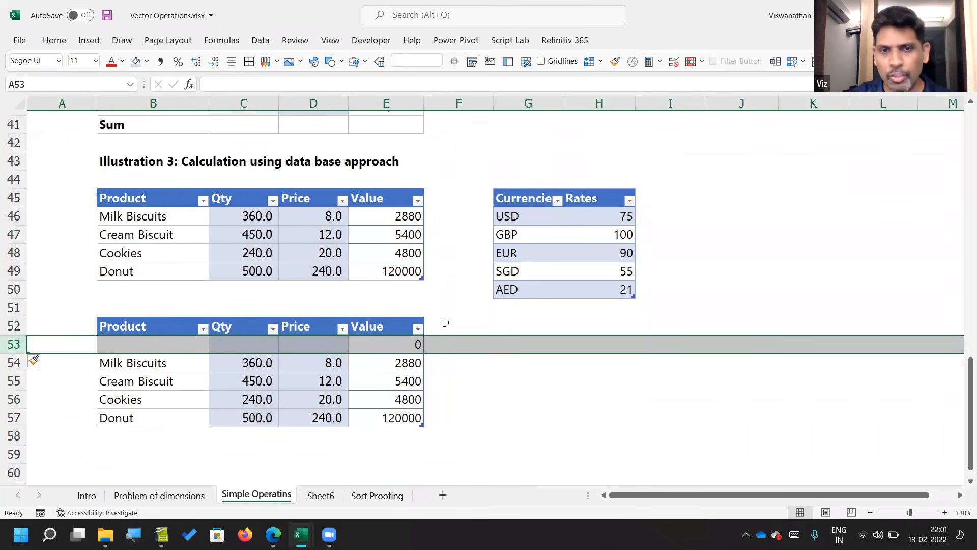
Step: Extend the copied sales table with the column headers USD, GBP and EUR in F52:H52
{"action": "left_click", "coordinate": [444, 323]}
{"action": "type", "text": "USD"}
{"action": "key", "text": "Tab"}
{"action": "type", "text": "GBP"}
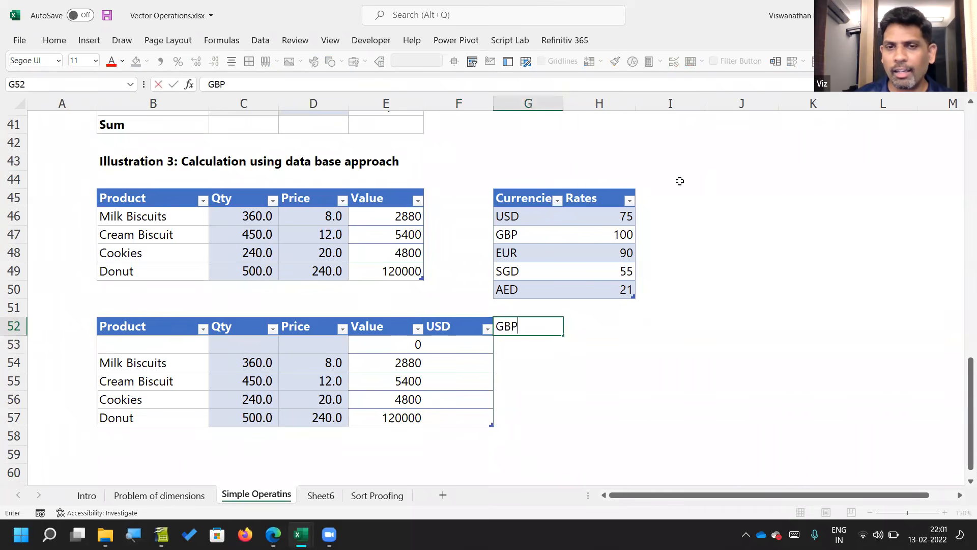
{"action": "key", "text": "Tab"}
{"action": "type", "text": "EUR"}
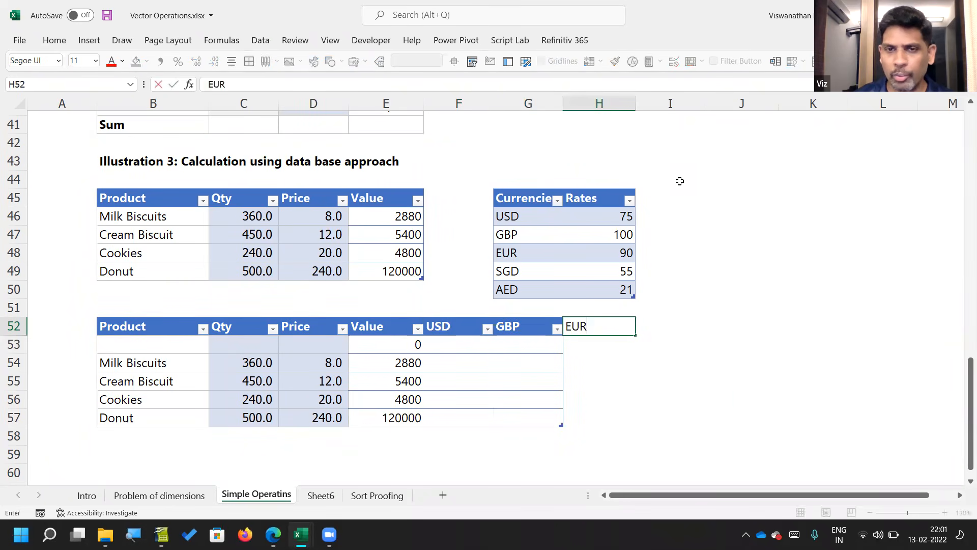
{"action": "key", "text": "Return"}
Step: Enter trial rates of 50 under USD and 60 under GBP in row 53
{"action": "type", "text": "50"}
{"action": "key", "text": "Tab"}
{"action": "type", "text": "60"}
{"action": "key", "text": "Tab"}
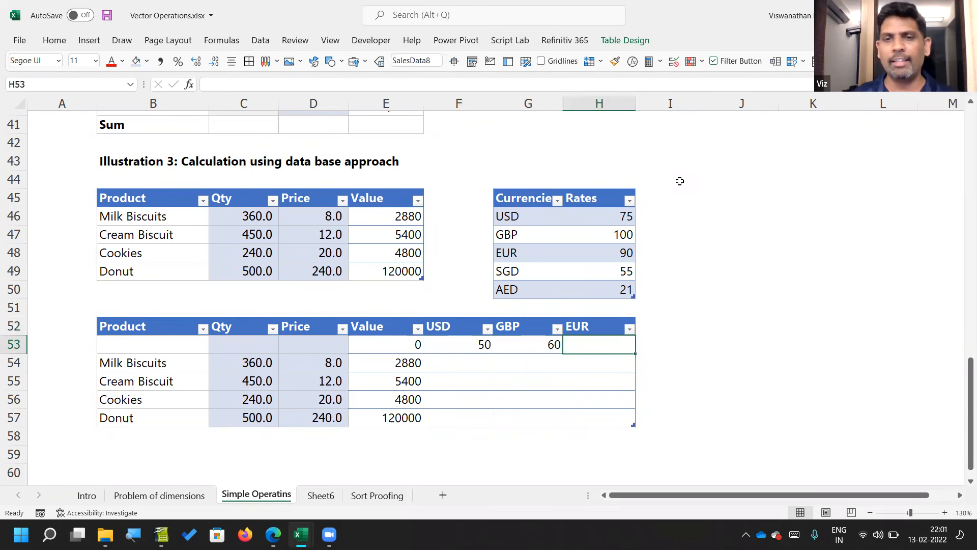
Step: Set the row 53 exchange rates to 75 for USD, 100 for GBP and 90 for EUR
{"action": "key", "text": "Left"}
{"action": "key", "text": "Left"}
{"action": "type", "text": "75"}
{"action": "key", "text": "Tab"}
{"action": "type", "text": "100"}
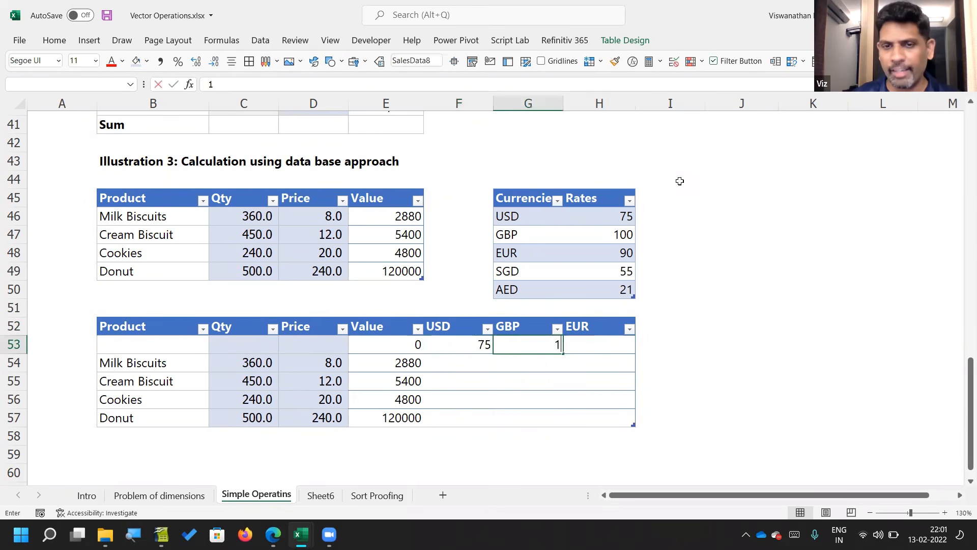
{"action": "key", "text": "Tab"}
{"action": "type", "text": "90"}
{"action": "key", "text": "Return"}
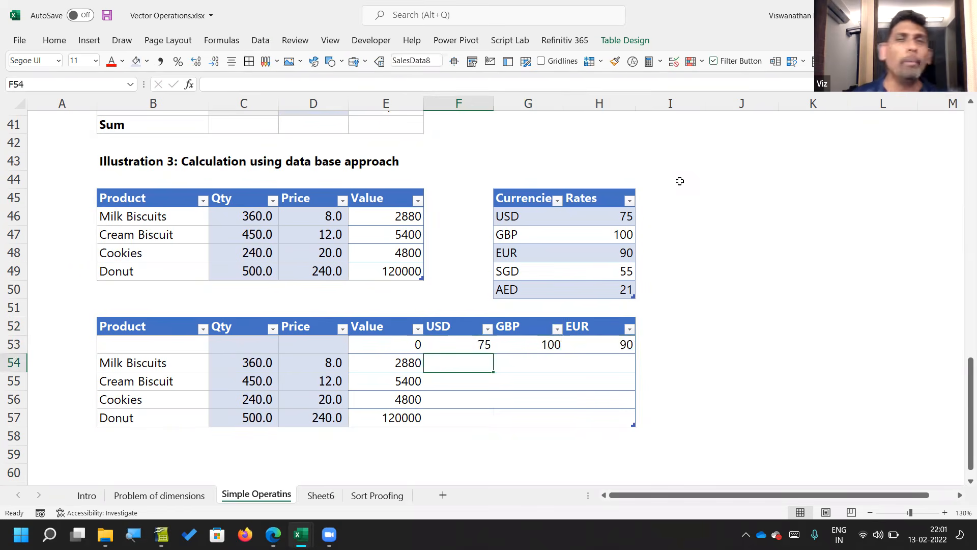
{"action": "type", "text": "="}
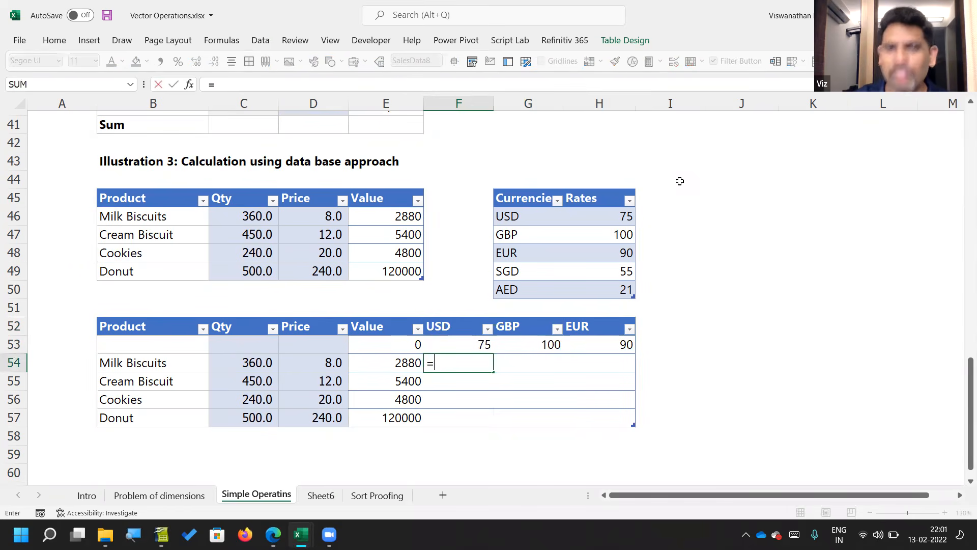
{"action": "key", "text": "Left"}
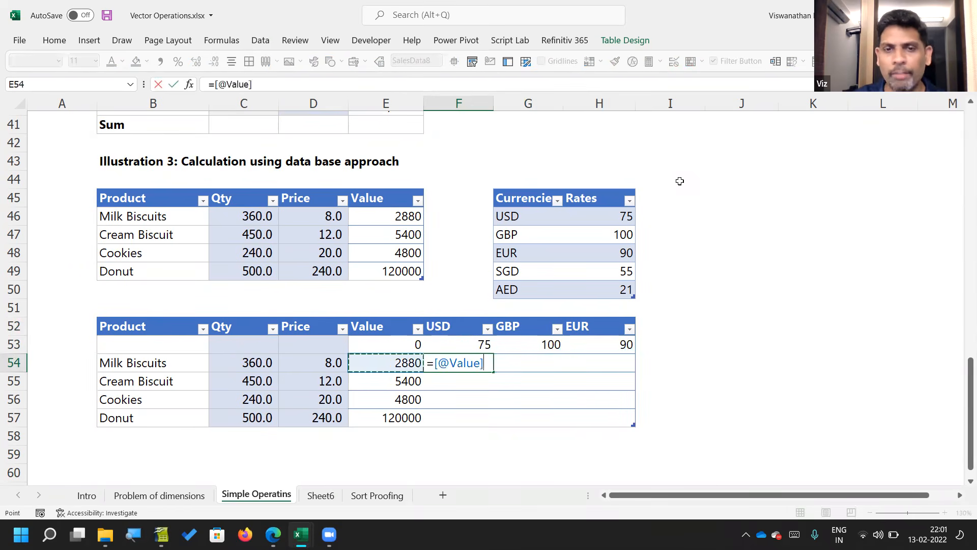
{"action": "type", "text": "/"}
{"action": "key", "text": "Up"}
{"action": "key", "text": "F4"}
{"action": "key", "text": "F4"}
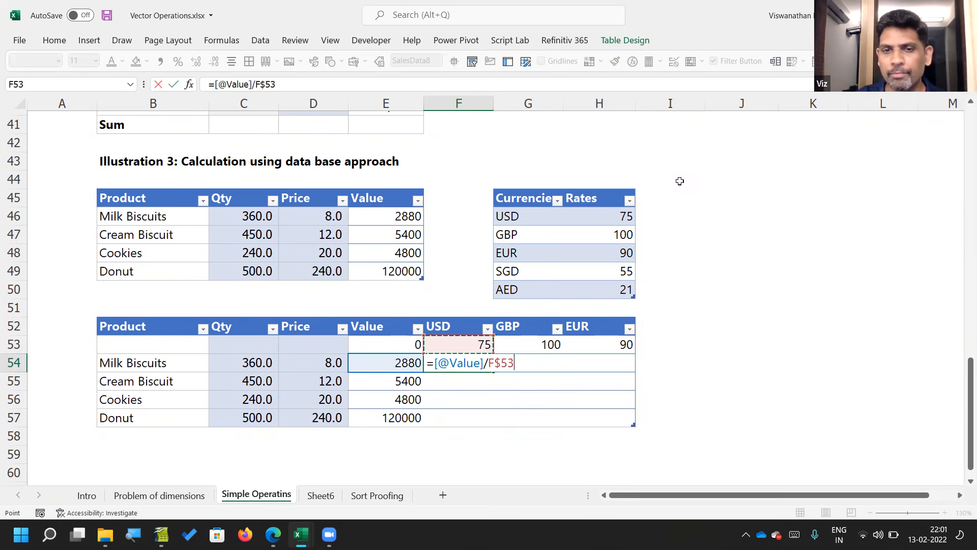
{"action": "key", "text": "Return"}
{"action": "key", "text": "Up"}
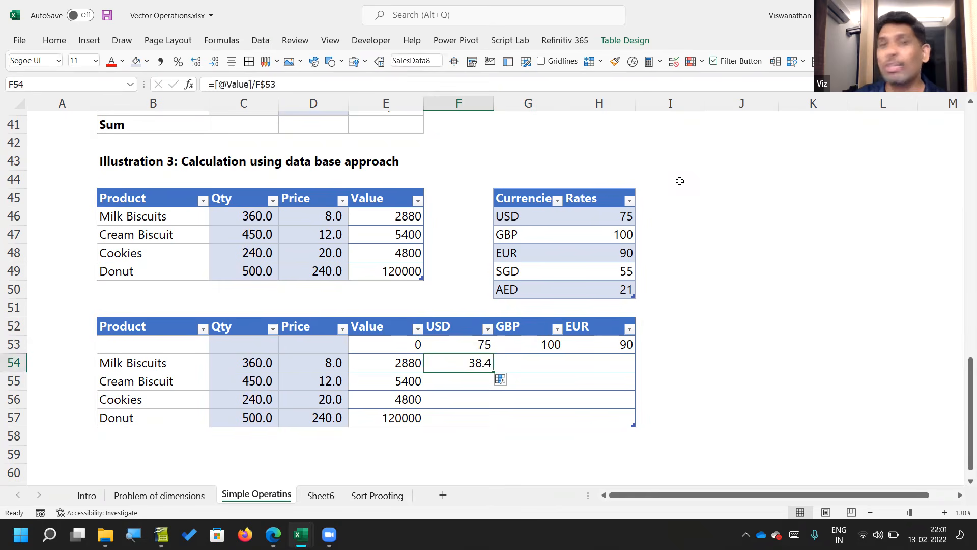
{"action": "key", "text": "Up"}
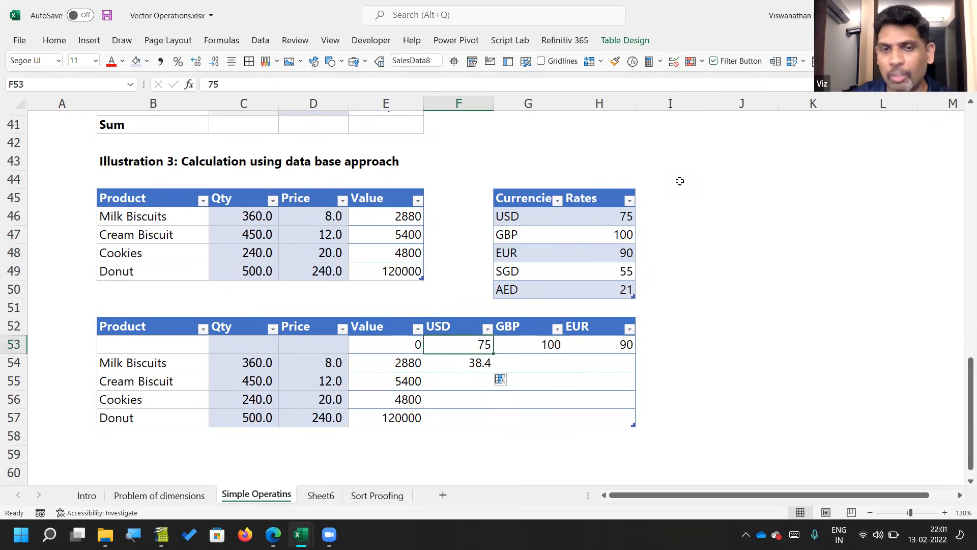
{"action": "key", "text": "Down"}
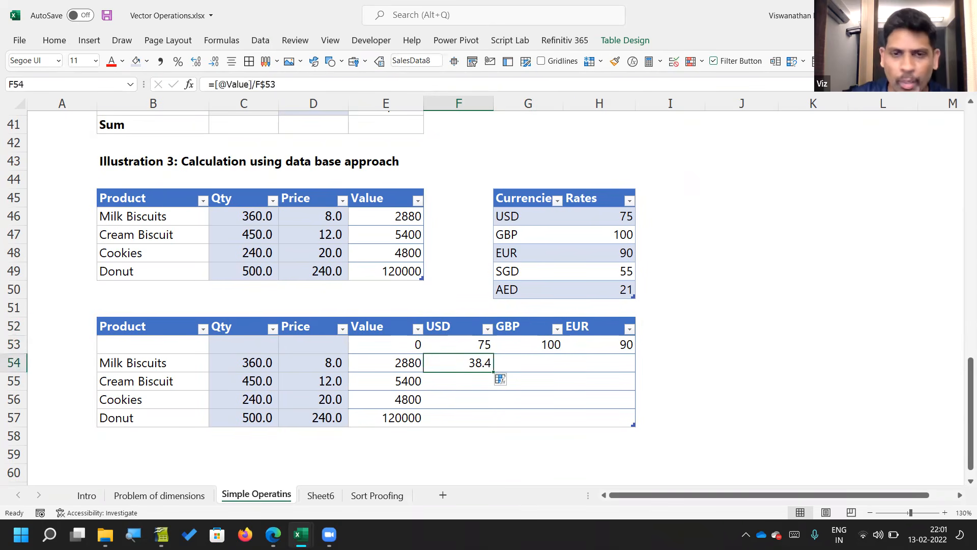
Step: Shade the exchange rate cells F53:H53 with the light blue fill of the input cells
{"action": "key", "text": "Up"}
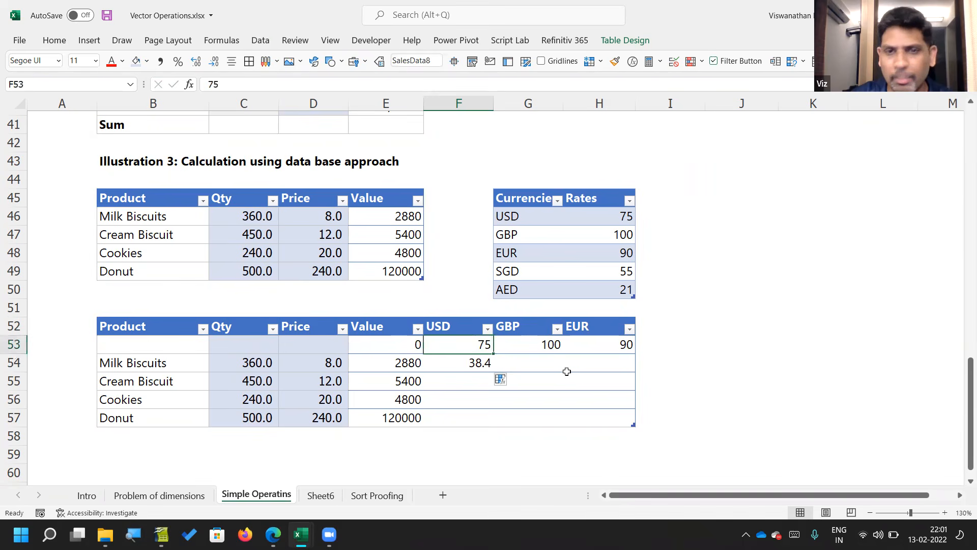
{"action": "key", "text": "shift+Right"}
{"action": "key", "text": "shift+Right"}
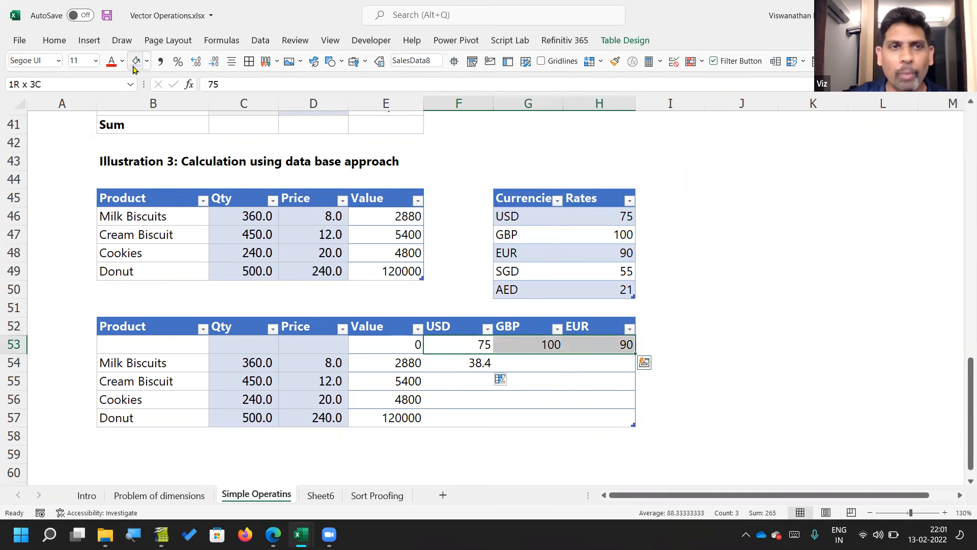
{"action": "key", "text": "Down"}
{"action": "key", "text": "Up"}
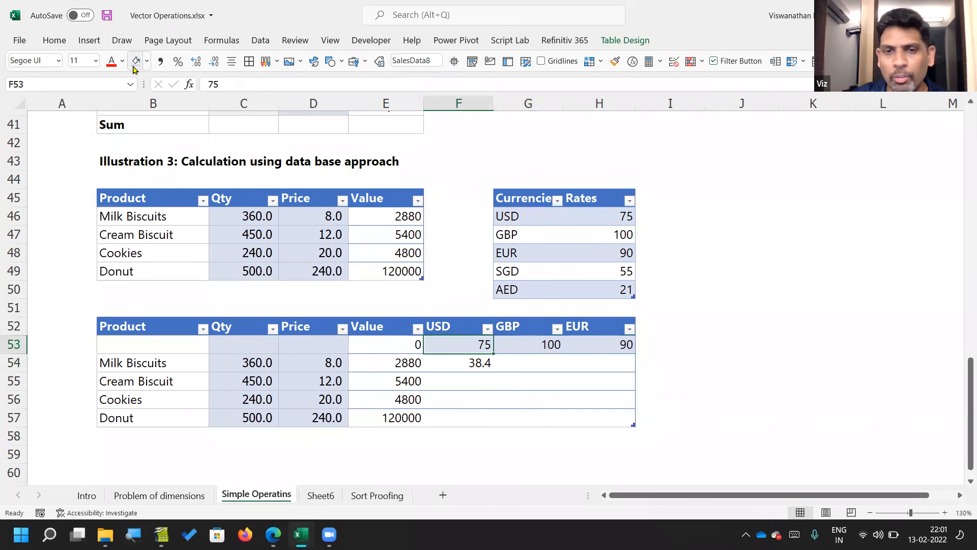
Step: Copy the USD conversion formula from F54 down to the Donut row in F57
{"action": "key", "text": "Down"}
{"action": "key", "text": "F2"}
{"action": "key", "text": "Escape"}
{"action": "key", "text": "ctrl+c"}
{"action": "key", "text": "shift+Down"}
{"action": "key", "text": "shift+Down"}
{"action": "key", "text": "shift+Down"}
{"action": "key", "text": "Return"}
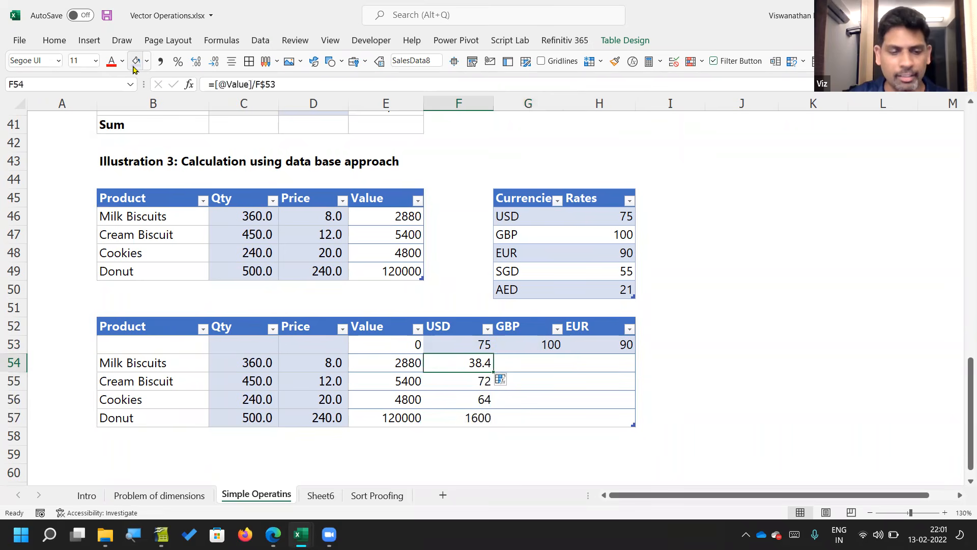
Step: Copy the conversion formula into G54 for GBP and inspect its cell references
{"action": "key", "text": "Right"}
{"action": "key", "text": "ctrl+v"}
{"action": "key", "text": "F2"}
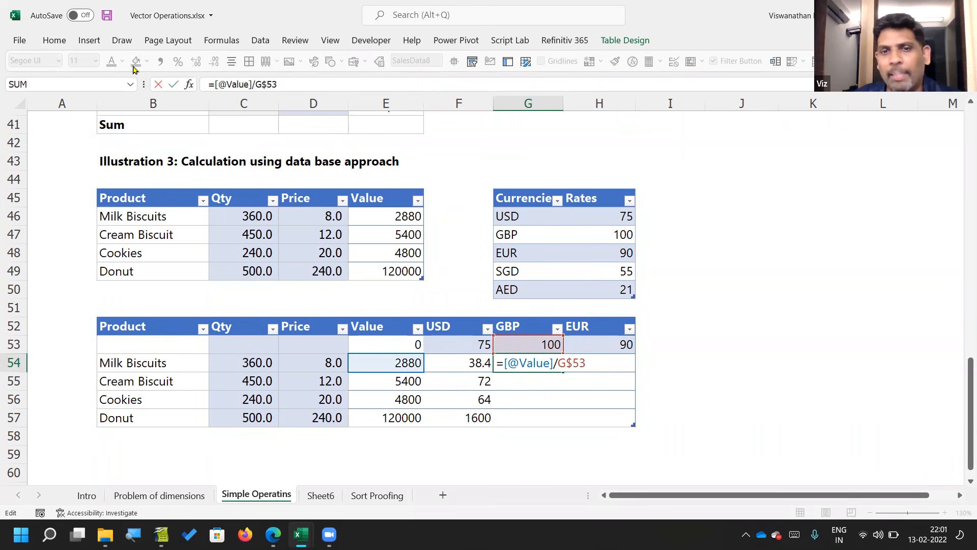
{"action": "key", "text": "Escape"}
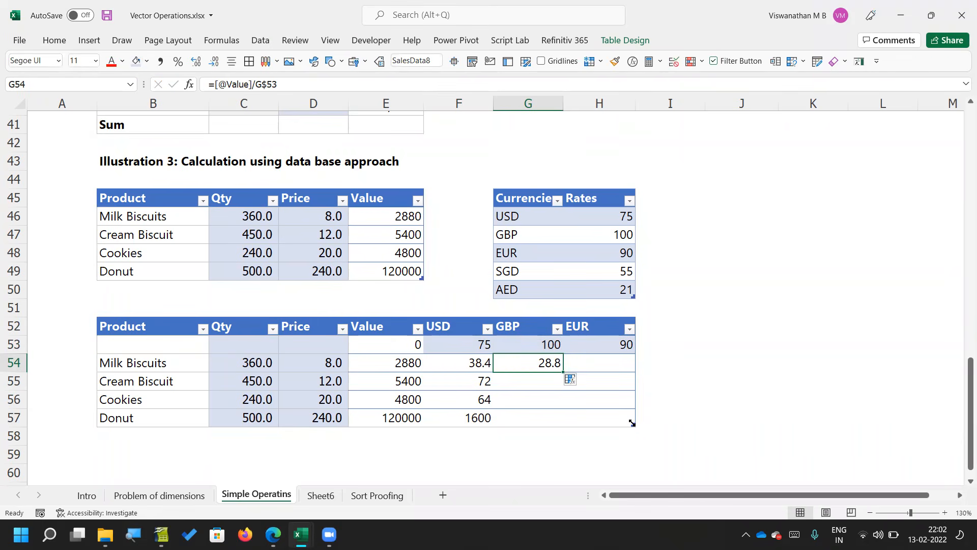
Step: Resize the lower sales table to end at the Value column, and delete the exchange rate row 53
{"action": "left_click_drag", "start_coordinate": [597, 420], "coordinate": [428, 435]}
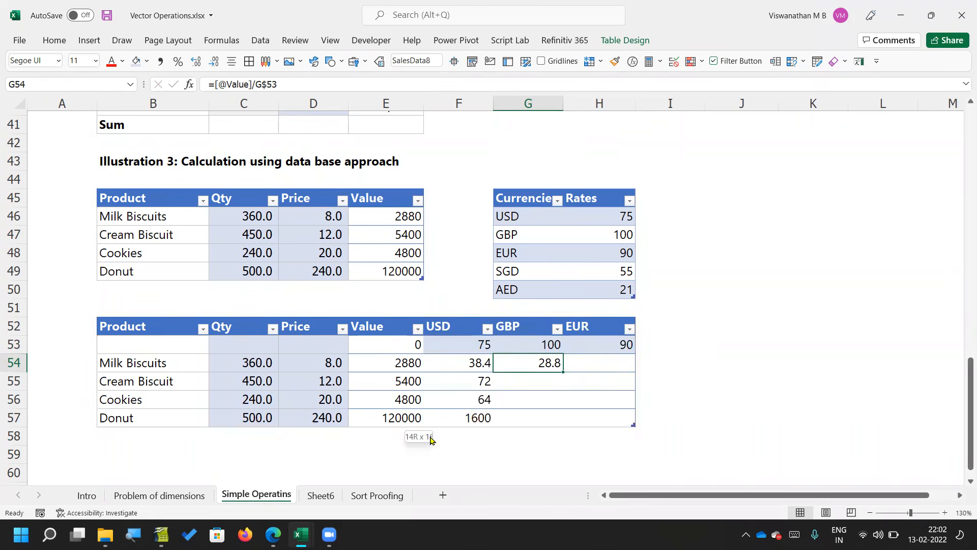
{"action": "left_click", "coordinate": [252, 344]}
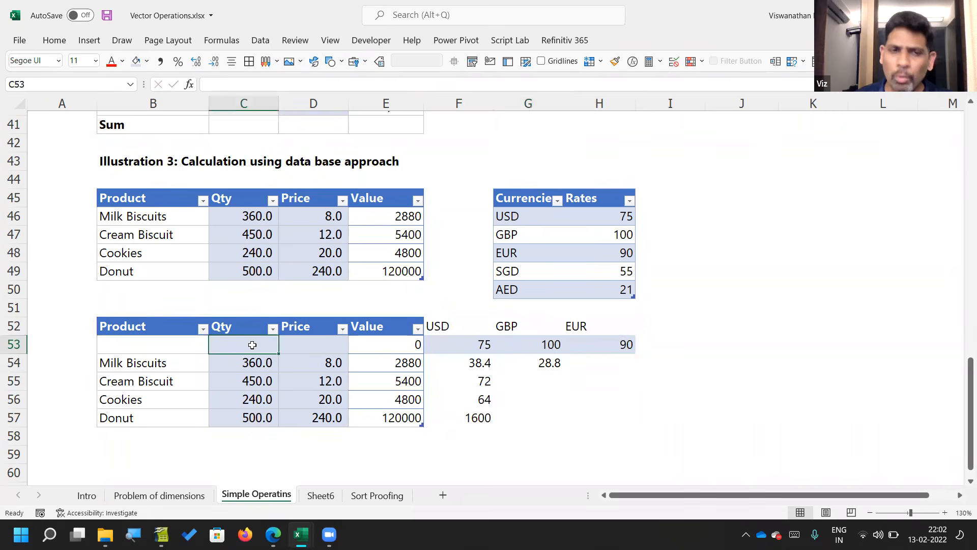
{"action": "left_click", "coordinate": [15, 345]}
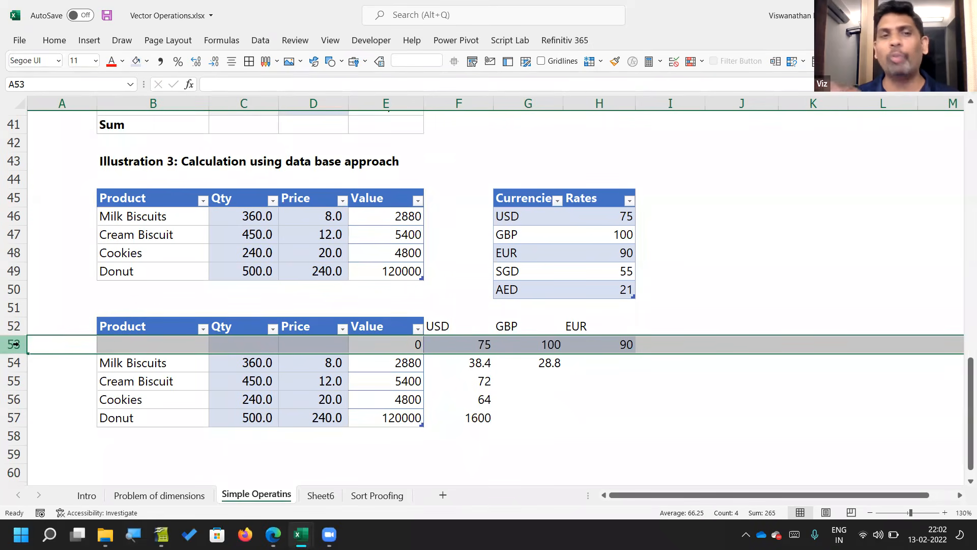
{"action": "right_click", "coordinate": [15, 345]}
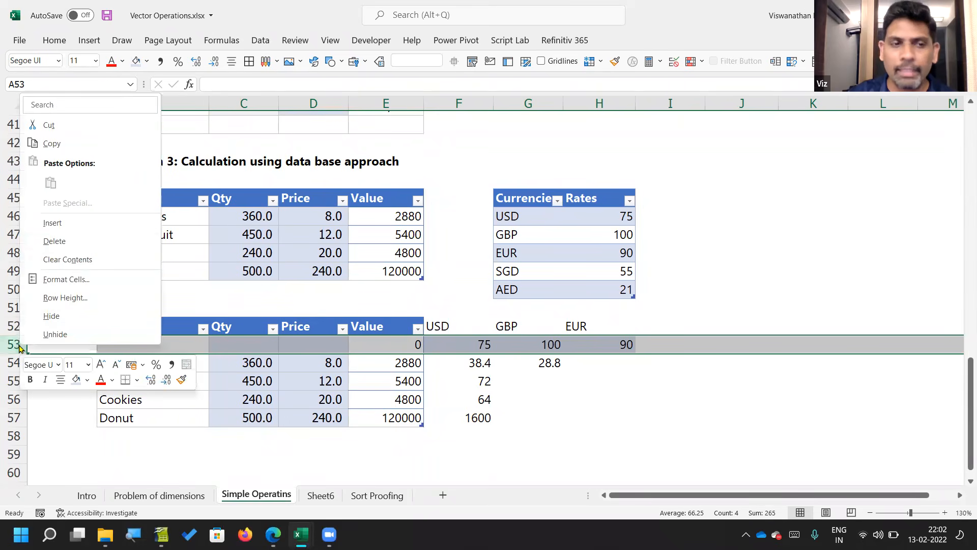
{"action": "left_click", "coordinate": [54, 241]}
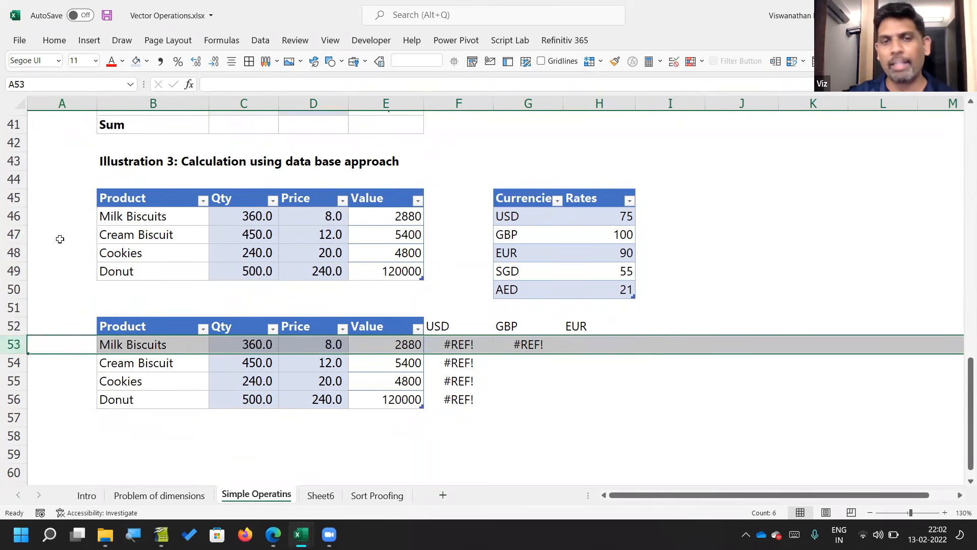
Step: Clear the leftover currency headers and formulas in F52:H56
{"action": "left_click_drag", "start_coordinate": [441, 326], "coordinate": [575, 402]}
{"action": "key", "text": "Delete"}
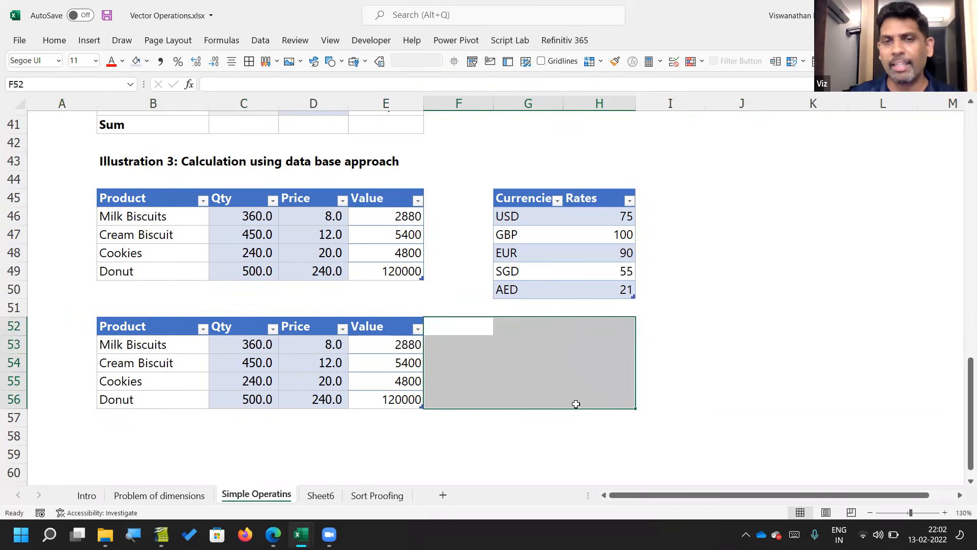
{"action": "key", "text": "Left"}
{"action": "key", "text": "Left"}
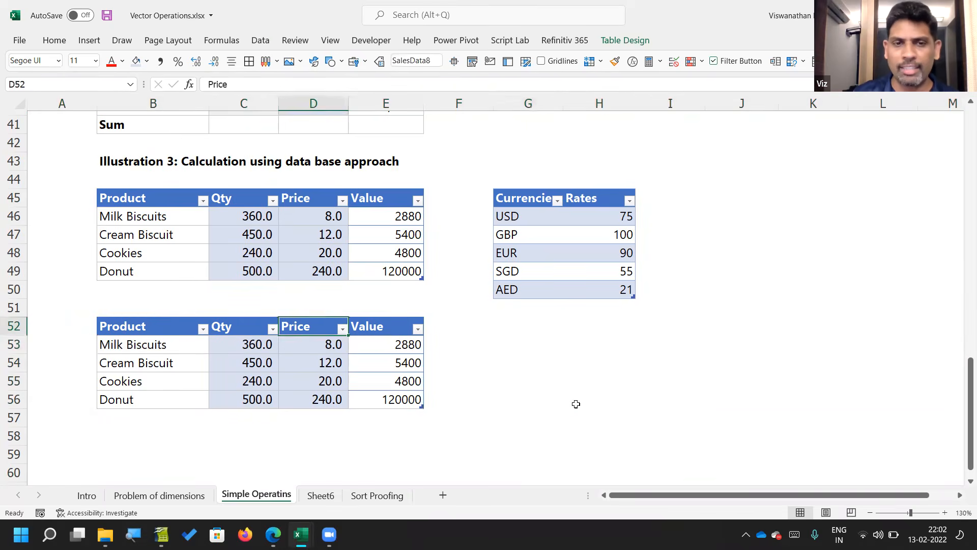
Step: Examine the Value formulas of the lower sales table row by row, from Milk Biscuits to Donut
{"action": "key", "text": "Left"}
{"action": "key", "text": "Down"}
{"action": "key", "text": "Down"}
{"action": "key", "text": "Right"}
{"action": "key", "text": "Up"}
{"action": "key", "text": "Down"}
{"action": "key", "text": "Down"}
{"action": "key", "text": "Down"}
{"action": "key", "text": "Right"}
{"action": "key", "text": "Up"}
{"action": "key", "text": "Up"}
{"action": "key", "text": "Up"}
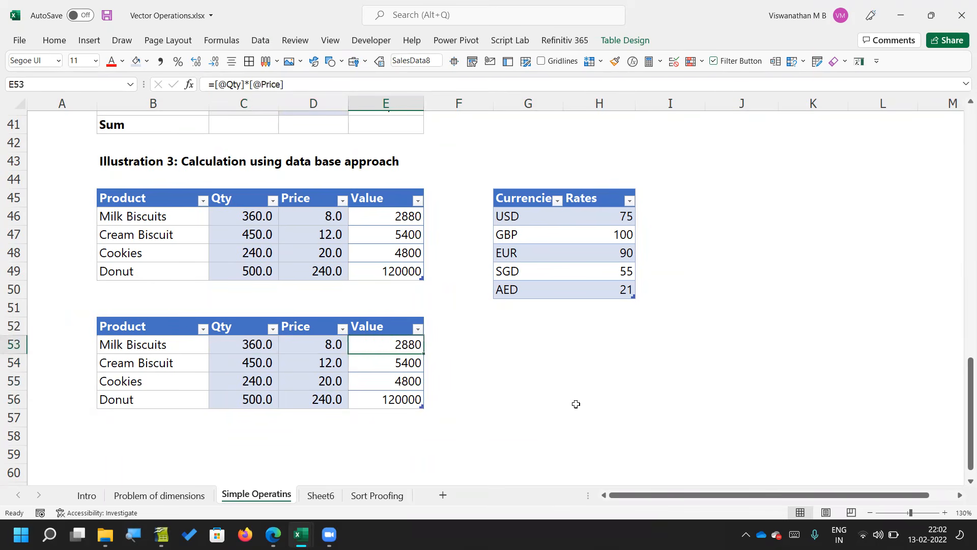
{"action": "key", "text": "F2"}
{"action": "key", "text": "Return"}
{"action": "key", "text": "F2"}
{"action": "key", "text": "Return"}
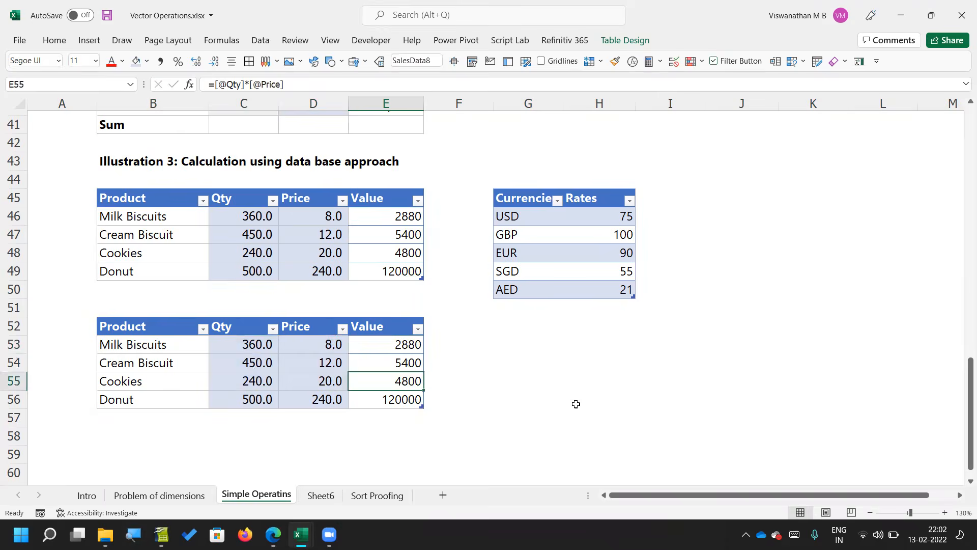
{"action": "key", "text": "F2"}
{"action": "key", "text": "Return"}
{"action": "key", "text": "F2"}
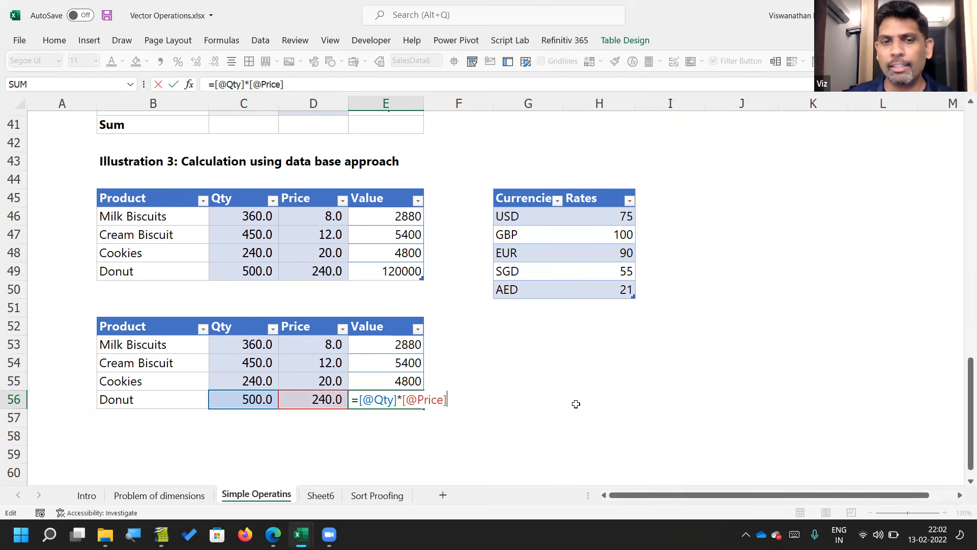
Step: Recheck the lower sales table's Value formulas upward from Cookies to Milk Biscuits
{"action": "key", "text": "Escape"}
{"action": "key", "text": "Up"}
{"action": "key", "text": "F2"}
{"action": "key", "text": "Escape"}
{"action": "key", "text": "Up"}
{"action": "key", "text": "F2"}
{"action": "key", "text": "Escape"}
{"action": "key", "text": "Up"}
{"action": "key", "text": "F2"}
{"action": "key", "text": "Escape"}
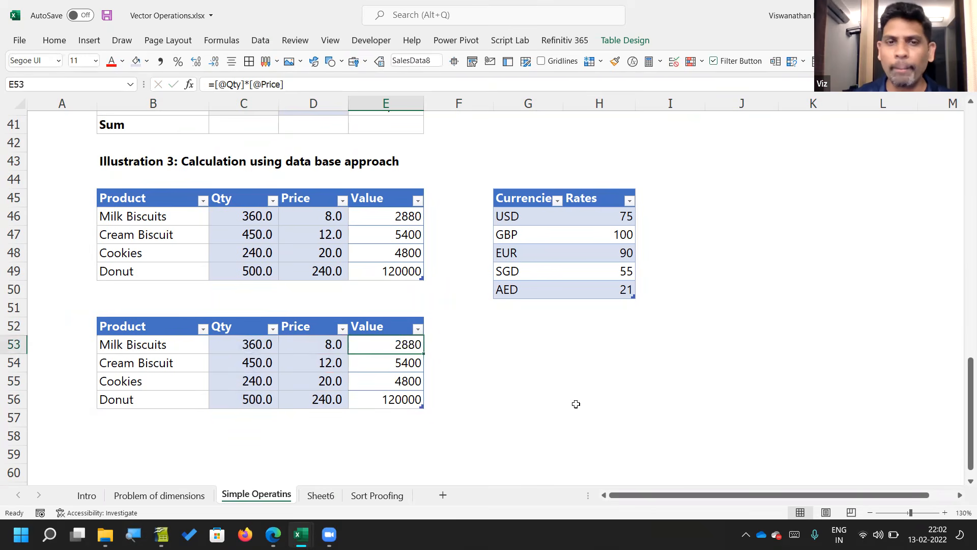
Step: Enter the row labels Sales, COGS and Gross Profit in B61:B63 below the sales table
{"action": "scroll", "coordinate": [576, 404], "scroll_direction": "down", "scroll_amount": 2}
{"action": "left_click", "coordinate": [280, 387]}
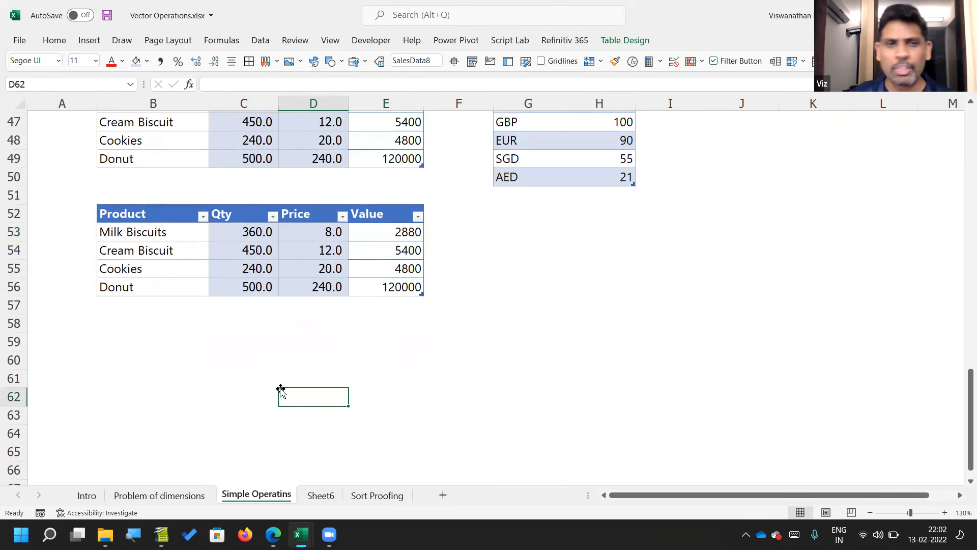
{"action": "key", "text": "Left"}
{"action": "key", "text": "Left"}
{"action": "key", "text": "Up"}
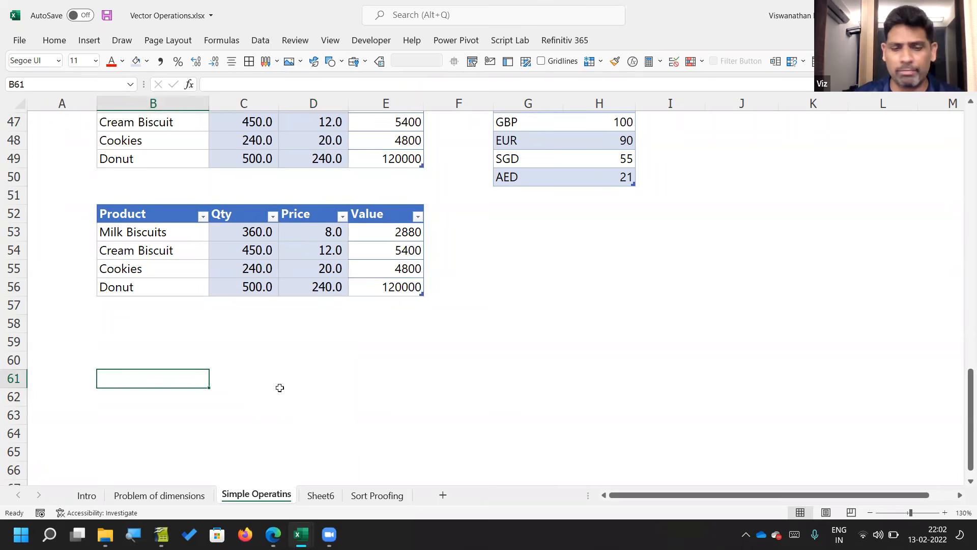
{"action": "type", "text": "Sales"}
{"action": "key", "text": "BackSpace"}
{"action": "key", "text": "BackSpace"}
{"action": "key", "text": "BackSpace"}
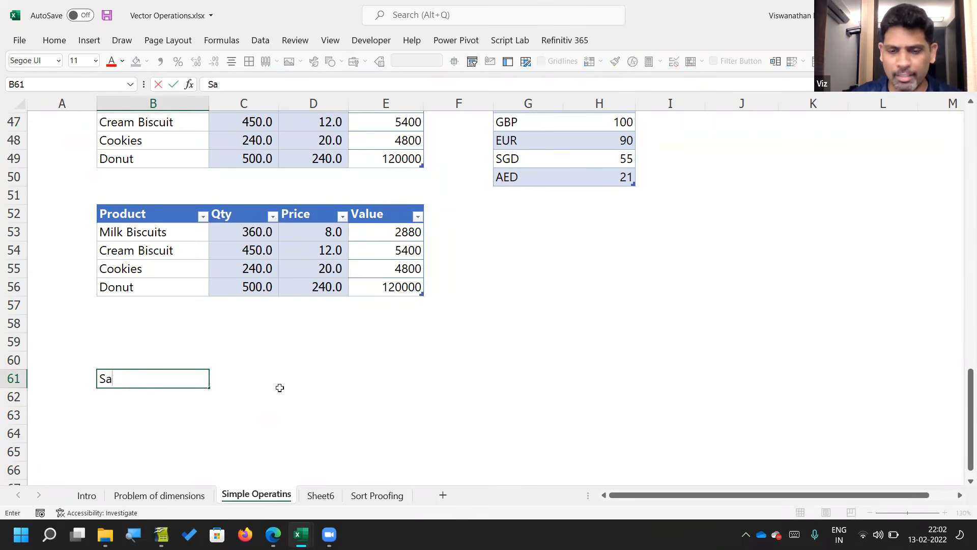
{"action": "type", "text": "les"}
{"action": "key", "text": "Return"}
{"action": "type", "text": "COGS"}
{"action": "key", "text": "Return"}
{"action": "type", "text": "Gros"}
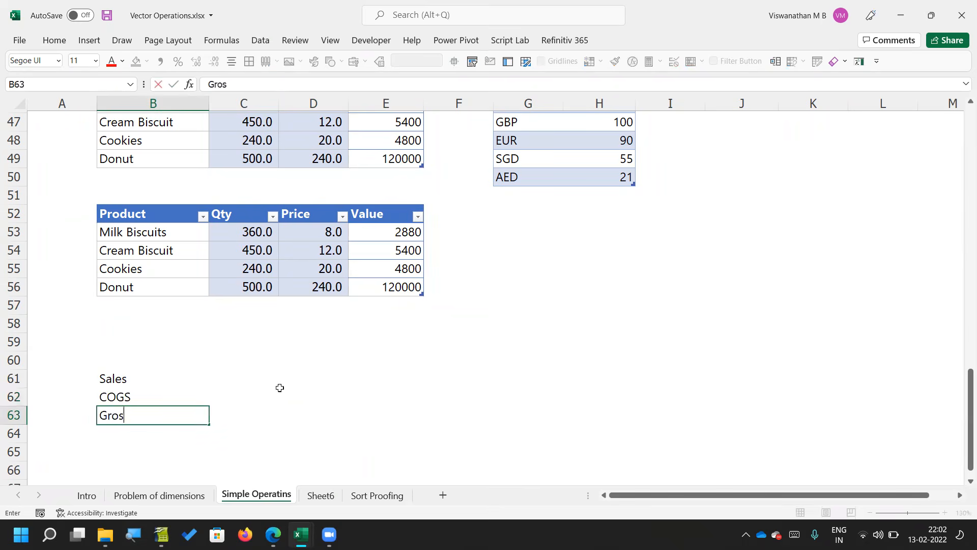
{"action": "type", "text": "s Profit"}
{"action": "key", "text": "Tab"}
Step: Enter 2020, 2021 and 2021 as the year headings in C60:E60
{"action": "key", "text": "Up"}
{"action": "key", "text": "Up"}
{"action": "key", "text": "Up"}
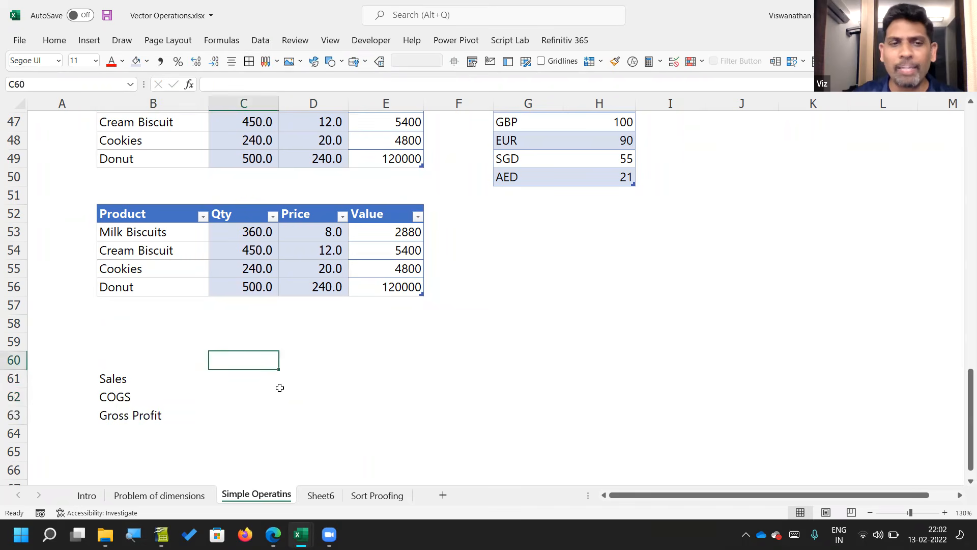
{"action": "type", "text": "2020"}
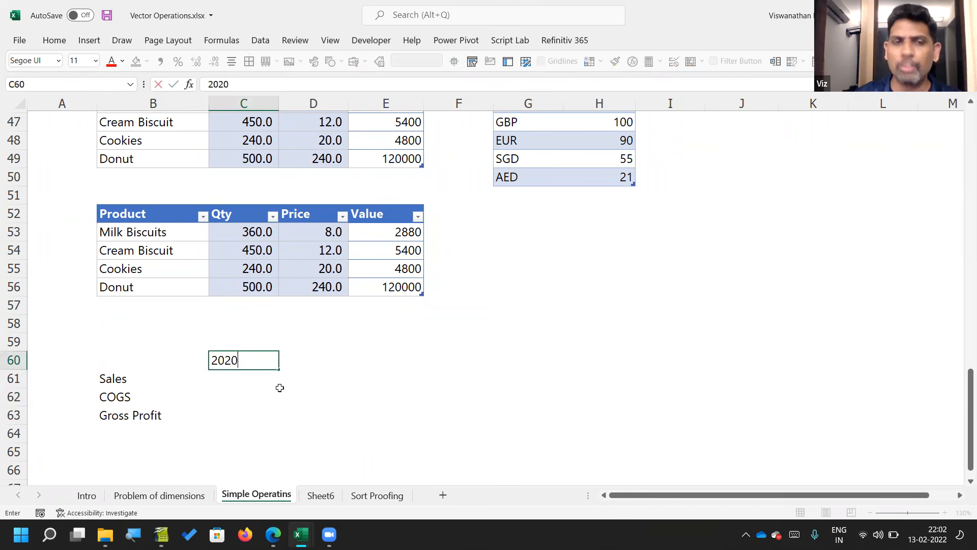
{"action": "key", "text": "Tab"}
{"action": "type", "text": "2021"}
{"action": "key", "text": "Tab"}
{"action": "type", "text": "2021"}
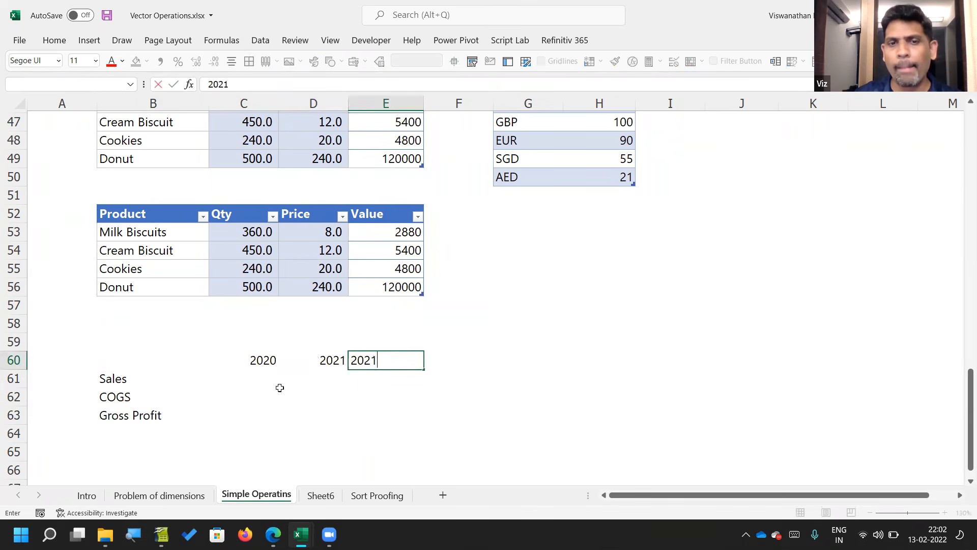
{"action": "key", "text": "Return"}
Step: Convert the profit layout B60:E63 into a table that uses its first row as headers
{"action": "key", "text": "Up"}
{"action": "key", "text": "Left"}
{"action": "key", "text": "shift+Right"}
{"action": "key", "text": "shift+Right"}
{"action": "key", "text": "shift+Right"}
{"action": "key", "text": "shift+Down"}
{"action": "key", "text": "shift+Down"}
{"action": "key", "text": "shift+Down"}
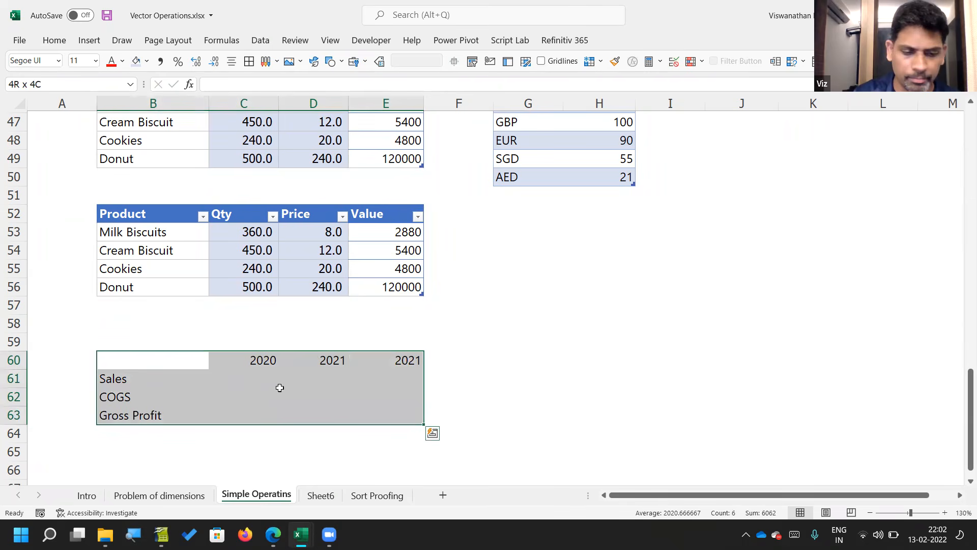
{"action": "key", "text": "ctrl+t"}
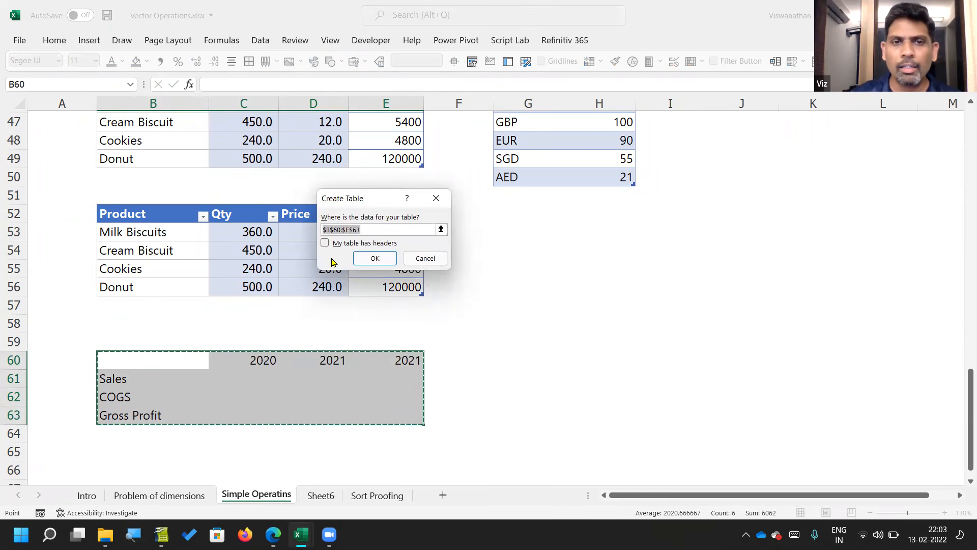
{"action": "left_click", "coordinate": [342, 243]}
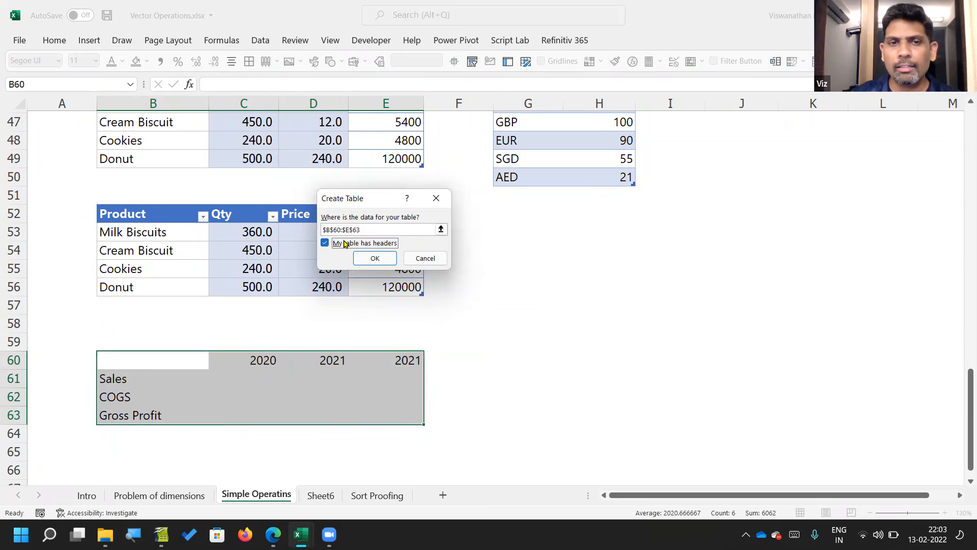
{"action": "left_click", "coordinate": [375, 258]}
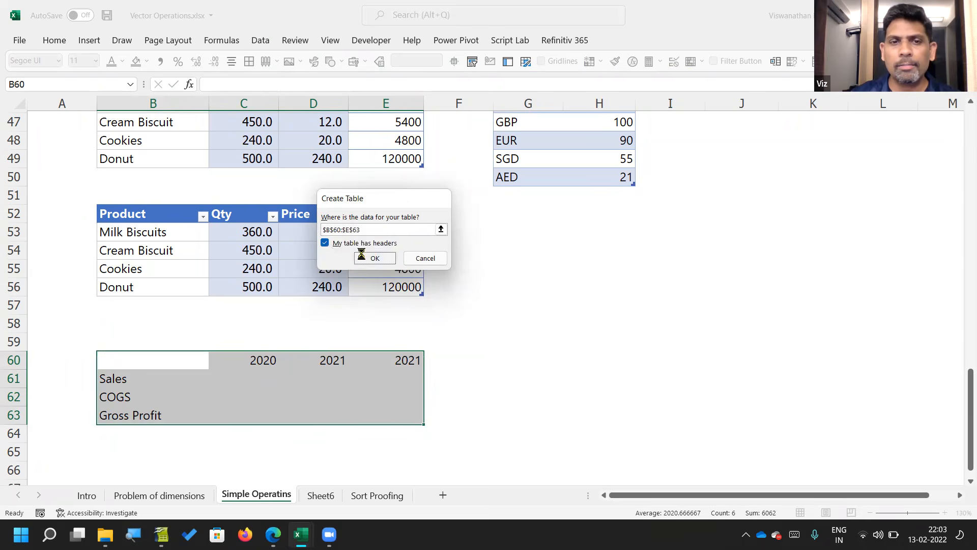
Step: Enter 2020 Sales of 1000 and COGS of 800 in the new table
{"action": "left_click", "coordinate": [241, 389]}
{"action": "key", "text": "Up"}
{"action": "type", "text": "1000"}
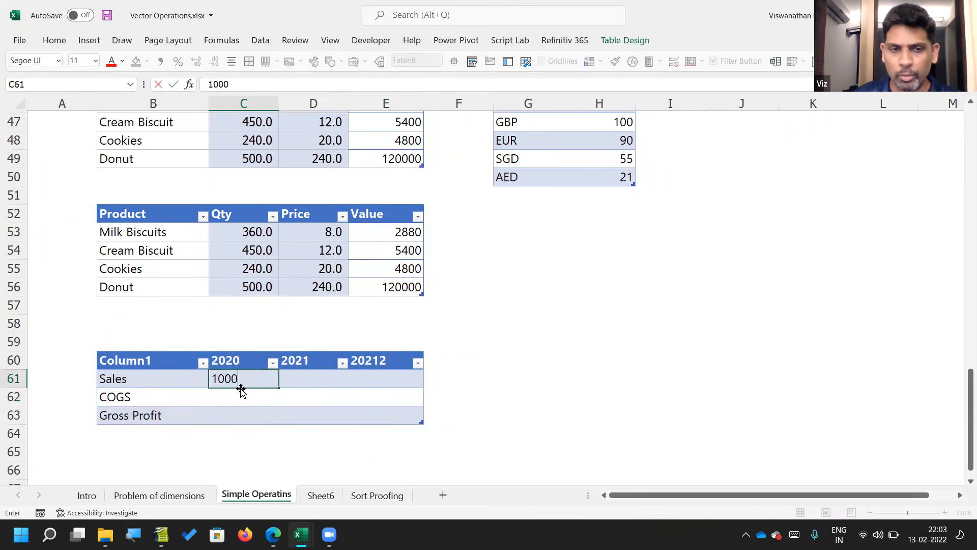
{"action": "key", "text": "Return"}
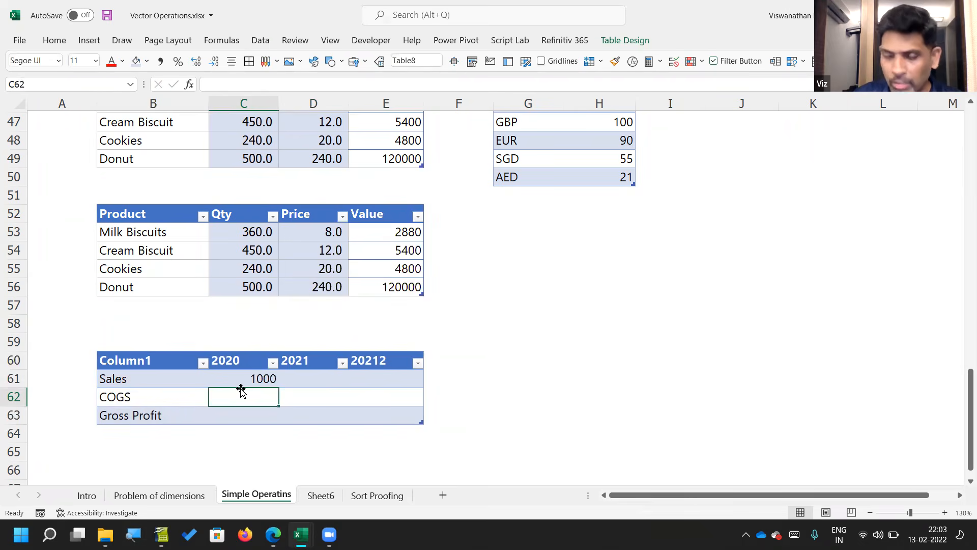
{"action": "type", "text": "800"}
{"action": "key", "text": "Return"}
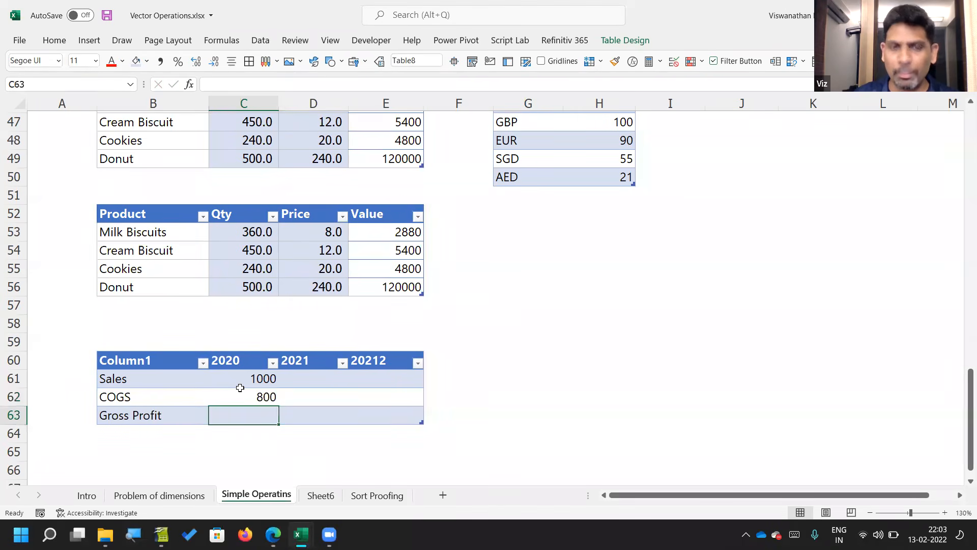
Step: Calculate the 2020 Gross Profit in C63 with =C61-C62, and inspect the formula's references
{"action": "type", "text": "="}
{"action": "left_click", "coordinate": [240, 386]}
{"action": "type", "text": "-"}
{"action": "left_click", "coordinate": [241, 390]}
{"action": "key", "text": "Return"}
{"action": "key", "text": "Up"}
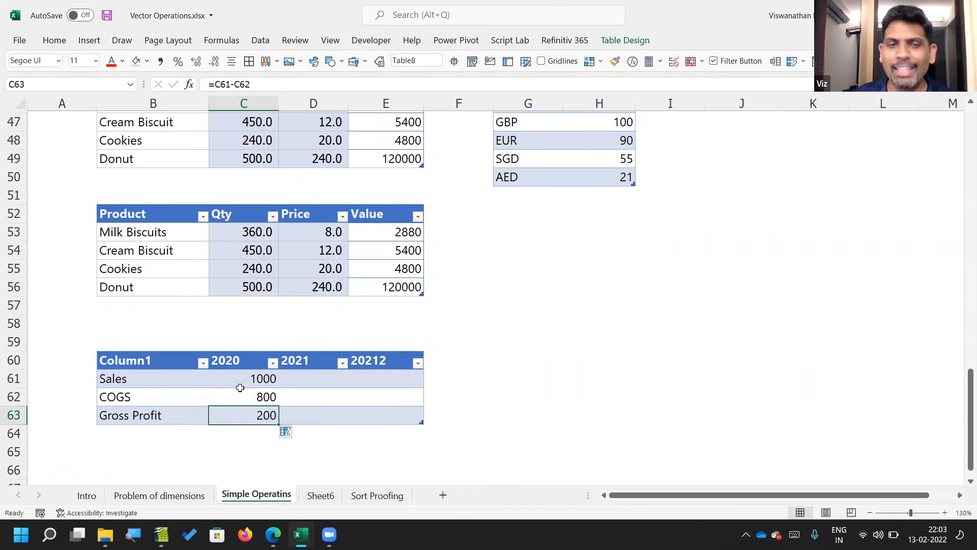
{"action": "key", "text": "F2"}
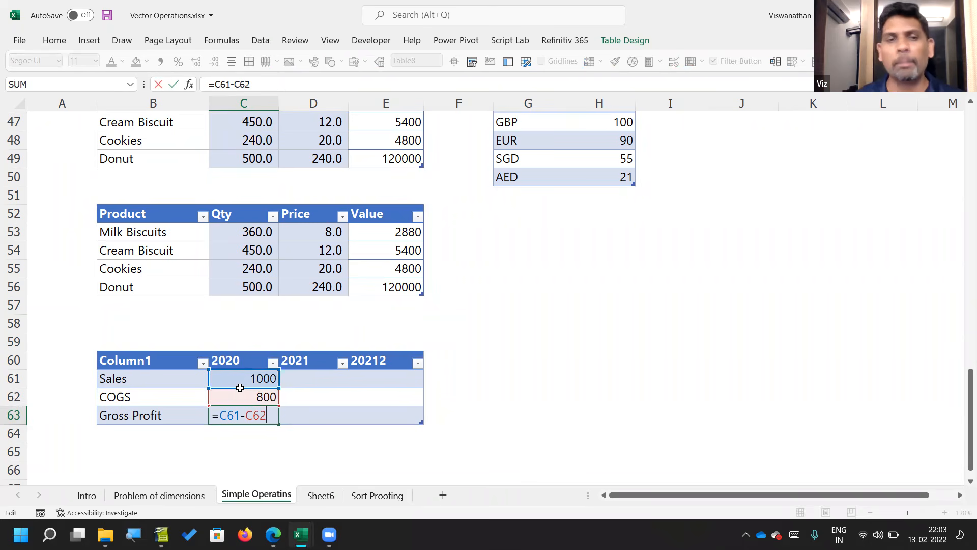
{"action": "key", "text": "Escape"}
Step: Copy the 2020 Sales, COGS and Gross Profit cells C61:C63 across the other two year columns
{"action": "key", "text": "Up"}
{"action": "key", "text": "Up"}
{"action": "key", "text": "shift+Down"}
{"action": "key", "text": "shift+Down"}
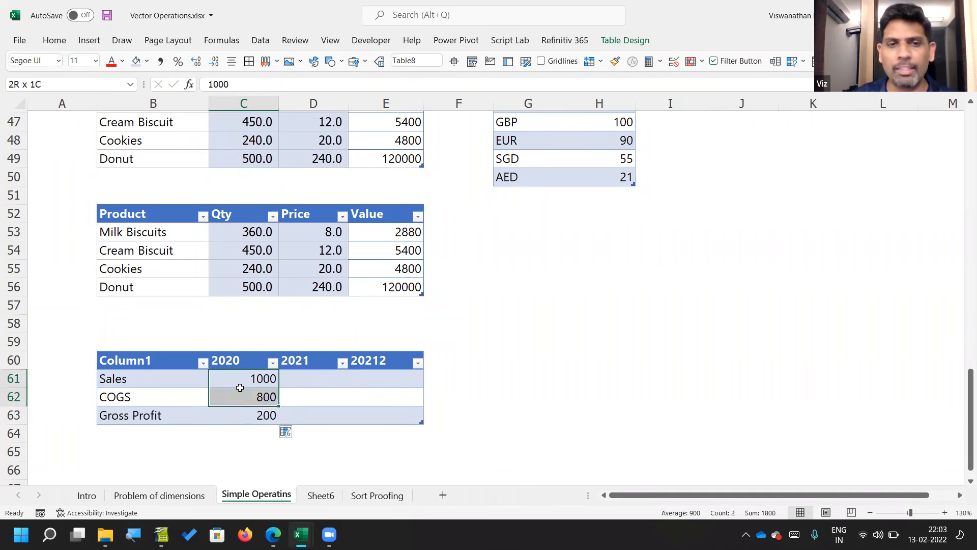
{"action": "key", "text": "ctrl+c"}
{"action": "key", "text": "shift+Right"}
{"action": "key", "text": "shift+Right"}
{"action": "key", "text": "Return"}
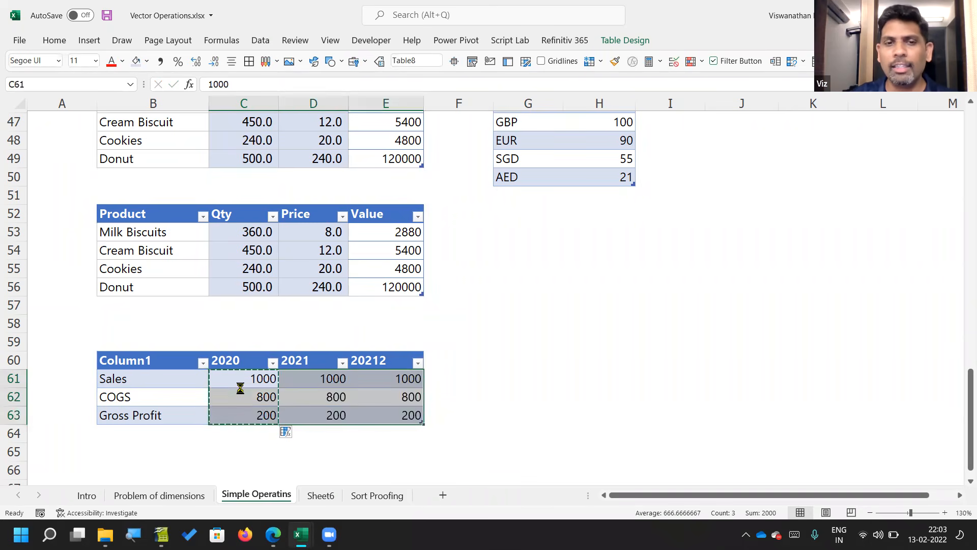
Step: Correct the third year header in E60 of the profit layout table to 2022
{"action": "key", "text": "Down"}
{"action": "key", "text": "Right"}
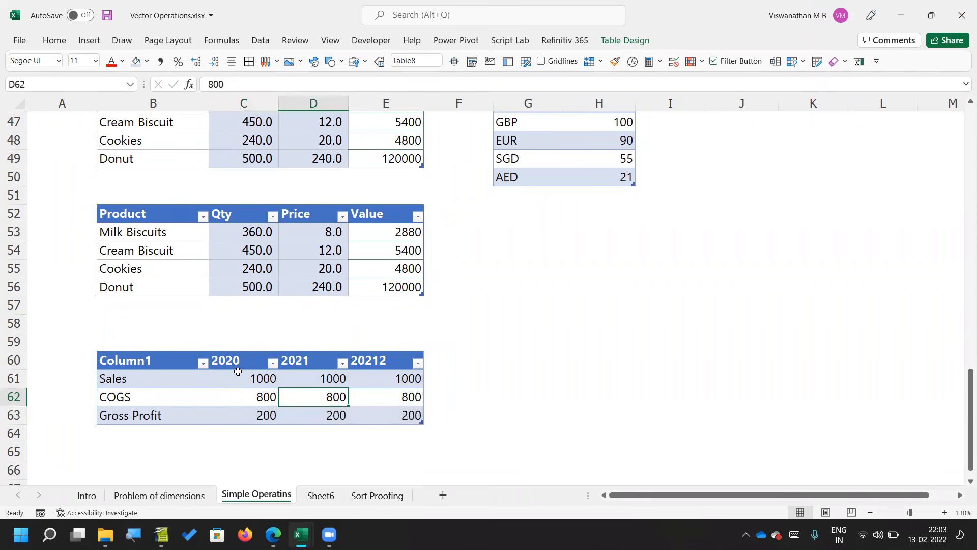
{"action": "scroll", "coordinate": [239, 372], "scroll_direction": "down", "scroll_amount": 2}
{"action": "key", "text": "Up"}
{"action": "key", "text": "Up"}
{"action": "key", "text": "Left"}
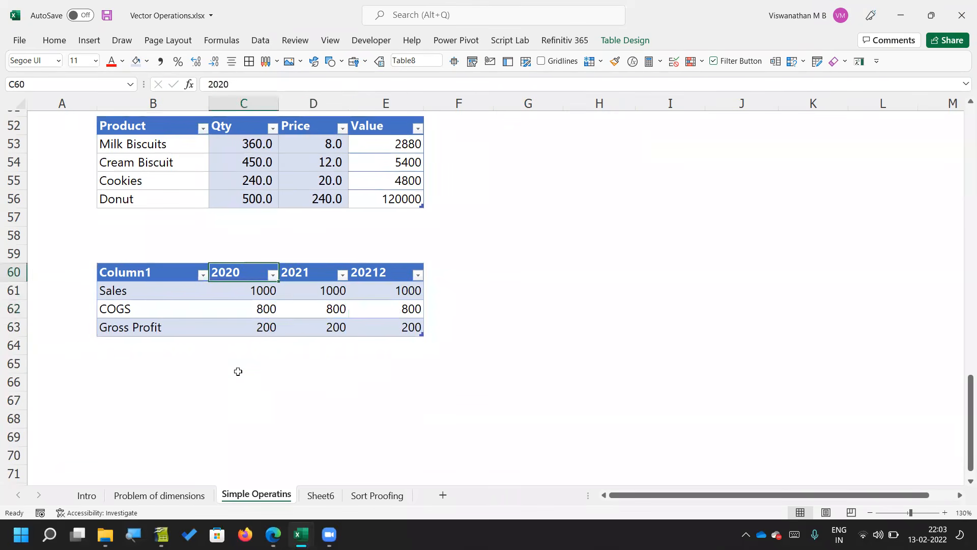
{"action": "key", "text": "shift+Right"}
{"action": "key", "text": "shift+Right"}
{"action": "key", "text": "ctrl+c"}
{"action": "key", "text": "Down"}
{"action": "key", "text": "Up"}
{"action": "key", "text": "Right"}
{"action": "key", "text": "Right"}
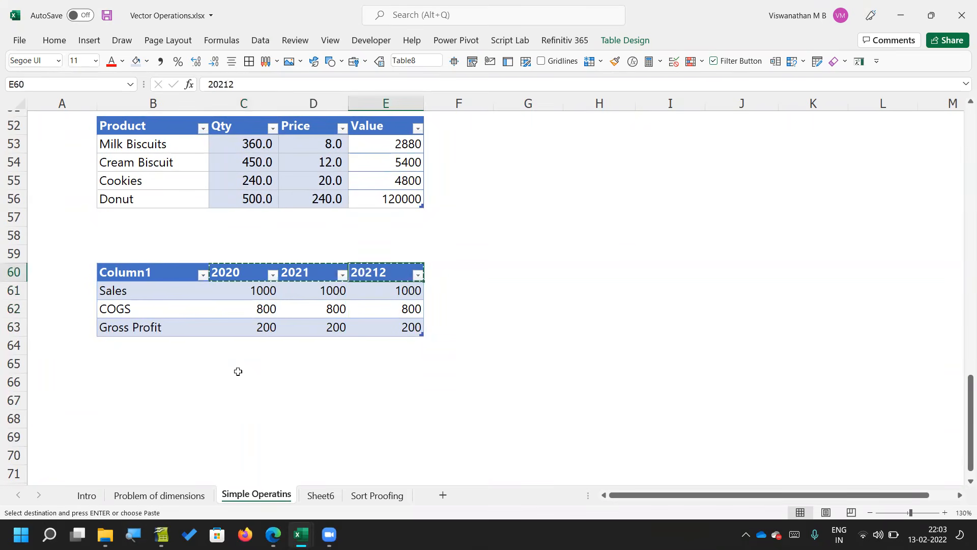
{"action": "type", "text": "2022"}
{"action": "key", "text": "Return"}
Step: Copy the three year headers C60:E60 and select B67 below the table as the destination
{"action": "key", "text": "Up"}
{"action": "key", "text": "shift+Left"}
{"action": "key", "text": "shift+Left"}
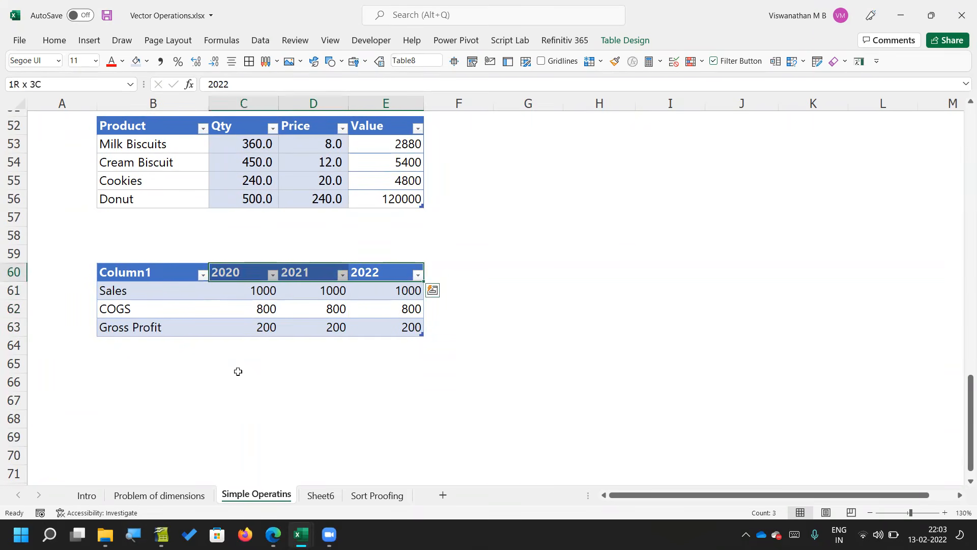
{"action": "key", "text": "ctrl+c"}
{"action": "key", "text": "Down"}
{"action": "key", "text": "Down"}
{"action": "key", "text": "Down"}
{"action": "key", "text": "Down"}
{"action": "key", "text": "Down"}
{"action": "key", "text": "Down"}
{"action": "key", "text": "Down"}
{"action": "key", "text": "Down"}
{"action": "key", "text": "Left"}
{"action": "key", "text": "Left"}
{"action": "key", "text": "Up"}
{"action": "key", "text": "Left"}
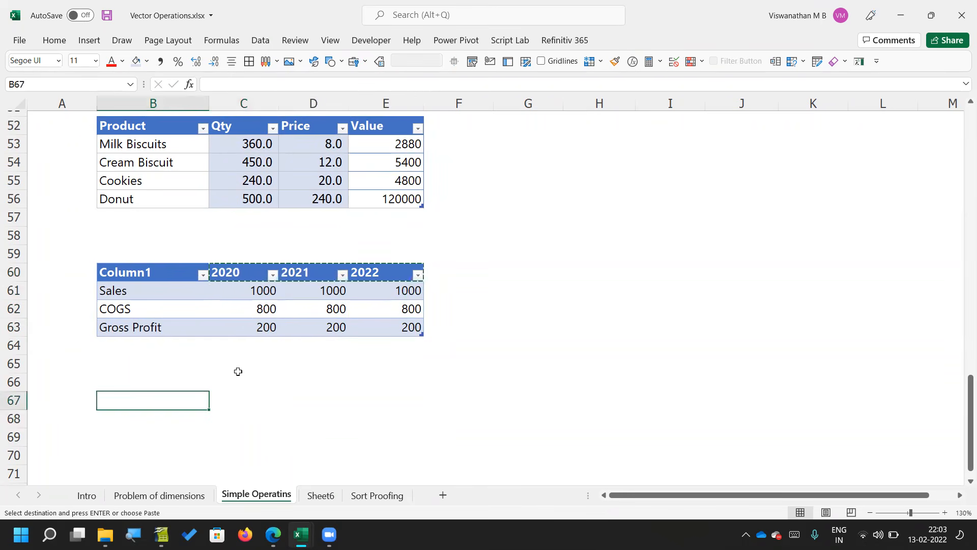
Step: Try pasting the copied year headers at B67 without transposing, as values and as formats, and undo both pastes
{"action": "key", "text": "alt+e"}
{"action": "key", "text": "s"}
{"action": "key", "text": "v"}
{"action": "key", "text": "Return"}
{"action": "key", "text": "alt+e"}
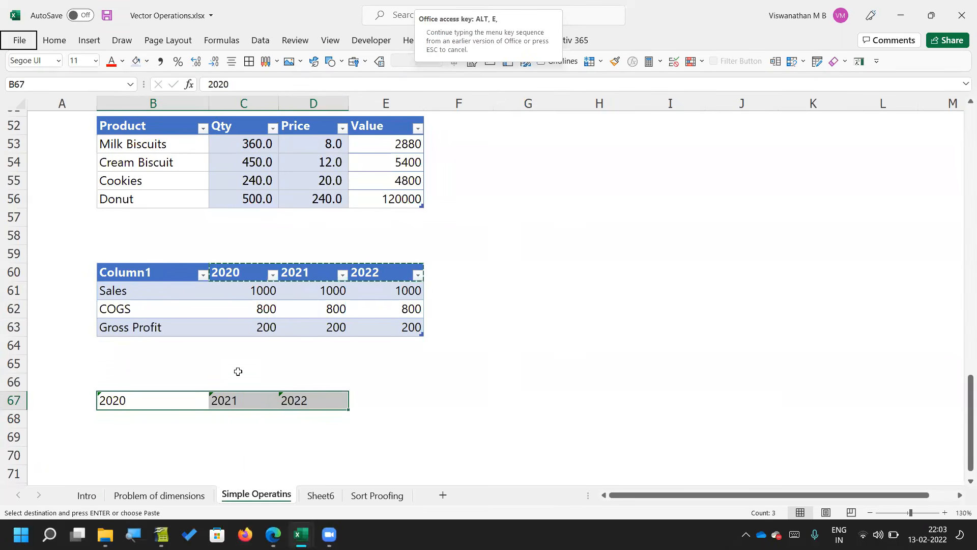
{"action": "left_click", "coordinate": [273, 357]}
{"action": "key", "text": "ctrl+z"}
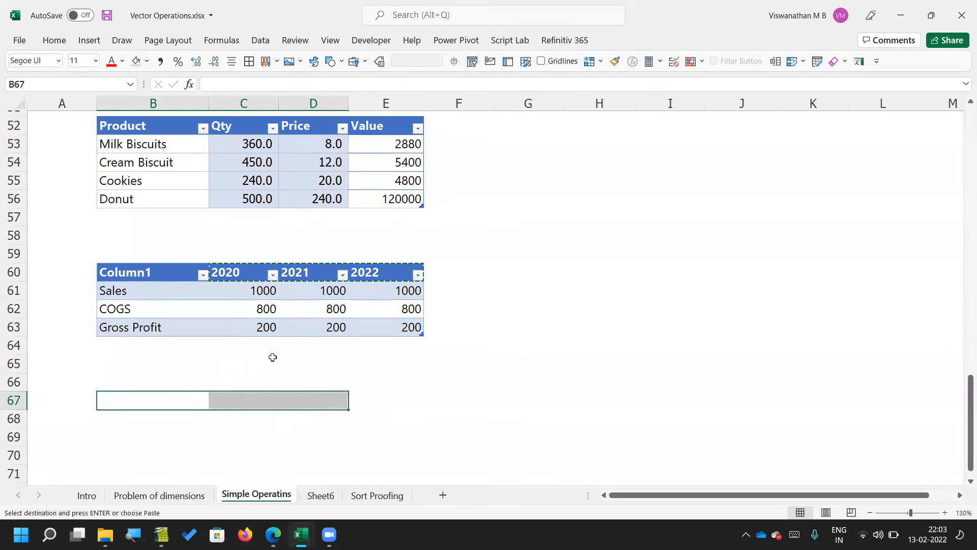
{"action": "key", "text": "Left"}
{"action": "key", "text": "Right"}
{"action": "key", "text": "alt+e"}
{"action": "key", "text": "s"}
{"action": "key", "text": "t"}
{"action": "key", "text": "Return"}
{"action": "key", "text": "ctrl+z"}
Step: Paste the copied years at B67 as transposed values so they run down the column
{"action": "key", "text": "Left"}
{"action": "key", "text": "Right"}
{"action": "key", "text": "alt+e"}
{"action": "key", "text": "s"}
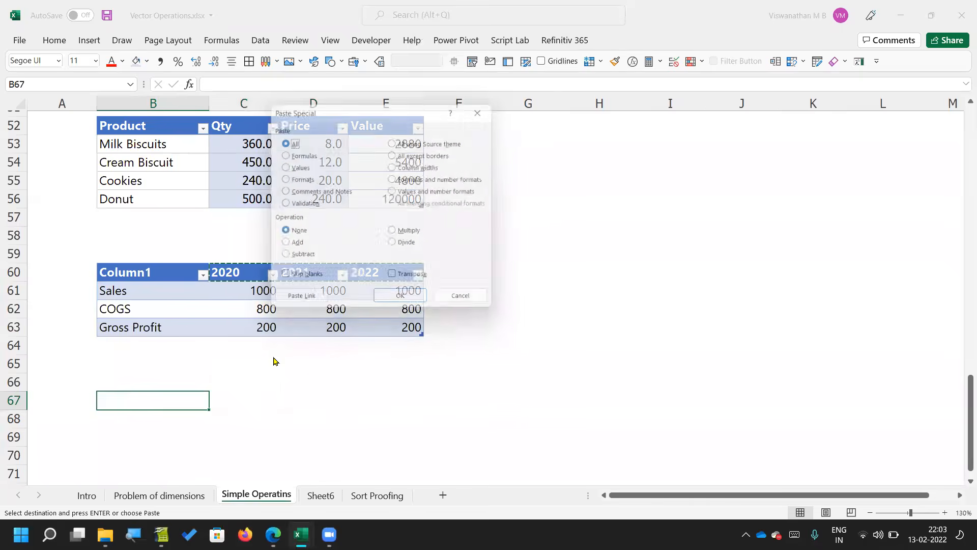
{"action": "key", "text": "v"}
{"action": "key", "text": "e"}
{"action": "key", "text": "Return"}
Step: Enter the headers Year, Sales and COGS in B66:D66 above the list of years
{"action": "key", "text": "Up"}
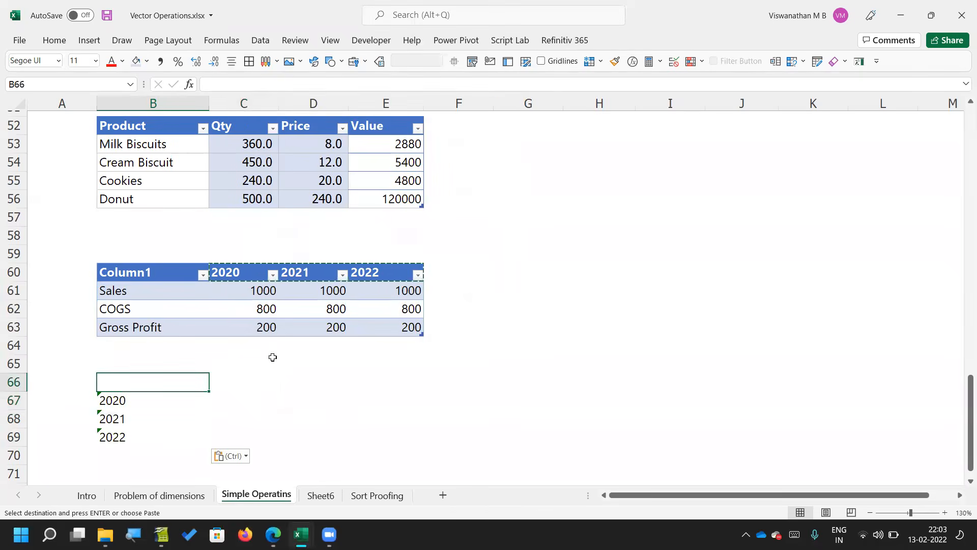
{"action": "type", "text": "Year"}
{"action": "key", "text": "Tab"}
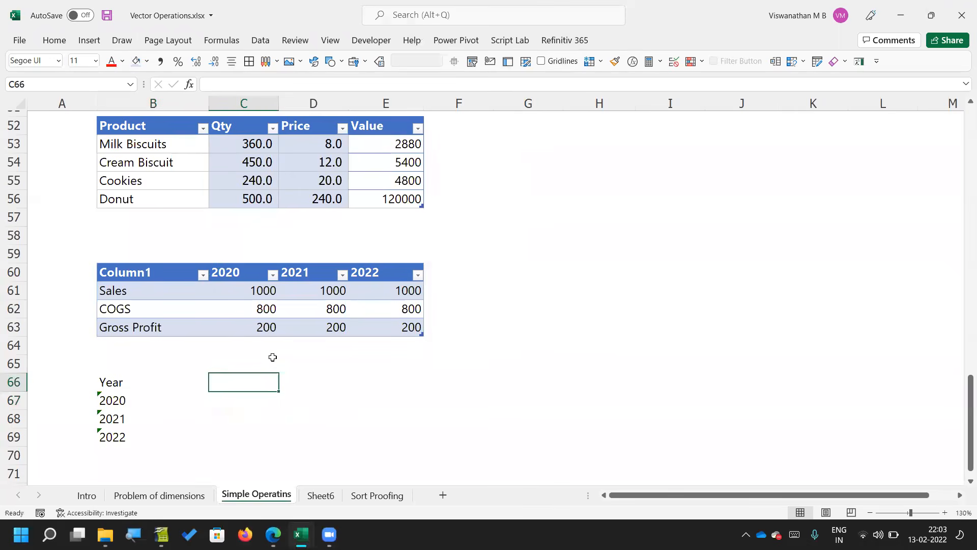
{"action": "type", "text": "Sales"}
{"action": "key", "text": "Tab"}
{"action": "type", "text": "COGS"}
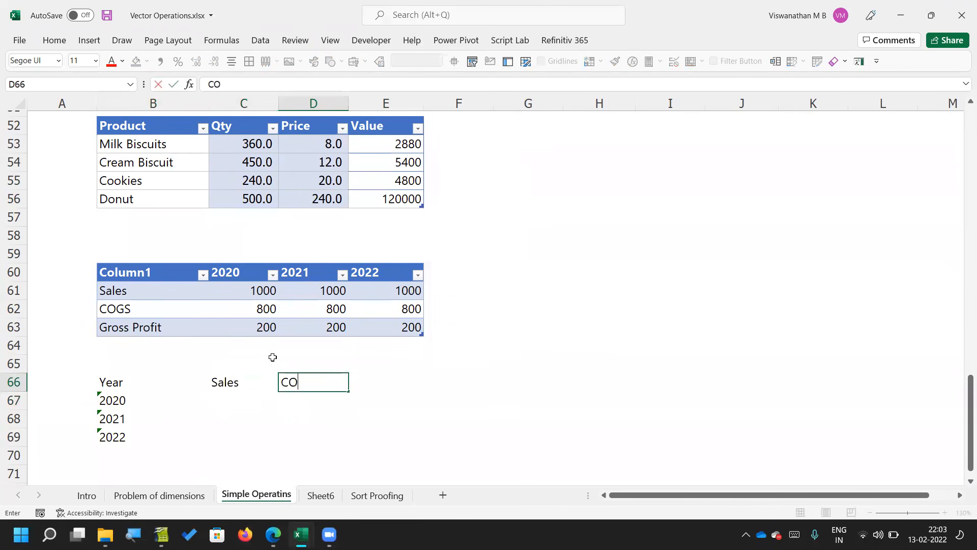
{"action": "key", "text": "Return"}
Step: Convert the range B66:E69 into a table that uses its first row as headers
{"action": "key", "text": "Right"}
{"action": "key", "text": "Up"}
{"action": "key", "text": "Left"}
{"action": "key", "text": "Left"}
{"action": "key", "text": "Right"}
{"action": "key", "text": "shift+Right"}
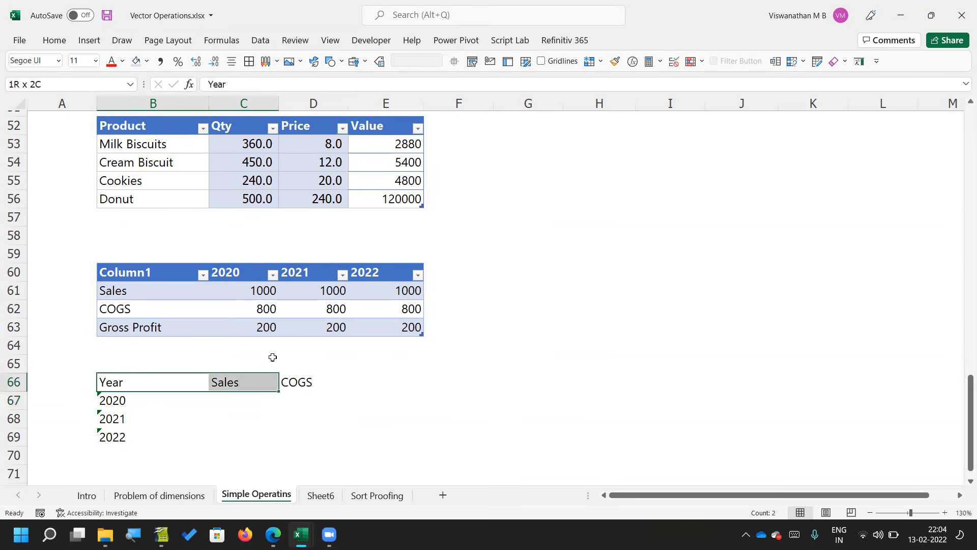
{"action": "key", "text": "shift+Right"}
{"action": "key", "text": "shift+Right"}
{"action": "key", "text": "shift+Down"}
{"action": "key", "text": "shift+Down"}
{"action": "key", "text": "shift+Down"}
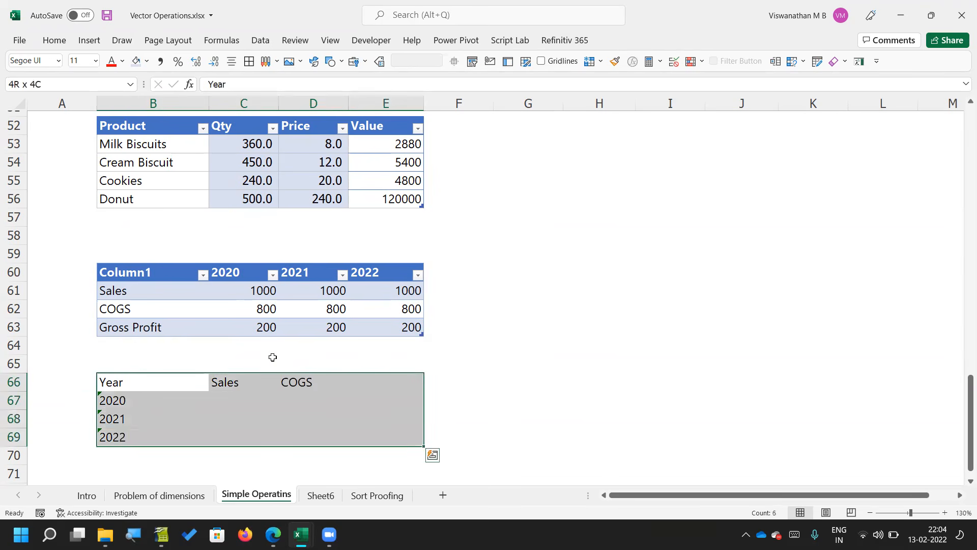
{"action": "key", "text": "ctrl+t"}
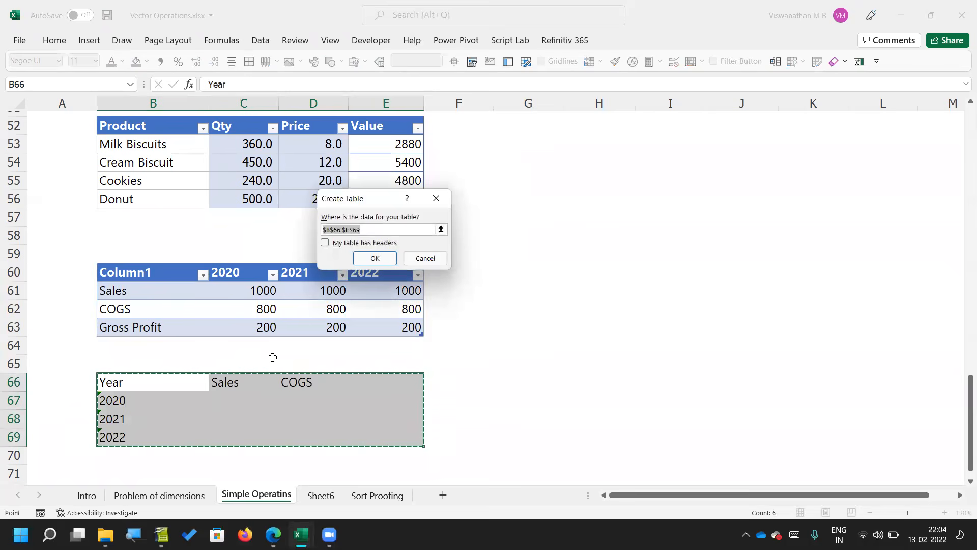
{"action": "left_click", "coordinate": [366, 244]}
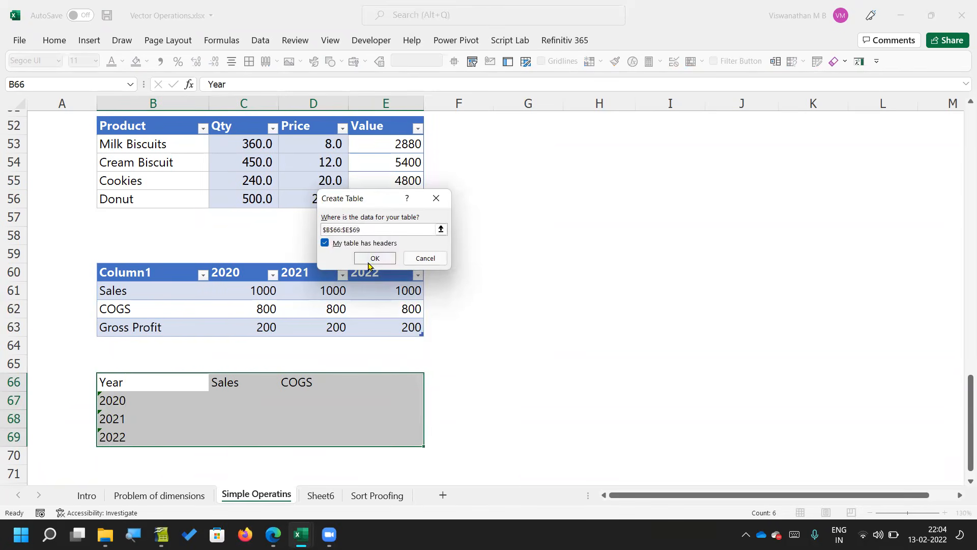
{"action": "left_click", "coordinate": [367, 260]}
Step: Enter 1000 as the 2020 Sales in C67 of the new year-by-row table
{"action": "left_click", "coordinate": [245, 417]}
{"action": "key", "text": "Up"}
{"action": "type", "text": "100"}
{"action": "key", "text": "Return"}
{"action": "key", "text": "Up"}
{"action": "type", "text": "1000"}
{"action": "key", "text": "Return"}
{"action": "key", "text": "Up"}
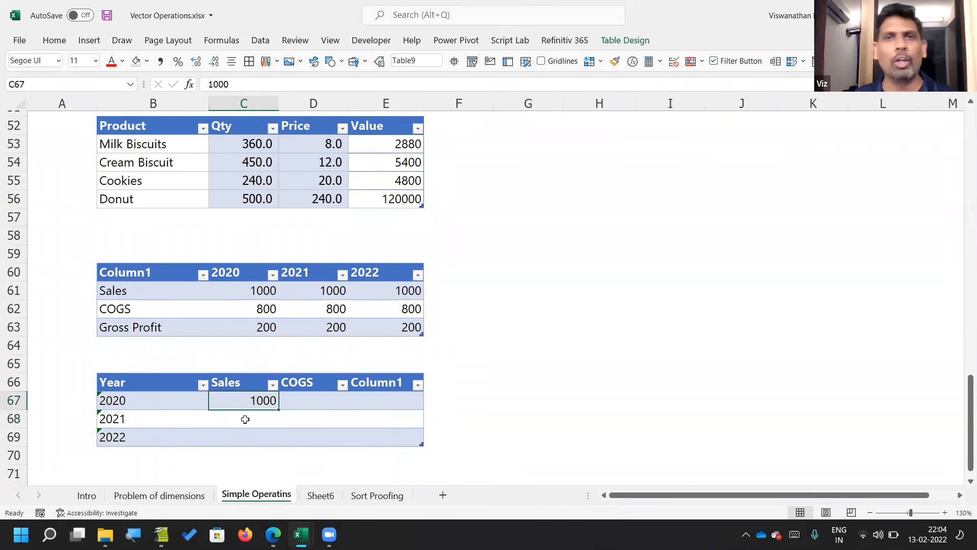
Step: Rename the fourth column header in E66 to Gross Prft
{"action": "key", "text": "Up"}
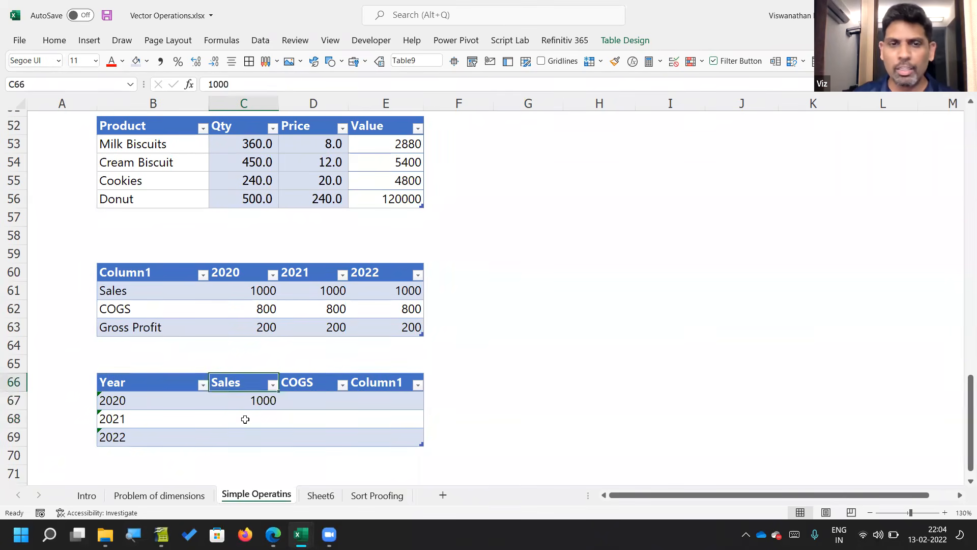
{"action": "key", "text": "Right"}
{"action": "key", "text": "Right"}
{"action": "type", "text": "Gr"}
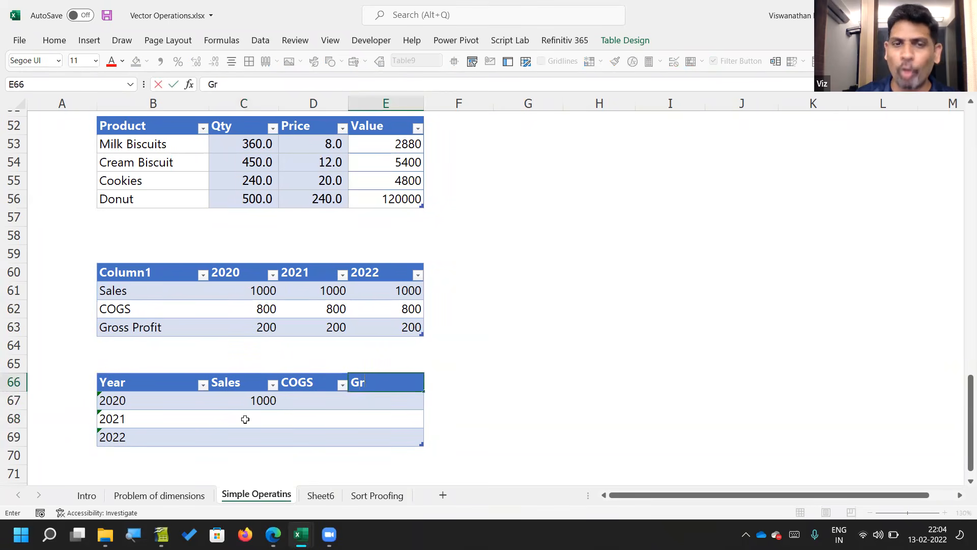
{"action": "type", "text": "oss Prft"}
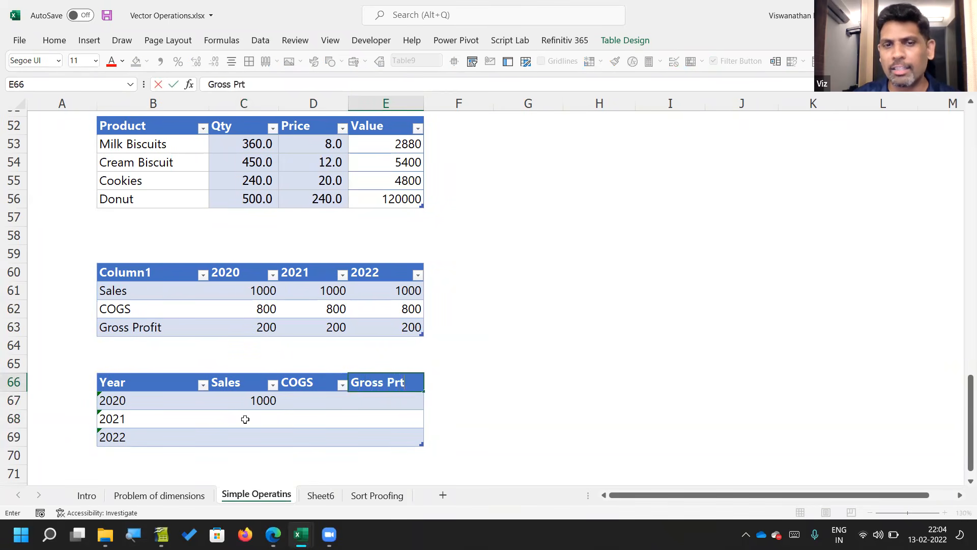
{"action": "key", "text": "Return"}
Step: Enter Sales of 1100 for 2021 and 900 for 2022 in C68:C69
{"action": "key", "text": "Left"}
{"action": "left_click", "coordinate": [245, 419]}
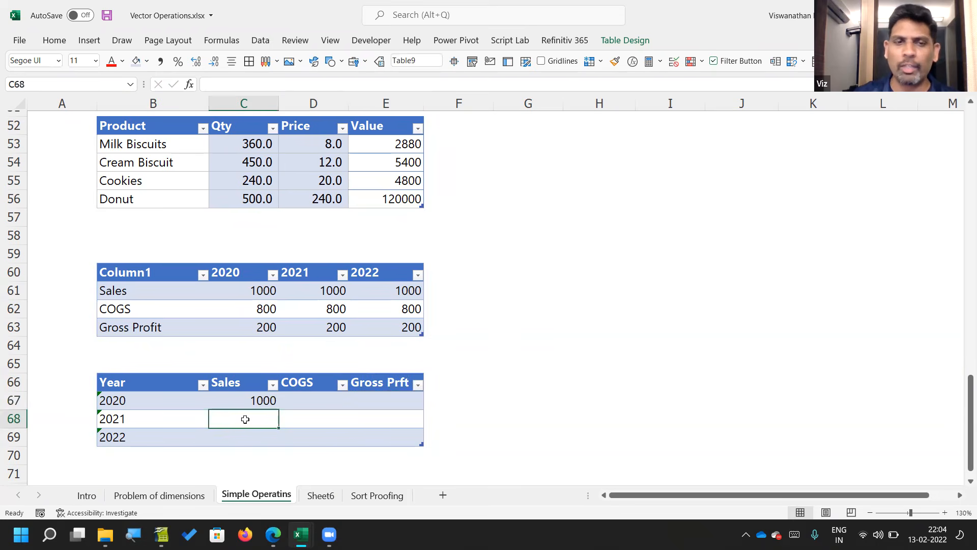
{"action": "type", "text": "1100"}
{"action": "key", "text": "Return"}
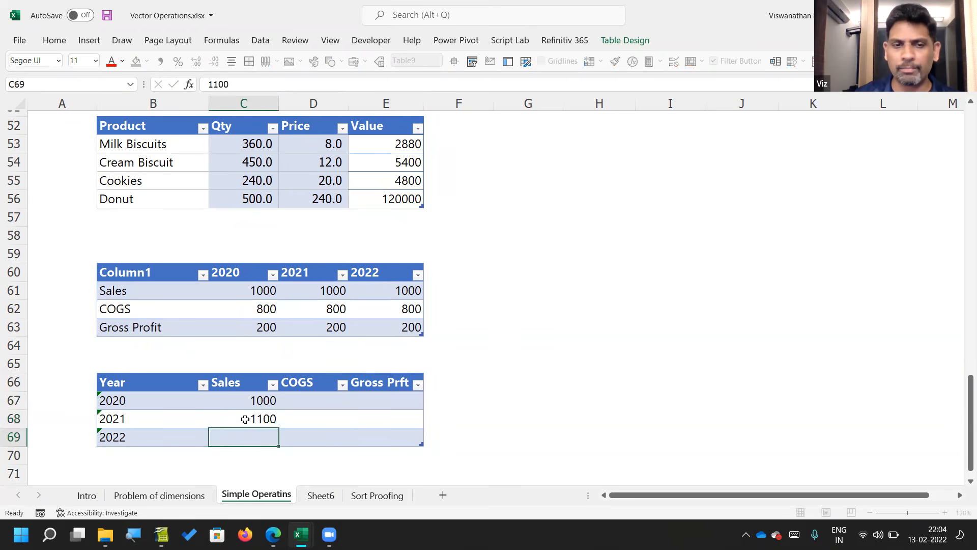
{"action": "type", "text": "900"}
{"action": "key", "text": "Tab"}
Step: Enter COGS of 600, 650 and 590 for 2020, 2021 and 2022 in D67:D69
{"action": "key", "text": "Up"}
{"action": "key", "text": "Up"}
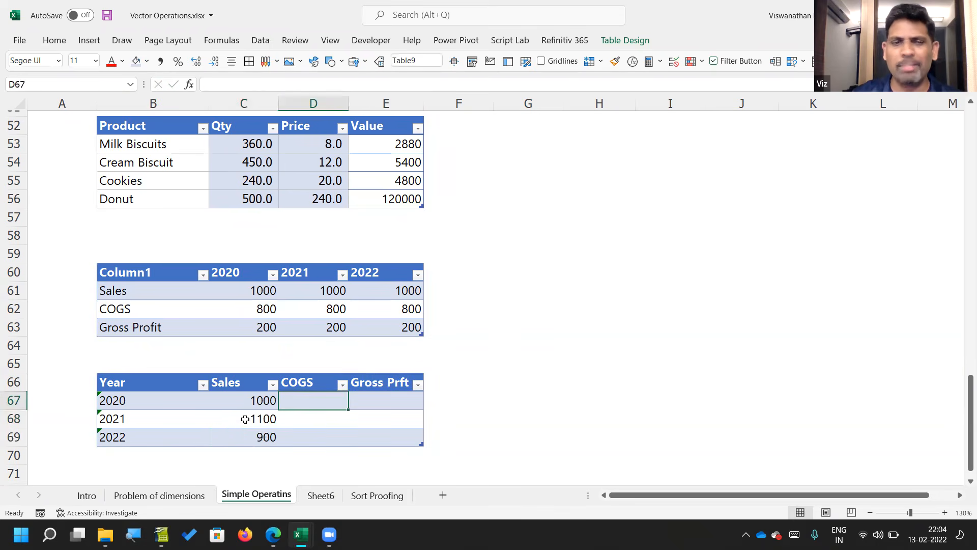
{"action": "type", "text": "600"}
{"action": "key", "text": "Return"}
{"action": "type", "text": "650"}
{"action": "key", "text": "Return"}
{"action": "type", "text": "590"}
{"action": "key", "text": "Tab"}
{"action": "key", "text": "Up"}
{"action": "key", "text": "Up"}
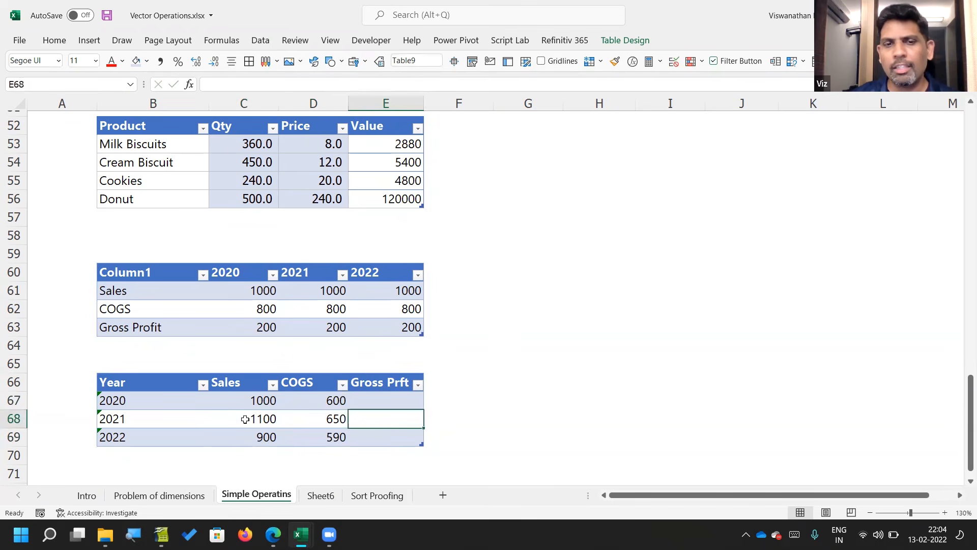
{"action": "type", "text": "="}
{"action": "key", "text": "Left"}
{"action": "key", "text": "Left"}
{"action": "type", "text": "-"}
{"action": "key", "text": "Left"}
{"action": "key", "text": "ctrl+Return"}
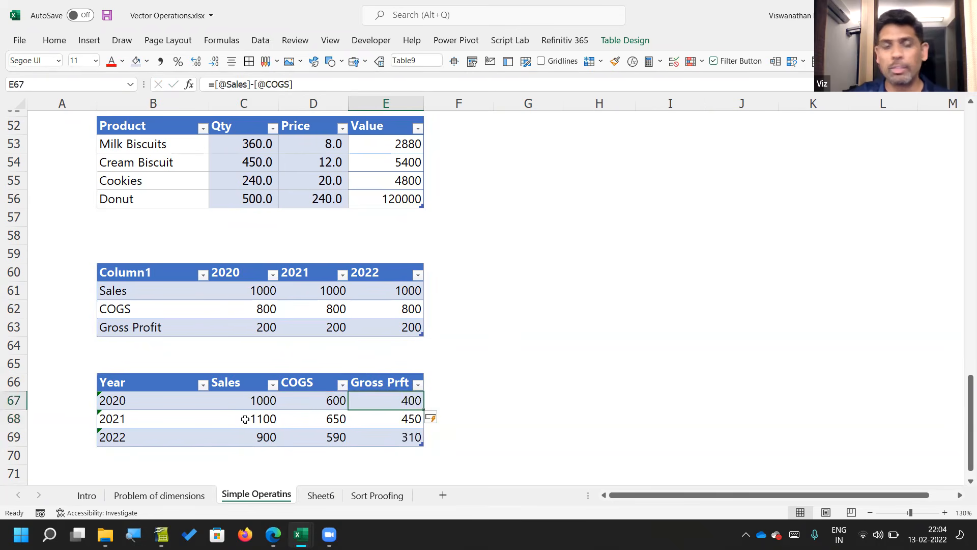
Step: Compare the references in the 2020 Gross Prft formula in E67 with the 2021 Gross Profit formula in D63
{"action": "key", "text": "F2"}
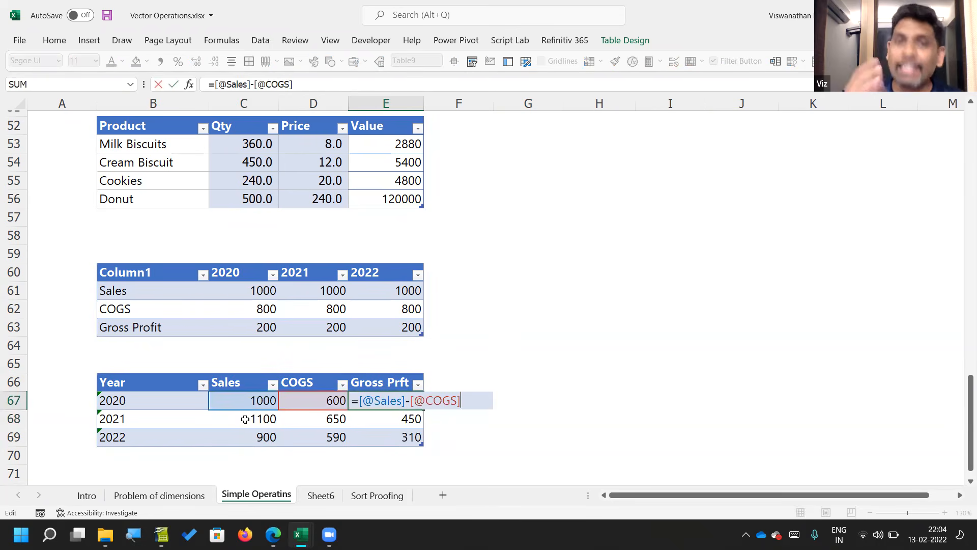
{"action": "key", "text": "Escape"}
{"action": "key", "text": "Up"}
{"action": "key", "text": "Up"}
{"action": "key", "text": "Up"}
{"action": "key", "text": "Up"}
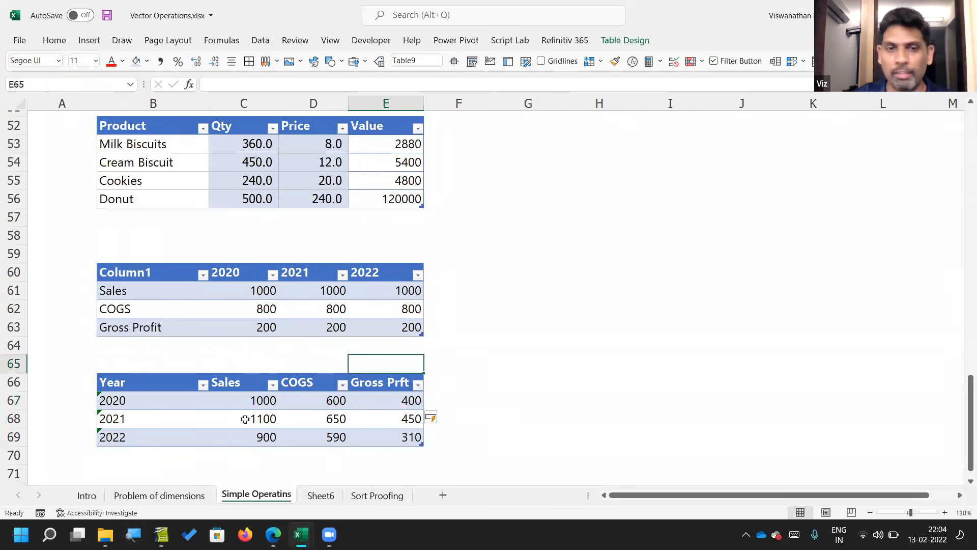
{"action": "key", "text": "Left"}
{"action": "key", "text": "Up"}
{"action": "key", "text": "Down"}
{"action": "key", "text": "F2"}
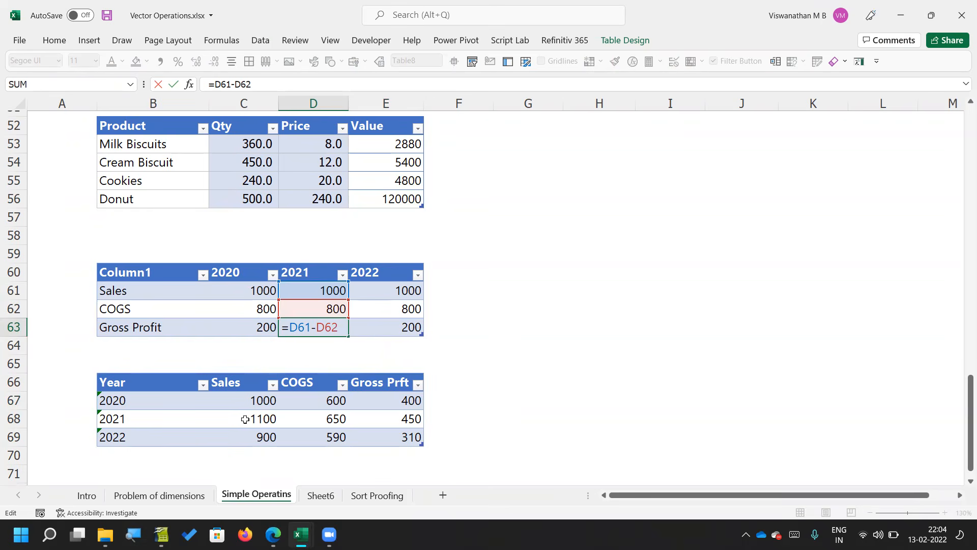
{"action": "key", "text": "Escape"}
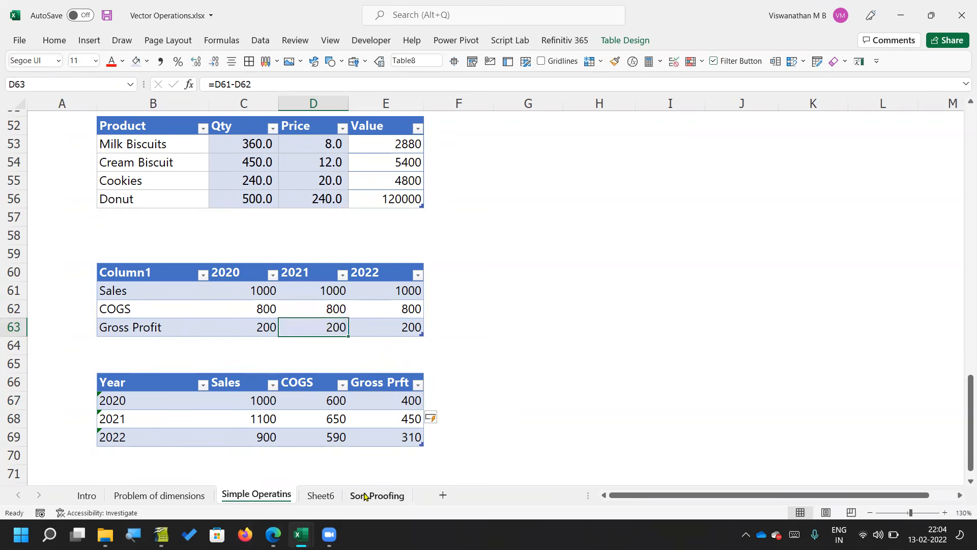
Step: Open the Sort Proofing sheet with the Sensex table
{"action": "left_click", "coordinate": [365, 496]}
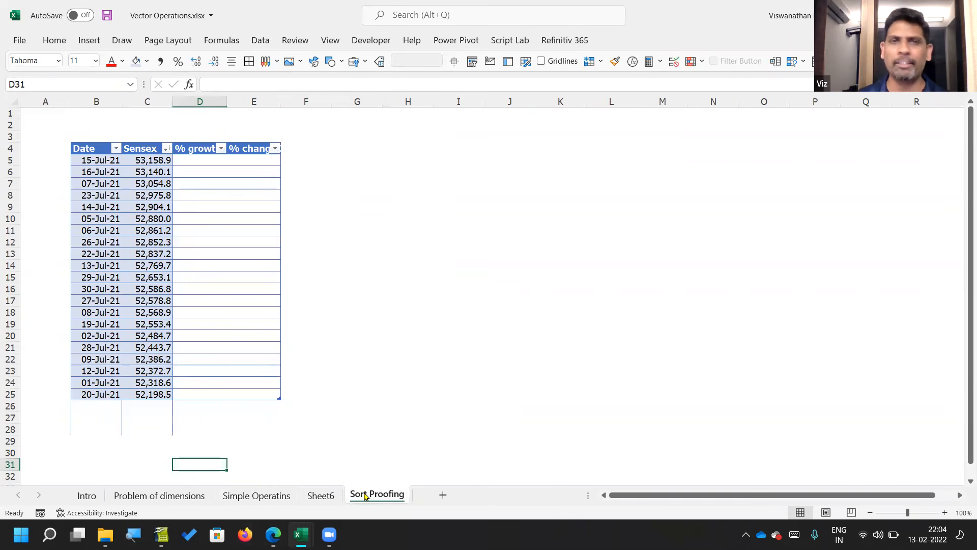
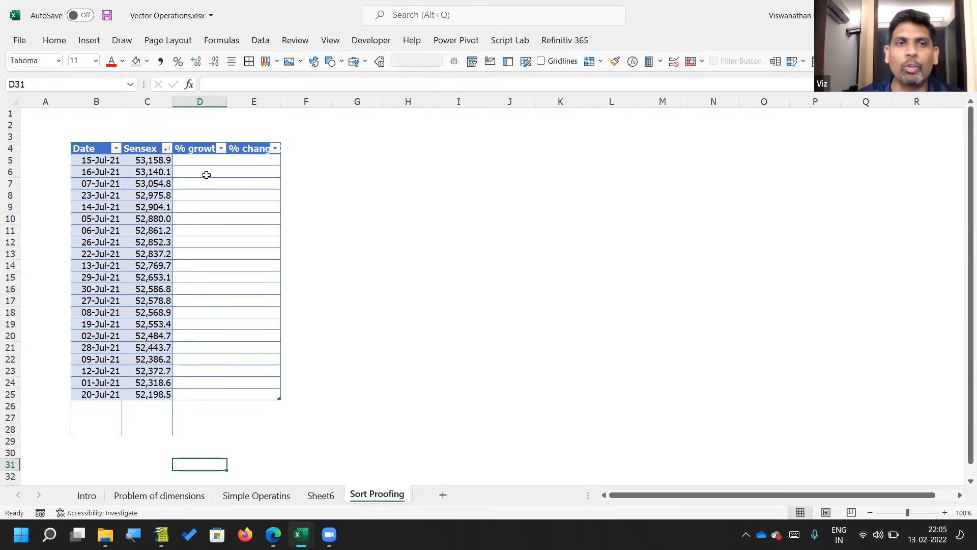
Step: Sort the Sensex table by the Date column from oldest to newest
{"action": "left_click", "coordinate": [110, 170]}
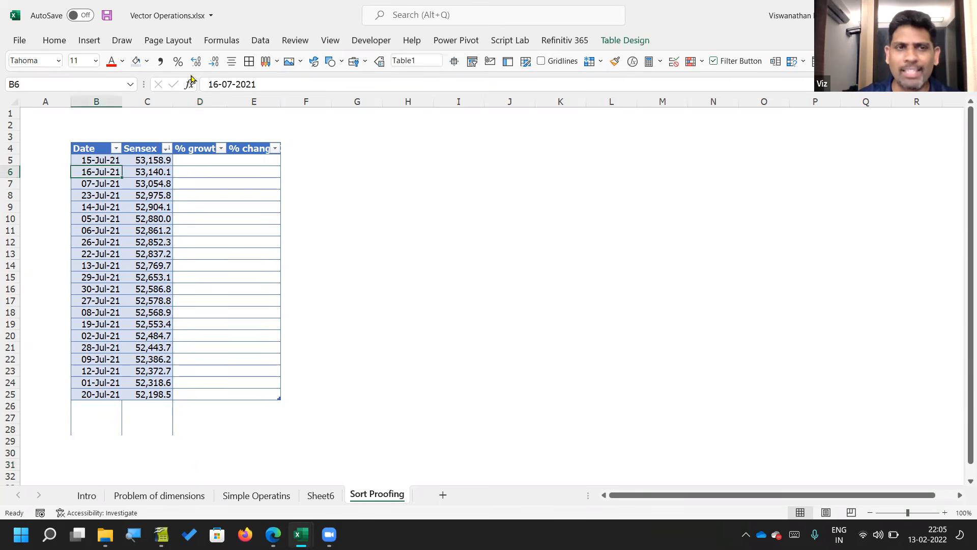
{"action": "key", "text": "Up"}
{"action": "key", "text": "shift+Down"}
{"action": "key", "text": "shift+Down"}
{"action": "key", "text": "shift+Down"}
{"action": "key", "text": "shift+Down"}
{"action": "key", "text": "shift+Down"}
{"action": "key", "text": "shift+Down"}
{"action": "key", "text": "shift+Down"}
{"action": "key", "text": "shift+Down"}
{"action": "key", "text": "shift+Down"}
{"action": "key", "text": "shift+Down"}
{"action": "key", "text": "shift+Down"}
{"action": "key", "text": "shift+Down"}
{"action": "key", "text": "shift+Down"}
{"action": "key", "text": "shift+Down"}
{"action": "key", "text": "shift+Down"}
{"action": "key", "text": "shift+Down"}
{"action": "key", "text": "shift+Down"}
{"action": "key", "text": "shift+Down"}
{"action": "key", "text": "shift+Down"}
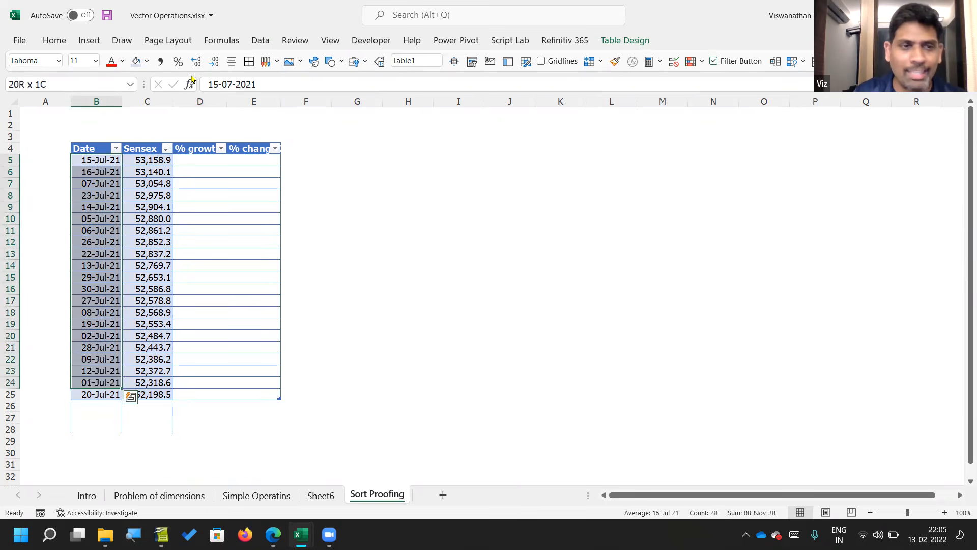
{"action": "key", "text": "shift+Down"}
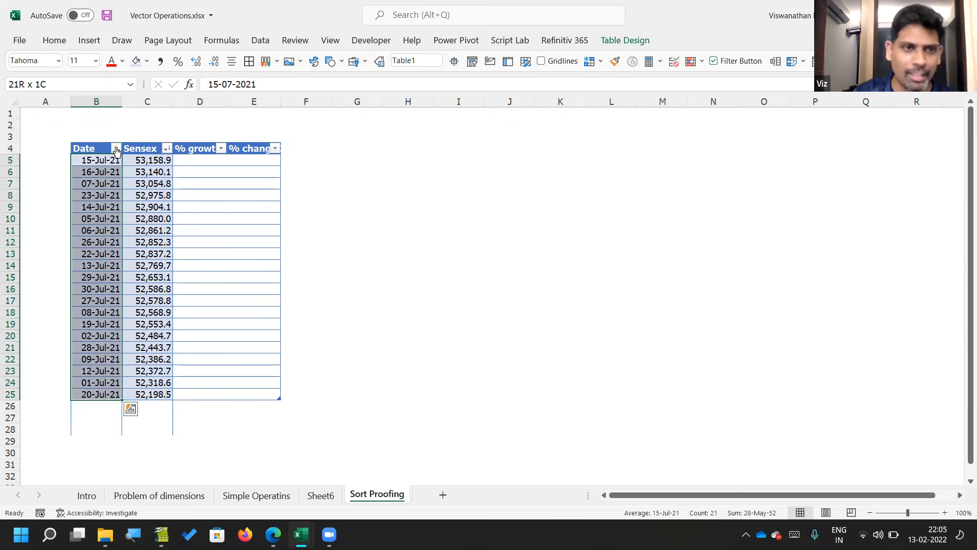
{"action": "left_click", "coordinate": [116, 148]}
{"action": "left_click", "coordinate": [98, 162]}
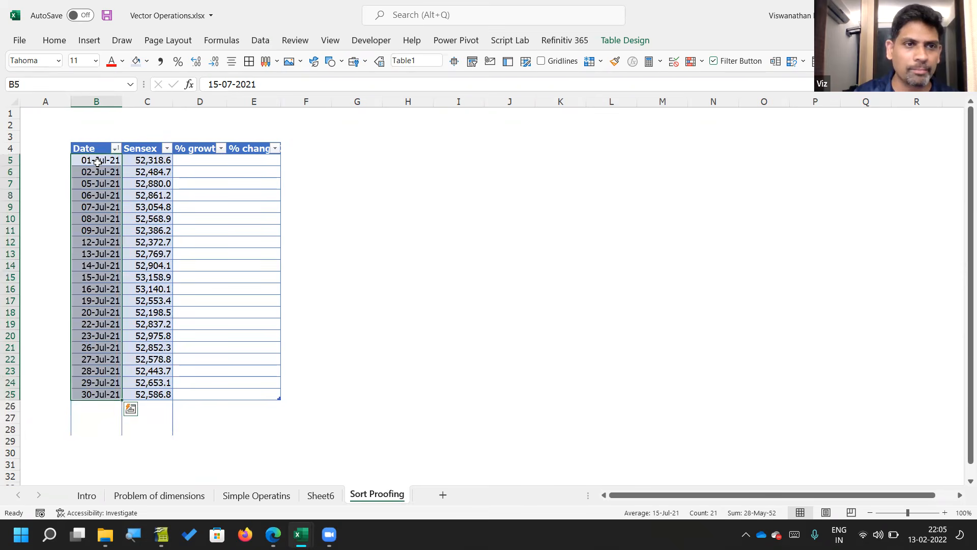
Step: Select the dates from B5 down to the table's last row to review their order
{"action": "left_click", "coordinate": [105, 169]}
{"action": "key", "text": "Up"}
{"action": "key", "text": "shift+Down"}
{"action": "key", "text": "shift+Down"}
{"action": "key", "text": "shift+Down"}
{"action": "key", "text": "shift+Down"}
{"action": "key", "text": "shift+Down"}
{"action": "key", "text": "shift+Down"}
{"action": "key", "text": "shift+Down"}
{"action": "key", "text": "shift+Down"}
{"action": "key", "text": "shift+Down"}
{"action": "key", "text": "shift+Down"}
{"action": "key", "text": "shift+Down"}
{"action": "key", "text": "shift+Down"}
{"action": "key", "text": "shift+Down"}
{"action": "key", "text": "shift+Down"}
{"action": "key", "text": "shift+Down"}
{"action": "key", "text": "shift+Down"}
{"action": "key", "text": "shift+Down"}
{"action": "key", "text": "shift+Down"}
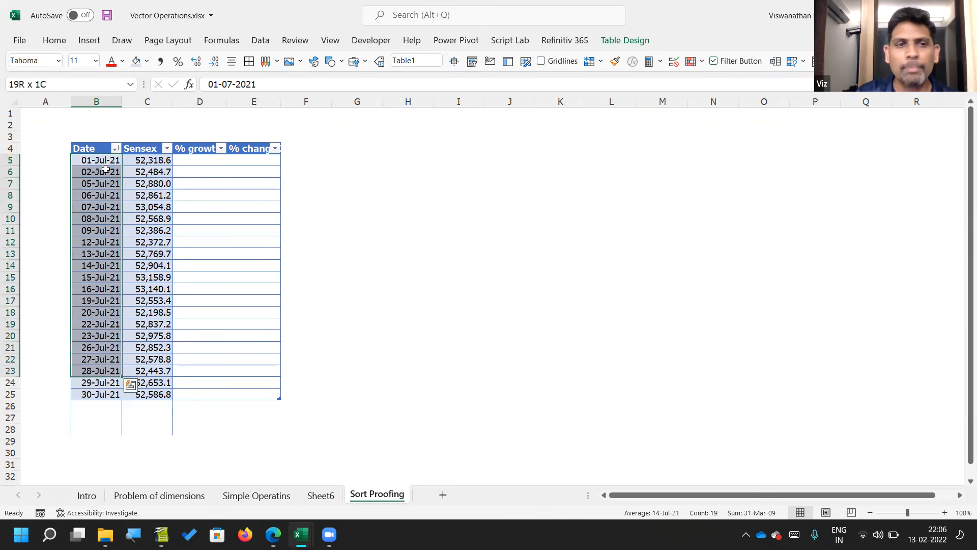
{"action": "key", "text": "shift+Down"}
{"action": "key", "text": "shift+Down"}
{"action": "left_click", "coordinate": [200, 169]}
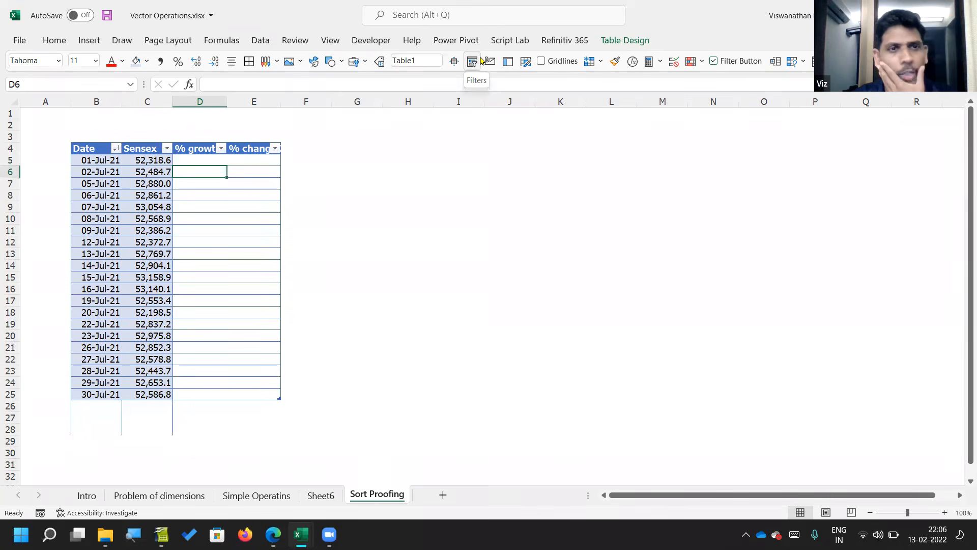
{"action": "type", "text": "="}
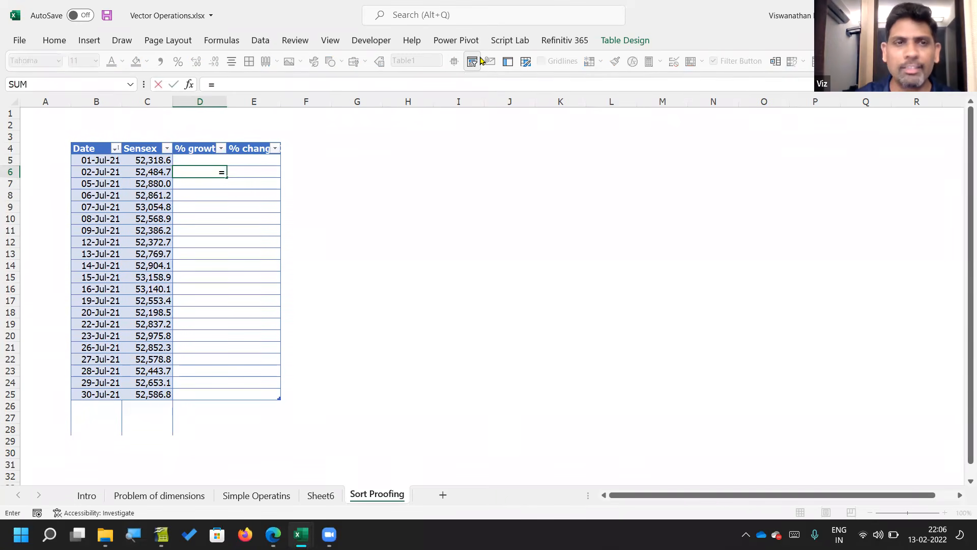
{"action": "key", "text": "Left"}
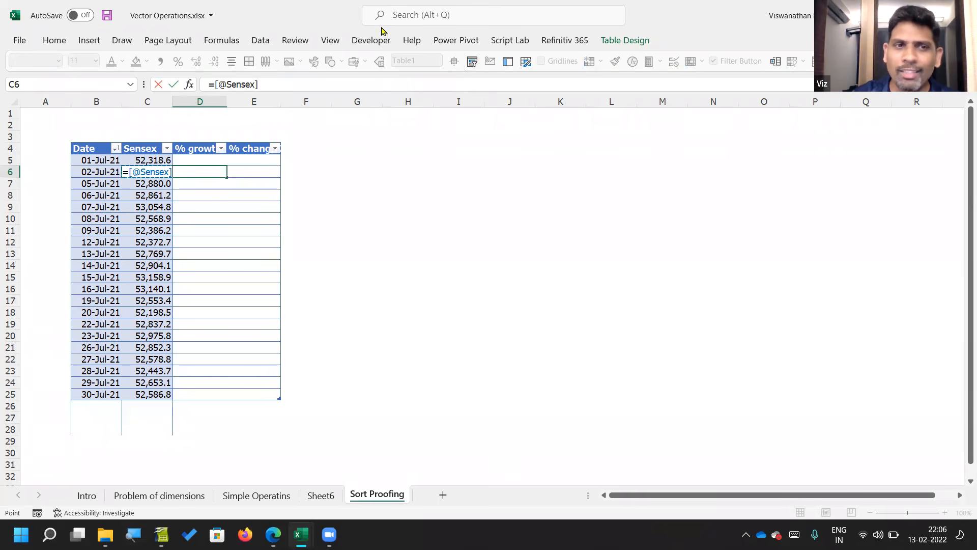
{"action": "key", "text": "ctrl+Return"}
Step: Spill the entire Sensex column outside the table from G6 with =Table1[Sensex]
{"action": "key", "text": "Right"}
{"action": "key", "text": "Right"}
{"action": "key", "text": "Right"}
{"action": "type", "text": "="}
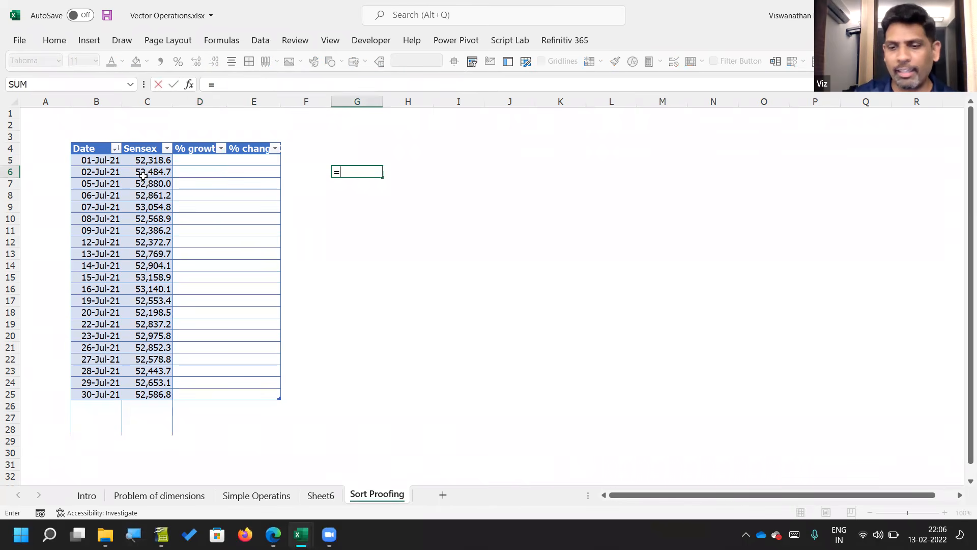
{"action": "left_click", "coordinate": [134, 144]}
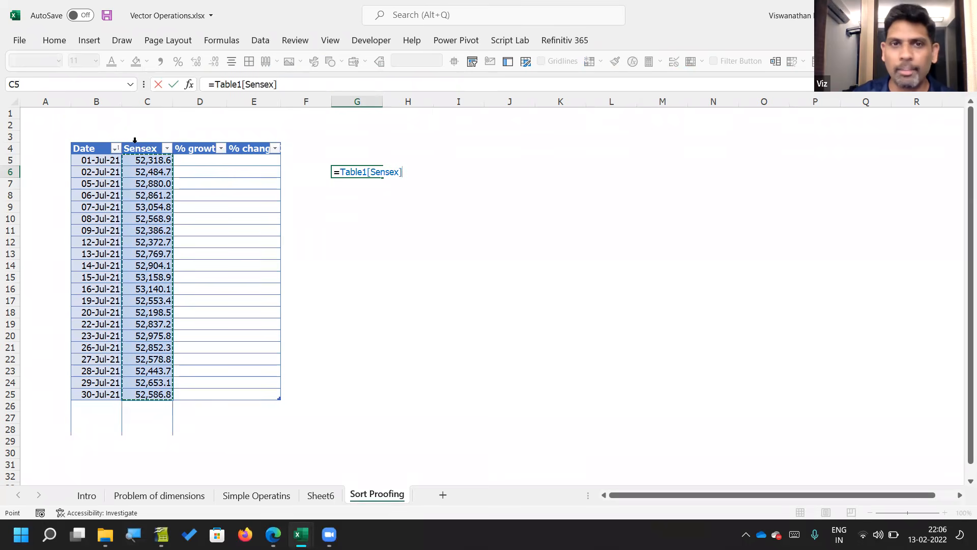
{"action": "key", "text": "ctrl+Return"}
{"action": "key", "text": "F2"}
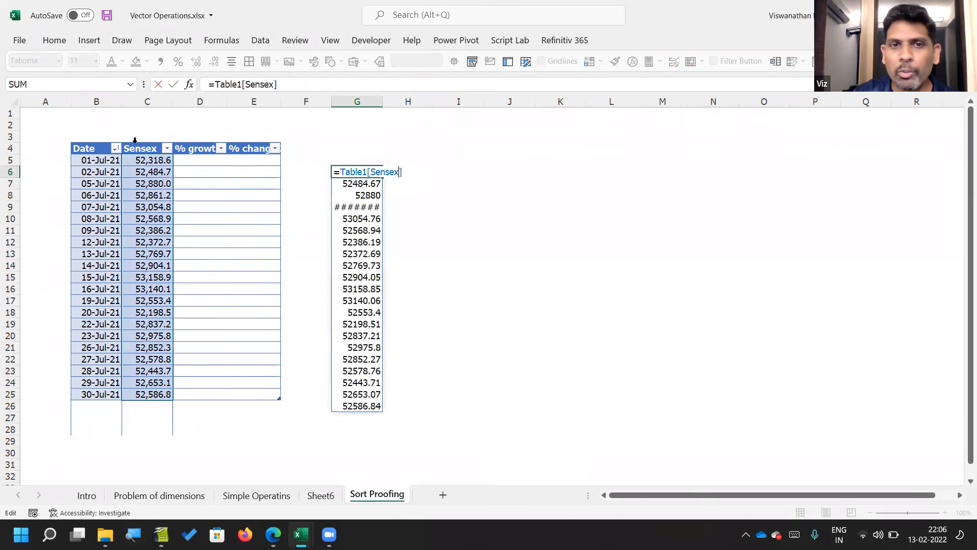
{"action": "key", "text": "Left"}
{"action": "key", "text": "Left"}
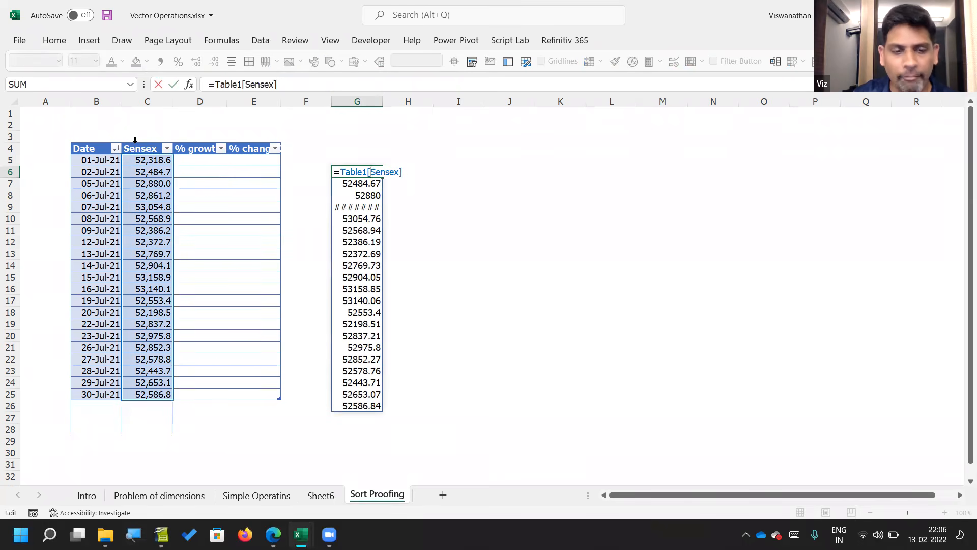
{"action": "type", "text": "@"}
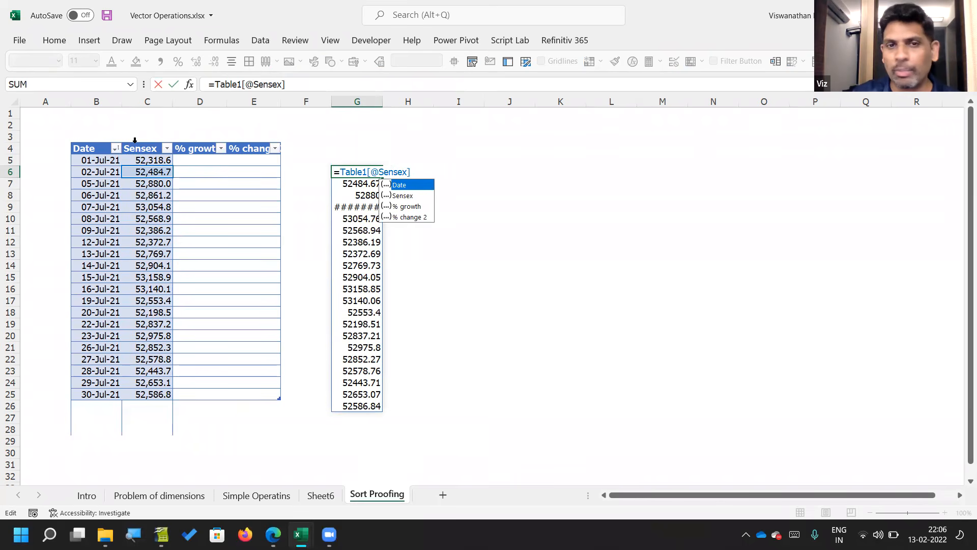
{"action": "key", "text": "Return"}
{"action": "key", "text": "Up"}
Step: Inspect the row reference in G6's formula and clear the cell
{"action": "key", "text": "F2"}
{"action": "key", "text": "Left"}
{"action": "key", "text": "Left"}
{"action": "key", "text": "Left"}
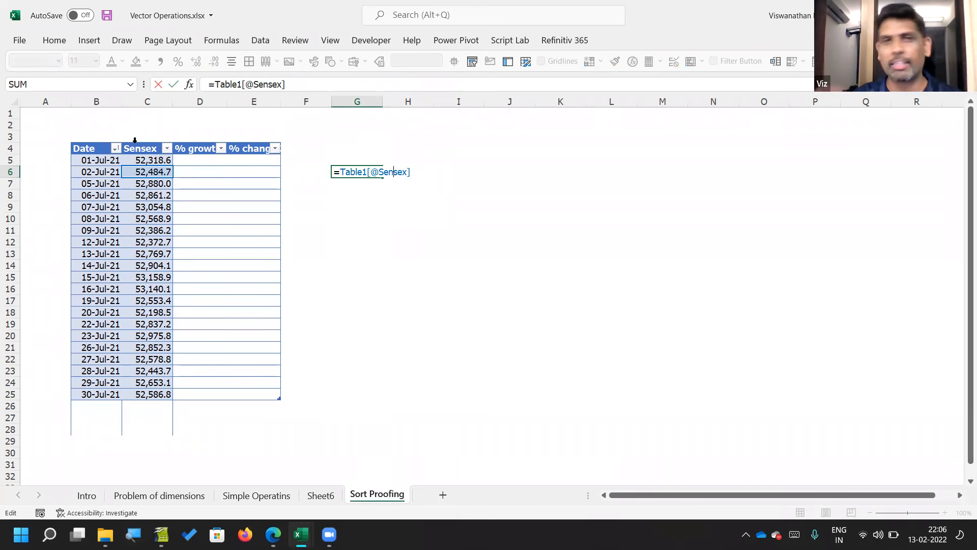
{"action": "key", "text": "Escape"}
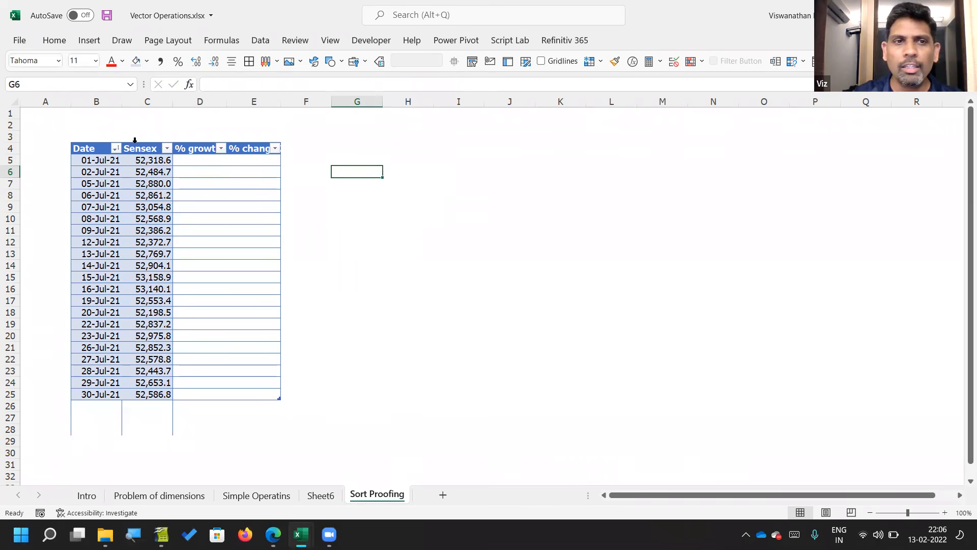
Step: Calculate the % growth column from D6 with the ordinary cell-reference formula =C6/C5-1
{"action": "key", "text": "Left"}
{"action": "key", "text": "Left"}
{"action": "key", "text": "Left"}
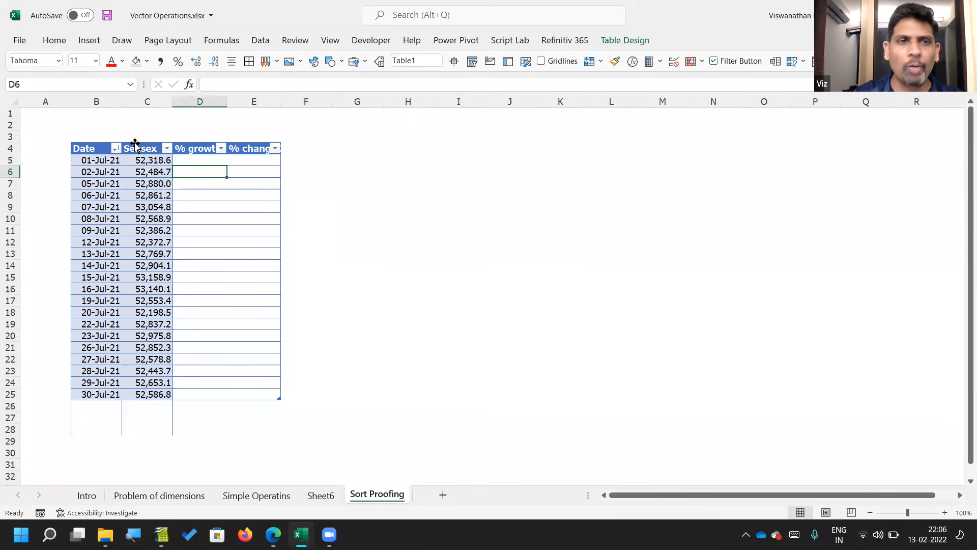
{"action": "type", "text": "=C"}
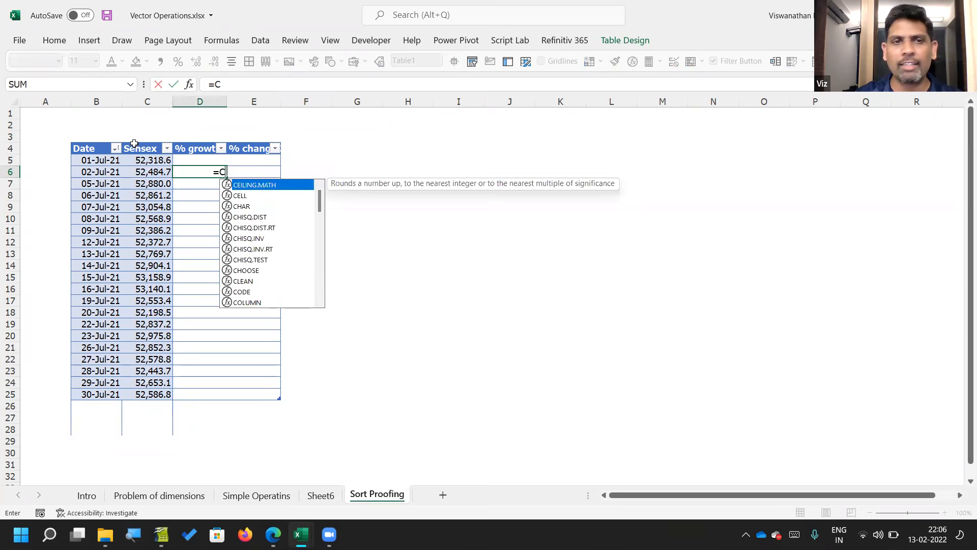
{"action": "type", "text": "6/"}
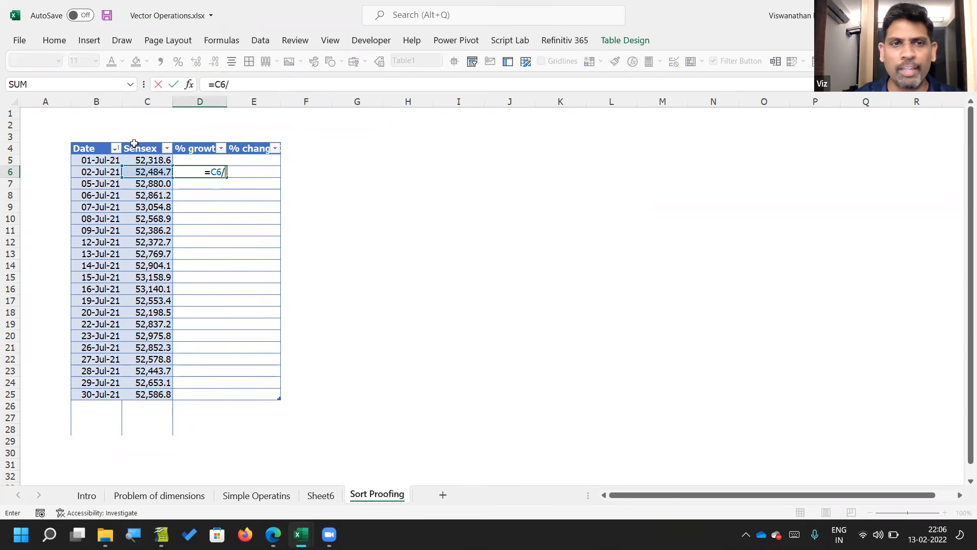
{"action": "type", "text": "c5-1"}
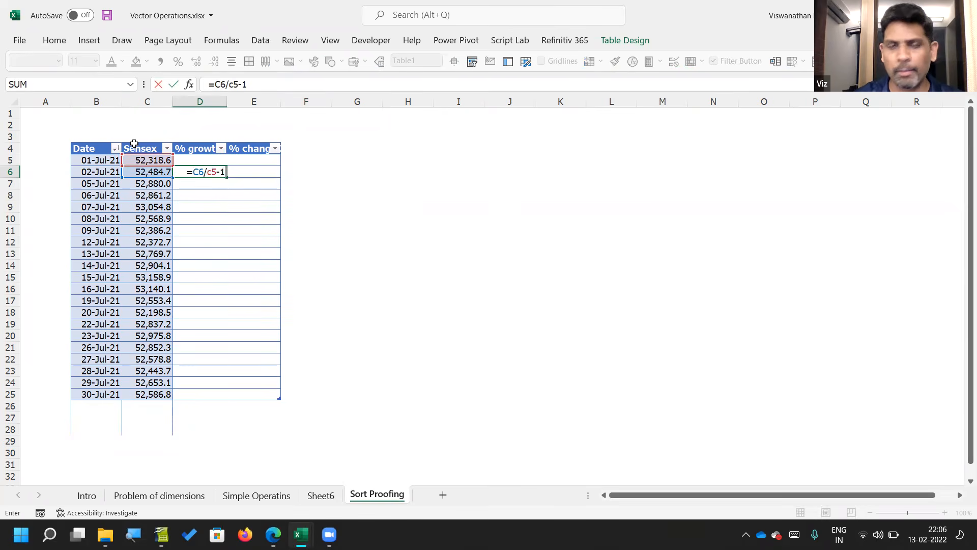
{"action": "key", "text": "Return"}
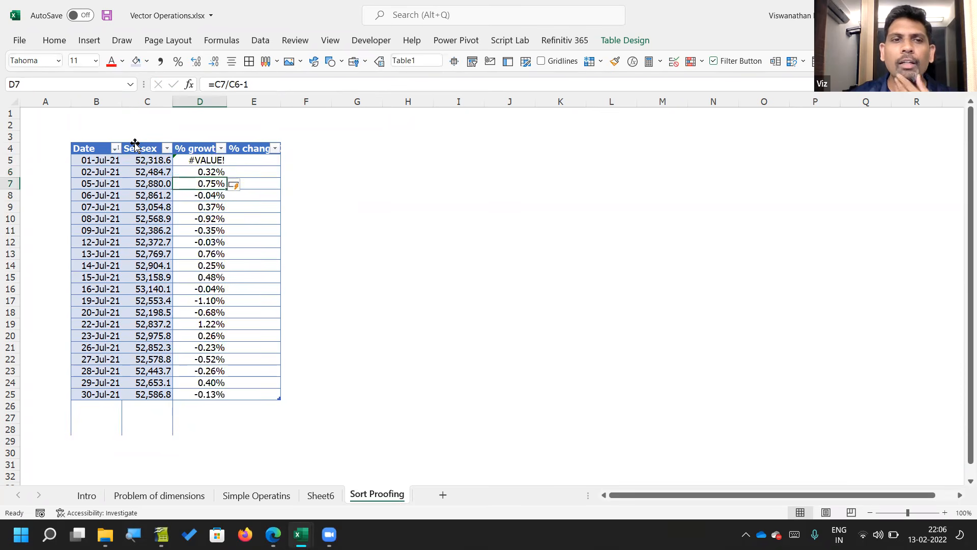
Step: Examine which Sensex cells the % growth formulas in D6 and D7 reference
{"action": "key", "text": "Up"}
{"action": "key", "text": "F2"}
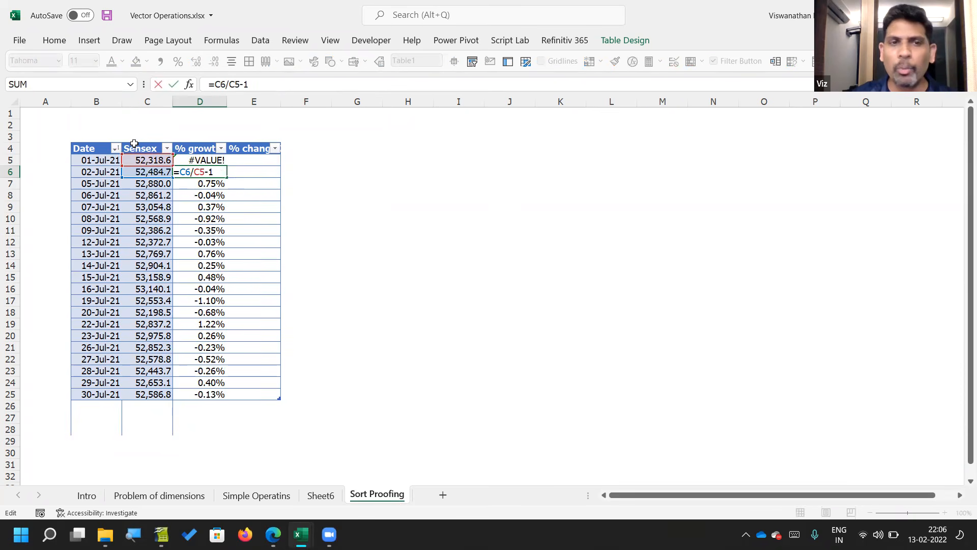
{"action": "key", "text": "ctrl+Return"}
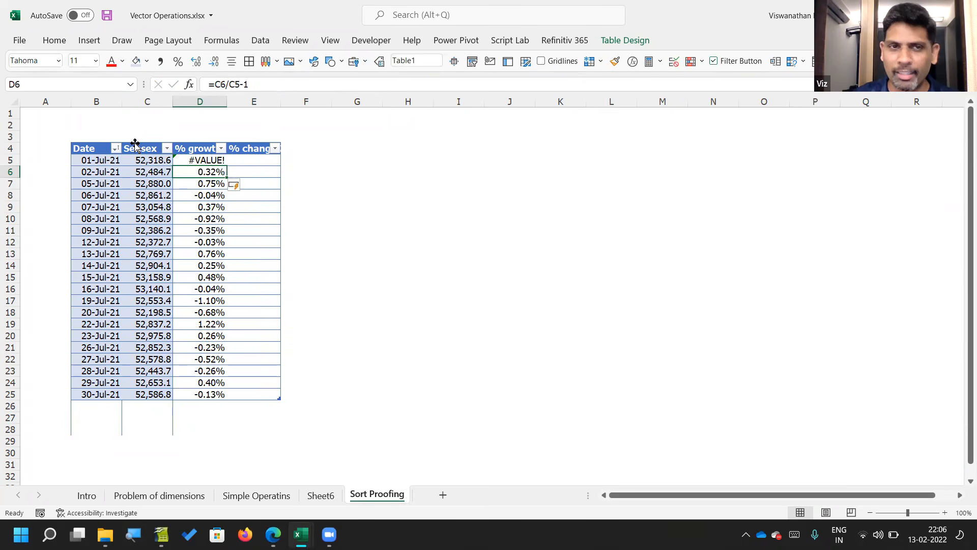
{"action": "key", "text": "F2"}
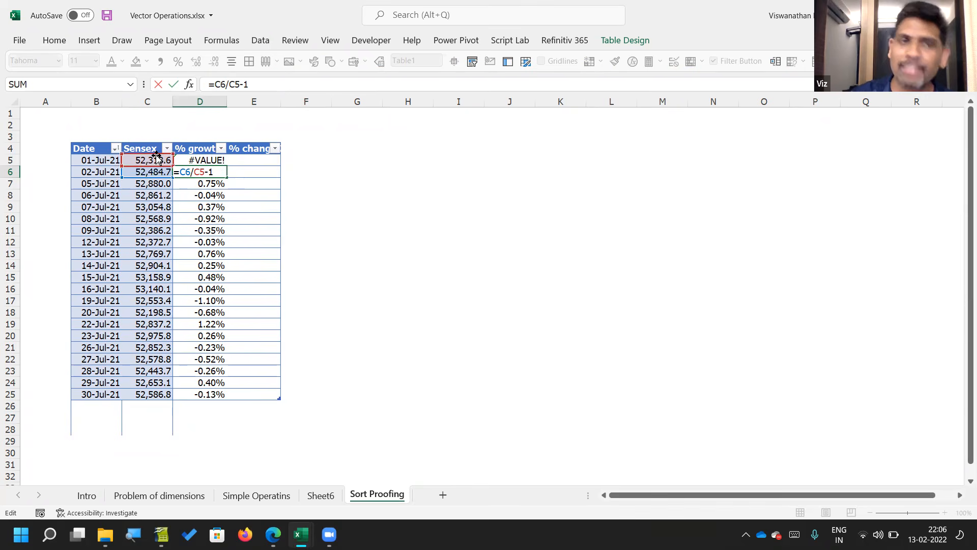
{"action": "key", "text": "Return"}
{"action": "key", "text": "F2"}
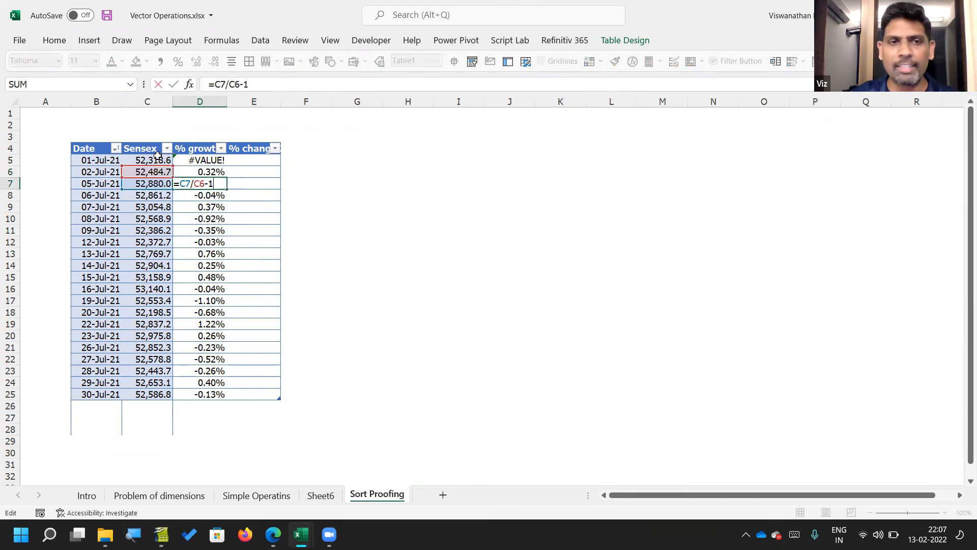
{"action": "key", "text": "Return"}
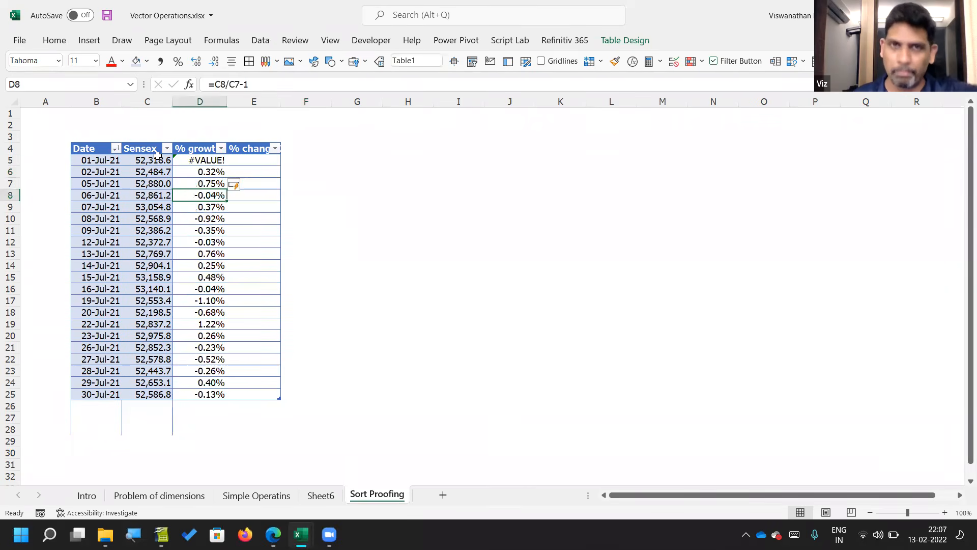
Step: Sort the table by the Sensex column from largest to smallest
{"action": "left_click", "coordinate": [116, 148]}
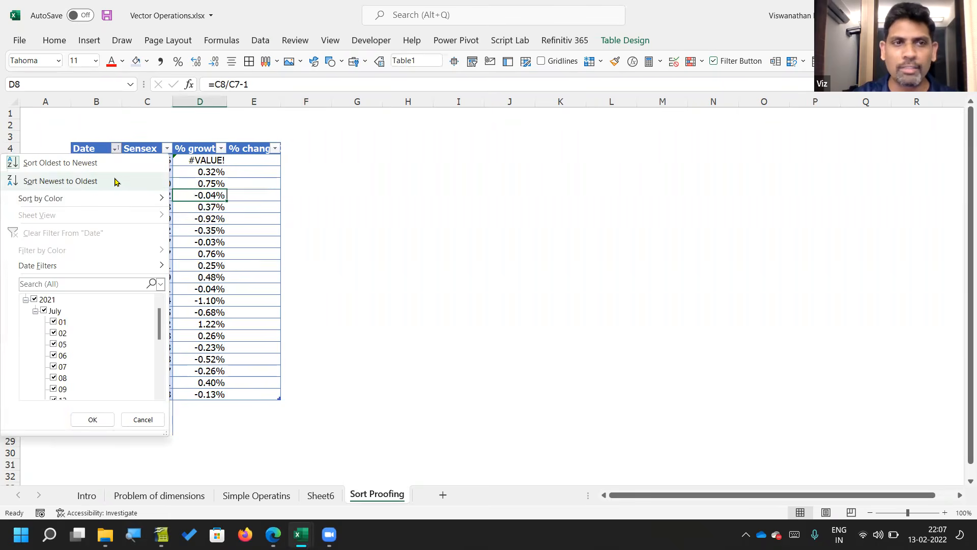
{"action": "left_click", "coordinate": [167, 148]}
{"action": "left_click", "coordinate": [167, 148]}
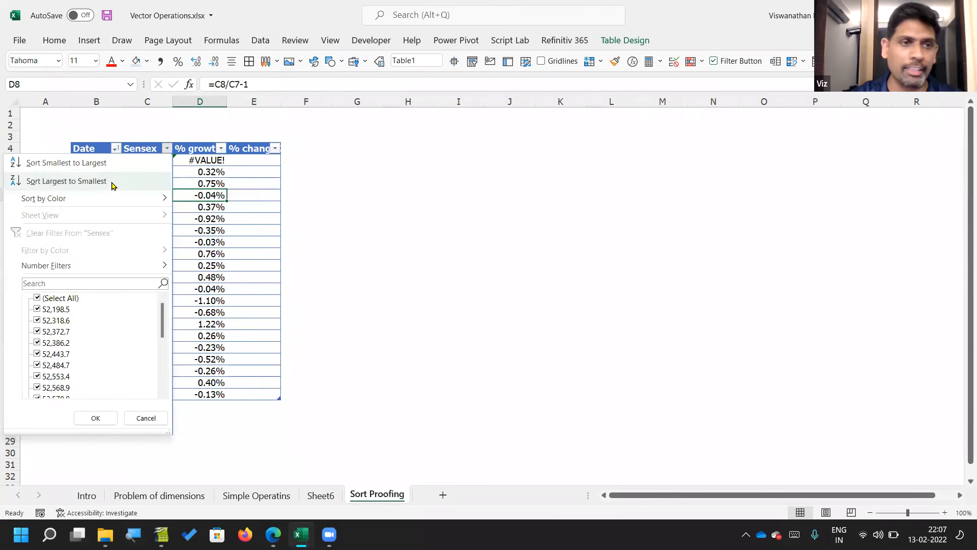
{"action": "left_click", "coordinate": [67, 182]}
Step: Check which cells the % growth formula in D7 references, and undo the Sensex sort
{"action": "left_click", "coordinate": [153, 162]}
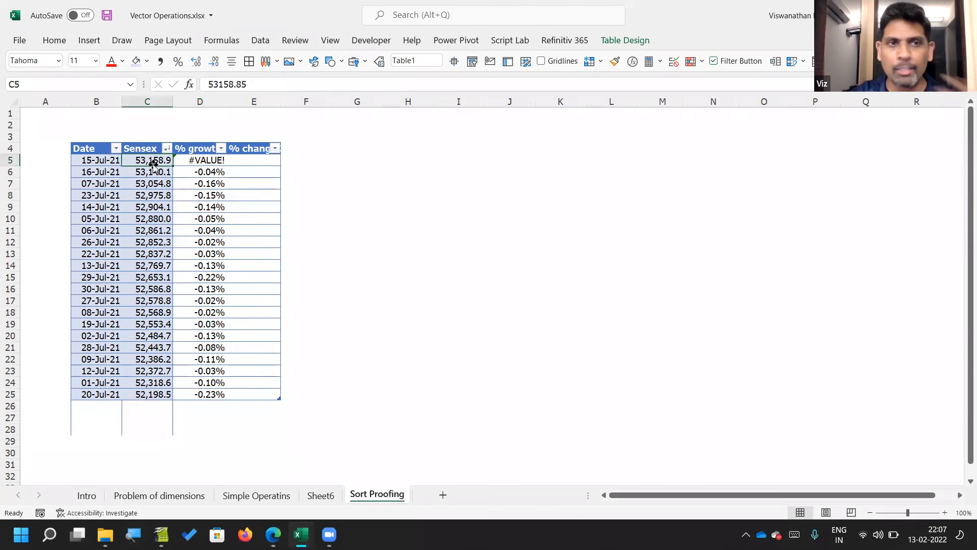
{"action": "key", "text": "Down"}
{"action": "key", "text": "Down"}
{"action": "key", "text": "Right"}
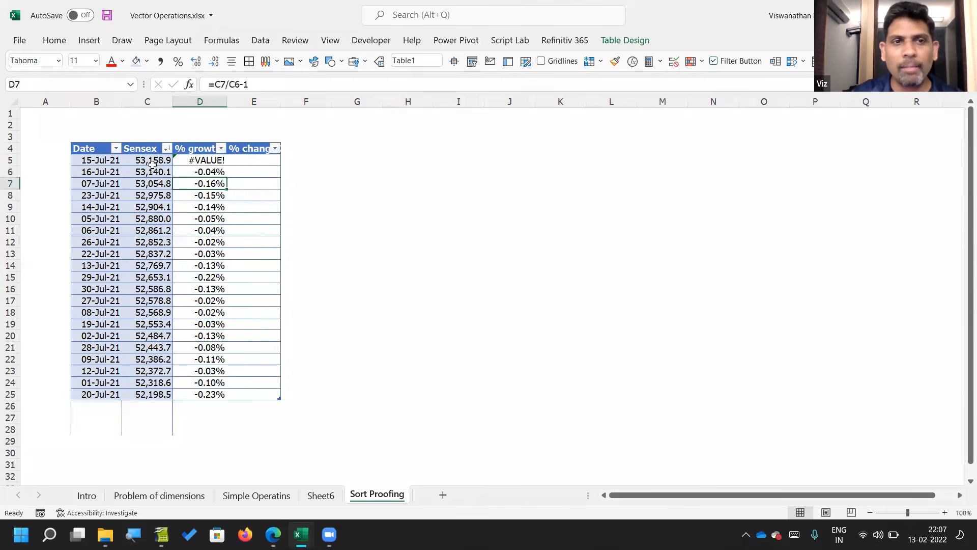
{"action": "key", "text": "F2"}
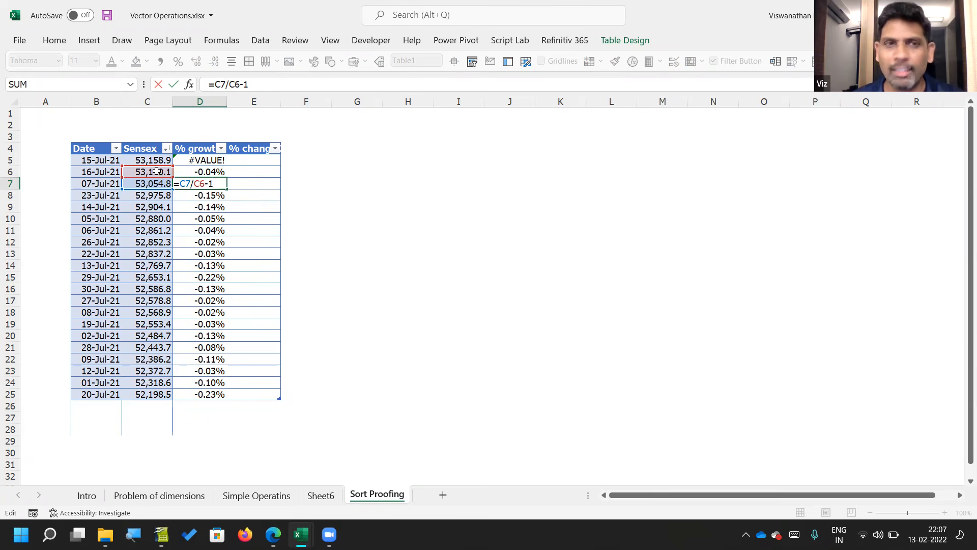
{"action": "key", "text": "Escape"}
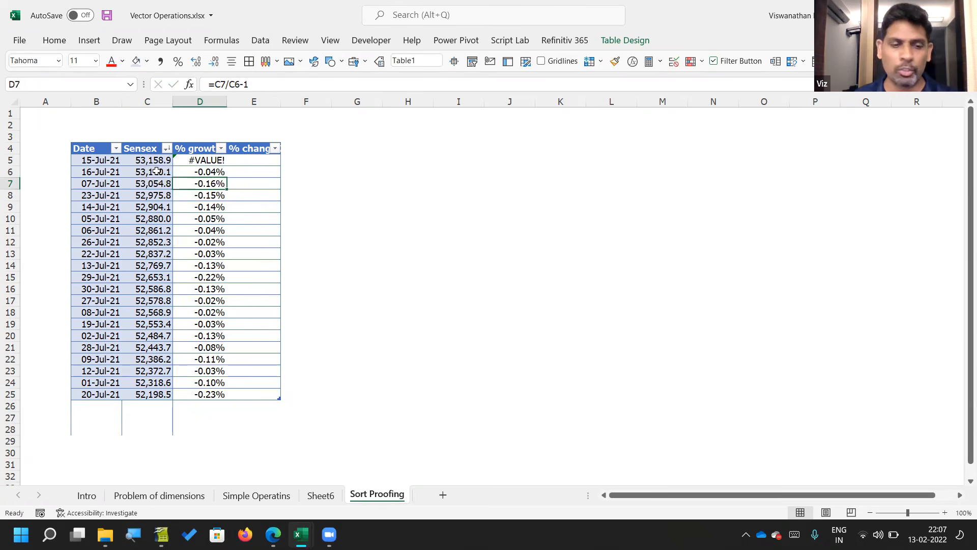
{"action": "key", "text": "ctrl+z"}
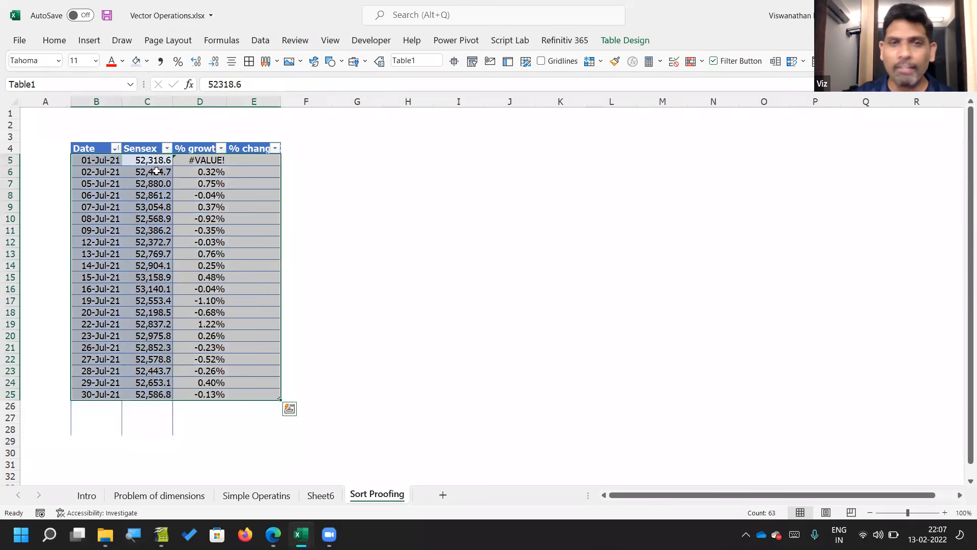
{"action": "key", "text": "Right"}
{"action": "key", "text": "Right"}
{"action": "key", "text": "Right"}
{"action": "key", "text": "Right"}
{"action": "key", "text": "Right"}
{"action": "key", "text": "Right"}
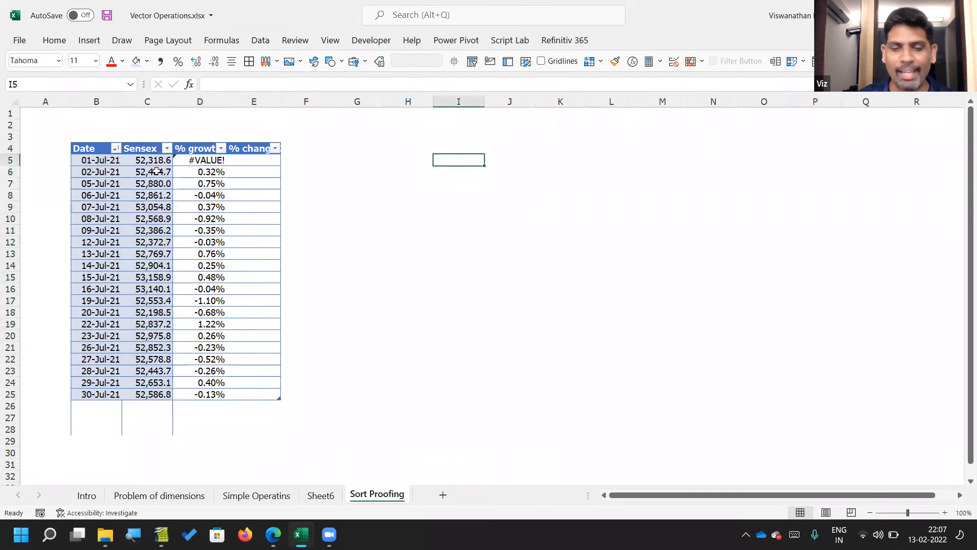
{"action": "type", "text": "In the"}
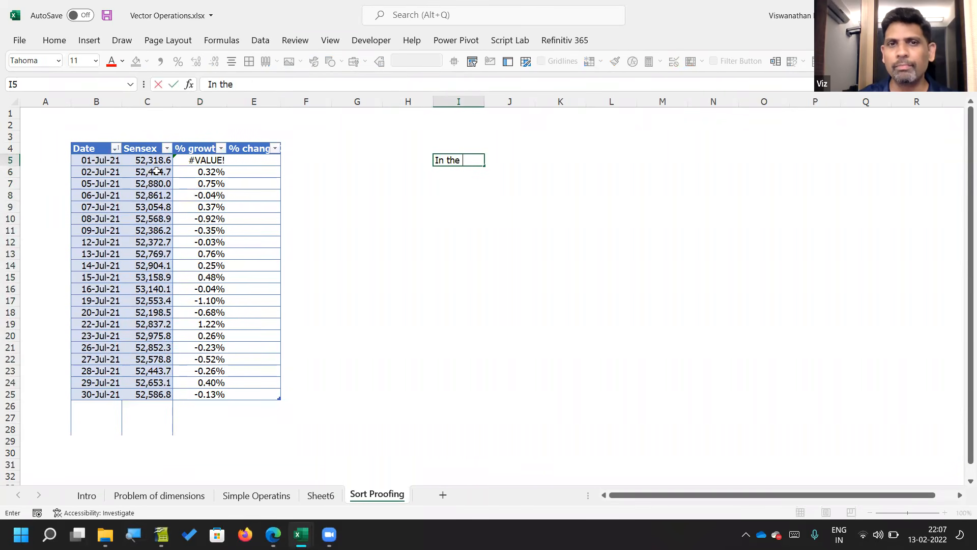
{"action": "key", "text": "Escape"}
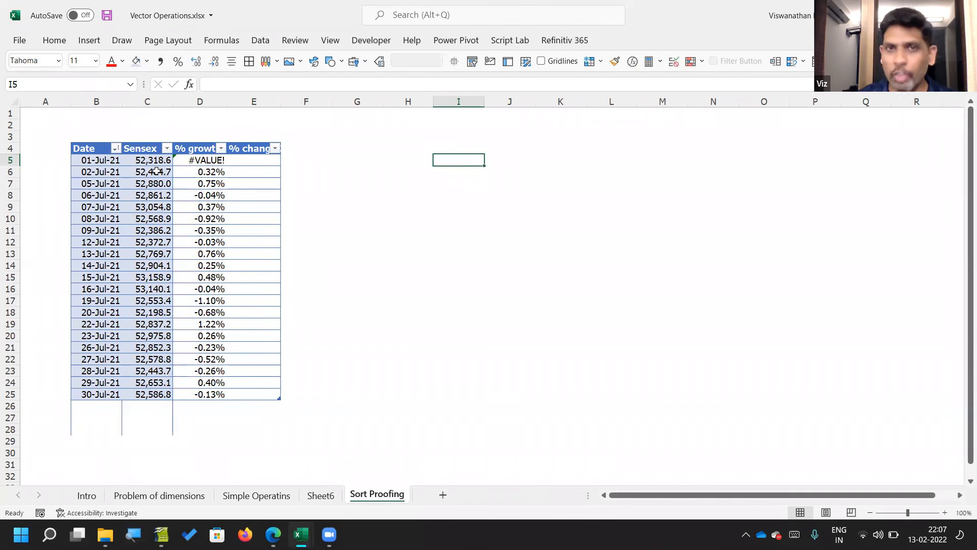
Step: Enter the note "Either select from same row or the entire vector" in cell I5
{"action": "type", "text": "Either select from same"}
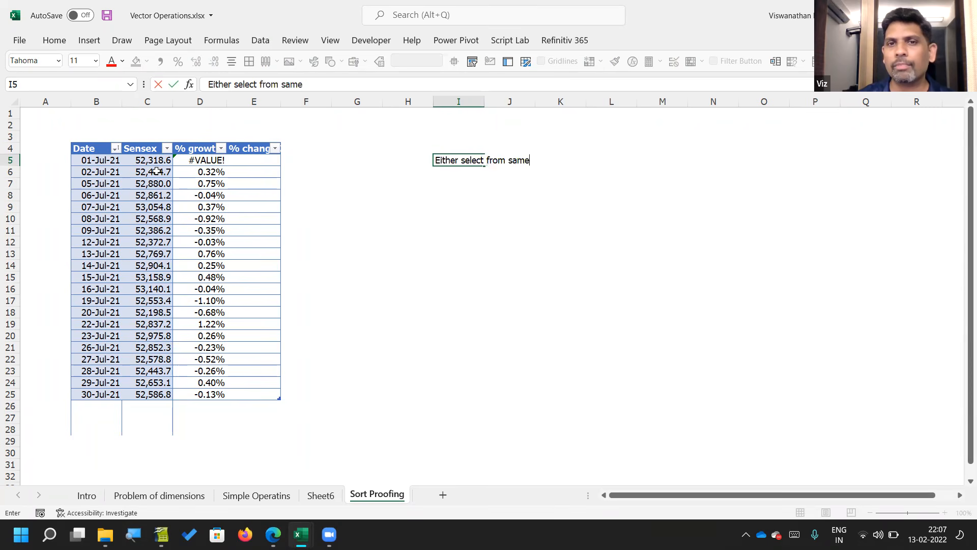
{"action": "type", "text": " row or "}
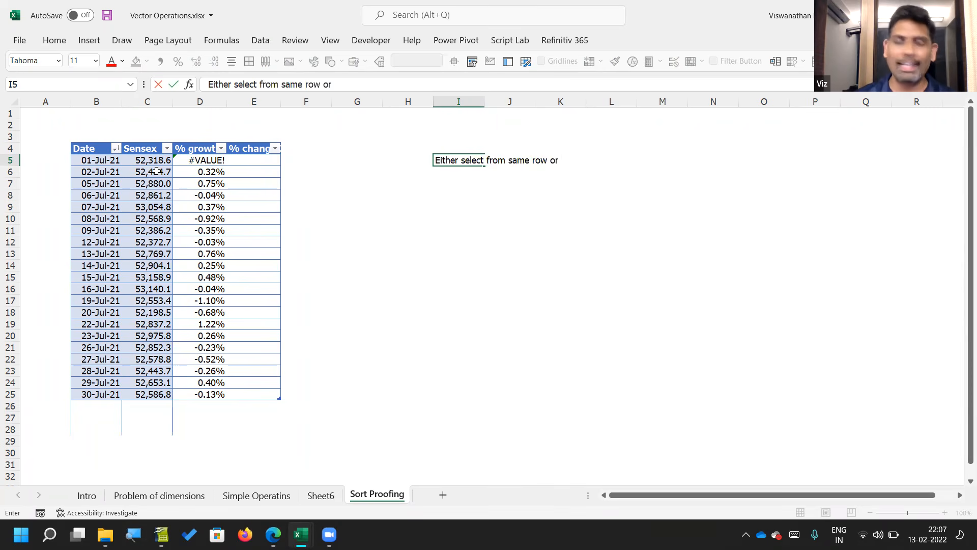
{"action": "type", "text": "the netre"}
{"action": "key", "text": "BackSpace"}
{"action": "key", "text": "BackSpace"}
{"action": "key", "text": "BackSpace"}
{"action": "key", "text": "BackSpace"}
{"action": "key", "text": "BackSpace"}
{"action": "type", "text": "entire vector"}
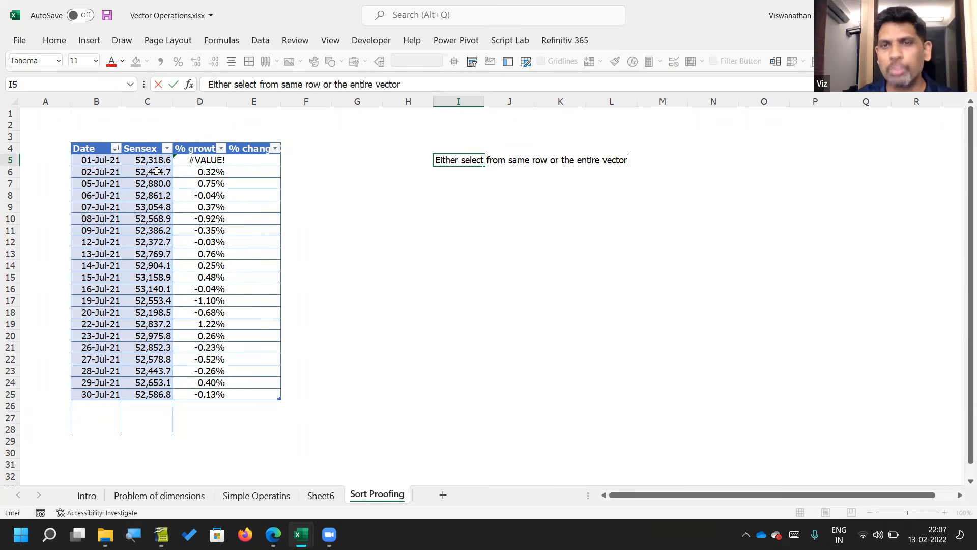
{"action": "key", "text": "Return"}
{"action": "key", "text": "Left"}
{"action": "key", "text": "Left"}
{"action": "key", "text": "Left"}
{"action": "key", "text": "Left"}
{"action": "key", "text": "Left"}
{"action": "key", "text": "Right"}
{"action": "type", "text": "="}
{"action": "left_click", "coordinate": [157, 172]}
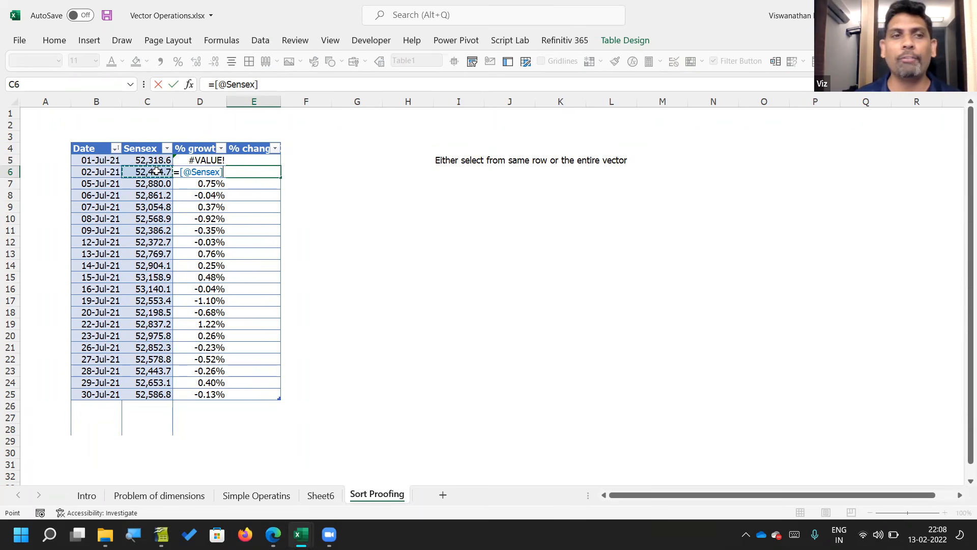
{"action": "type", "text": "/"}
{"action": "key", "text": "Up"}
{"action": "key", "text": "Right"}
{"action": "key", "text": "Left"}
{"action": "key", "text": "Left"}
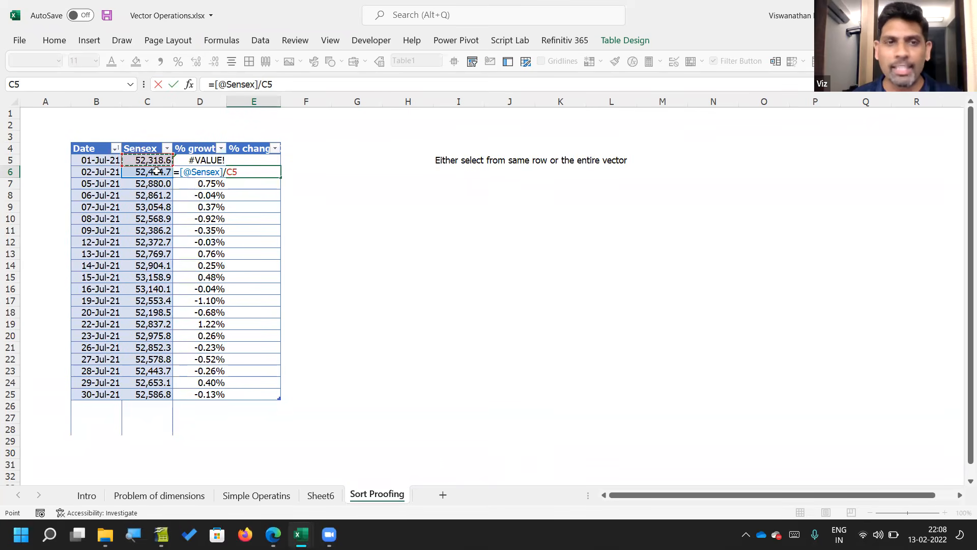
{"action": "key", "text": "BackSpace"}
{"action": "key", "text": "BackSpace"}
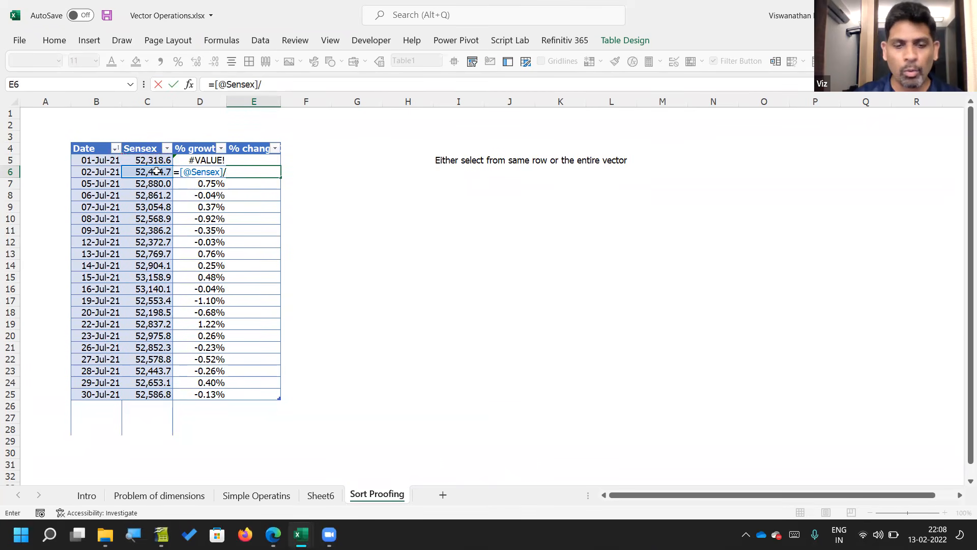
{"action": "type", "text": "XLOOKUP("}
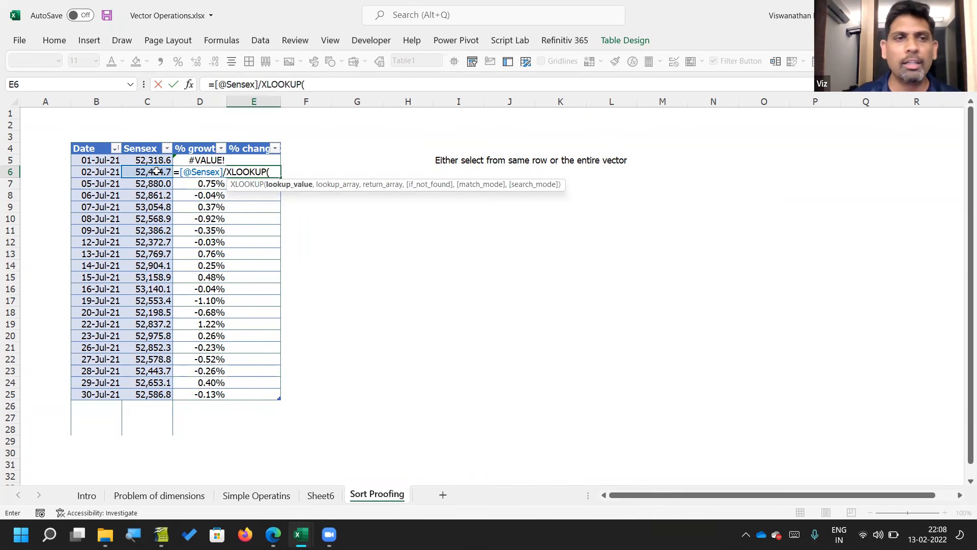
{"action": "left_click", "coordinate": [157, 172]}
{"action": "key", "text": "Left"}
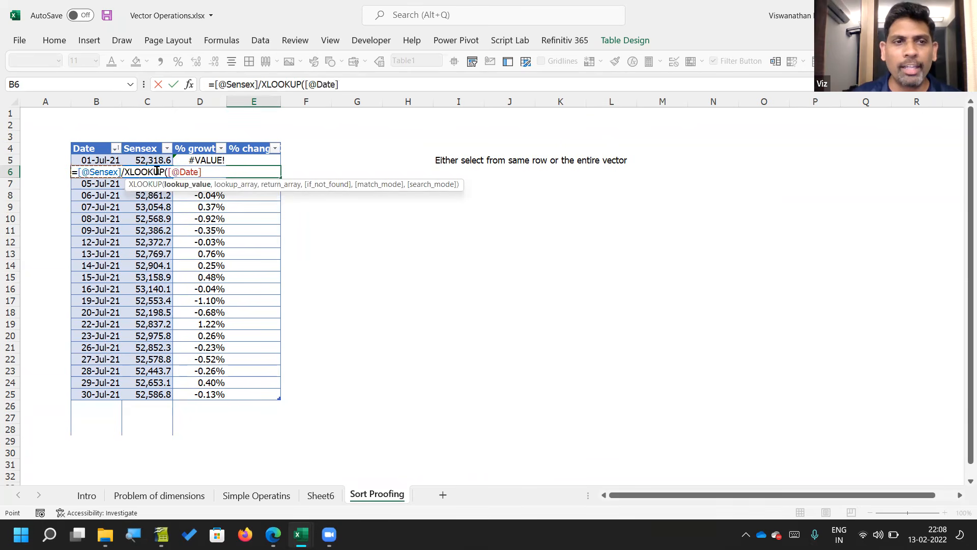
{"action": "type", "text": "-1"}
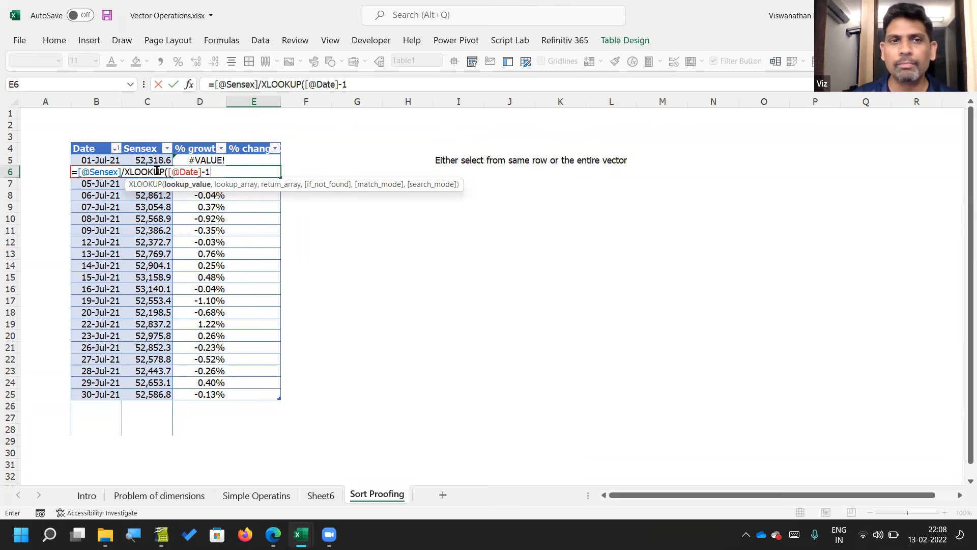
{"action": "type", "text": ","}
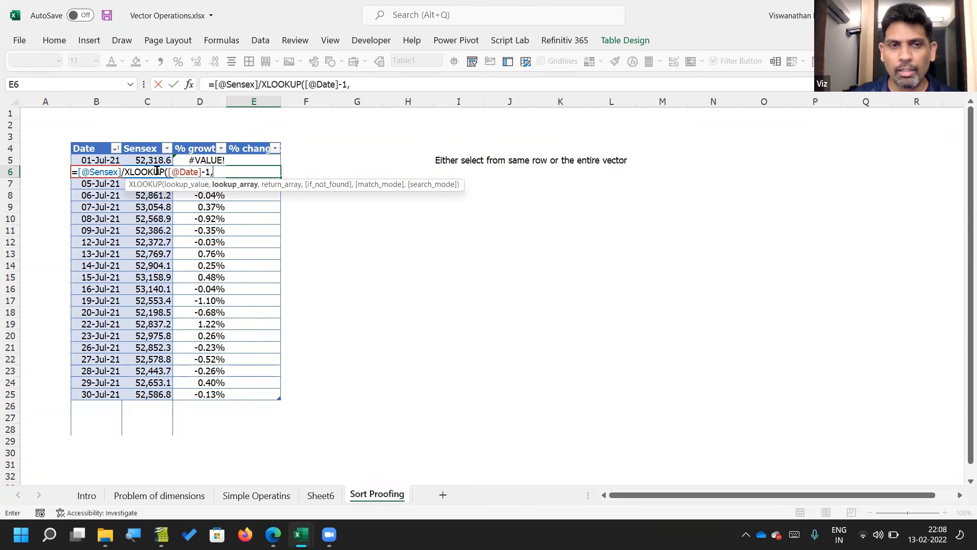
{"action": "left_click", "coordinate": [97, 141]}
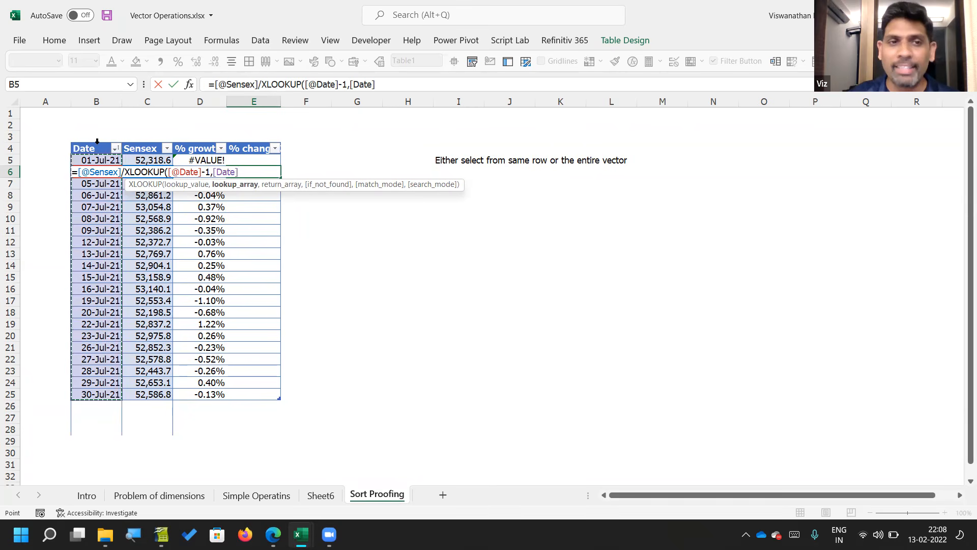
{"action": "key", "text": "Escape"}
{"action": "key", "text": "Left"}
{"action": "key", "text": "F2"}
{"action": "key", "text": "Escape"}
{"action": "key", "text": "Right"}
{"action": "type", "text": "="}
{"action": "key", "text": "Left"}
{"action": "key", "text": "Left"}
{"action": "type", "text": "/xlo"}
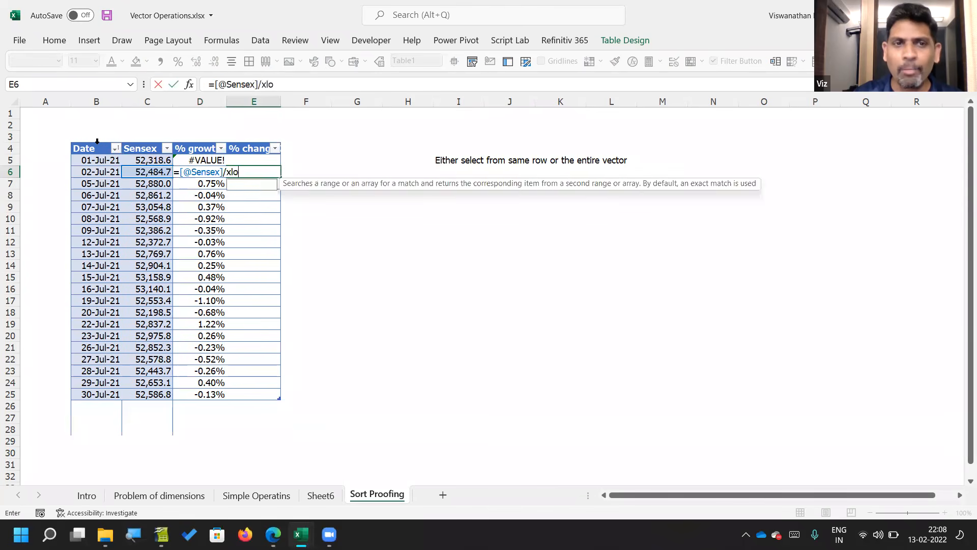
{"action": "key", "text": "Tab"}
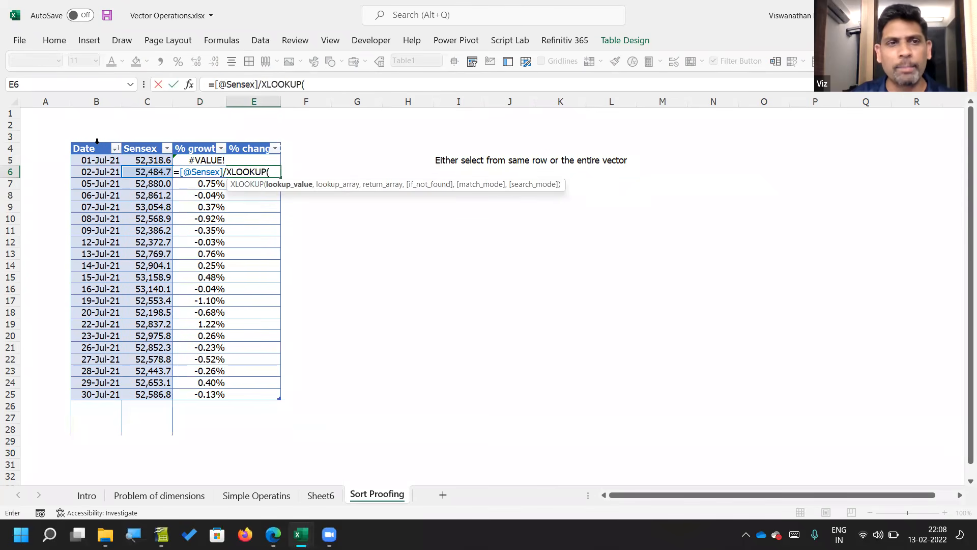
{"action": "key", "text": "Left"}
{"action": "key", "text": "Left"}
{"action": "key", "text": "Left"}
{"action": "key", "text": "Left"}
{"action": "key", "text": "Right"}
{"action": "type", "text": "-1,"}
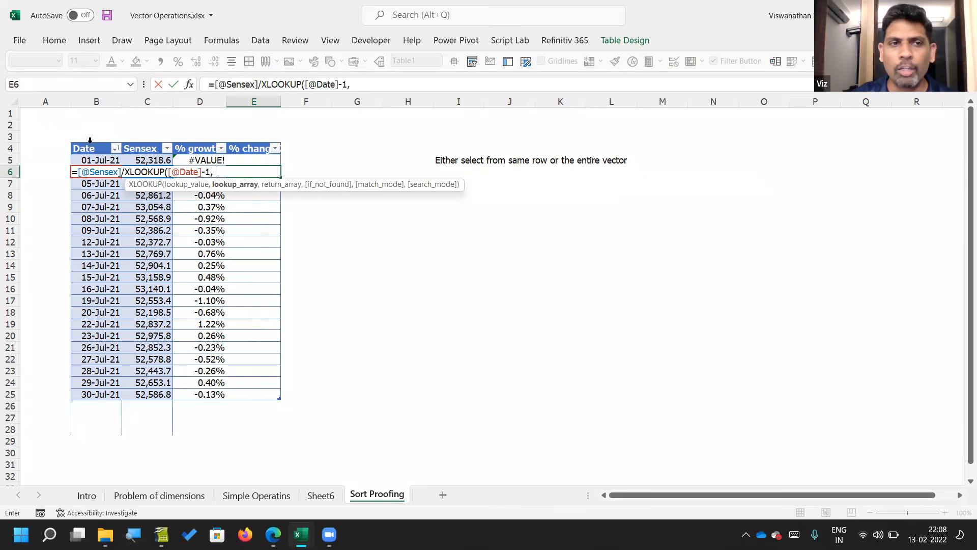
Step: Complete the E6 XLOOKUP with the Date column as lookup array and the Sensex column as return array
{"action": "left_click", "coordinate": [90, 143]}
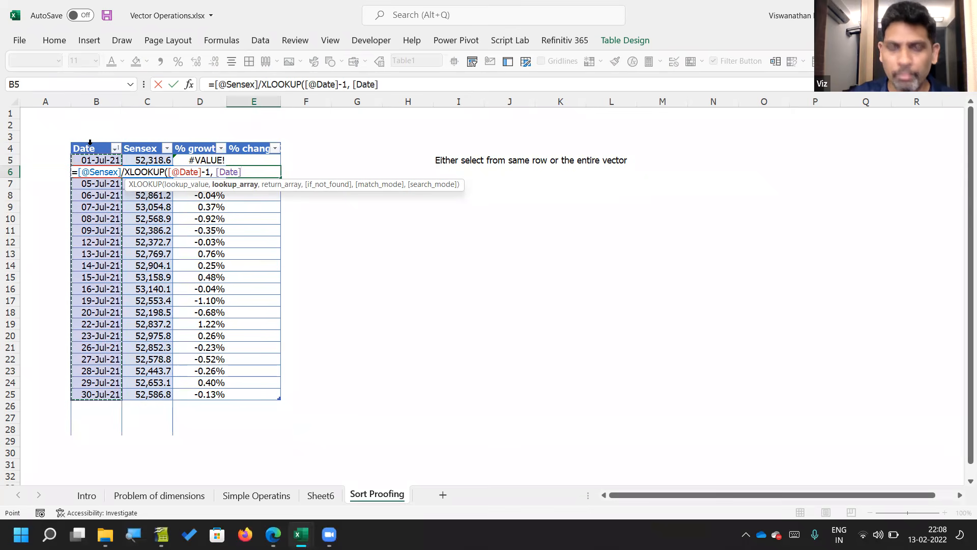
{"action": "type", "text": ","}
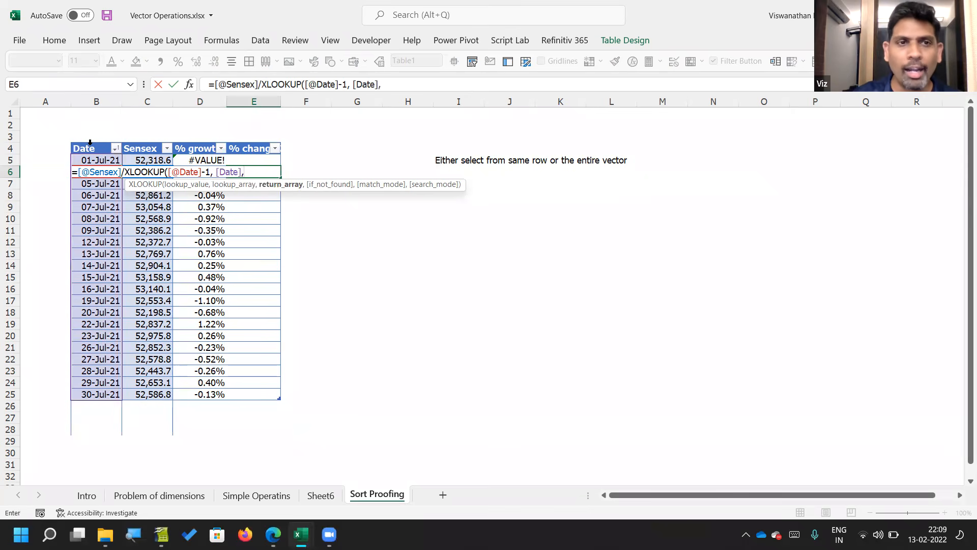
{"action": "left_click", "coordinate": [153, 140]}
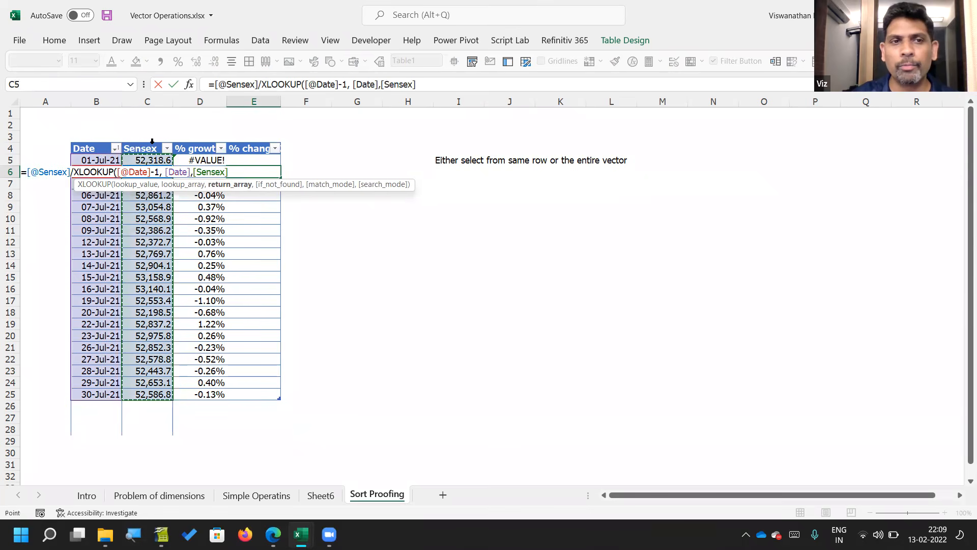
{"action": "type", "text": ")"}
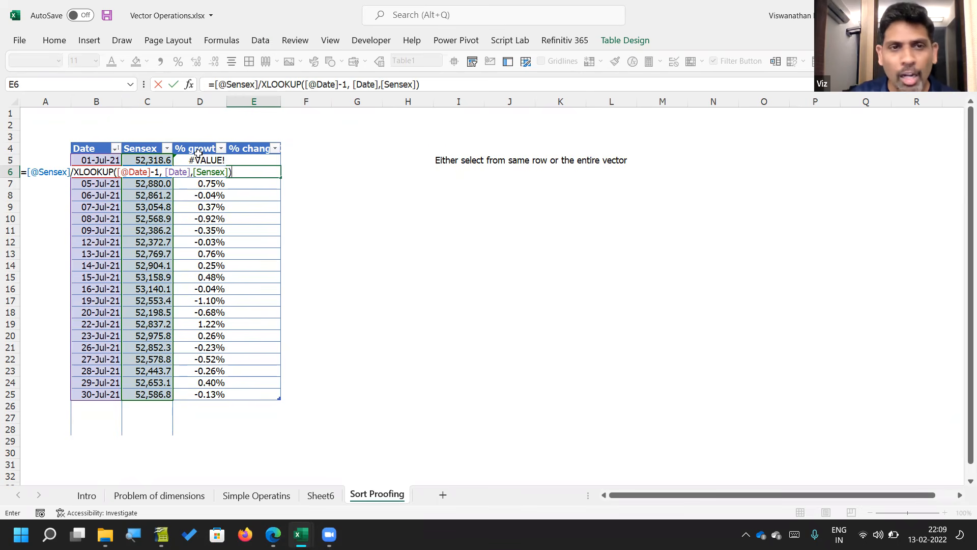
{"action": "key", "text": "Return"}
{"action": "key", "text": "Up"}
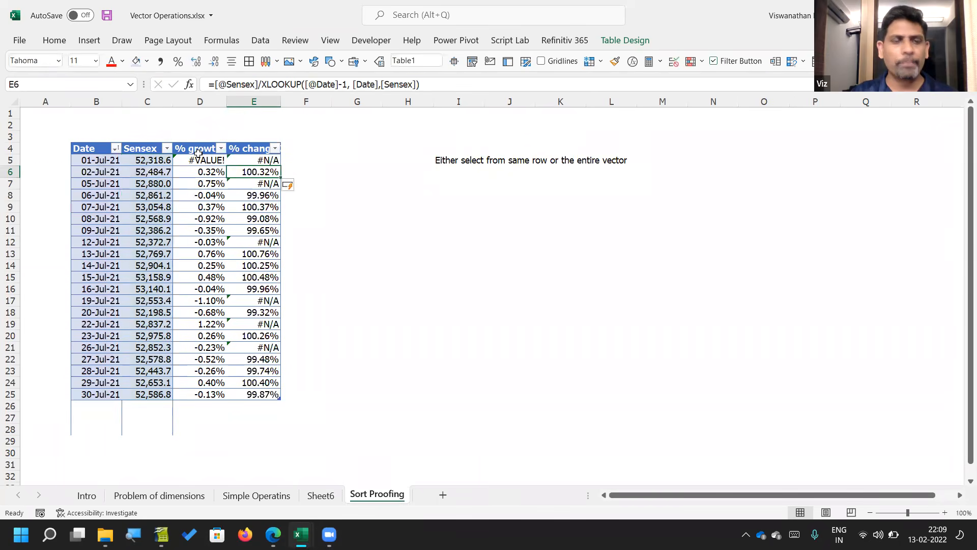
{"action": "key", "text": "F2"}
{"action": "type", "text": "- "}
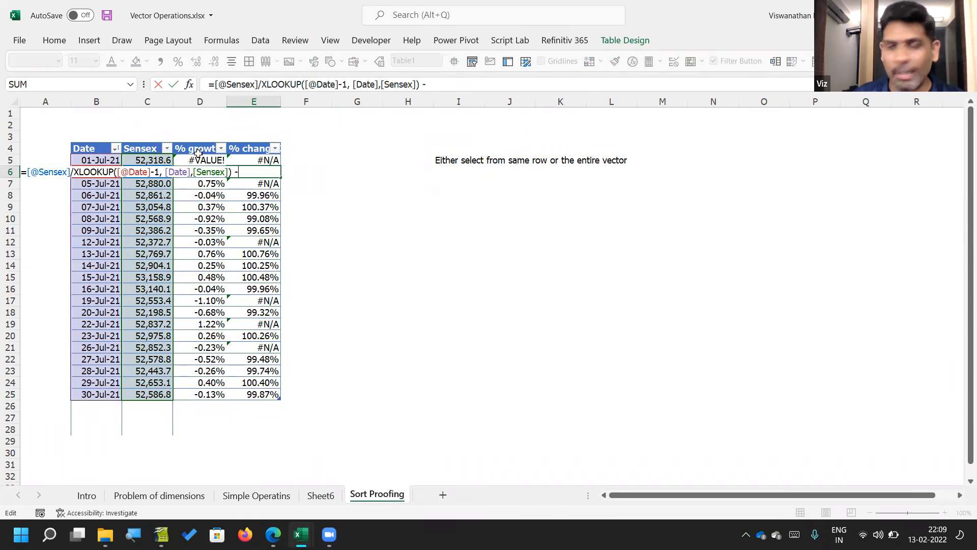
{"action": "type", "text": "1"}
{"action": "key", "text": "Return"}
{"action": "key", "text": "Up"}
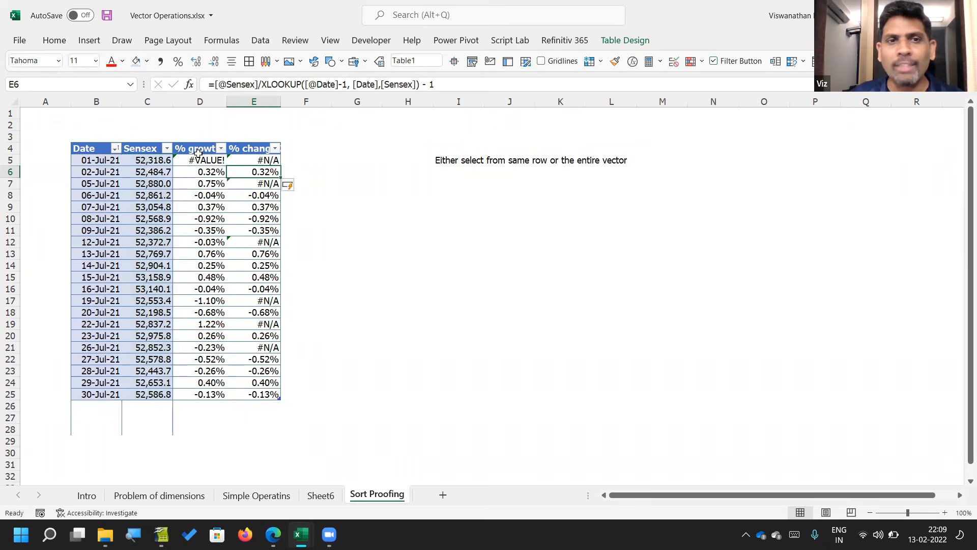
Step: Examine the % change formula in E7 and compare the dates in B6 and B7
{"action": "key", "text": "Down"}
{"action": "key", "text": "F2"}
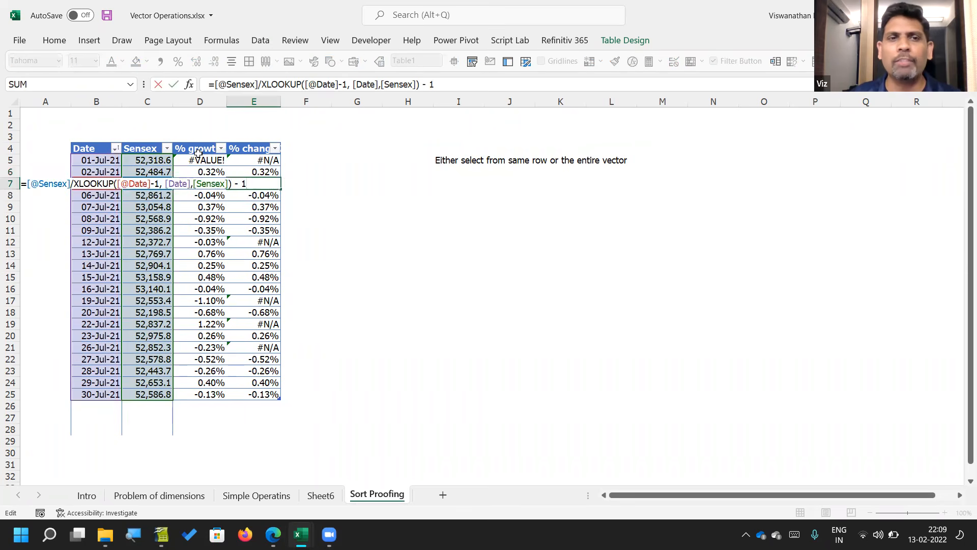
{"action": "key", "text": "Escape"}
{"action": "key", "text": "Left"}
{"action": "key", "text": "Left"}
{"action": "key", "text": "Left"}
{"action": "key", "text": "Up"}
{"action": "key", "text": "Down"}
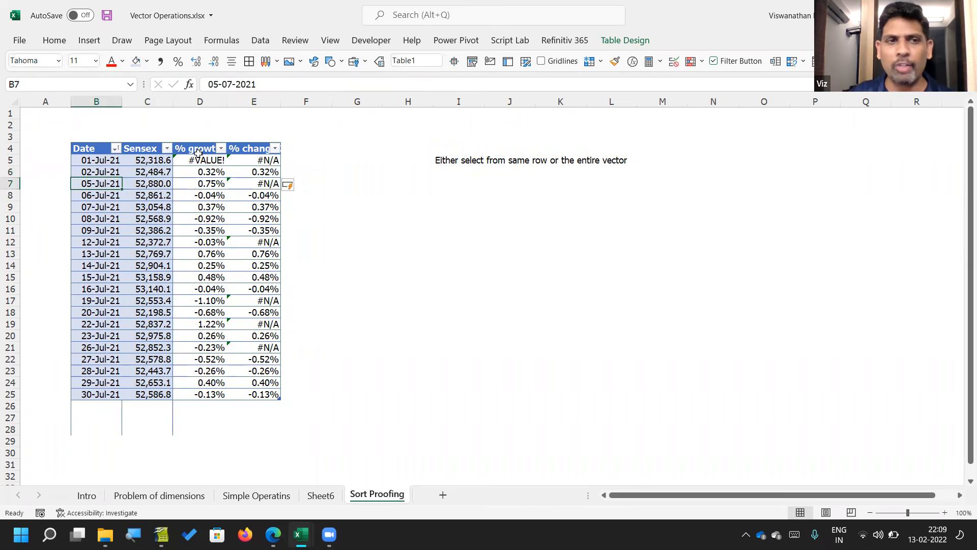
Step: Set the XLOOKUP match mode in E7 to -1, exact match or next smaller item, leaving the if-not-found argument empty
{"action": "key", "text": "Right"}
{"action": "key", "text": "Right"}
{"action": "key", "text": "Right"}
{"action": "key", "text": "F2"}
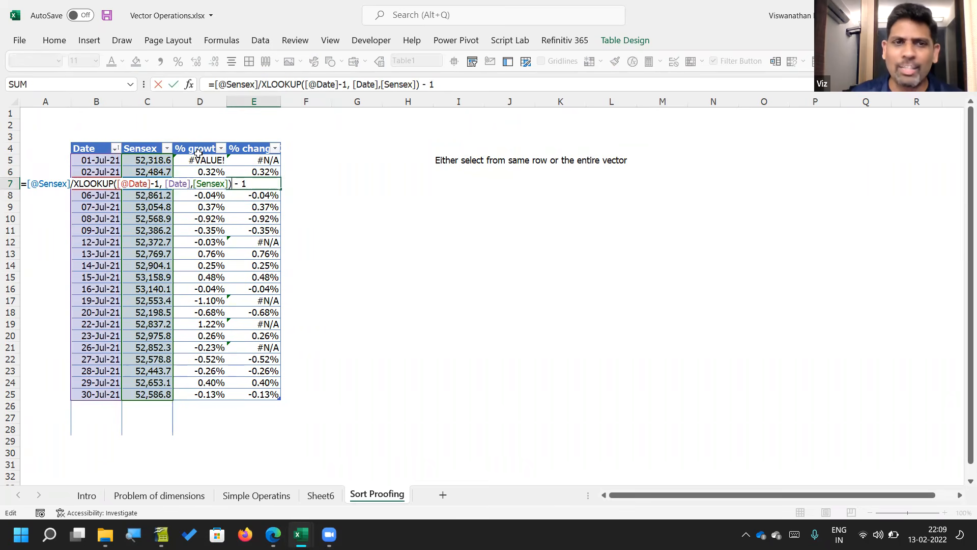
{"action": "key", "text": "Left"}
{"action": "type", "text": ","}
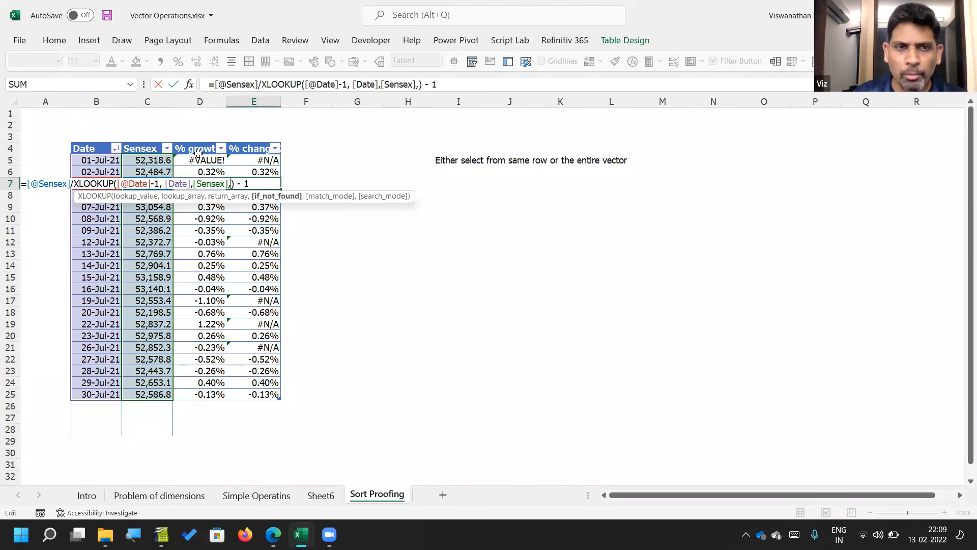
{"action": "type", "text": ","}
{"action": "key", "text": "BackSpace"}
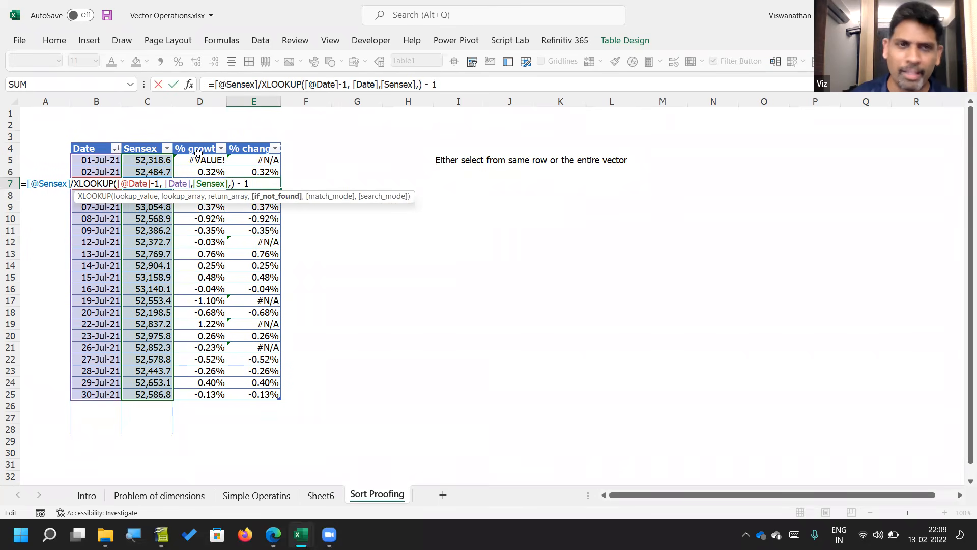
{"action": "type", "text": ","}
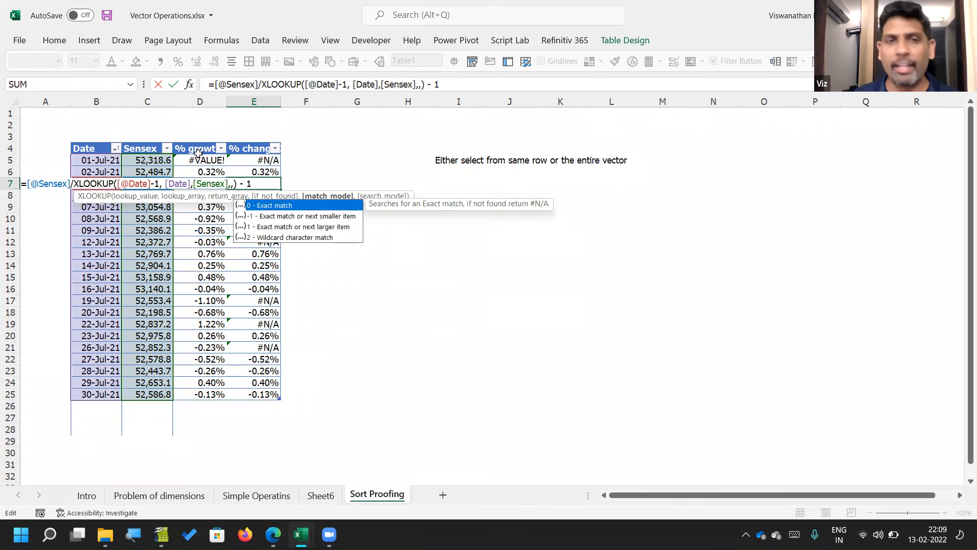
{"action": "key", "text": "Down"}
{"action": "key", "text": "Tab"}
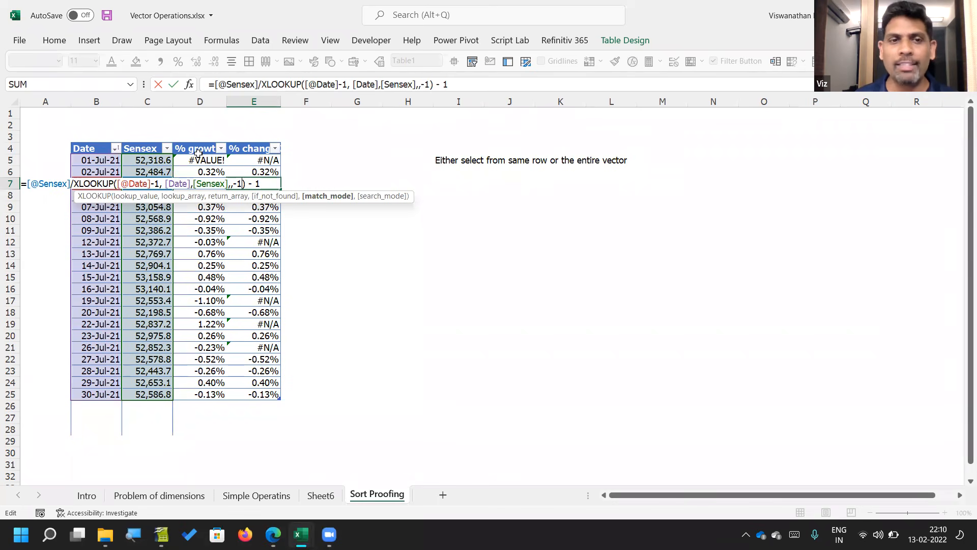
{"action": "key", "text": "Return"}
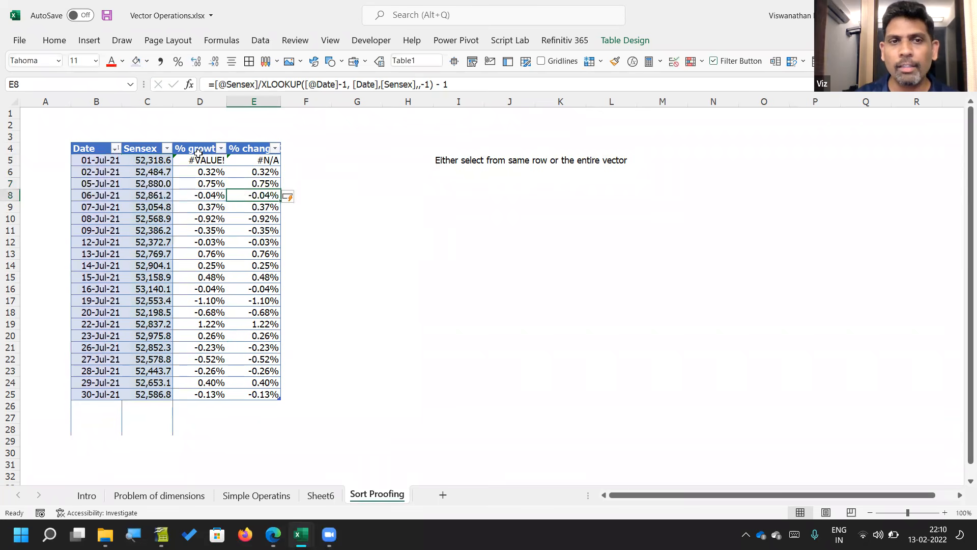
Step: Highlight the match mode argument in the E7 formula for inspection, leaving the formula as it is
{"action": "key", "text": "Up"}
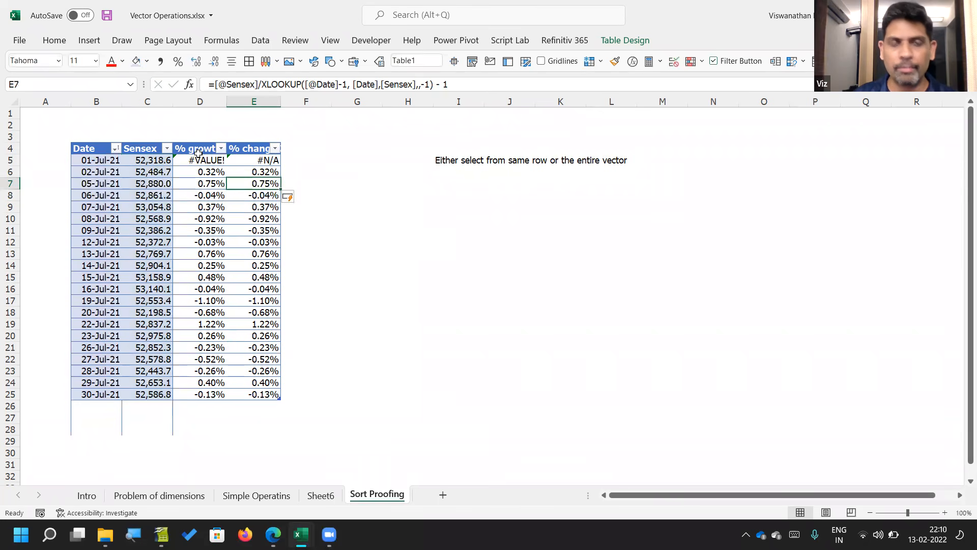
{"action": "key", "text": "F2"}
{"action": "key", "text": "Left"}
{"action": "key", "text": "Left"}
{"action": "key", "text": "Left"}
{"action": "key", "text": "Left"}
{"action": "key", "text": "Left"}
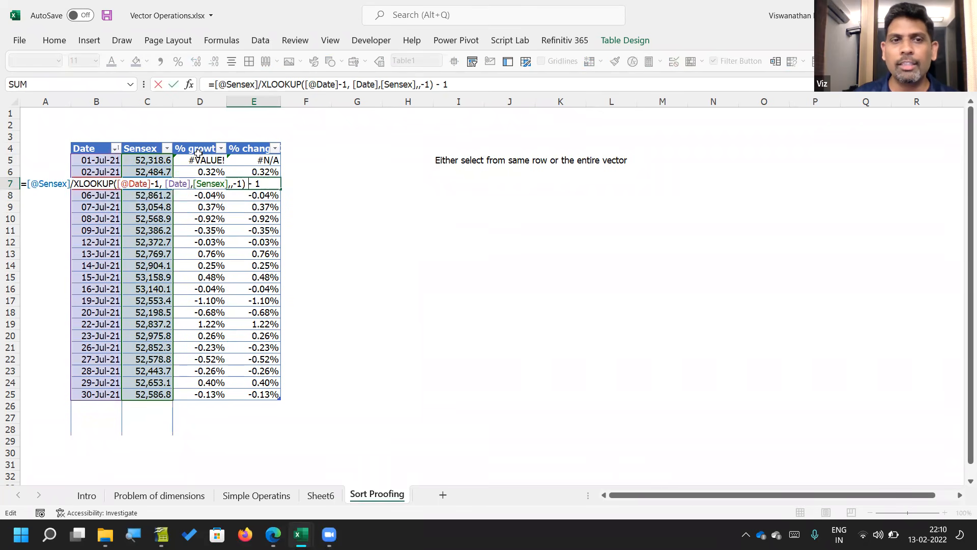
{"action": "key", "text": "shift+Left"}
{"action": "key", "text": "shift+Left"}
{"action": "key", "text": "shift+Left"}
{"action": "key", "text": "shift+Left"}
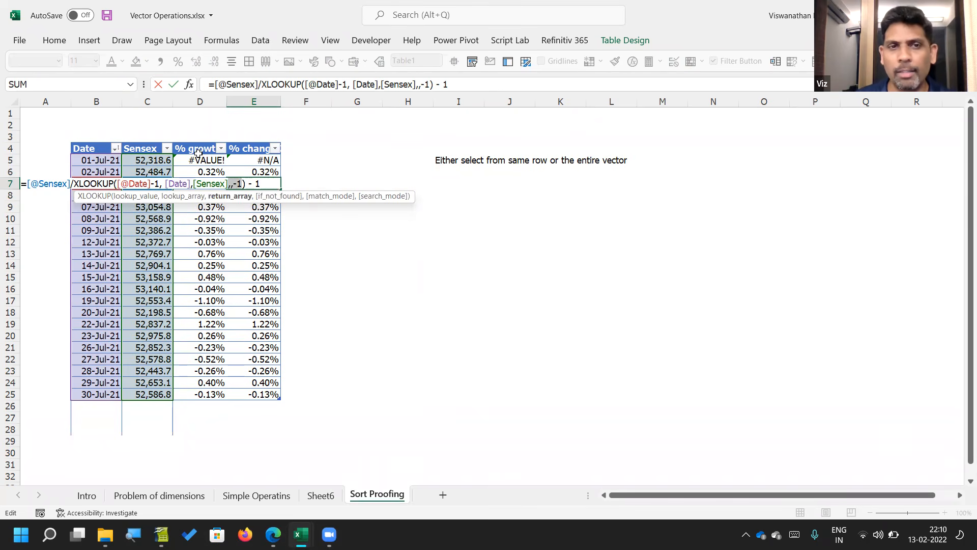
{"action": "key", "text": "Escape"}
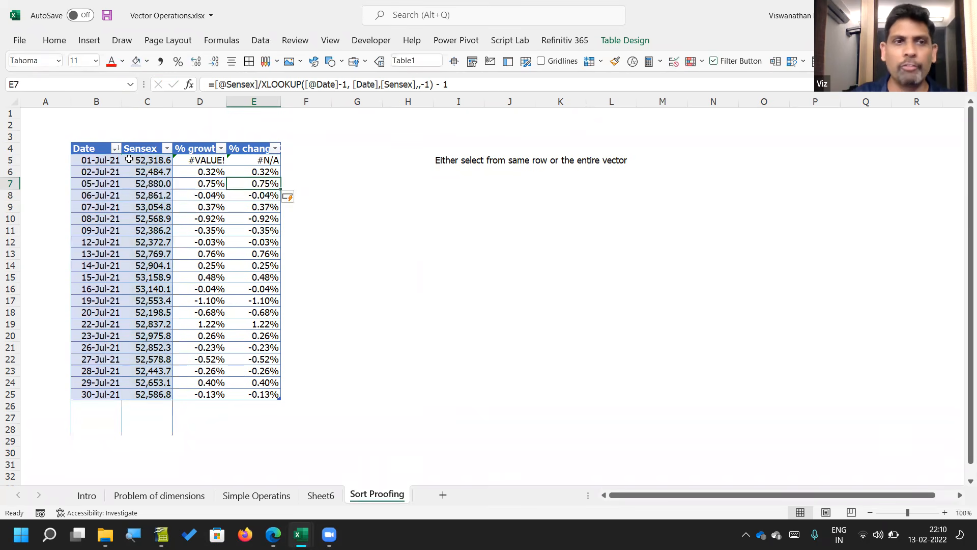
Step: Highlight the 07-Jul-21 row across all four columns and sort the table by Sensex from largest to smallest
{"action": "left_click", "coordinate": [106, 208]}
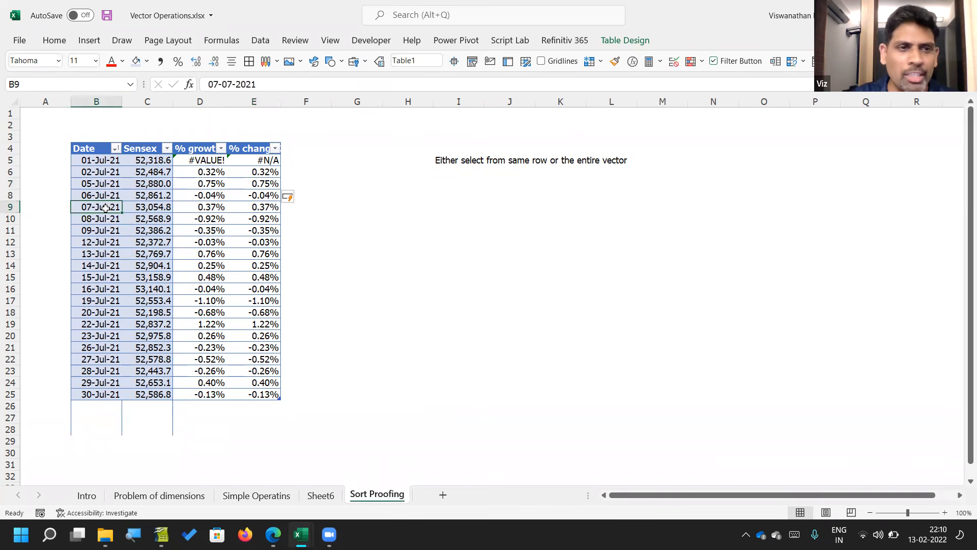
{"action": "key", "text": "shift+Right"}
{"action": "key", "text": "shift+Right"}
{"action": "key", "text": "shift+Right"}
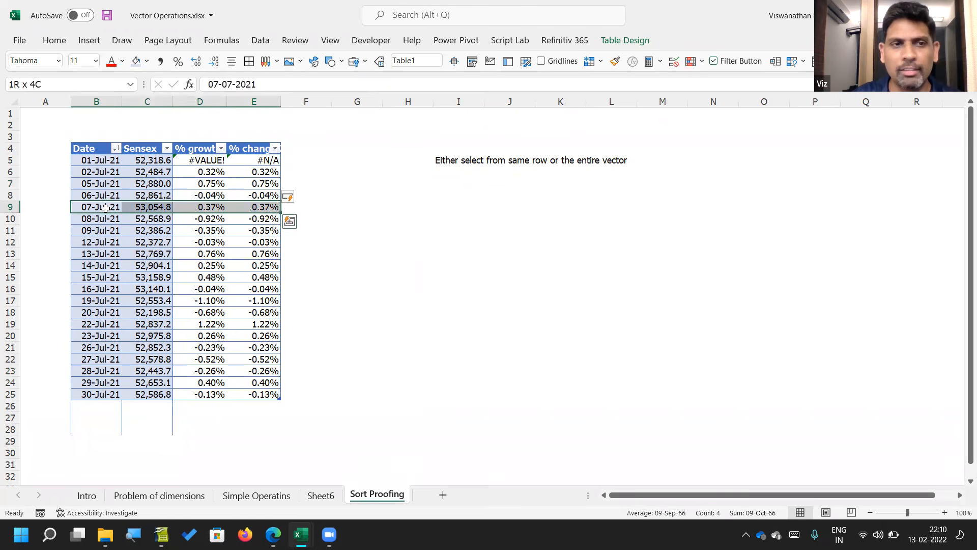
{"action": "left_click", "coordinate": [167, 148]}
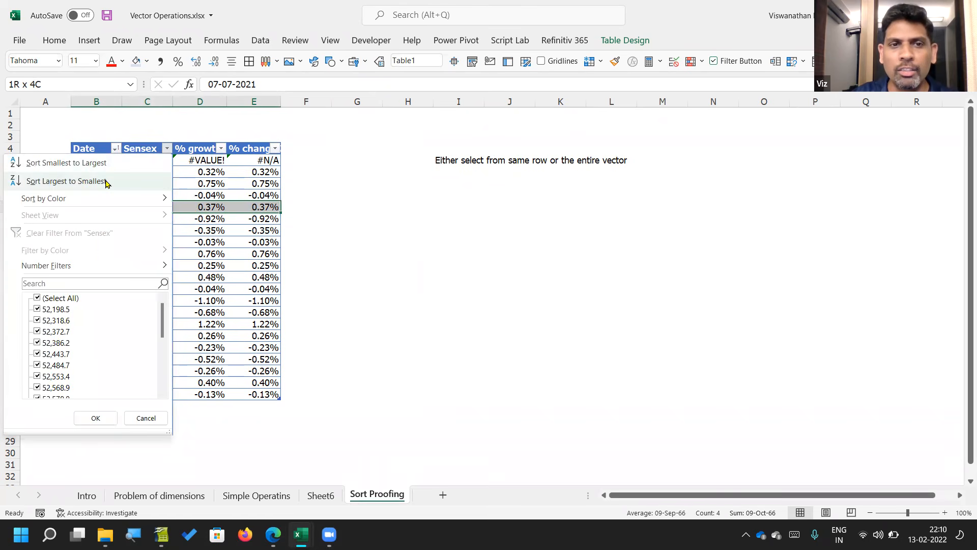
{"action": "left_click", "coordinate": [66, 182]}
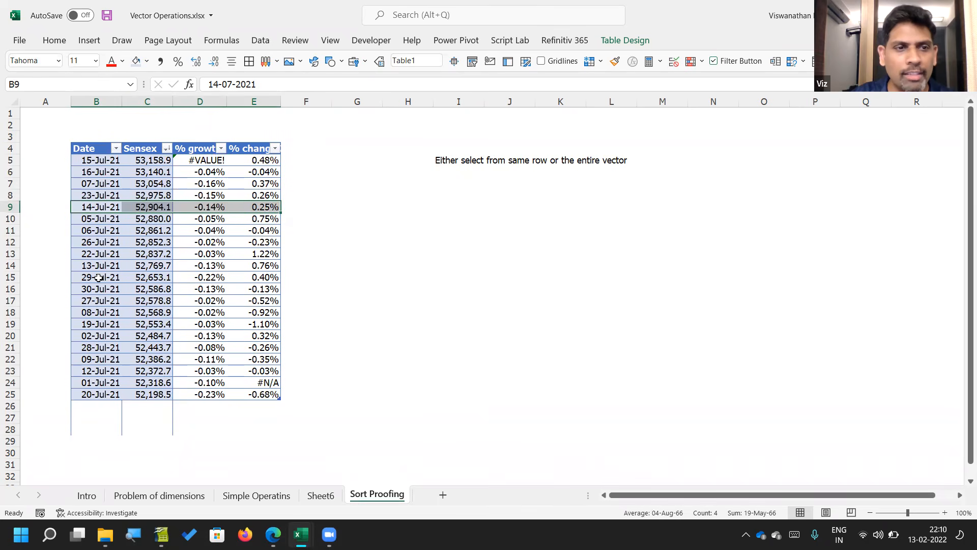
Step: Find the 07-Jul-21 row in the sorted table and examine its % change formula
{"action": "left_click", "coordinate": [113, 184]}
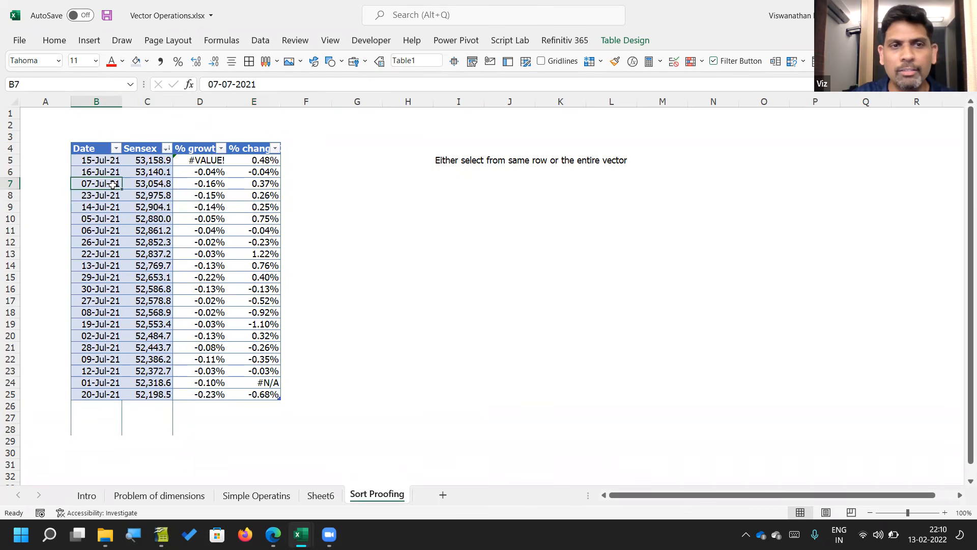
{"action": "key", "text": "Right"}
{"action": "key", "text": "Right"}
{"action": "key", "text": "Right"}
{"action": "key", "text": "F2"}
{"action": "key", "text": "Escape"}
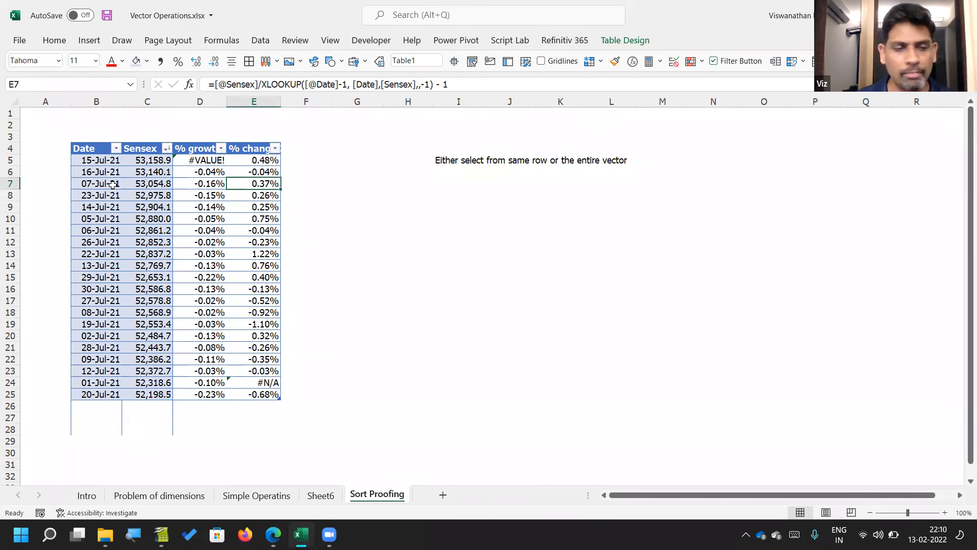
{"action": "key", "text": "F2"}
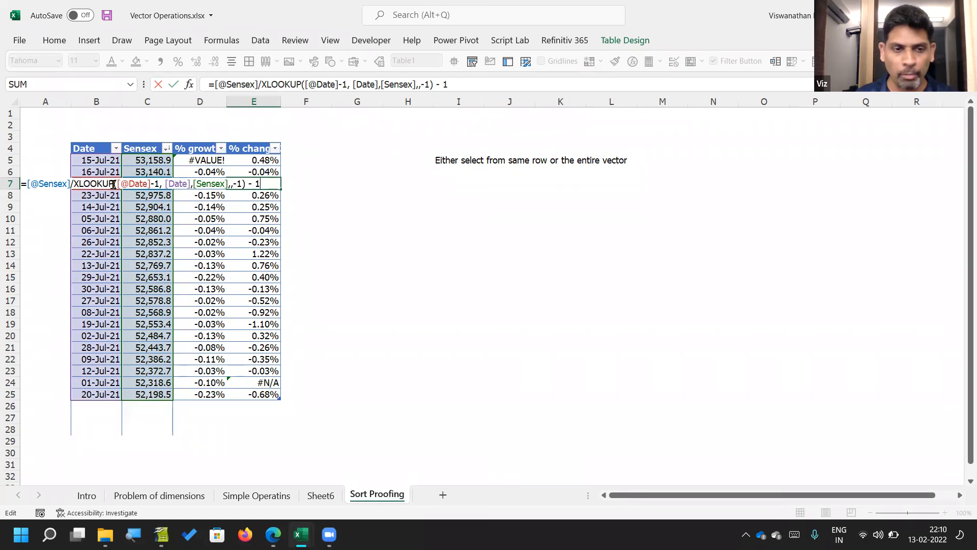
Step: Add AUD with a rate of 52 as a new row beneath AED in the currency rates table on the Simple Operatins sheet
{"action": "left_click", "coordinate": [181, 495]}
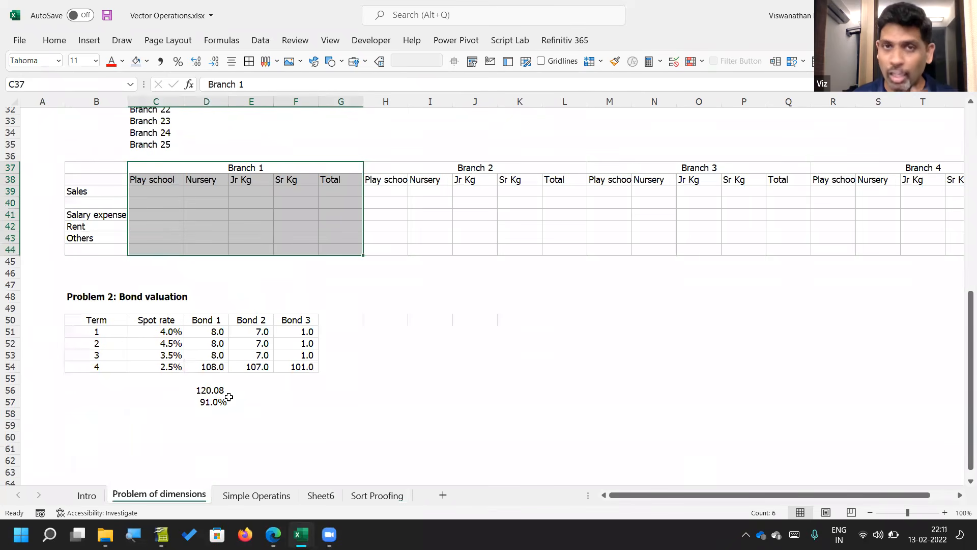
{"action": "left_click", "coordinate": [249, 495]}
{"action": "scroll", "coordinate": [329, 373], "scroll_direction": "down", "scroll_amount": 2}
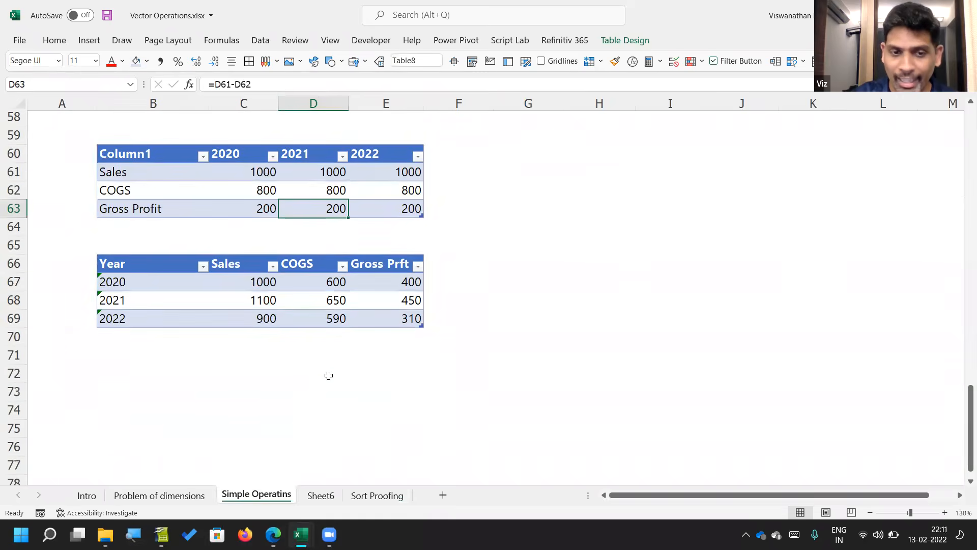
{"action": "scroll", "coordinate": [328, 374], "scroll_direction": "up", "scroll_amount": 4}
{"action": "scroll", "coordinate": [328, 375], "scroll_direction": "up", "scroll_amount": 3}
{"action": "scroll", "coordinate": [328, 374], "scroll_direction": "down", "scroll_amount": 1}
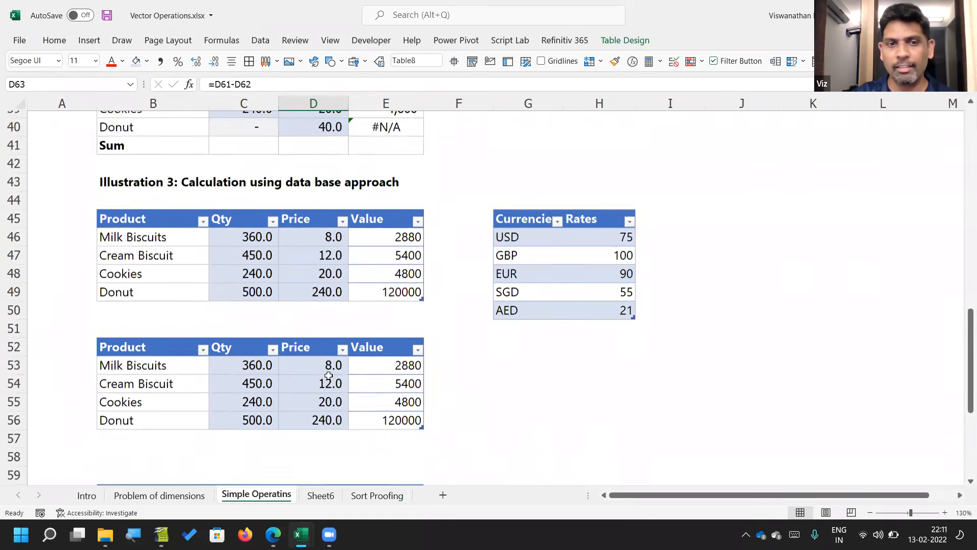
{"action": "left_click", "coordinate": [518, 328]}
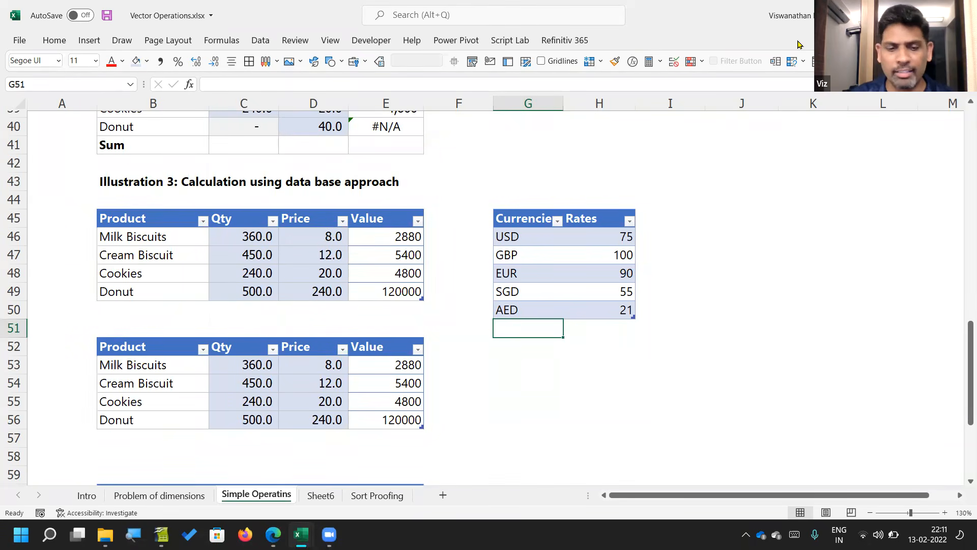
{"action": "type", "text": "A"}
{"action": "key", "text": "BackSpace"}
{"action": "type", "text": "UD"}
{"action": "key", "text": "Tab"}
{"action": "type", "text": "52"}
{"action": "key", "text": "Return"}
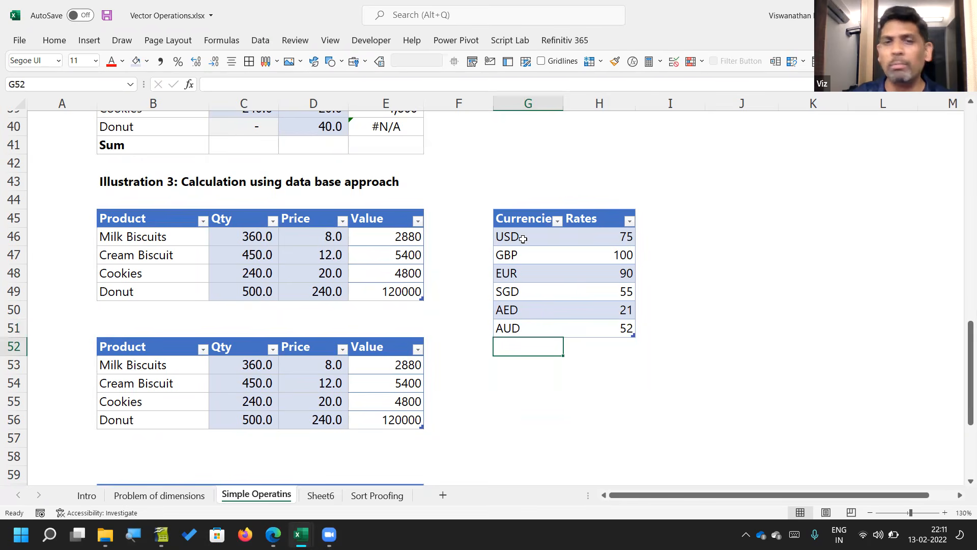
Step: Examine the converted product values in the AUD column, I4:I7, on Sheet6
{"action": "left_click", "coordinate": [381, 496]}
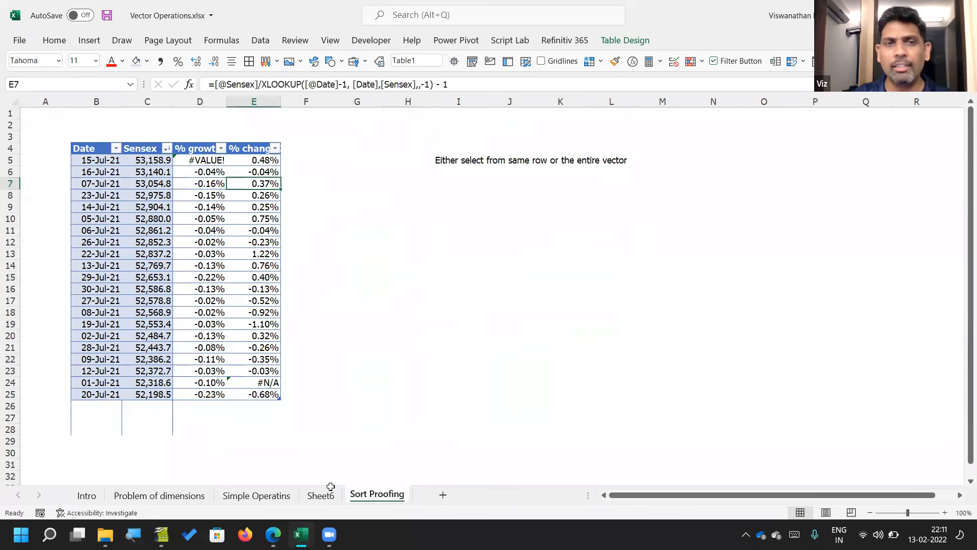
{"action": "left_click", "coordinate": [321, 495]}
{"action": "left_click_drag", "start_coordinate": [401, 152], "coordinate": [403, 193]}
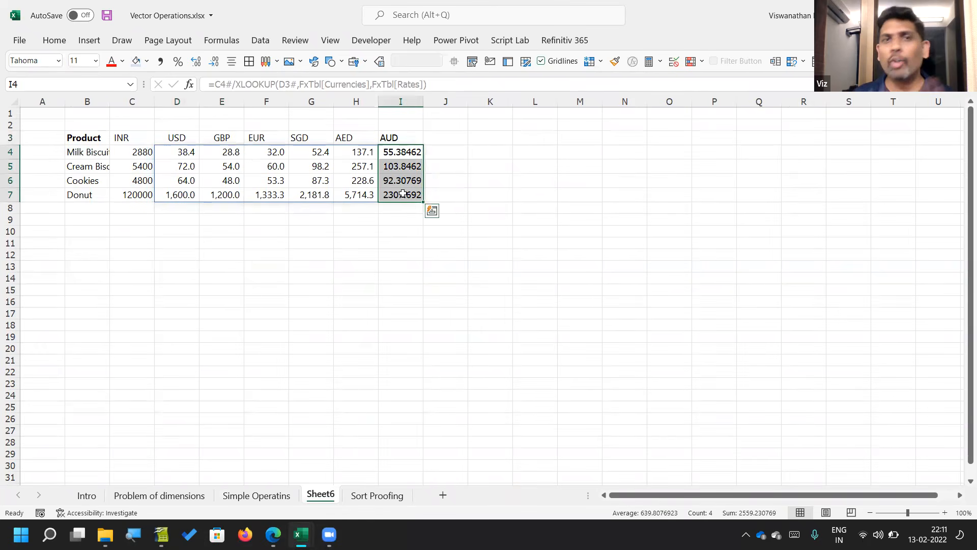
Step: Return to the Sort Proofing sheet and display the % change formula in E7 for review
{"action": "left_click", "coordinate": [360, 497]}
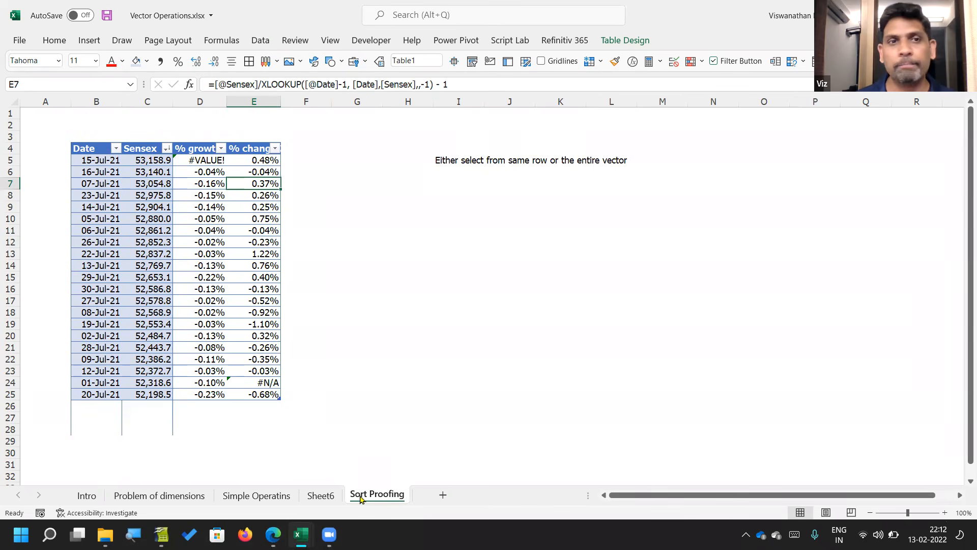
{"action": "key", "text": "F2"}
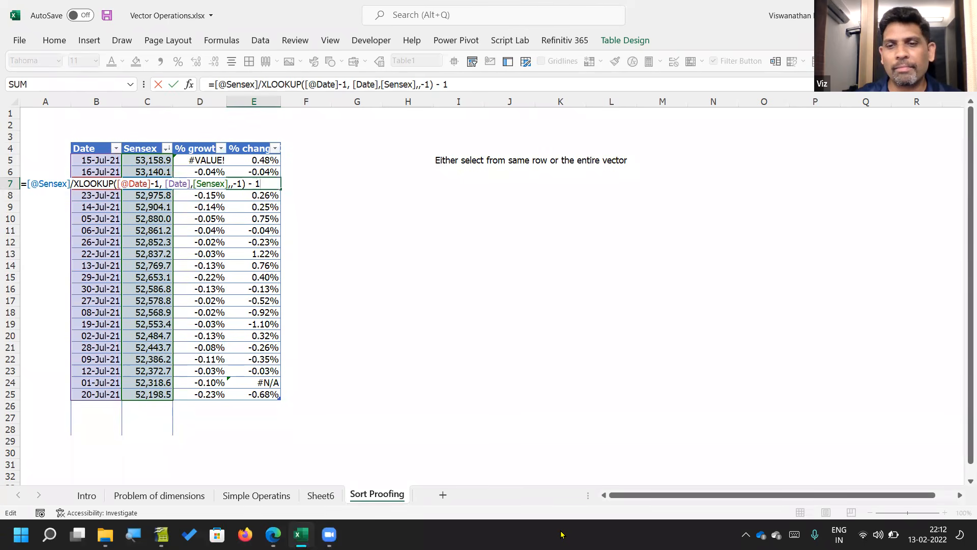
{"action": "key", "text": "alt+Tab"}
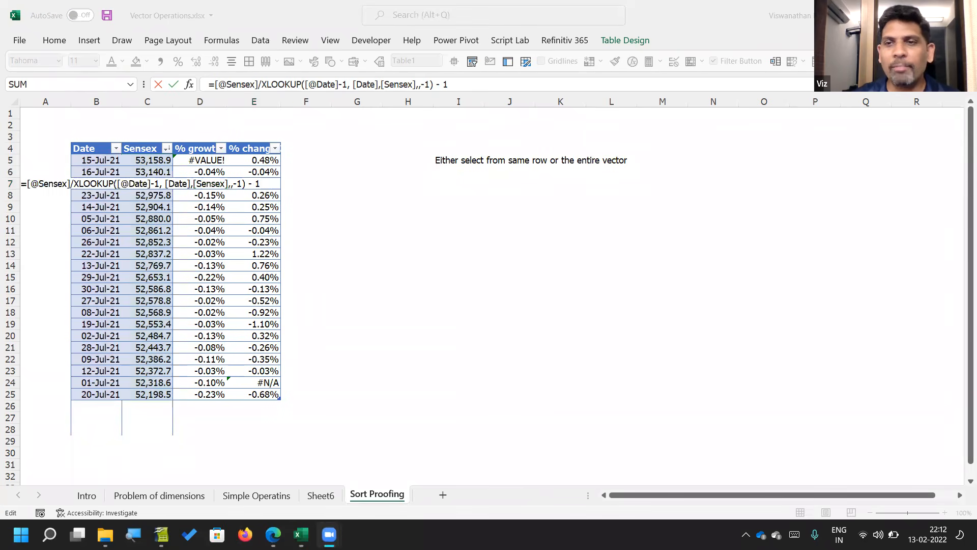